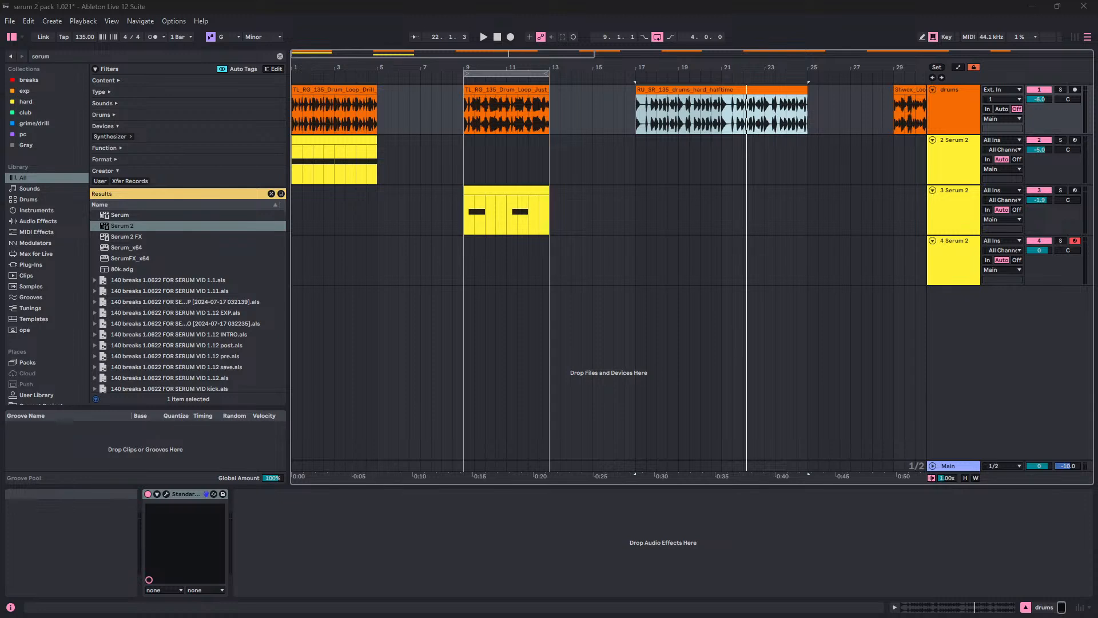
# Step: Set the volume of track 4 Serum 2 to -3 dB
pyautogui.click(1039, 251)
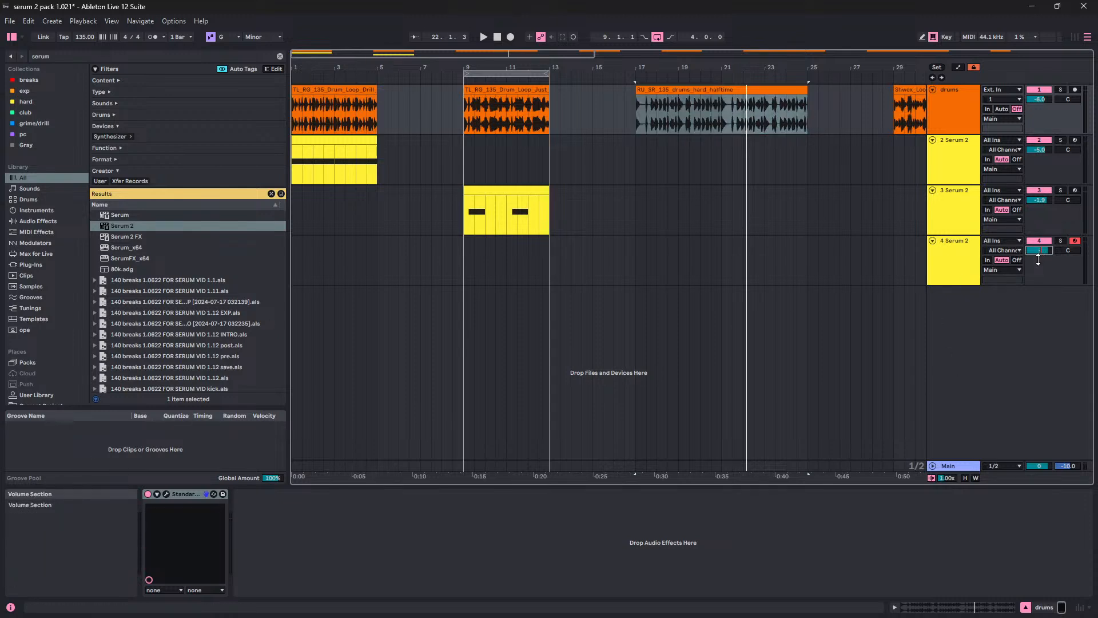
pyautogui.write('-3')
pyautogui.press('Return')
pyautogui.press('space')
# Step: Create an empty eight-bar MIDI clip on track 4 from bar 17 to 25 and loop that range
pyautogui.moveTo(661, 68); pyautogui.dragTo(577, 70)
pyautogui.moveTo(550, 266); pyautogui.dragTo(729, 256)
pyautogui.hotkey('ctrl', 'shift', 'm')
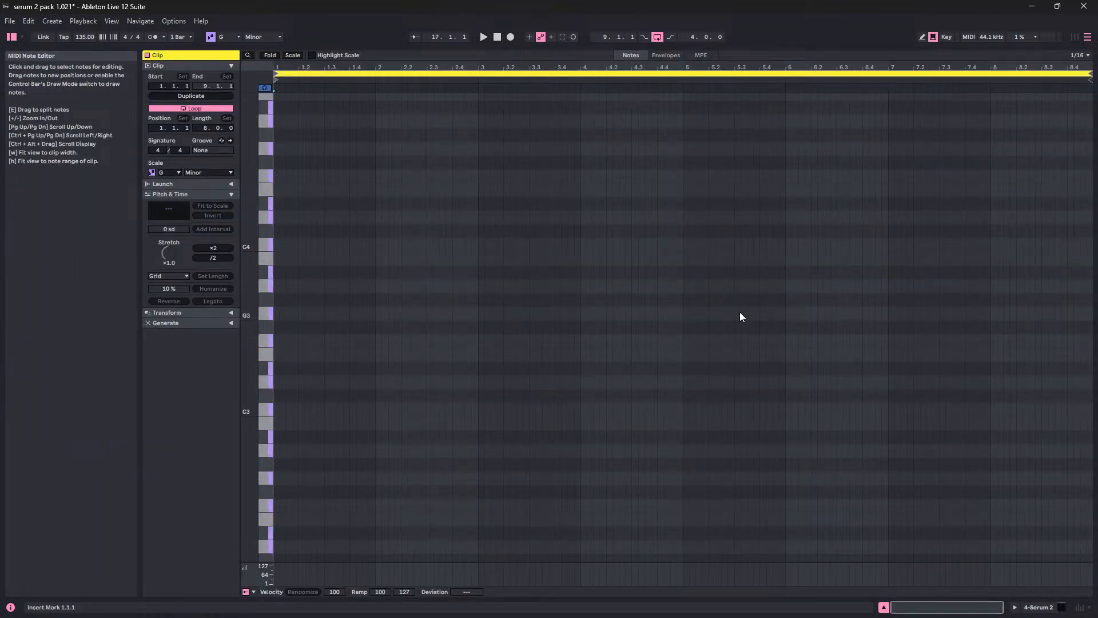
pyautogui.hotkey('shift', 'Tab')
pyautogui.click(694, 245)
pyautogui.hotkey('ctrl', 'l')
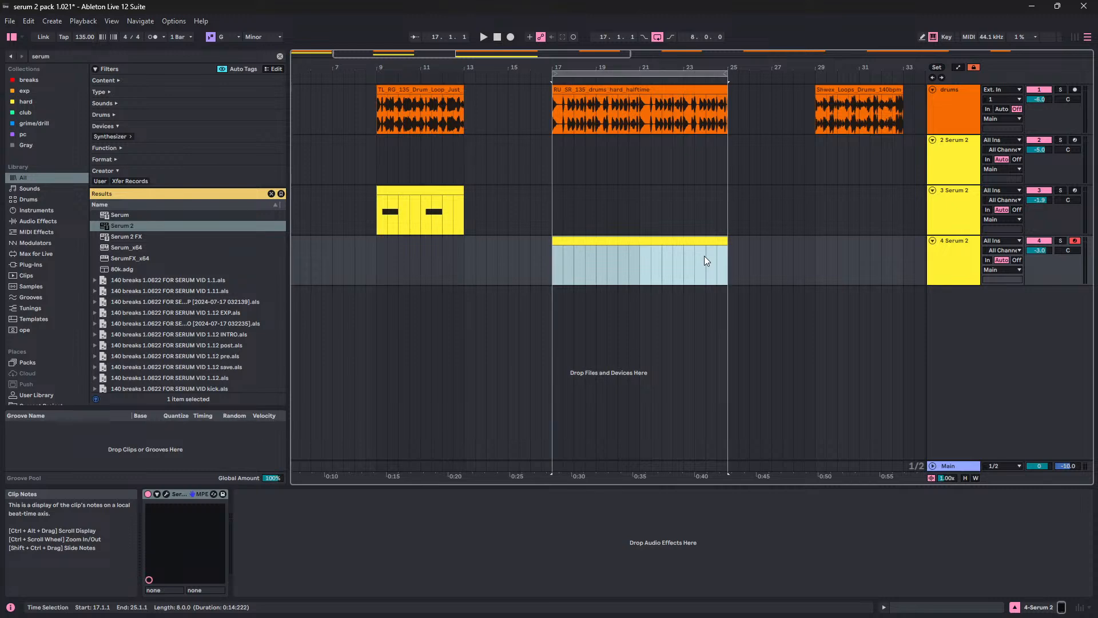
# Step: Audition a few pitches in the empty clip's piano roll and play the looped section
pyautogui.hotkey('shift', 'Tab')
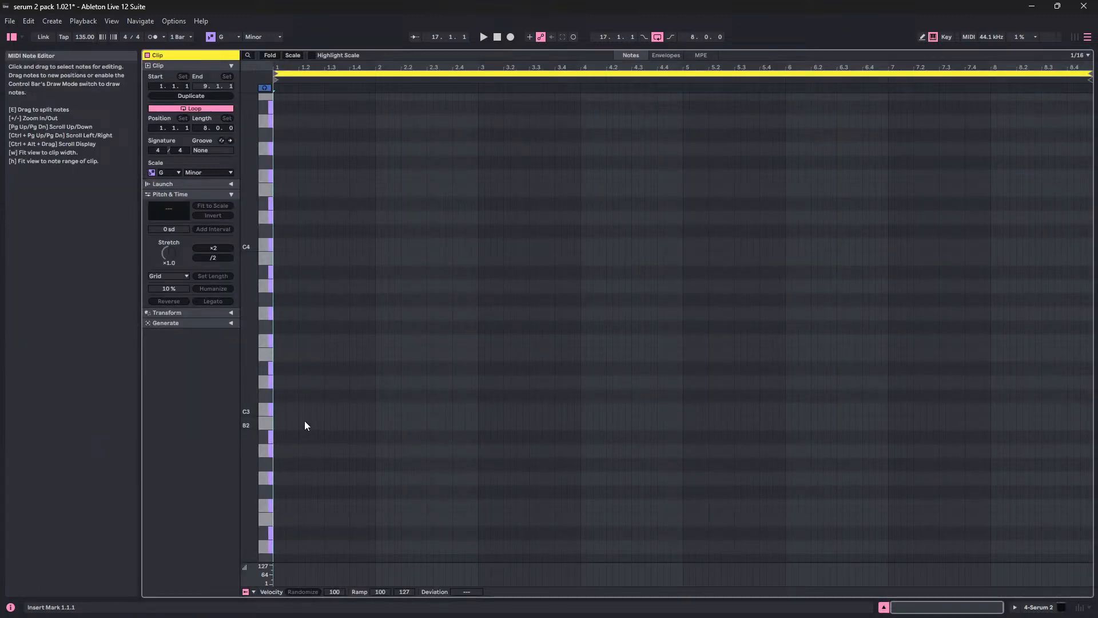
pyautogui.click(268, 382)
pyautogui.moveTo(267, 383); pyautogui.dragTo(267, 344)
pyautogui.hotkey('shift', 'Tab')
pyautogui.press('space')
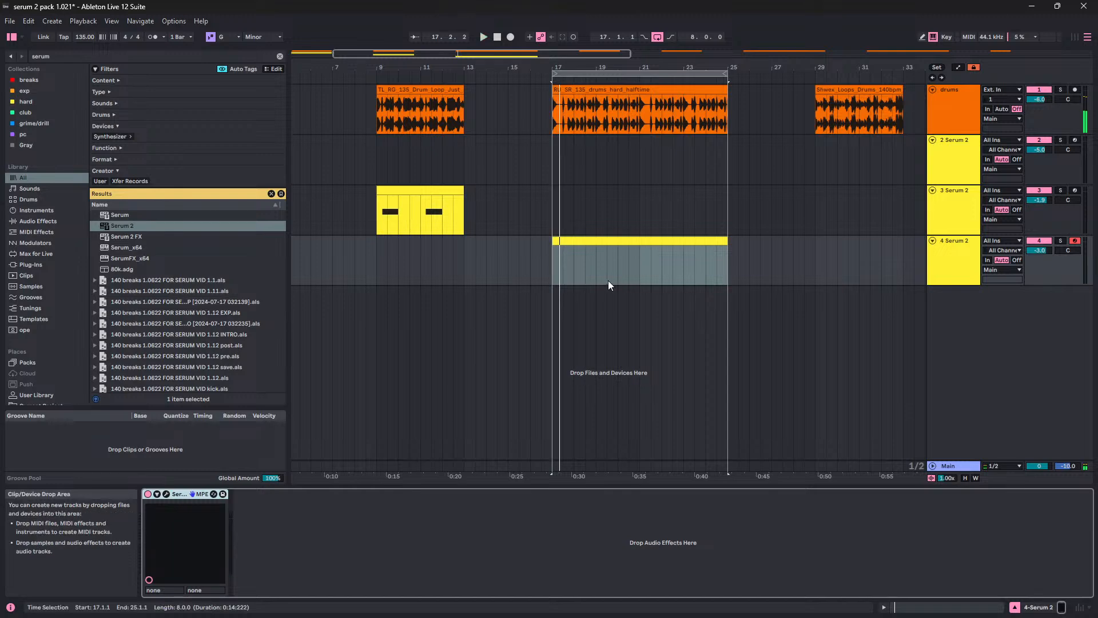
# Step: Load the 808 Kick wavetable from the S2 Tables Analog group into track 4's oscillator A and audition its wavetable position
pyautogui.click(166, 495)
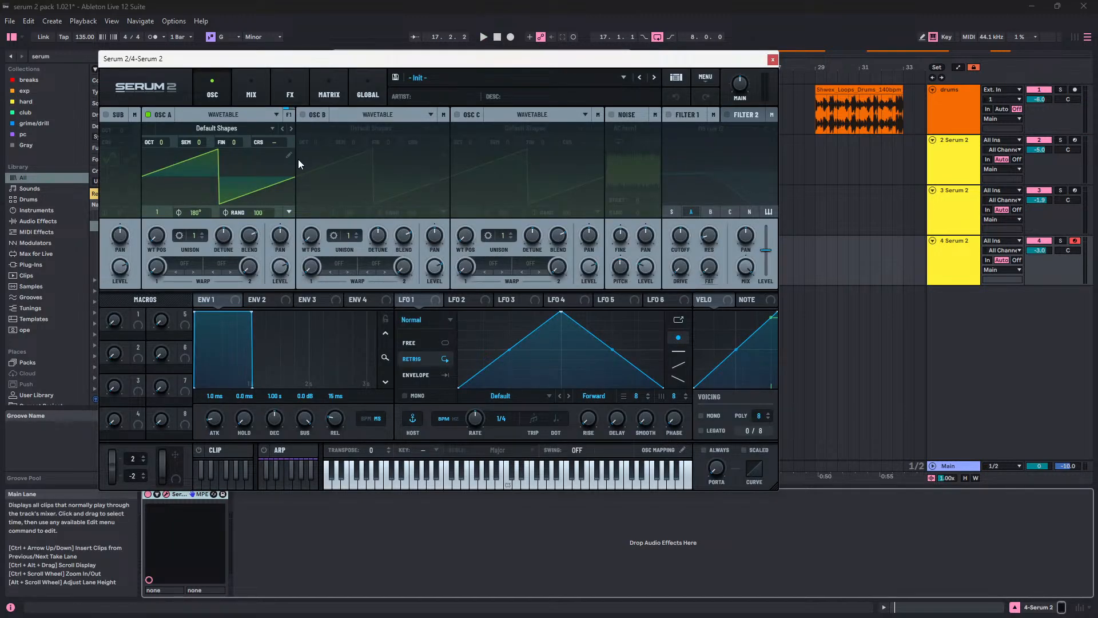
pyautogui.click(223, 127)
pyautogui.moveTo(210, 163)
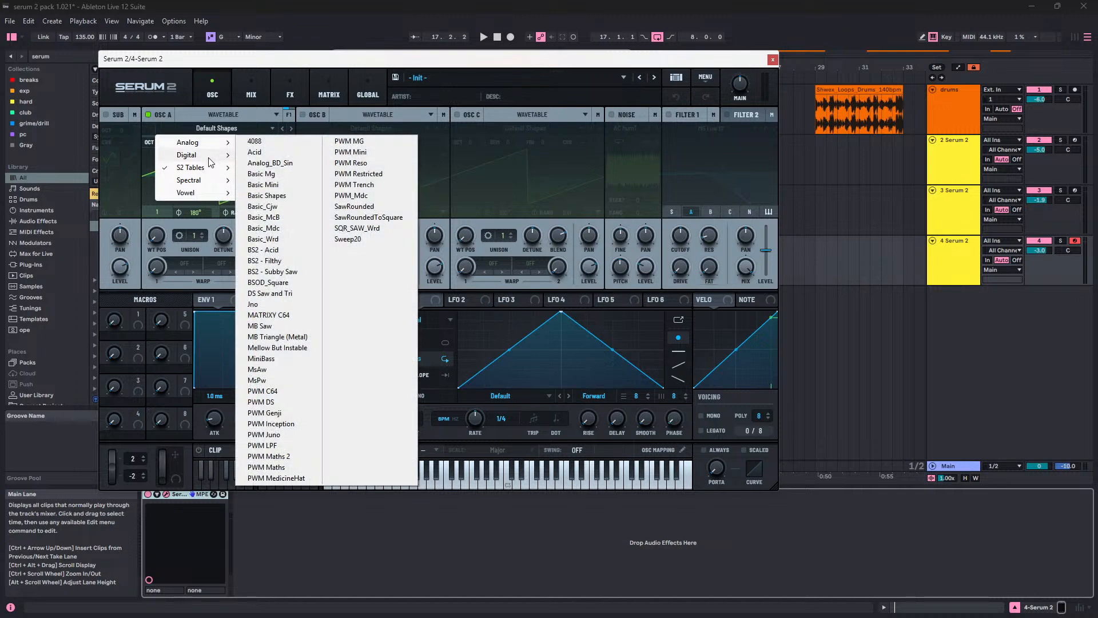
pyautogui.moveTo(262, 169)
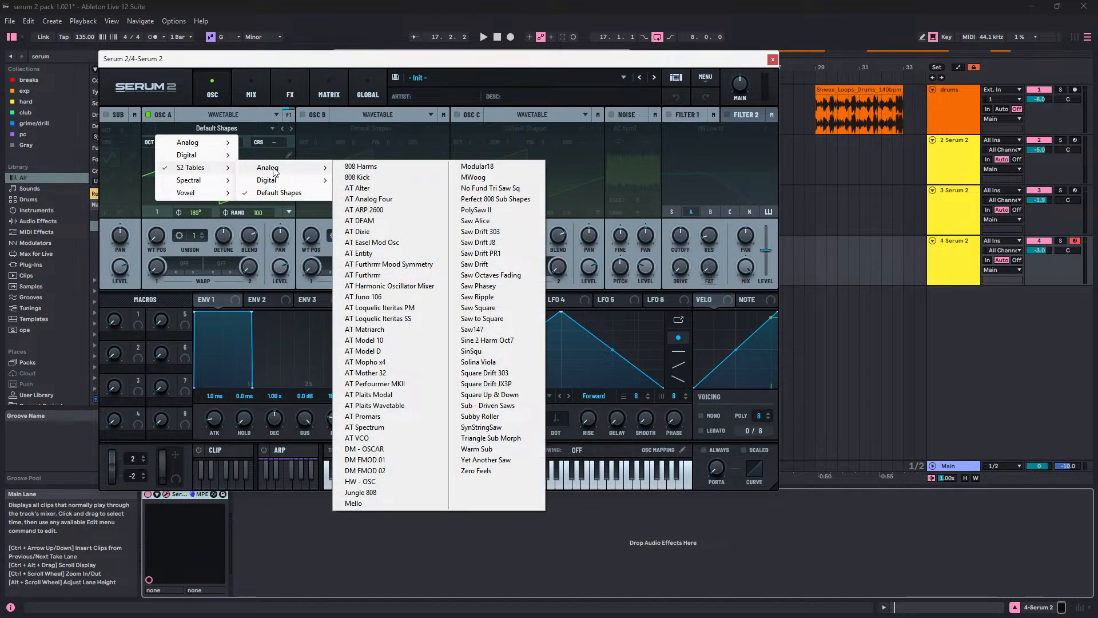
pyautogui.click(358, 177)
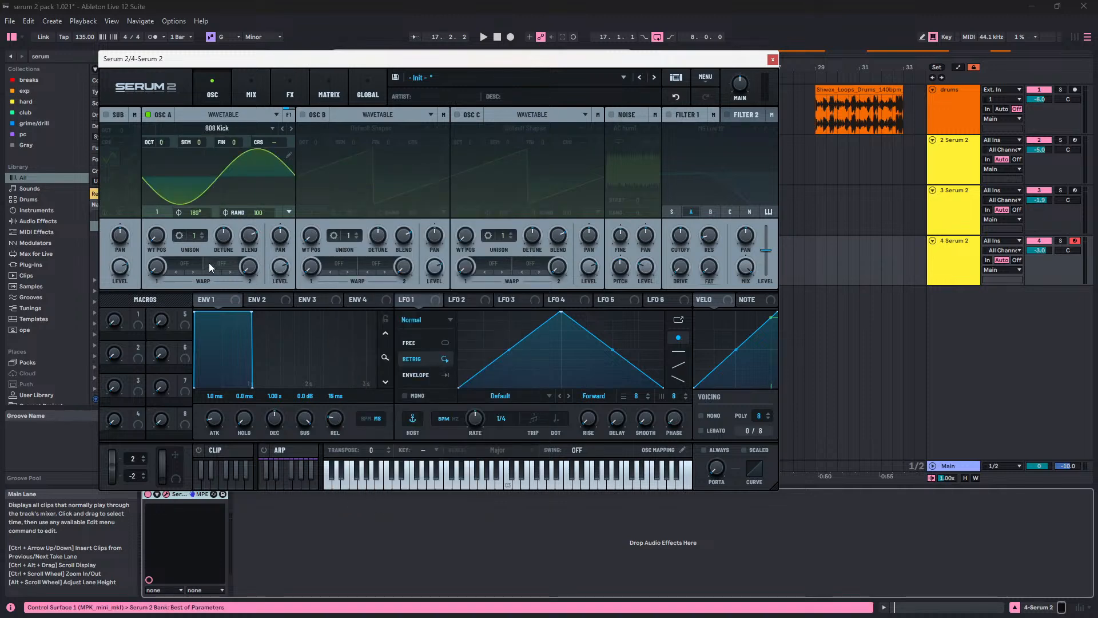
pyautogui.press('space')
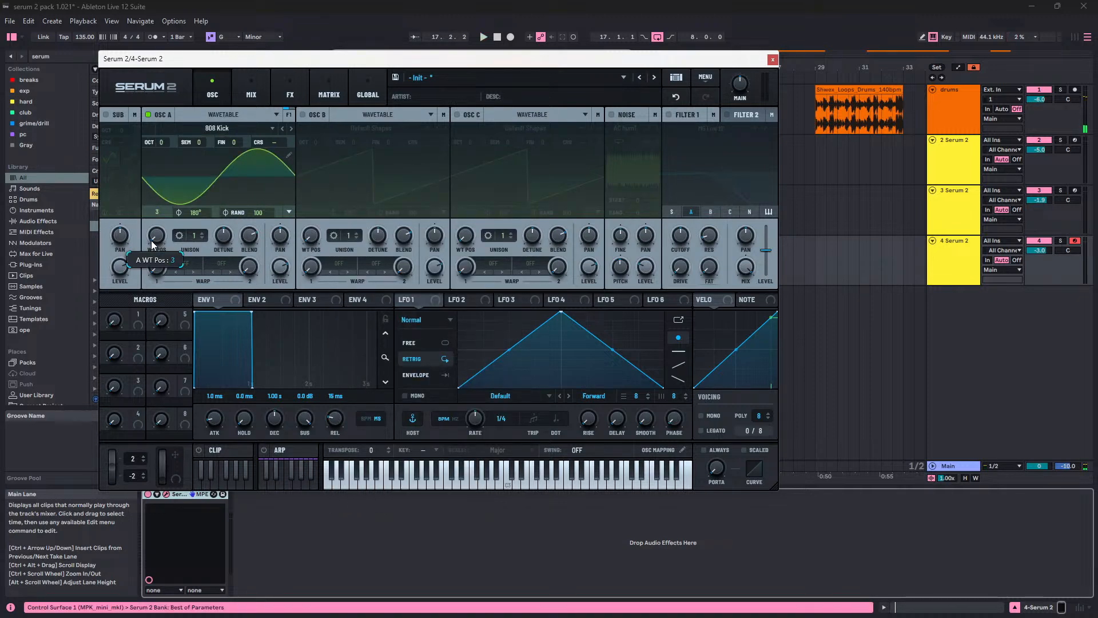
pyautogui.moveTo(151, 245); pyautogui.dragTo(151, 252)
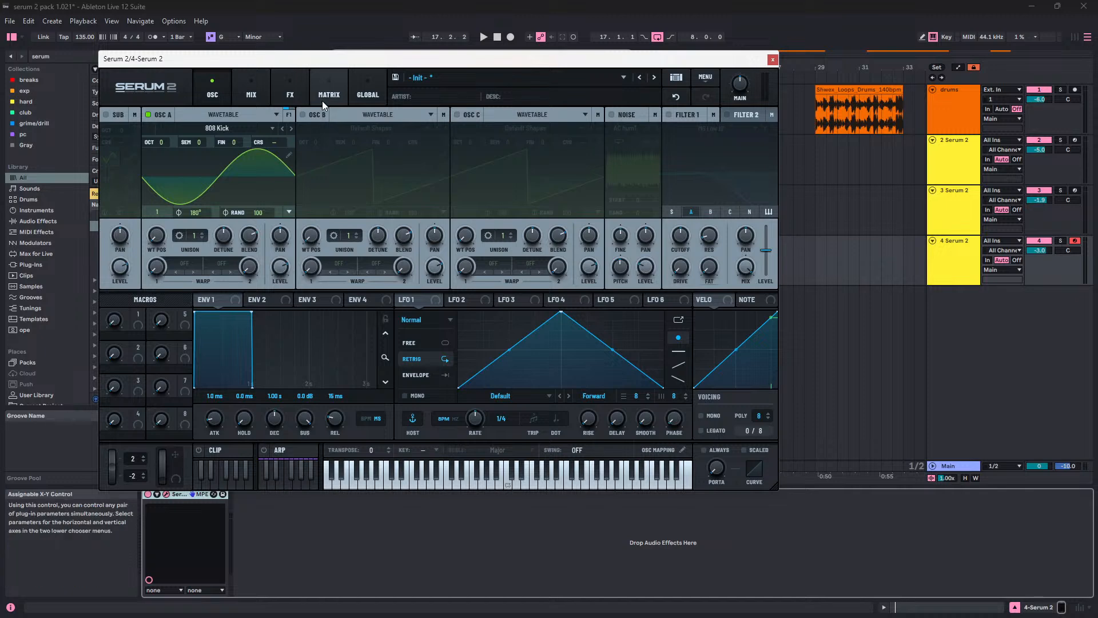
# Step: Switch oscillator A to the AT Alter wavetable at position 256 with its octave at -2
pyautogui.click(289, 132)
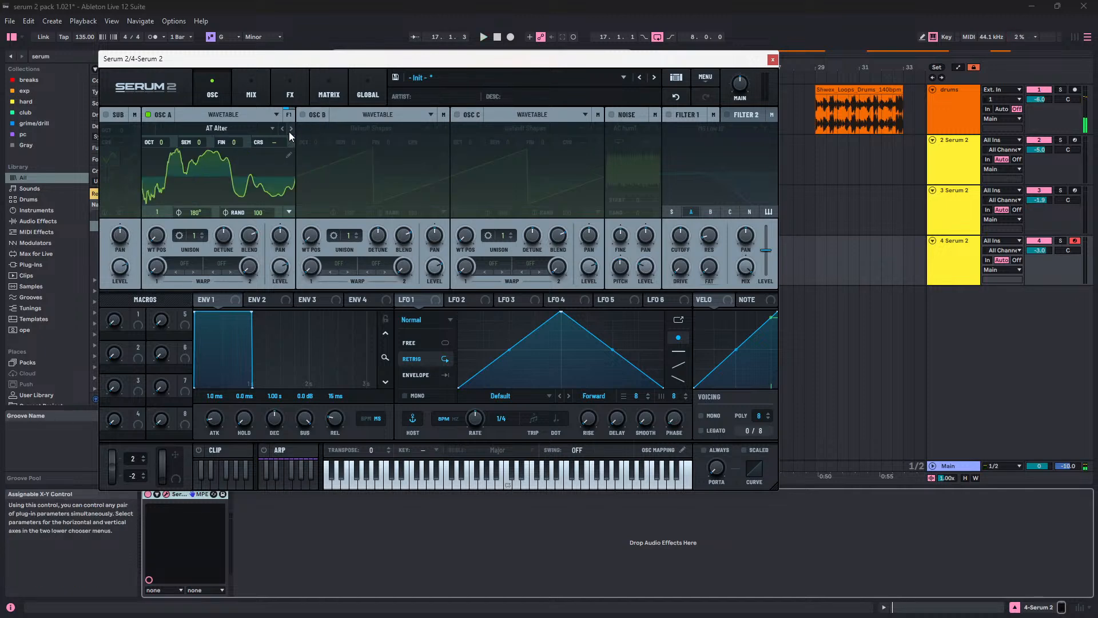
pyautogui.moveTo(157, 234); pyautogui.dragTo(214, 103)
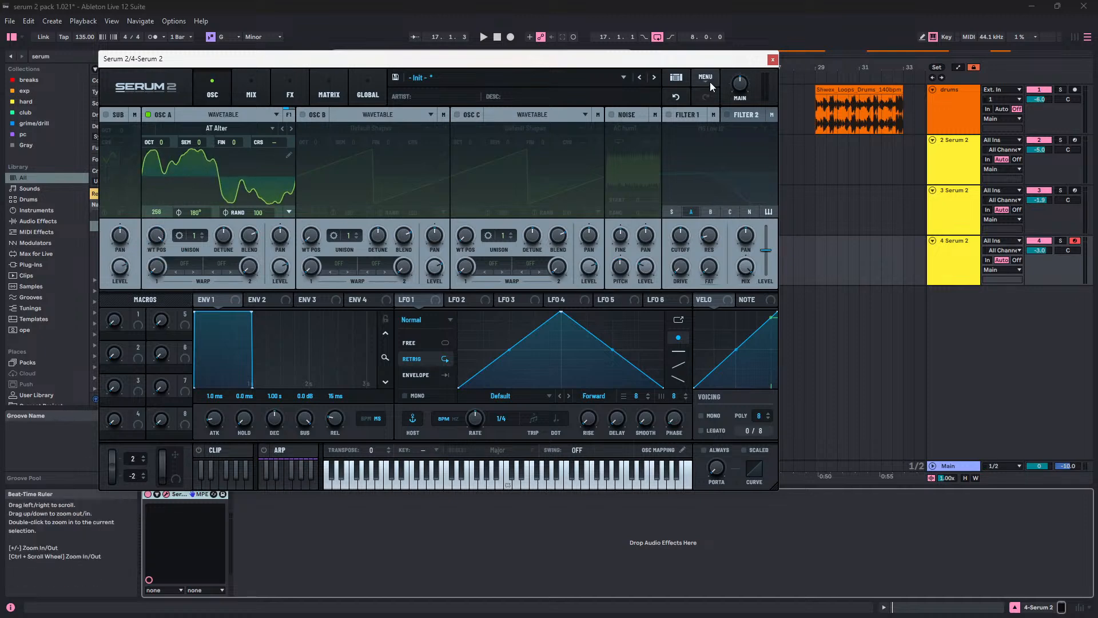
pyautogui.moveTo(163, 158); pyautogui.dragTo(170, 187)
pyautogui.press('space')
pyautogui.click(772, 60)
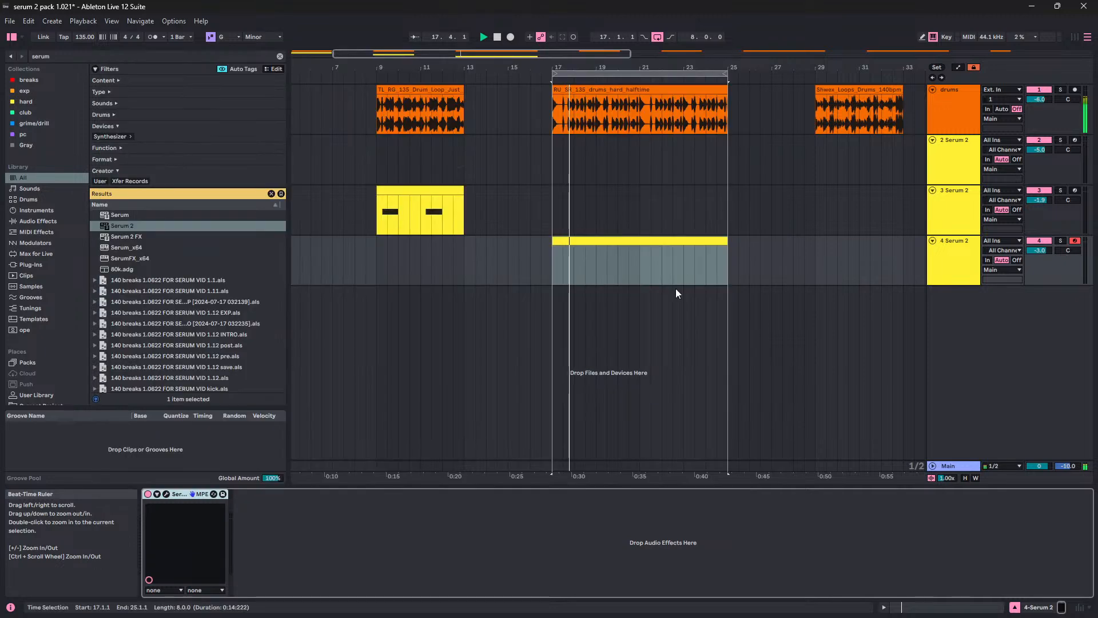
# Step: Add a two-bar F3 note at the start of track 4's clip and transpose it down an octave to F2
pyautogui.doubleClick(644, 246)
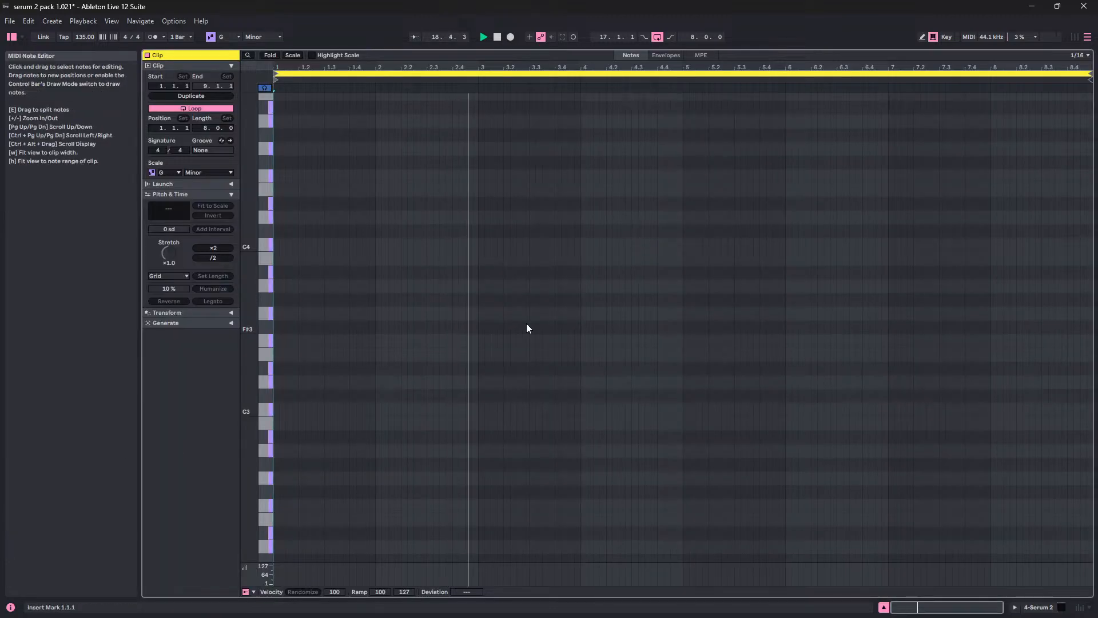
pyautogui.press('space')
pyautogui.doubleClick(276, 341)
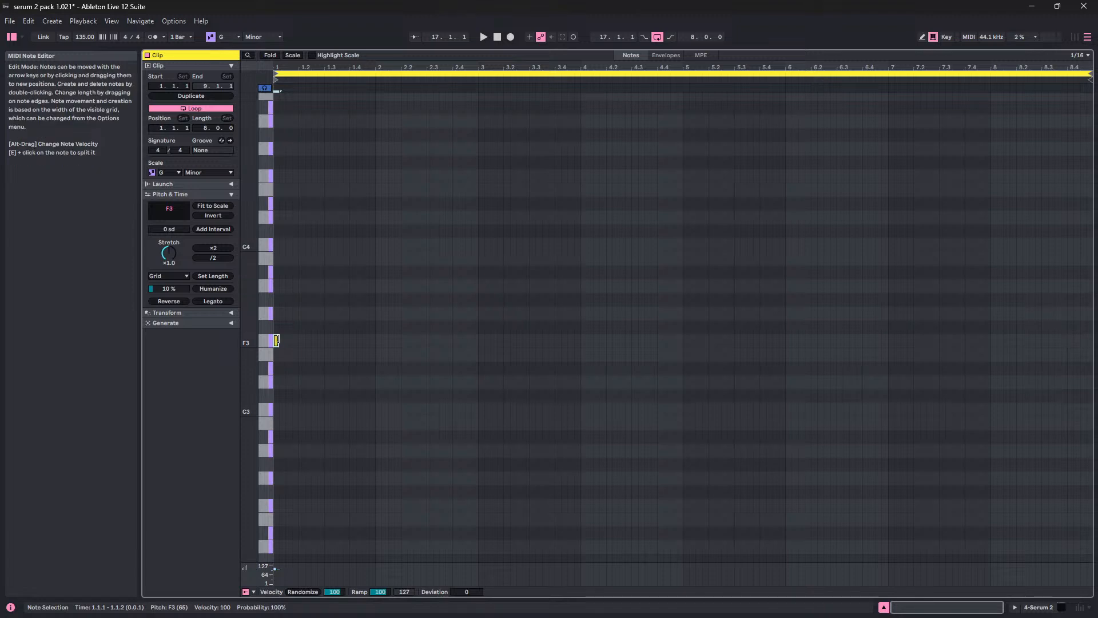
pyautogui.press('space')
pyautogui.moveTo(277, 341); pyautogui.dragTo(477, 341)
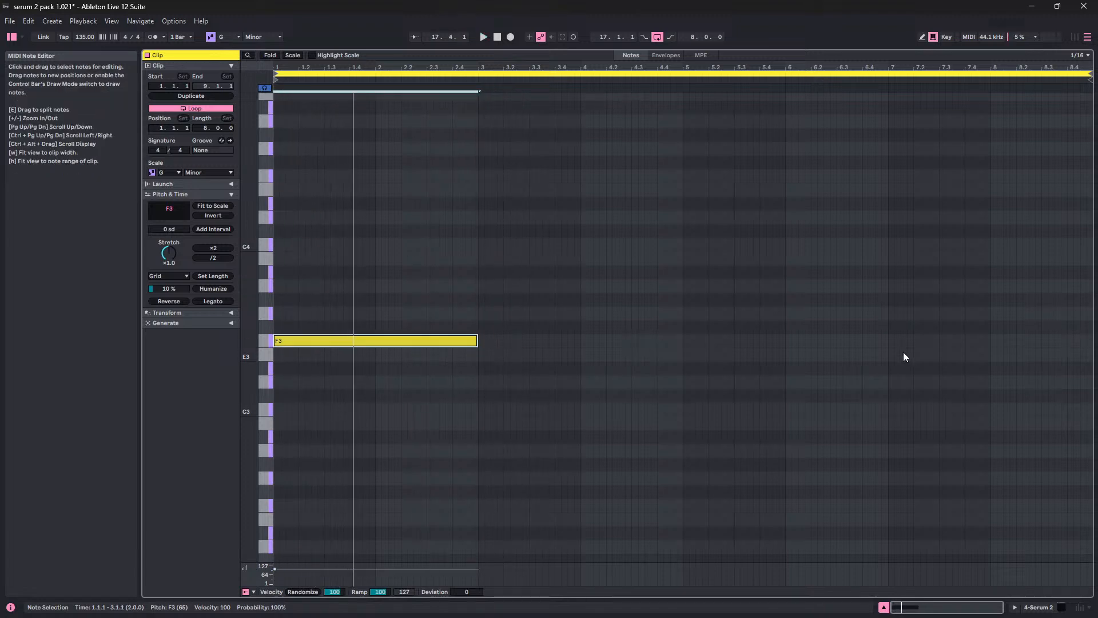
pyautogui.hotkey('shift', 'Down')
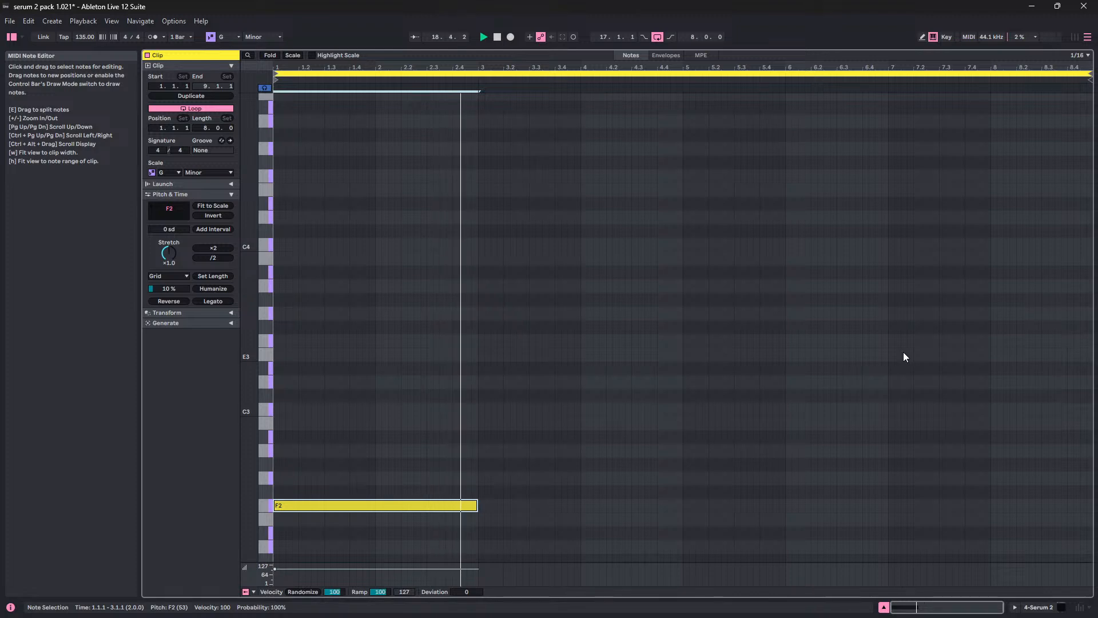
# Step: Shorten the F2 note to one bar and two beats
pyautogui.hotkey('shift', 'Left')
pyautogui.hotkey('shift', 'Left')
pyautogui.hotkey('shift', 'Left')
pyautogui.hotkey('shift', 'Left')
pyautogui.hotkey('shift', 'Left')
pyautogui.hotkey('shift', 'Left')
pyautogui.hotkey('shift', 'Left')
pyautogui.hotkey('shift', 'Left')
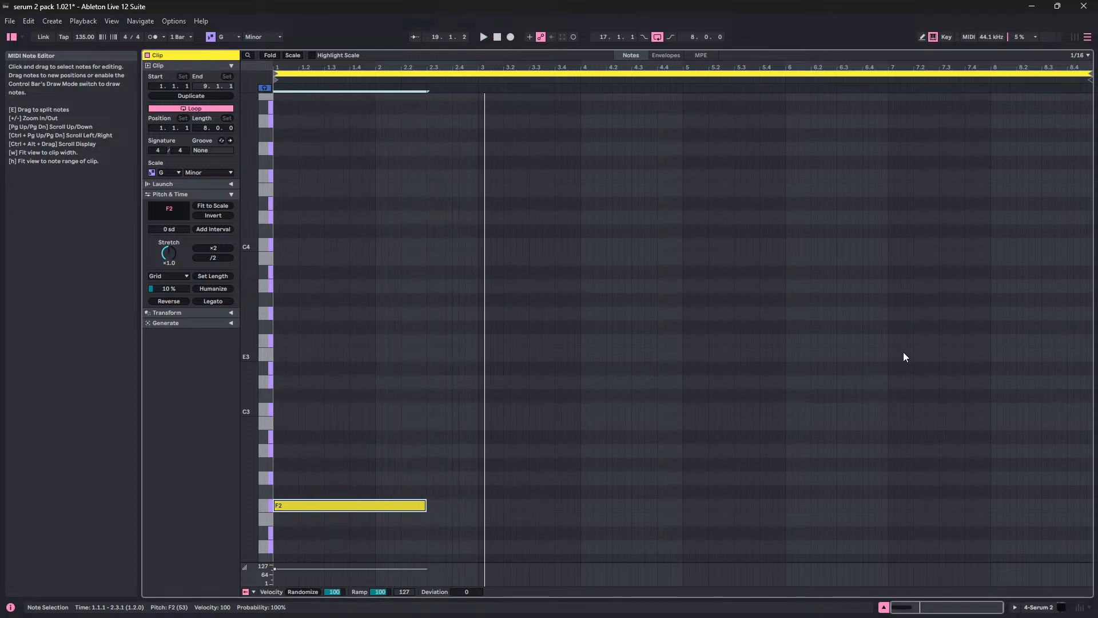
# Step: Duplicate the F2 note and move the copy to start at bar 3 of the clip
pyautogui.hotkey('ctrl', 'd')
pyautogui.press('Right')
pyautogui.press('Right')
pyautogui.press('Right')
pyautogui.press('Right')
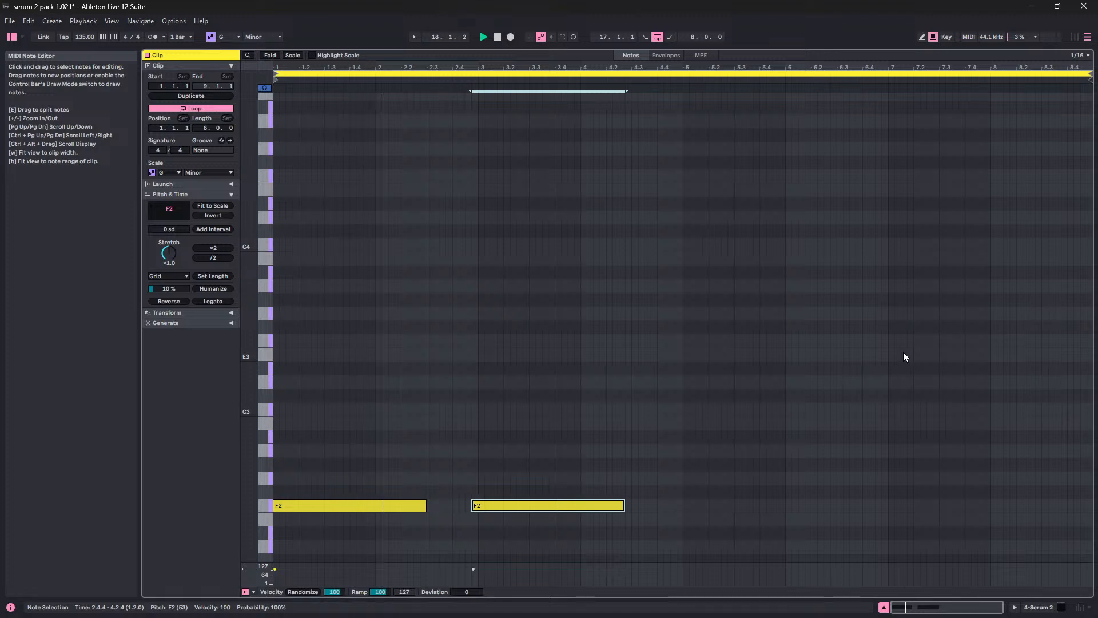
# Step: Duplicate the second F2 note and move the new copy to start at bar 5
pyautogui.hotkey('ctrl', 'd')
pyautogui.press('Right')
pyautogui.press('Right')
pyautogui.press('Right')
pyautogui.press('Right')
pyautogui.press('Right')
pyautogui.press('Right')
pyautogui.press('Right')
pyautogui.press('Right')
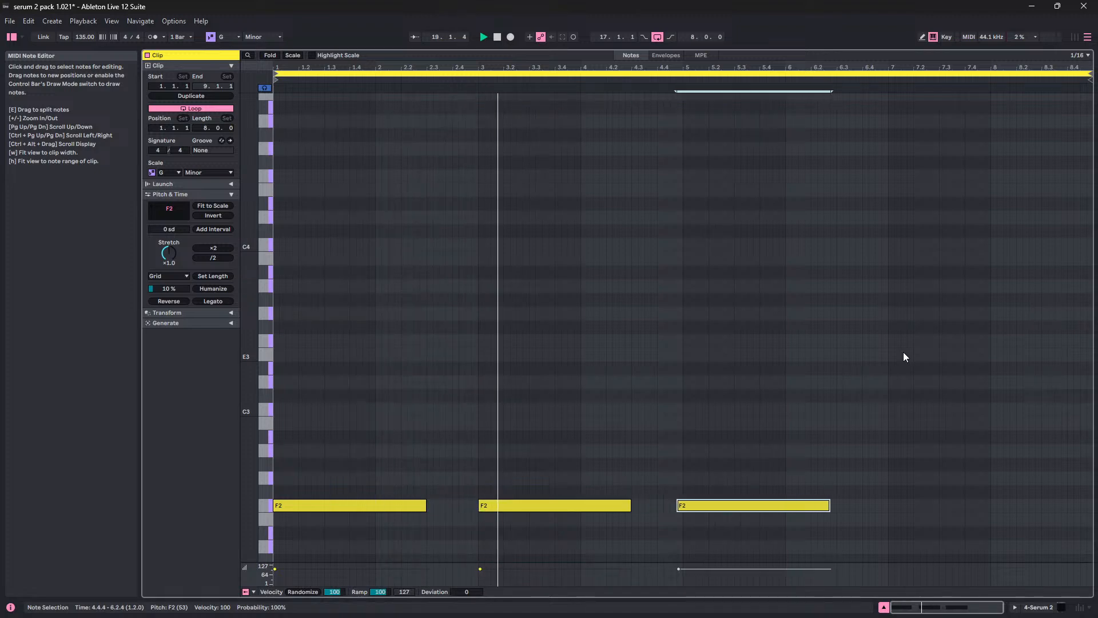
# Step: Duplicate the third F2 note and move the new copy to start at bar 7
pyautogui.hotkey('ctrl', 'd')
pyautogui.press('Right')
pyautogui.press('Right')
pyautogui.press('Right')
pyautogui.press('Right')
pyautogui.press('Right')
pyautogui.press('Right')
pyautogui.press('Right')
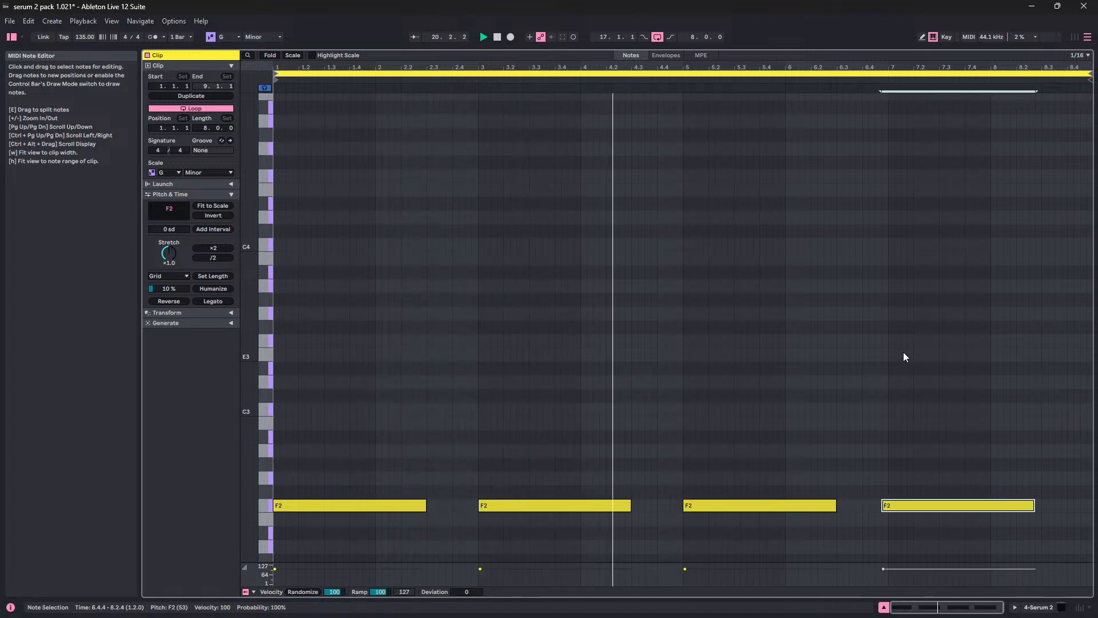
# Step: Reopen track 4's Serum 2, switch oscillator A to the AT Analog Four wavetable and set its wavetable position to 3
pyautogui.hotkey('shift', 'Tab')
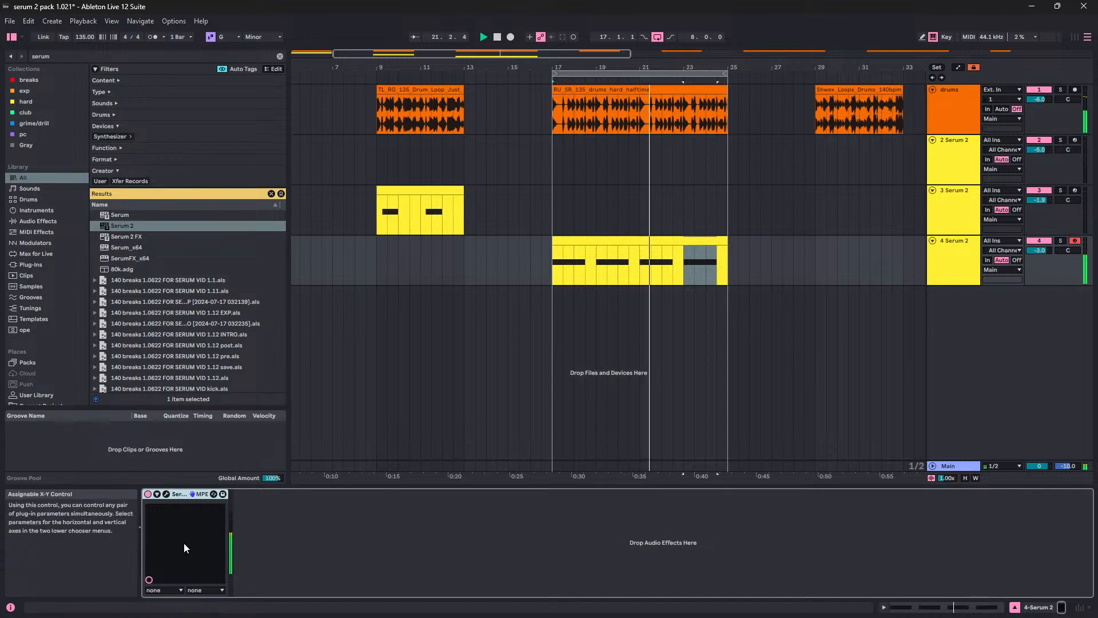
pyautogui.click(165, 493)
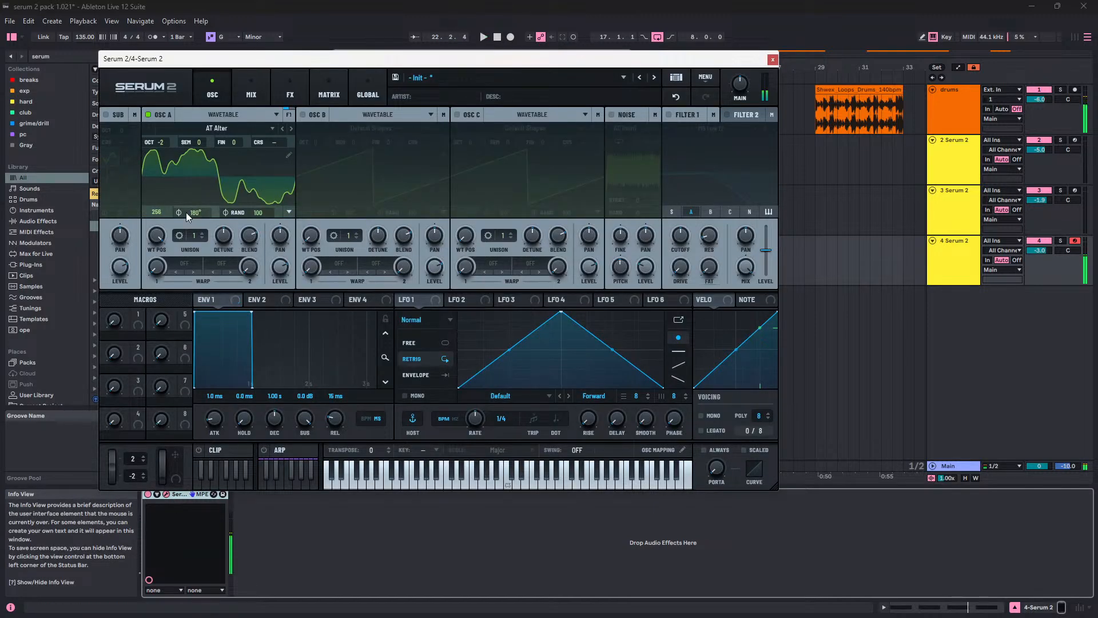
pyautogui.moveTo(149, 246); pyautogui.dragTo(154, 349)
pyautogui.click(292, 128)
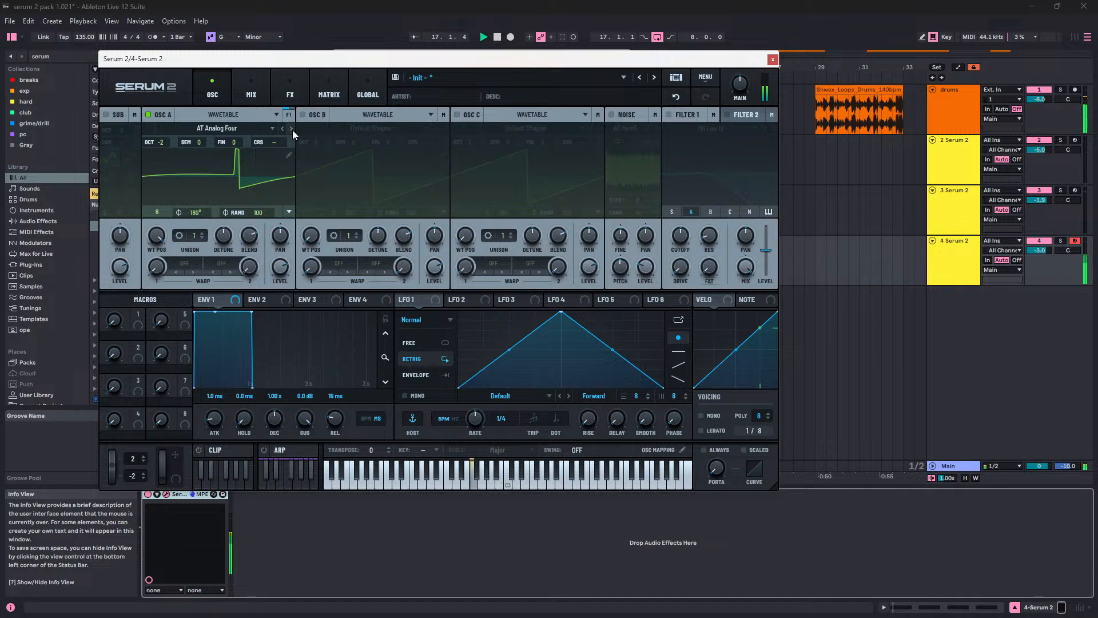
pyautogui.moveTo(157, 235)
pyautogui.mouseDown()
pyautogui.moveTo(169, 339)
pyautogui.moveTo(160, 262)
pyautogui.moveTo(159, 286)
pyautogui.moveTo(175, 234)
pyautogui.mouseUp()
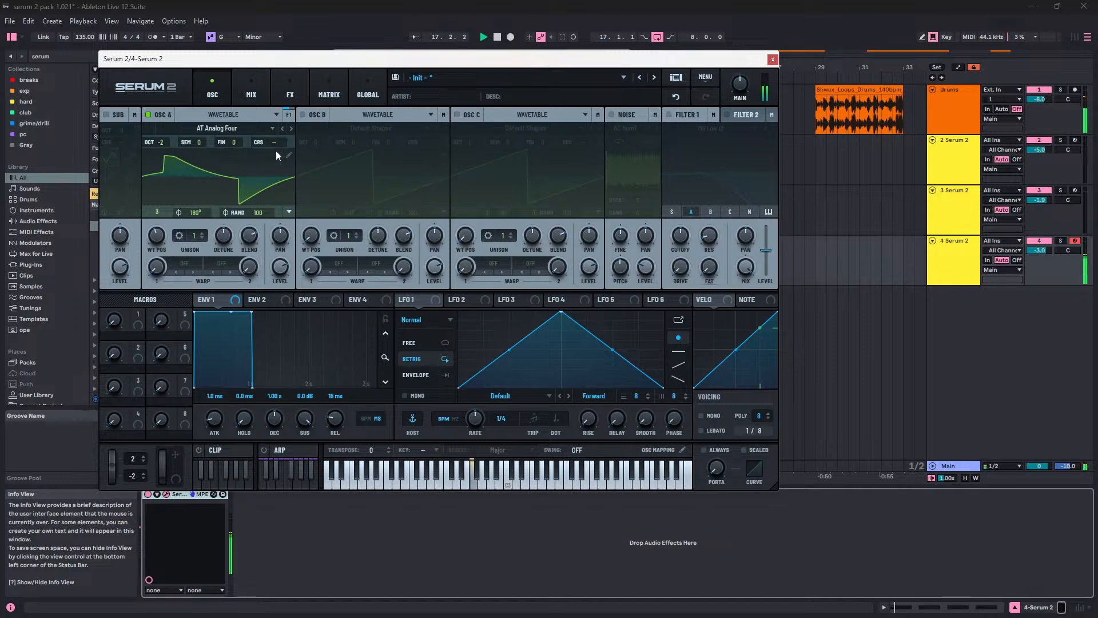
# Step: Browse oscillator A's wavetables to AT DFAM and set its wavetable position to 55
pyautogui.click(290, 129)
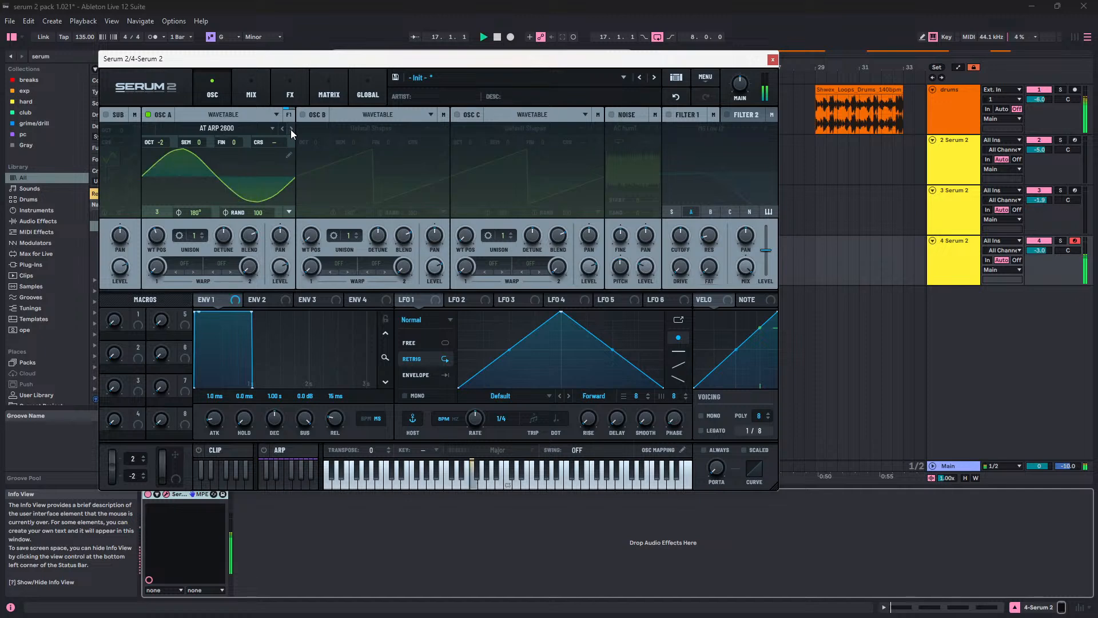
pyautogui.click(291, 130)
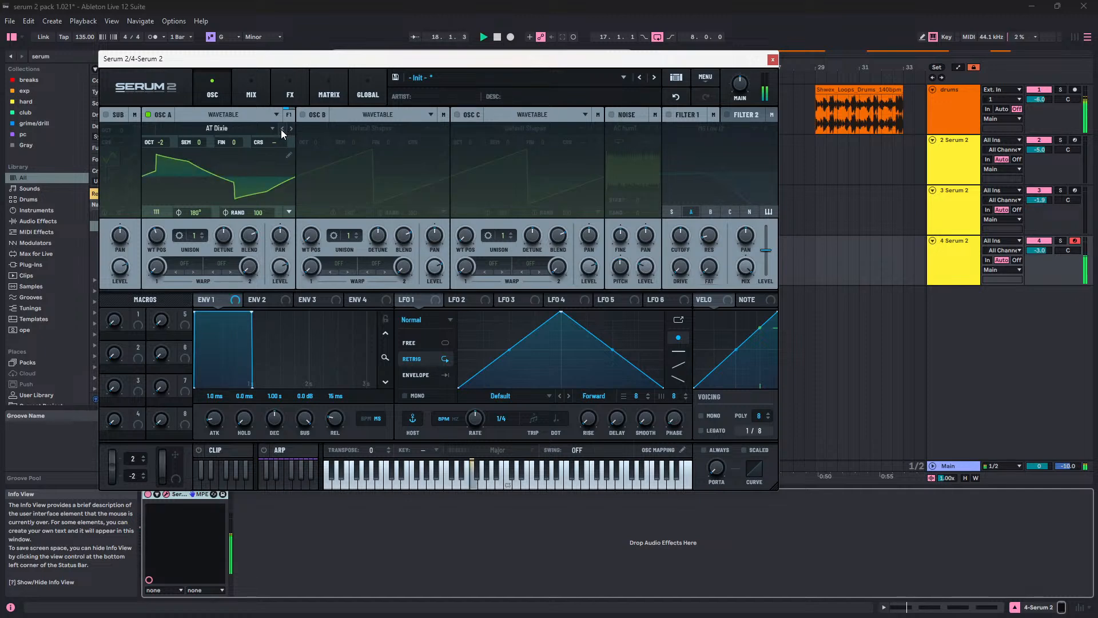
pyautogui.click(282, 129)
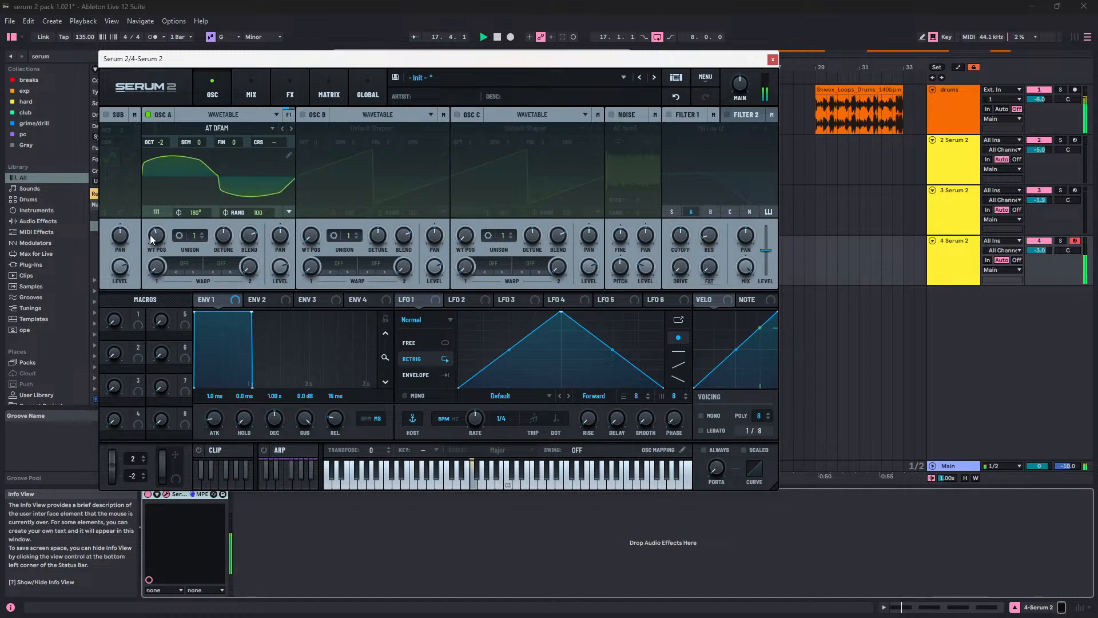
pyautogui.moveTo(150, 234); pyautogui.dragTo(153, 266)
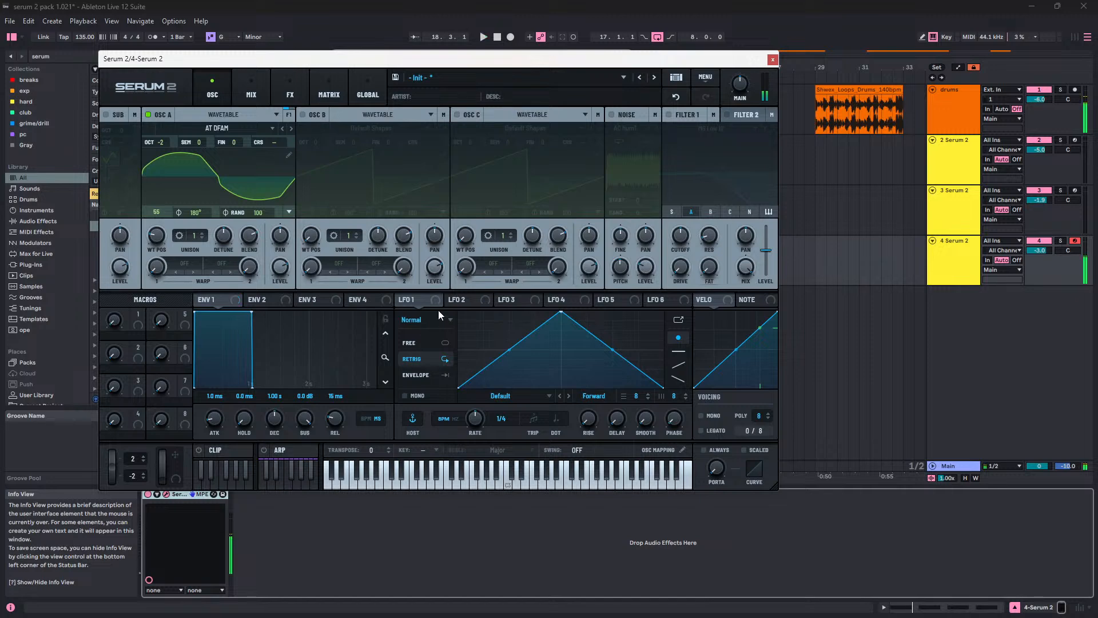
# Step: Modulate oscillator A's wavetable position with LFO 1 by about 42% and run the LFO at 0.2 Hz
pyautogui.moveTo(407, 299); pyautogui.dragTo(149, 247)
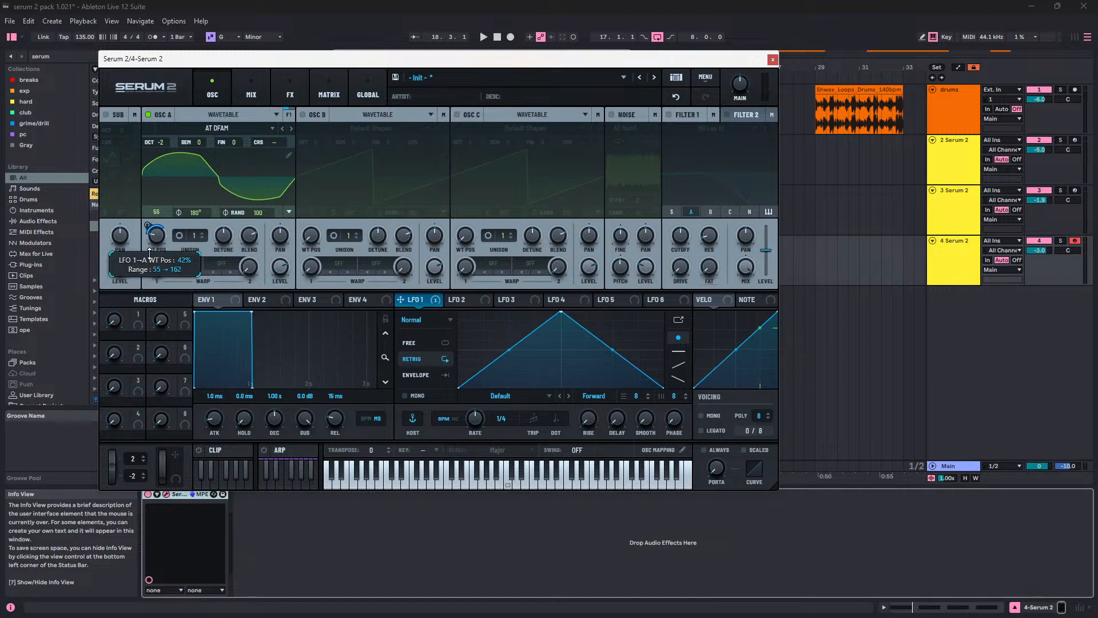
pyautogui.press('space')
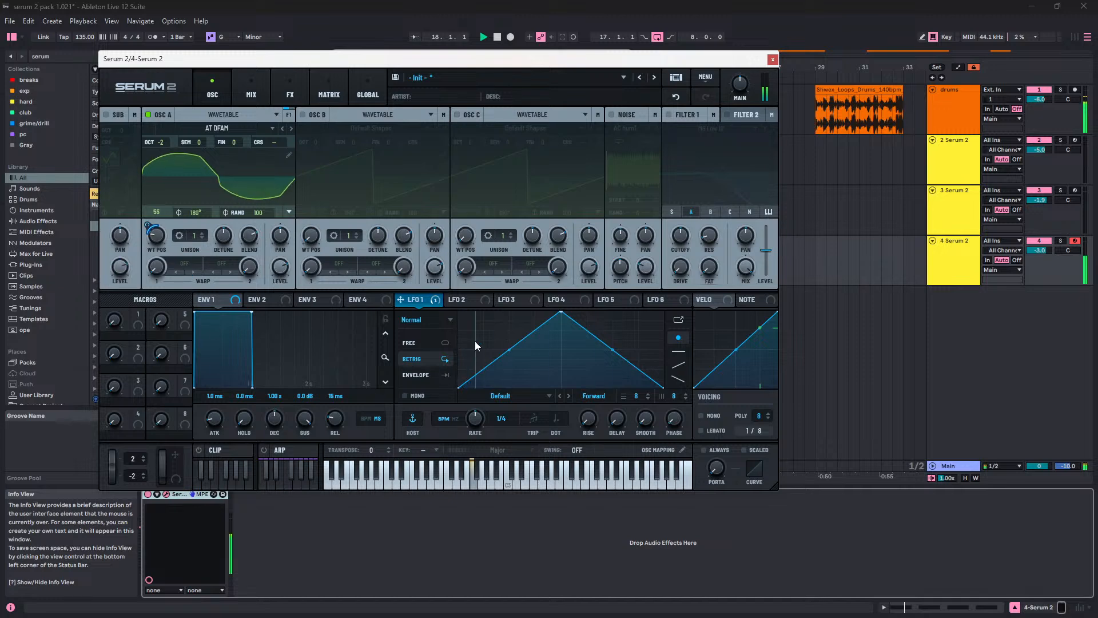
pyautogui.click(457, 421)
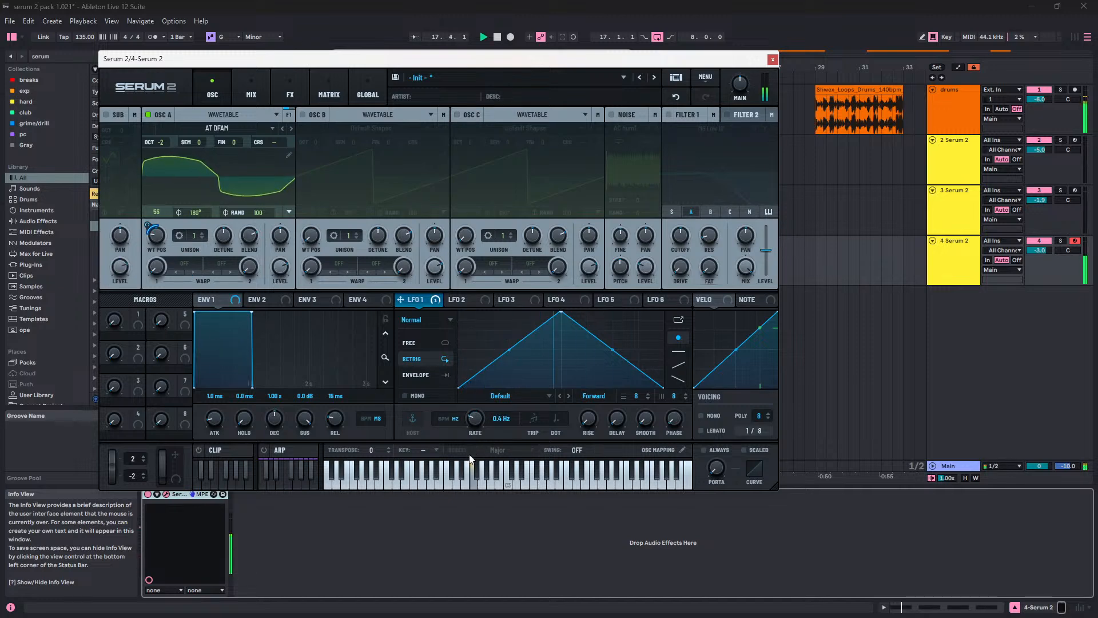
pyautogui.moveTo(468, 455); pyautogui.dragTo(469, 459)
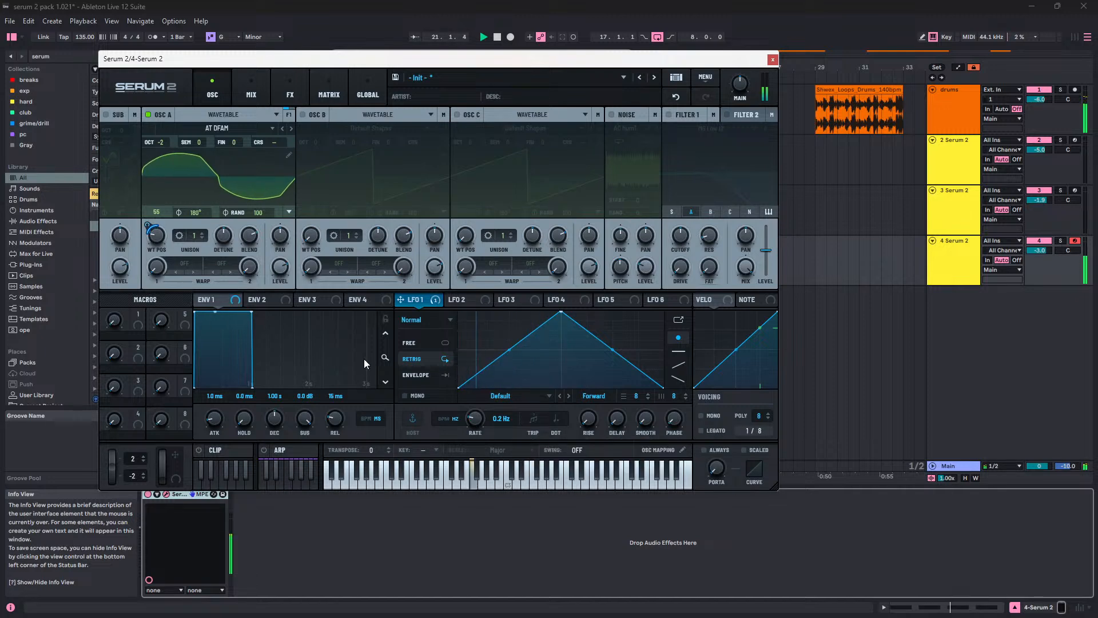
# Step: Set oscillator A to 7 unison voices
pyautogui.click(201, 233)
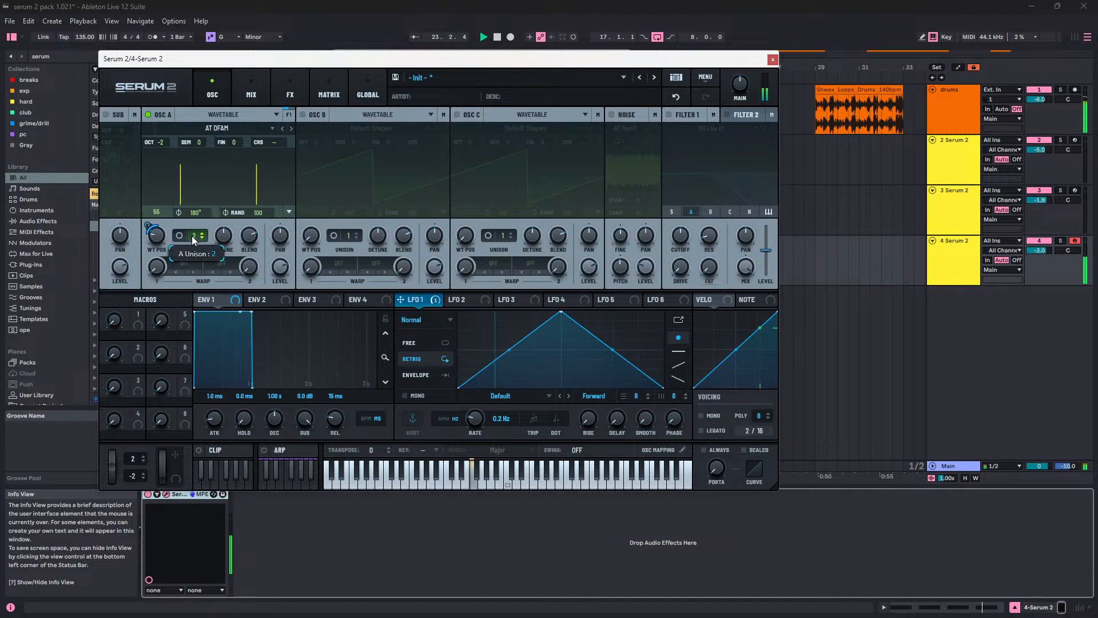
pyautogui.moveTo(197, 236); pyautogui.dragTo(204, 198)
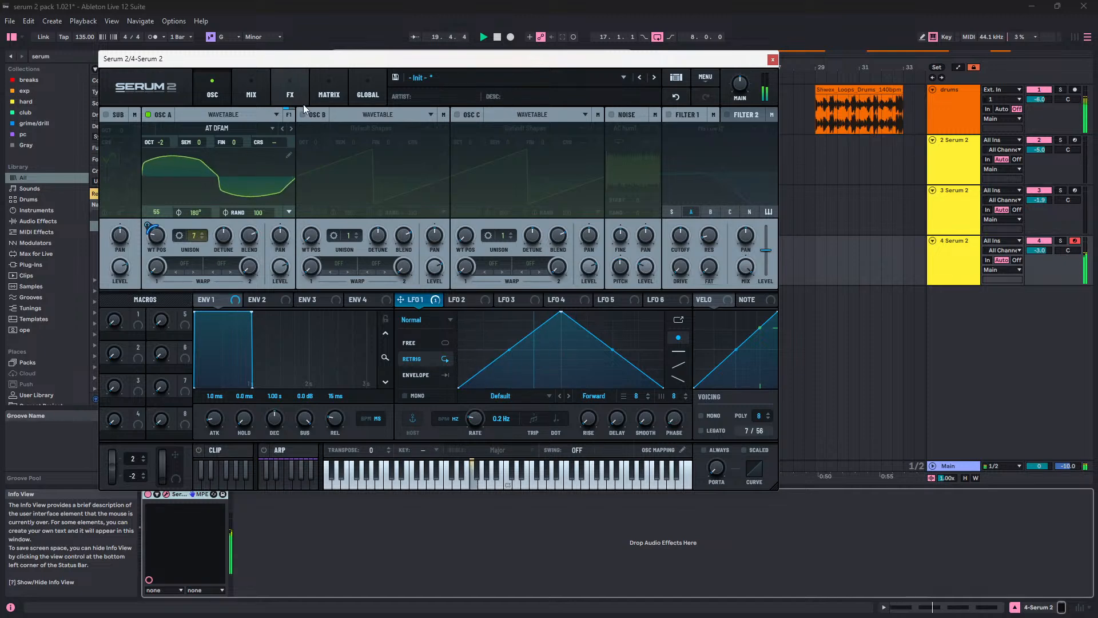
# Step: Check oscillator A's filter routing, turn on Filter 1 and restart playback to hear it
pyautogui.click(289, 115)
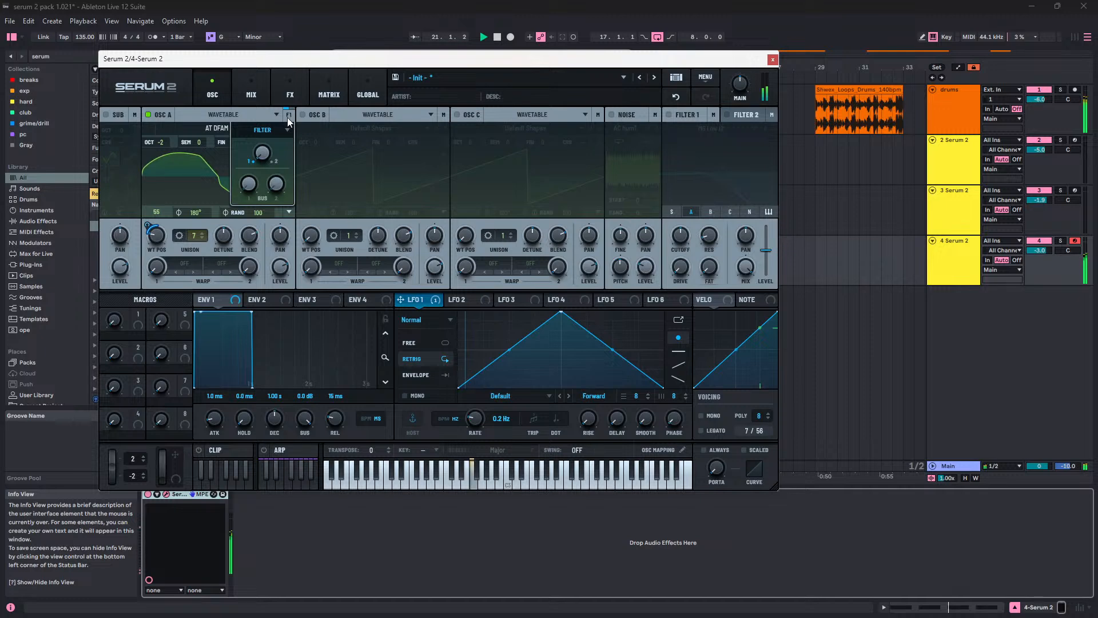
pyautogui.click(691, 115)
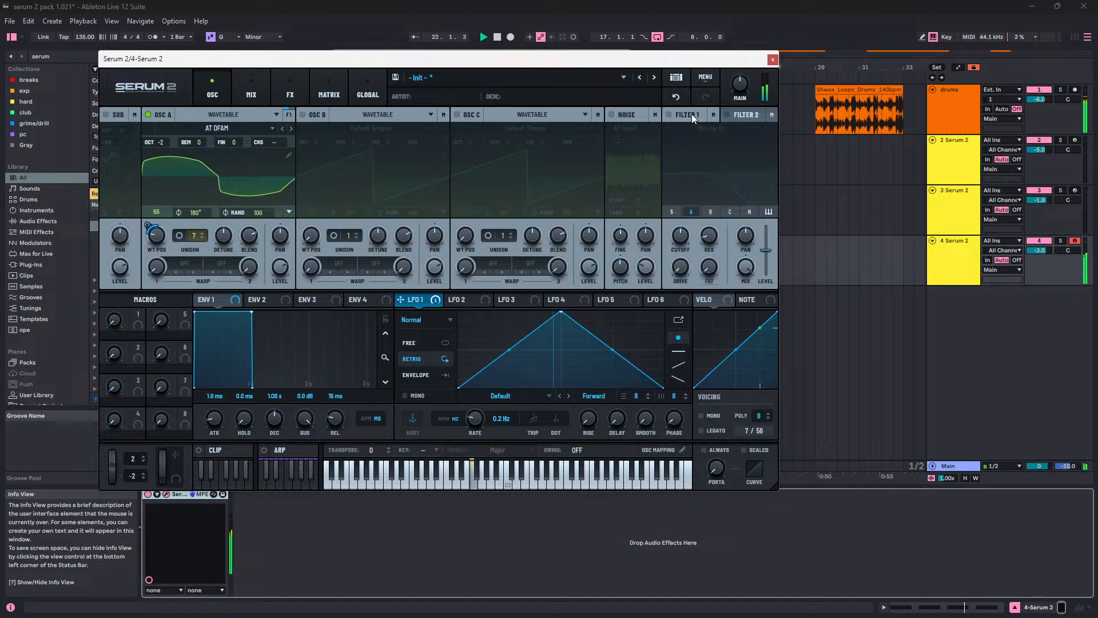
pyautogui.press('space')
pyautogui.click(667, 114)
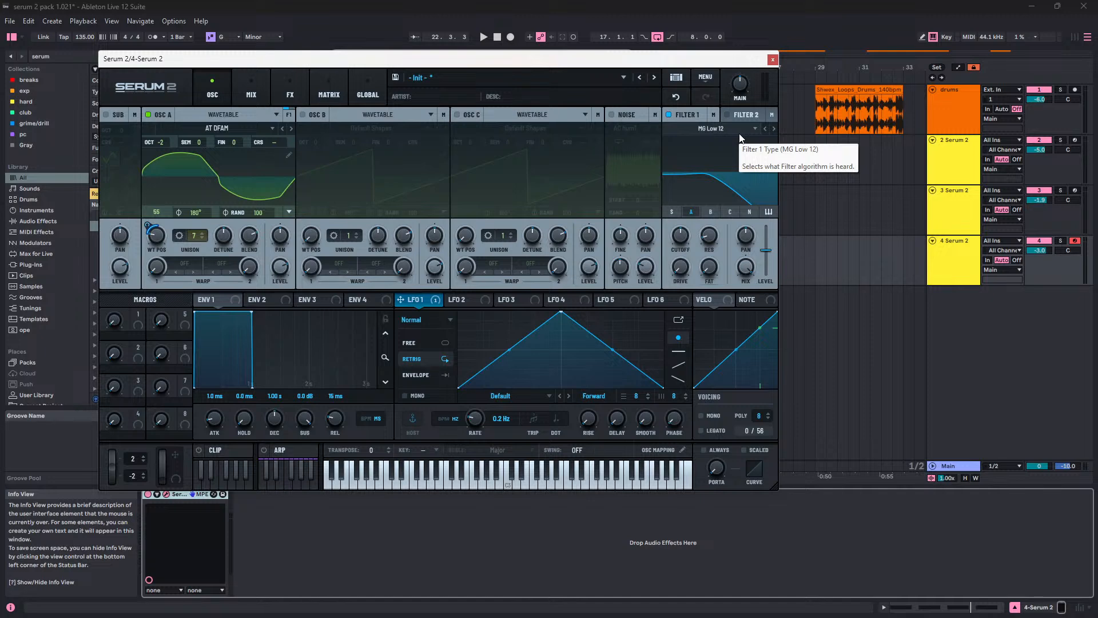
pyautogui.press('space')
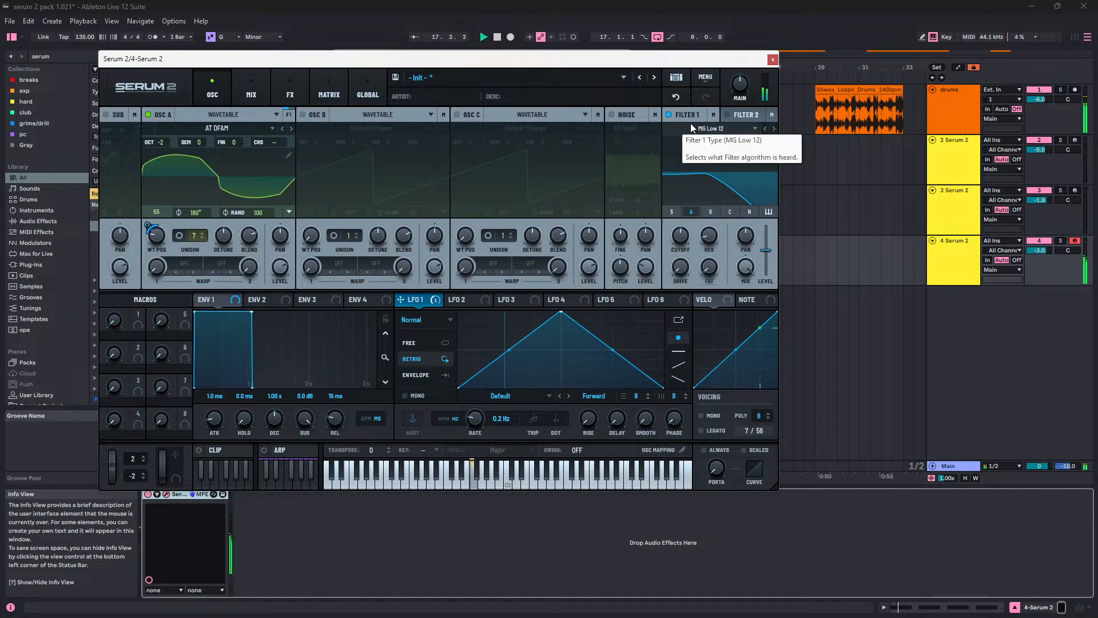
# Step: Set Filter 1's output routing to None and send it fully to bus 2
pyautogui.click(706, 117)
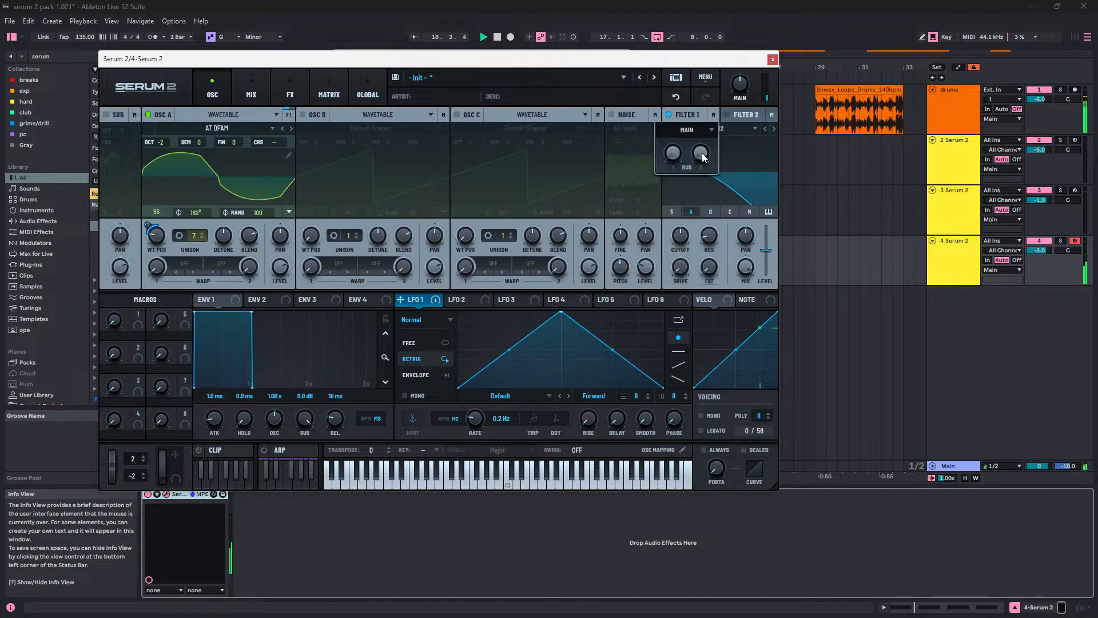
pyautogui.click(702, 129)
pyautogui.click(674, 143)
pyautogui.moveTo(701, 154); pyautogui.dragTo(744, 2)
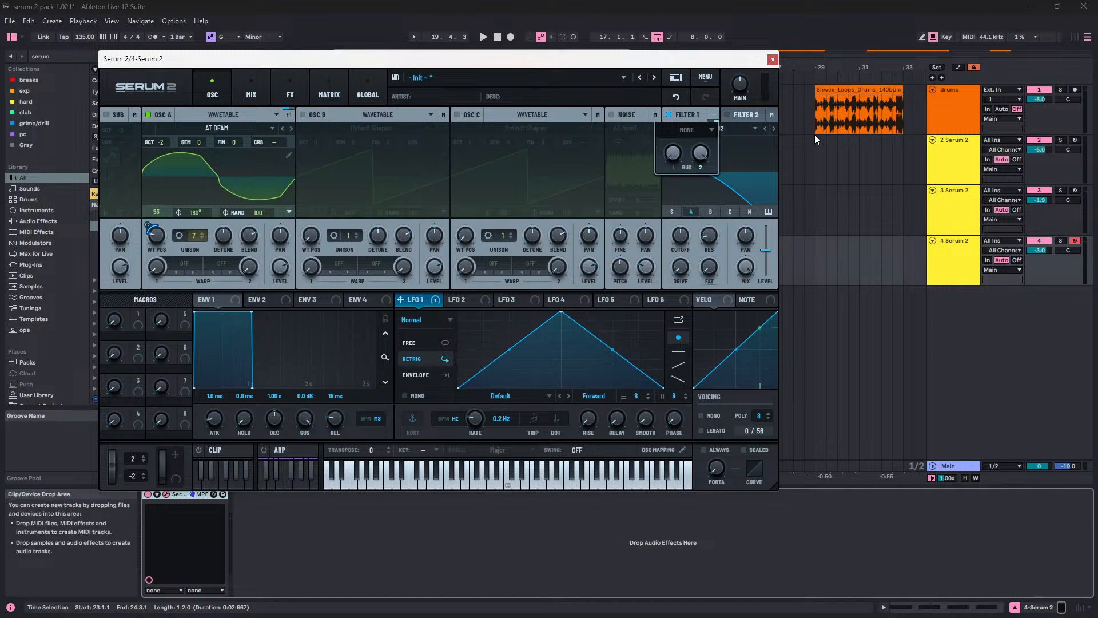
pyautogui.press('space')
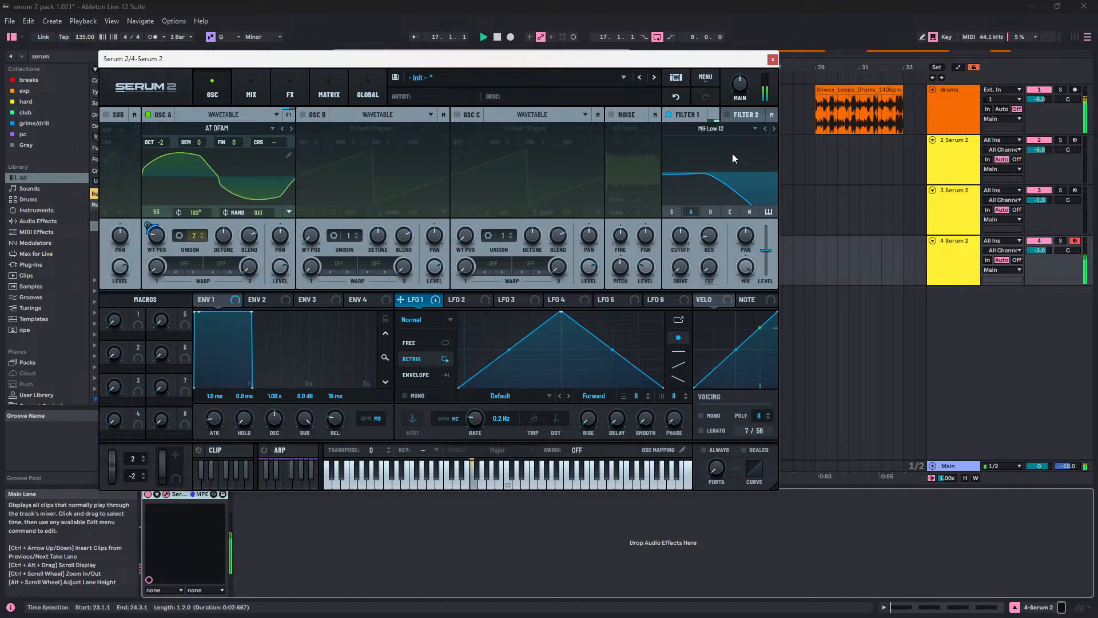
# Step: Change Filter 1's type to Wsp from the S2 Filters and play the loop
pyautogui.press('space')
pyautogui.click(719, 131)
pyautogui.moveTo(709, 192)
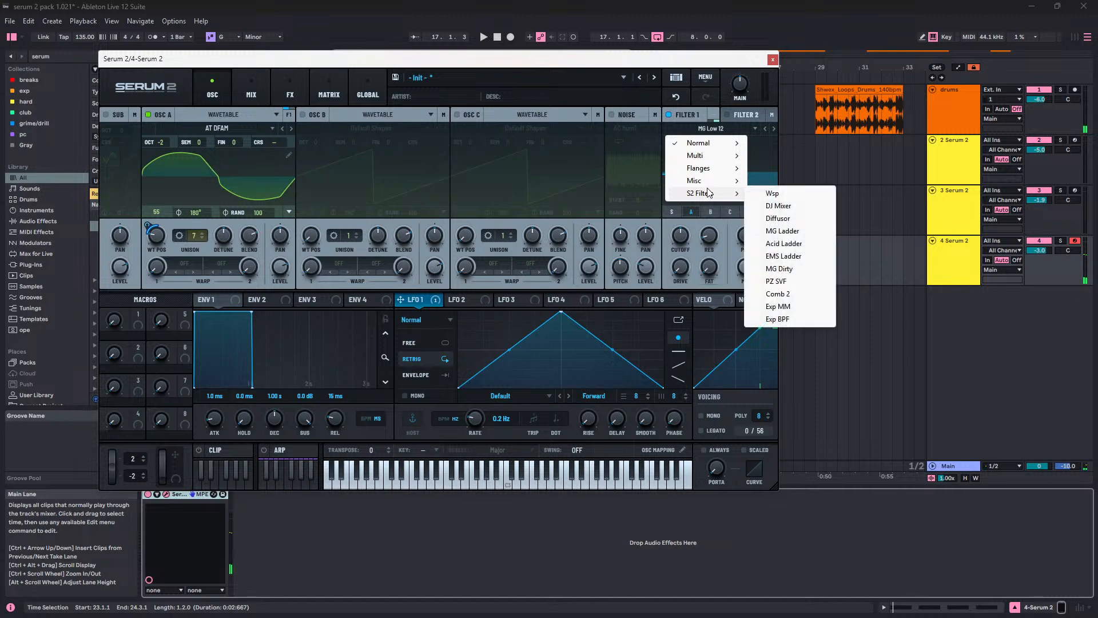
pyautogui.click(773, 192)
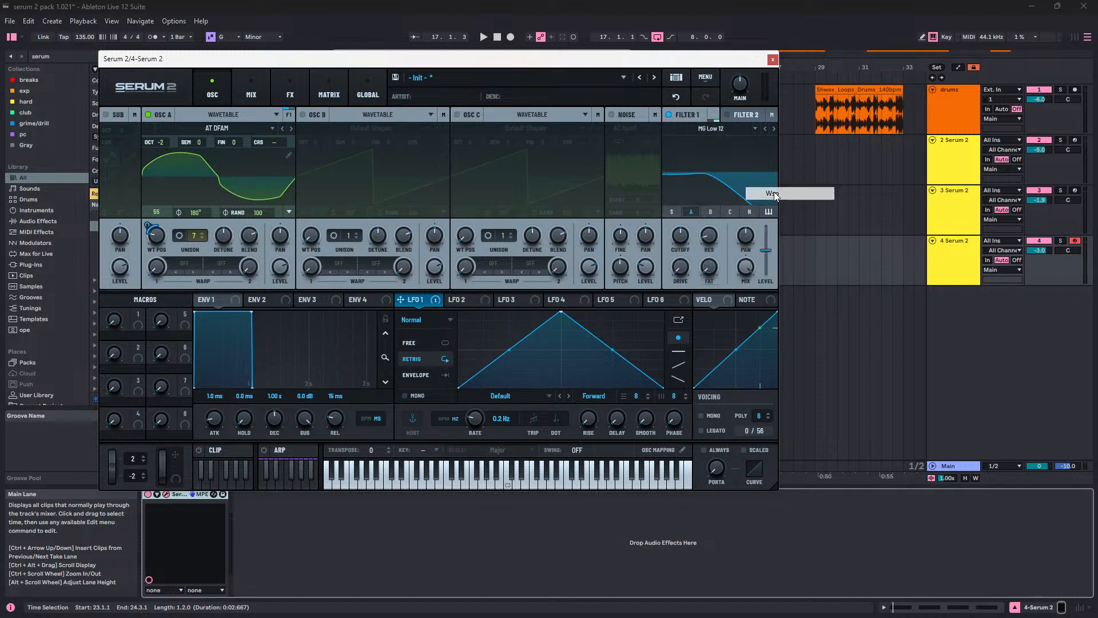
pyautogui.press('space')
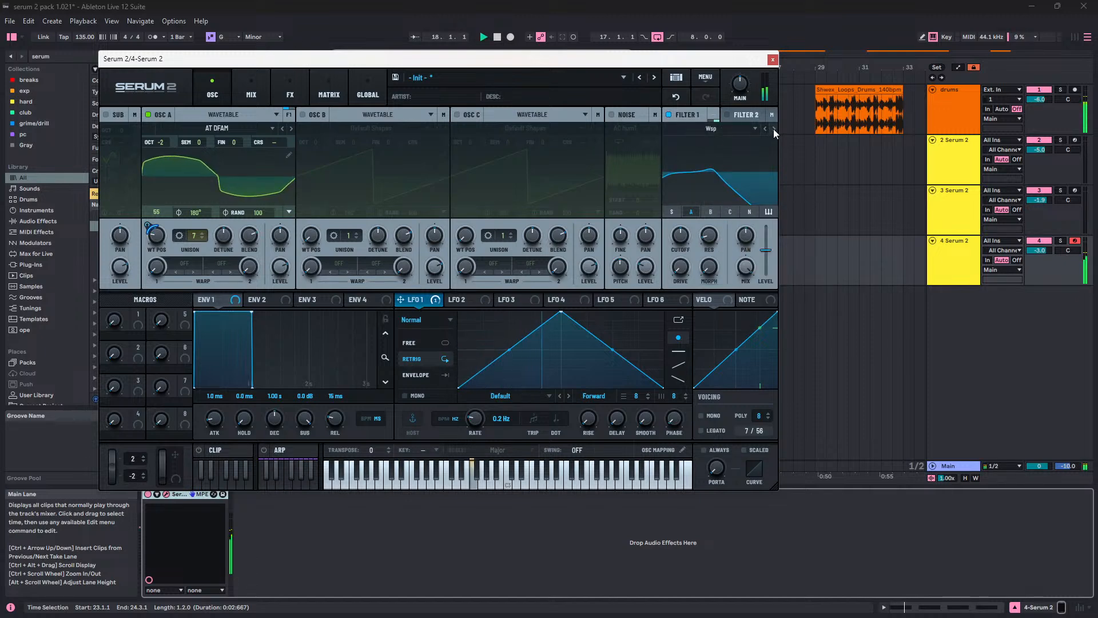
# Step: Compare the Wsp filter with Filter 1 bypassed and with MG Low 12, and return the type to Wsp
pyautogui.click(668, 114)
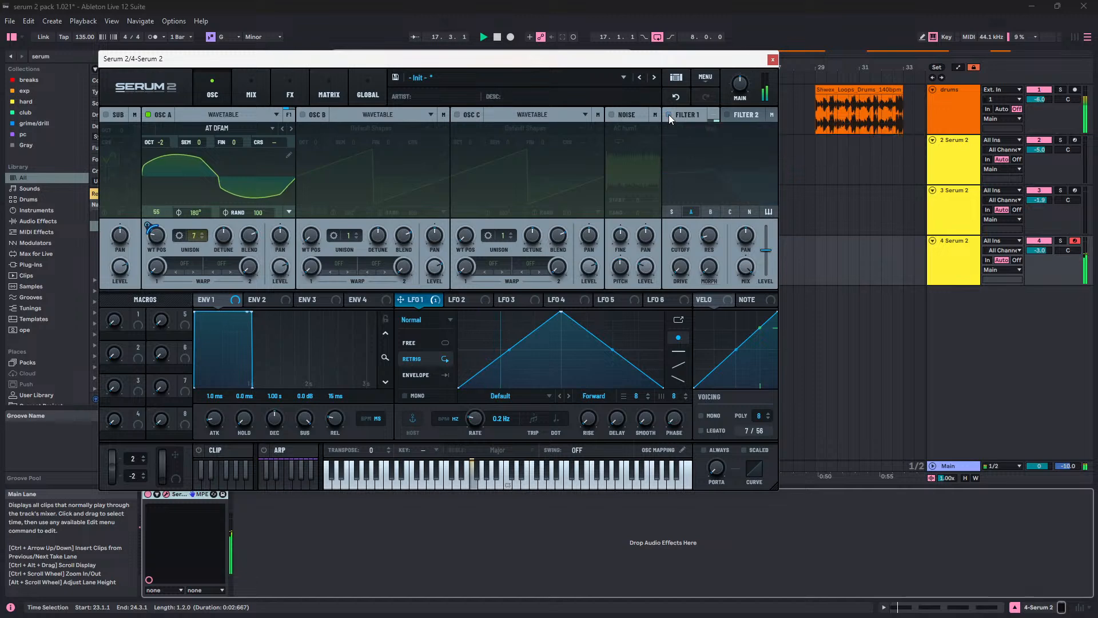
pyautogui.click(668, 115)
pyautogui.click(714, 129)
pyautogui.moveTo(714, 143)
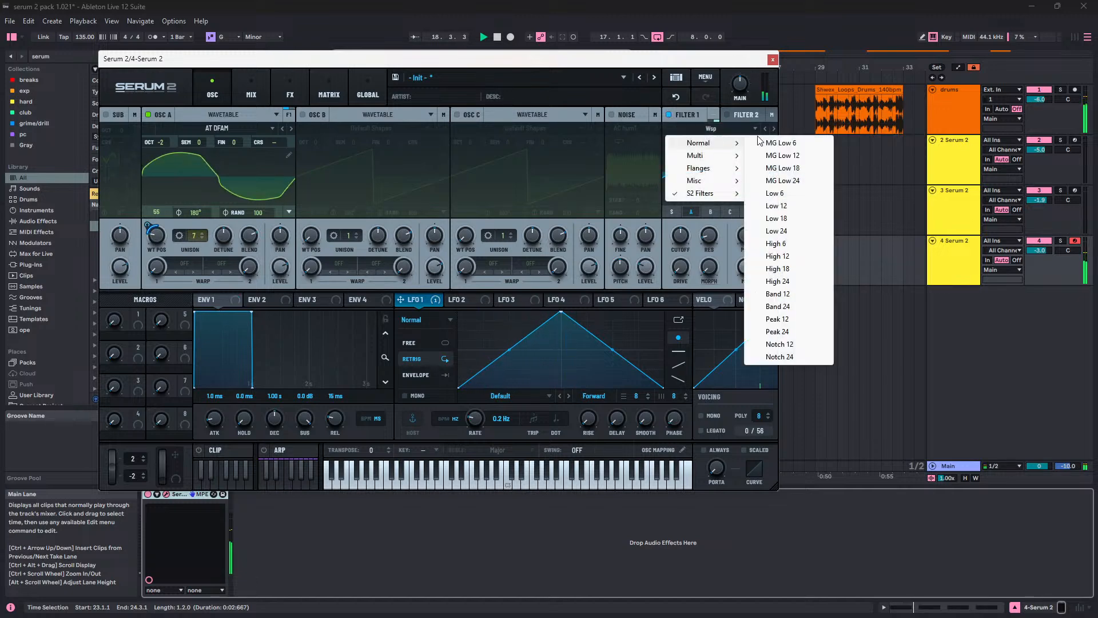
pyautogui.click(781, 156)
pyautogui.click(713, 127)
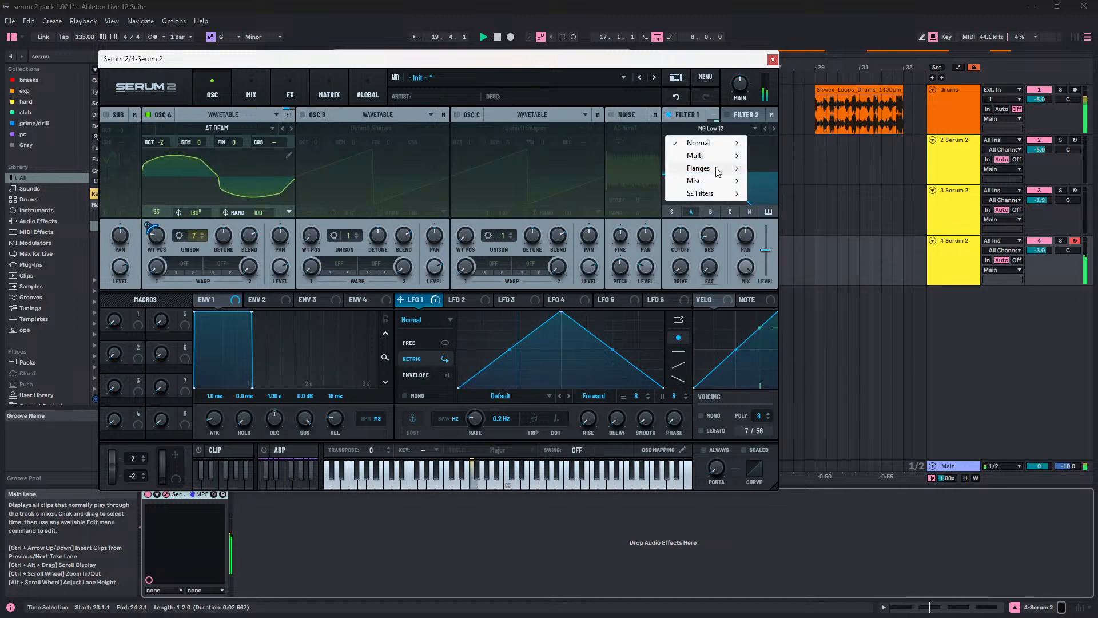
pyautogui.moveTo(714, 193)
pyautogui.click(764, 194)
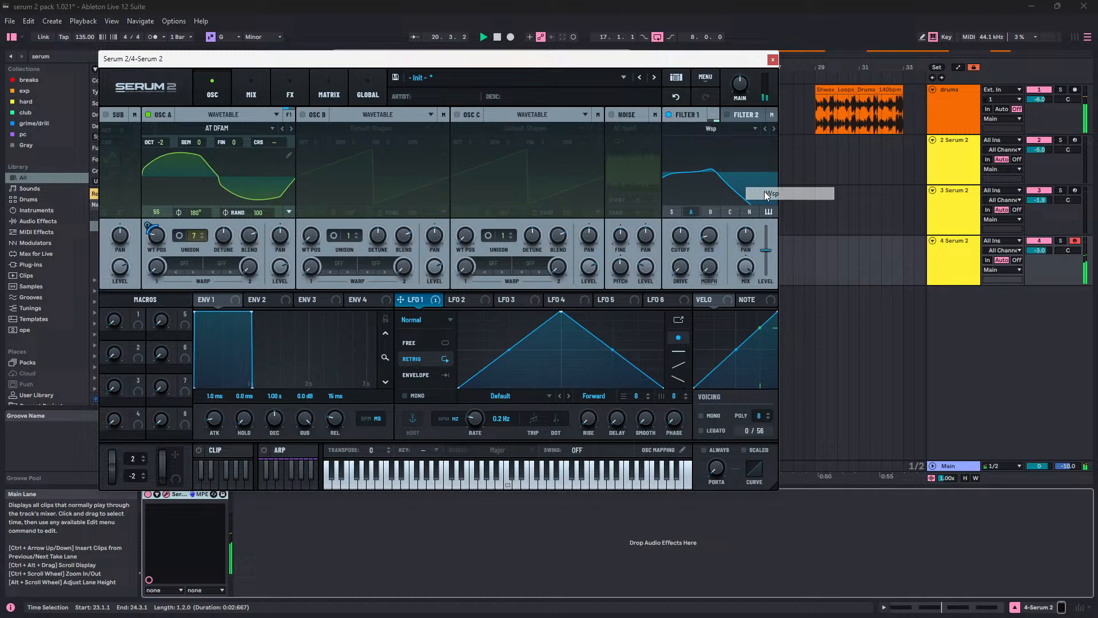
# Step: Try the DJ Mixer type on Filter 1 while moving the cutoff, and switch back to Wsp
pyautogui.click(771, 130)
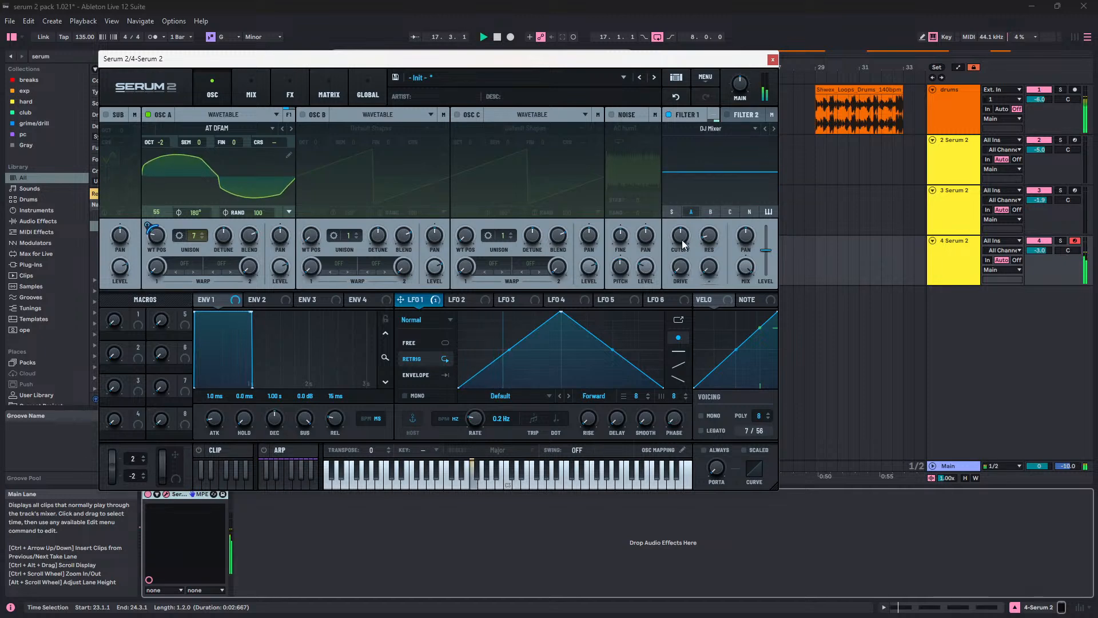
pyautogui.moveTo(680, 237)
pyautogui.mouseDown()
pyautogui.moveTo(698, 186)
pyautogui.moveTo(673, 279)
pyautogui.moveTo(684, 246)
pyautogui.mouseUp()
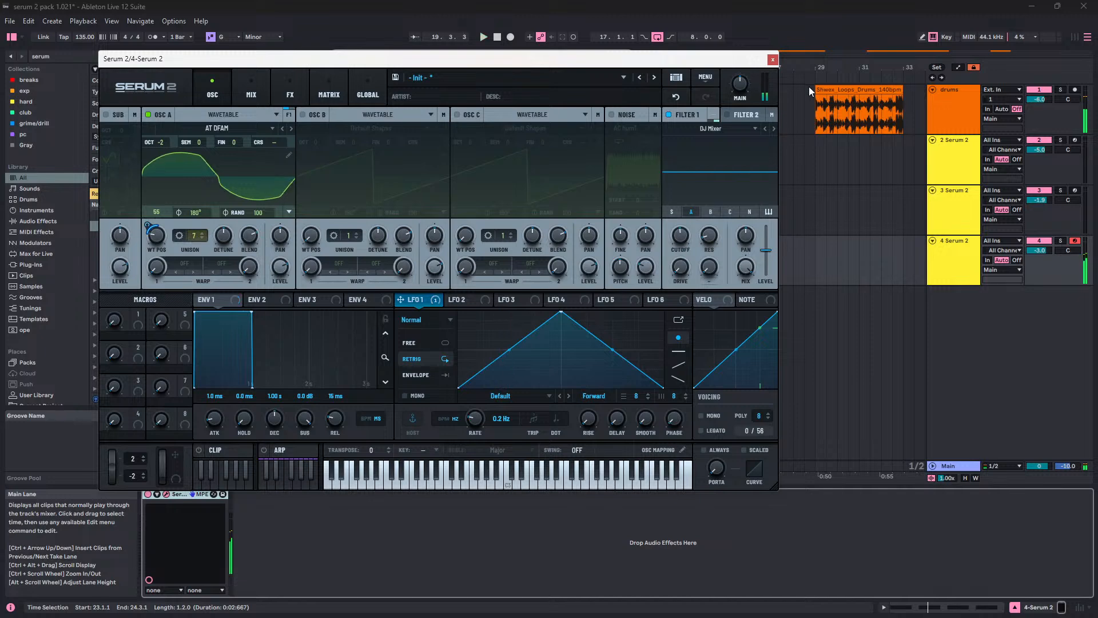
pyautogui.click(764, 129)
pyautogui.press('space')
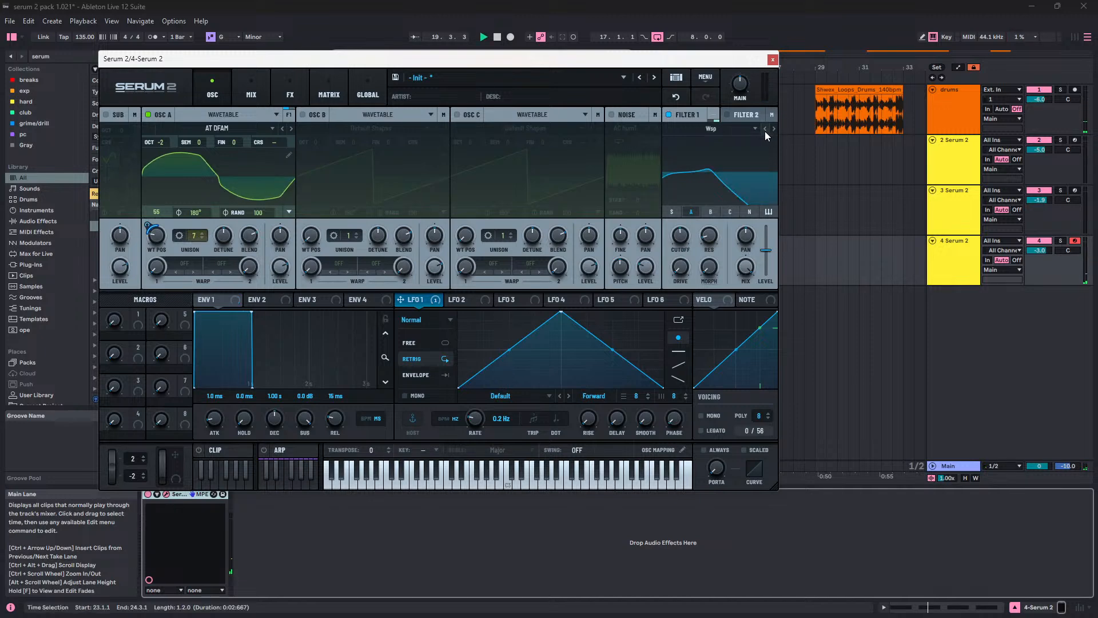
# Step: Audition Diffusor, MG Ladder and Acid Ladder on Filter 1, trying 36% resonance and about 581 Hz cutoff, and return to Wsp
pyautogui.click(775, 128)
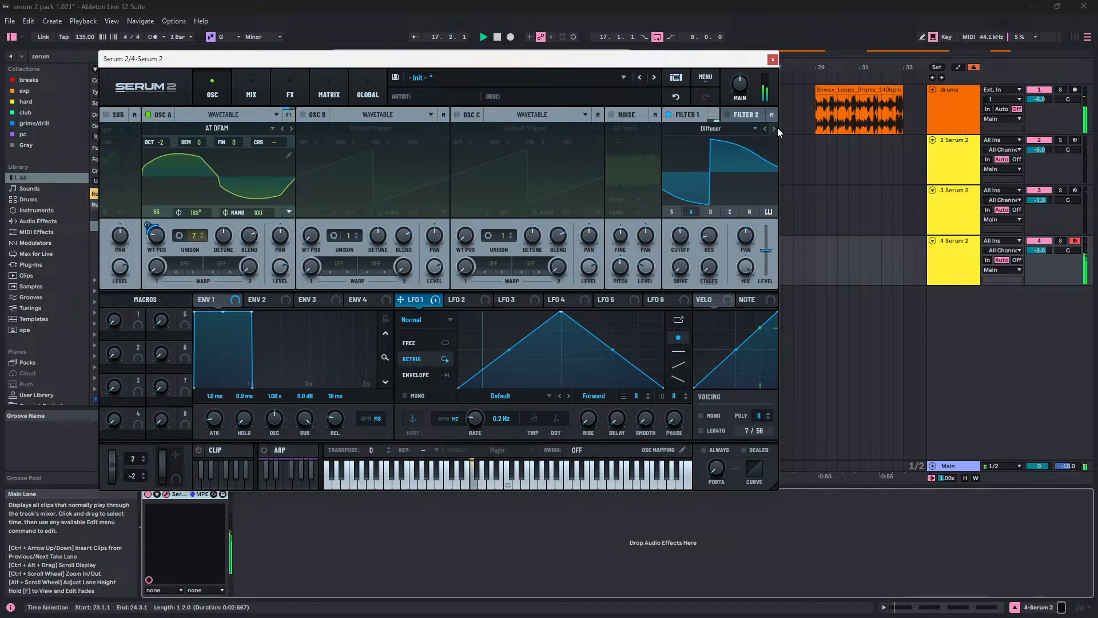
pyautogui.click(777, 128)
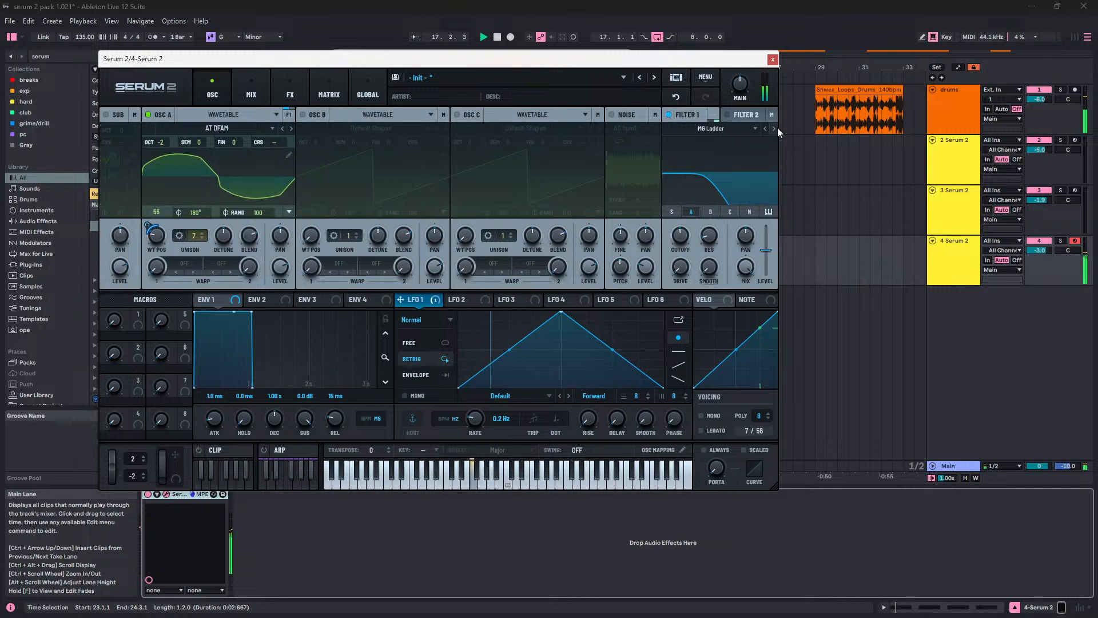
pyautogui.moveTo(689, 235)
pyautogui.mouseDown()
pyautogui.moveTo(692, 216)
pyautogui.moveTo(690, 233)
pyautogui.mouseUp()
pyautogui.click(774, 128)
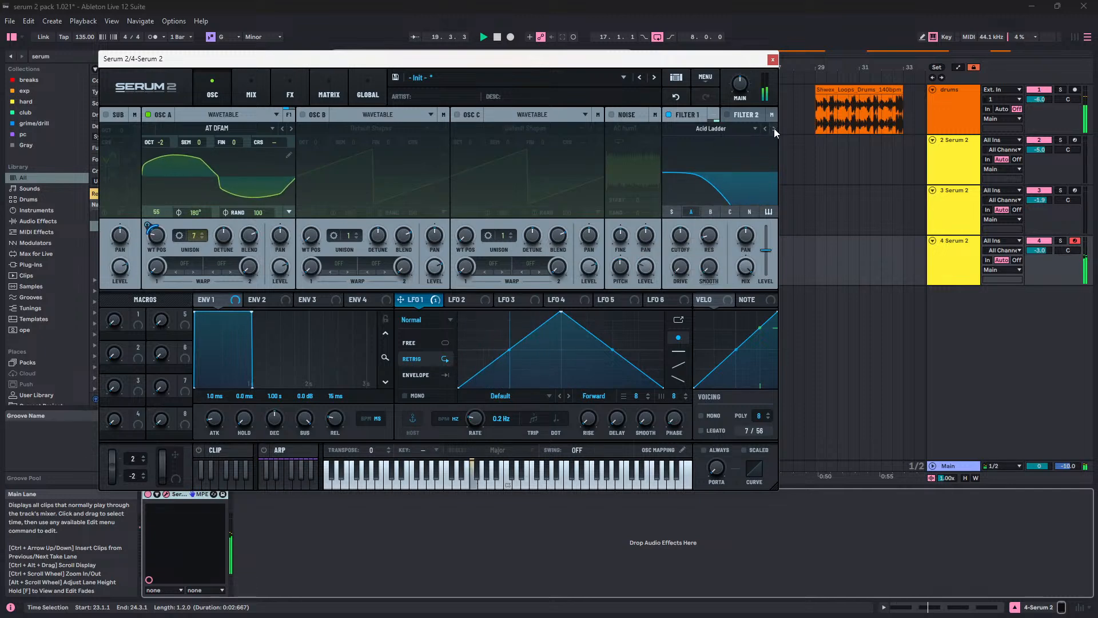
pyautogui.moveTo(709, 236); pyautogui.dragTo(718, 201)
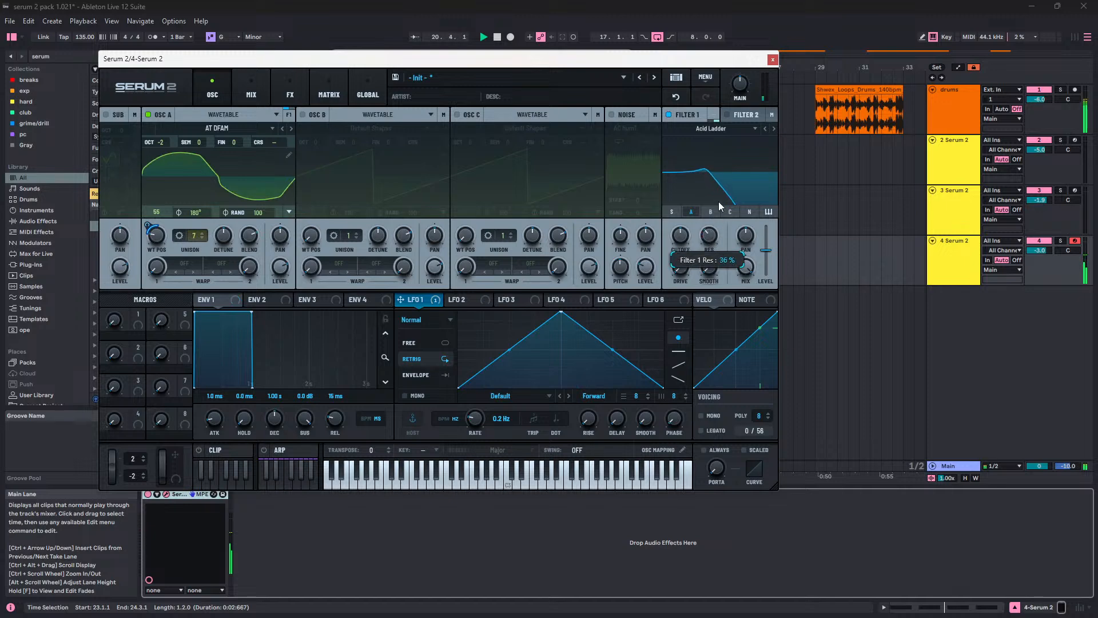
pyautogui.moveTo(676, 241)
pyautogui.mouseDown()
pyautogui.moveTo(681, 214)
pyautogui.moveTo(677, 238)
pyautogui.mouseUp()
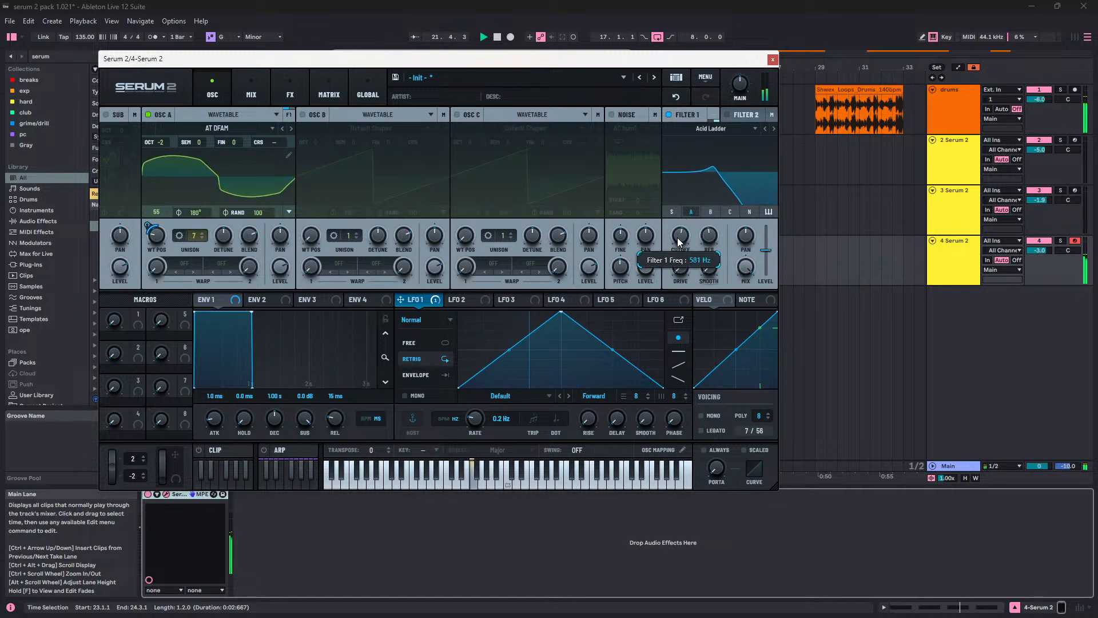
pyautogui.click(762, 130)
pyautogui.click(763, 129)
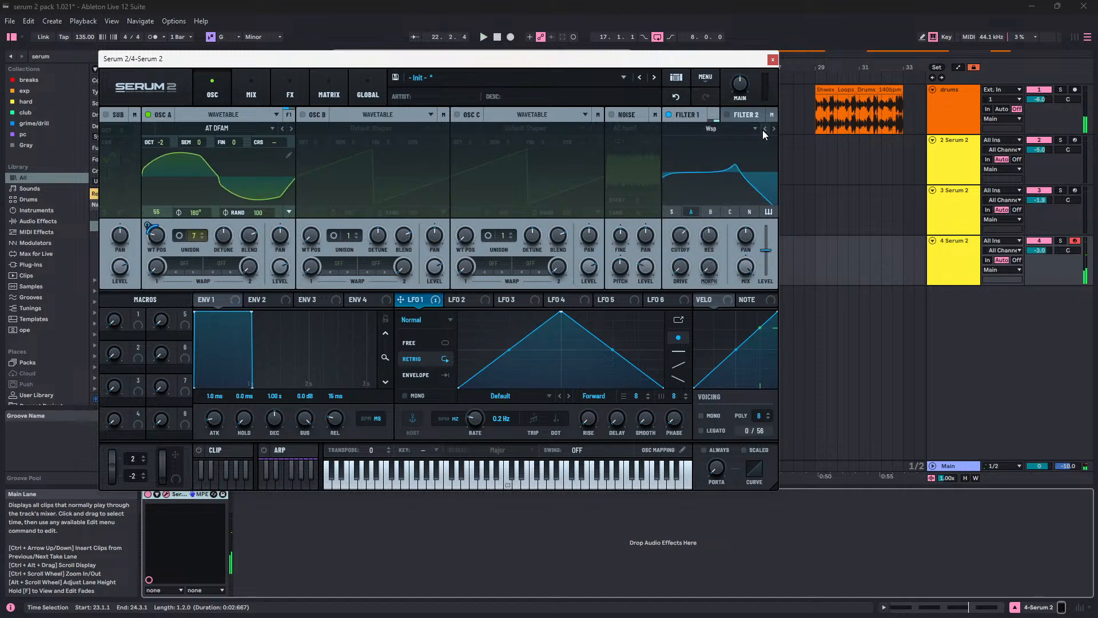
# Step: Readjust Filter 1's cutoff during playback and modulate it with LFO 1 by a negative amount
pyautogui.press('space')
pyautogui.moveTo(671, 249); pyautogui.dragTo(707, 270)
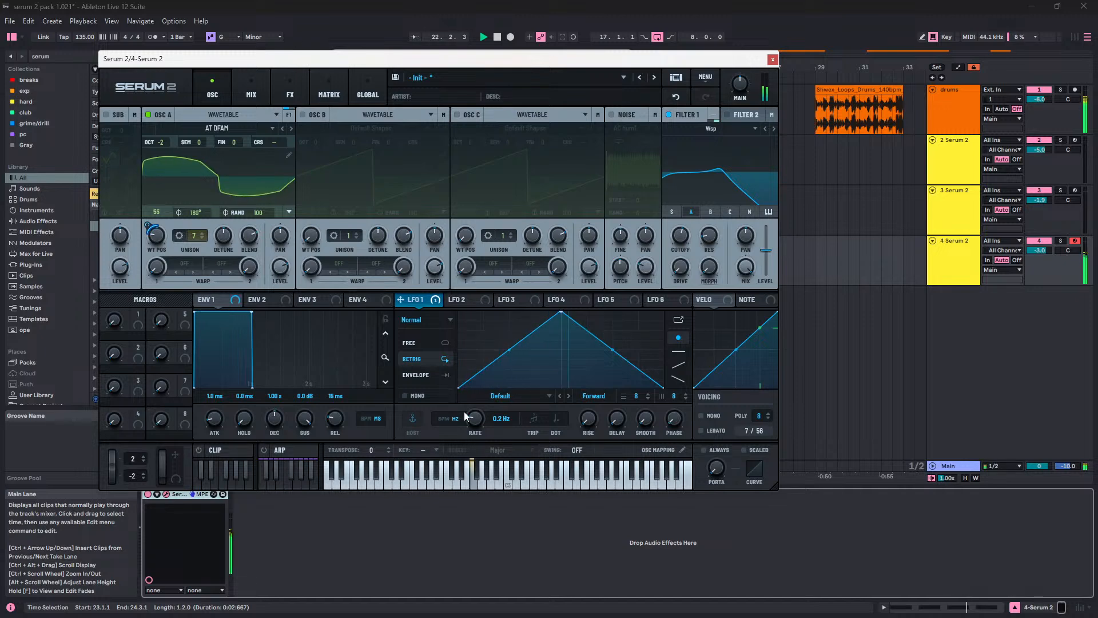
pyautogui.moveTo(438, 301); pyautogui.dragTo(695, 222)
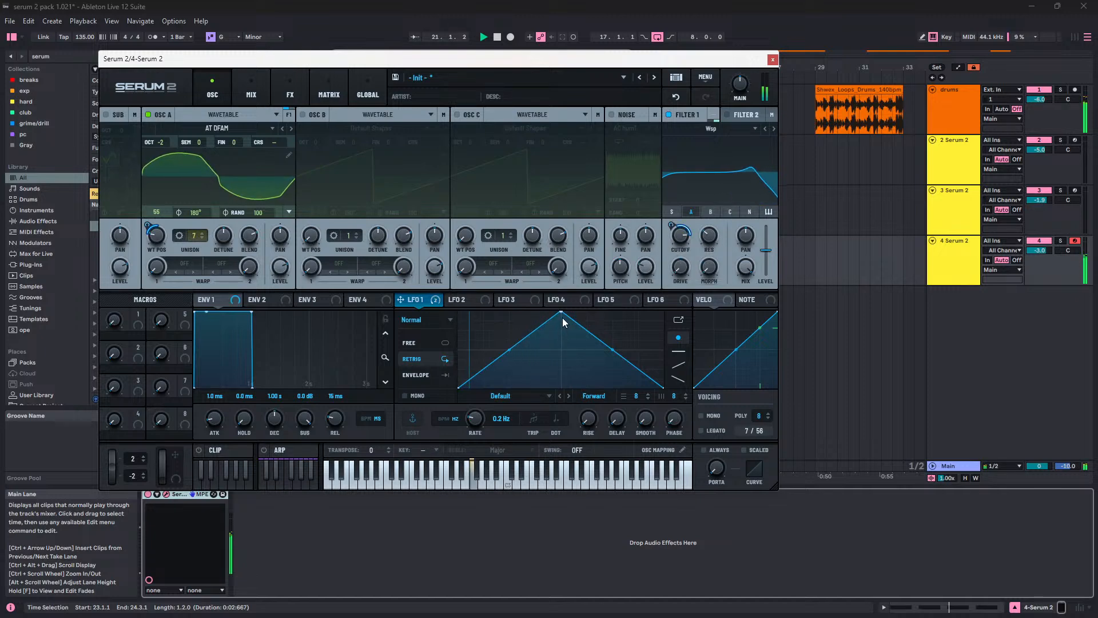
# Step: Reshape LFO 1 into a rising ramp running in Envelope mode at a tempo-synced rate of one bar
pyautogui.moveTo(560, 312); pyautogui.dragTo(663, 313)
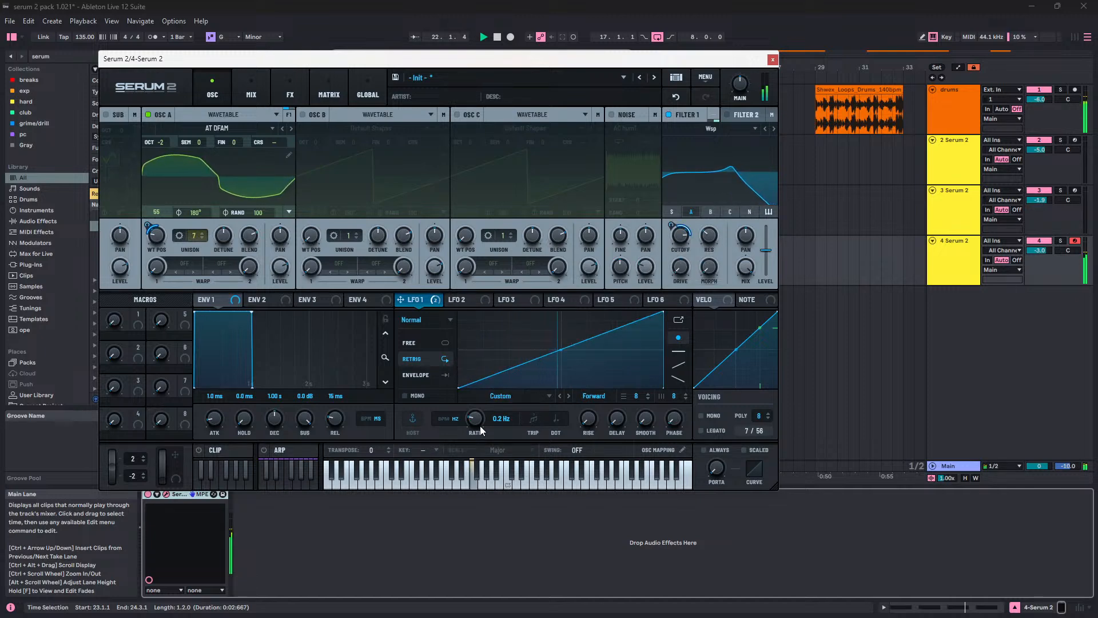
pyautogui.click(445, 422)
pyautogui.moveTo(474, 420); pyautogui.dragTo(475, 412)
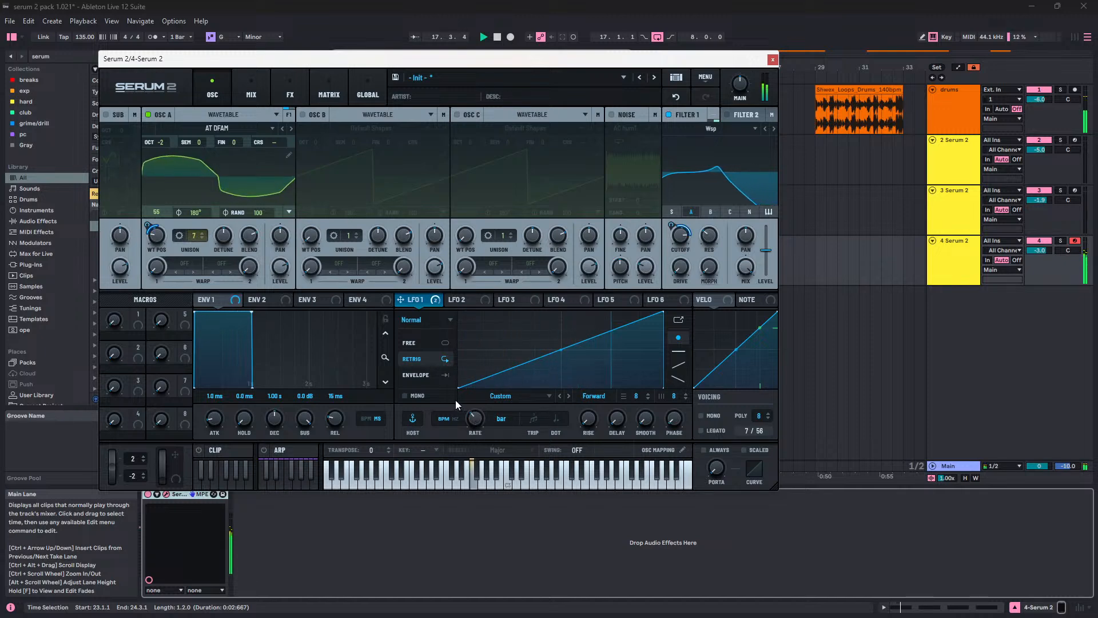
pyautogui.click(431, 381)
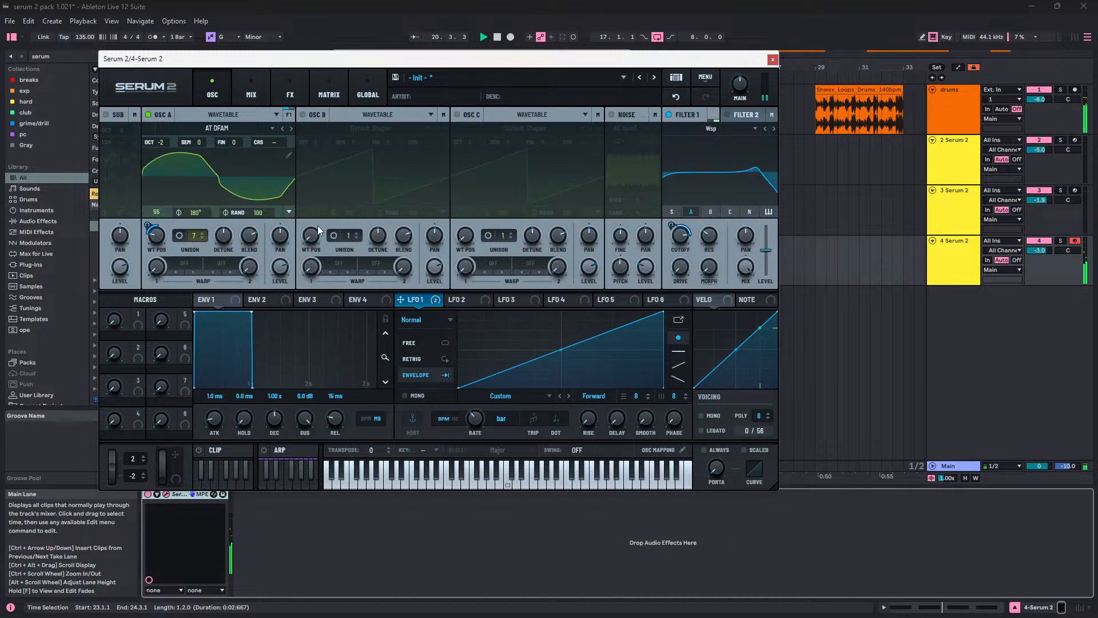
# Step: Add a third modulation matrix entry that routes LFO 1 to the global Main Tuning
pyautogui.click(250, 98)
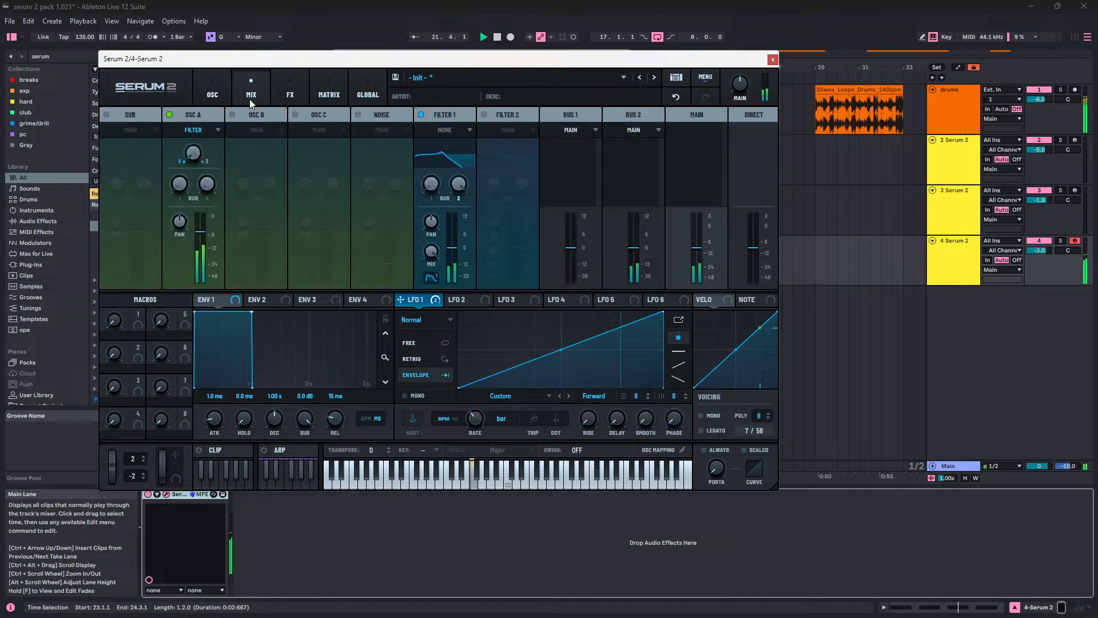
pyautogui.click(288, 94)
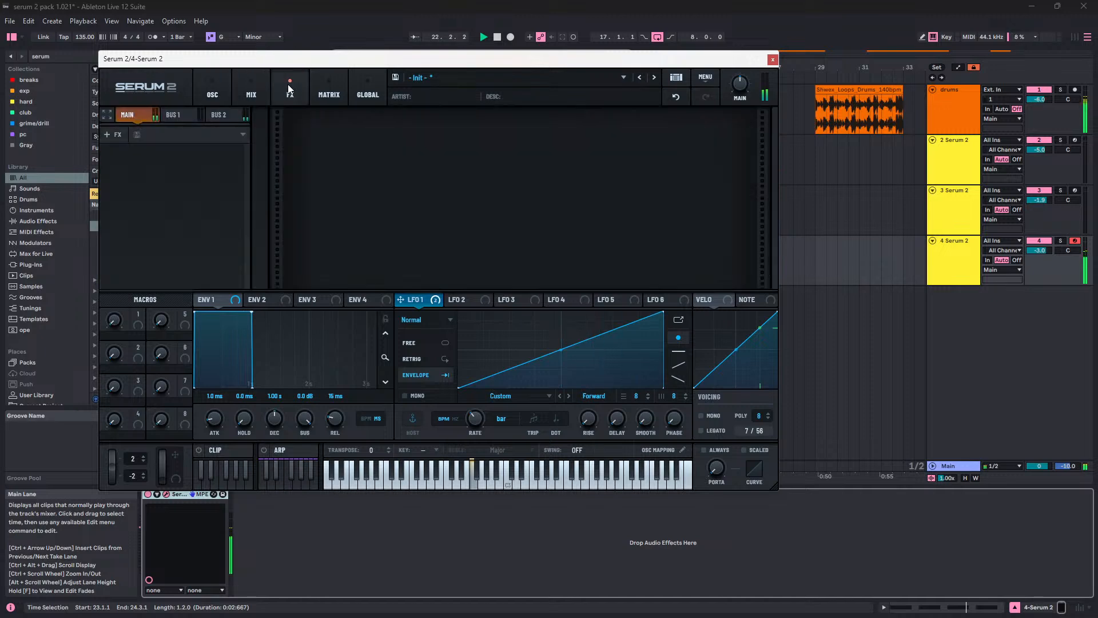
pyautogui.click(320, 94)
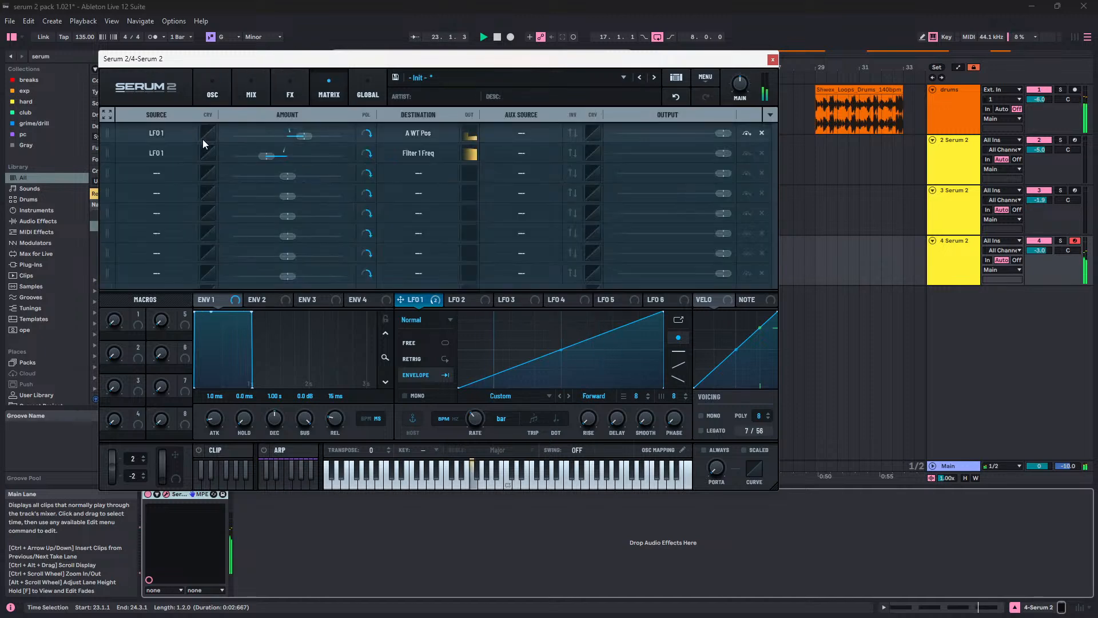
pyautogui.click(185, 181)
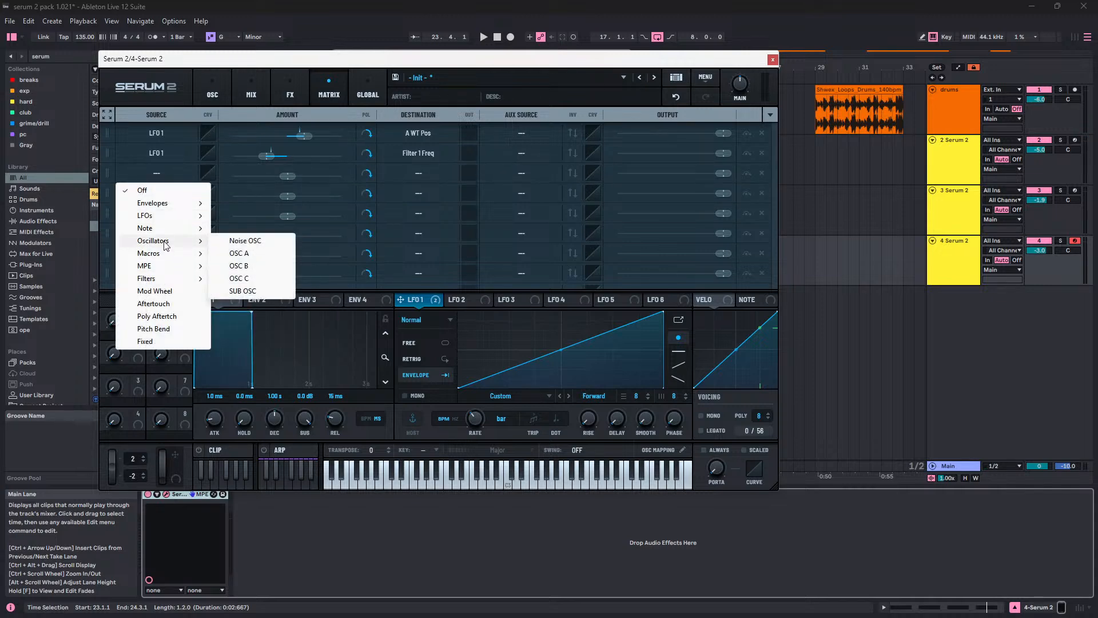
pyautogui.moveTo(170, 217)
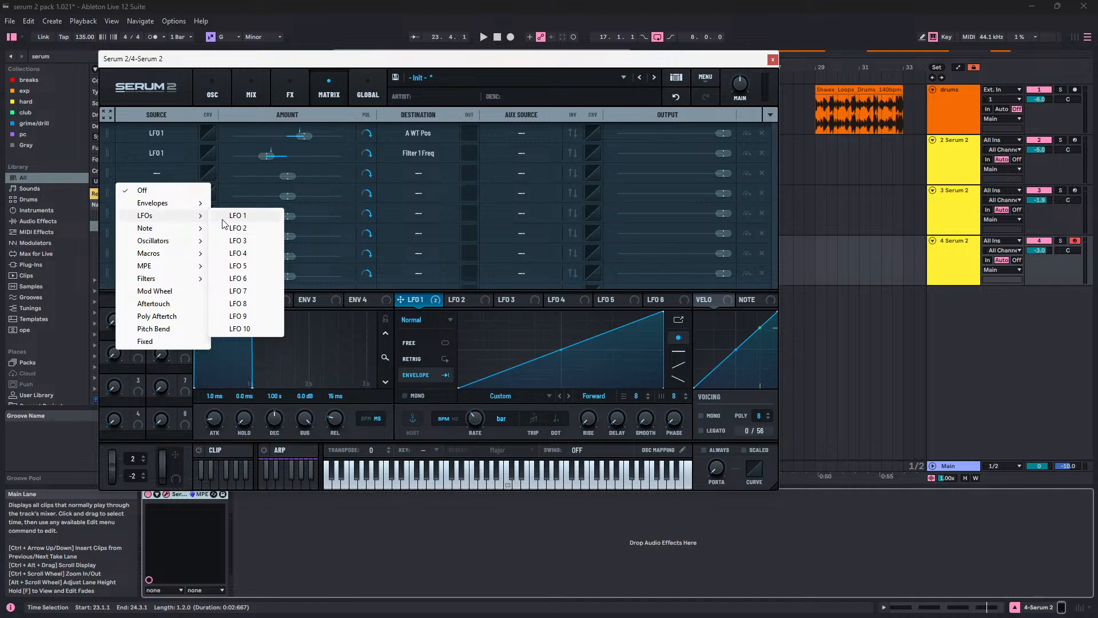
pyautogui.click(223, 218)
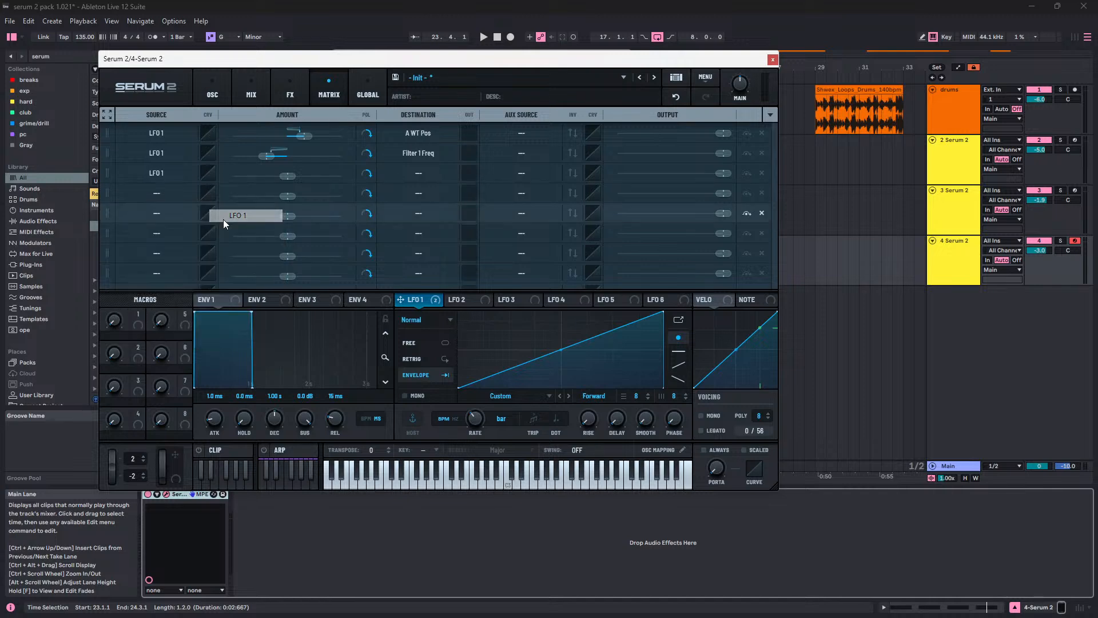
pyautogui.click(428, 174)
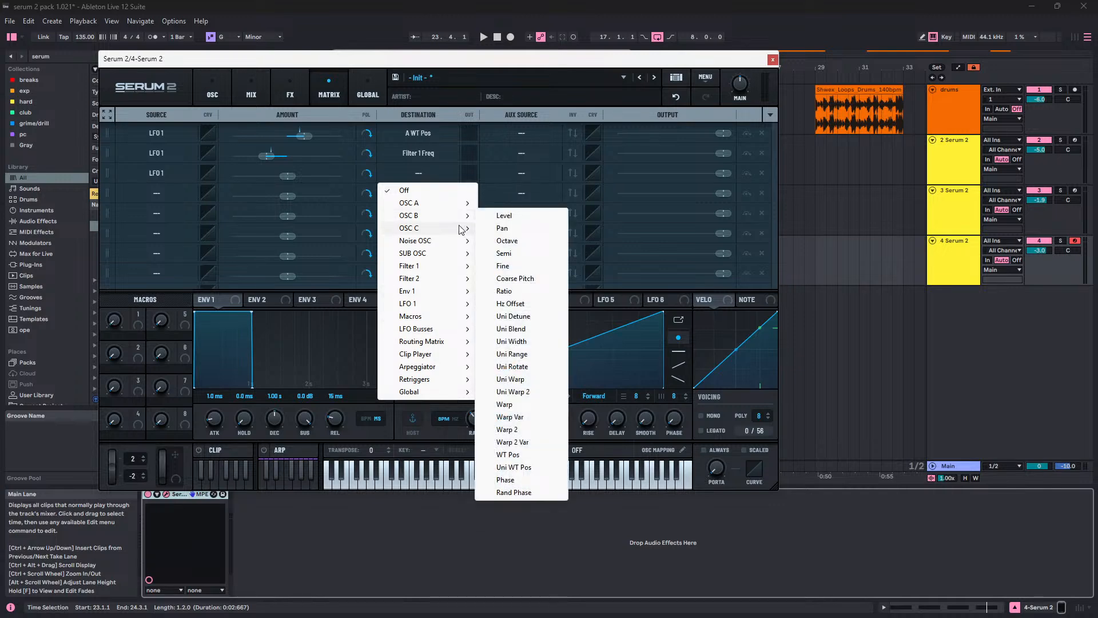
pyautogui.moveTo(446, 391)
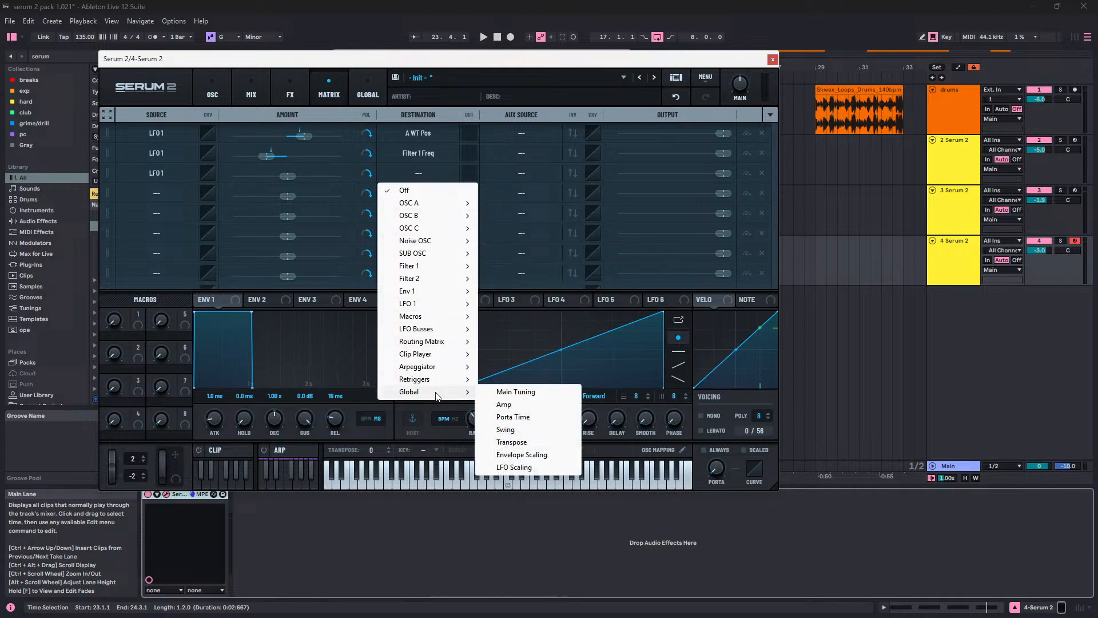
pyautogui.click(507, 389)
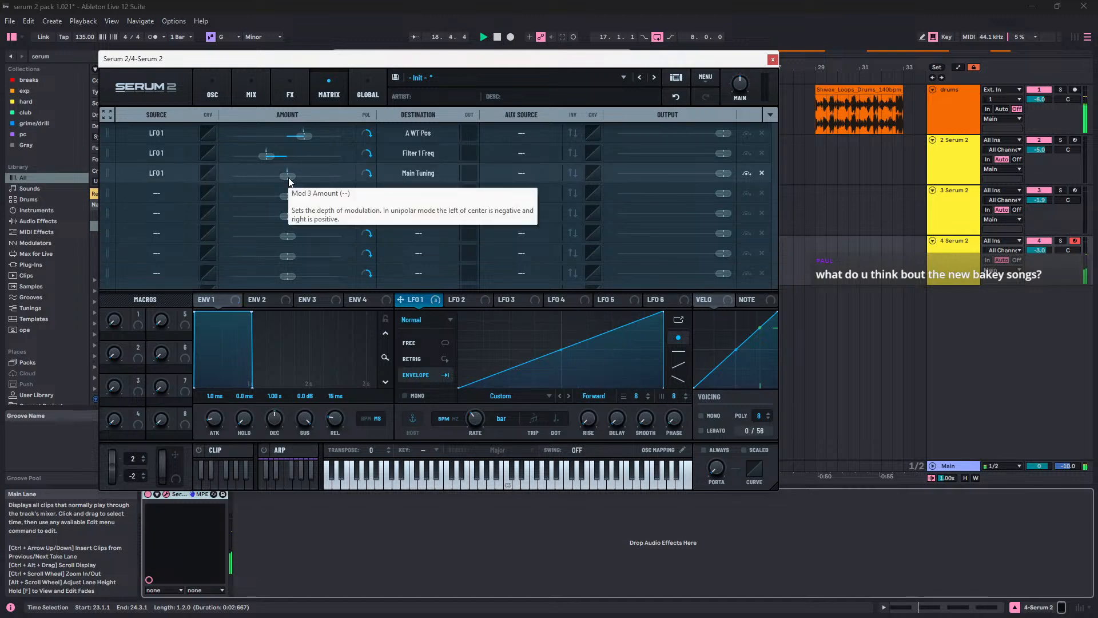
# Step: Set the LFO 1 to Main Tuning amount to -2 and bend LFO 1's ramp into a slow-starting, late-rising curve
pyautogui.moveTo(287, 180); pyautogui.dragTo(280, 181)
pyautogui.press('BackSpace')
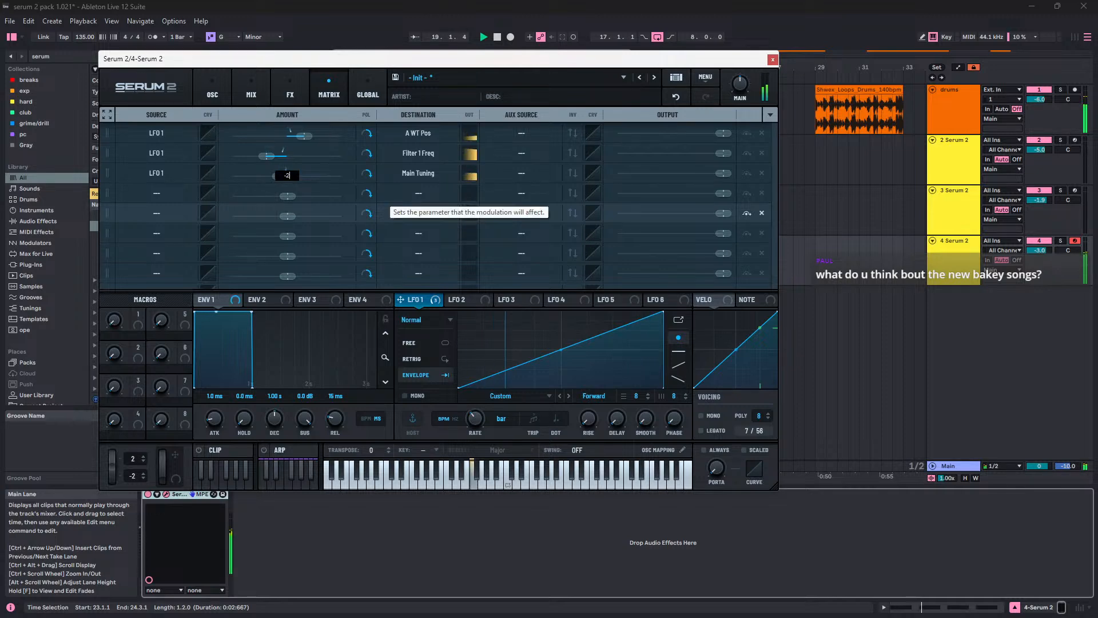
pyautogui.press('Return')
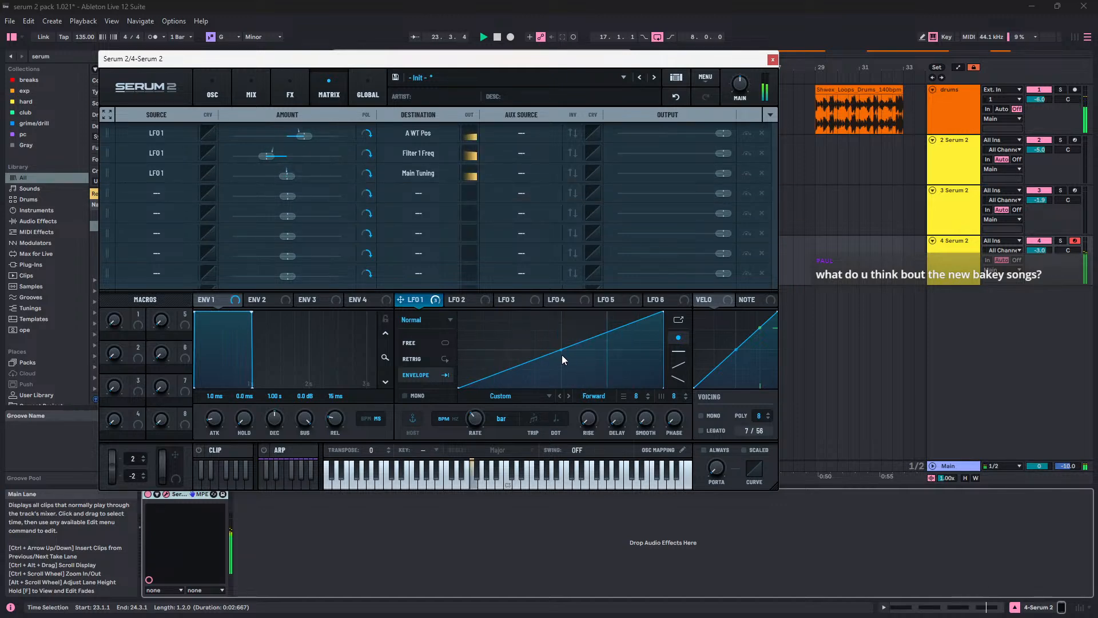
pyautogui.moveTo(561, 354); pyautogui.dragTo(571, 368)
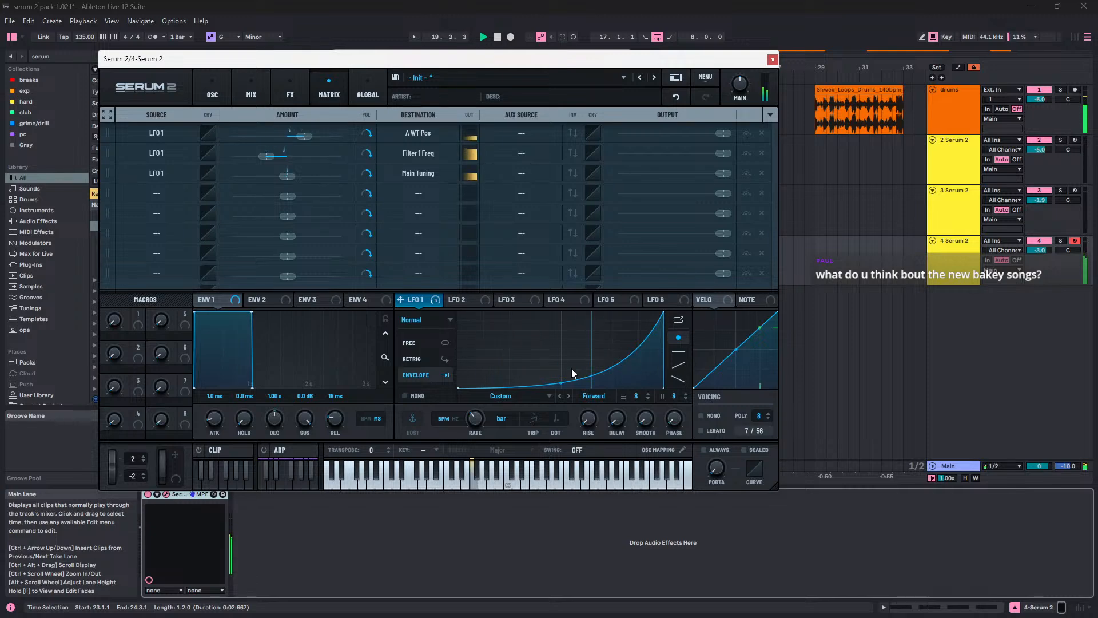
# Step: Modulate Filter 1's cutoff with LFO 2 running in Envelope mode and adjust the modulation depth
pyautogui.click(204, 88)
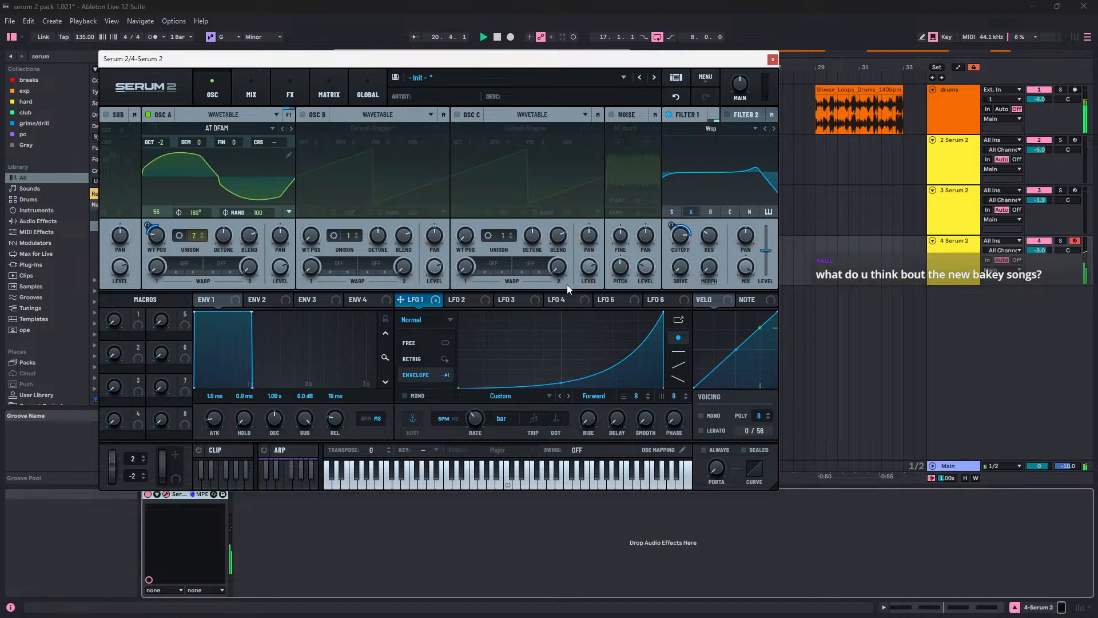
pyautogui.click(470, 300)
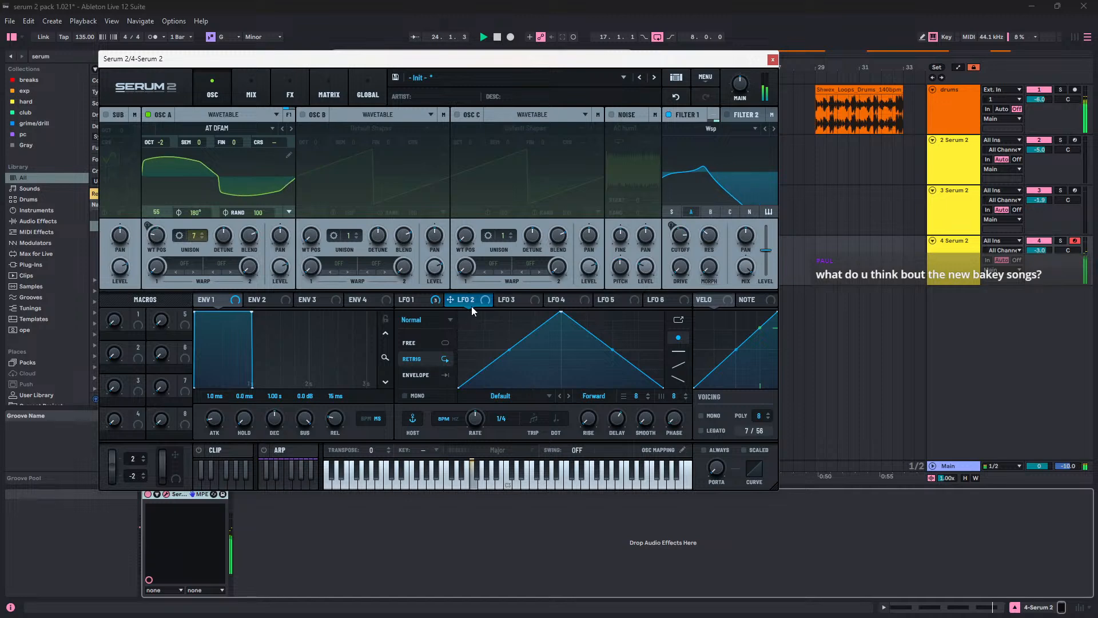
pyautogui.moveTo(484, 303); pyautogui.dragTo(678, 235)
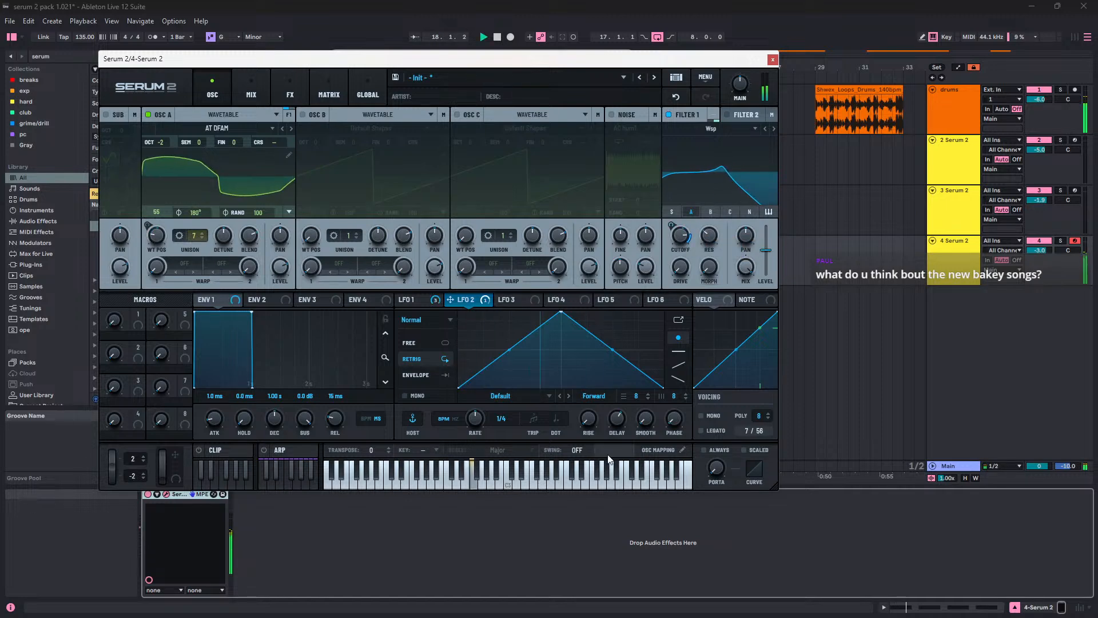
pyautogui.click(444, 375)
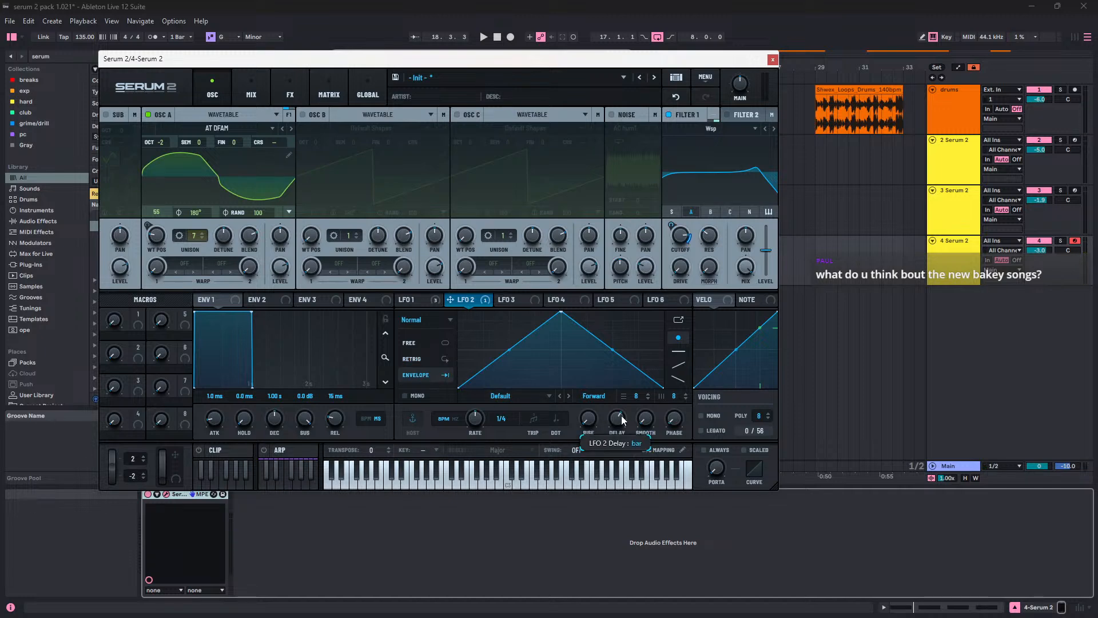
pyautogui.click(406, 301)
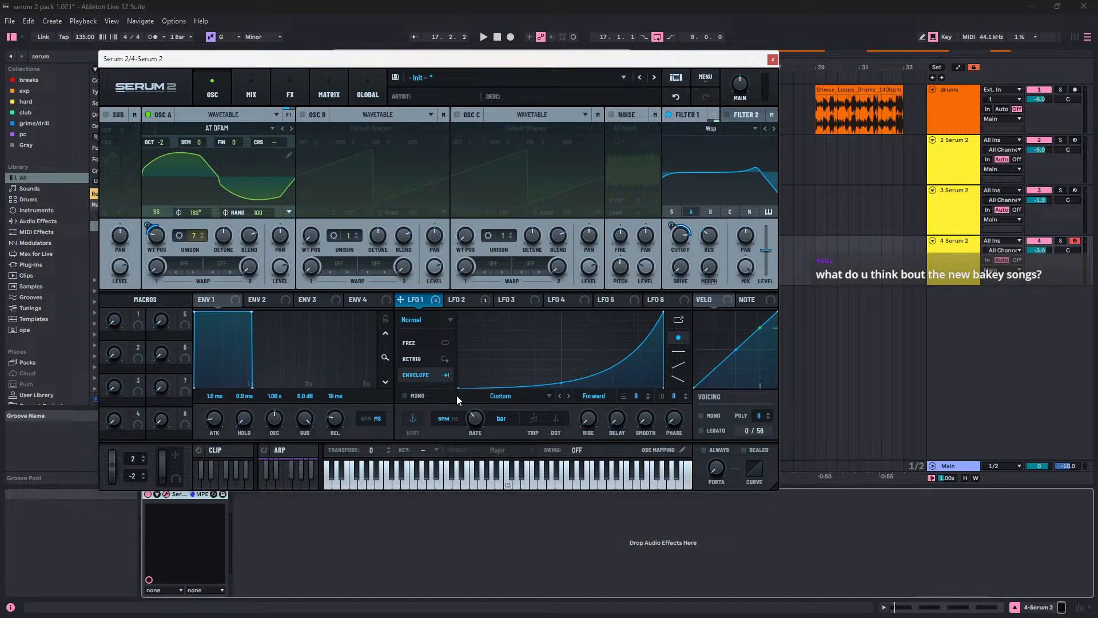
pyautogui.click(468, 301)
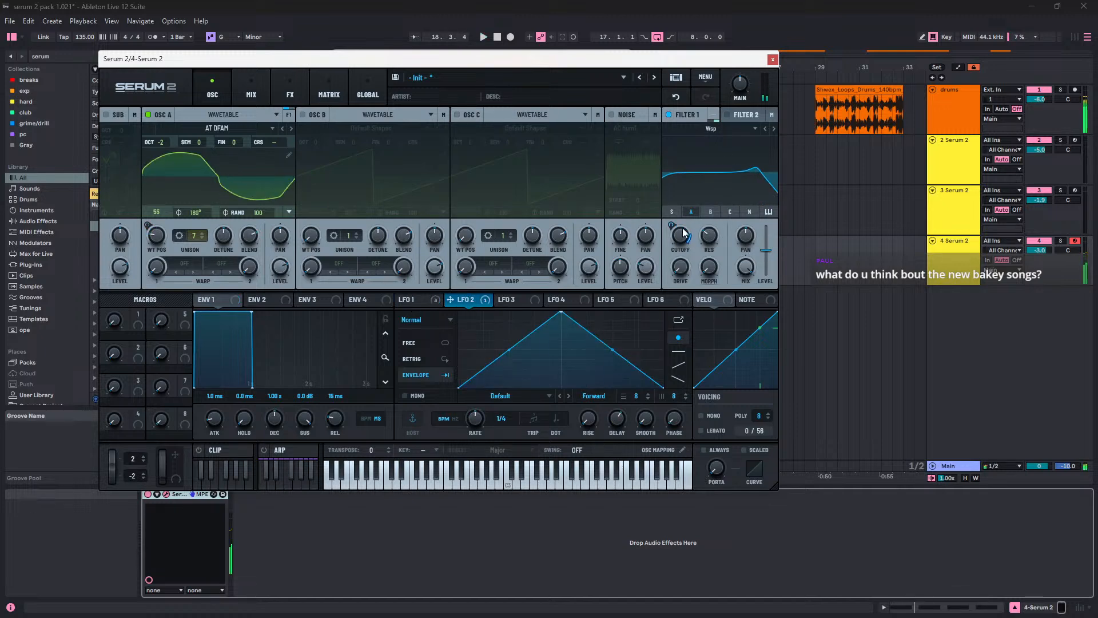
pyautogui.moveTo(671, 226); pyautogui.dragTo(674, 252)
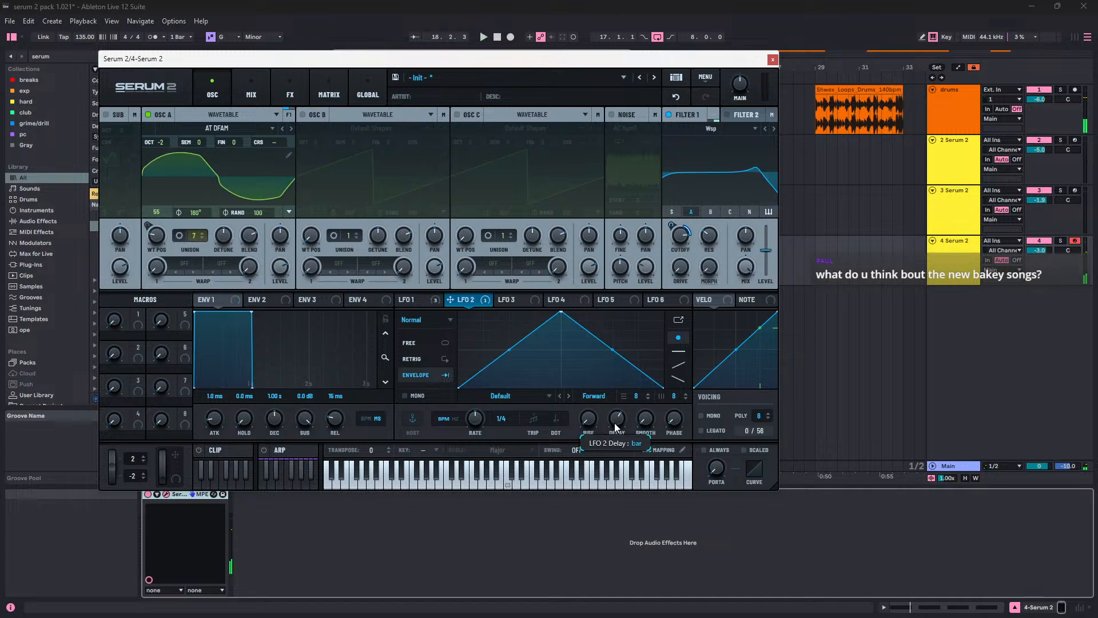
# Step: Audition the bass over the drum loop and readjust LFO 2's depth on Filter 1's cutoff
pyautogui.press('space')
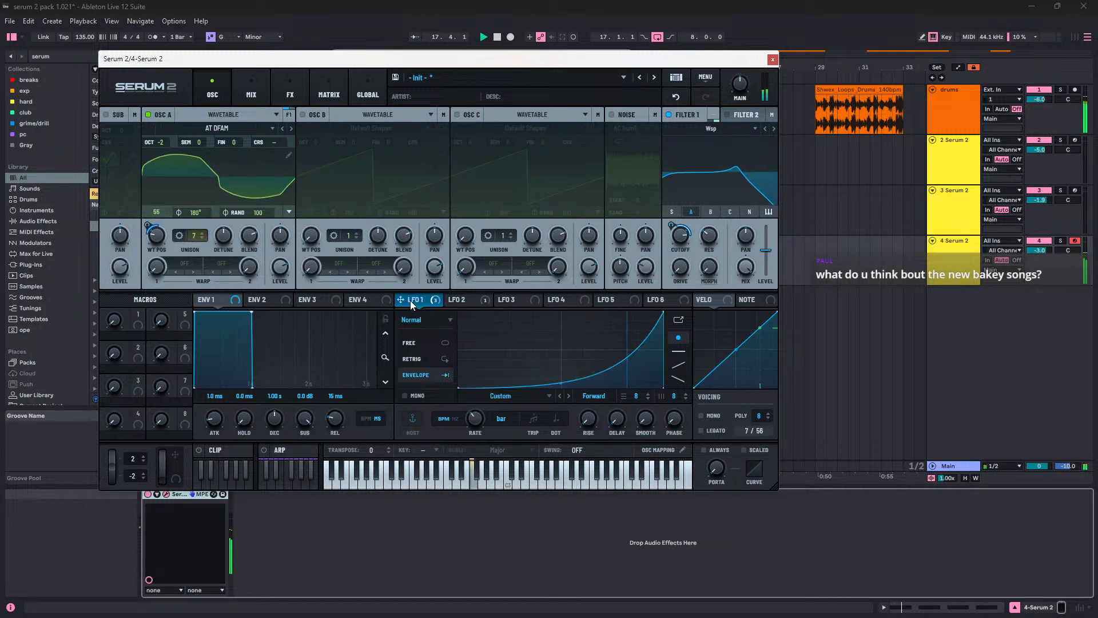
pyautogui.press('space')
pyautogui.press('space')
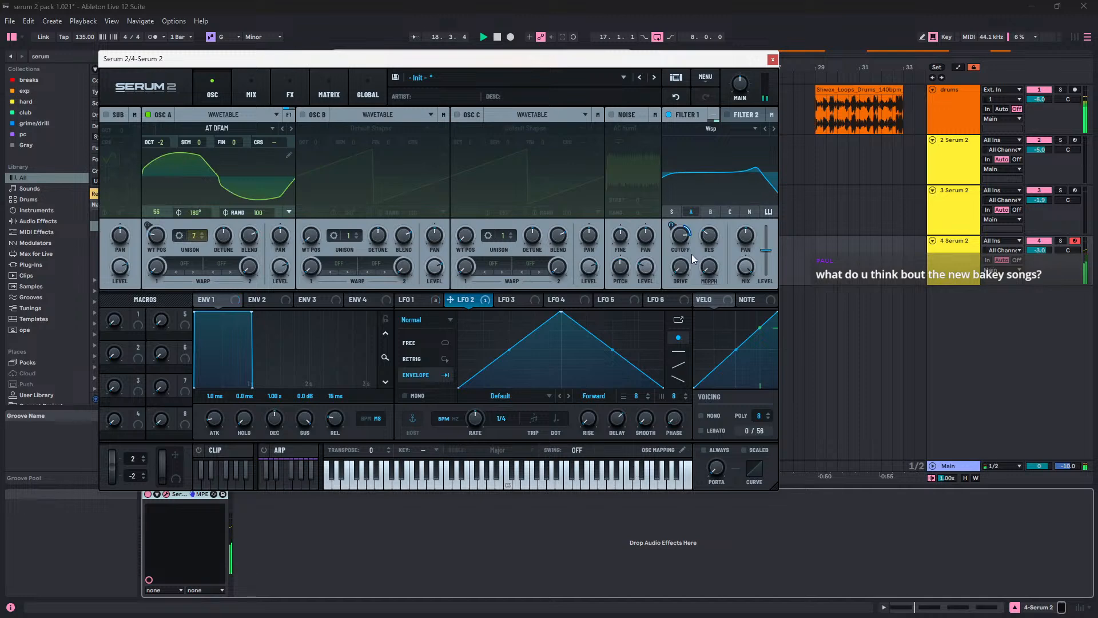
pyautogui.moveTo(673, 227); pyautogui.dragTo(677, 215)
# Step: Modulate Filter 1's resonance and morph with LFO 2 as well, and adjust the depth on morph
pyautogui.moveTo(450, 299); pyautogui.dragTo(707, 269)
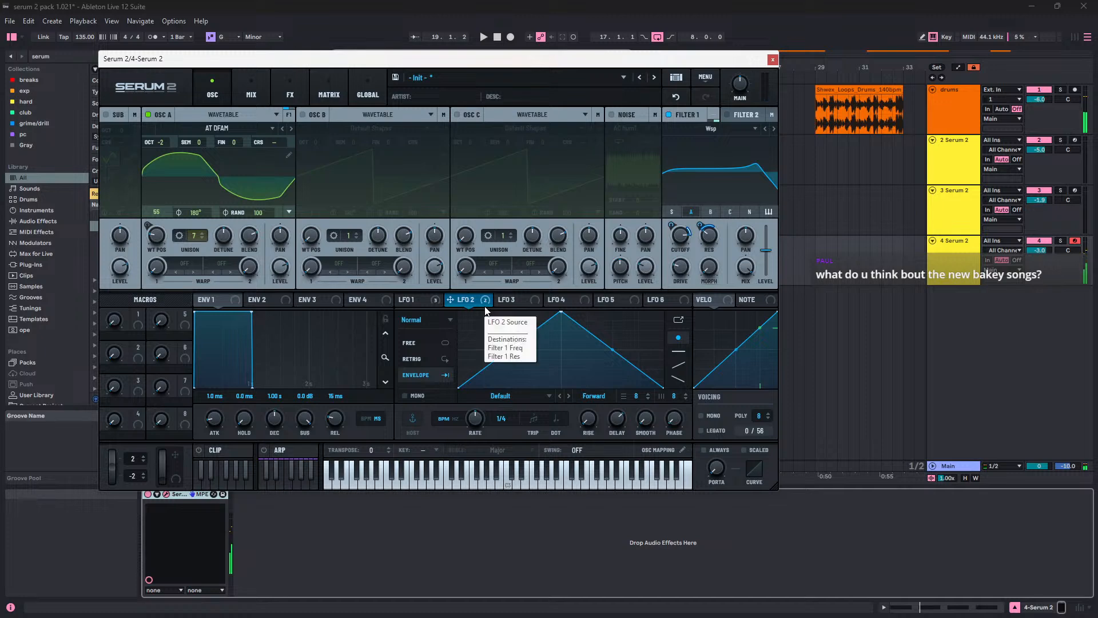
pyautogui.moveTo(485, 307); pyautogui.dragTo(704, 269)
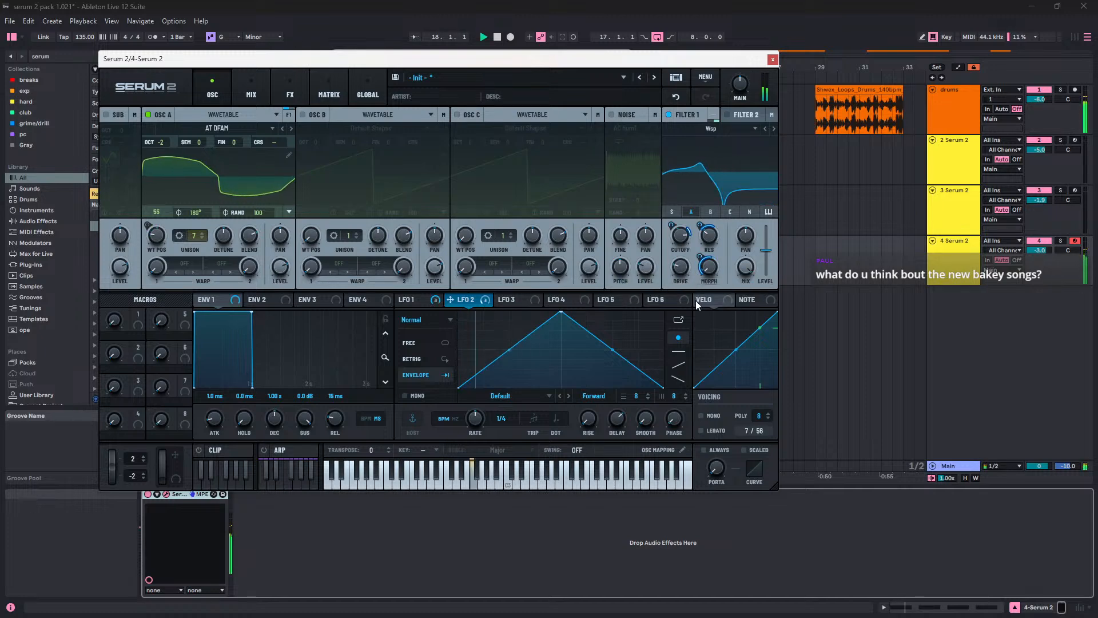
pyautogui.moveTo(704, 260); pyautogui.dragTo(711, 277)
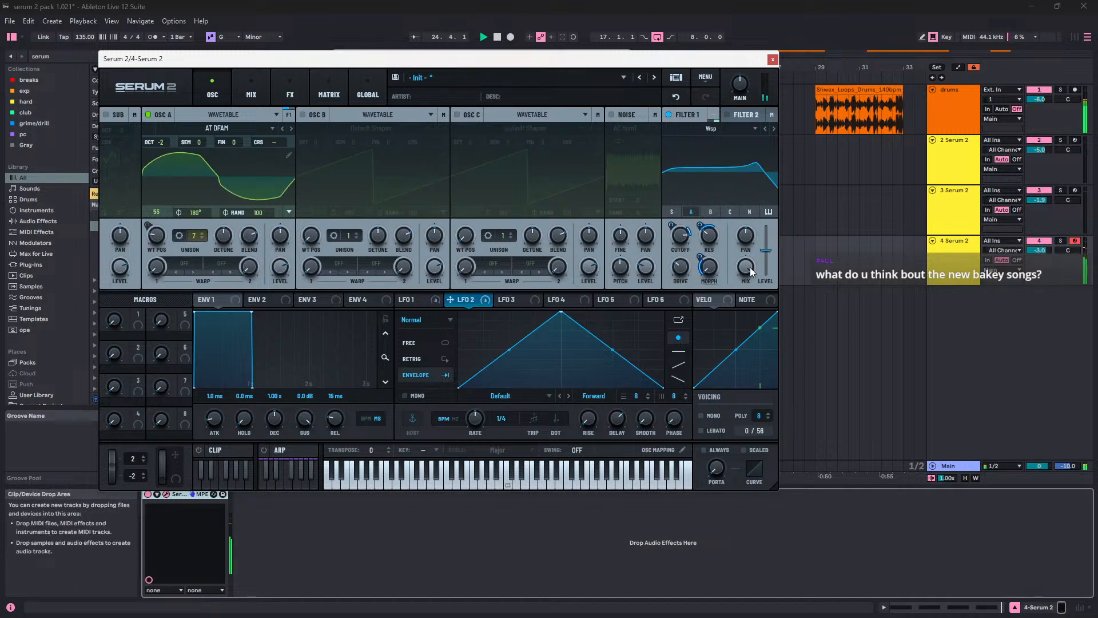
# Step: Enable Mono voicing for the patch and replay the loop to hear it
pyautogui.moveTo(750, 269)
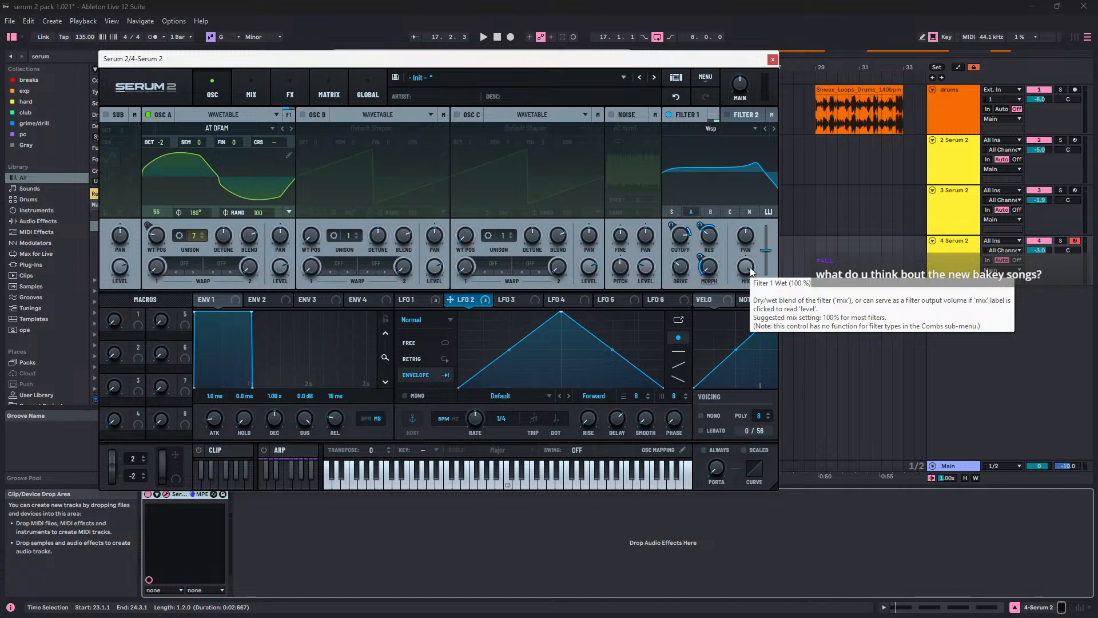
pyautogui.press('space')
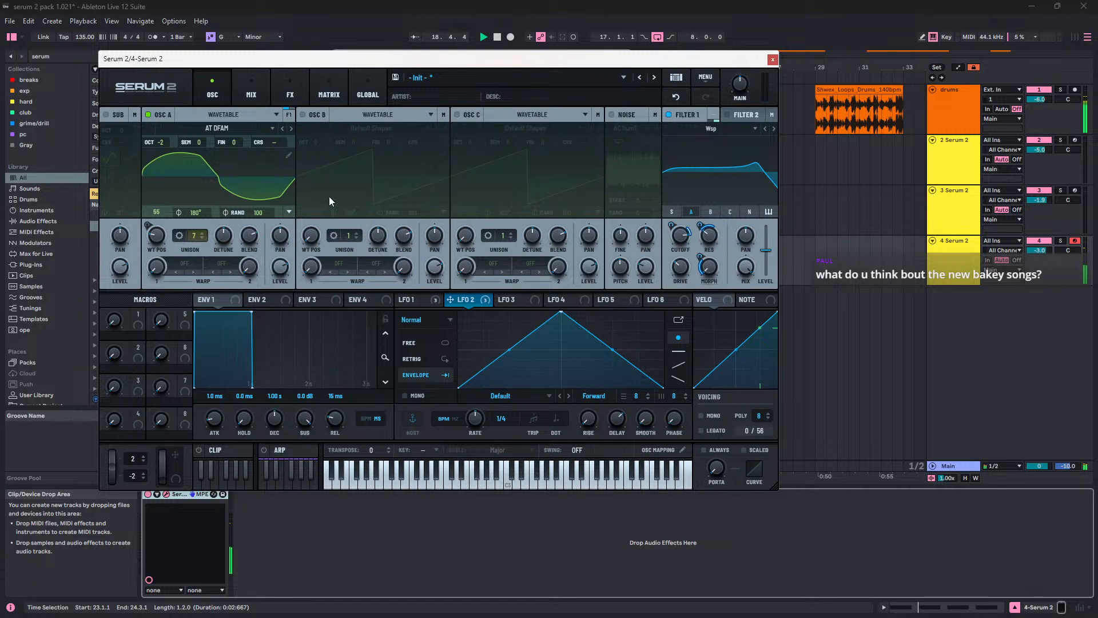
pyautogui.click(713, 416)
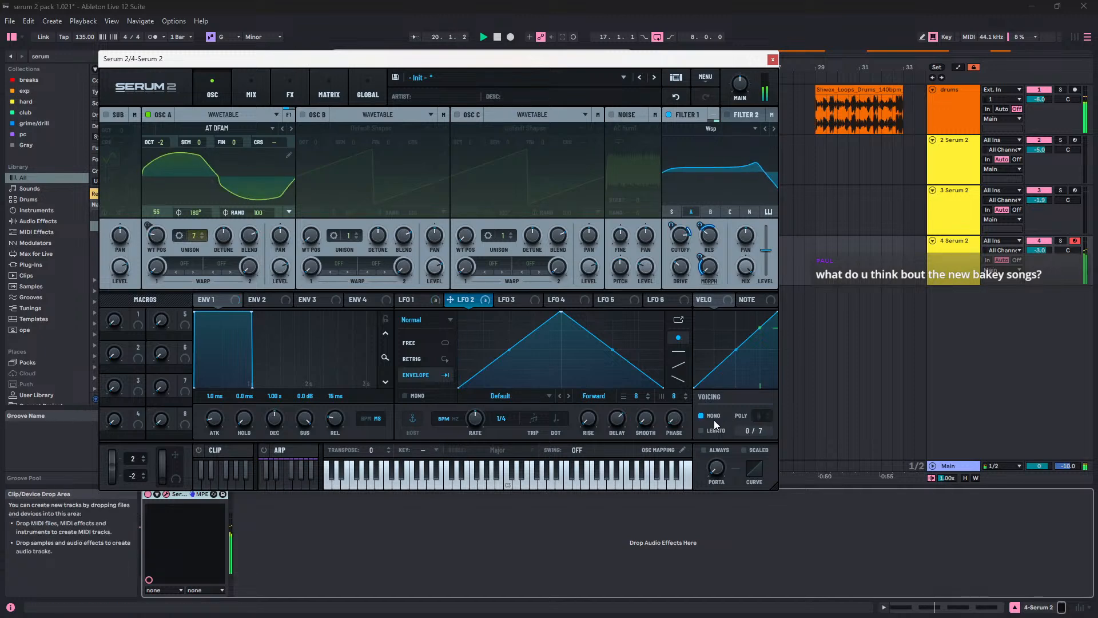
pyautogui.press('space')
pyautogui.press('space')
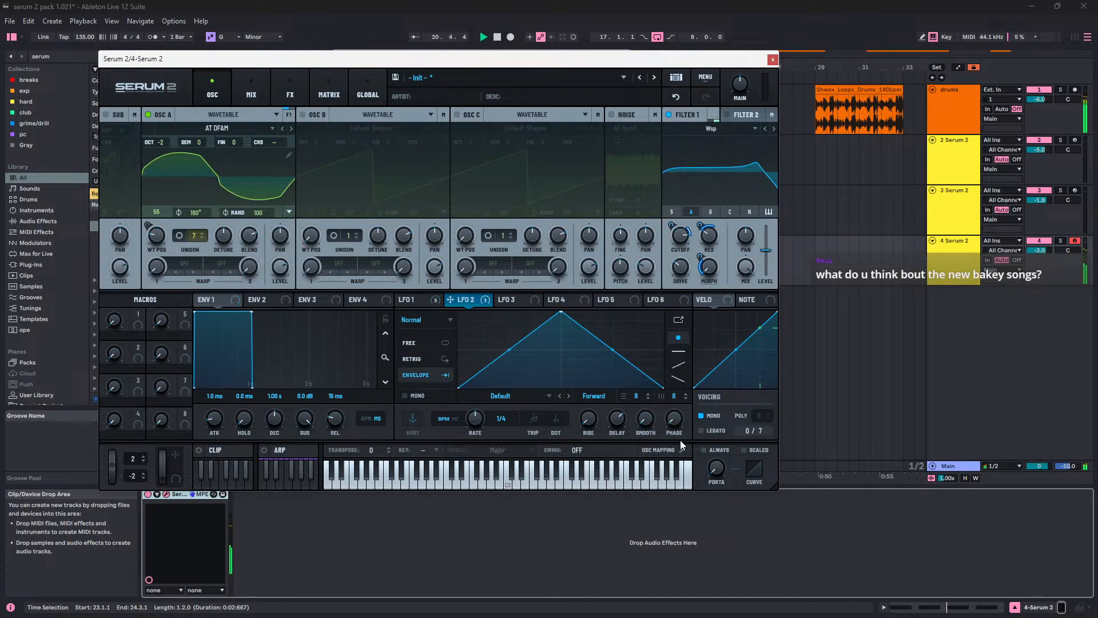
# Step: Switch LFO 2 to Retrig mode with triplet timing at a rate of 1/2
pyautogui.click(424, 357)
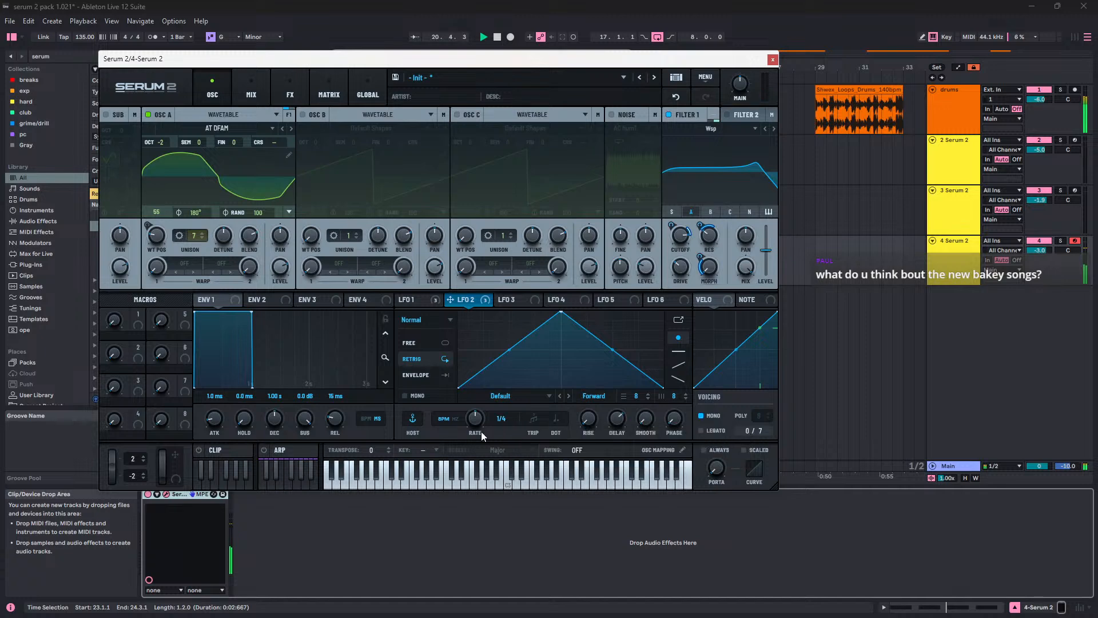
pyautogui.click(534, 422)
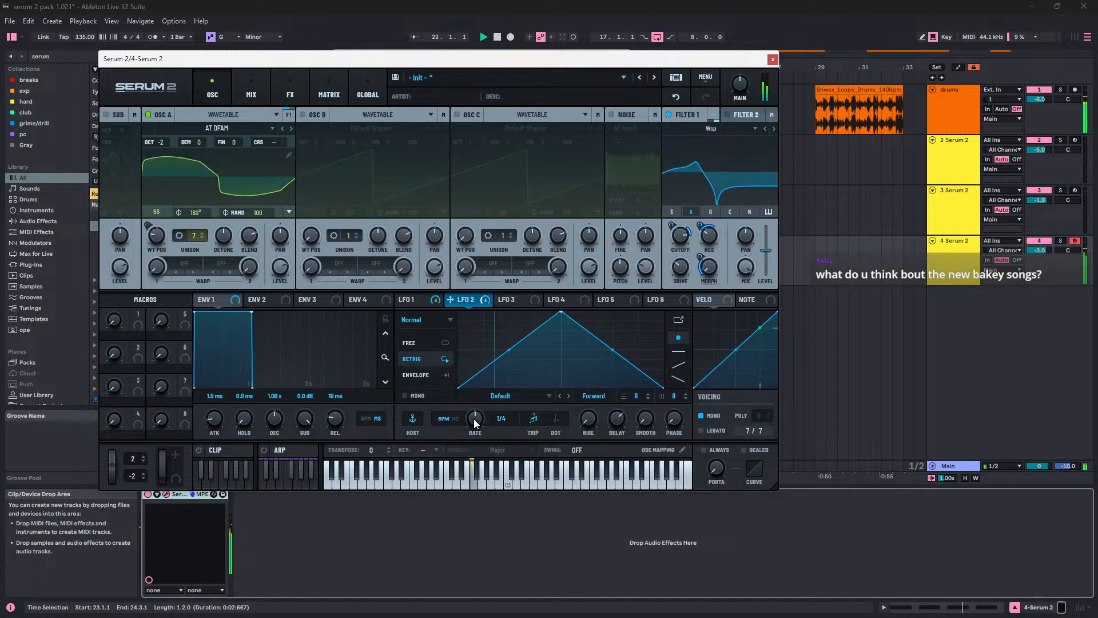
pyautogui.moveTo(475, 419); pyautogui.dragTo(475, 434)
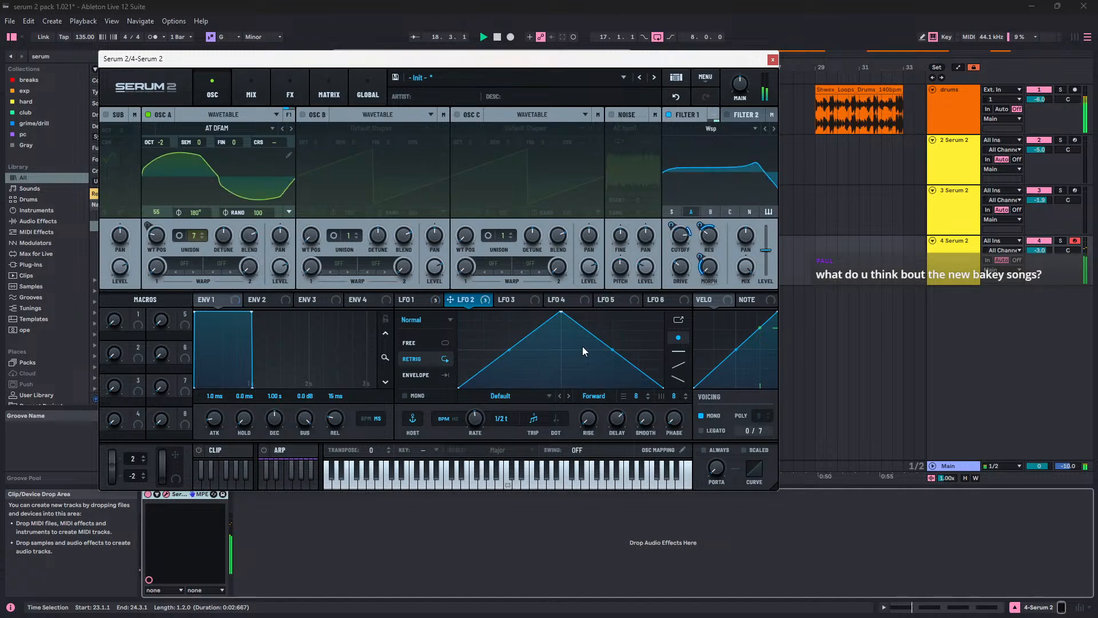
# Step: Add a Compressor to the Bus 2 effects chain
pyautogui.click(247, 83)
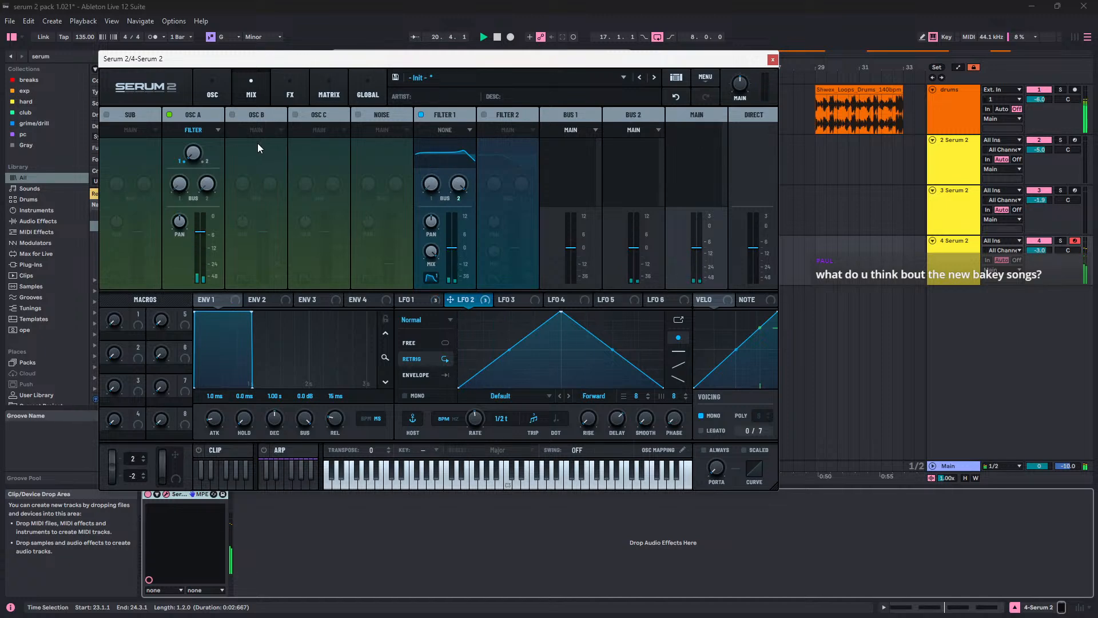
pyautogui.click(286, 99)
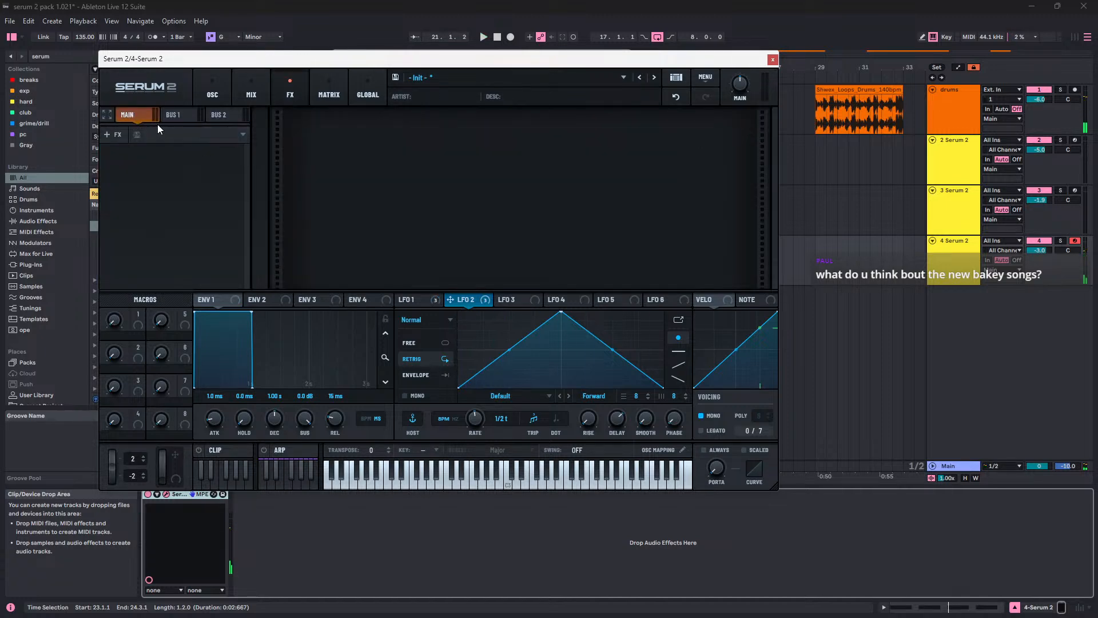
pyautogui.click(219, 114)
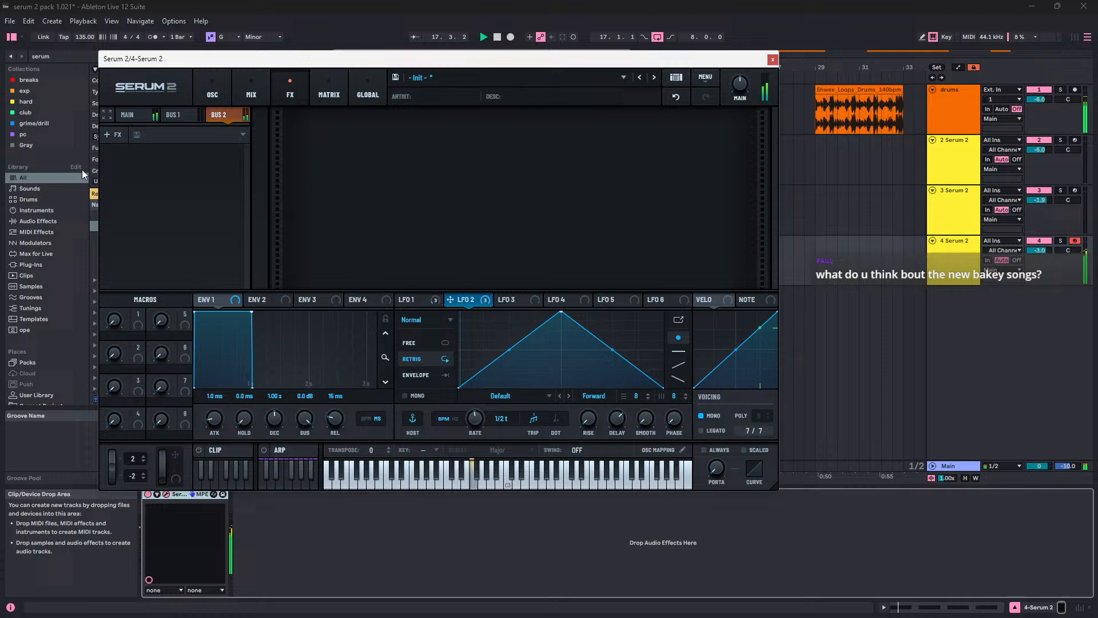
pyautogui.click(110, 139)
pyautogui.click(160, 176)
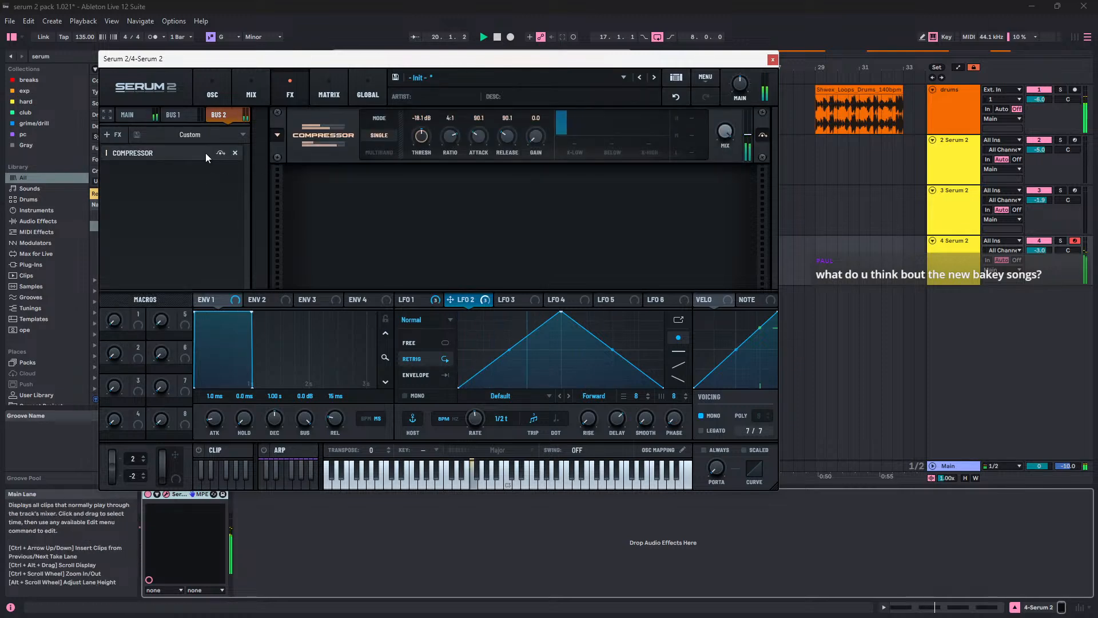
# Step: Replace the Bus 2 Compressor with the factory Distorted preset Acid Dist Delay and play the loop
pyautogui.click(234, 153)
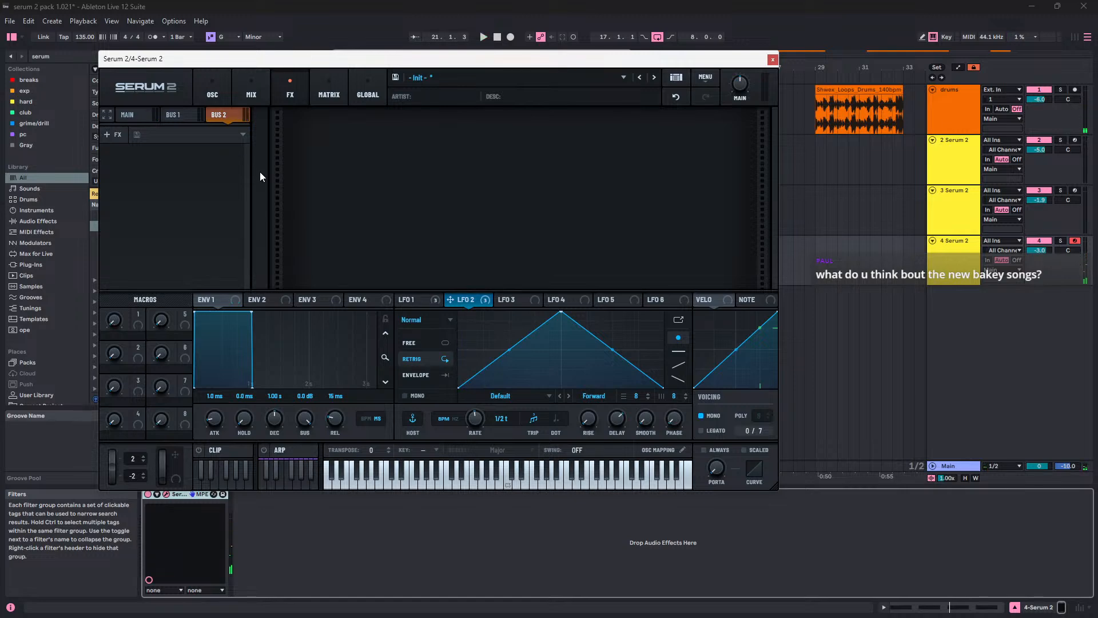
pyautogui.click(234, 129)
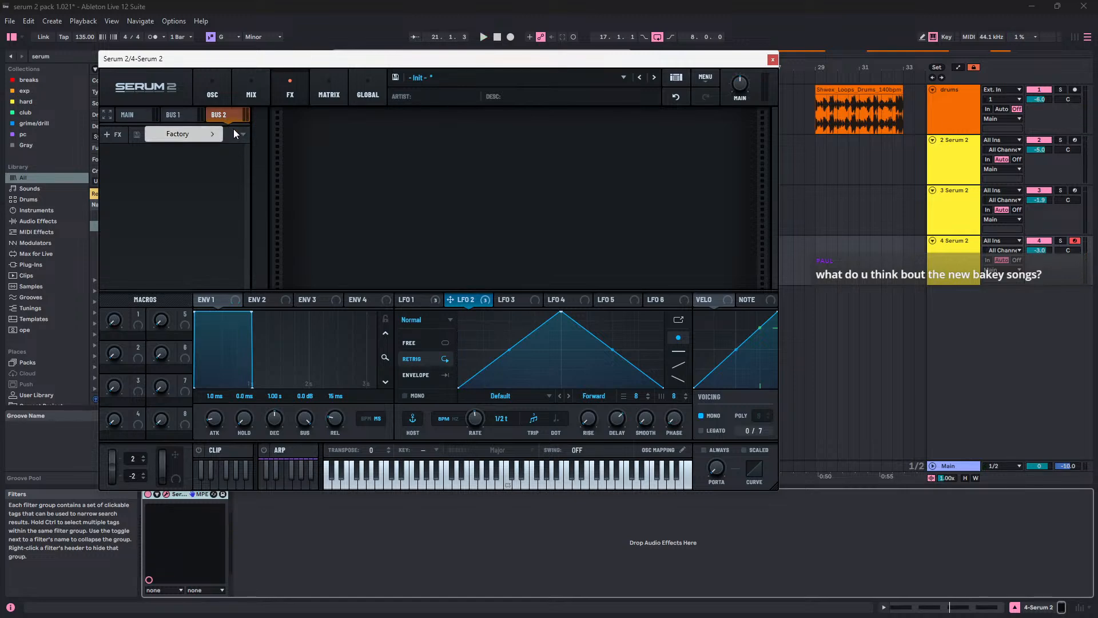
pyautogui.moveTo(210, 137)
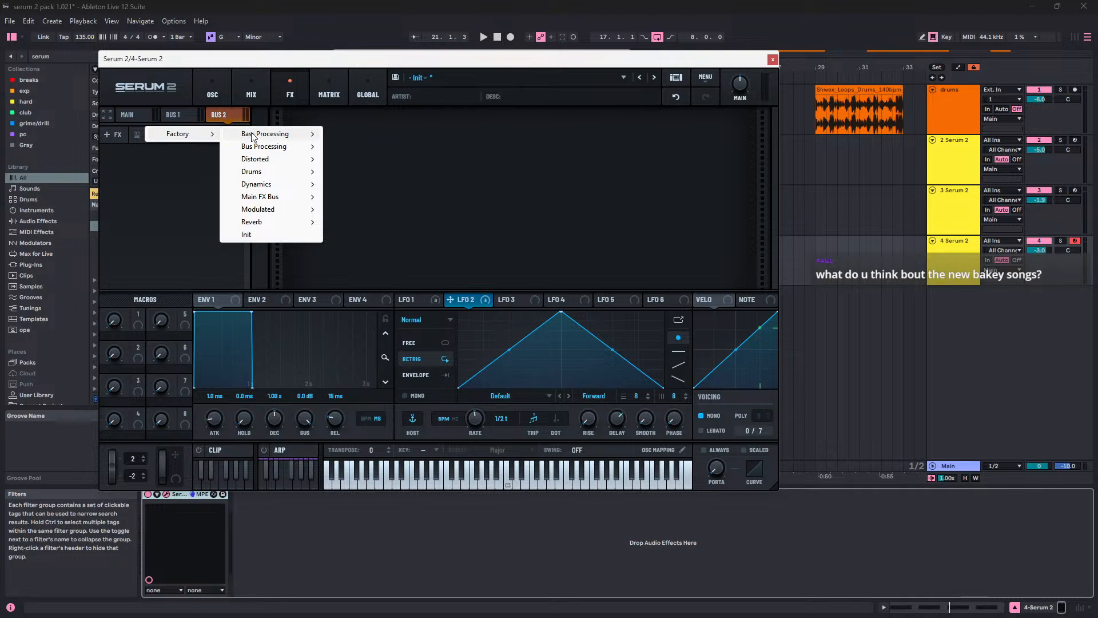
pyautogui.moveTo(252, 136)
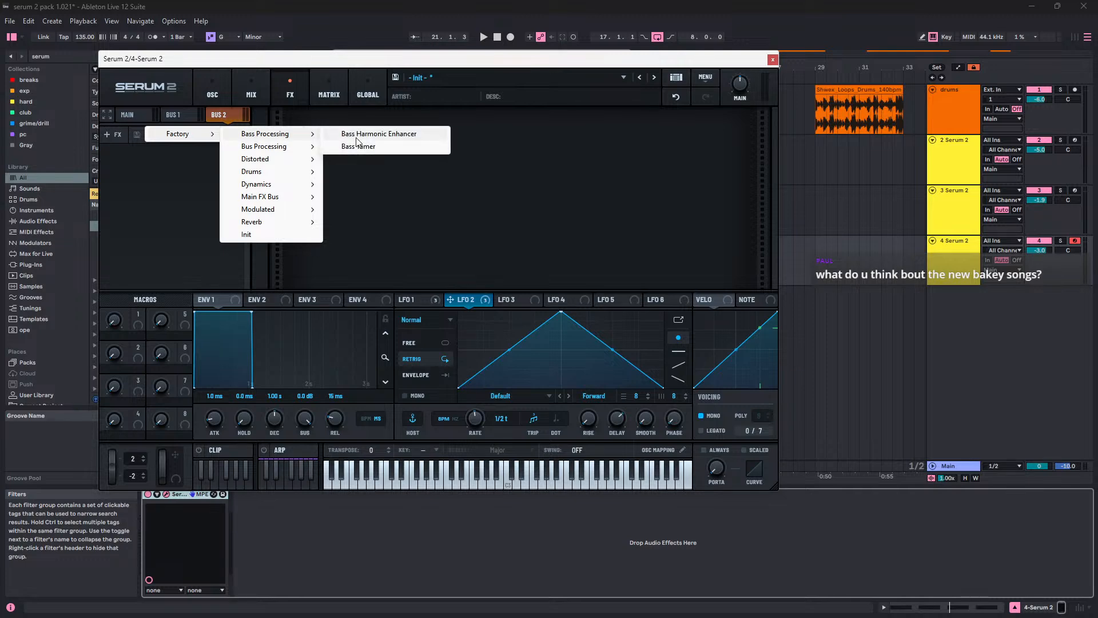
pyautogui.moveTo(295, 164)
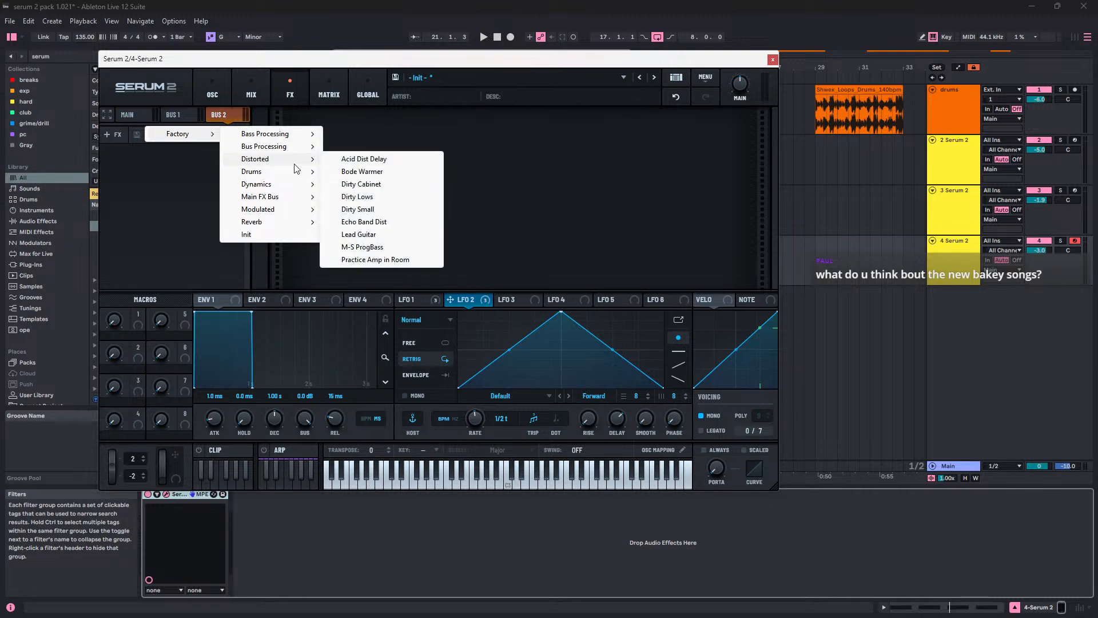
pyautogui.click(352, 158)
pyautogui.press('space')
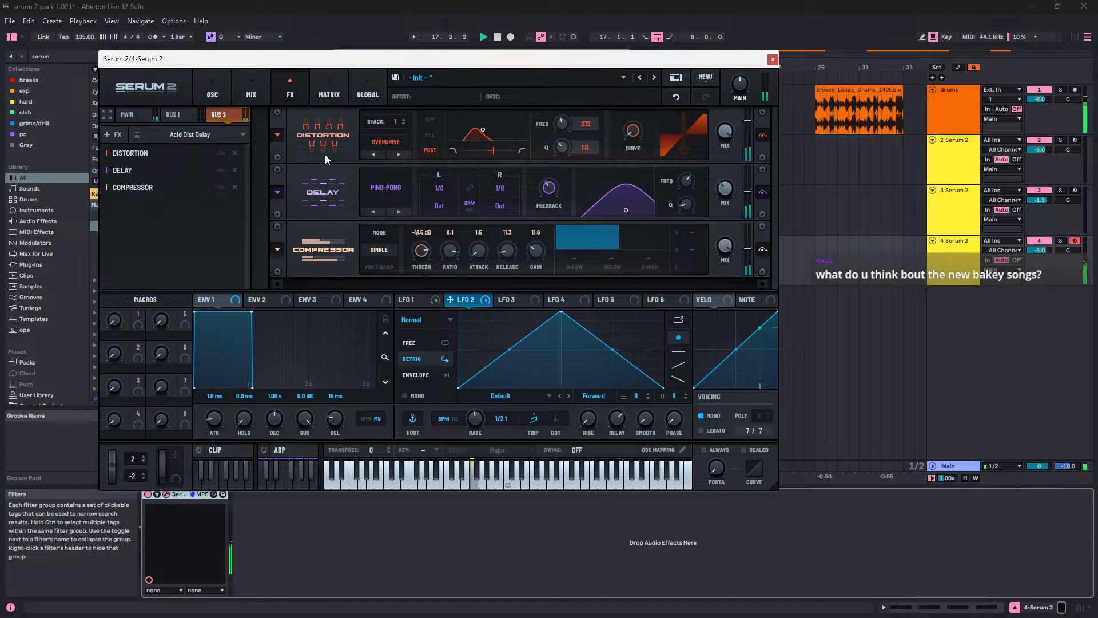
# Step: Load the factory Bass Harmonic Enhancer preset on Bus 2 and remove its Equalizer, keeping only the Distortion
pyautogui.click(239, 134)
pyautogui.moveTo(201, 134)
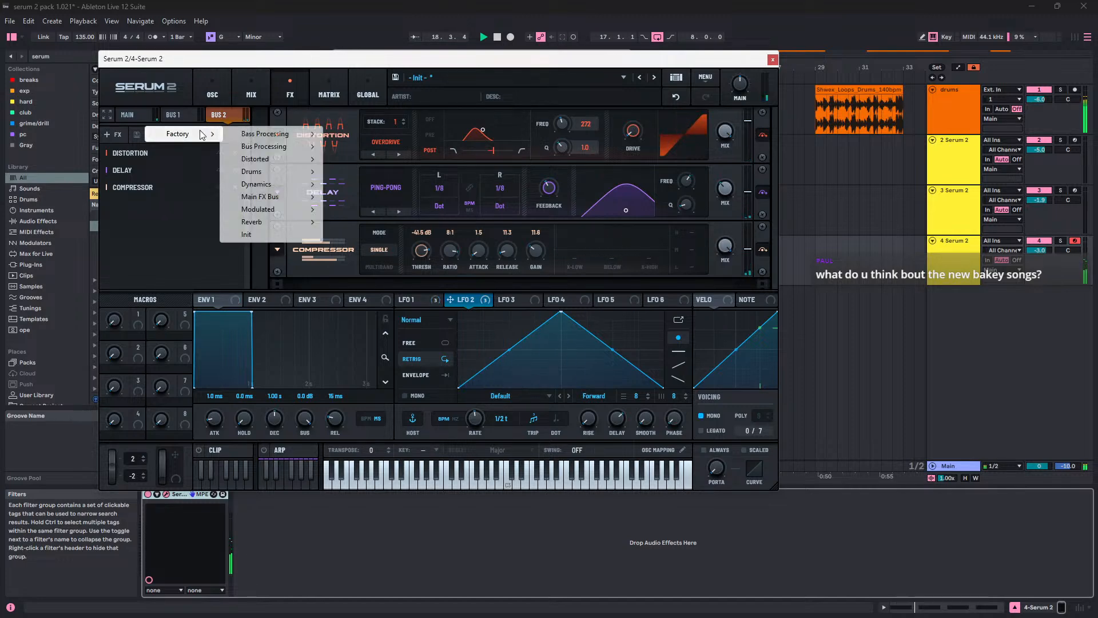
pyautogui.moveTo(302, 189)
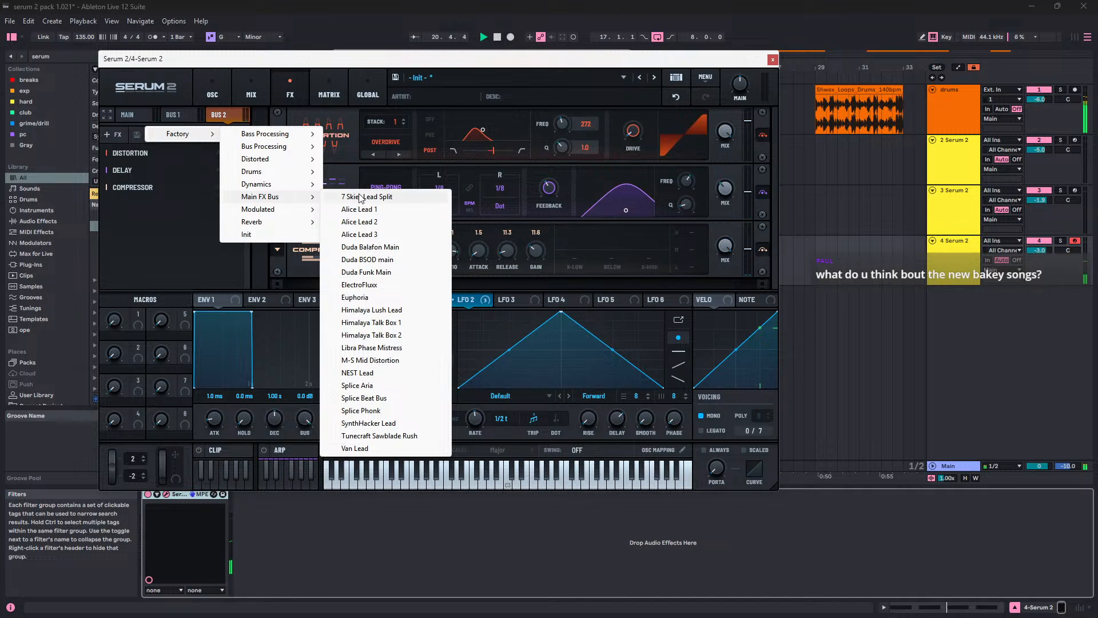
pyautogui.moveTo(298, 143)
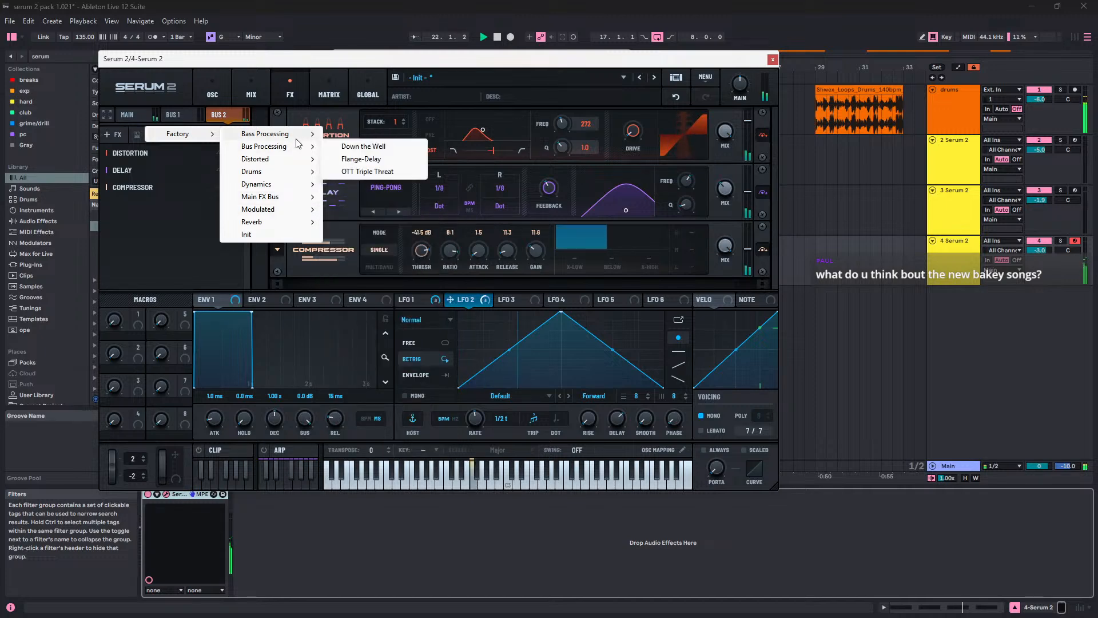
pyautogui.click(337, 138)
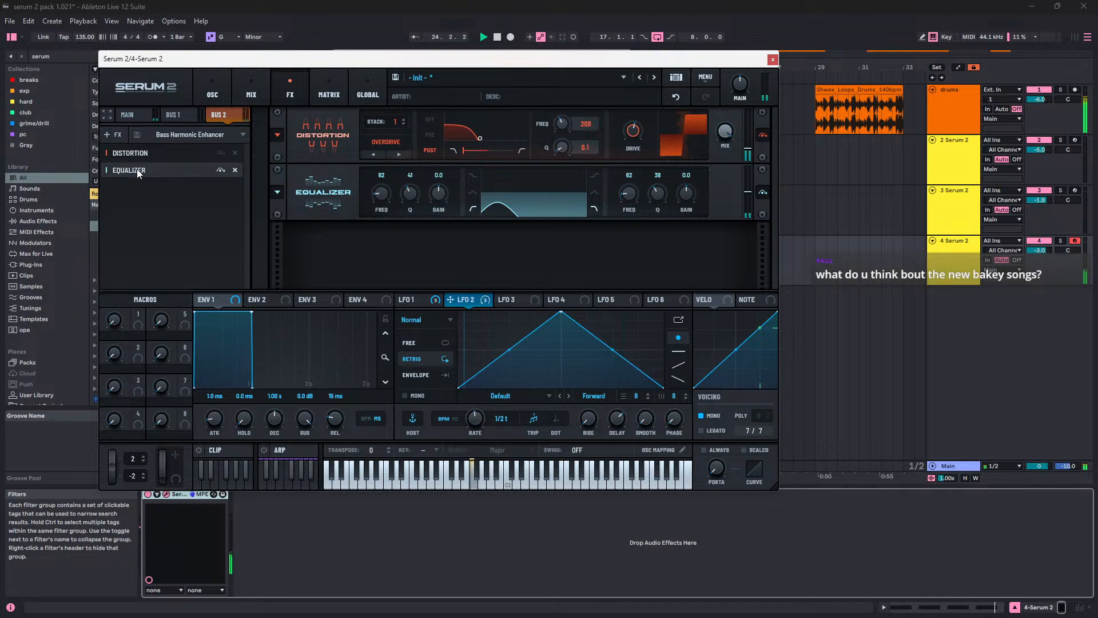
pyautogui.click(235, 170)
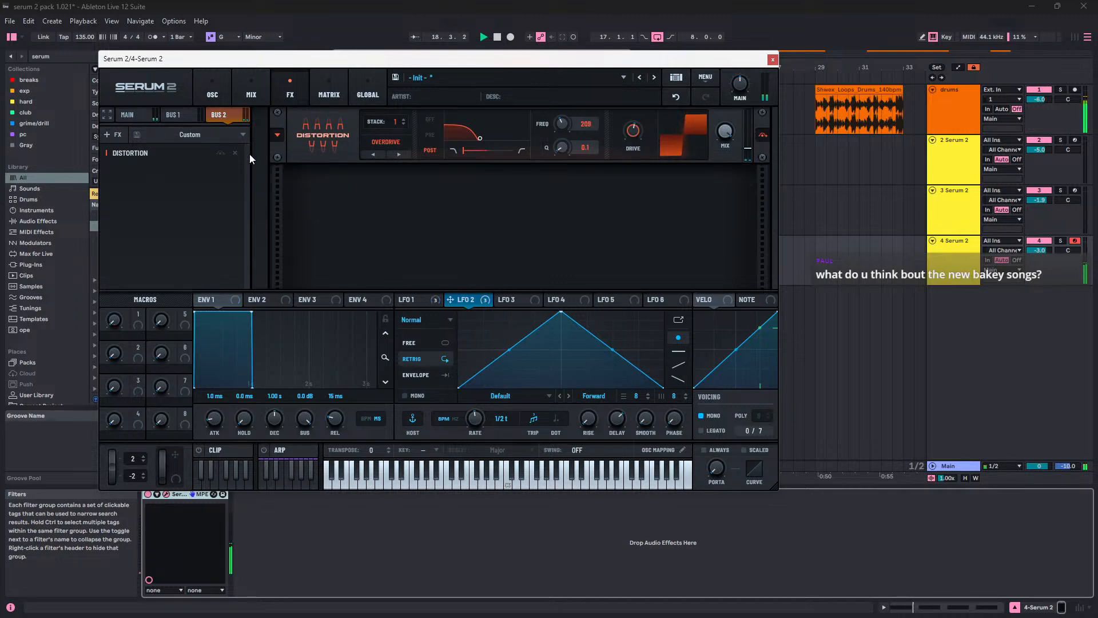
# Step: Adjust the Distortion's mix and drive, and morph its filter to band-pass at about 178 Hz with a Q of 1.9
pyautogui.moveTo(725, 134)
pyautogui.mouseDown()
pyautogui.moveTo(726, 178)
pyautogui.moveTo(737, 135)
pyautogui.mouseUp()
pyautogui.moveTo(631, 134); pyautogui.dragTo(639, 107)
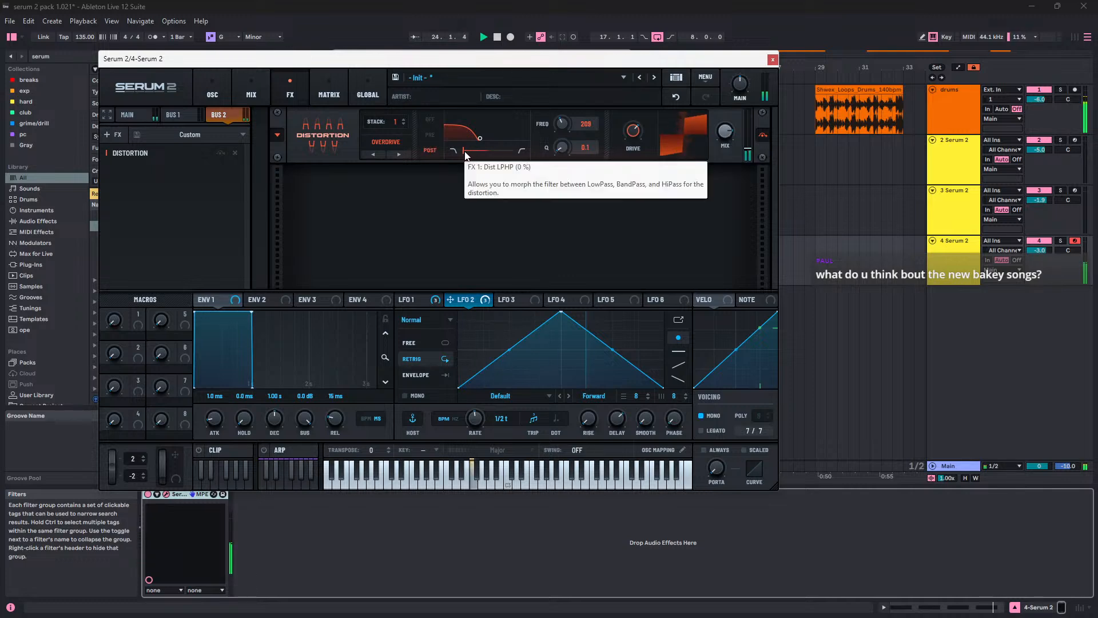
pyautogui.moveTo(467, 151); pyautogui.dragTo(556, 156)
pyautogui.moveTo(481, 140); pyautogui.dragTo(479, 128)
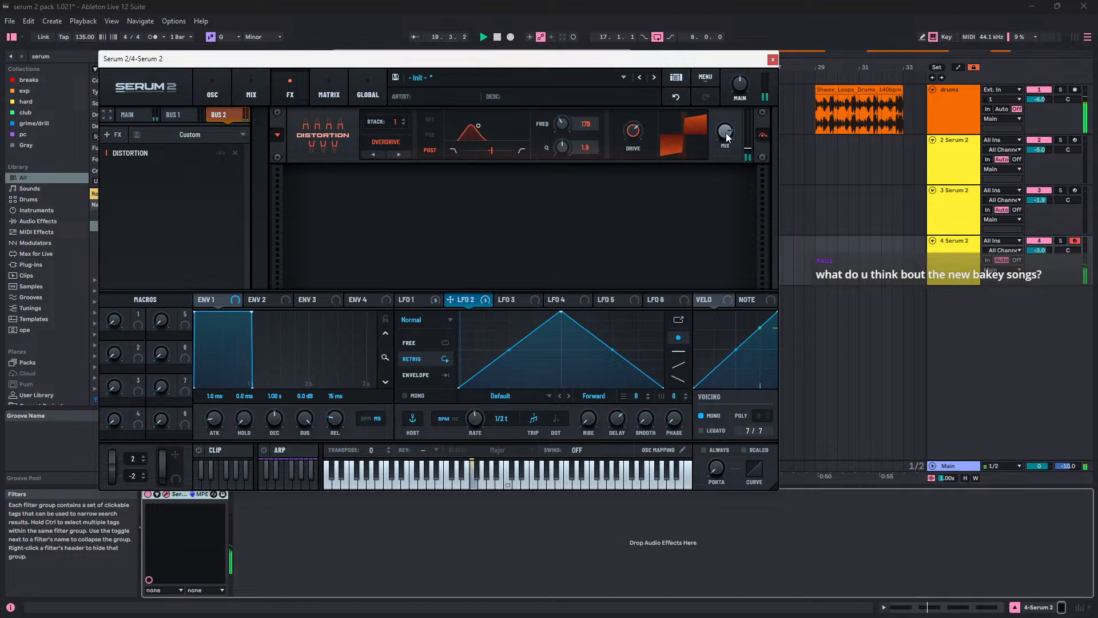
# Step: Blend the Distortion's wet mix down to a partial amount by ear and set its output level to 0
pyautogui.moveTo(726, 134); pyautogui.dragTo(729, 173)
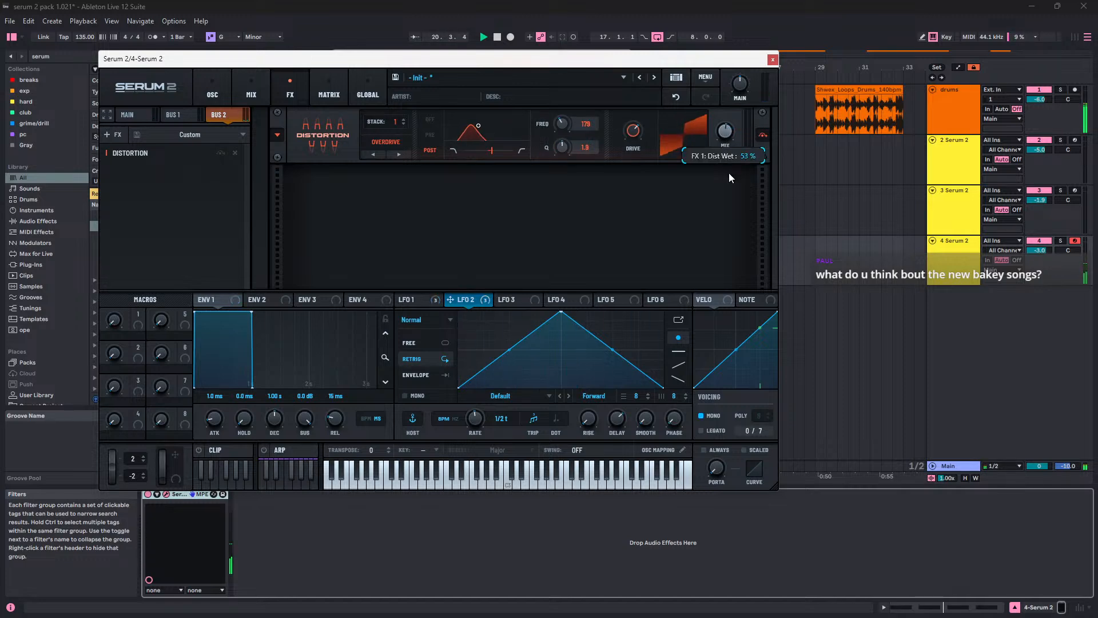
pyautogui.moveTo(726, 136); pyautogui.dragTo(713, 148)
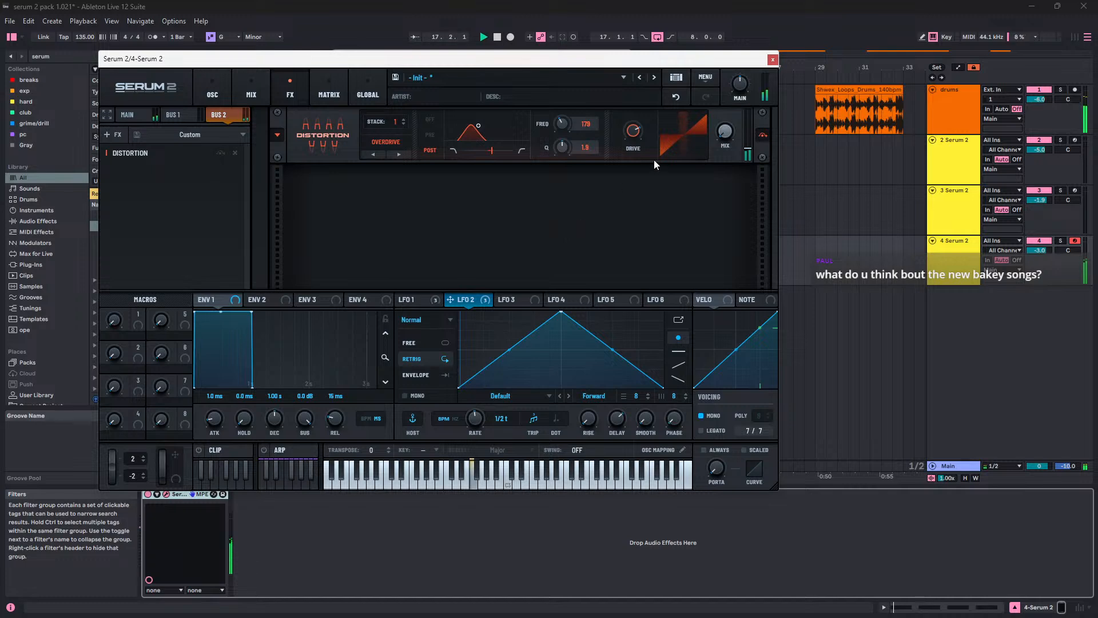
pyautogui.moveTo(745, 150); pyautogui.dragTo(730, 111)
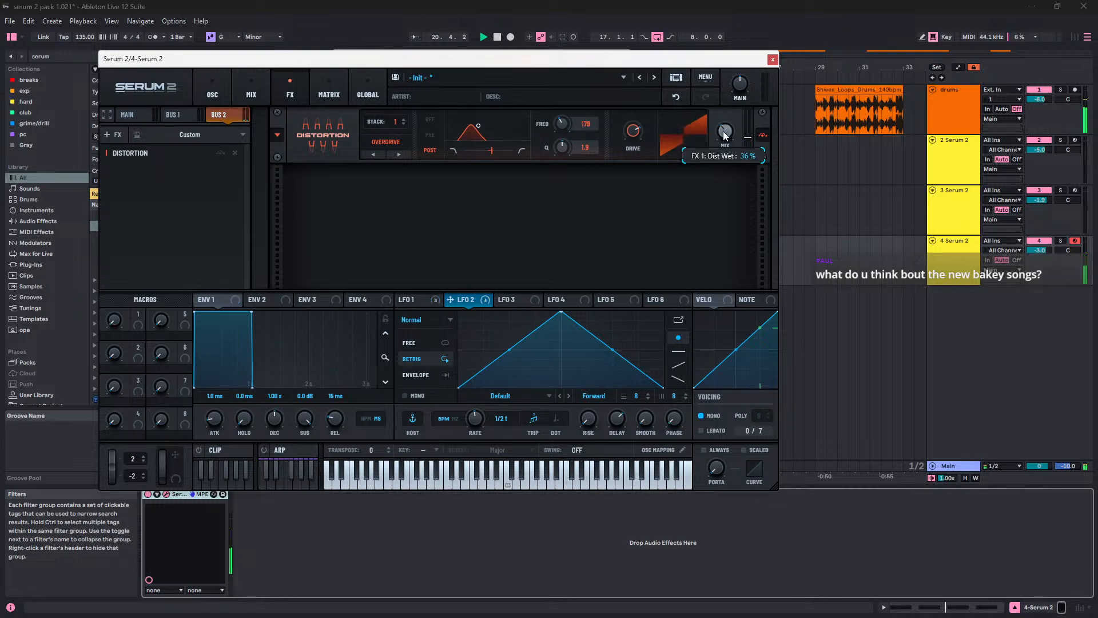
pyautogui.moveTo(720, 131); pyautogui.dragTo(728, 123)
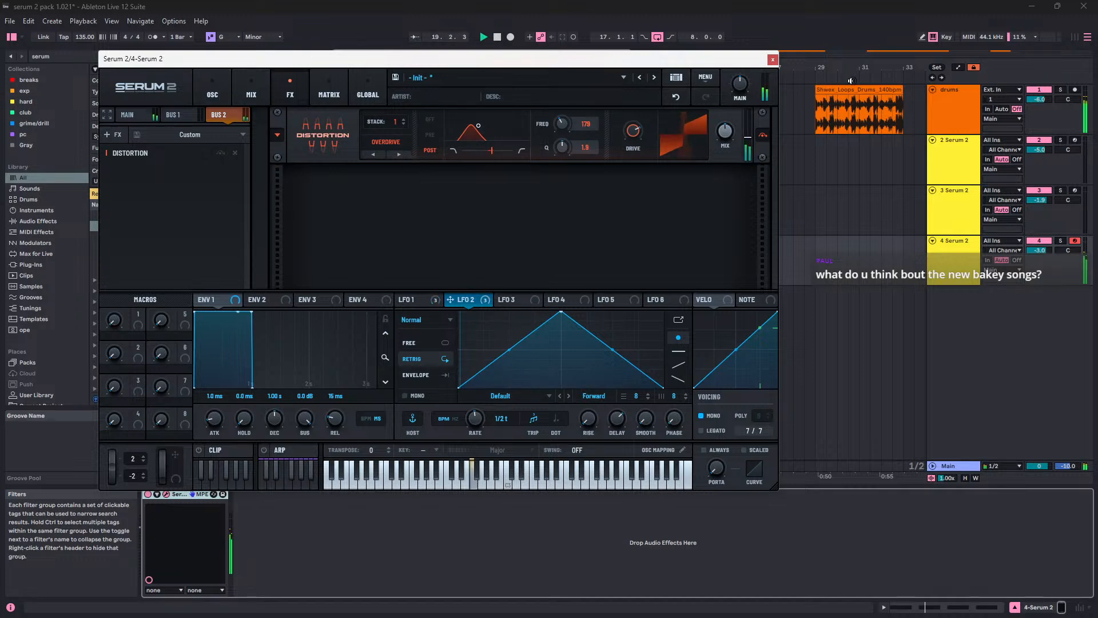
pyautogui.doubleClick(751, 136)
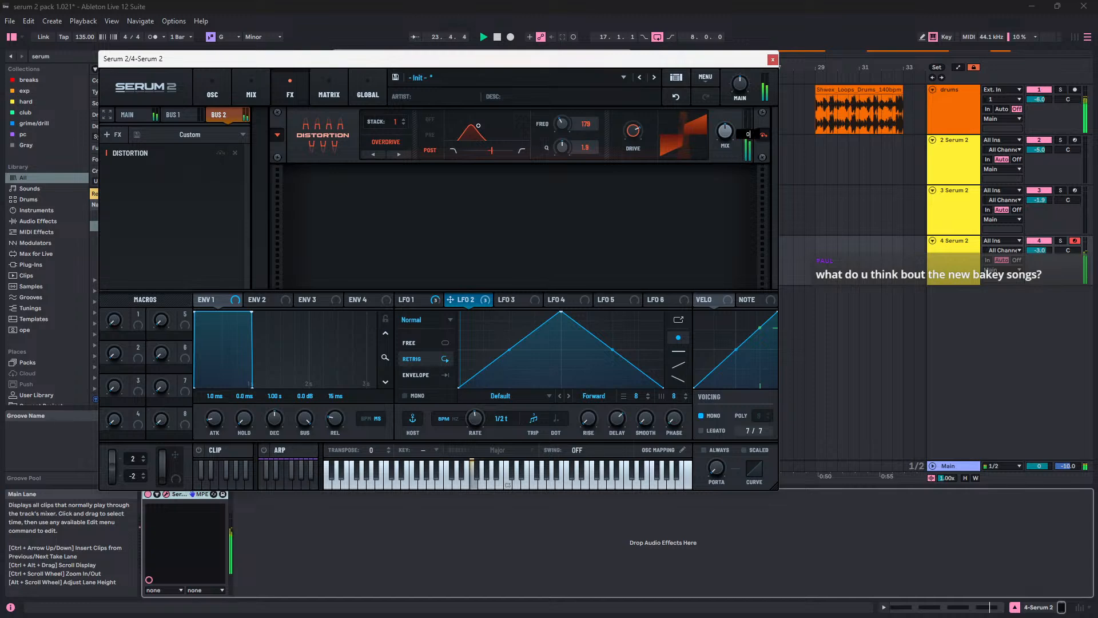
pyautogui.press('Return')
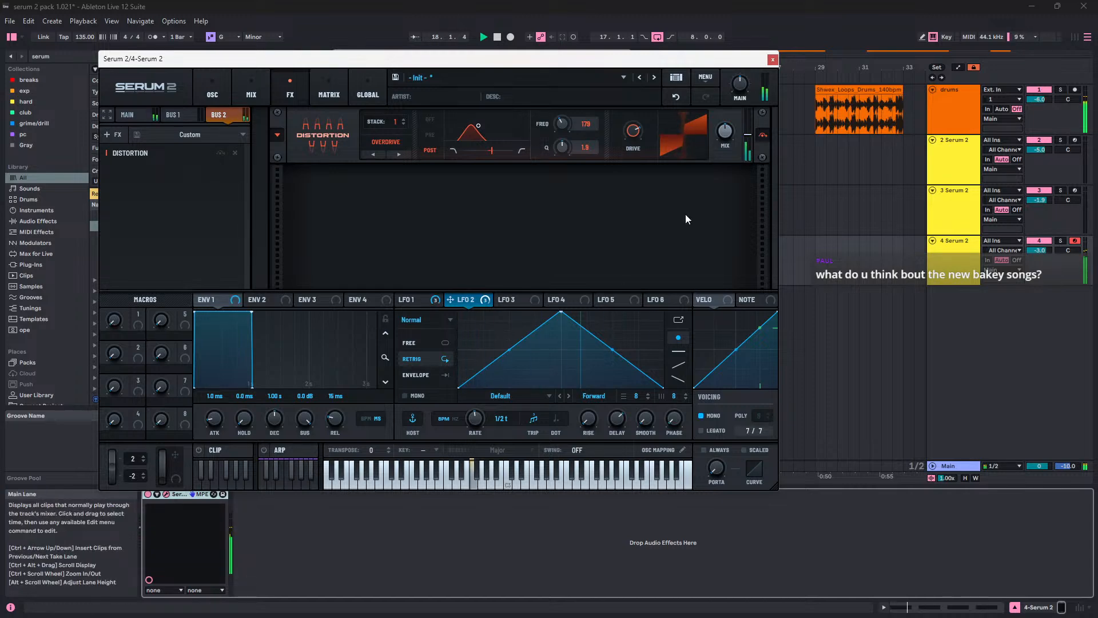
# Step: Restart the loop and switch the Distortion's type from Overdrive to Zero-Square, auditioning the types in between
pyautogui.press('space')
pyautogui.press('space')
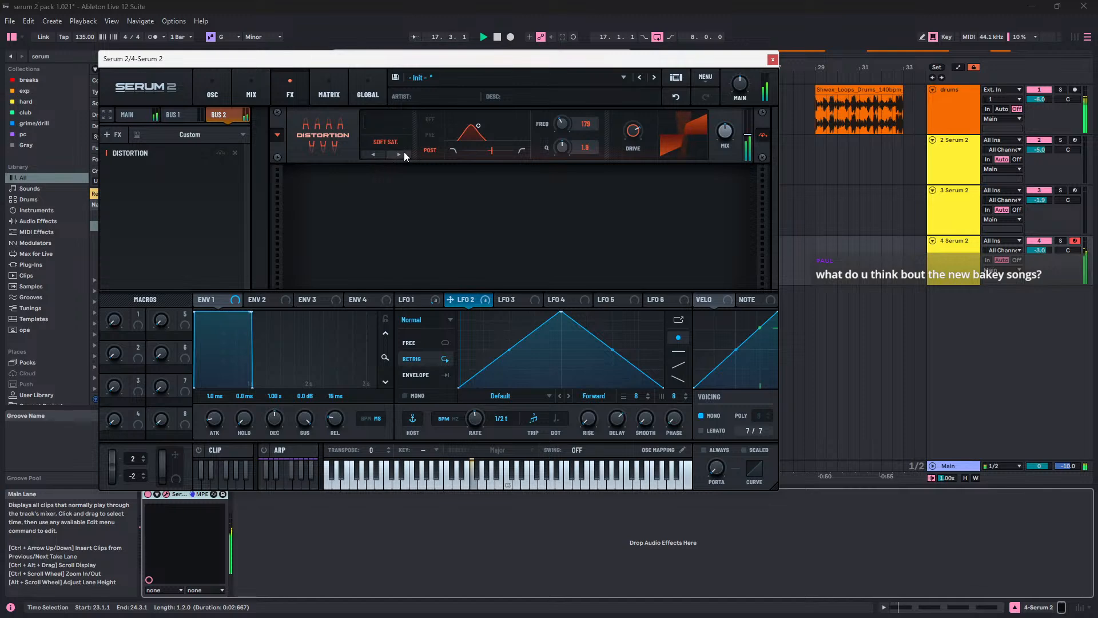
pyautogui.click(398, 154)
pyautogui.click(392, 155)
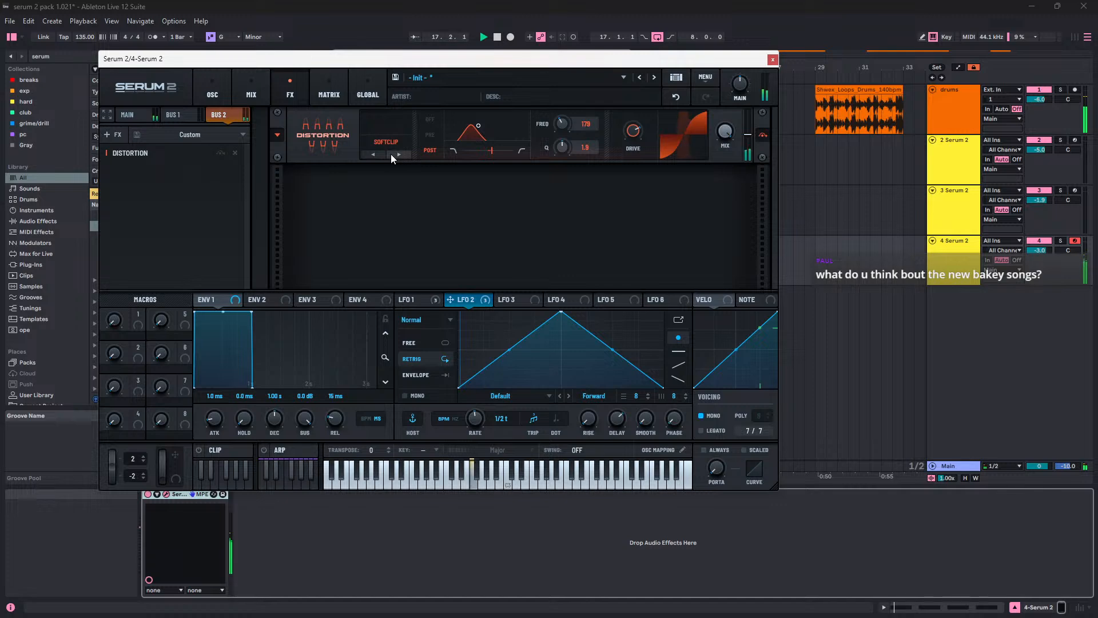
pyautogui.click(391, 154)
pyautogui.click(397, 152)
pyautogui.click(397, 152)
pyautogui.click(397, 152)
# Step: Lower the Zero-Square Distortion's wet mix while comparing its filter placement, keeping the filter on Post
pyautogui.moveTo(729, 135); pyautogui.dragTo(731, 142)
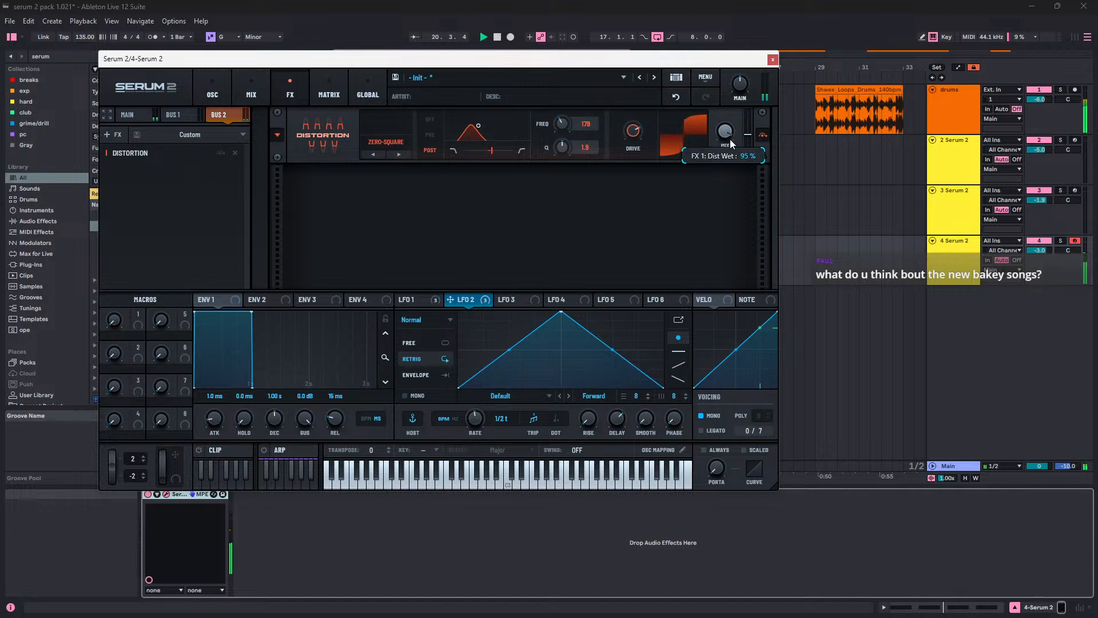
pyautogui.moveTo(731, 193); pyautogui.dragTo(736, 182)
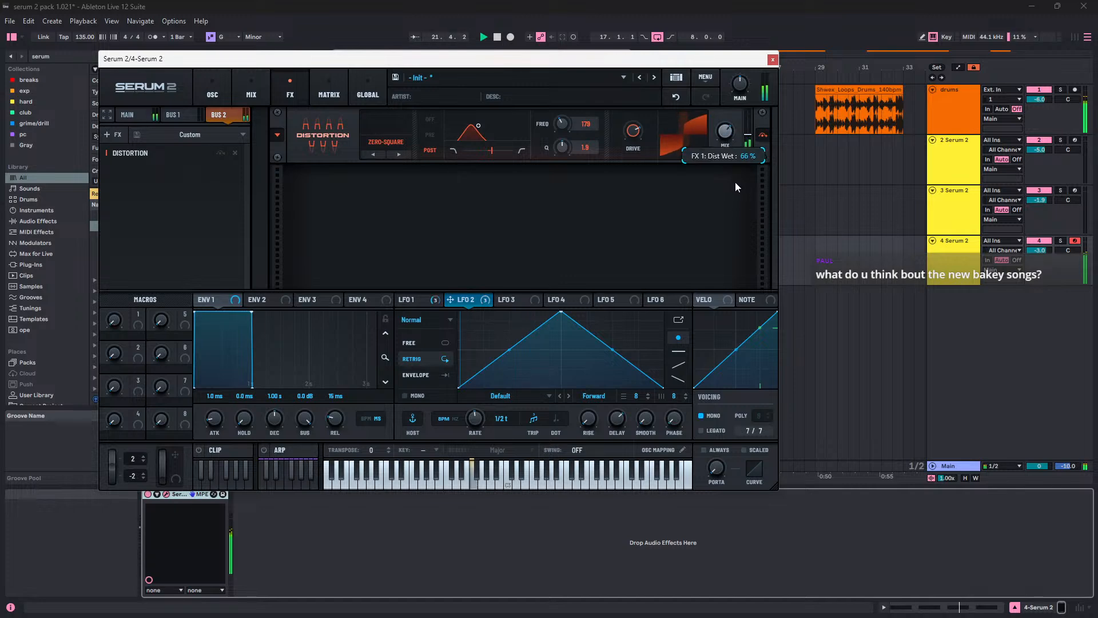
pyautogui.click(430, 134)
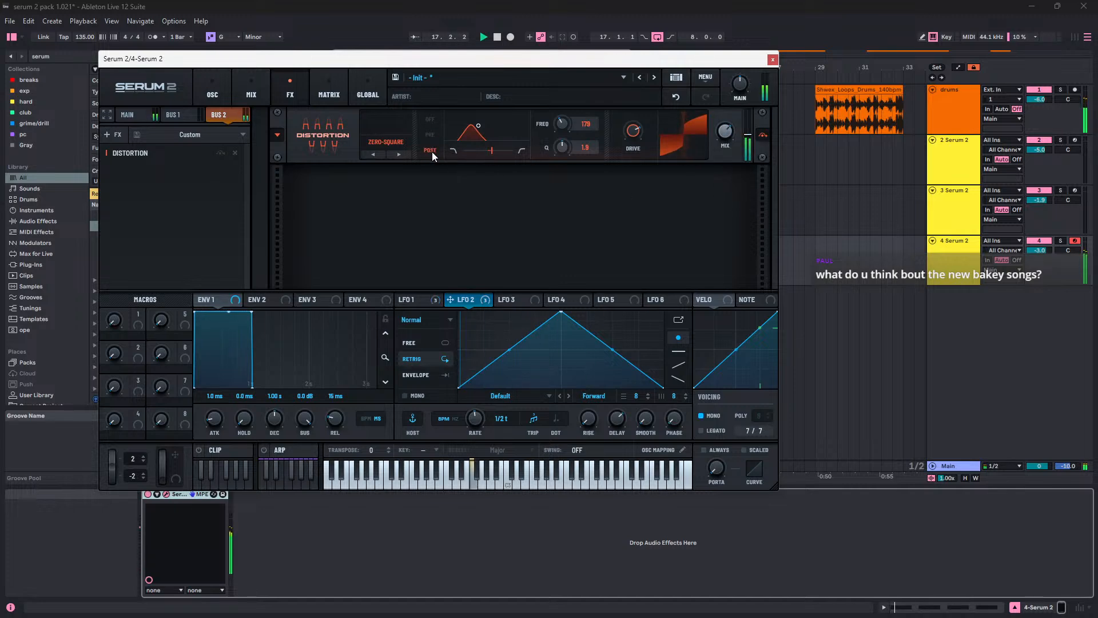
pyautogui.moveTo(739, 128); pyautogui.dragTo(732, 184)
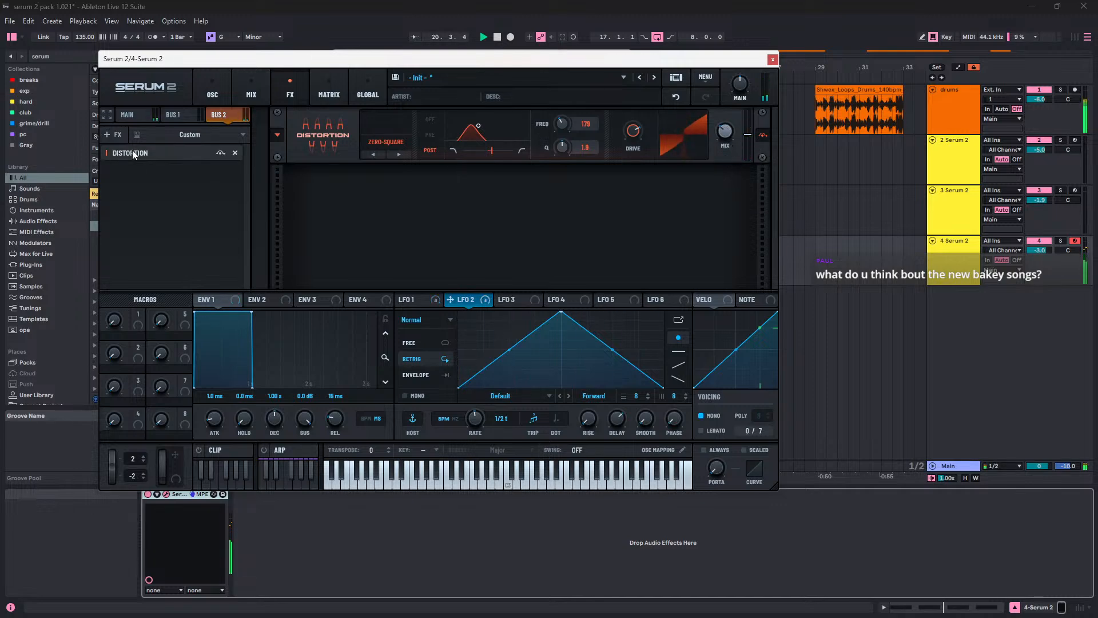
# Step: Add a second Distortion of type Tube to Bus 2, open its Post low-pass filter to high frequencies, and lower its mix
pyautogui.click(117, 133)
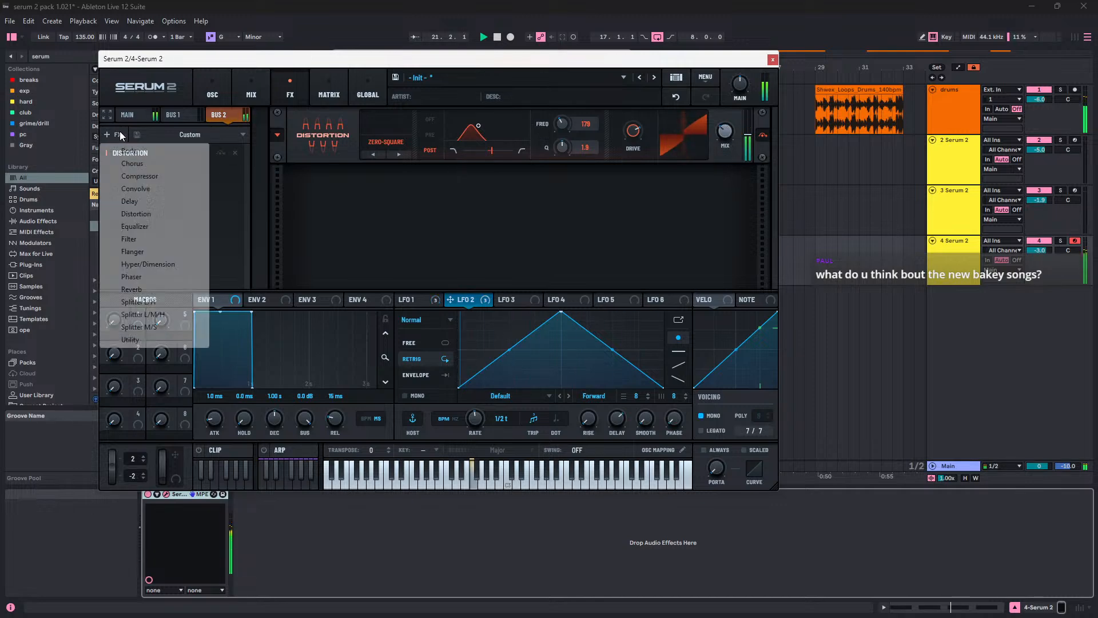
pyautogui.click(160, 215)
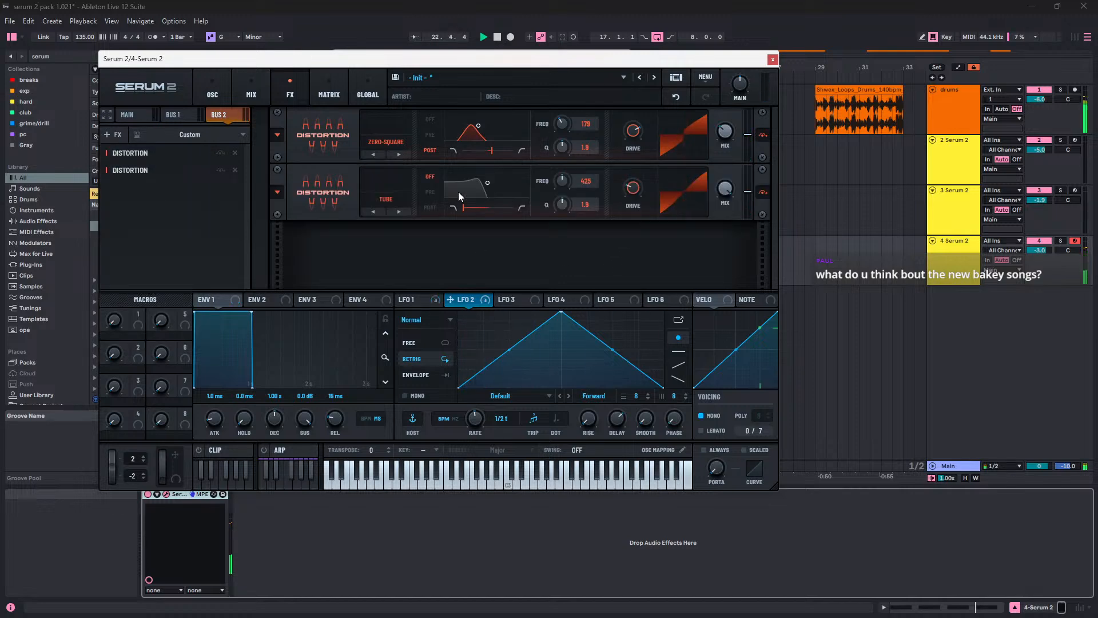
pyautogui.moveTo(458, 196); pyautogui.dragTo(551, 191)
pyautogui.click(430, 207)
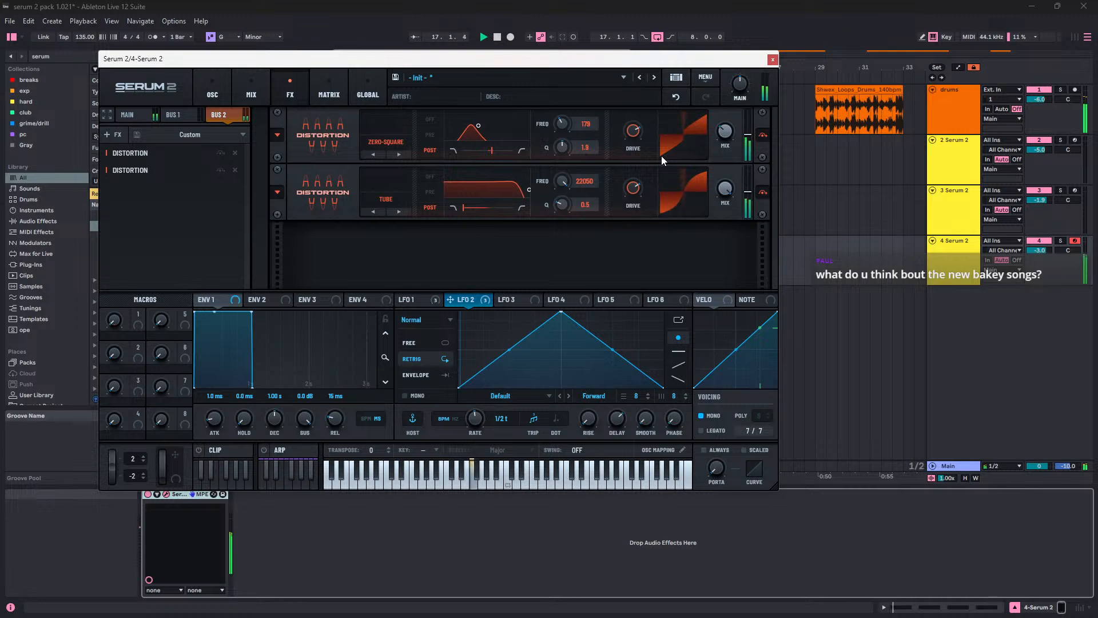
pyautogui.moveTo(520, 190); pyautogui.dragTo(513, 195)
pyautogui.moveTo(735, 190); pyautogui.dragTo(738, 273)
# Step: Add a modulation matrix row routing LFO 2 to the global Main Tuning and play the loop
pyautogui.click(324, 83)
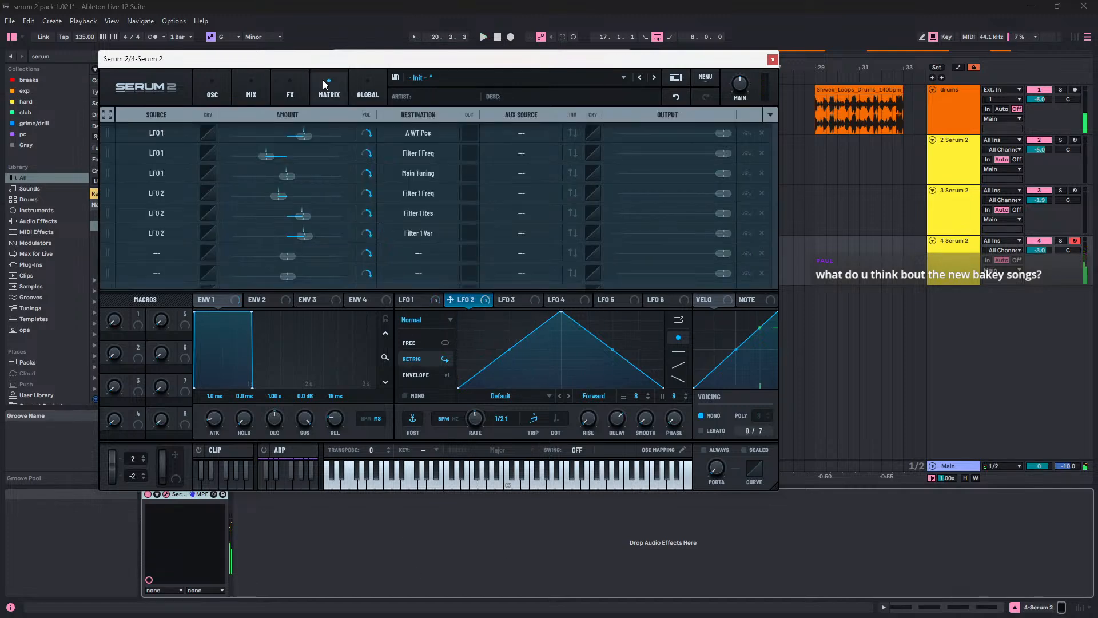
pyautogui.click(161, 259)
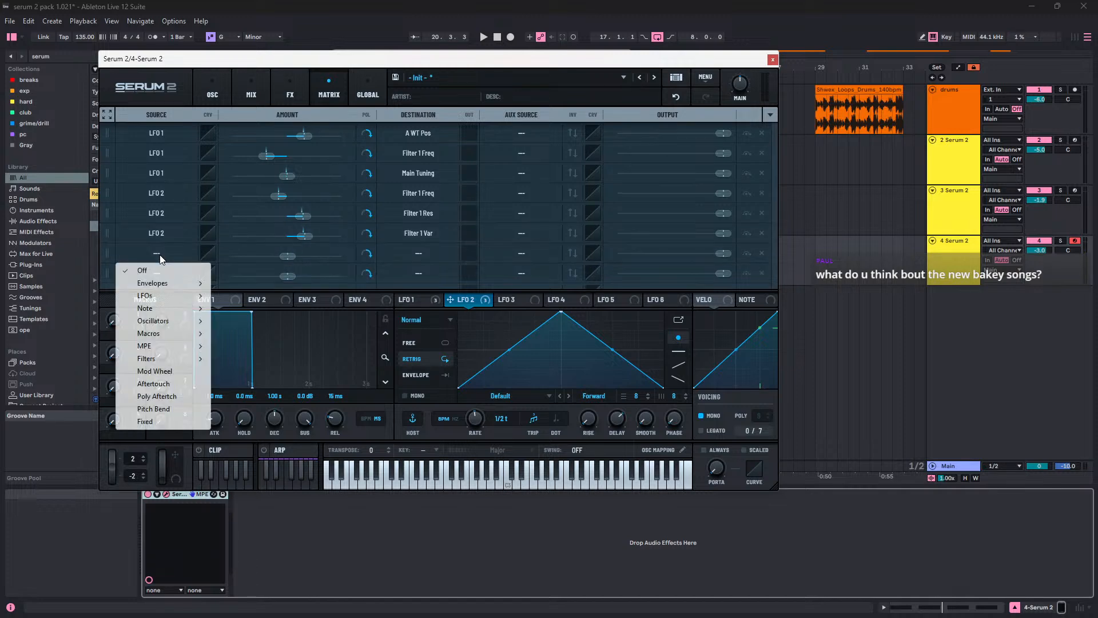
pyautogui.moveTo(182, 296)
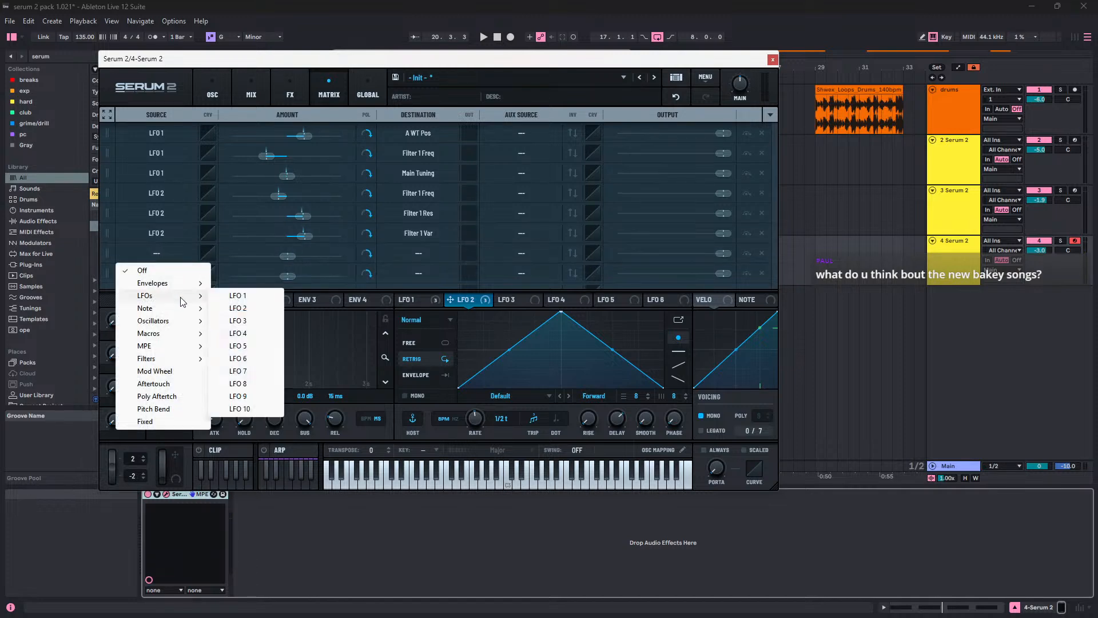
pyautogui.click(252, 309)
pyautogui.click(426, 252)
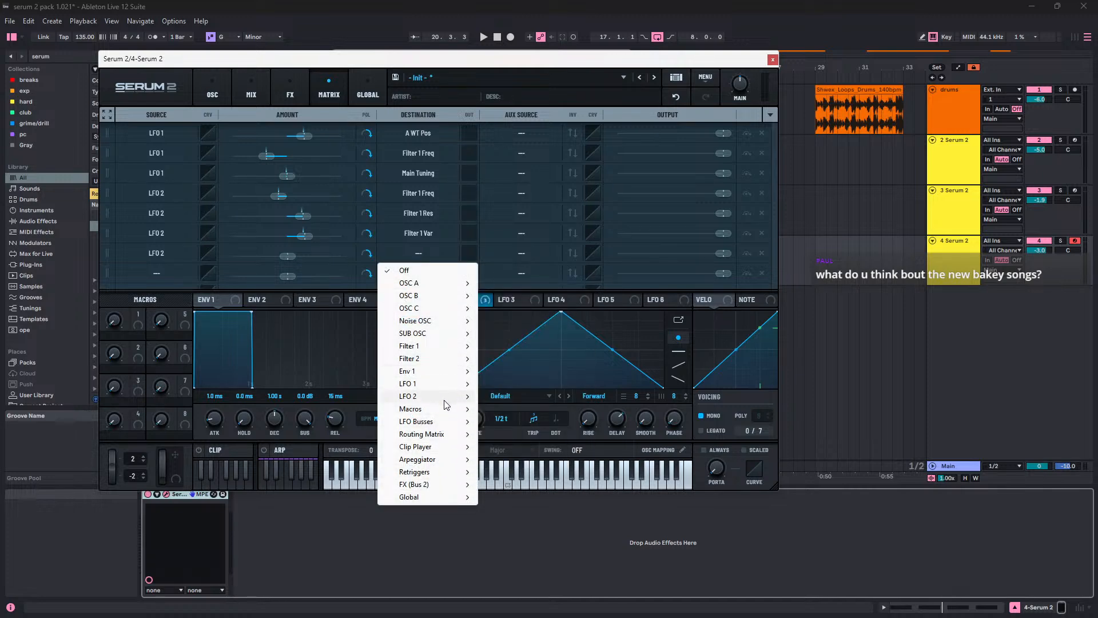
pyautogui.moveTo(434, 496)
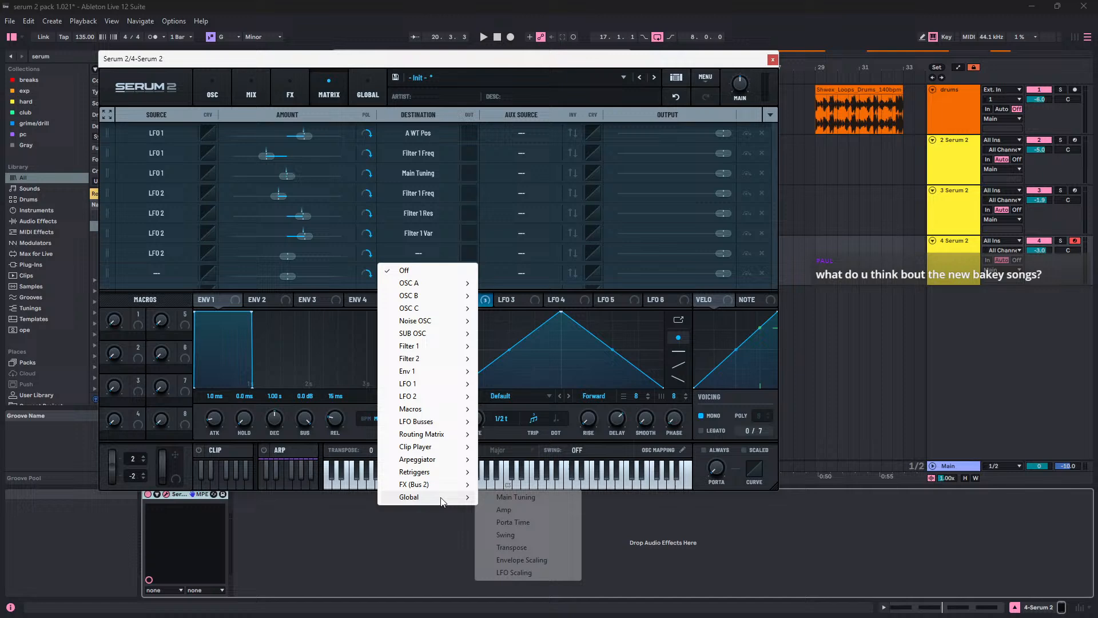
pyautogui.click(493, 496)
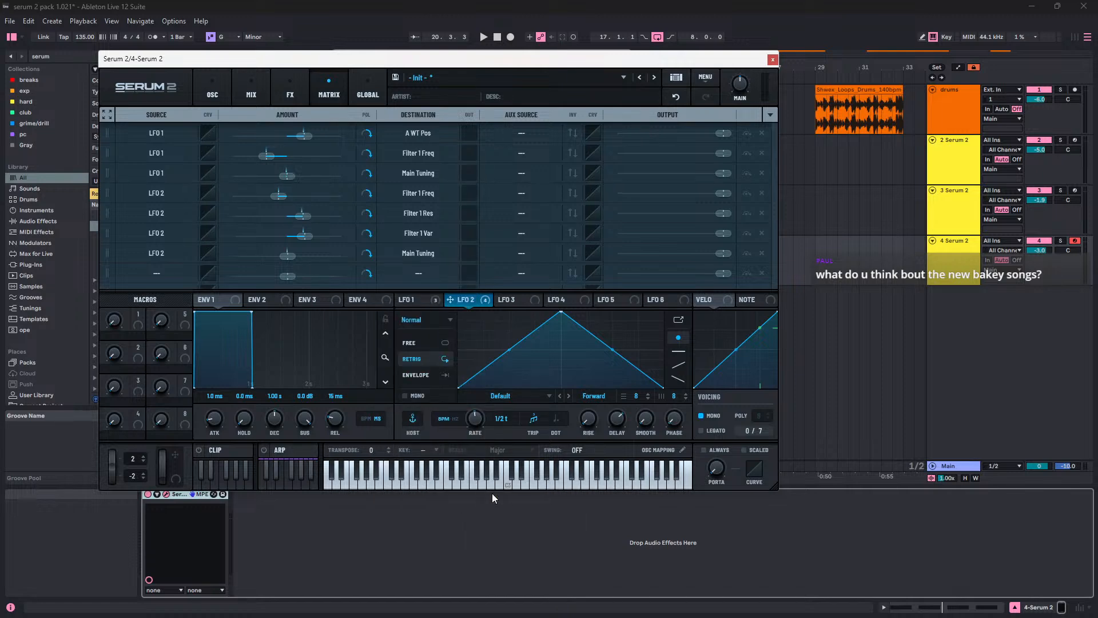
pyautogui.press('space')
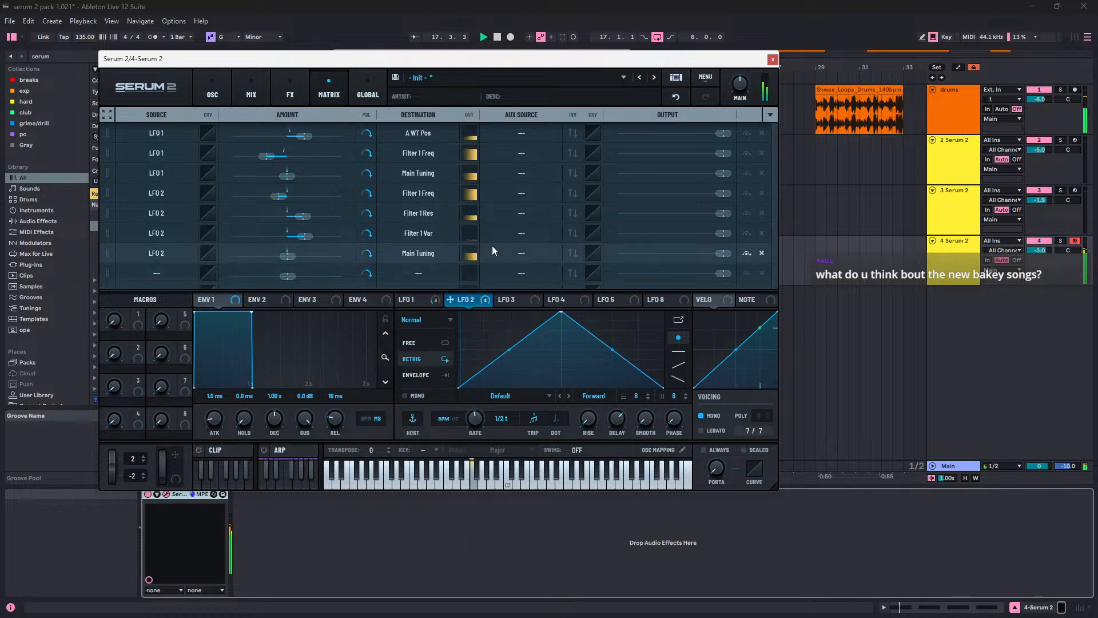
# Step: Set the amount of the LFO 2 to Main Tuning matrix row to -2 and replay the loop
pyautogui.press('space')
pyautogui.doubleClick(288, 256)
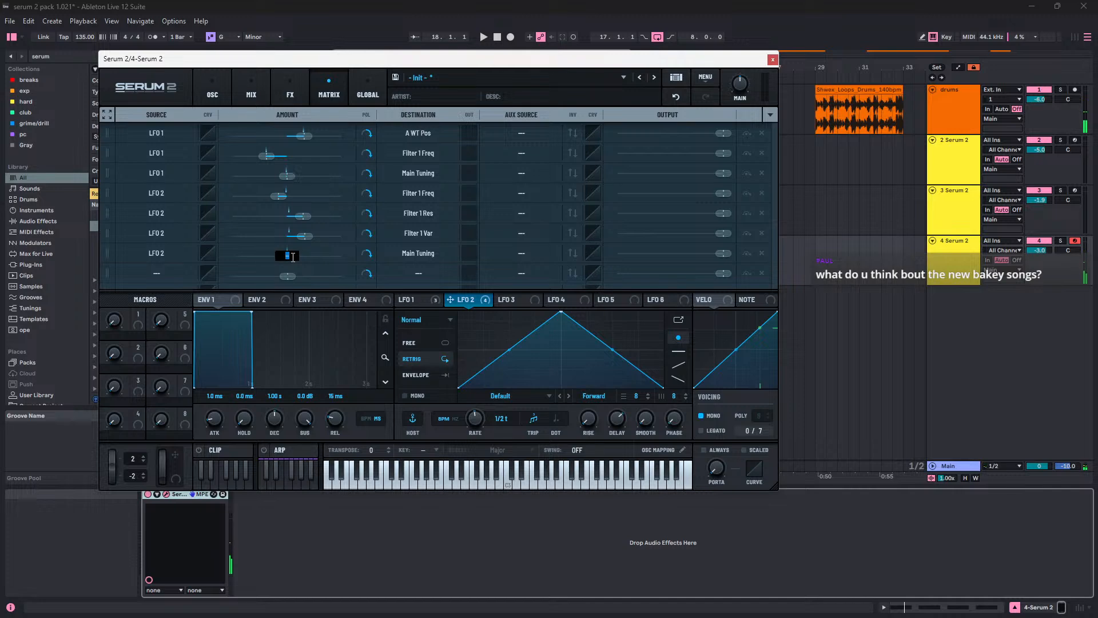
pyautogui.write('-2')
pyautogui.press('Return')
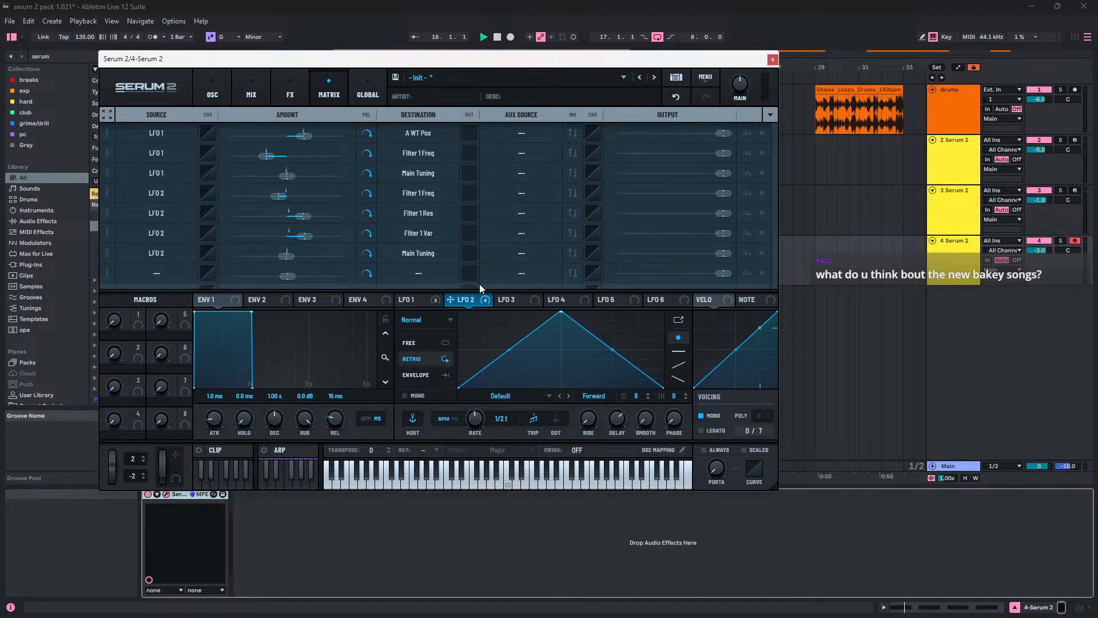
pyautogui.press('space')
pyautogui.doubleClick(287, 255)
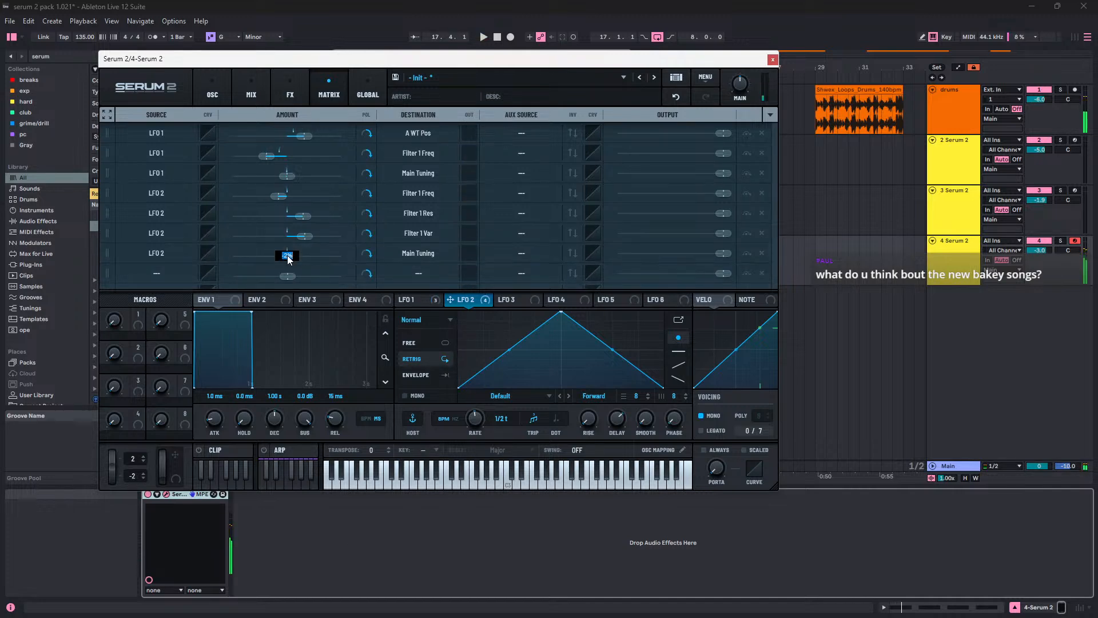
pyautogui.press('Return')
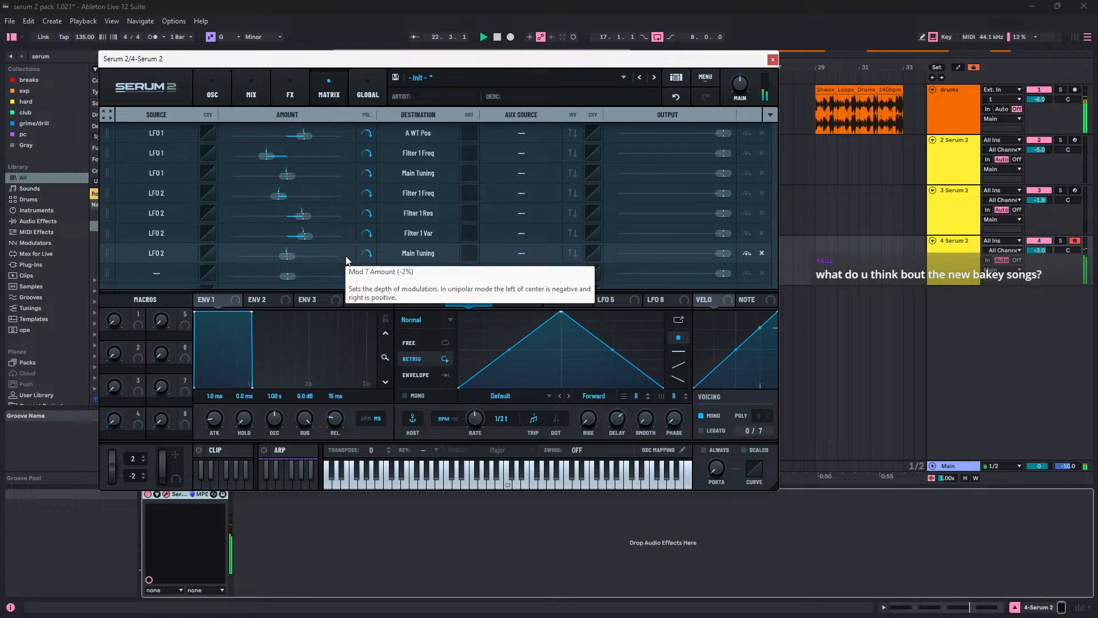
# Step: With track 4 soloed, bypass Bus 2's Zero-Square Distortion and open the Tube Distortion's low-pass filter to 22050
pyautogui.click(1060, 241)
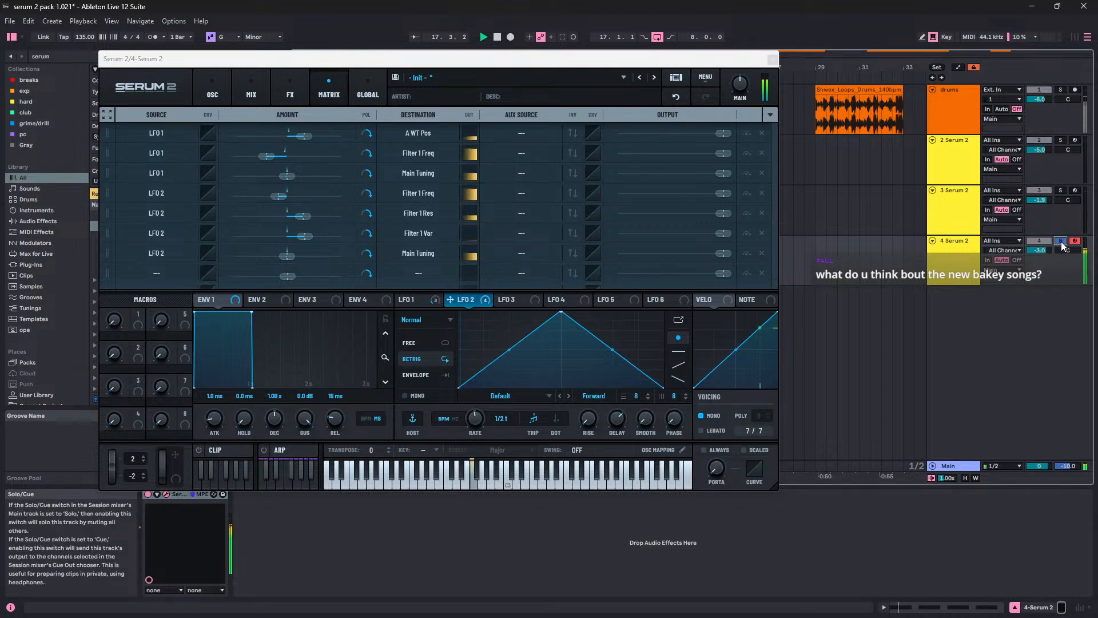
pyautogui.click(246, 100)
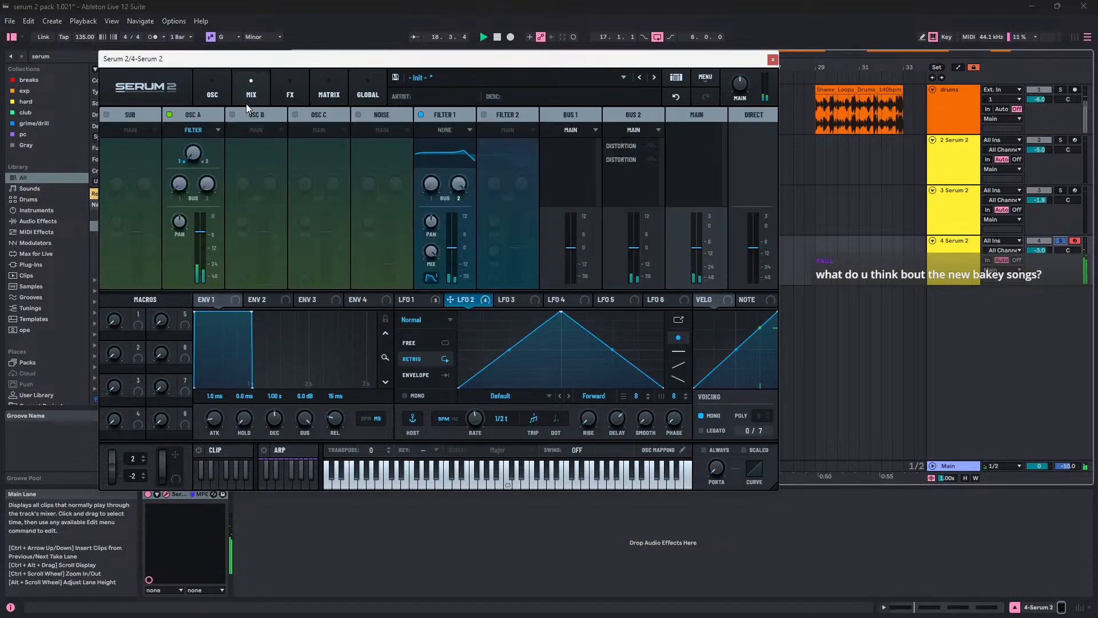
pyautogui.click(280, 85)
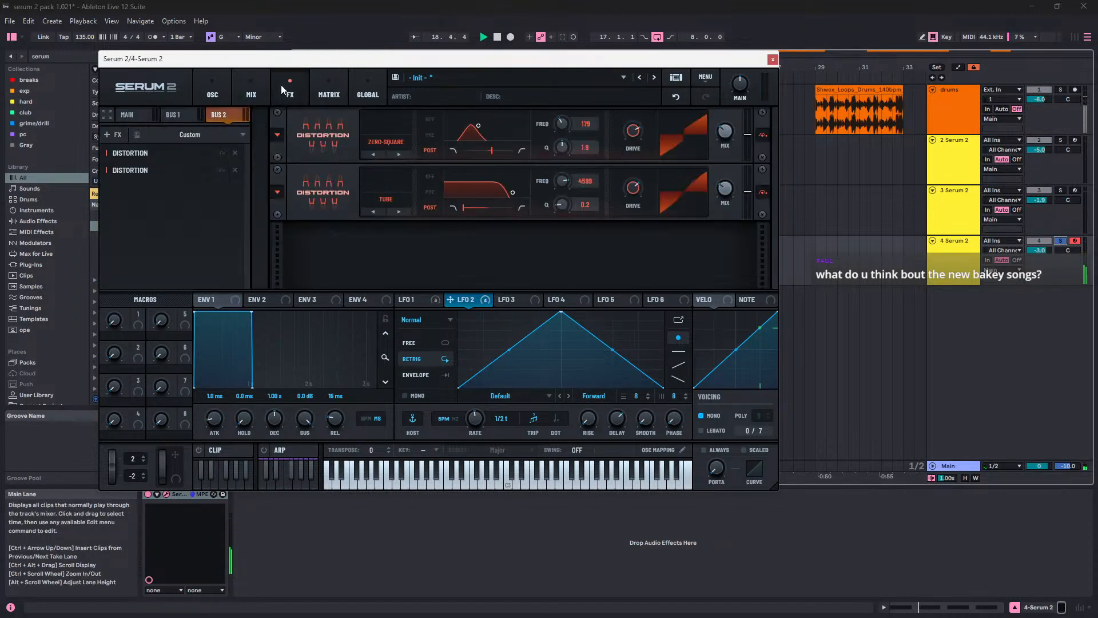
pyautogui.click(764, 138)
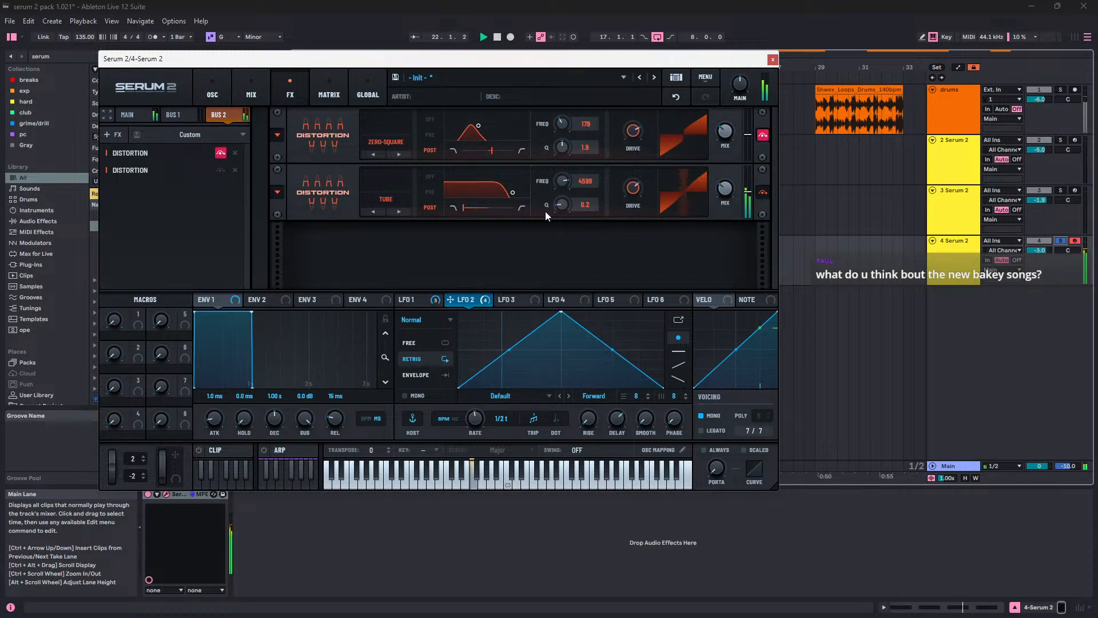
pyautogui.moveTo(562, 181); pyautogui.dragTo(571, 170)
# Step: Add a Multiband Compressor with a lowered wet mix to Bus 2 and place it between the two Distortions
pyautogui.click(113, 135)
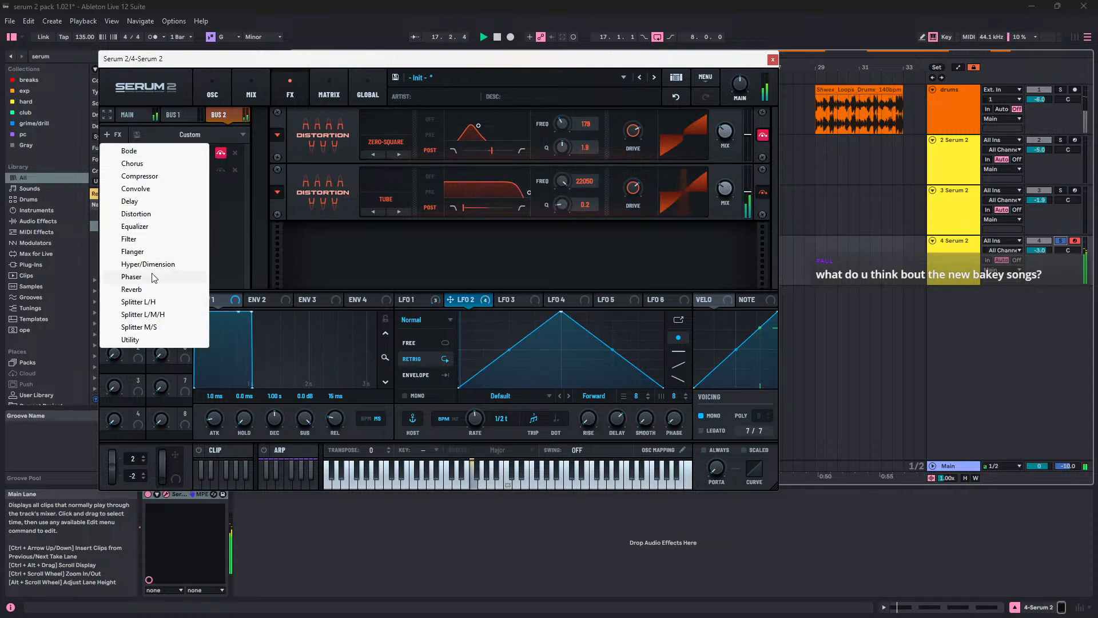
pyautogui.click(144, 176)
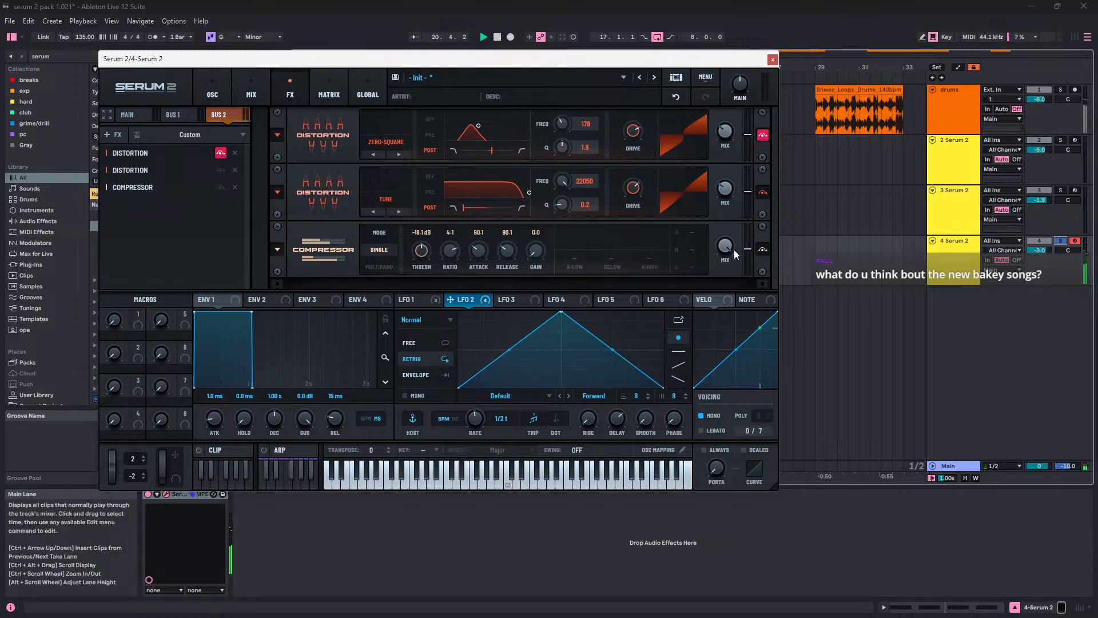
pyautogui.moveTo(729, 248); pyautogui.dragTo(729, 314)
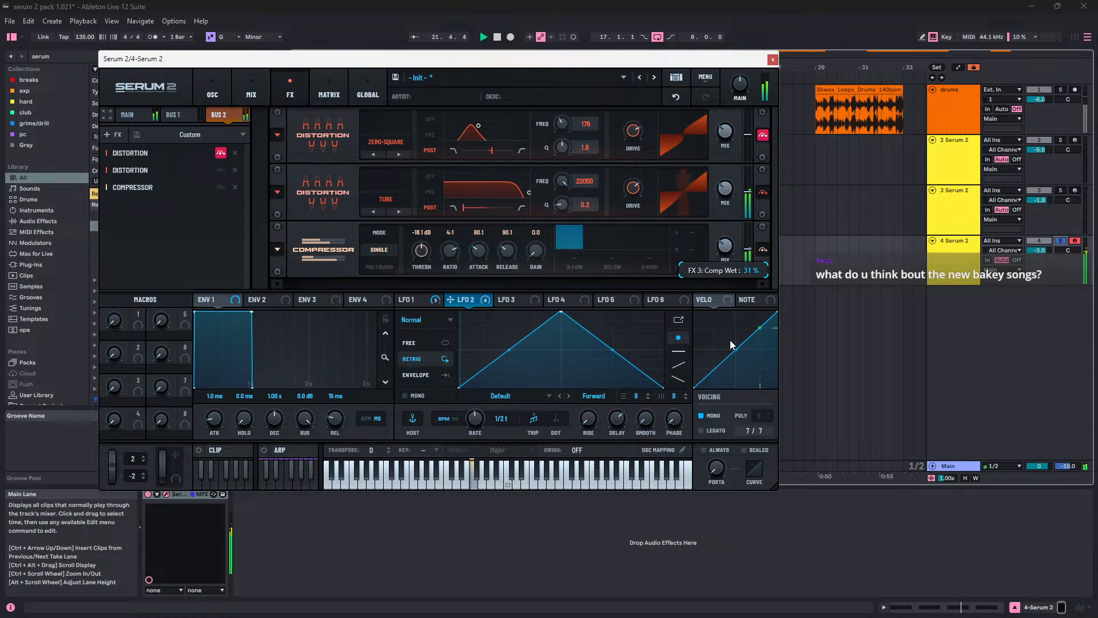
pyautogui.click(386, 266)
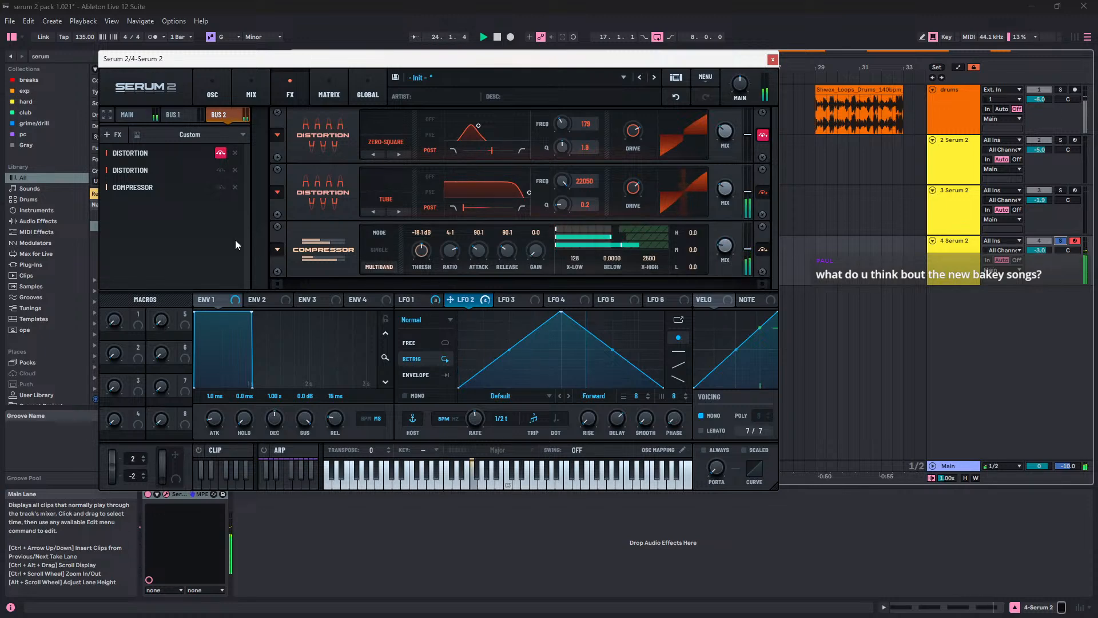
pyautogui.moveTo(171, 187); pyautogui.dragTo(146, 163)
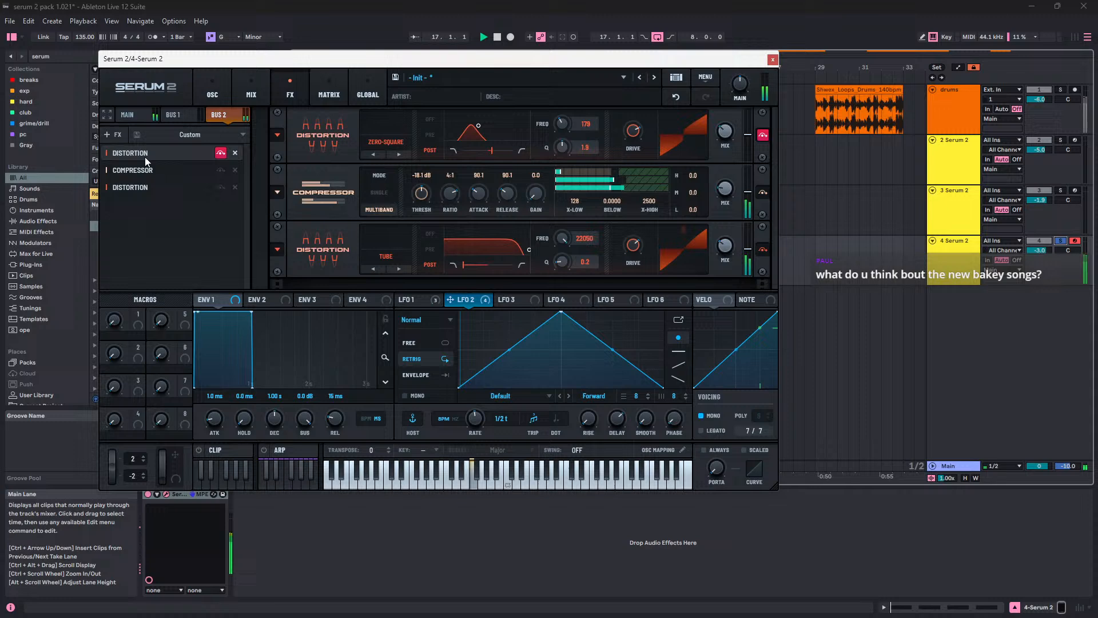
# Step: Compare the Bus 2 Distortions by toggling their bypasses, leaving the Zero-Square active and the Tube bypassed
pyautogui.click(220, 154)
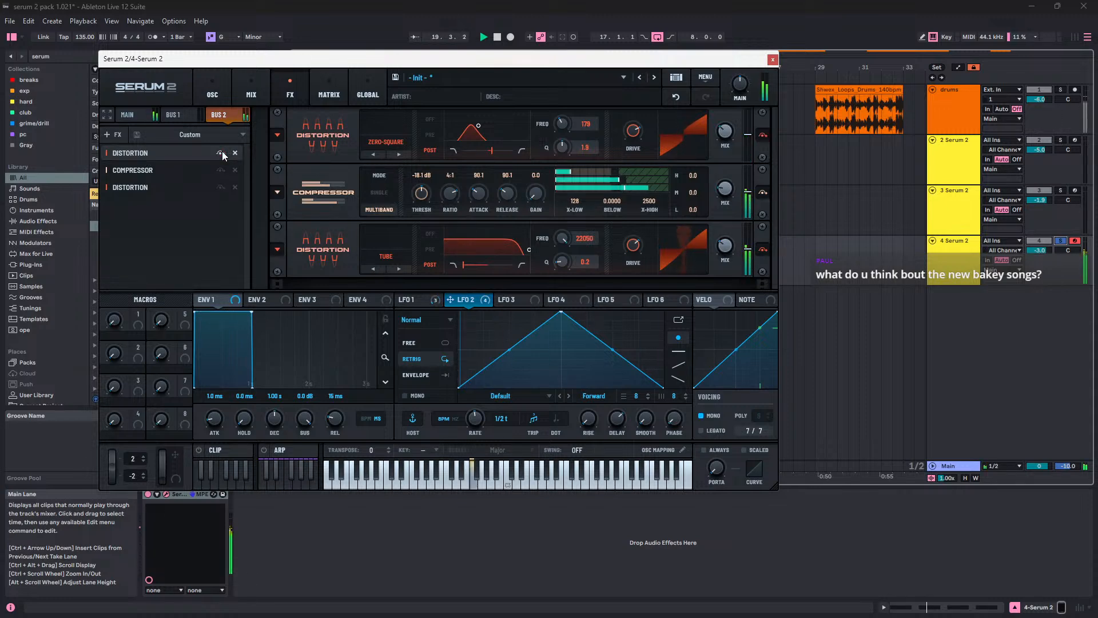
pyautogui.click(221, 187)
pyautogui.click(220, 153)
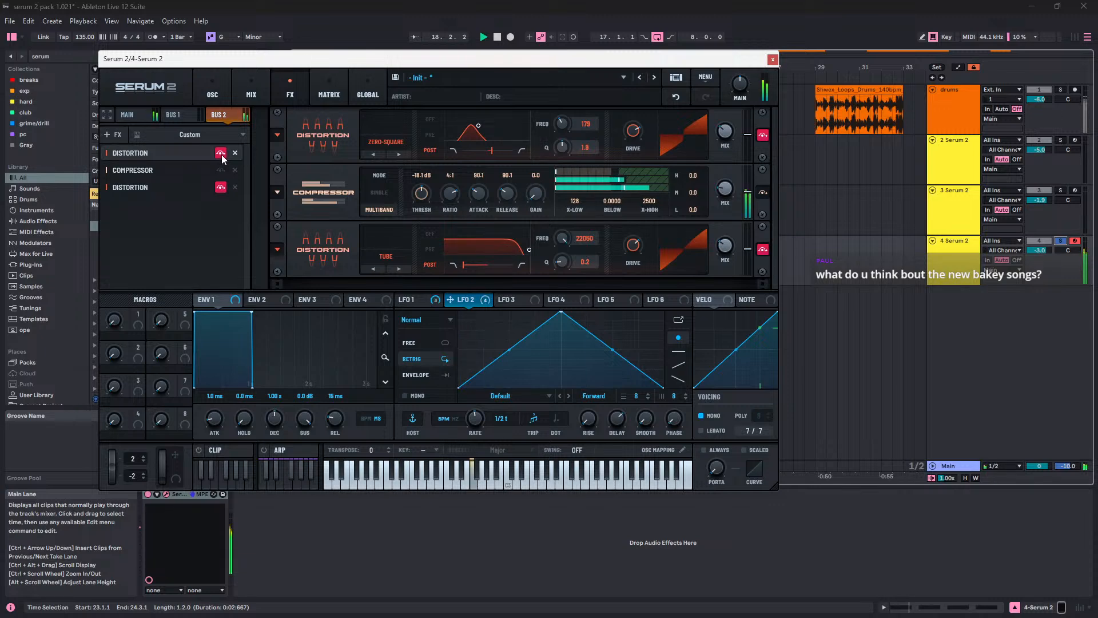
pyautogui.click(220, 153)
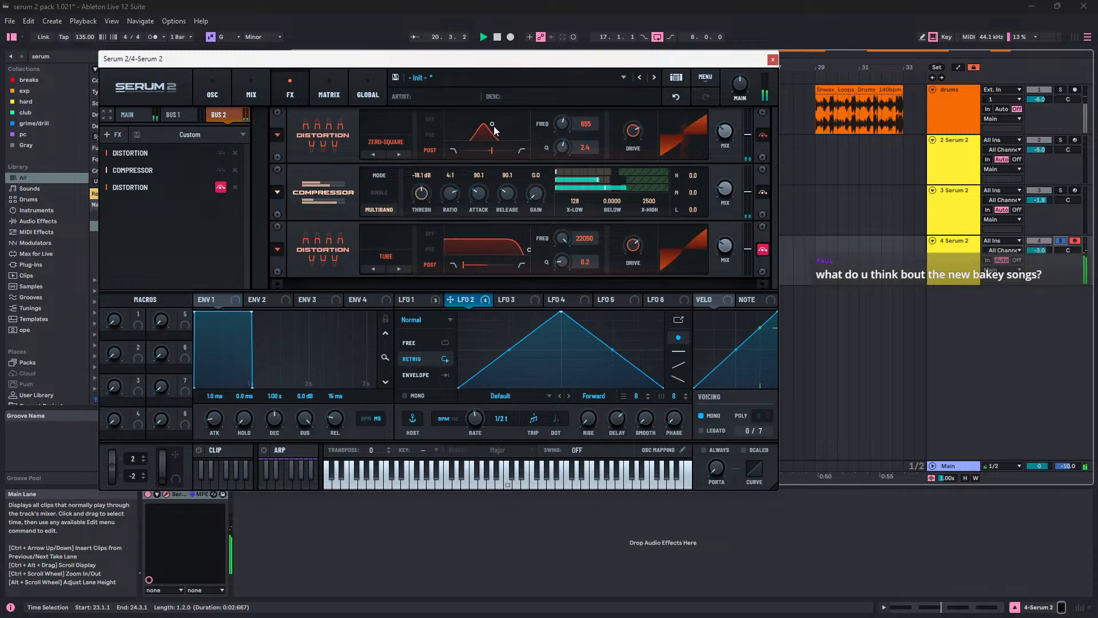
# Step: Switch the first Distortion from Zero-Square to Overdrive and retune its Post band-pass filter with a Q of 2.1
pyautogui.moveTo(495, 125); pyautogui.dragTo(504, 132)
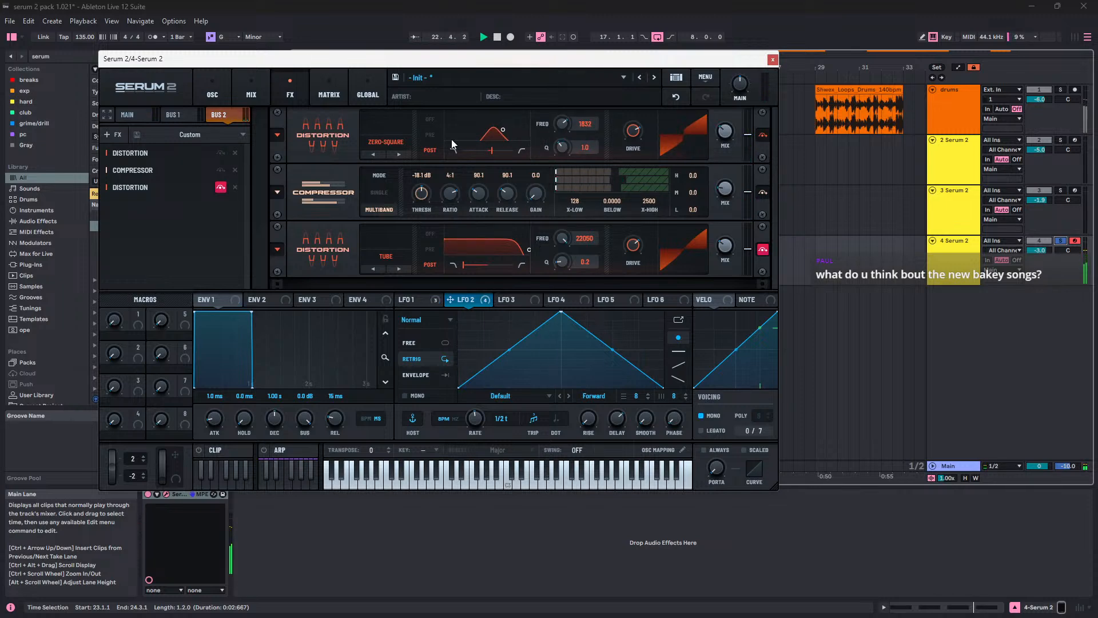
pyautogui.click(372, 154)
pyautogui.click(373, 154)
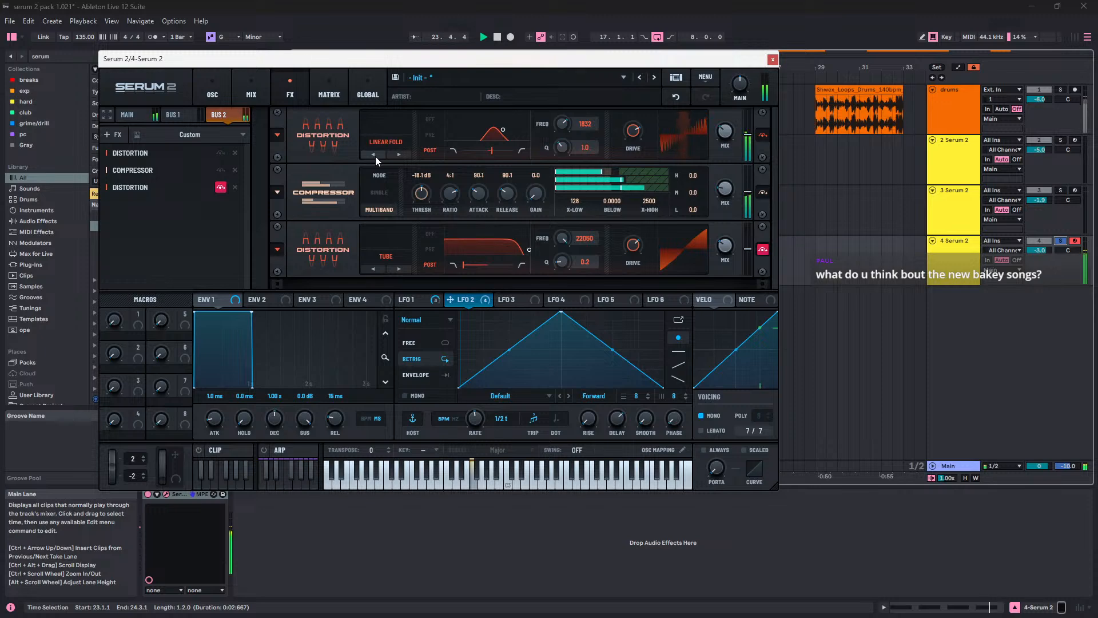
pyautogui.click(394, 145)
pyautogui.click(416, 358)
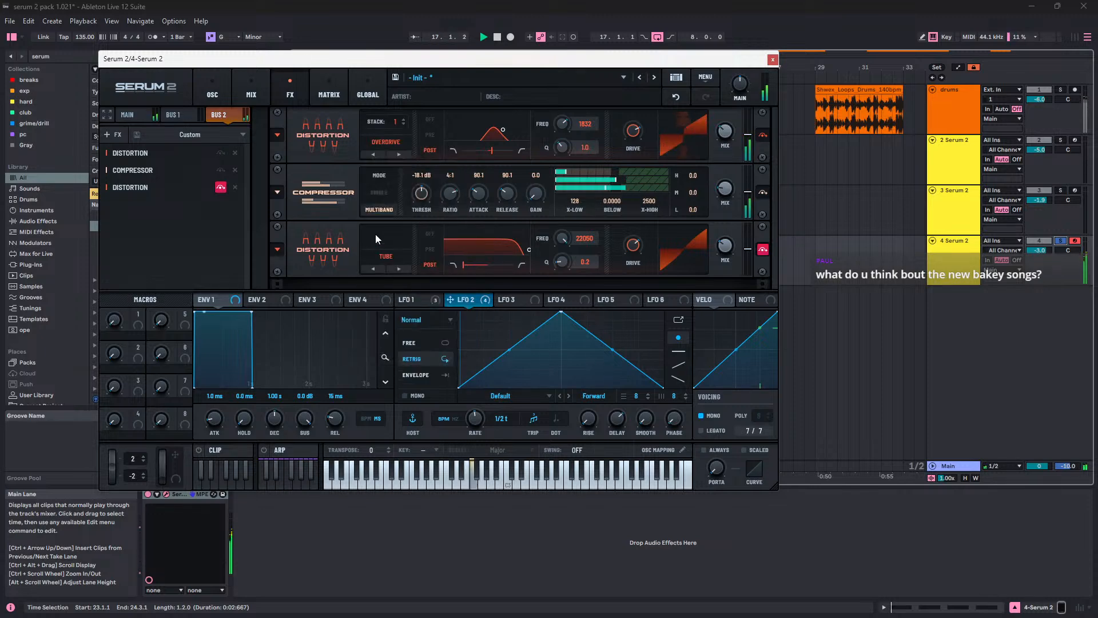
pyautogui.moveTo(506, 131)
pyautogui.mouseDown()
pyautogui.moveTo(489, 135)
pyautogui.moveTo(494, 127)
pyautogui.mouseUp()
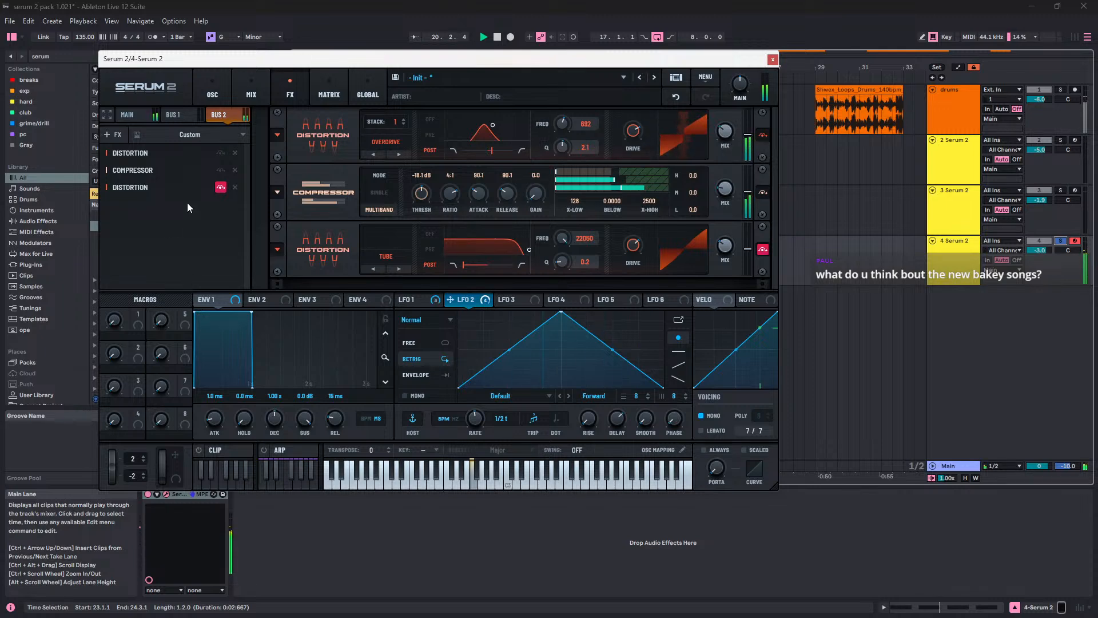
# Step: Re-enable the Tube Distortion and add a Hyper/Dimension at the start of Bus 2 with a lowered Hyper mix and Retrig on
pyautogui.click(221, 189)
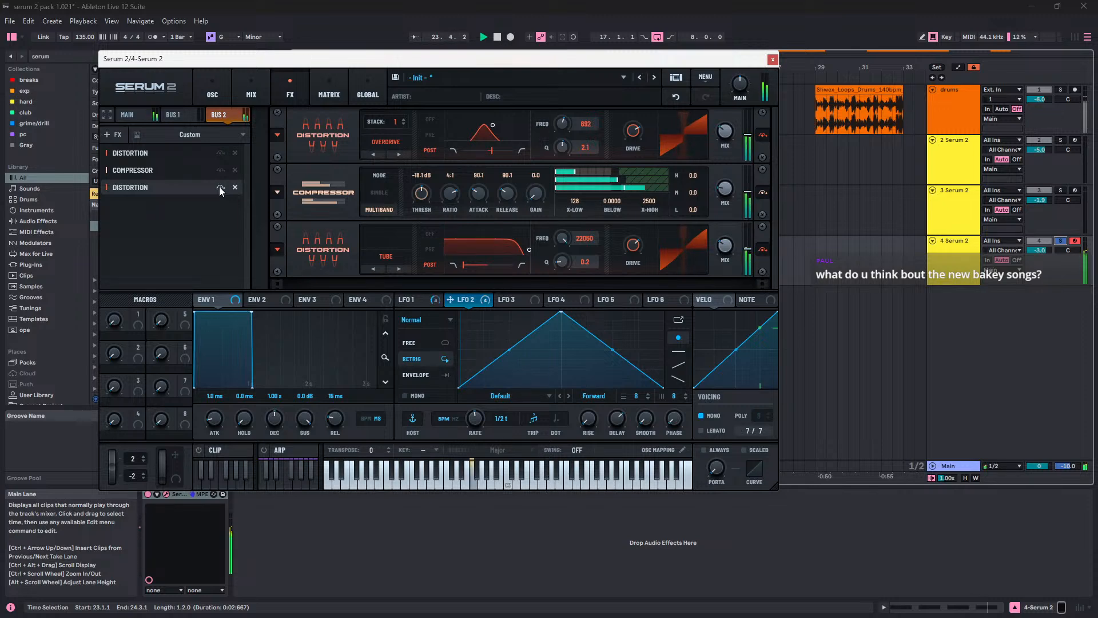
pyautogui.click(110, 137)
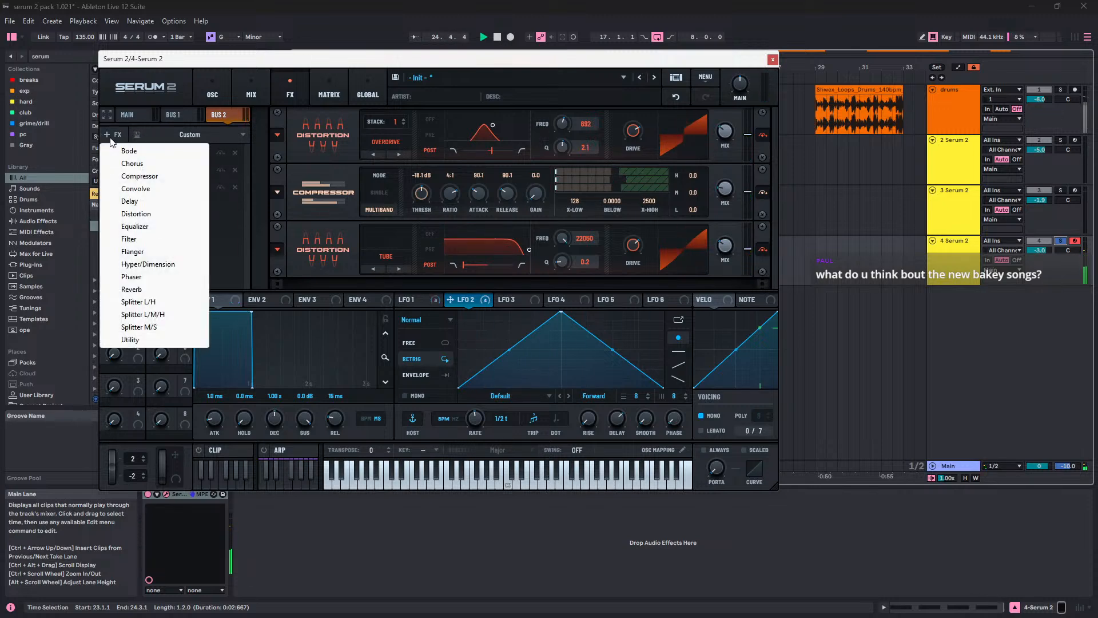
pyautogui.click(148, 263)
pyautogui.moveTo(149, 204); pyautogui.dragTo(146, 144)
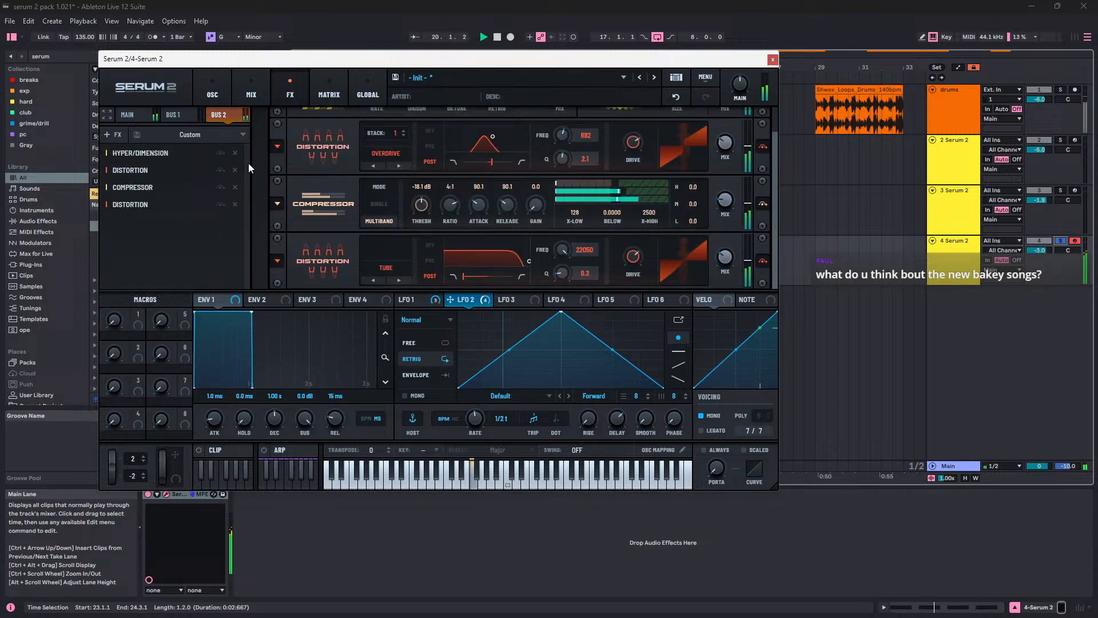
pyautogui.click(146, 154)
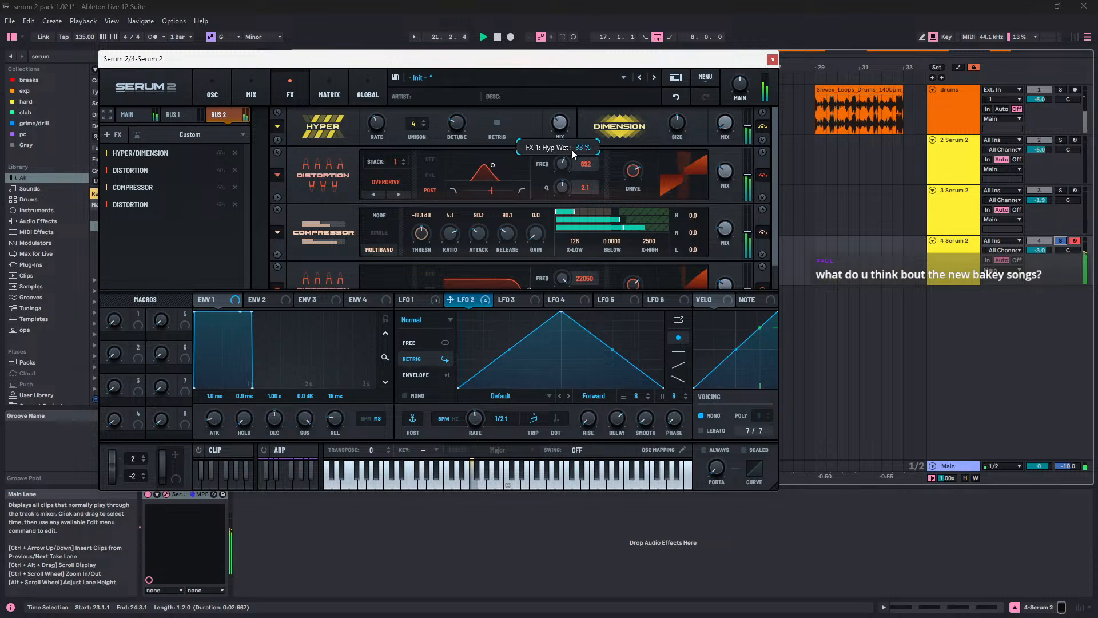
pyautogui.click(496, 120)
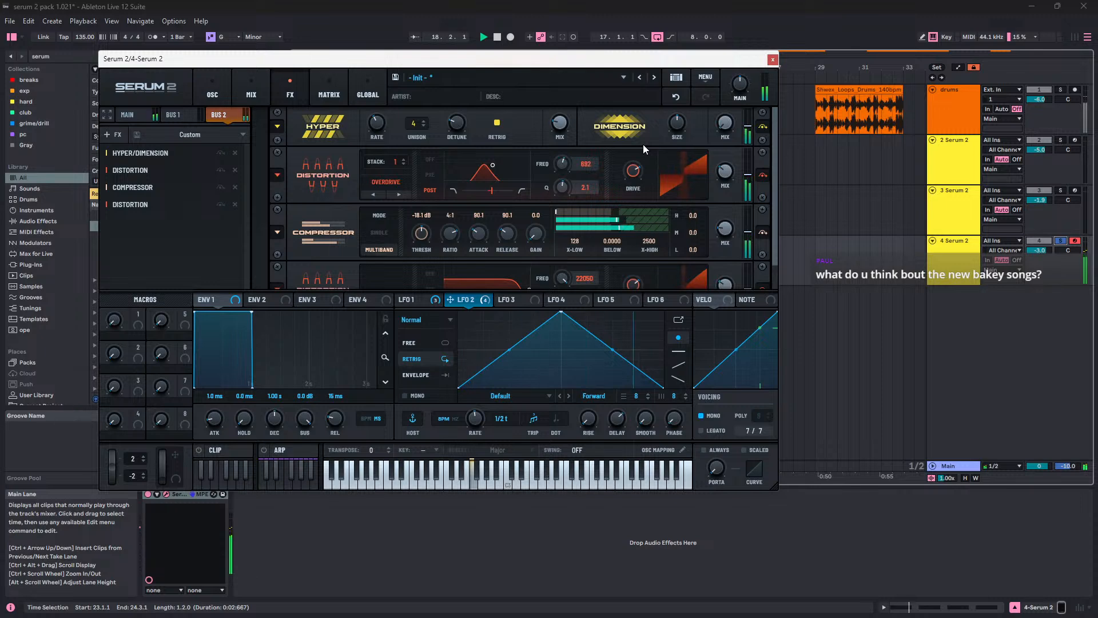
# Step: Try an MG Low 12 Filter with a raised cutoff at the end of Bus 2, and remove it
pyautogui.click(112, 134)
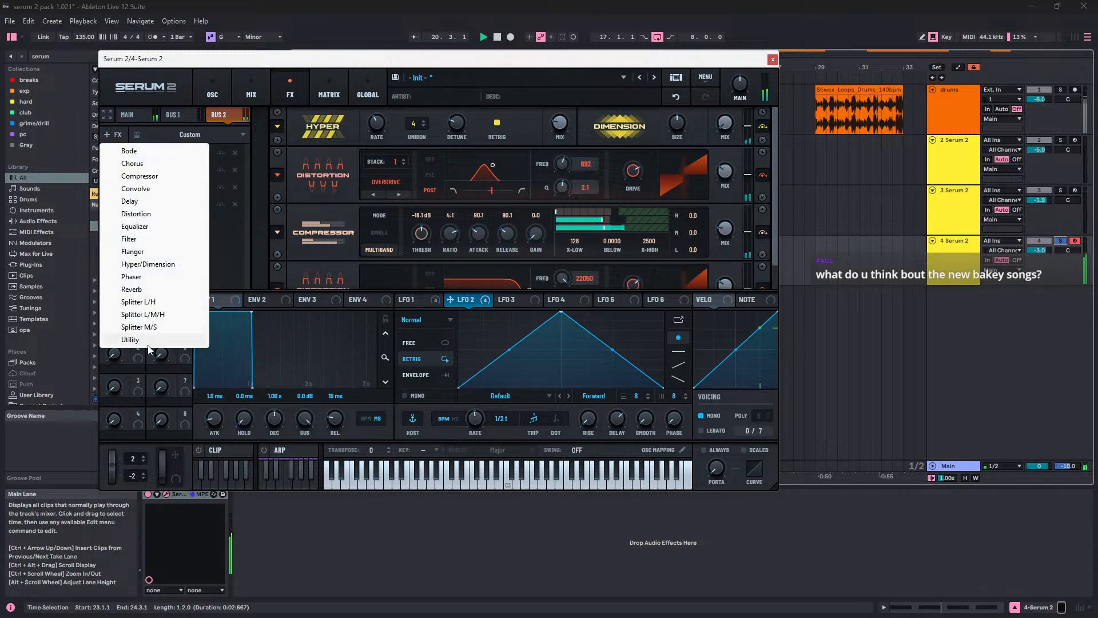
pyautogui.click(129, 239)
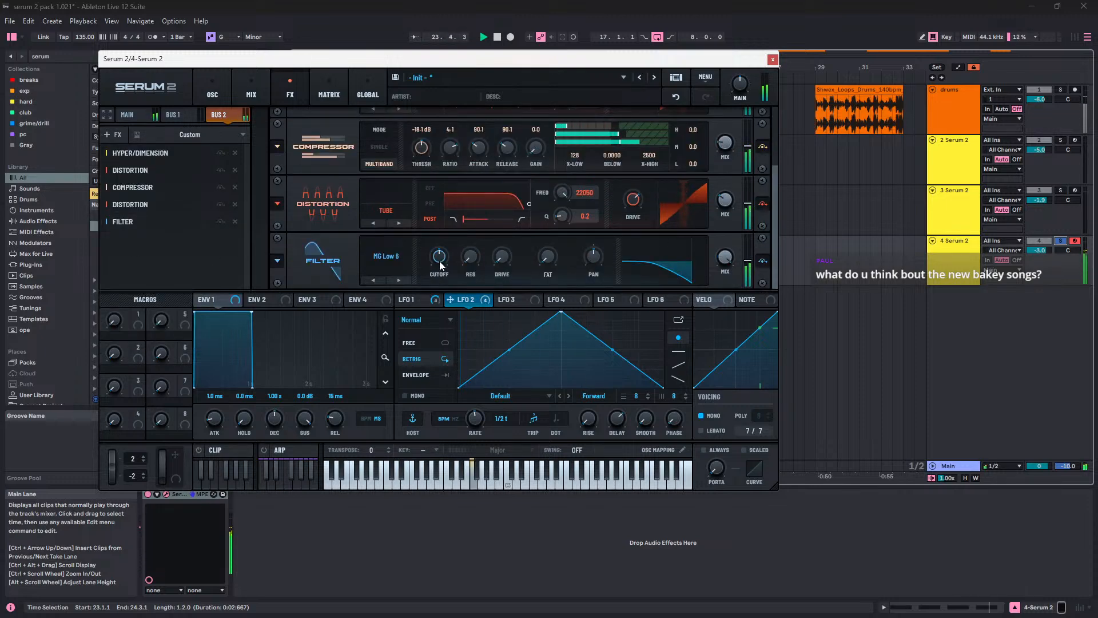
pyautogui.click(399, 280)
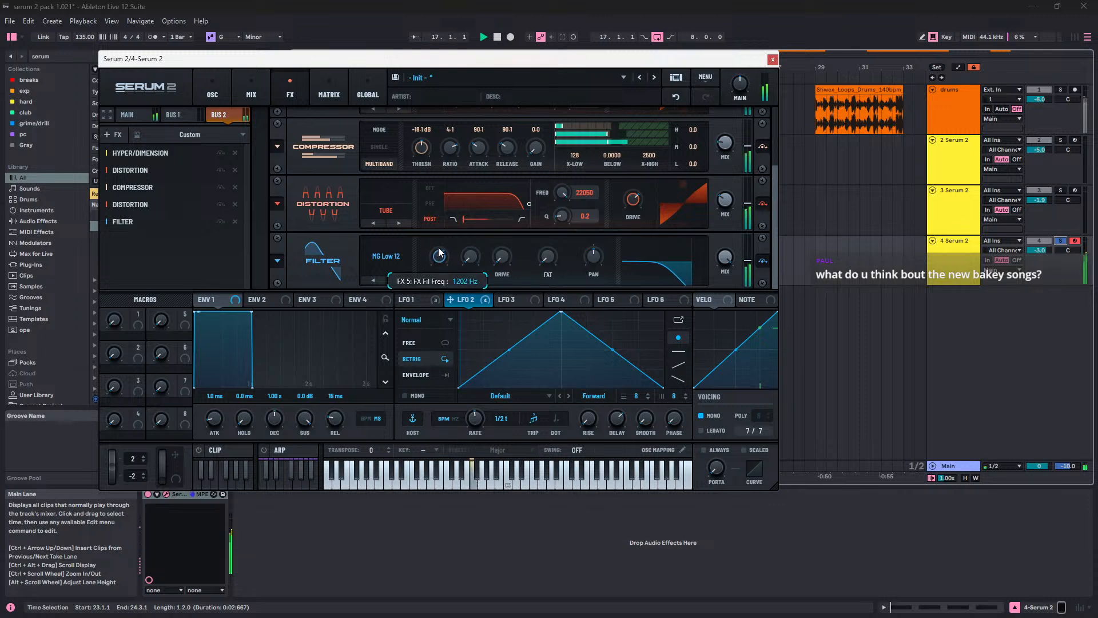
pyautogui.moveTo(440, 252); pyautogui.dragTo(451, 226)
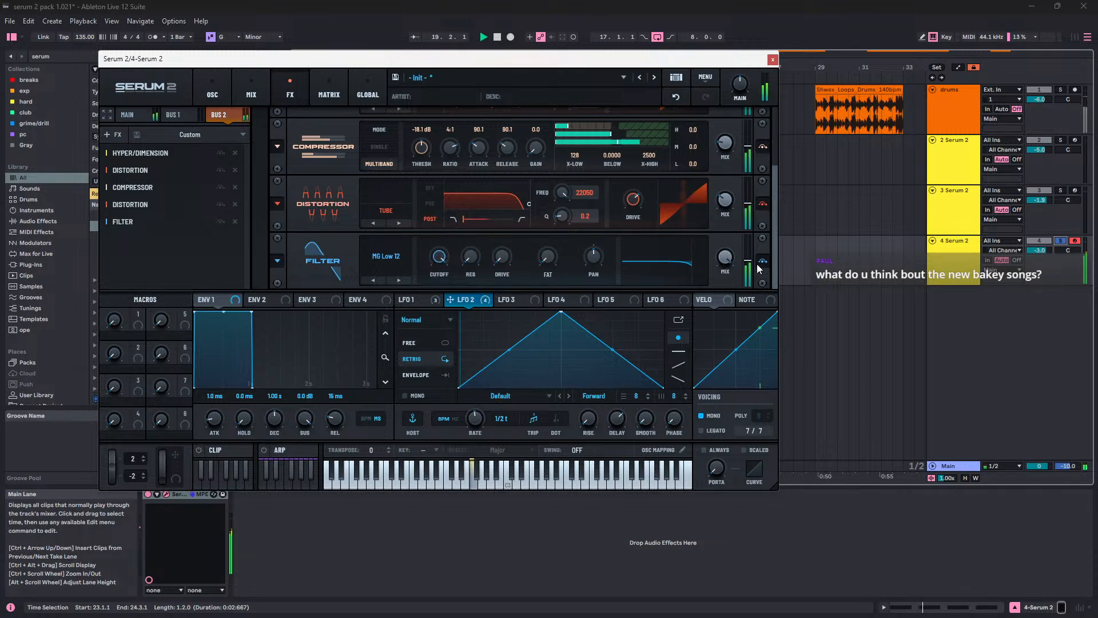
pyautogui.click(234, 221)
# Step: Add an Equalizer to the end of Bus 2, raise its high-shelf gain to 9.7 dB and adjust the shelf frequency
pyautogui.click(115, 136)
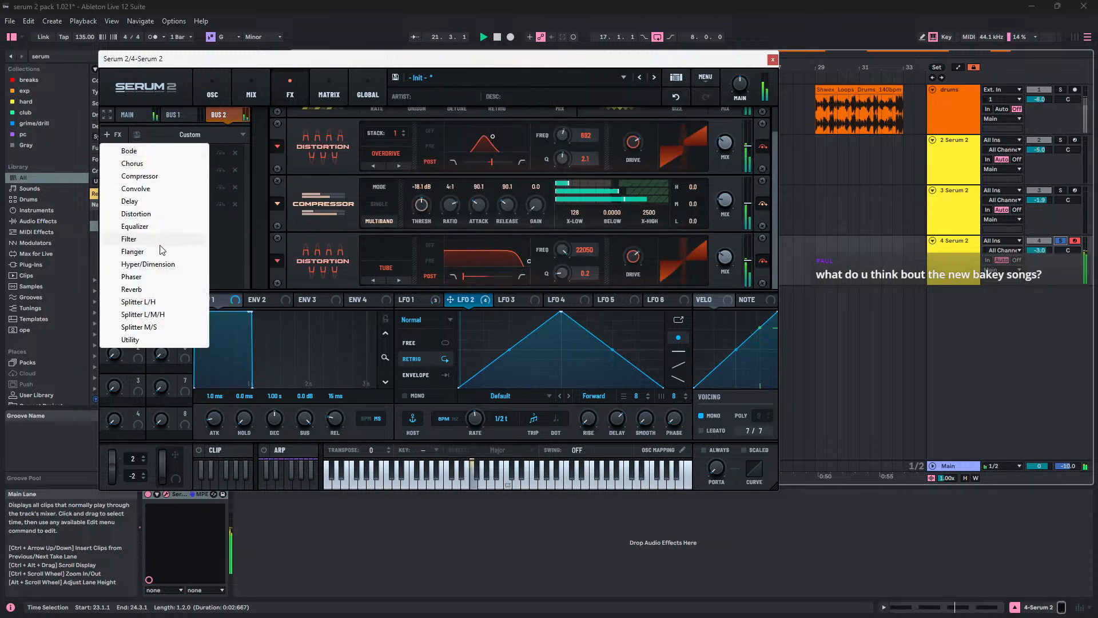
pyautogui.click(161, 229)
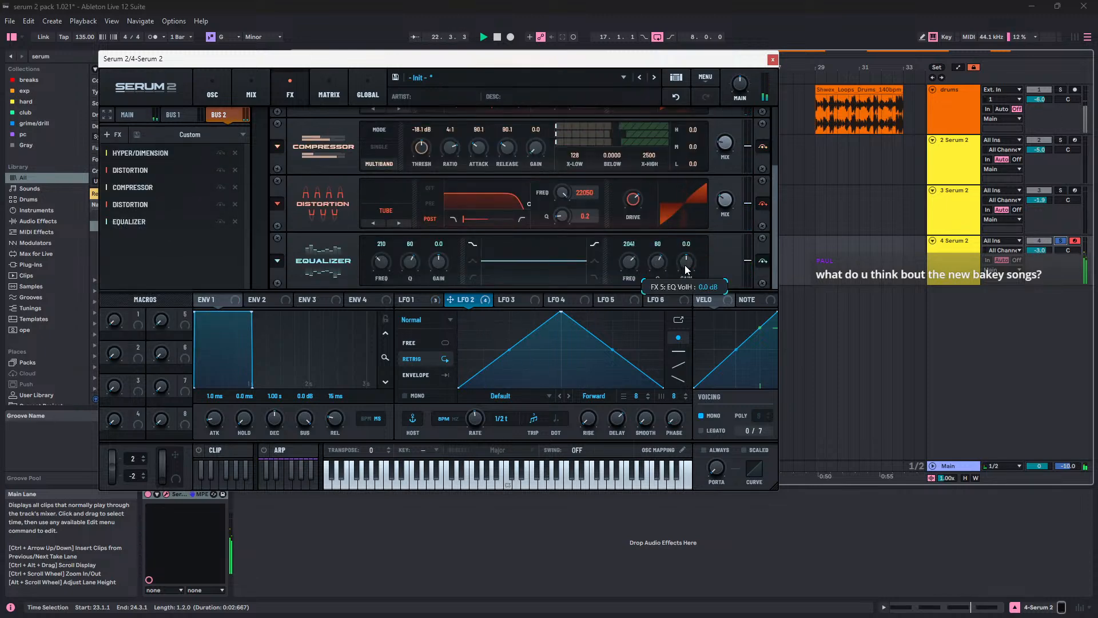
pyautogui.moveTo(685, 266); pyautogui.dragTo(636, 300)
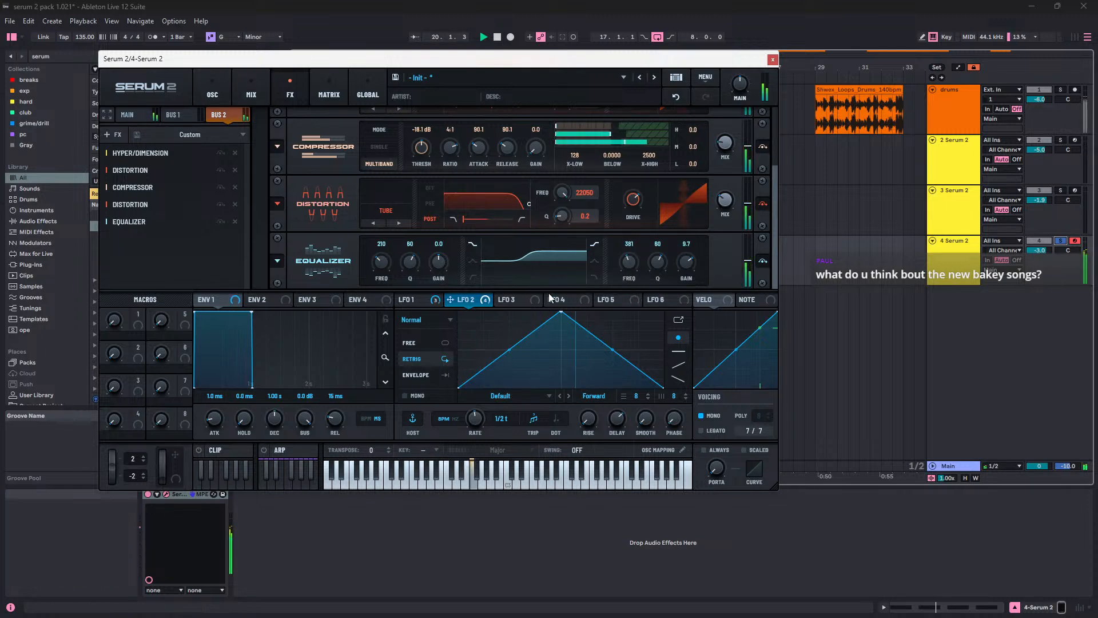
pyautogui.moveTo(629, 266); pyautogui.dragTo(641, 252)
# Step: Enable the sub oscillator and set its output routing to None, sending it to Bus 1 instead of Main
pyautogui.click(225, 93)
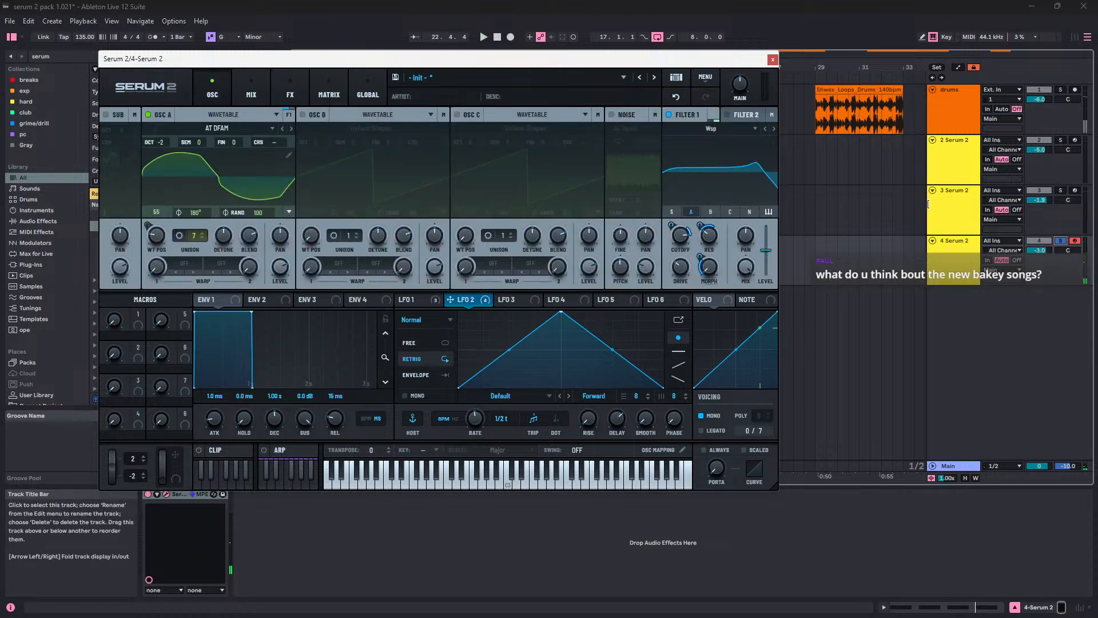
pyautogui.press('space')
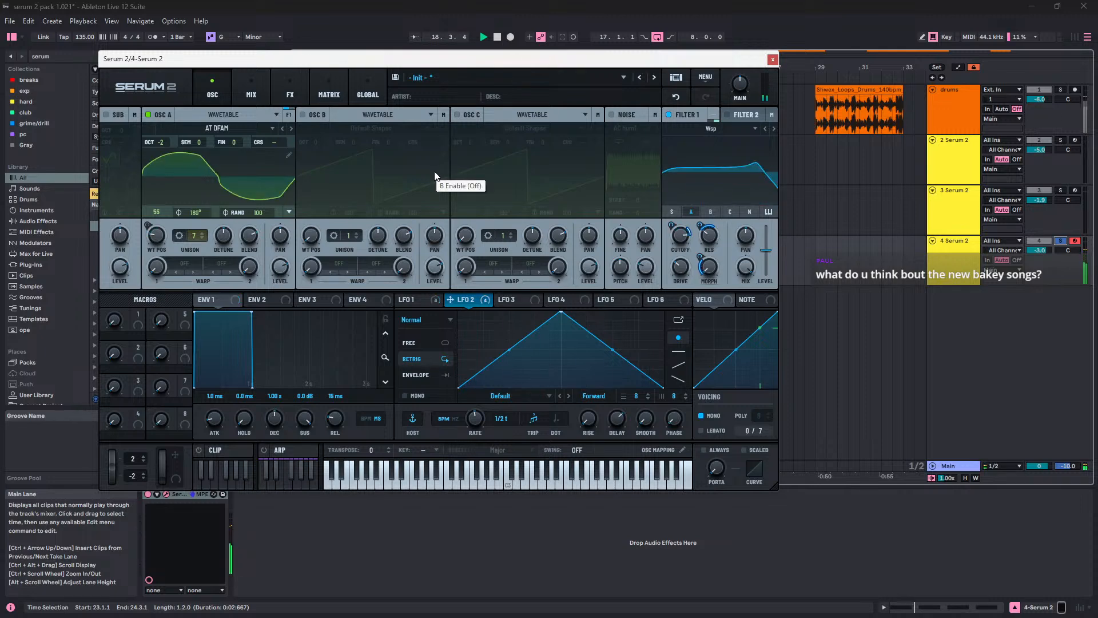
pyautogui.click(107, 114)
pyautogui.click(134, 114)
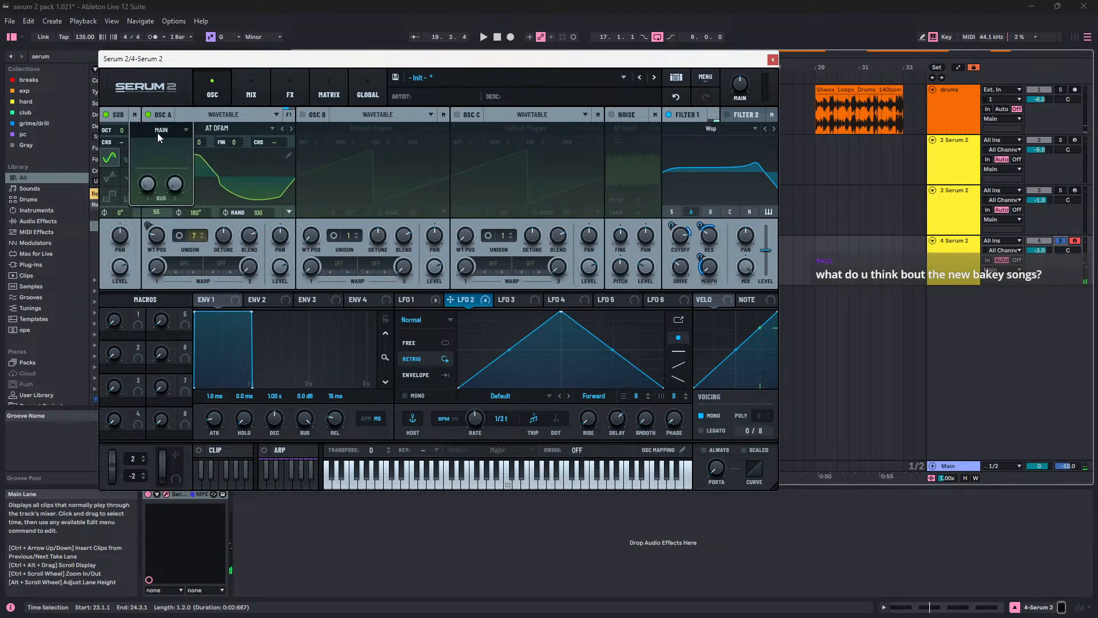
pyautogui.click(164, 139)
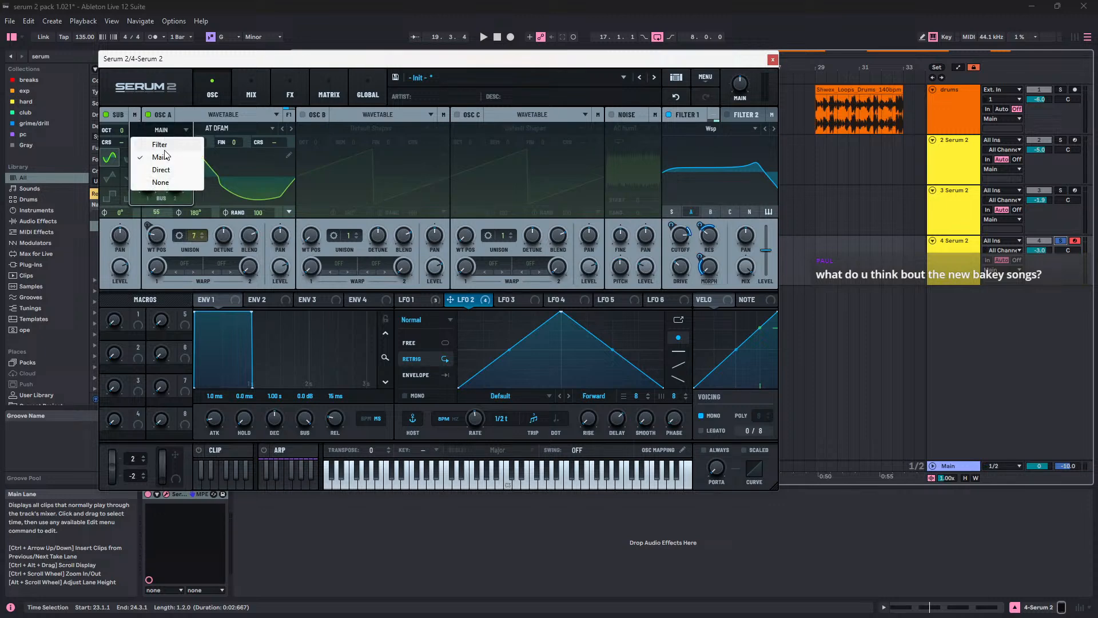
pyautogui.click(167, 181)
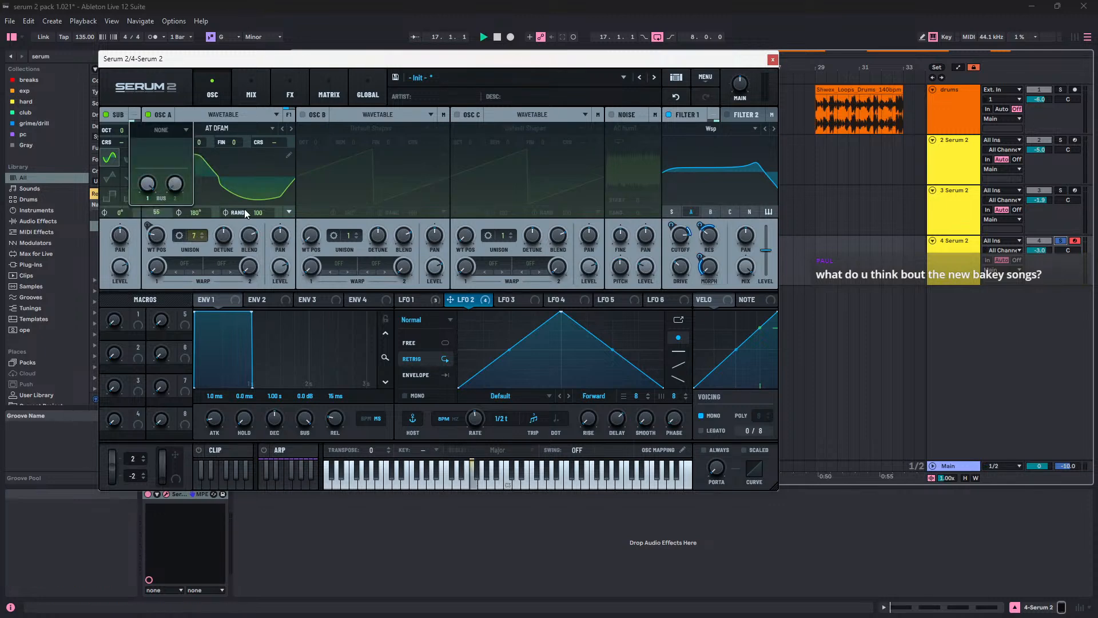
# Step: Set the sub oscillator's octave to -2 during playback and check its routing in the mixer
pyautogui.press('space')
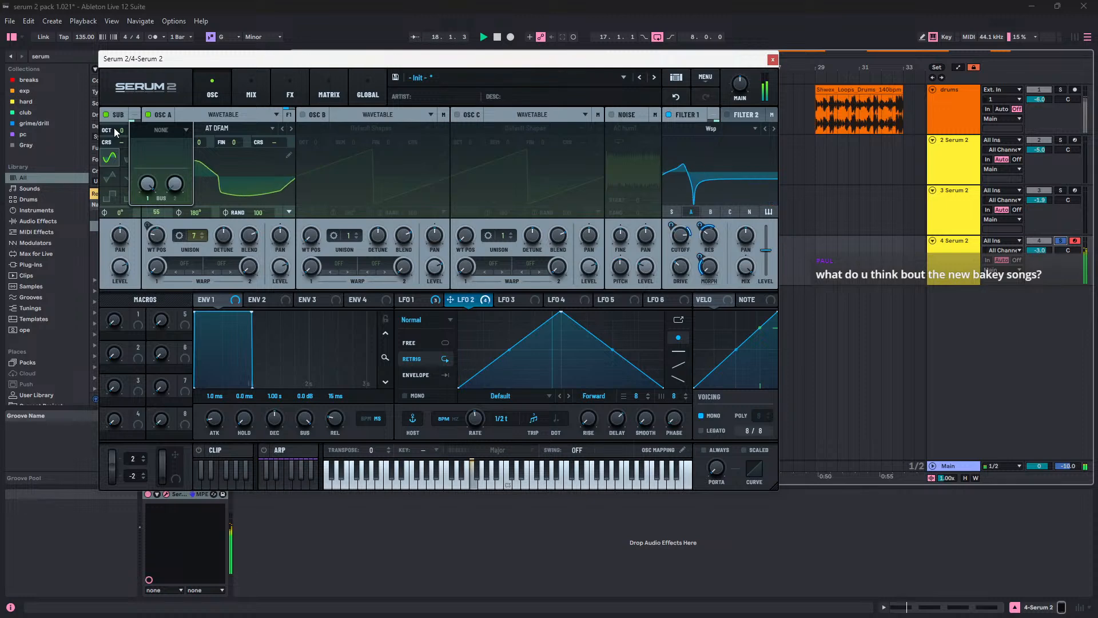
pyautogui.moveTo(121, 130)
pyautogui.mouseDown()
pyautogui.moveTo(120, 149)
pyautogui.moveTo(125, 128)
pyautogui.mouseUp()
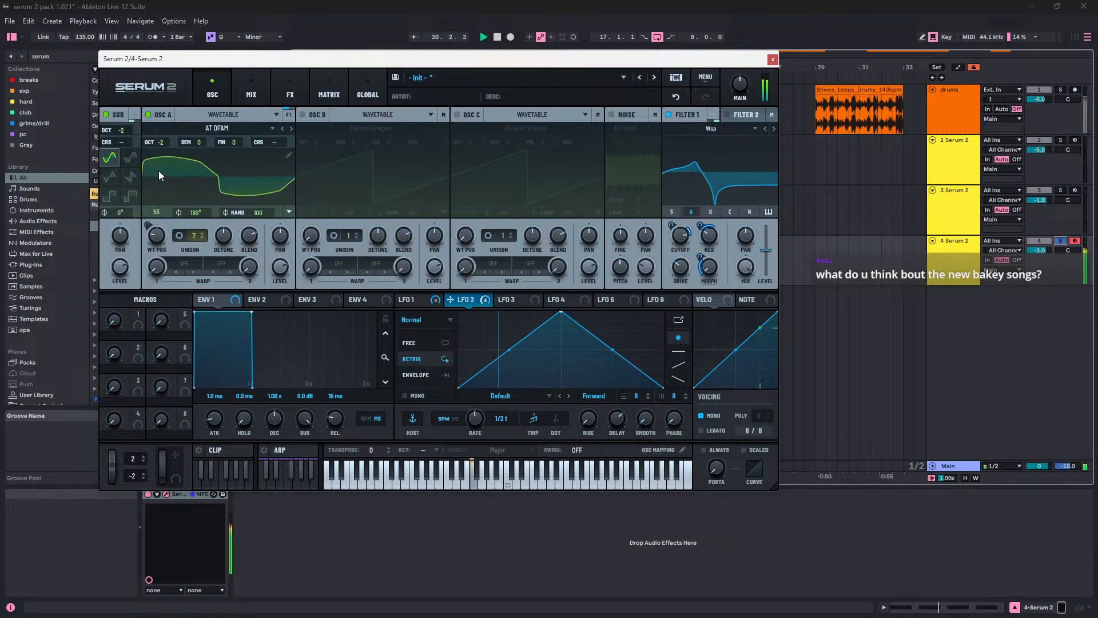
pyautogui.click(252, 90)
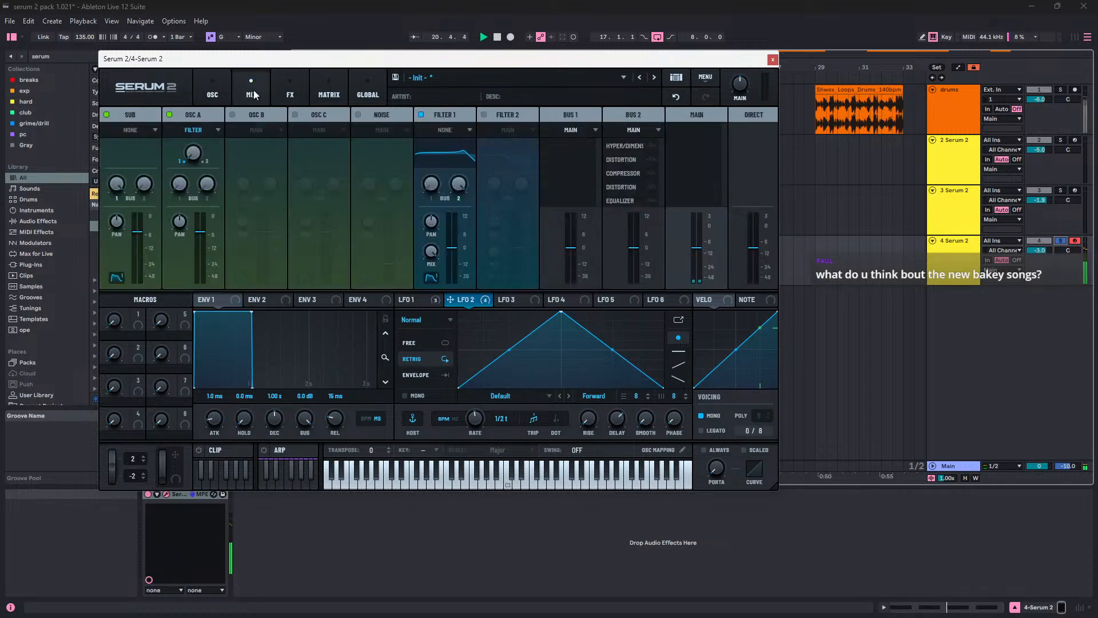
# Step: Add a Splitter L/H at the end of the Bus 2 effects chain and set its crossover frequency to 100
pyautogui.click(290, 88)
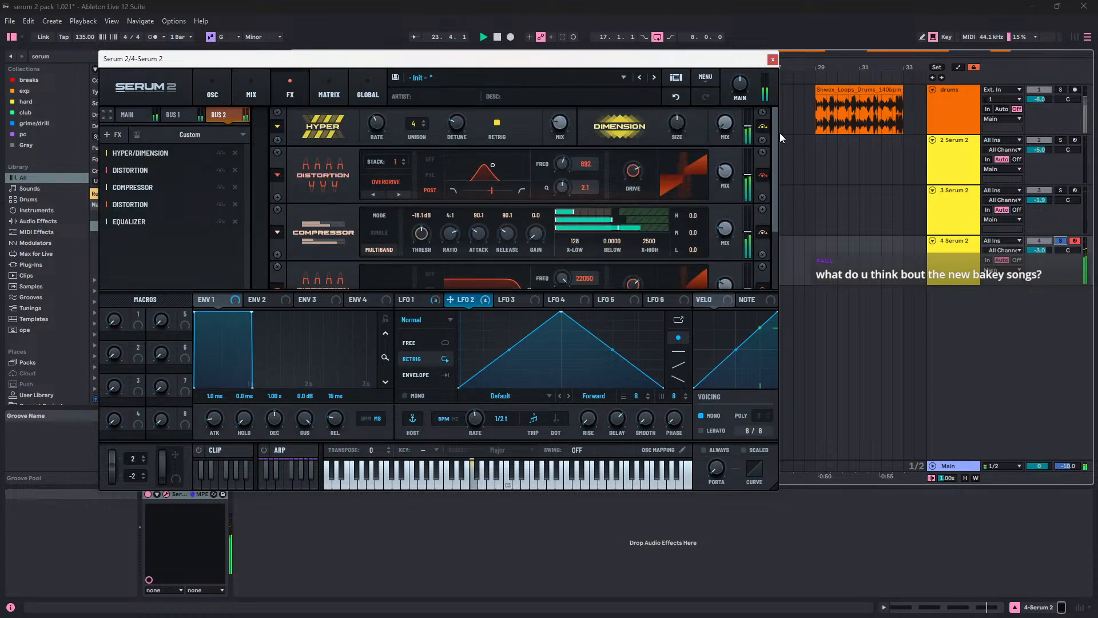
pyautogui.scroll(-3, 777, 143)
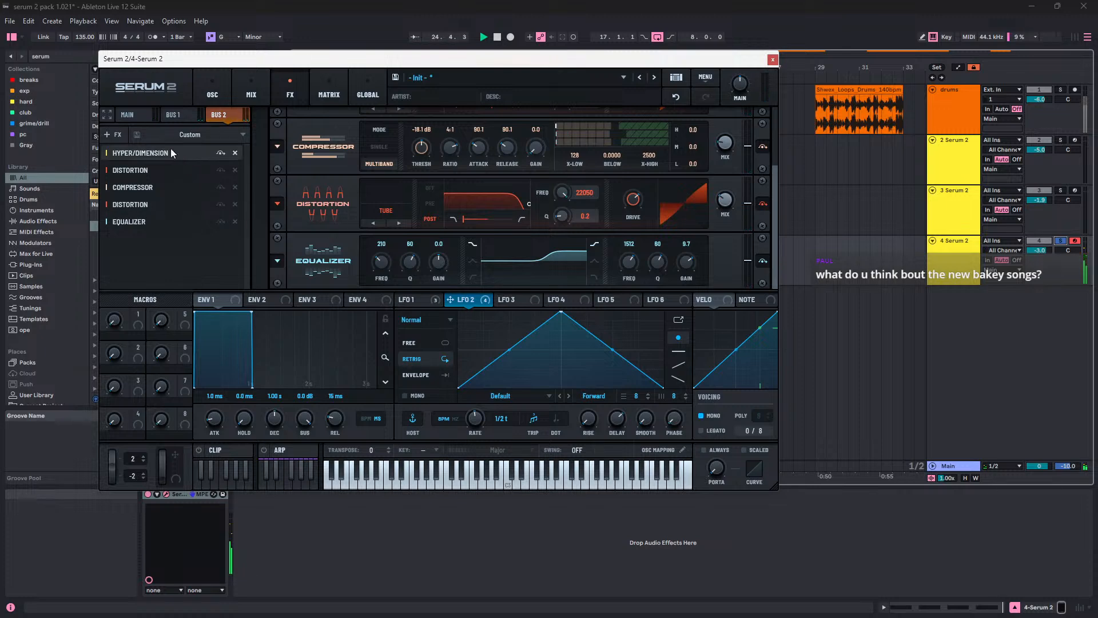
pyautogui.click(110, 136)
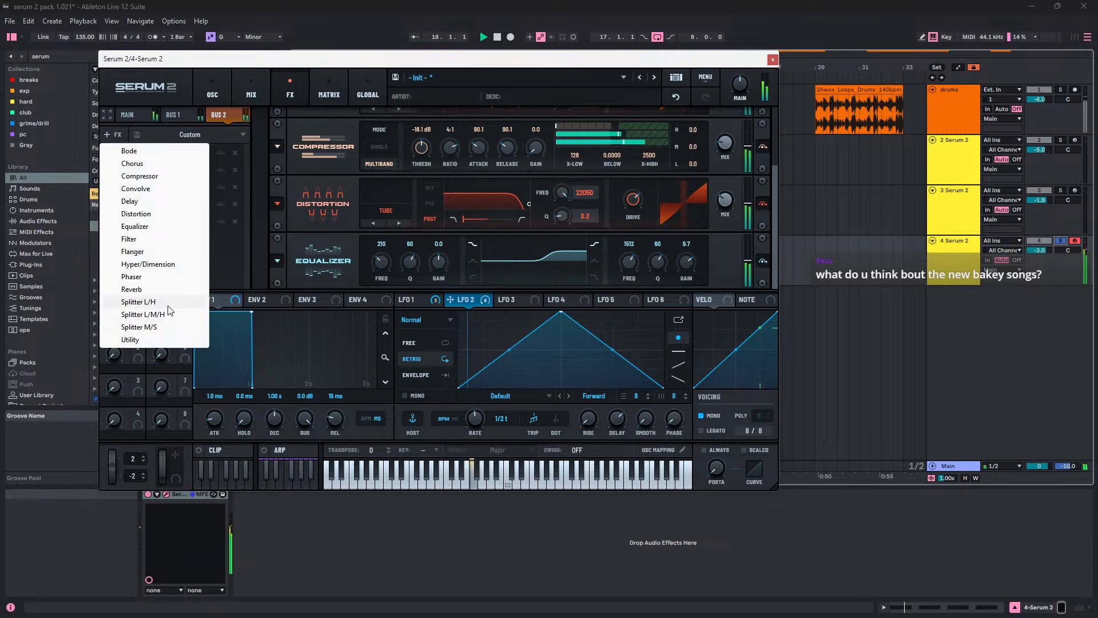
pyautogui.click(169, 307)
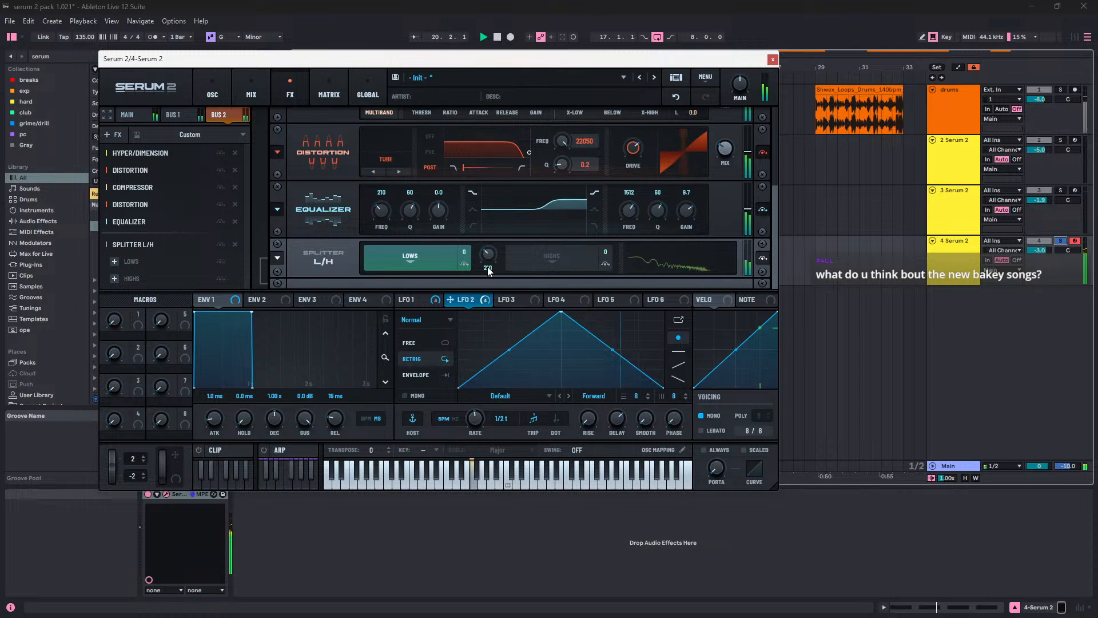
pyautogui.moveTo(486, 260); pyautogui.dragTo(489, 269)
pyautogui.doubleClick(487, 255)
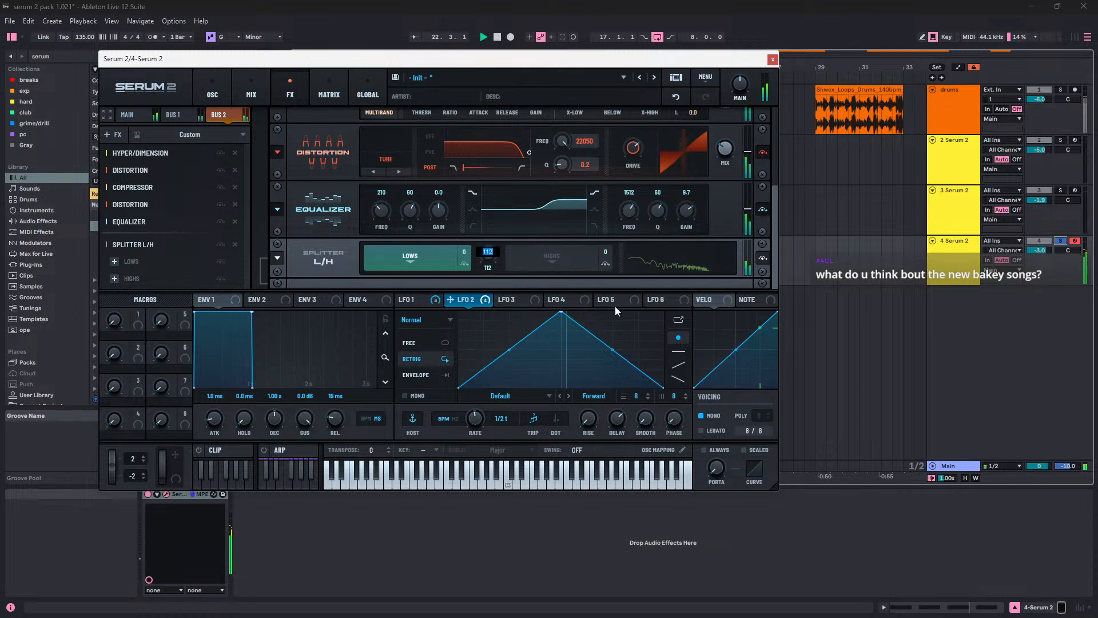
pyautogui.write('100')
pyautogui.press('Return')
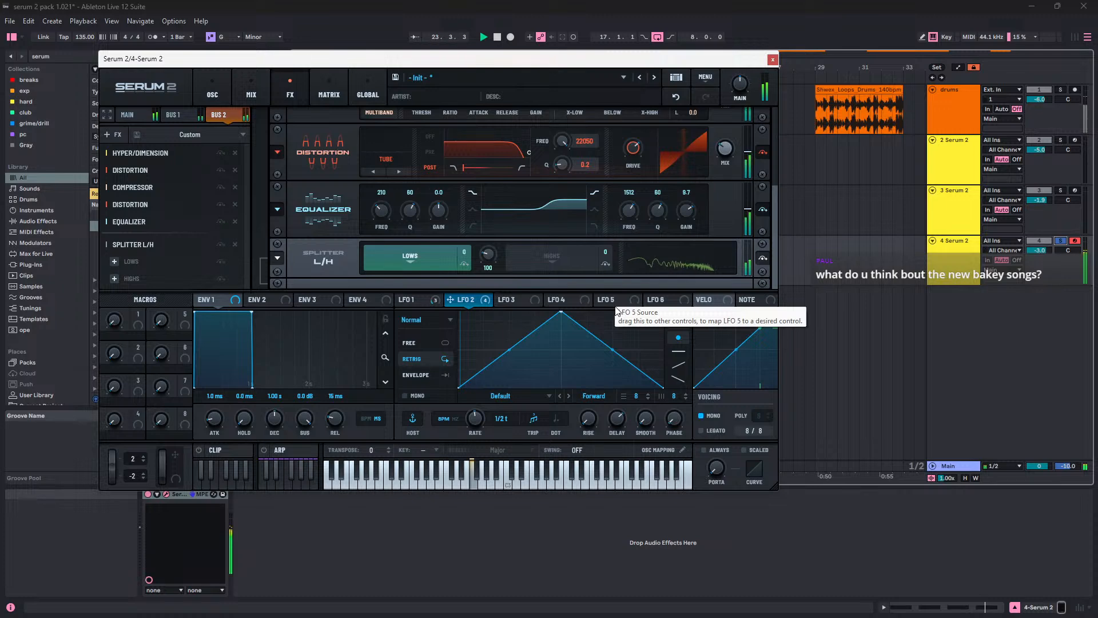
# Step: Add a Utility to the Lows band of the Bus 2 splitter
pyautogui.click(550, 253)
pyautogui.click(417, 259)
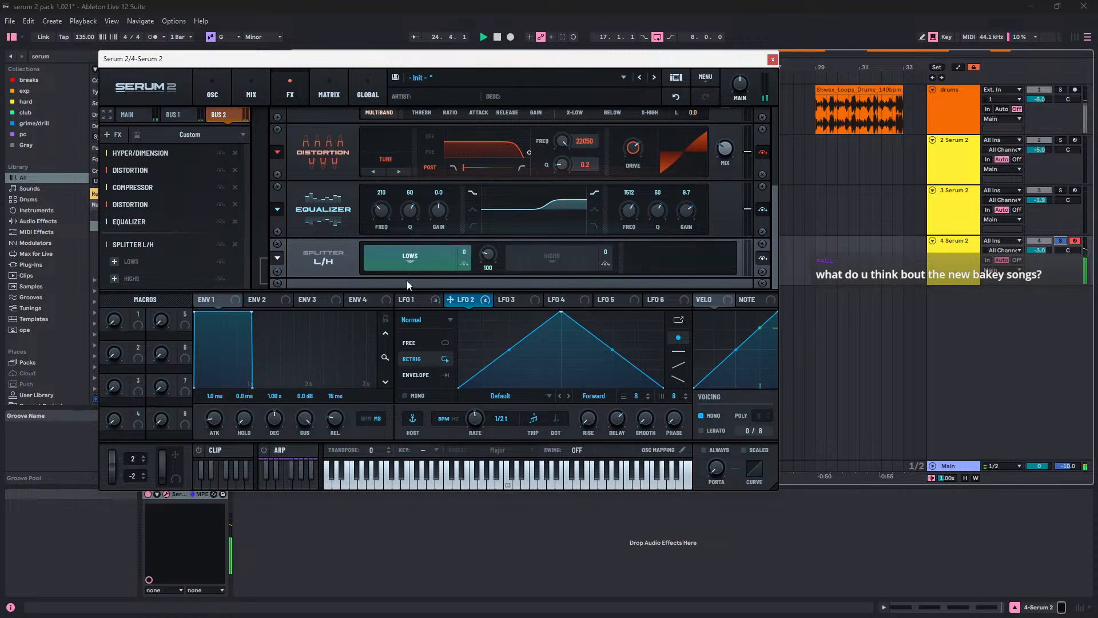
pyautogui.click(114, 261)
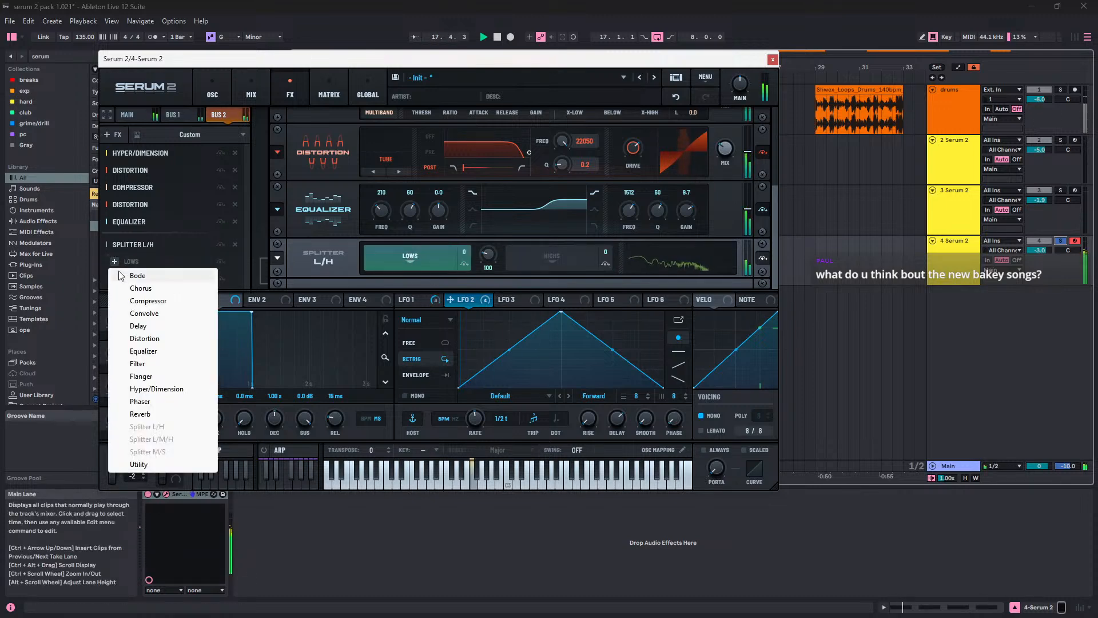
pyautogui.click(143, 442)
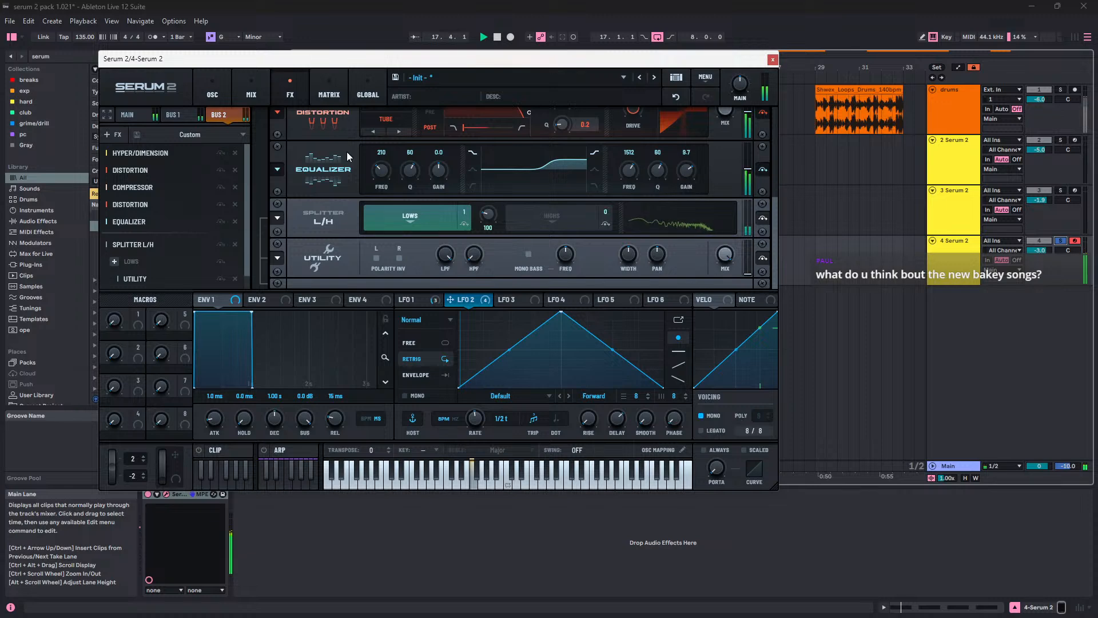
# Step: Check the Bus 1 and Bus 2 effects chains, and switch off oscillator A to hear the sub alone
pyautogui.click(178, 116)
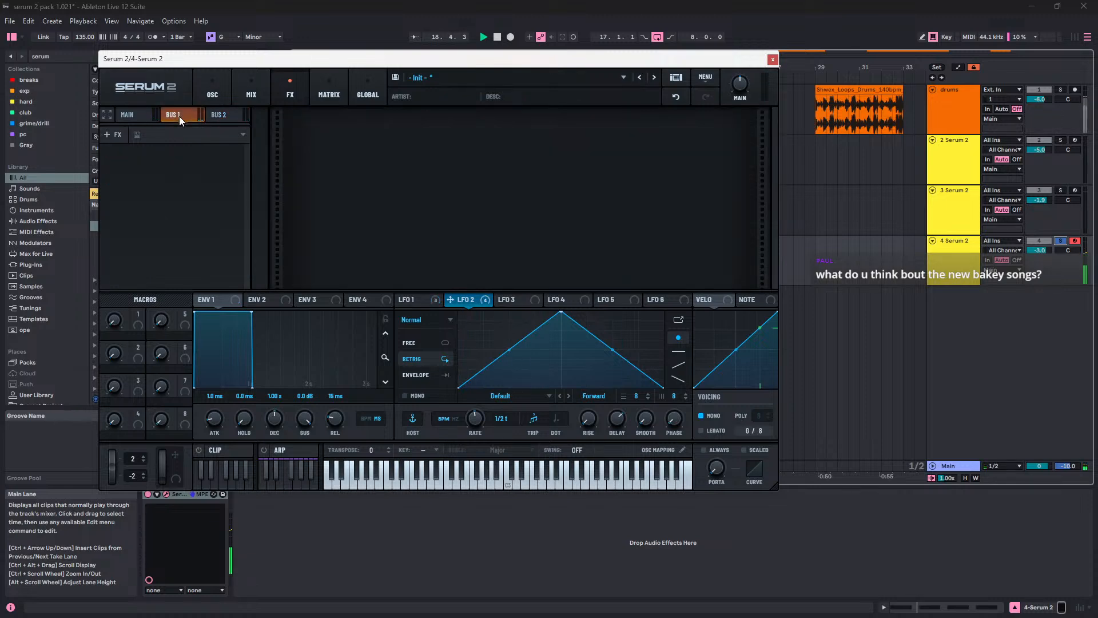
pyautogui.click(218, 117)
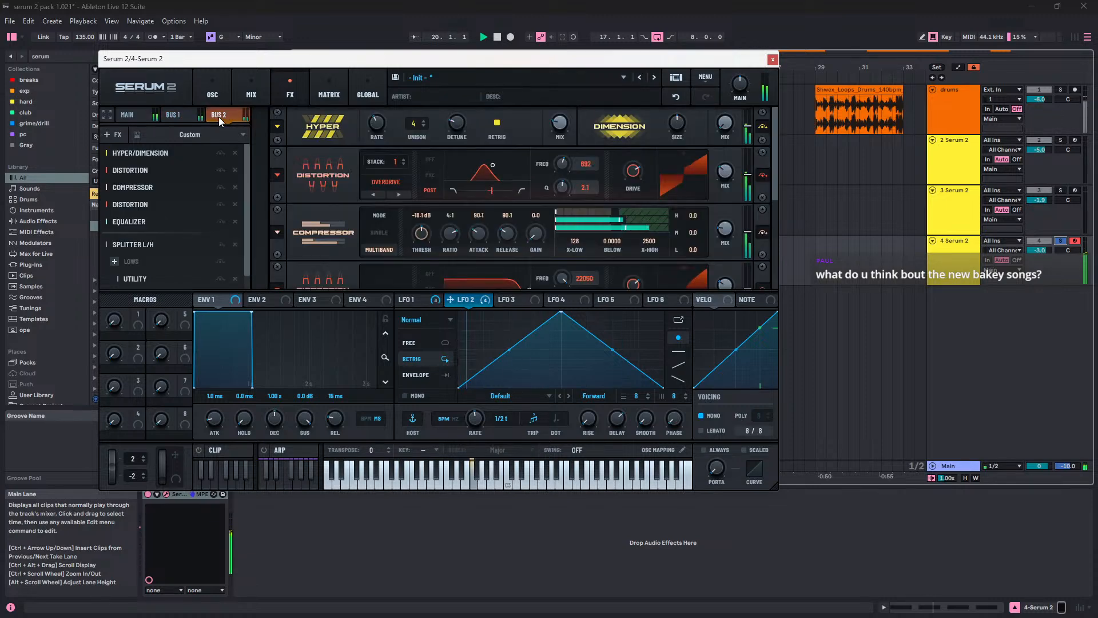
pyautogui.rightClick(217, 118)
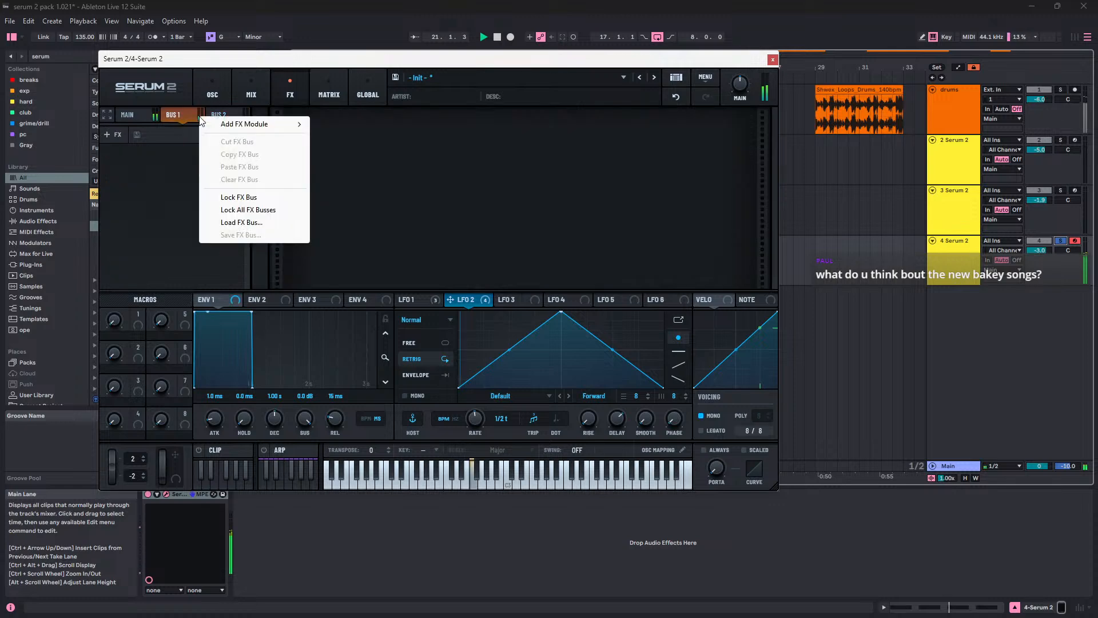
pyautogui.click(221, 90)
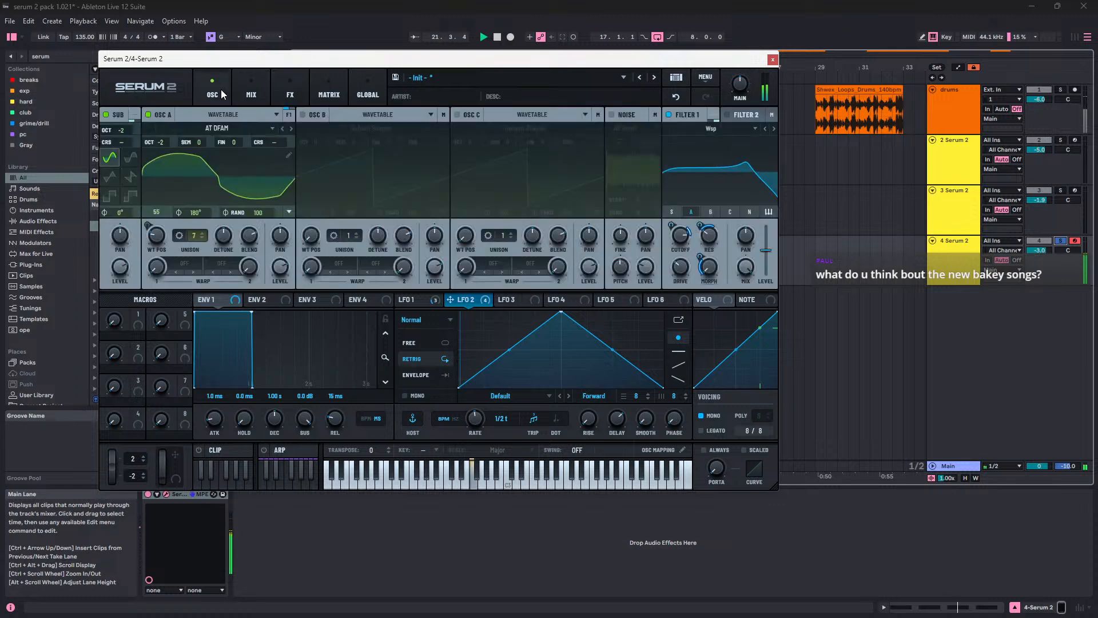
pyautogui.click(147, 115)
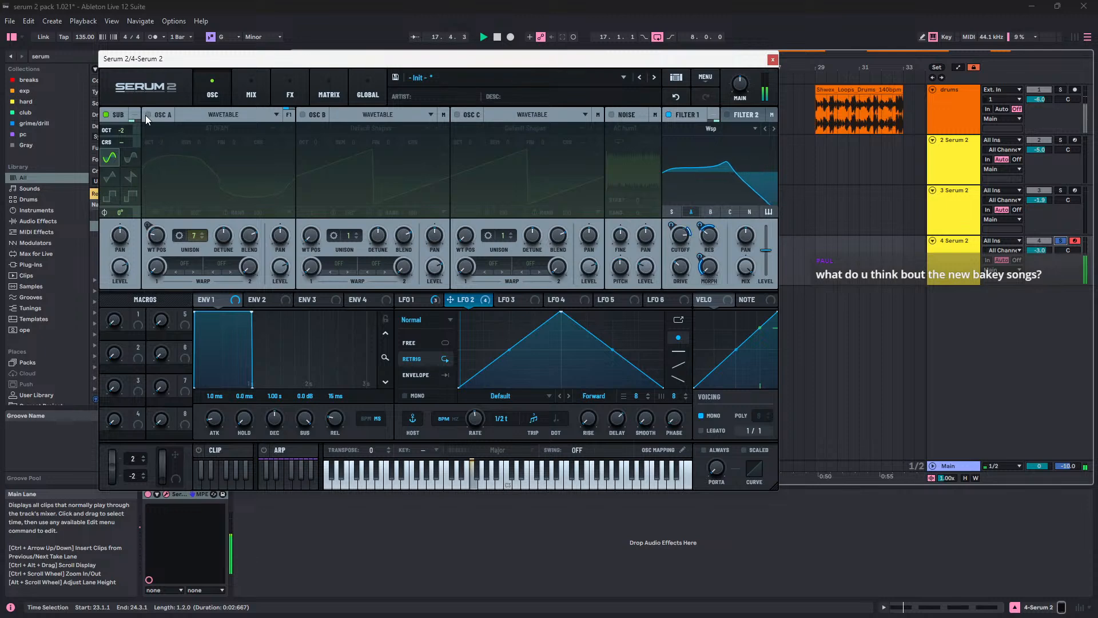
# Step: Try a Utility and then a Reverb on Bus 1, removing each one
pyautogui.click(237, 90)
pyautogui.click(321, 86)
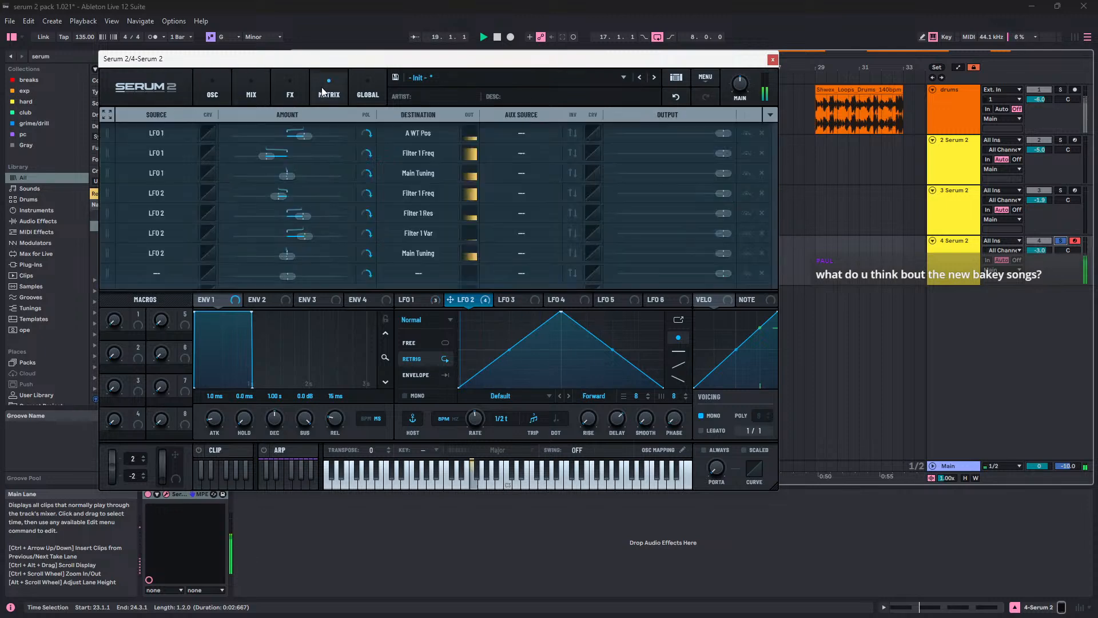
pyautogui.click(296, 87)
pyautogui.click(109, 136)
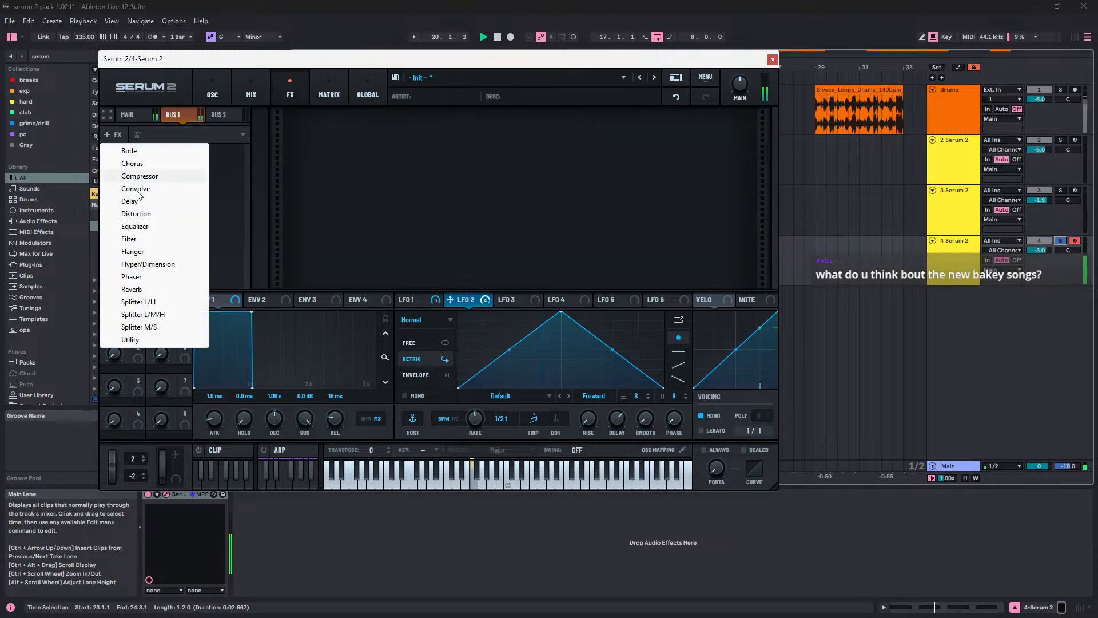
pyautogui.click(171, 340)
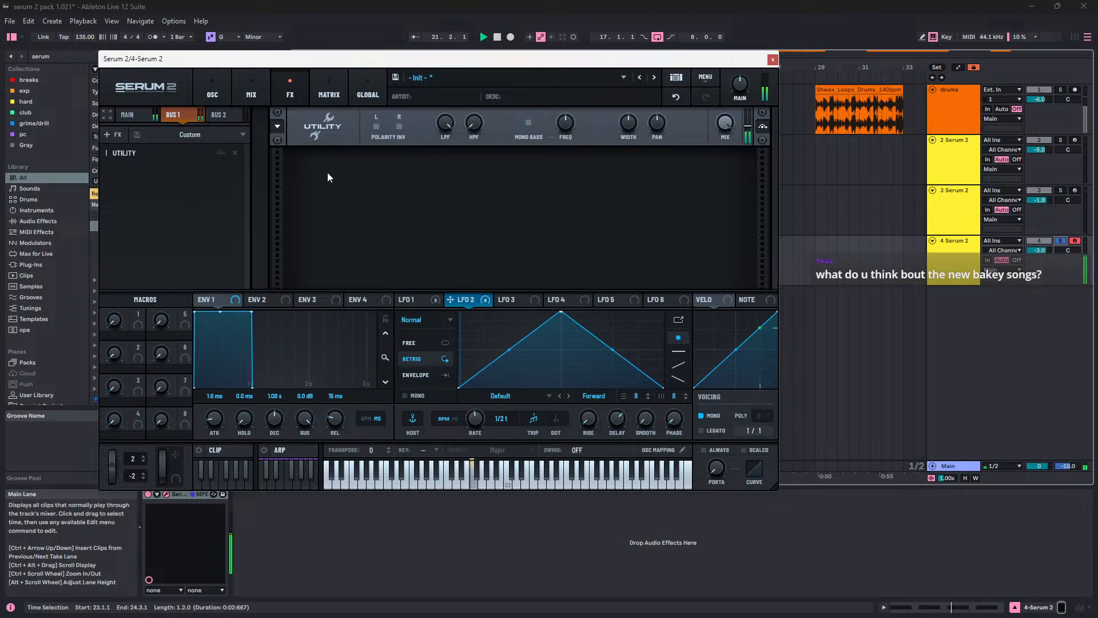
pyautogui.click(235, 153)
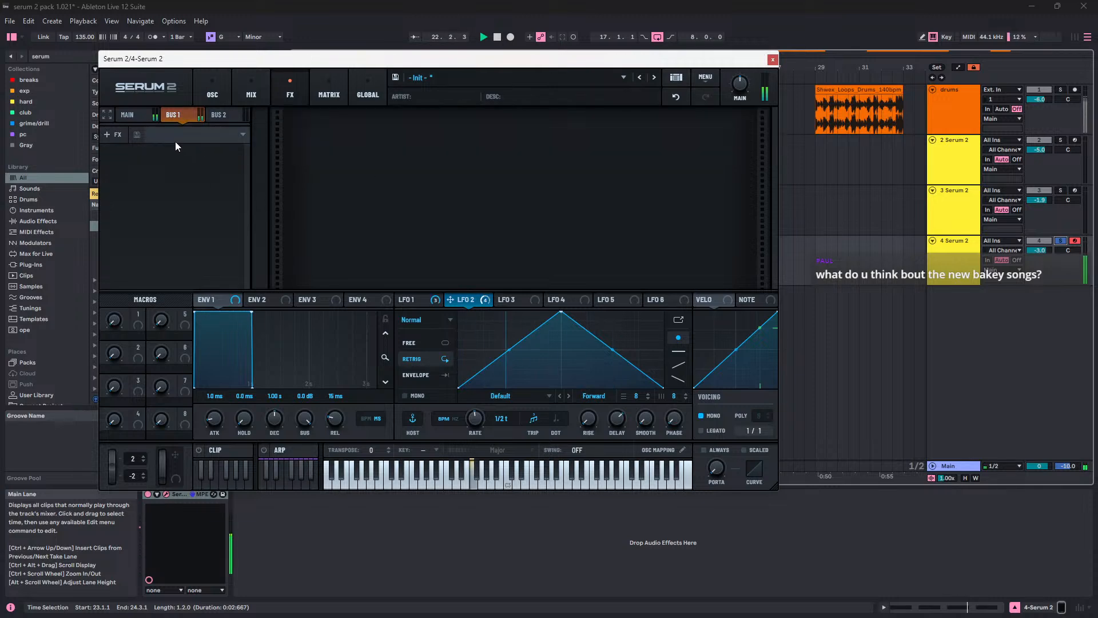
pyautogui.click(114, 135)
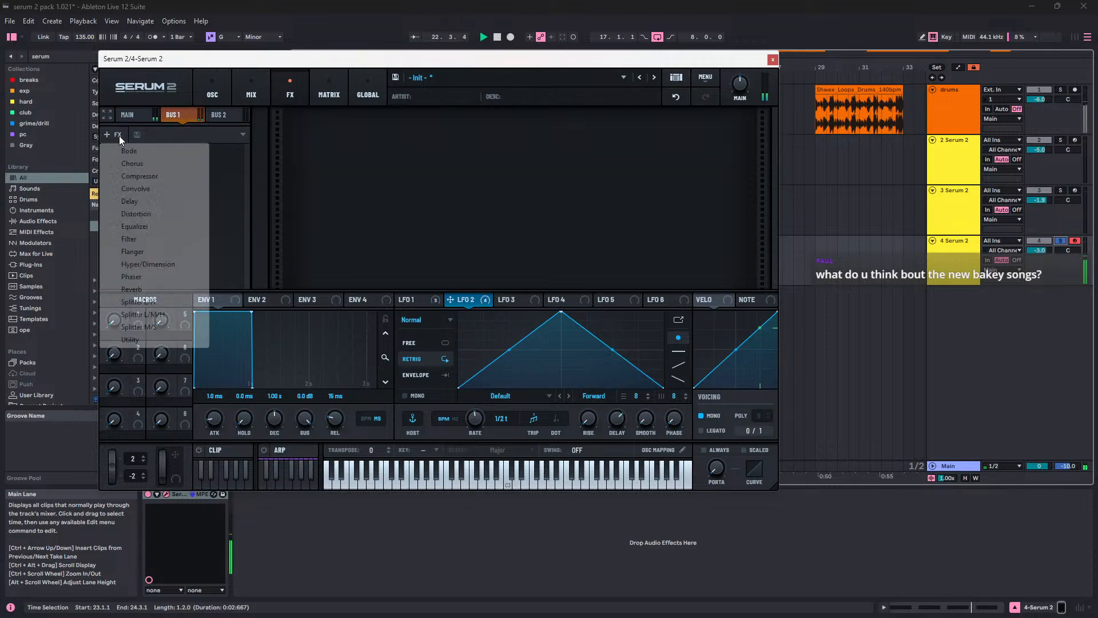
pyautogui.click(154, 293)
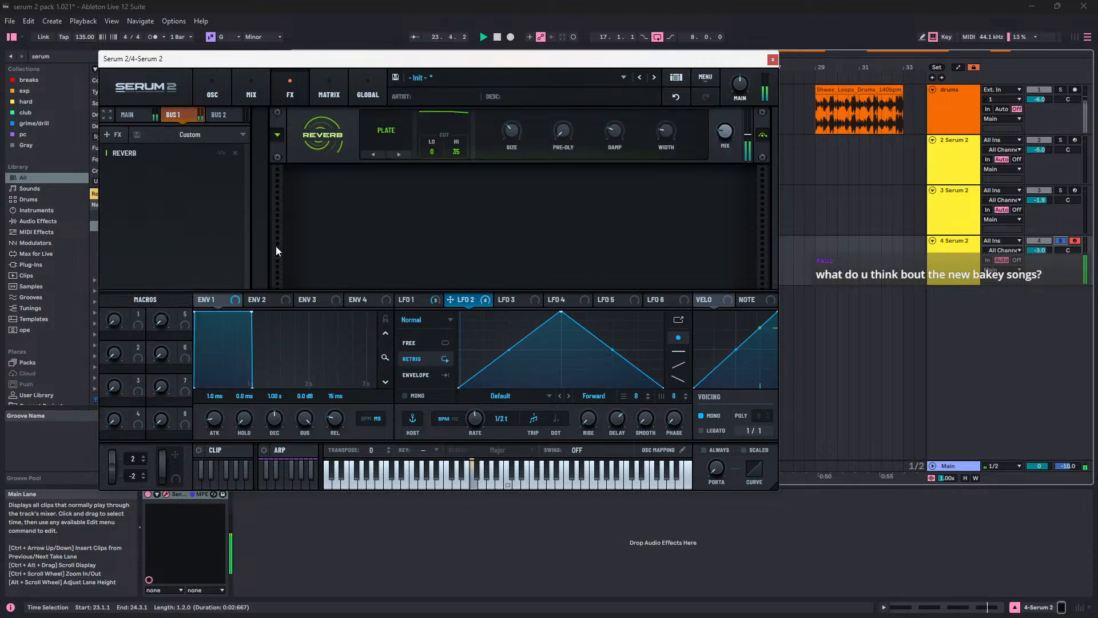
pyautogui.click(234, 152)
# Step: Add a Splitter L/H to Bus 1 and set its crossover frequency to 100
pyautogui.click(109, 134)
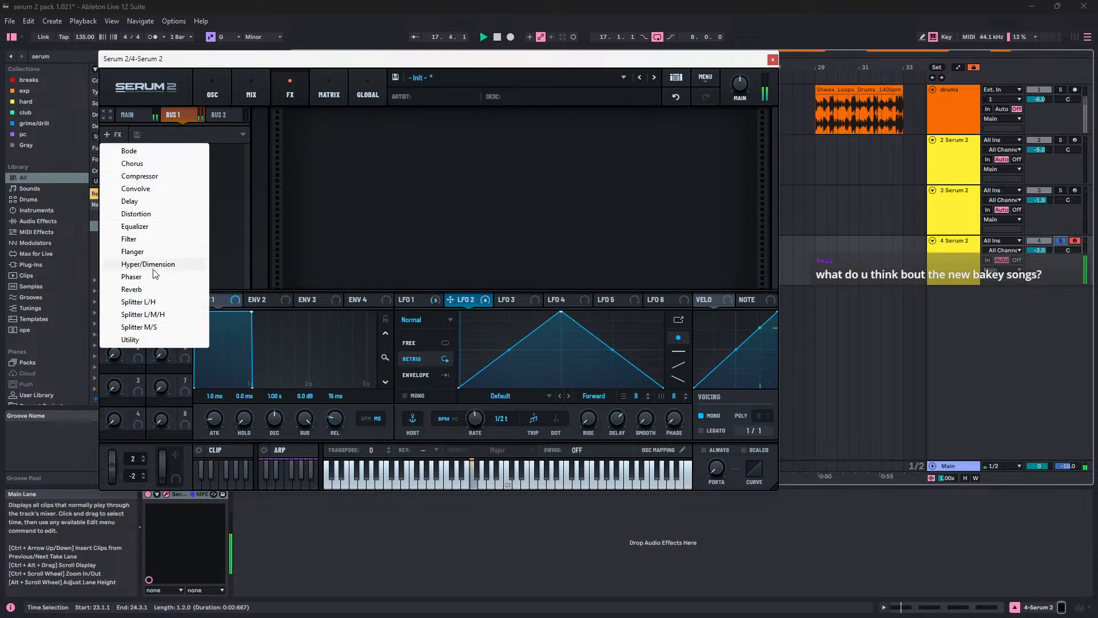
pyautogui.click(151, 303)
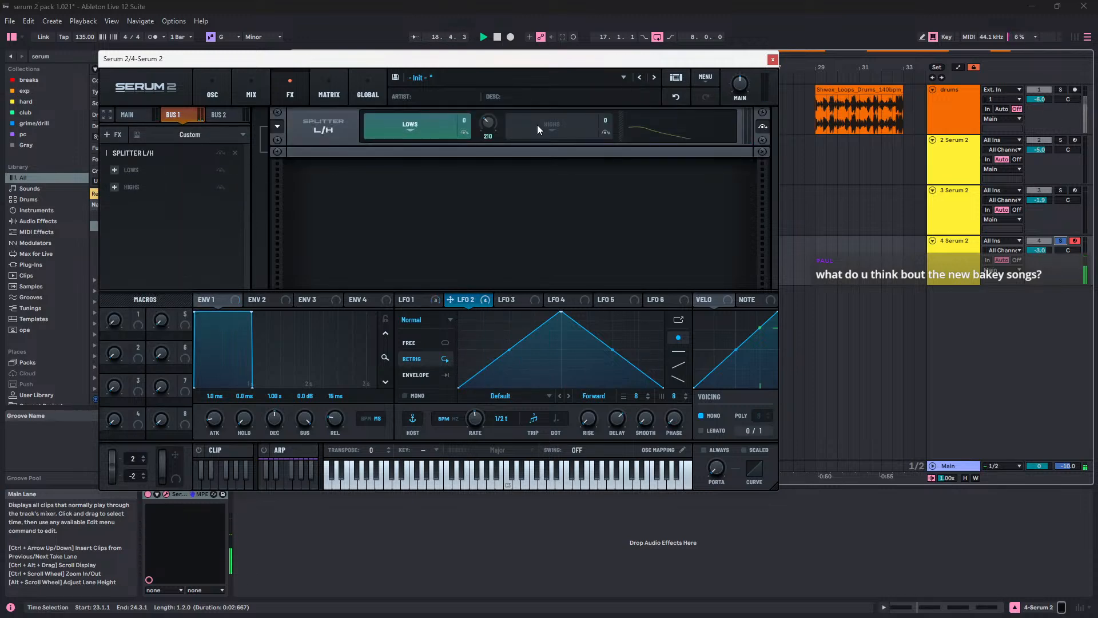
pyautogui.moveTo(483, 124); pyautogui.dragTo(496, 134)
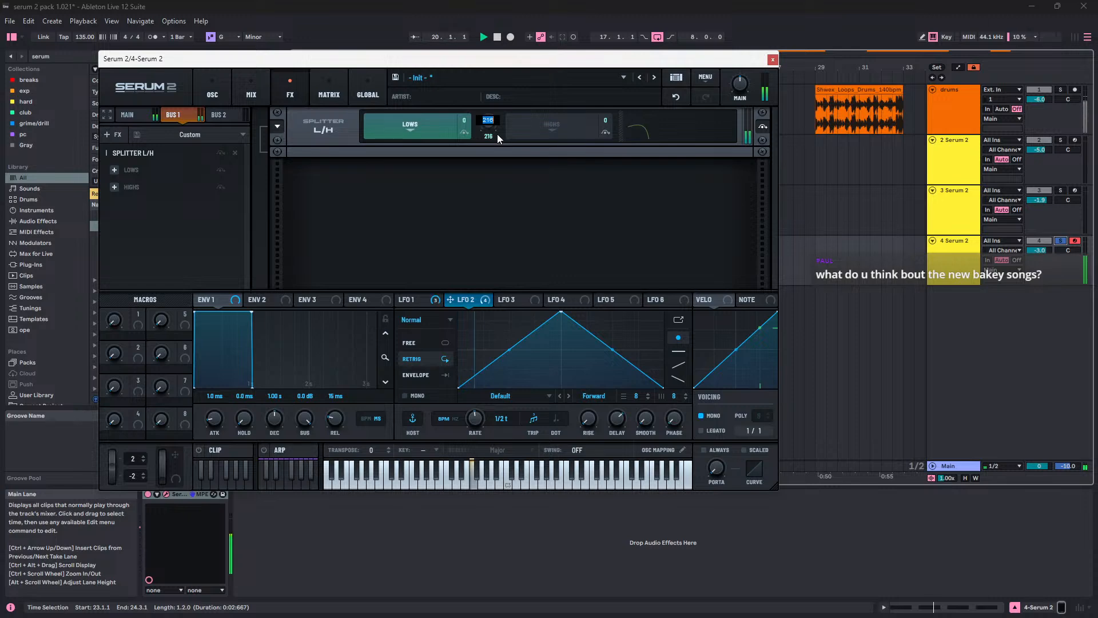
# Step: Add a Utility to the Highs band of the Bus 1 splitter
pyautogui.click(547, 135)
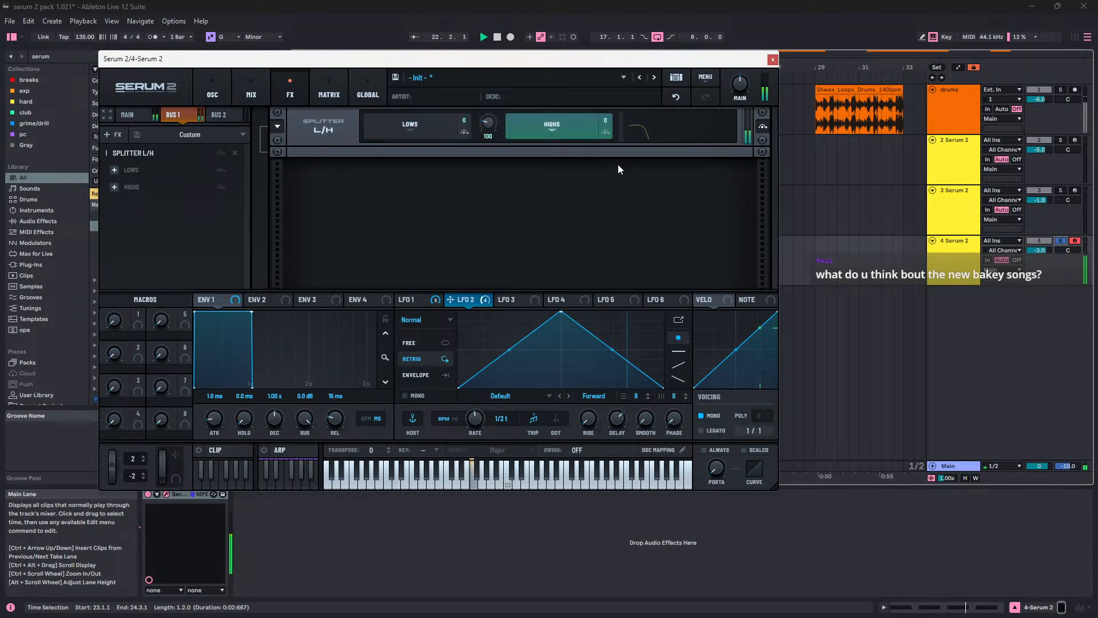
pyautogui.click(109, 195)
pyautogui.click(183, 392)
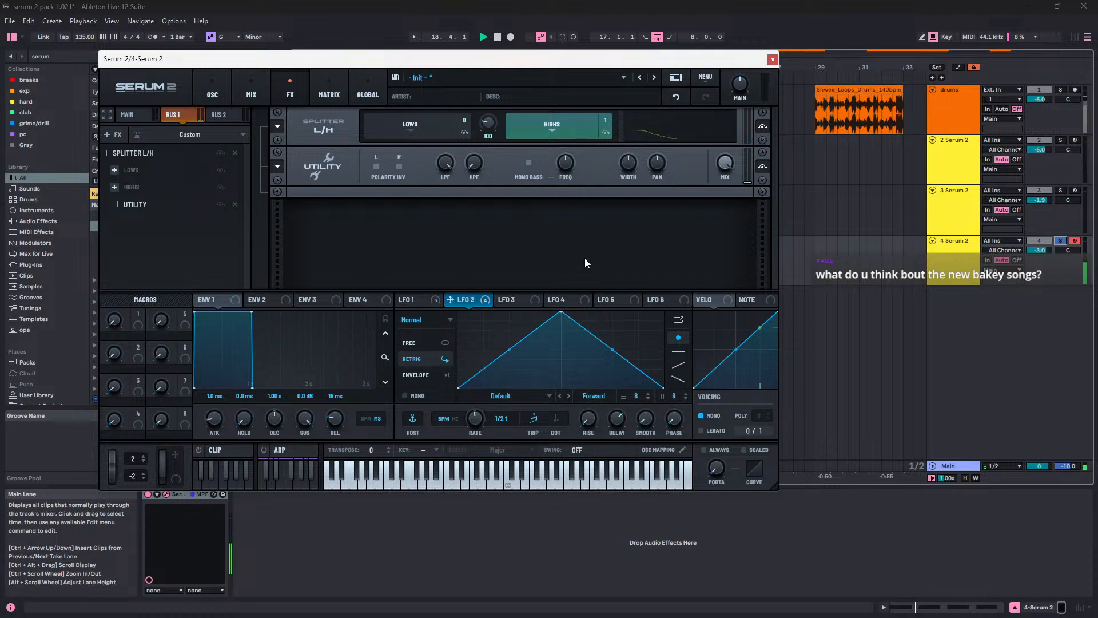
# Step: Return the Bus 1 splitter to its Lows band and add a Compressor after the splitter
pyautogui.click(435, 122)
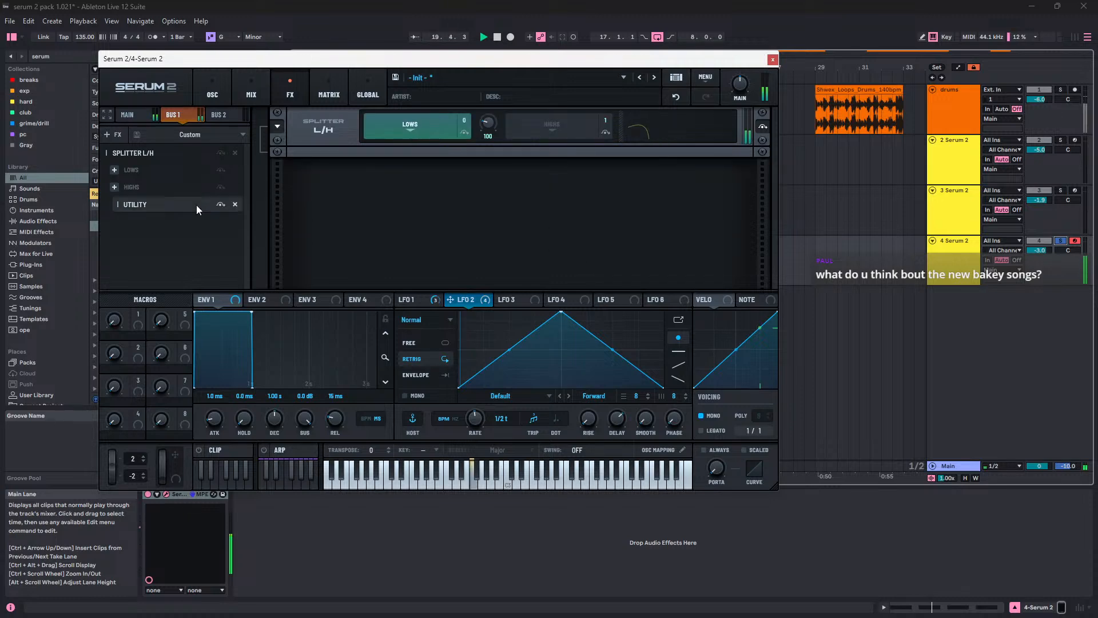
pyautogui.click(117, 135)
pyautogui.click(146, 176)
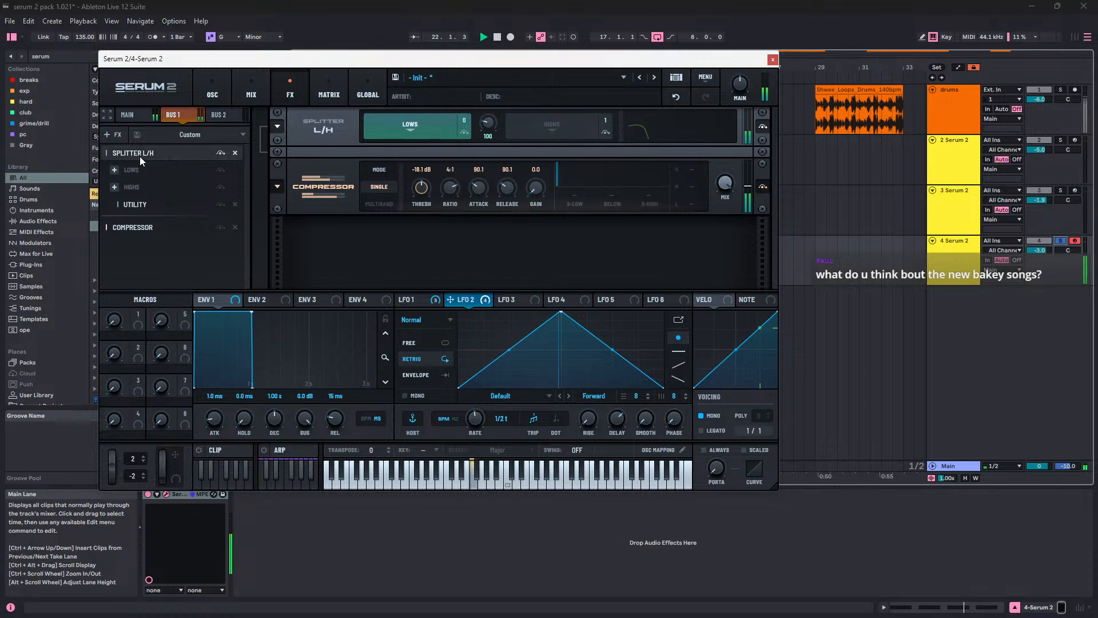
# Step: Move the Bus 1 Compressor ahead of the Splitter L/H and set its attack to 0.5
pyautogui.moveTo(144, 228); pyautogui.dragTo(167, 146)
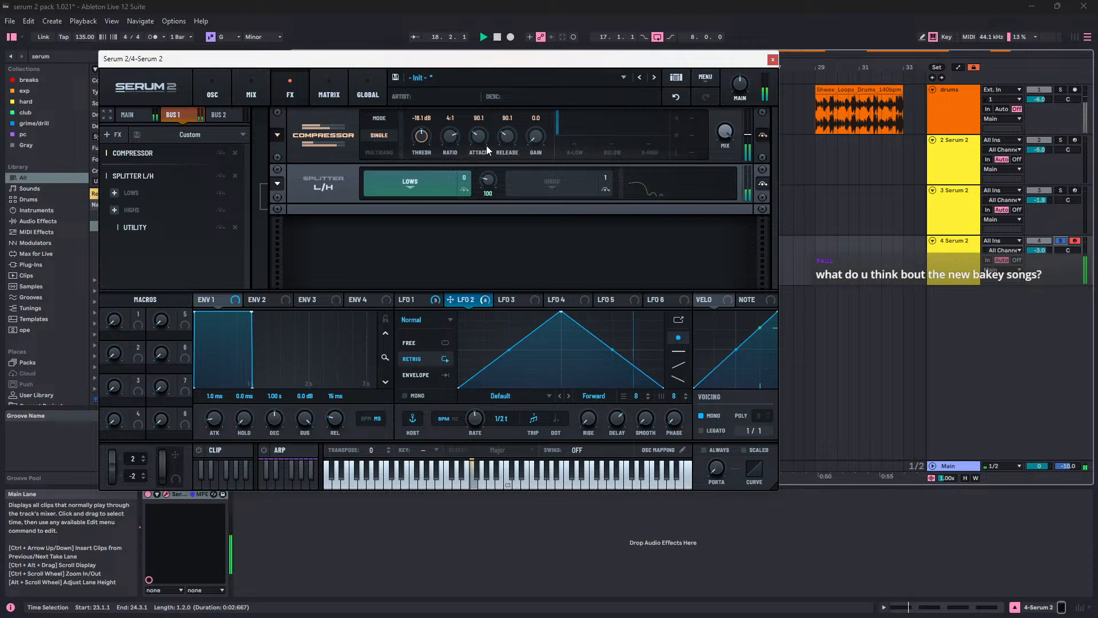
pyautogui.moveTo(479, 134); pyautogui.dragTo(484, 176)
pyautogui.moveTo(477, 137); pyautogui.dragTo(472, 140)
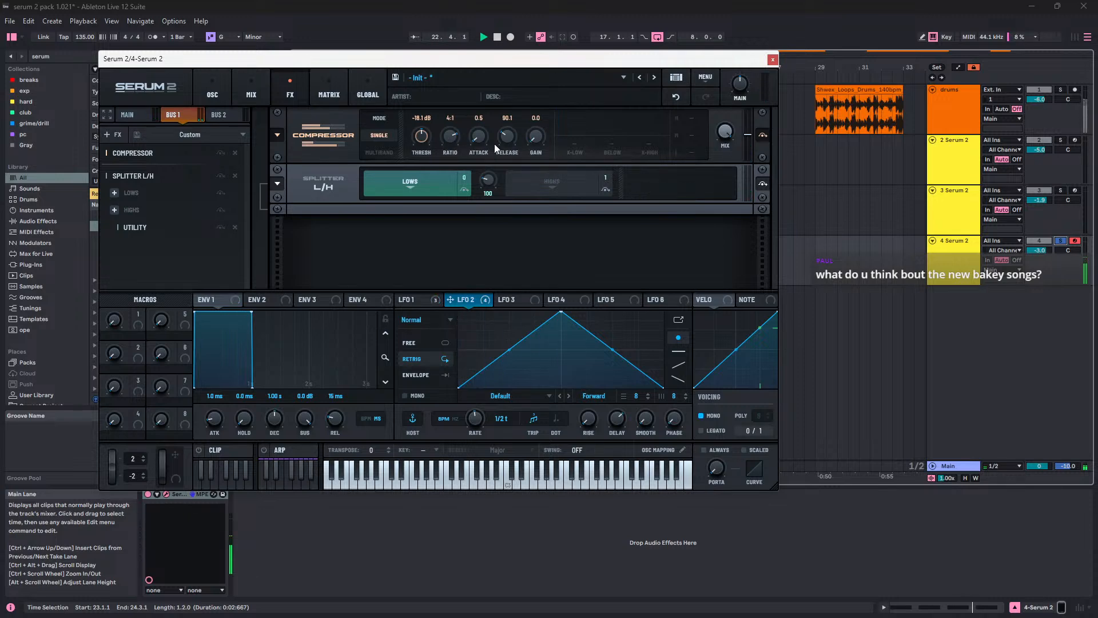
# Step: Turn oscillator A back on, audition the bass with the sub oscillator off and on, and review the mixer routing
pyautogui.click(216, 90)
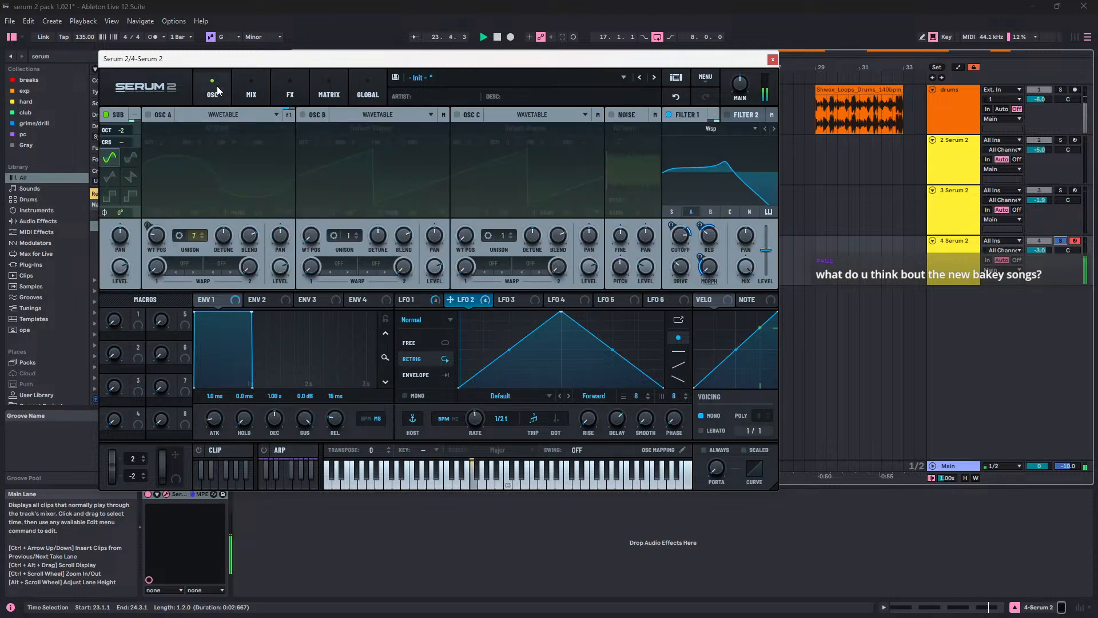
pyautogui.click(108, 111)
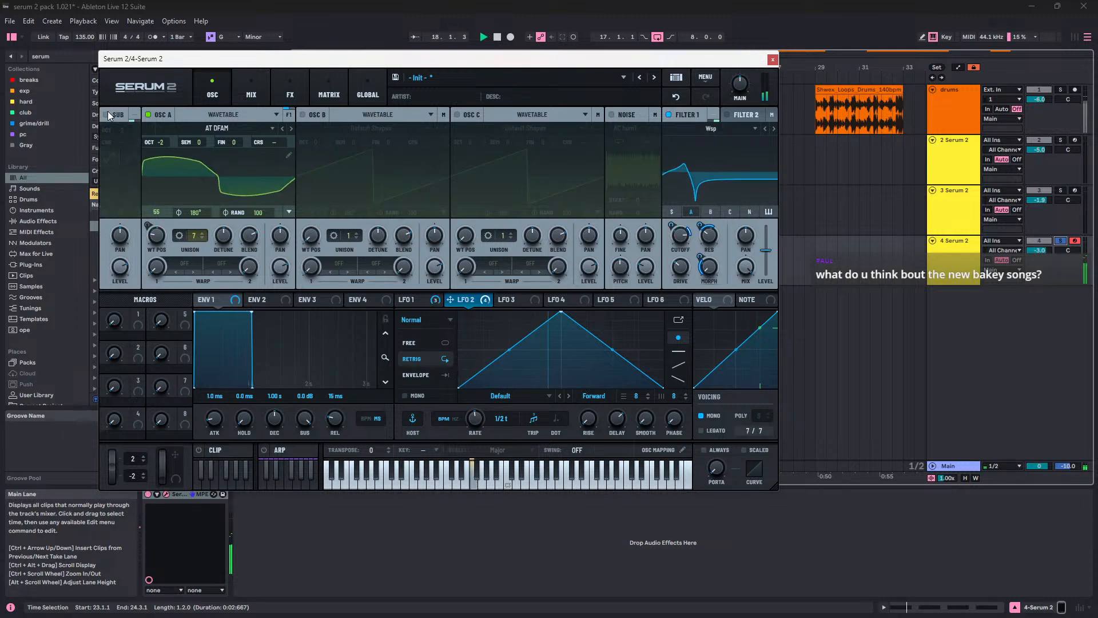
pyautogui.click(108, 111)
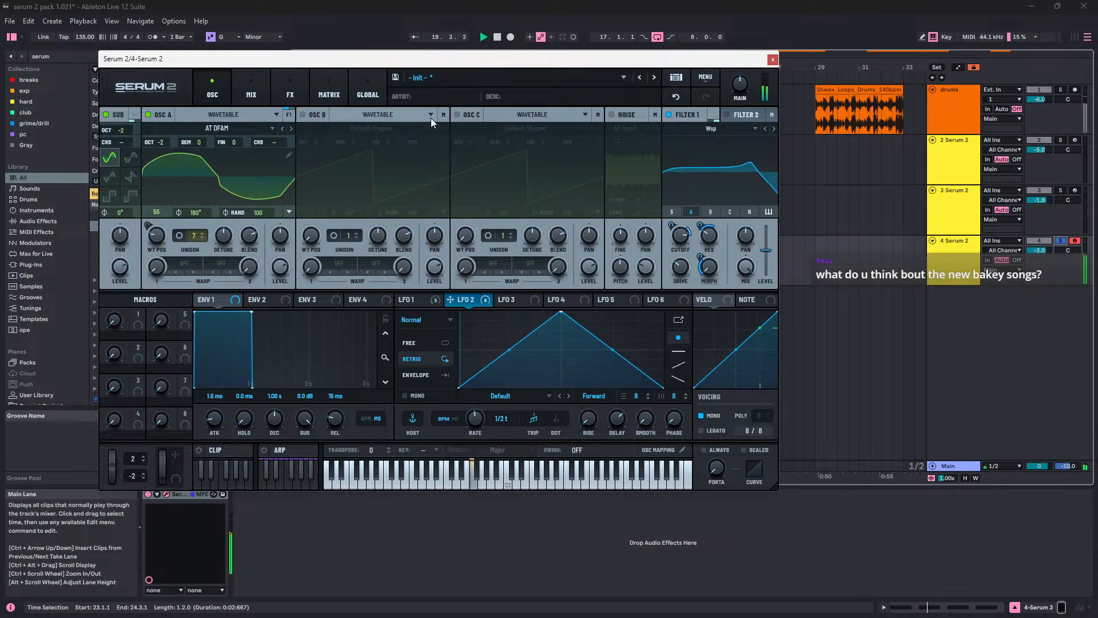
pyautogui.click(263, 94)
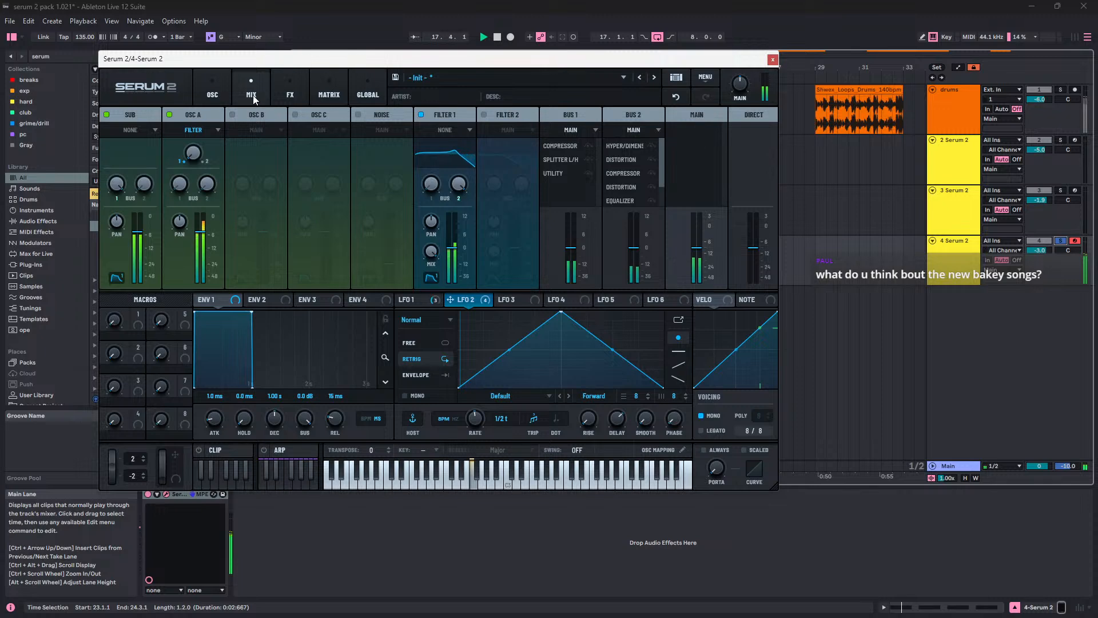
pyautogui.click(214, 89)
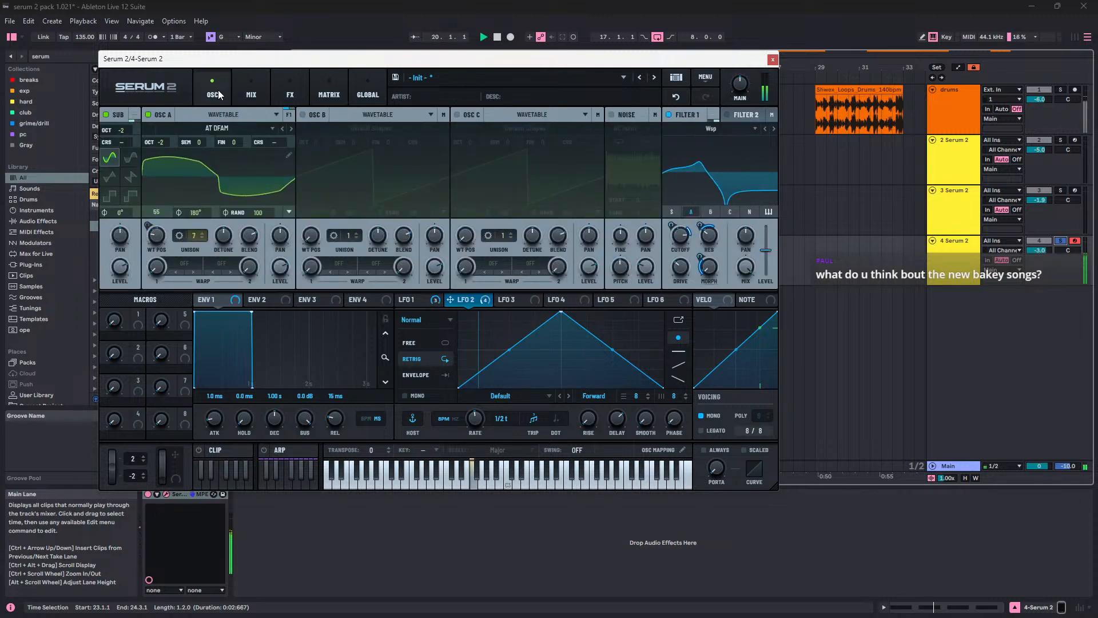
pyautogui.click(242, 88)
# Step: Add a Distortion to the Main effects rack in SoftClip mode with frequency 22050, Q 0.2 and 20% drive
pyautogui.click(280, 87)
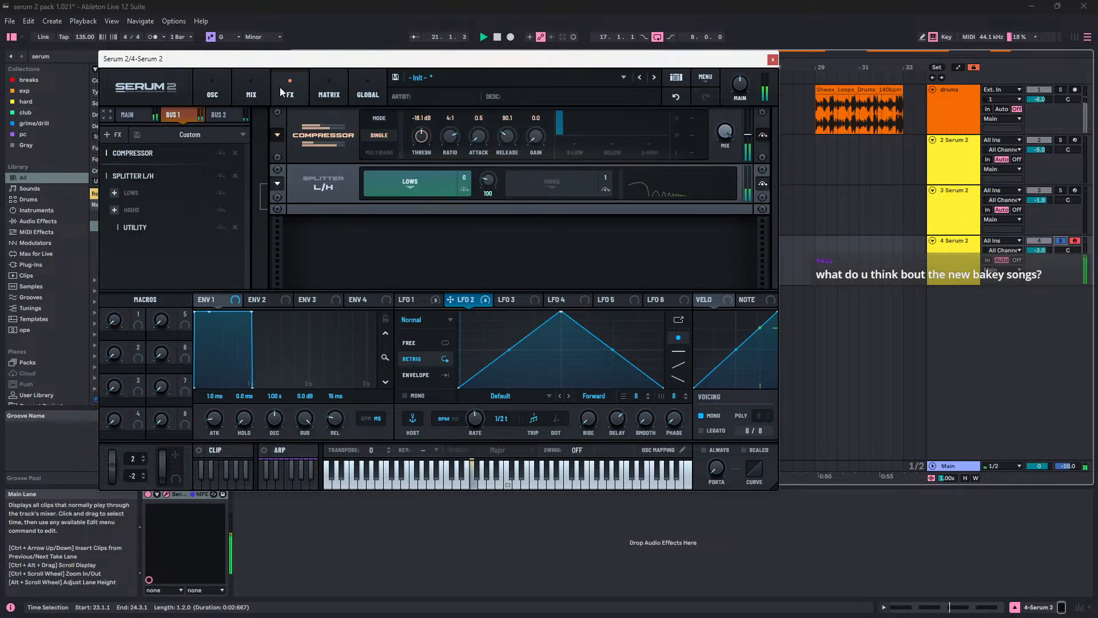
pyautogui.click(146, 115)
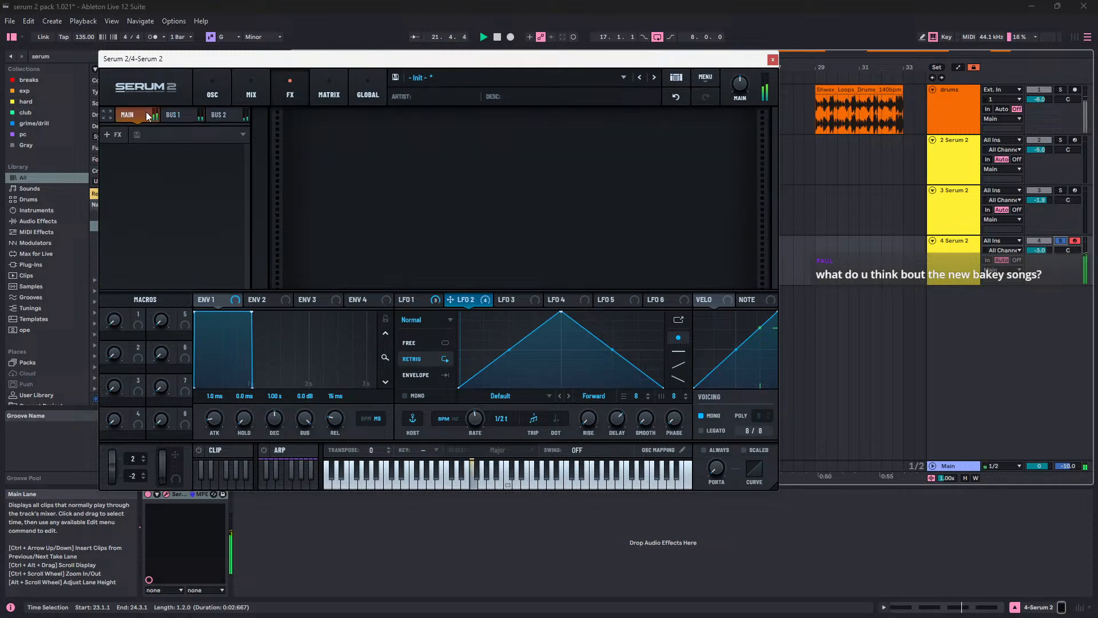
pyautogui.click(111, 142)
pyautogui.click(171, 211)
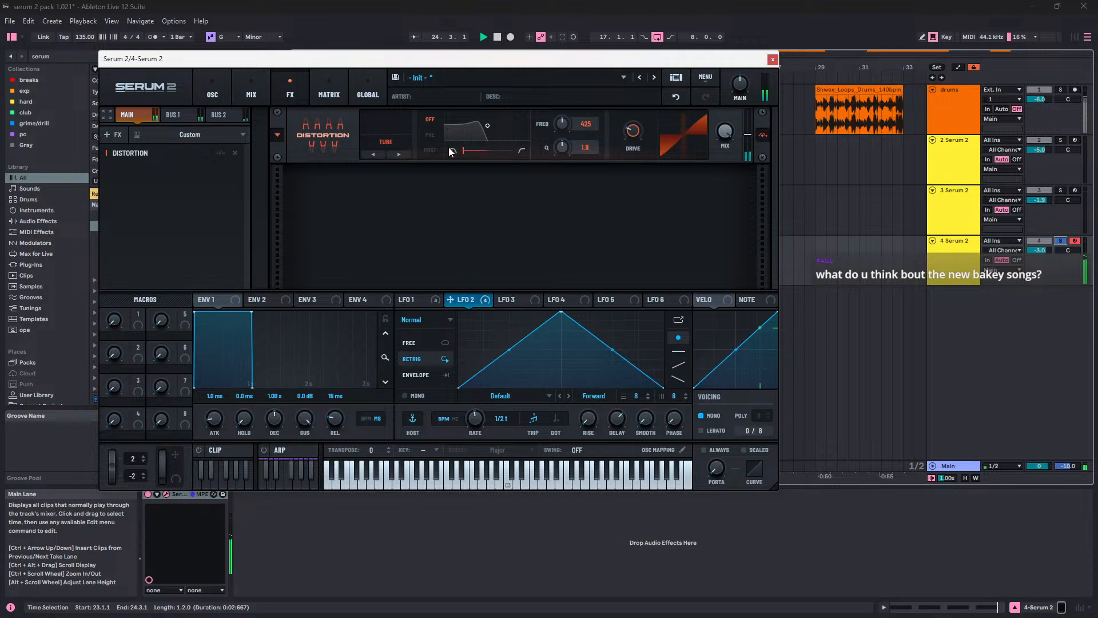
pyautogui.click(393, 141)
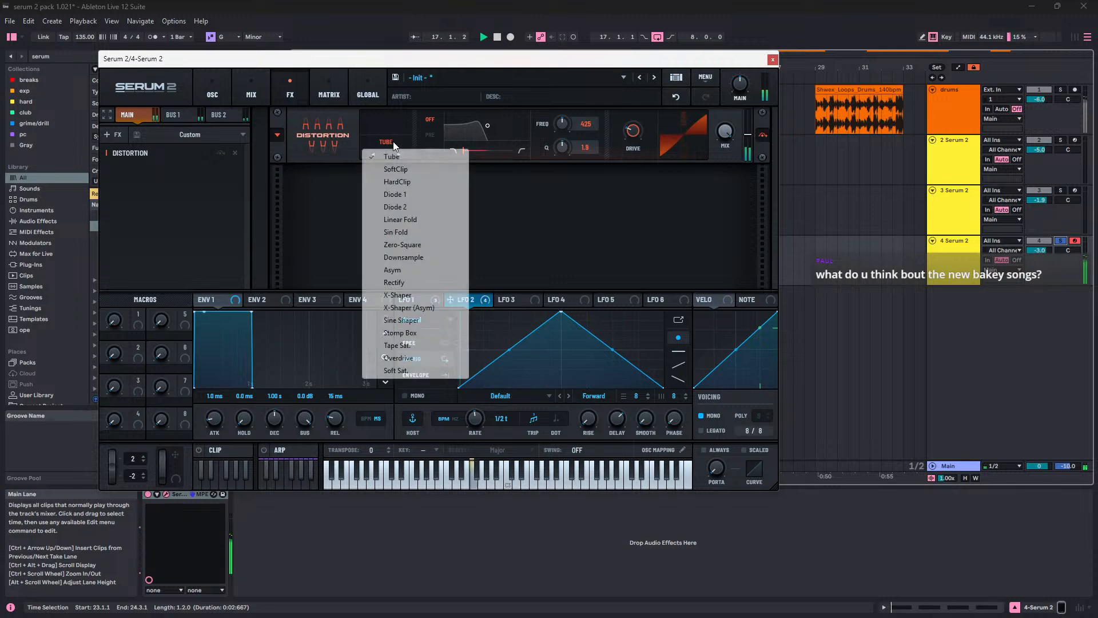
pyautogui.click(410, 170)
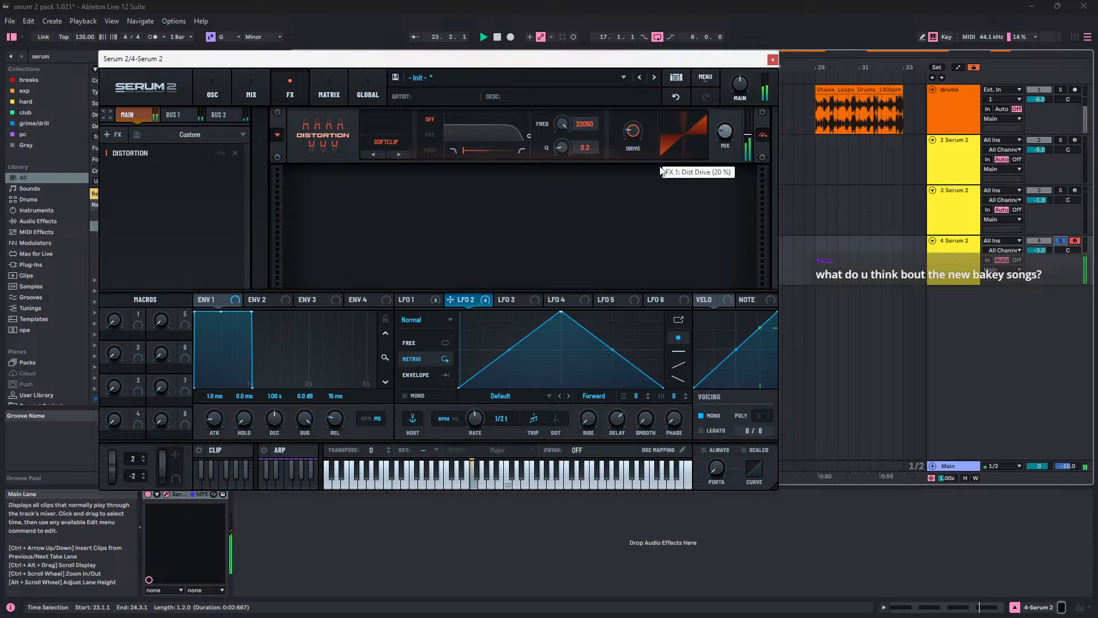
# Step: Unsolo track 4 and return to the synth's Main effects rack
pyautogui.click(222, 86)
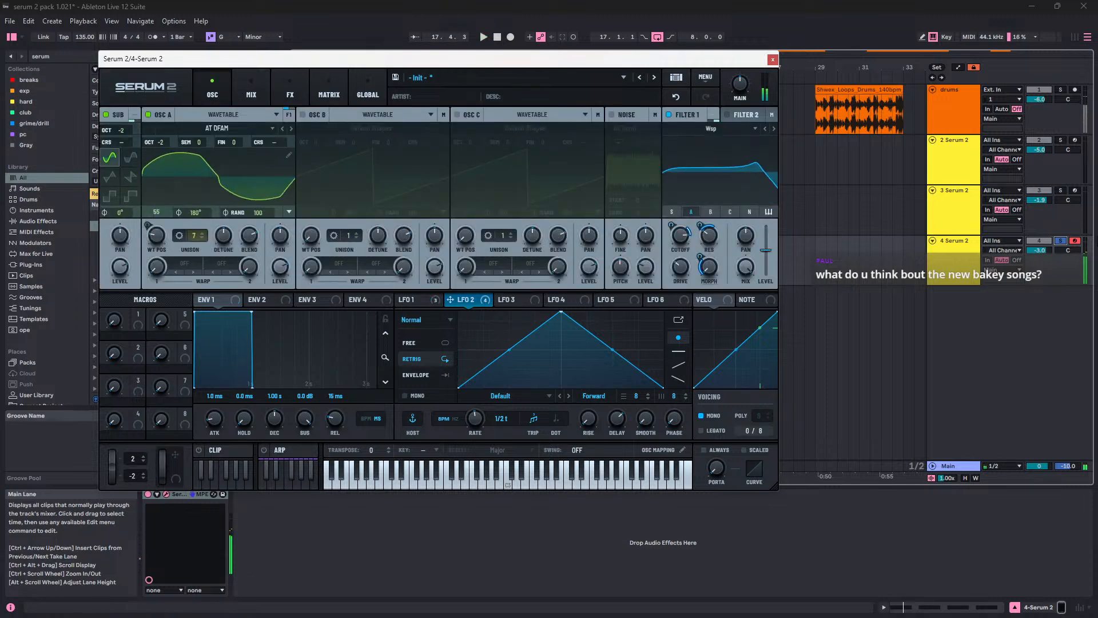
pyautogui.click(1062, 242)
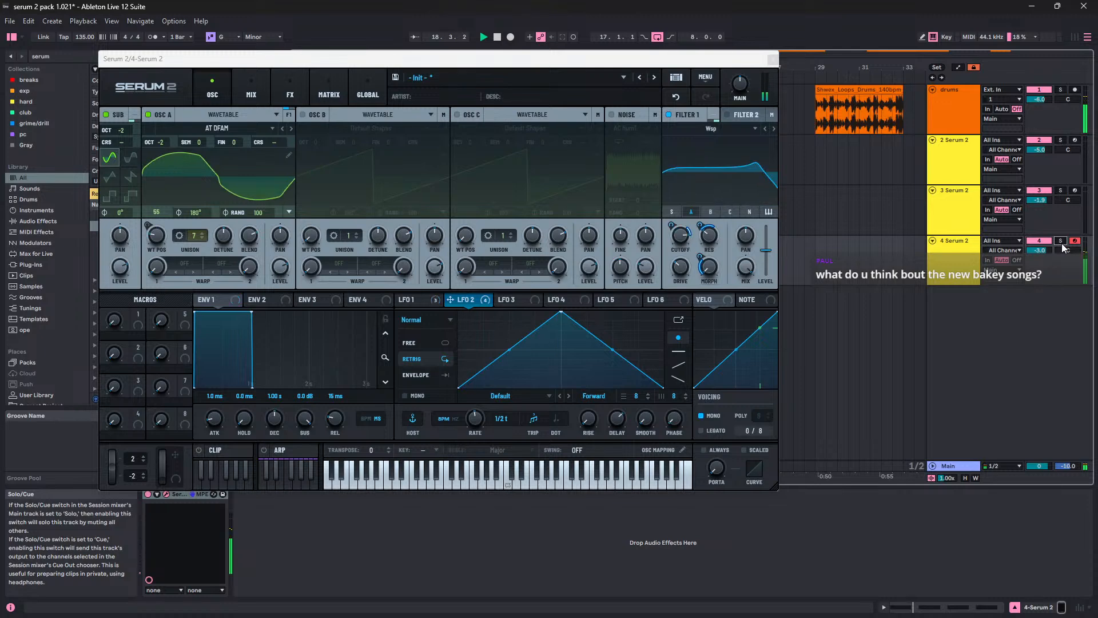
pyautogui.click(290, 80)
pyautogui.click(263, 85)
pyautogui.click(280, 79)
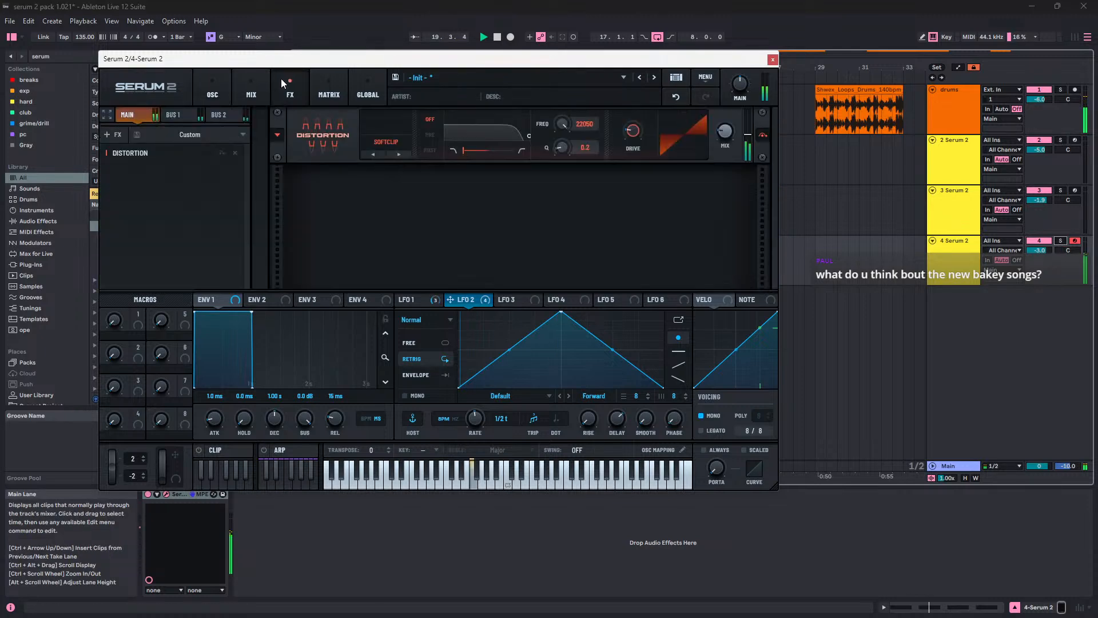
# Step: Reduce the output amount of the LFO 2 to Main Tuning modulation to near its minimum, and stop playback
pyautogui.click(321, 85)
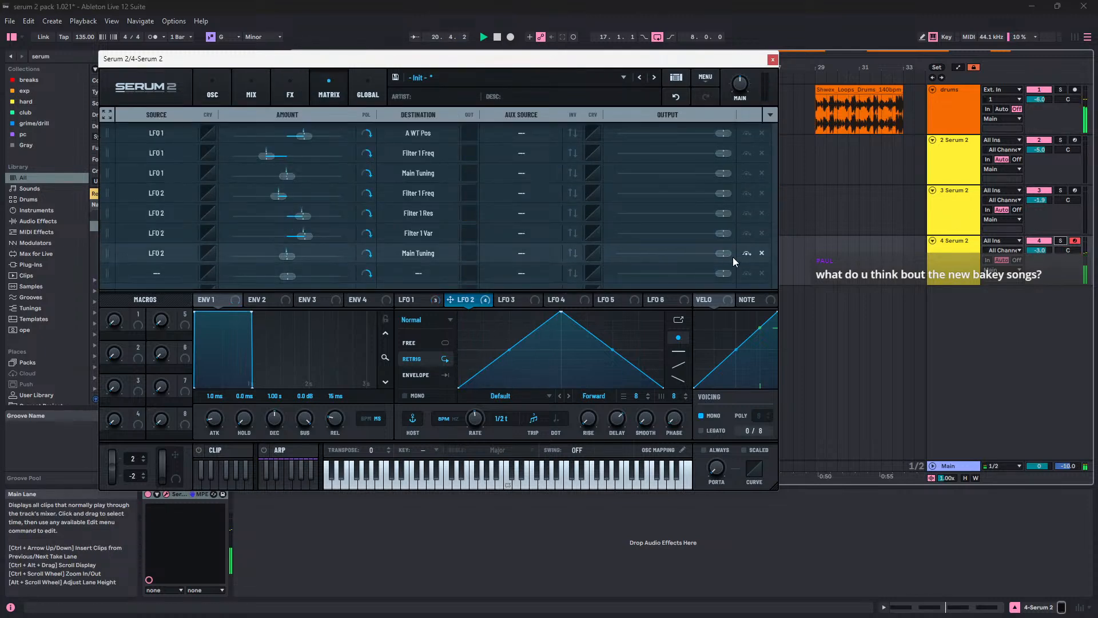
pyautogui.moveTo(733, 256); pyautogui.dragTo(620, 263)
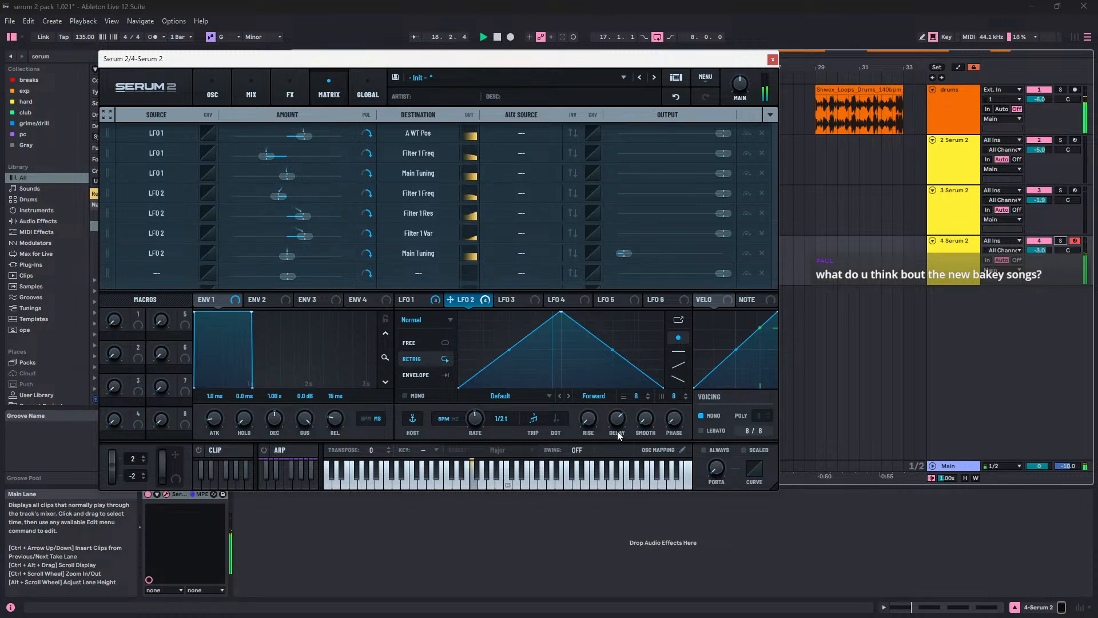
pyautogui.press('space')
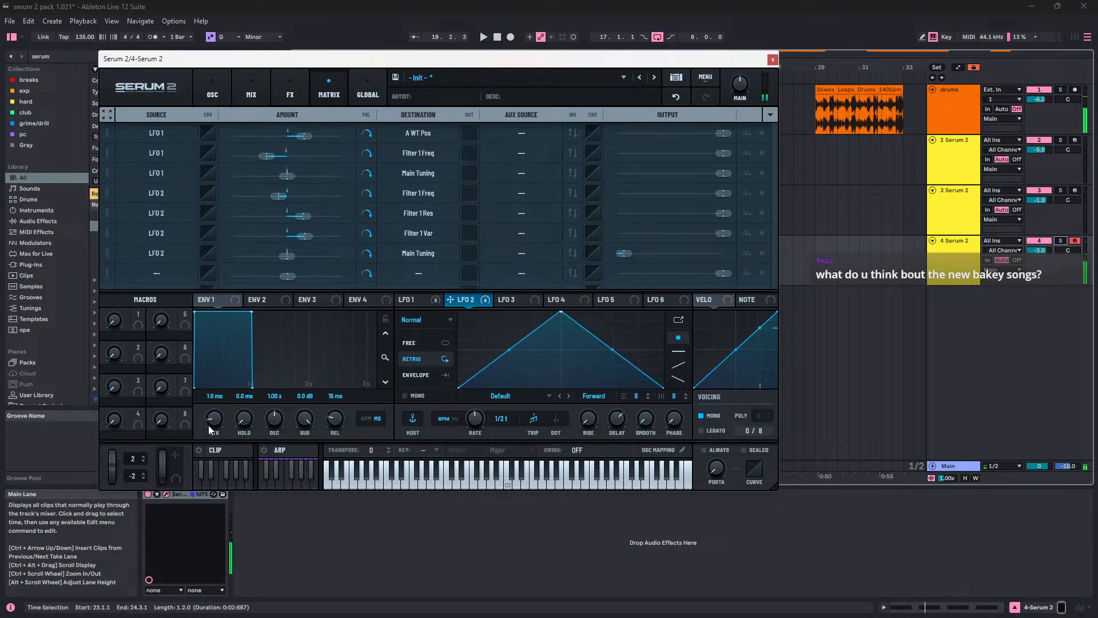
# Step: Set Envelope 1's attack to 88 ms and its release to 34 ms, resuming playback to audition
pyautogui.moveTo(215, 424); pyautogui.dragTo(218, 416)
pyautogui.moveTo(334, 423); pyautogui.dragTo(334, 419)
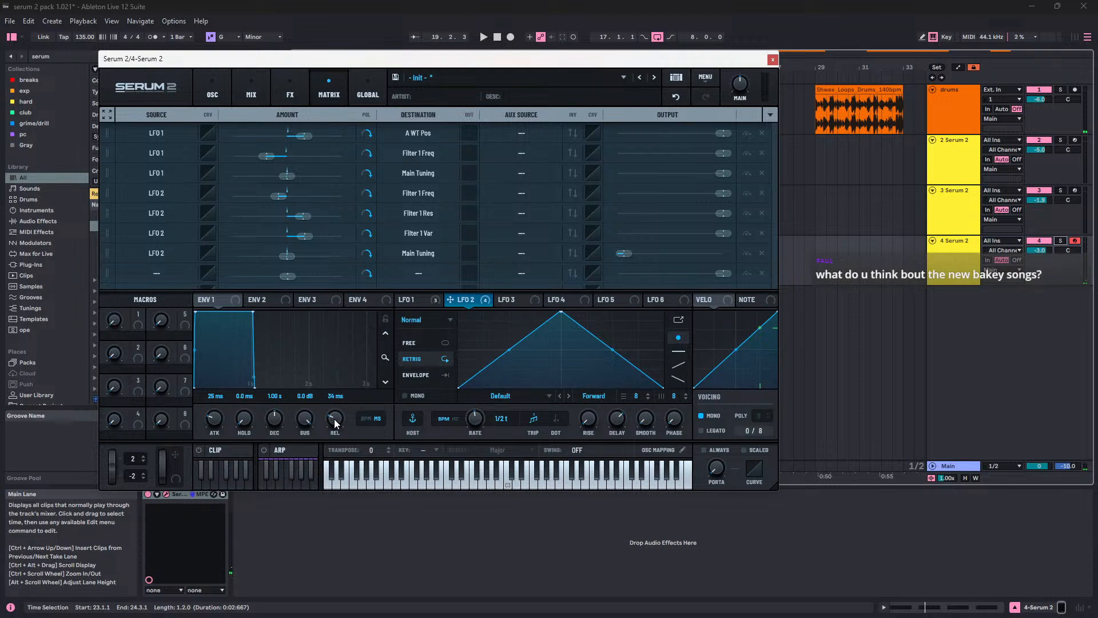
pyautogui.press('space')
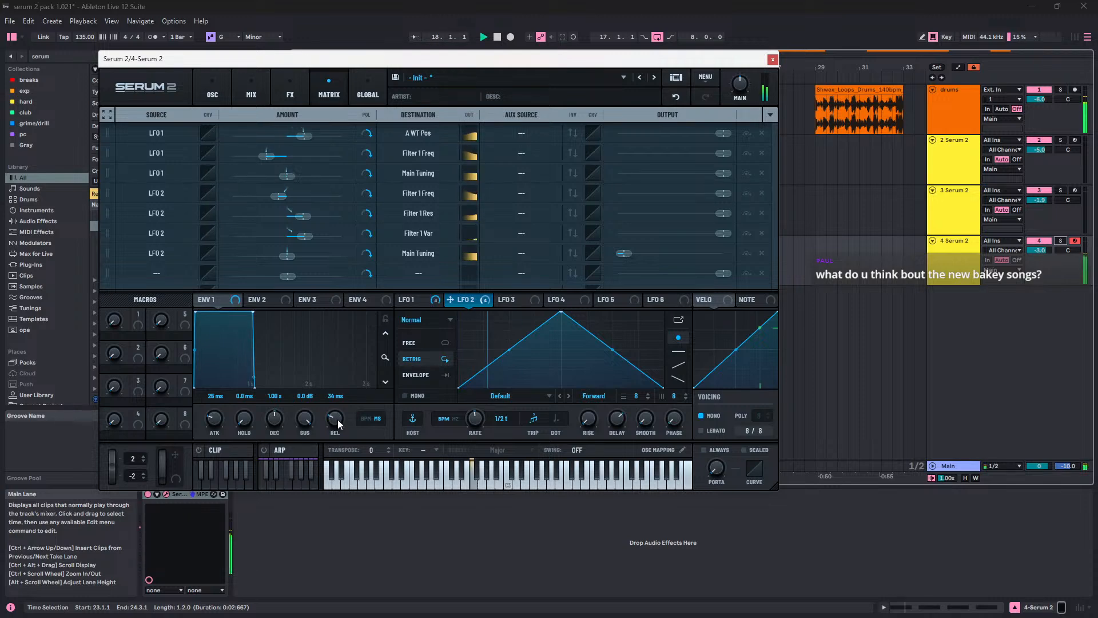
pyautogui.scroll(4, 228, 418)
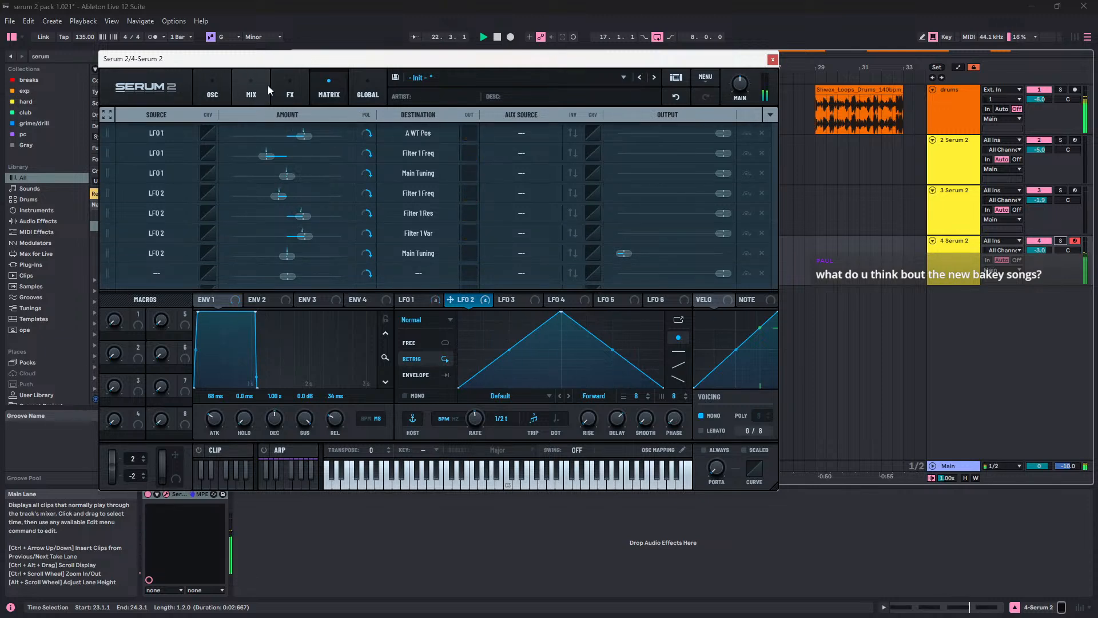
# Step: Add a Chorus to Bus 2 and place it between the Equalizer and the Splitter L/H
pyautogui.click(283, 83)
pyautogui.click(173, 115)
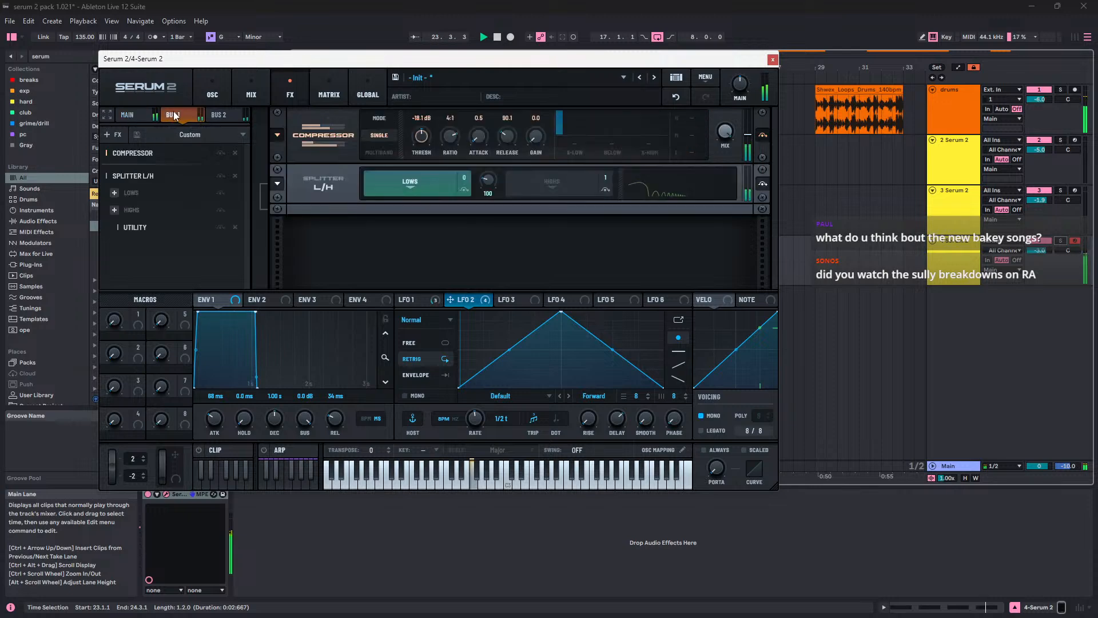
pyautogui.click(216, 115)
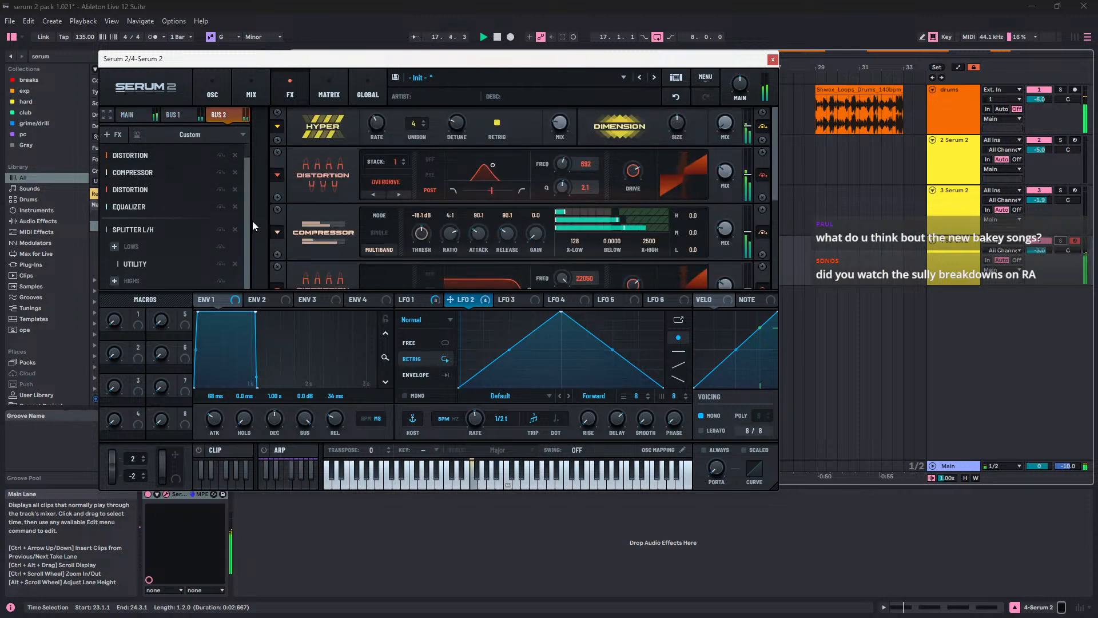
pyautogui.click(110, 135)
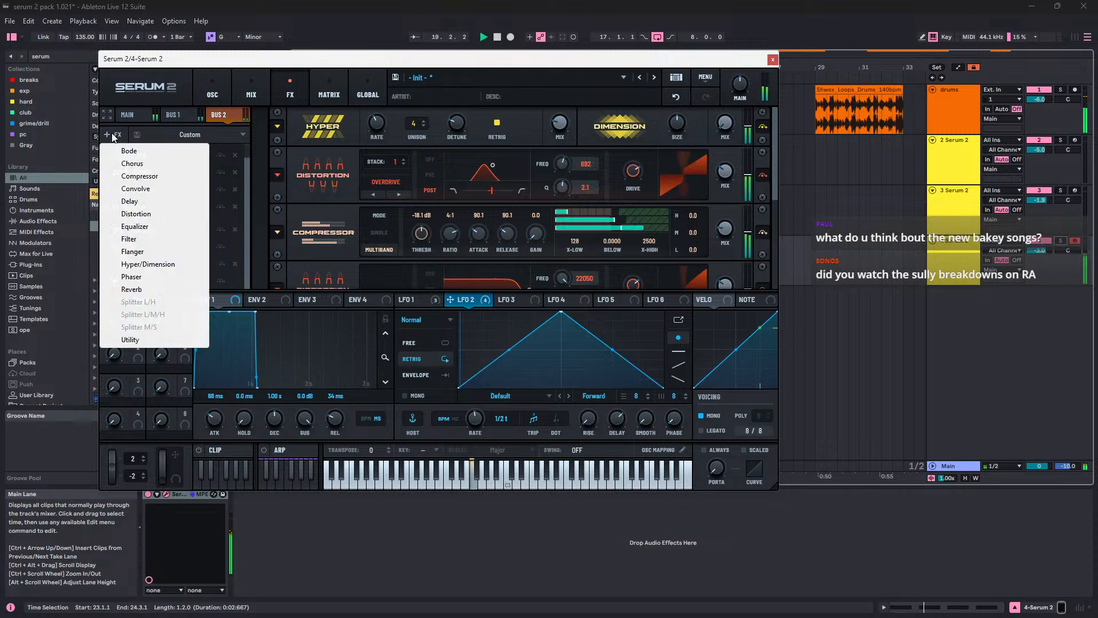
pyautogui.click(149, 165)
pyautogui.moveTo(132, 279); pyautogui.dragTo(132, 183)
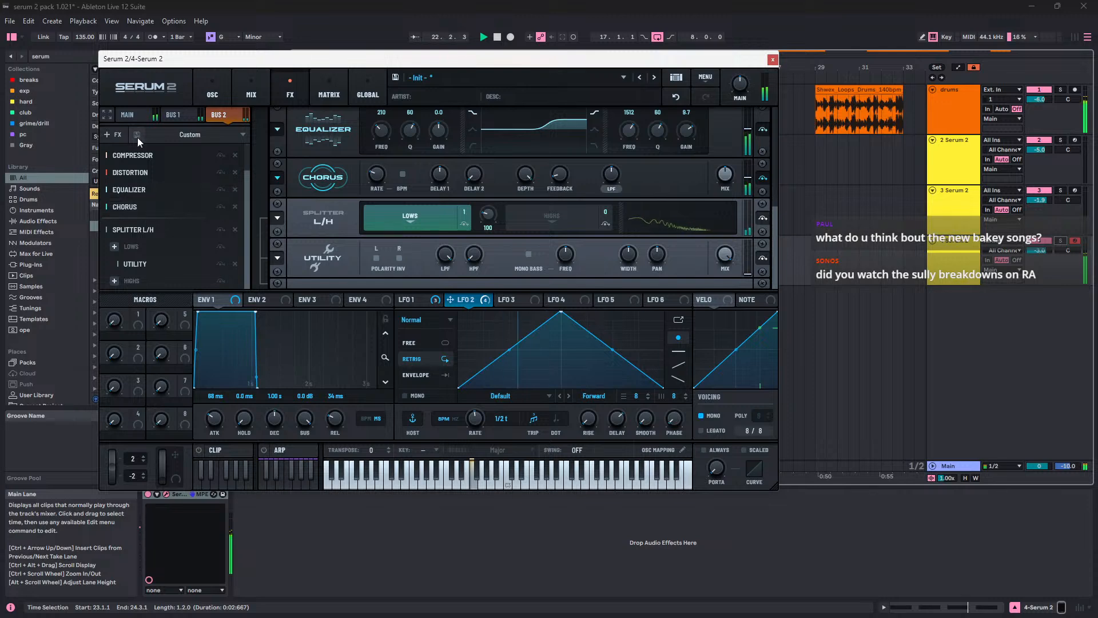
# Step: Add a Utility to the Main effects rack, place it before the Distortion and enable Mono Bass
pyautogui.click(134, 111)
pyautogui.click(109, 137)
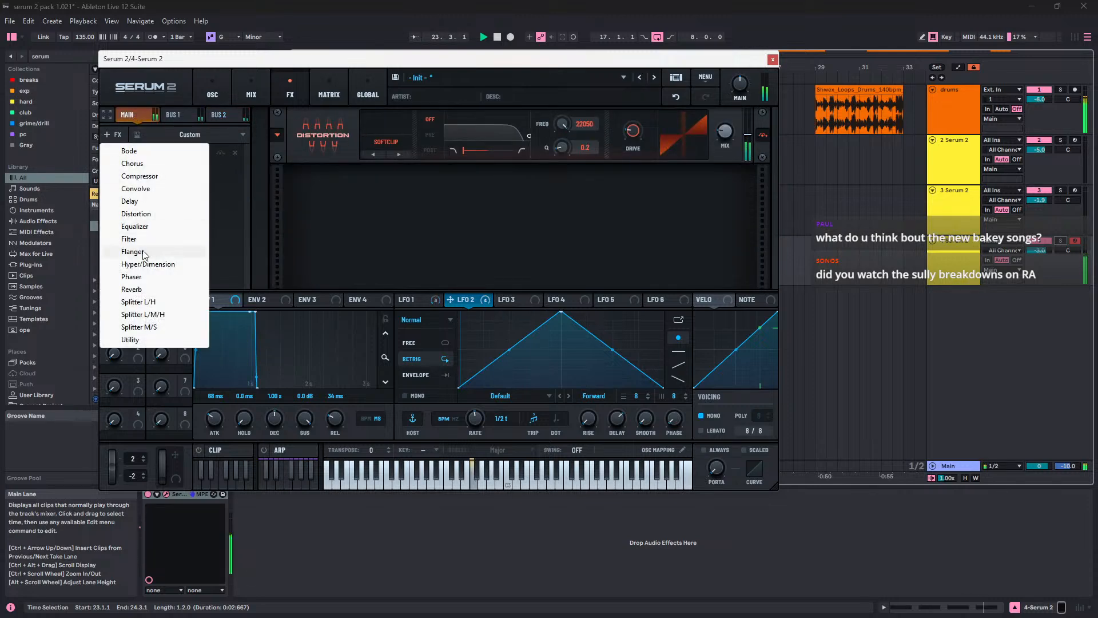
pyautogui.click(130, 340)
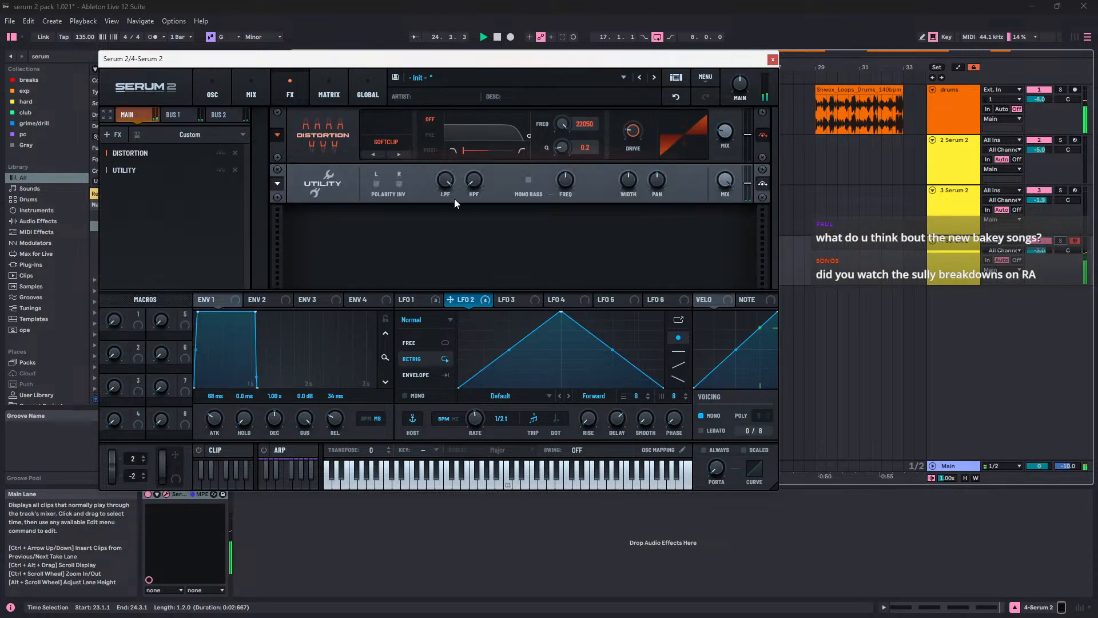
pyautogui.moveTo(160, 167); pyautogui.dragTo(146, 151)
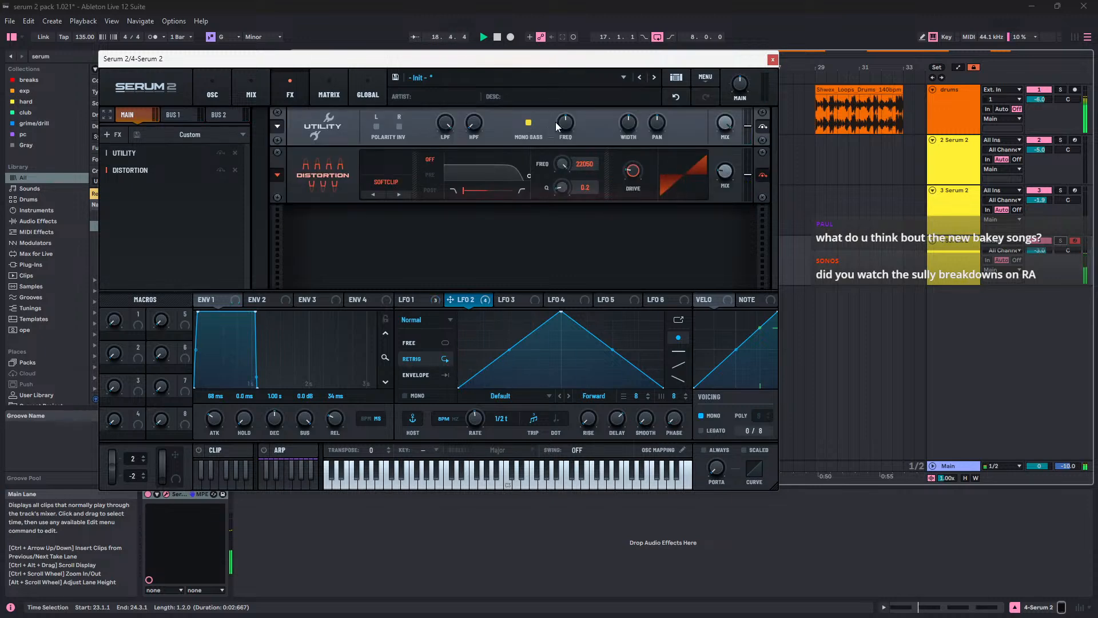
# Step: Switch the Bus 2 Chorus filter to high-pass (HPF) and adjust its cutoff frequency
pyautogui.click(178, 116)
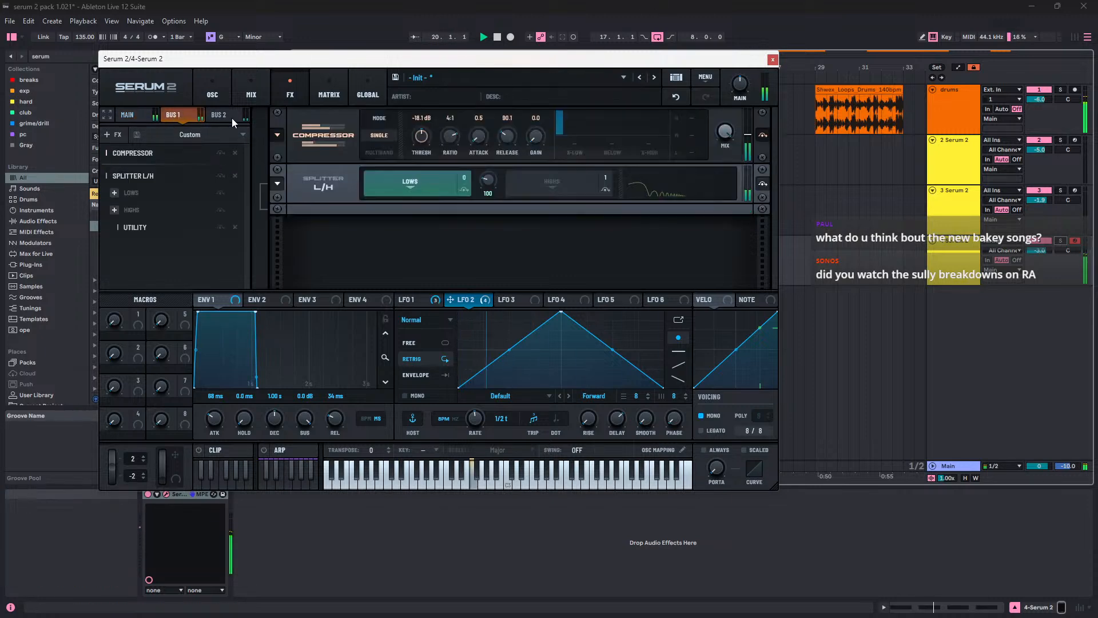
pyautogui.click(232, 118)
pyautogui.click(128, 118)
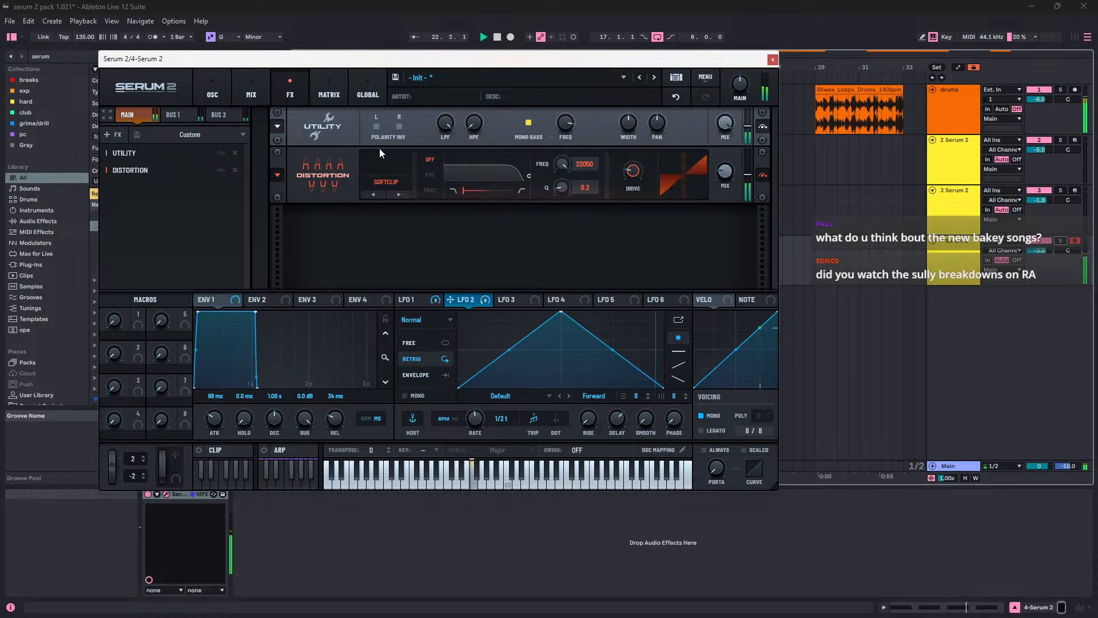
pyautogui.click(221, 116)
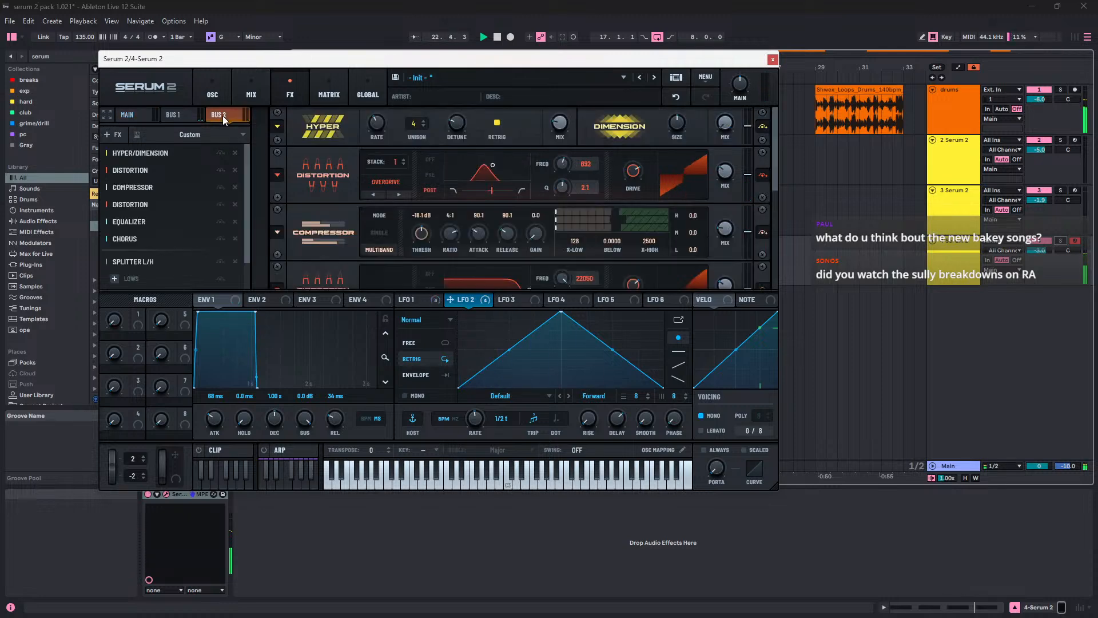
pyautogui.click(147, 235)
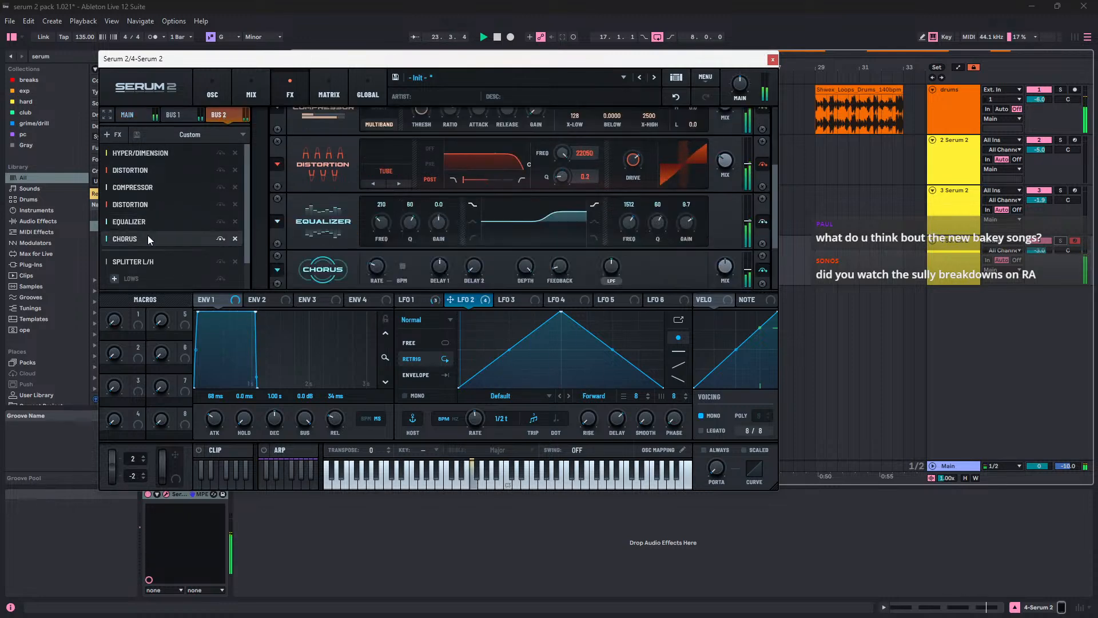
pyautogui.click(620, 281)
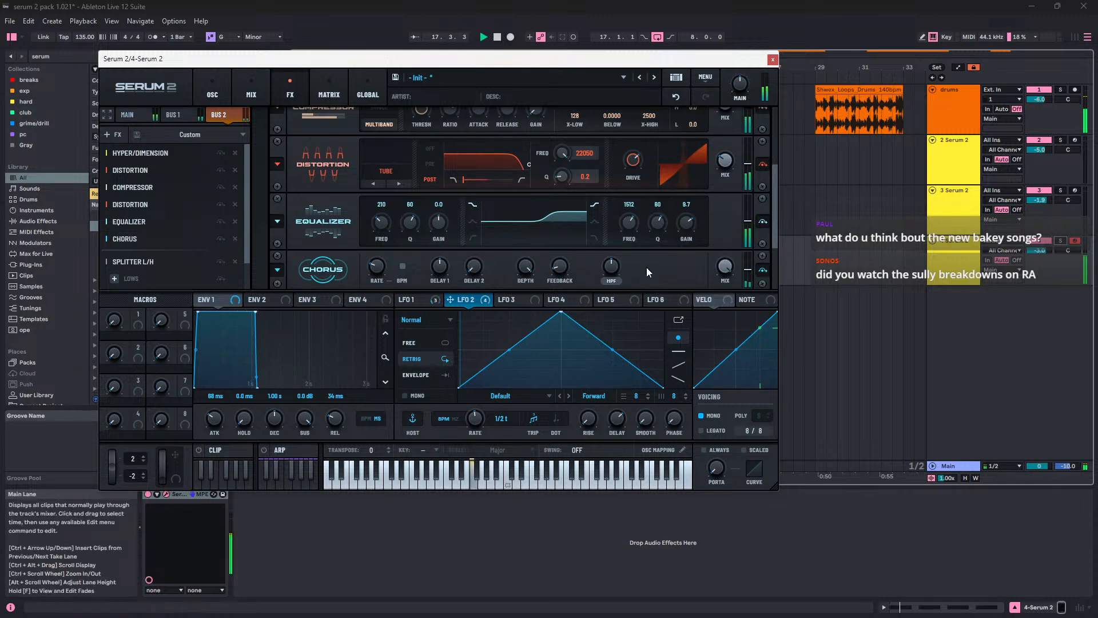
pyautogui.moveTo(614, 290)
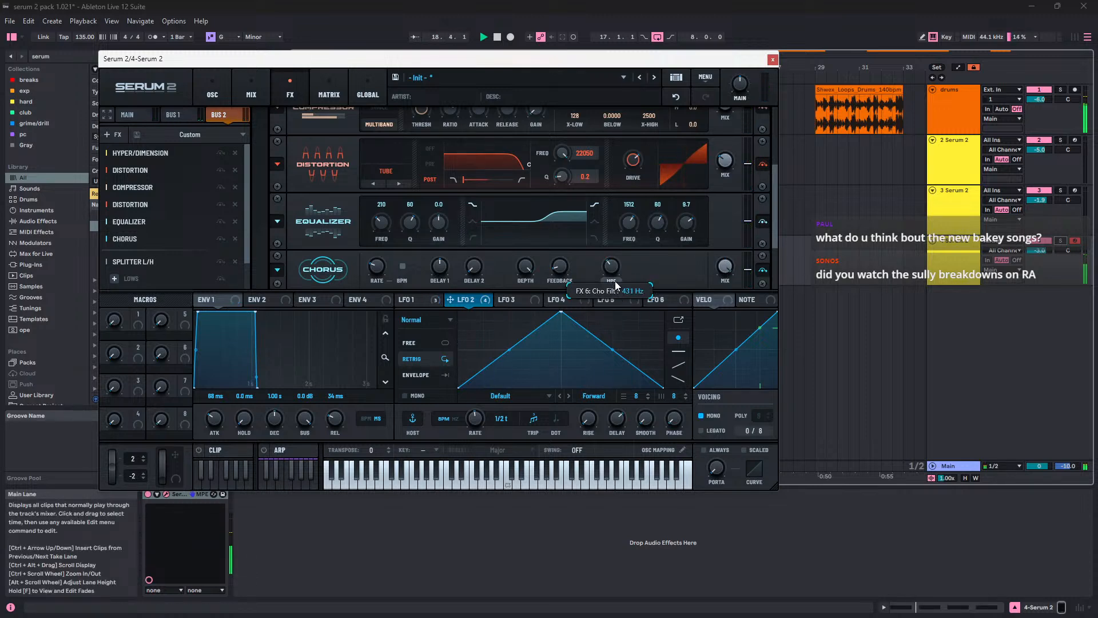
pyautogui.moveTo(615, 281); pyautogui.dragTo(566, 285)
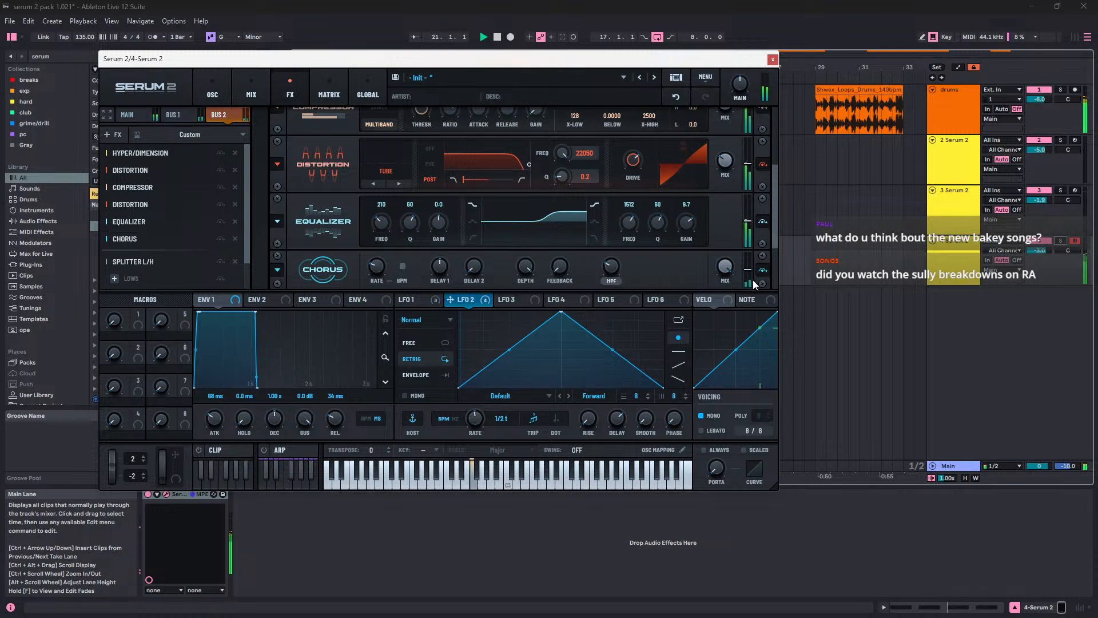
# Step: Set the Bus 2 Equalizer's high-band gain to 0.0, assign LFO 1 to modulate it and adjust the modulation amount
pyautogui.moveTo(726, 276)
pyautogui.click(412, 302)
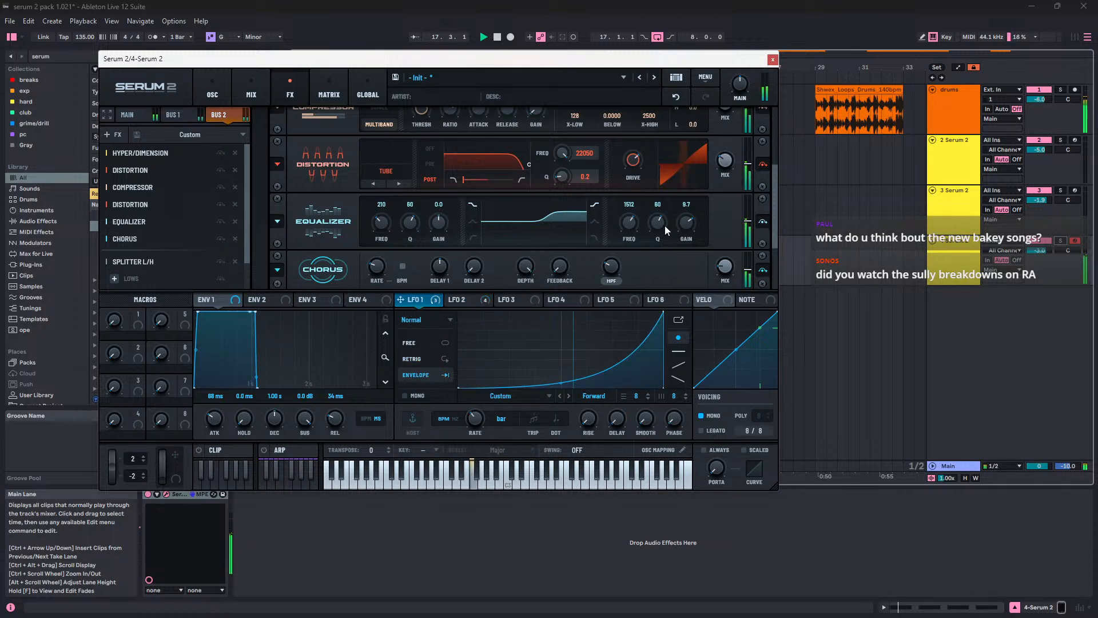
pyautogui.moveTo(678, 224); pyautogui.dragTo(682, 255)
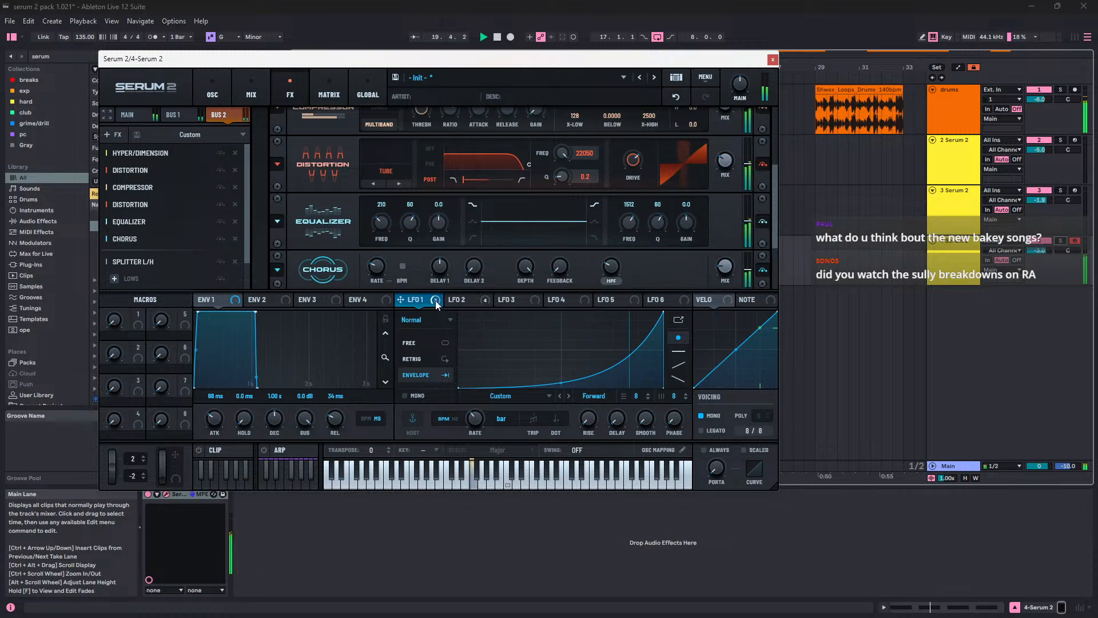
pyautogui.moveTo(435, 304); pyautogui.dragTo(685, 222)
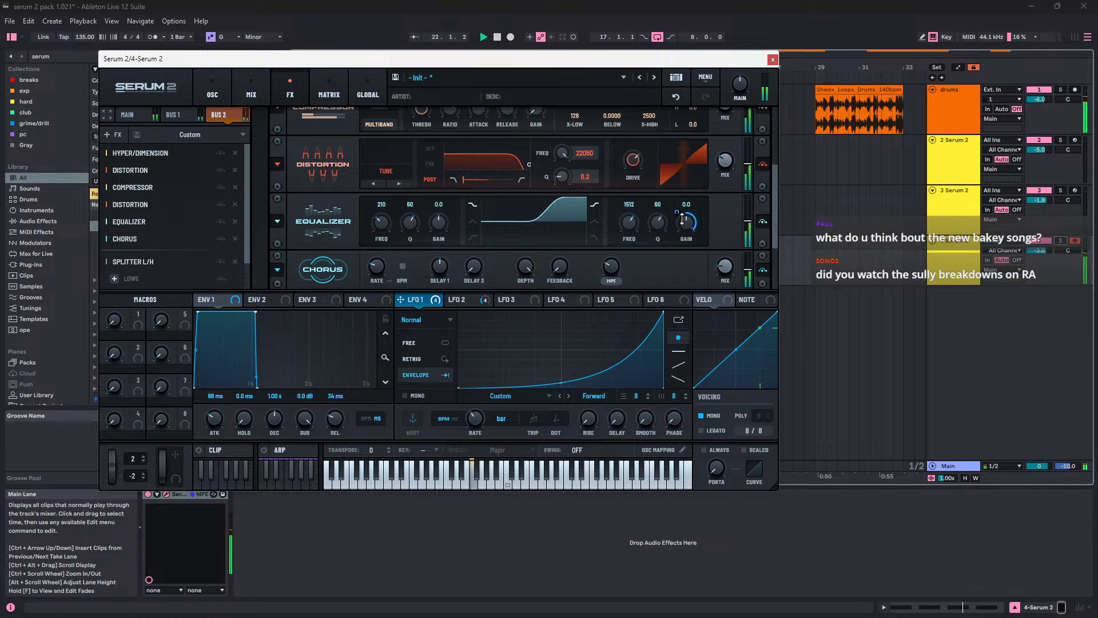
pyautogui.moveTo(680, 216); pyautogui.dragTo(683, 261)
# Step: Try LFO 2 at a 1/4 triplet rate with its rise at 1/2, then return the rate to 1/2 triplet
pyautogui.click(455, 303)
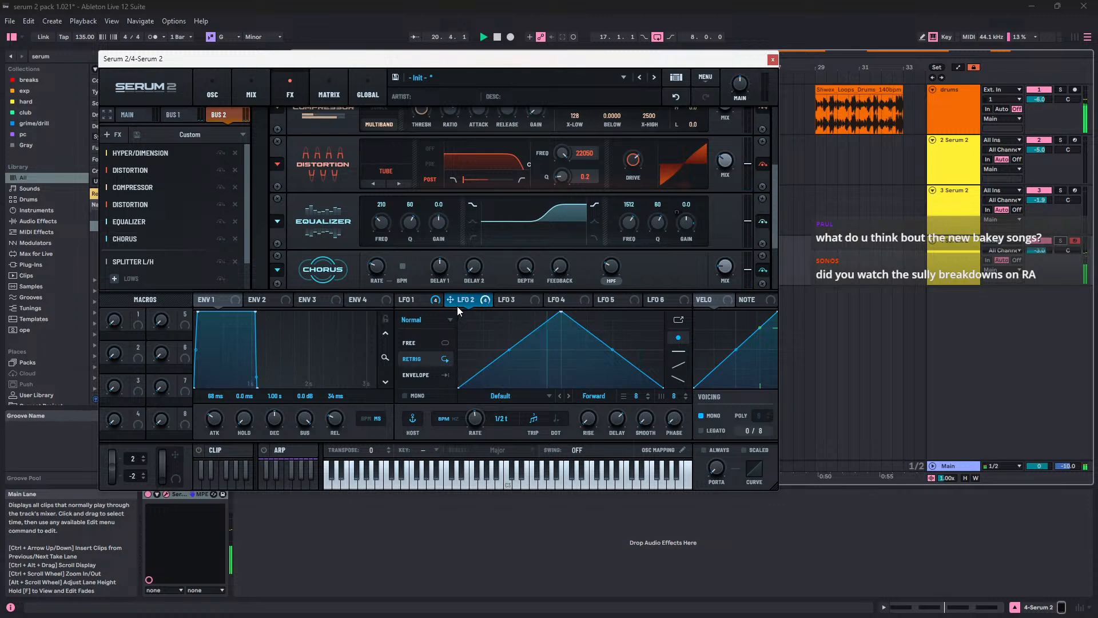
pyautogui.moveTo(474, 420); pyautogui.dragTo(476, 416)
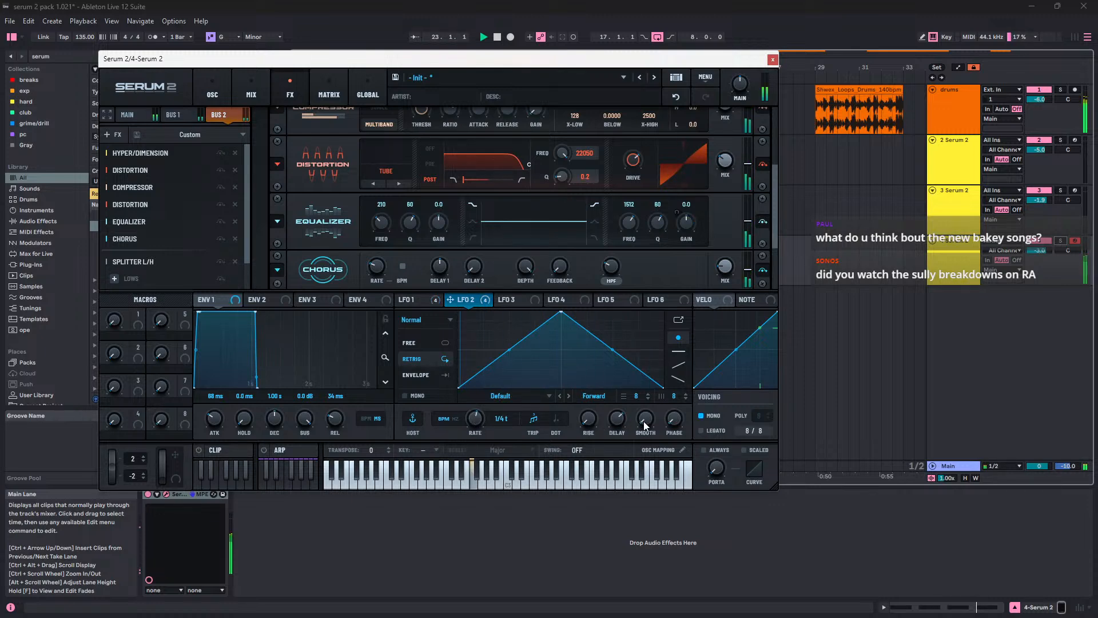
pyautogui.press('space')
pyautogui.moveTo(592, 426); pyautogui.dragTo(612, 367)
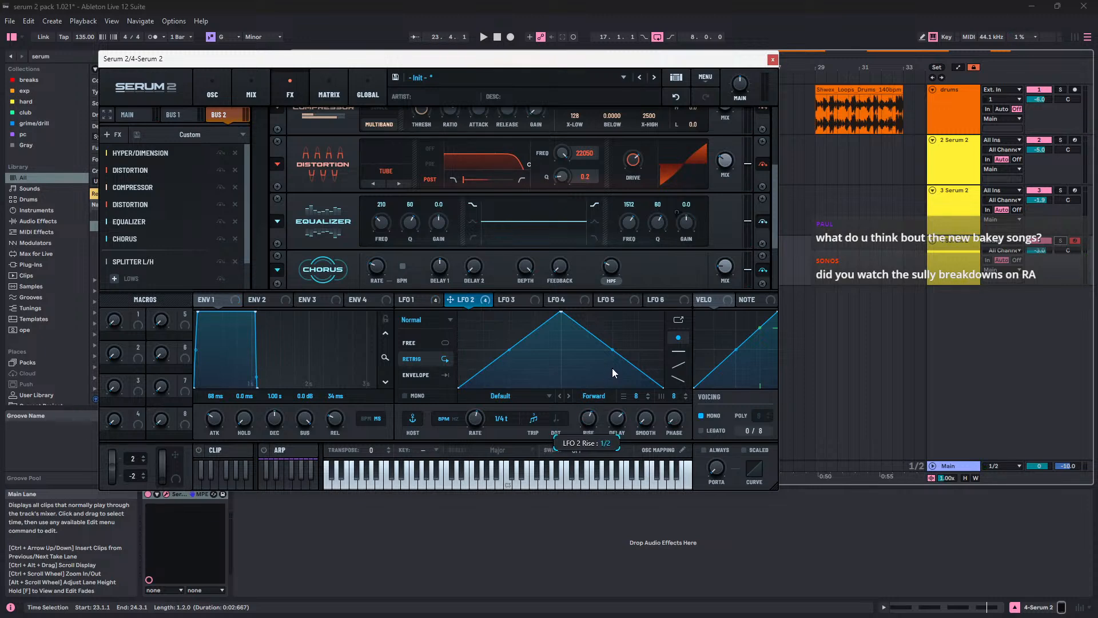
pyautogui.press('space')
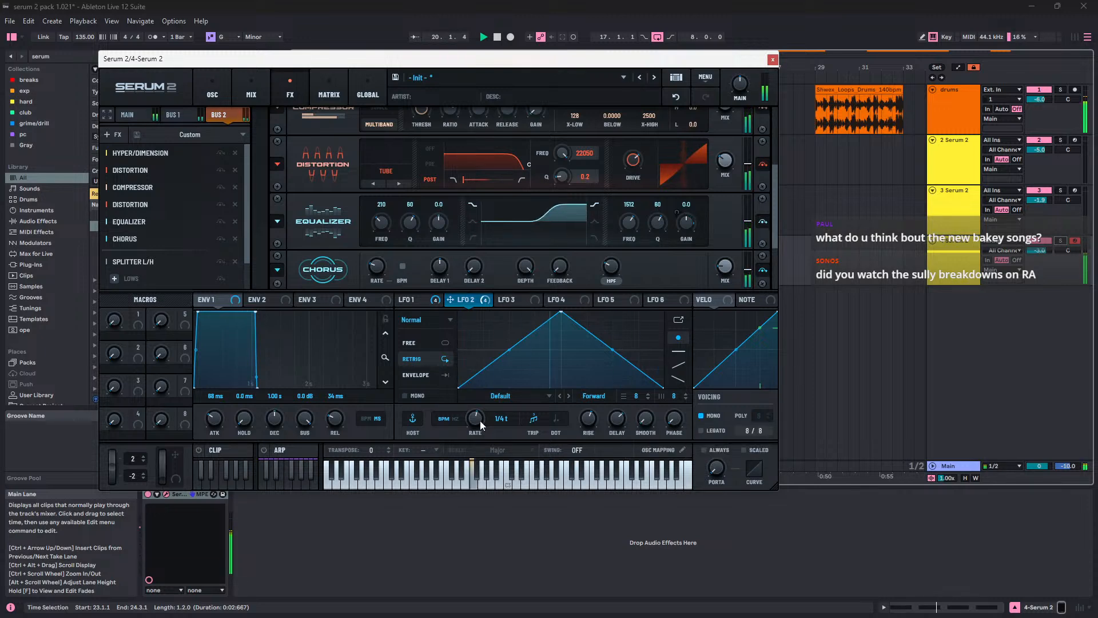
pyautogui.moveTo(480, 420); pyautogui.dragTo(482, 419)
pyautogui.moveTo(475, 424); pyautogui.dragTo(475, 440)
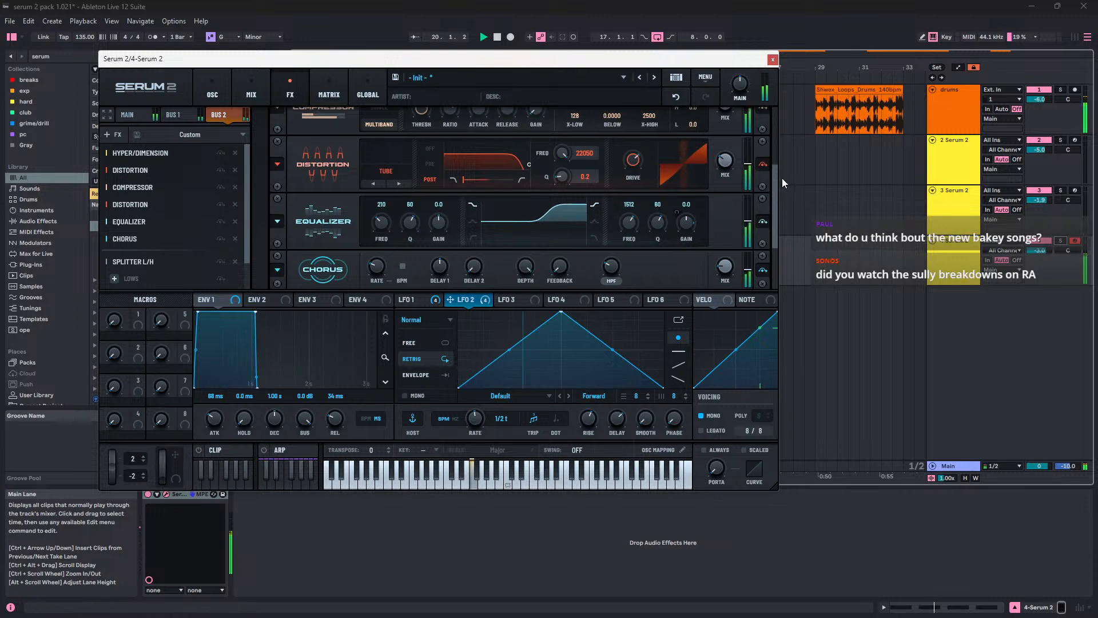
# Step: Lower the filter frequency of the Tube Distortion in Bus 2 to 13974 while auditioning the bass
pyautogui.moveTo(724, 161)
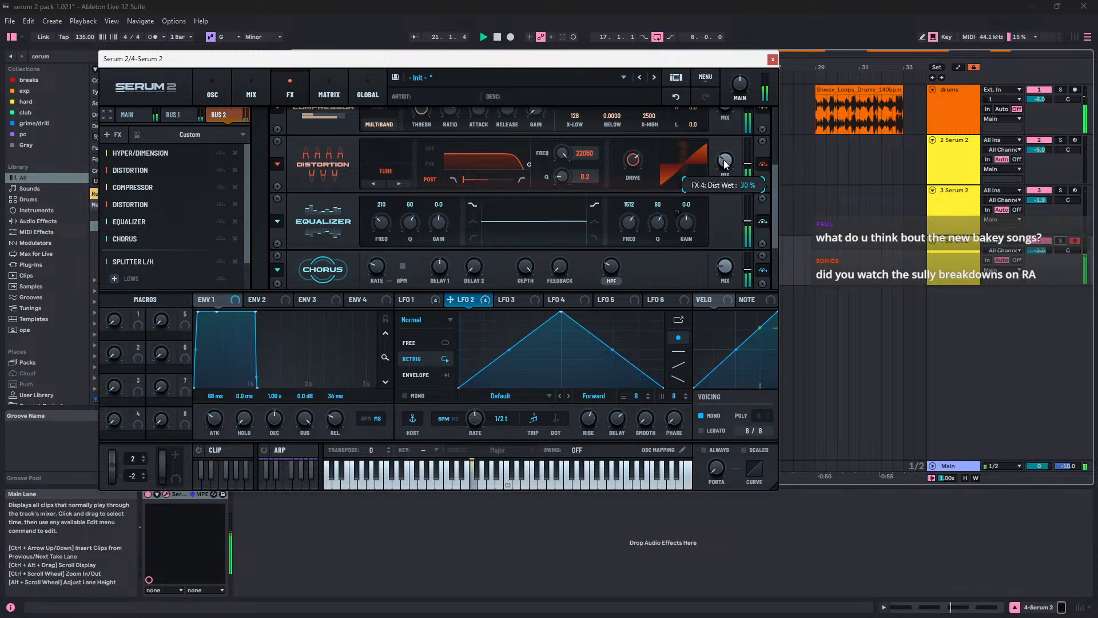
pyautogui.moveTo(743, 146); pyautogui.dragTo(746, 164)
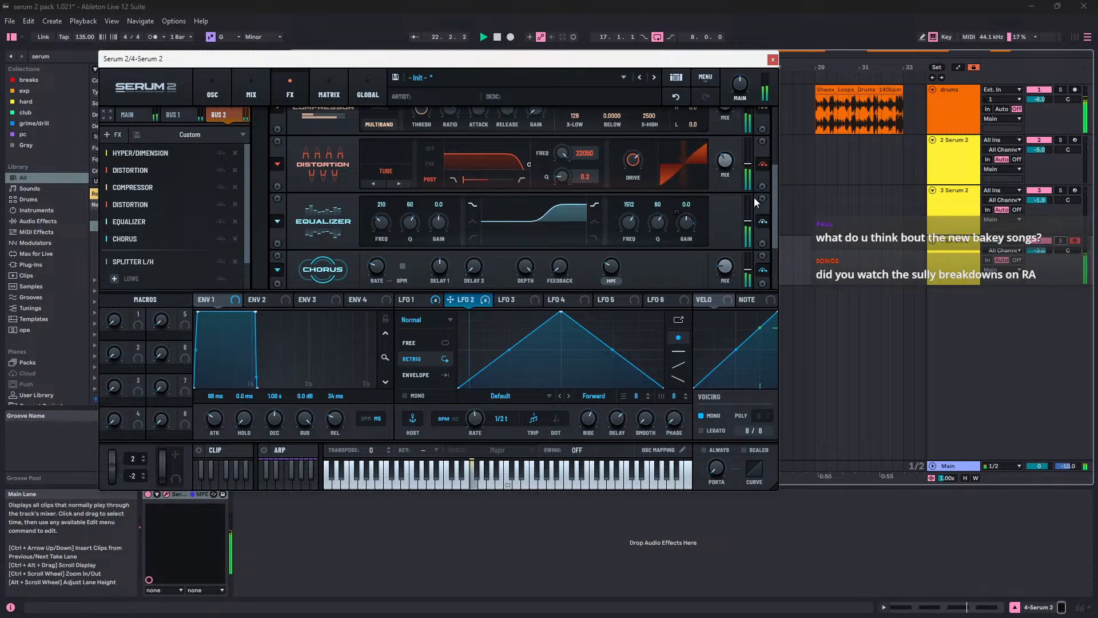
pyautogui.scroll(1, 776, 193)
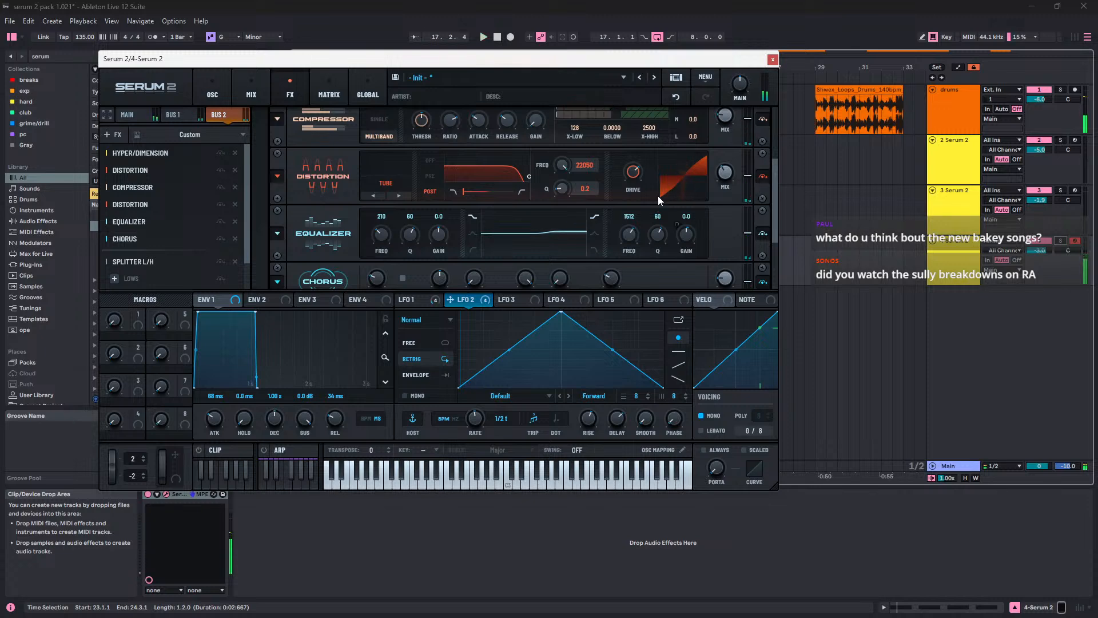
pyautogui.moveTo(631, 171)
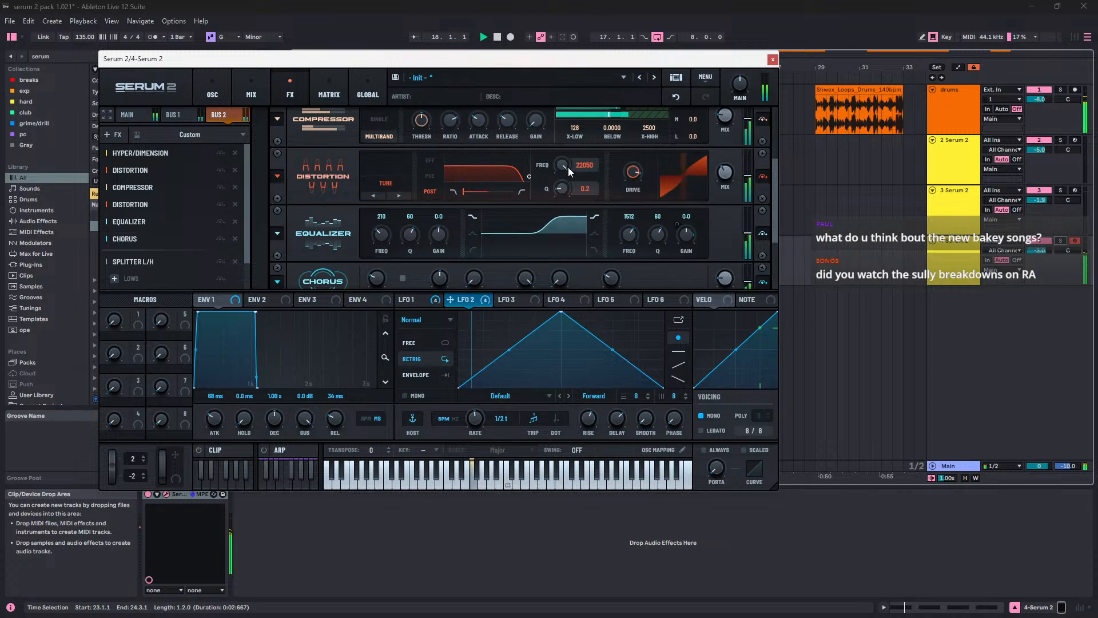
pyautogui.moveTo(568, 167); pyautogui.dragTo(567, 170)
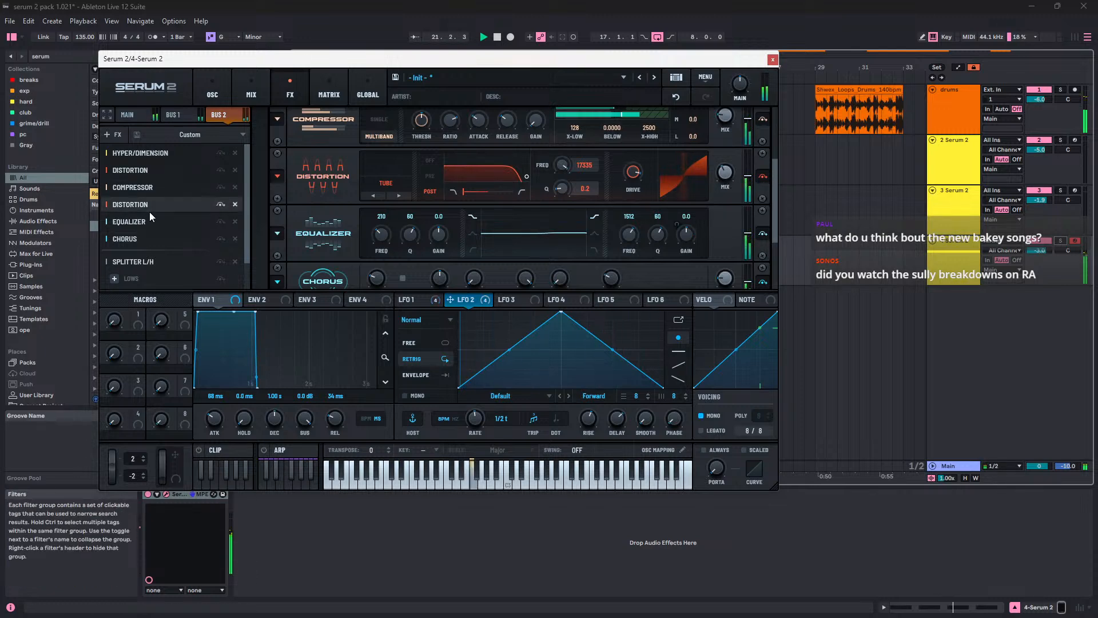
pyautogui.moveTo(773, 176); pyautogui.dragTo(779, 140)
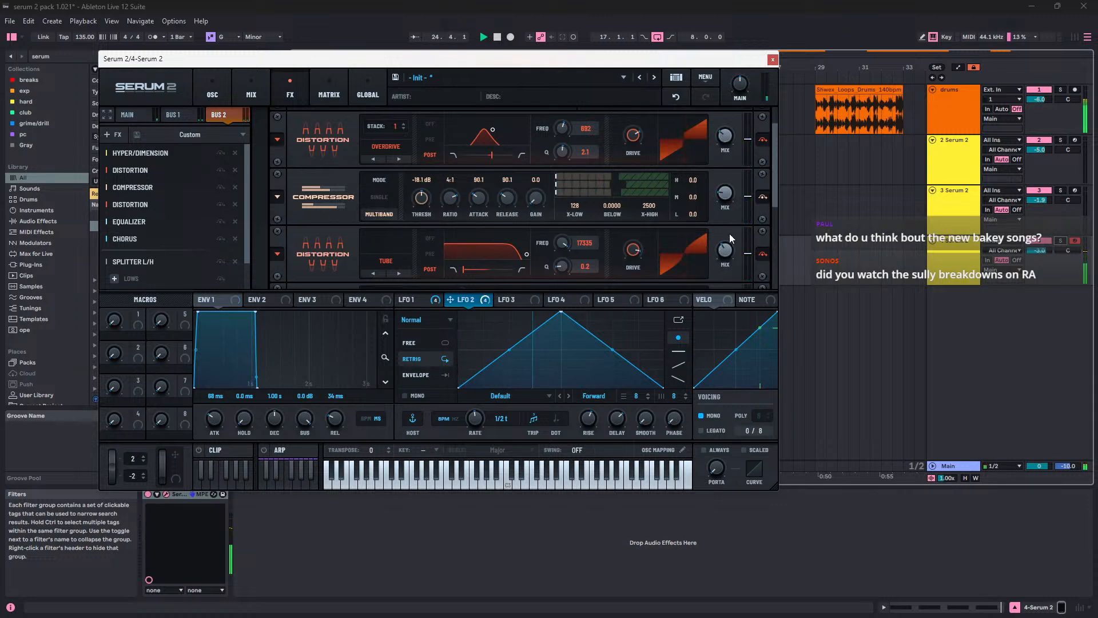
pyautogui.moveTo(727, 258)
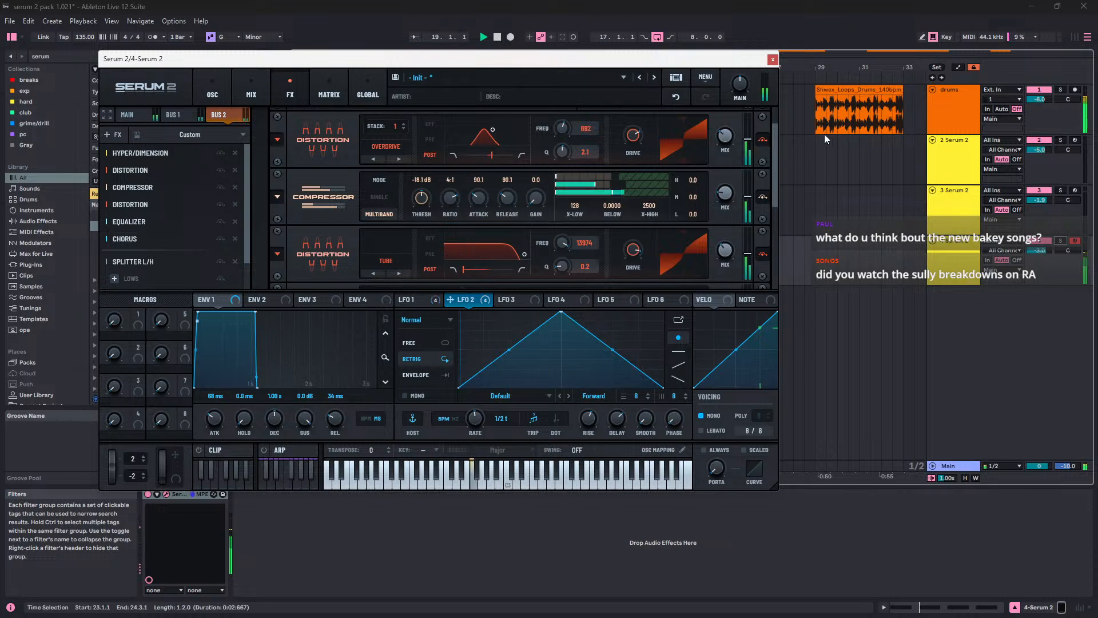
# Step: Try the Bus 2 Equalizer ahead of the Tube Distortion, audition it and put the two effects back in order
pyautogui.moveTo(774, 172); pyautogui.dragTo(774, 201)
pyautogui.press('space')
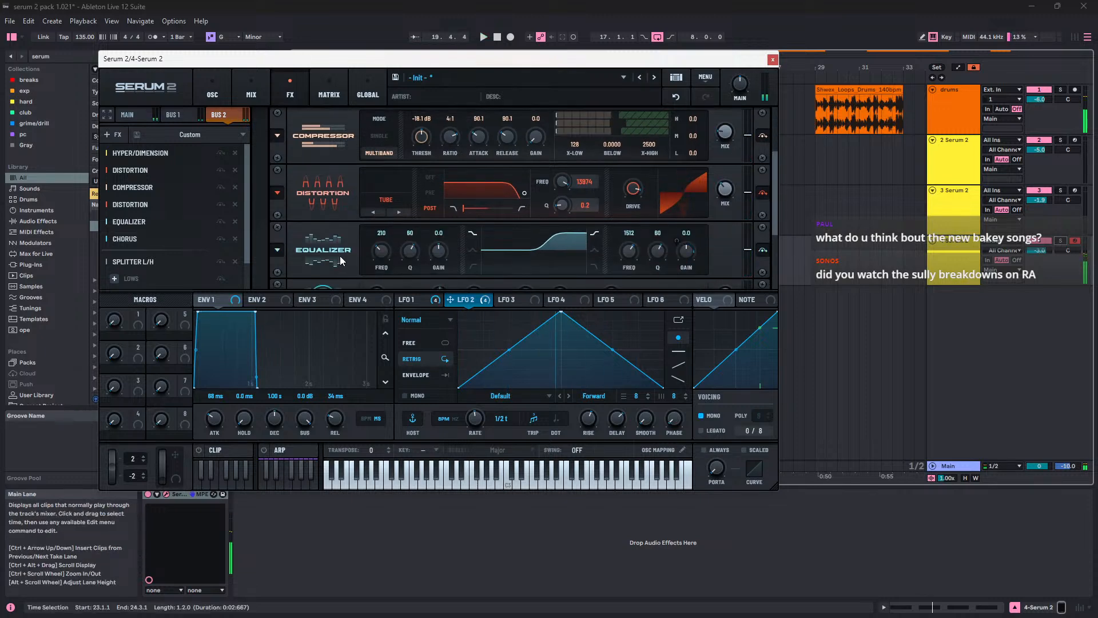
pyautogui.moveTo(339, 256); pyautogui.dragTo(336, 178)
pyautogui.press('space')
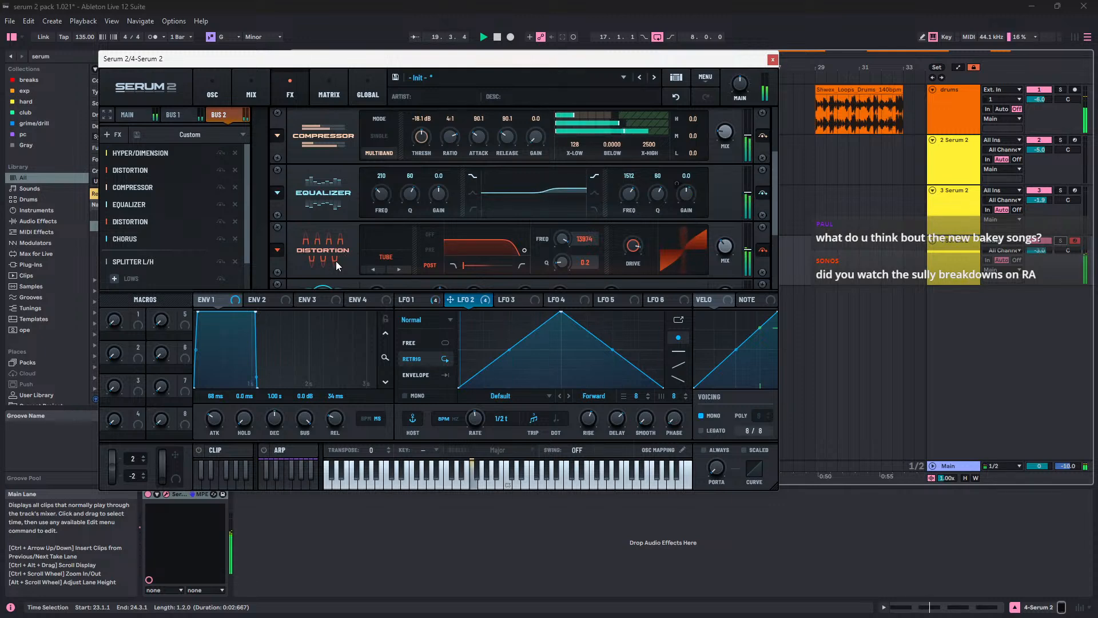
pyautogui.moveTo(336, 261); pyautogui.dragTo(328, 184)
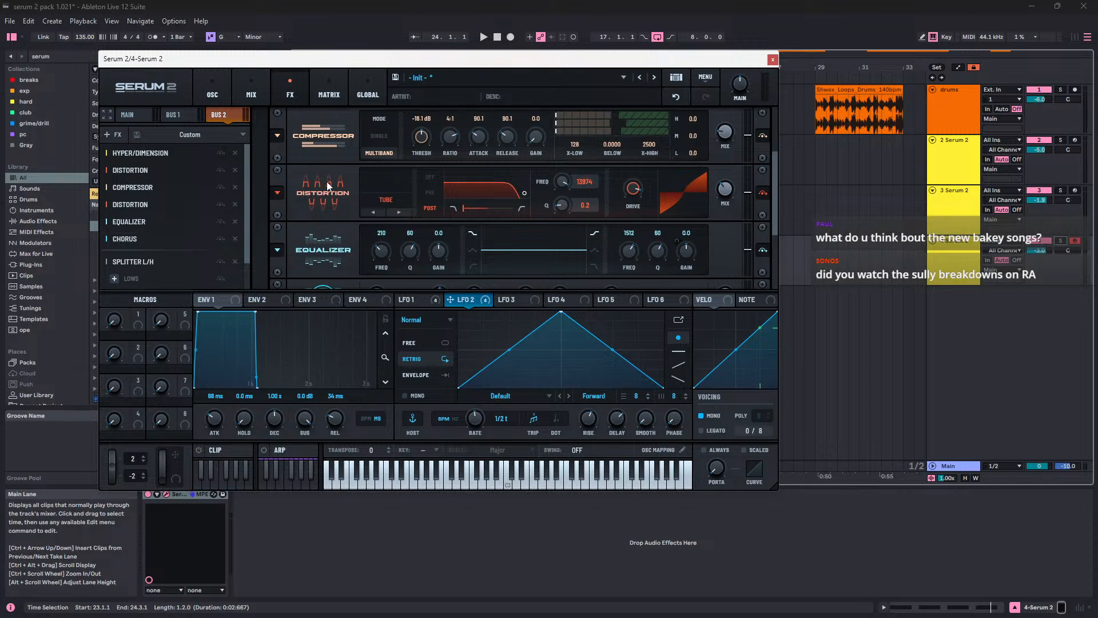
pyautogui.press('space')
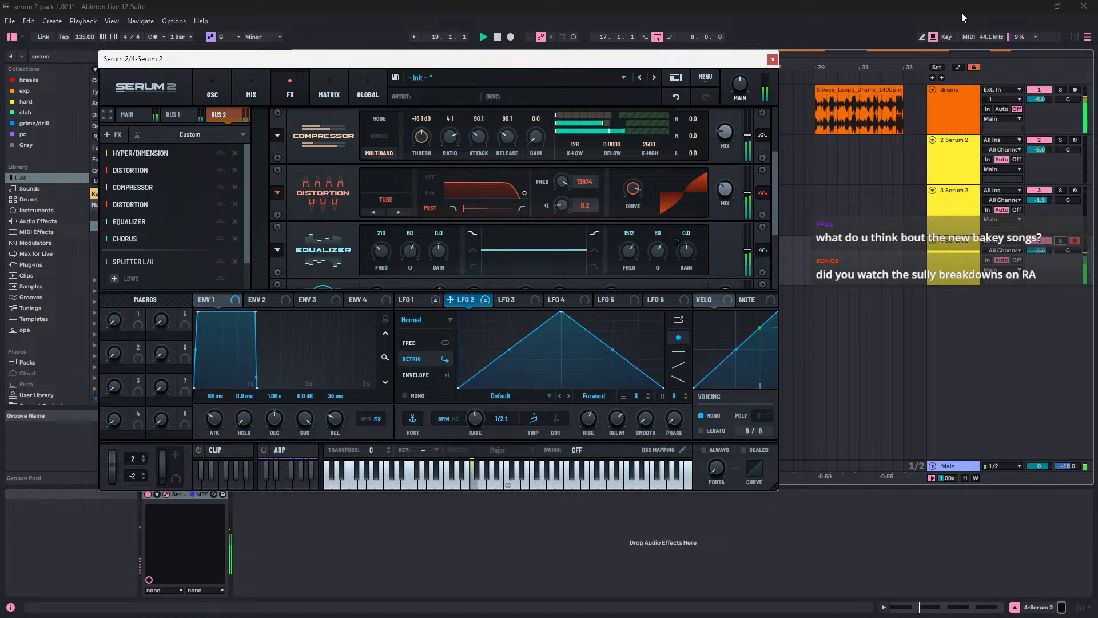
# Step: Close the track 4 synth window and audition the bass clips on tracks 2 and 3, soloing track 3
pyautogui.click(773, 60)
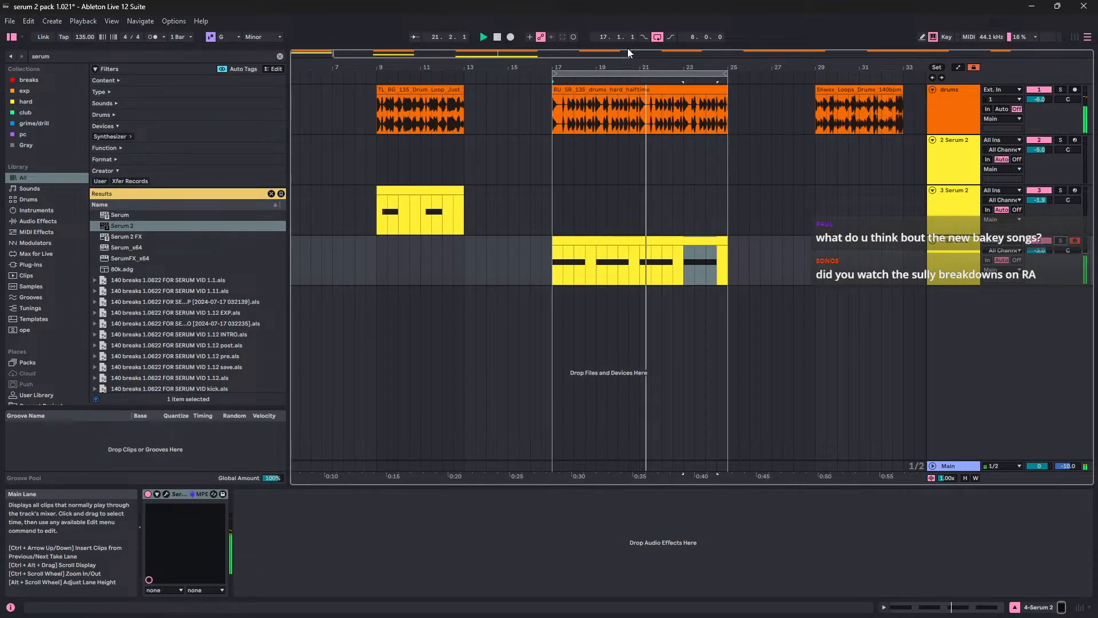
pyautogui.moveTo(620, 66); pyautogui.dragTo(620, 29)
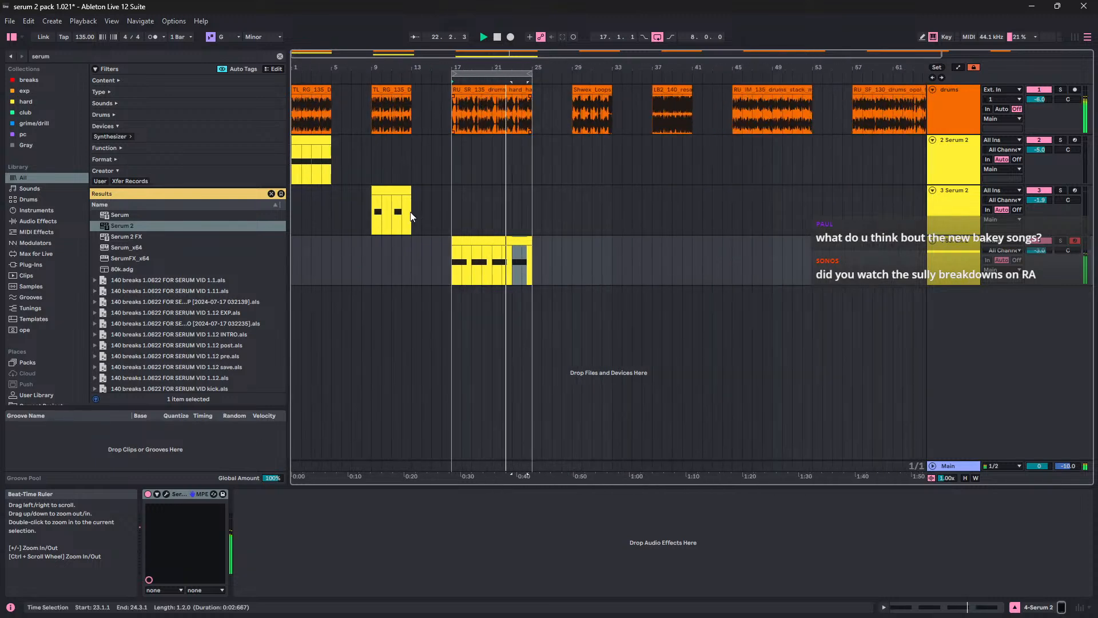
pyautogui.click(377, 194)
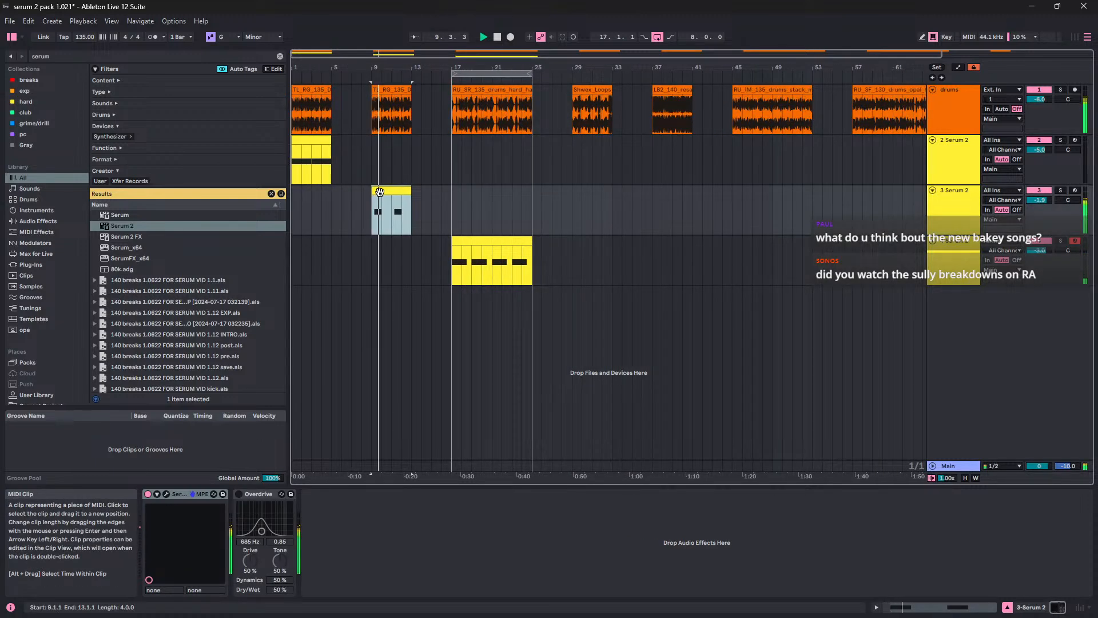
pyautogui.click(320, 157)
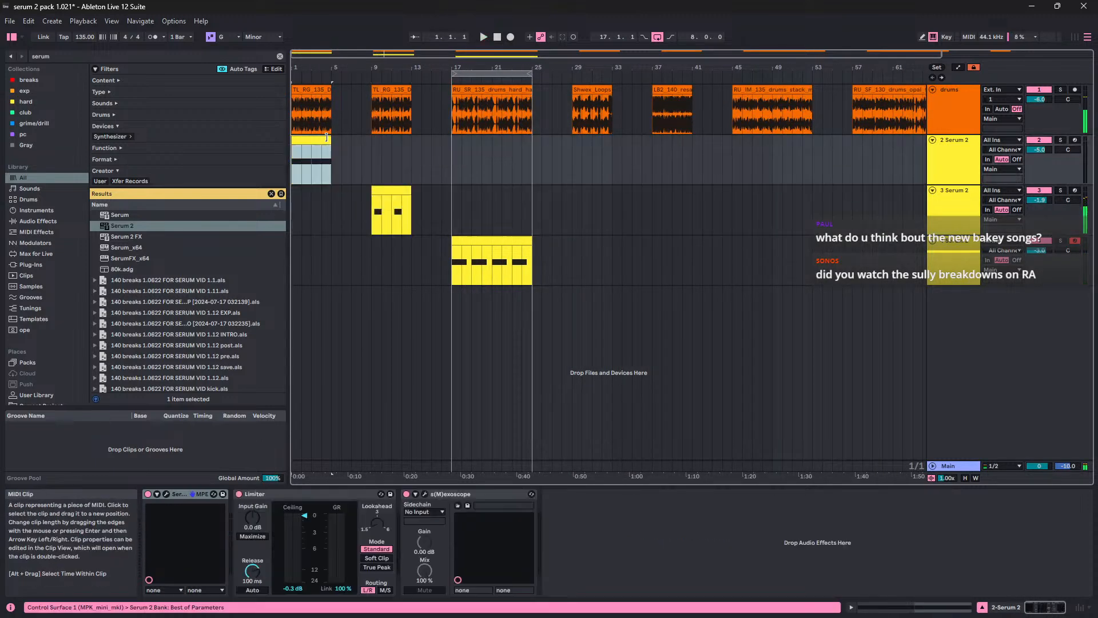
pyautogui.click(1060, 140)
pyautogui.click(1060, 140)
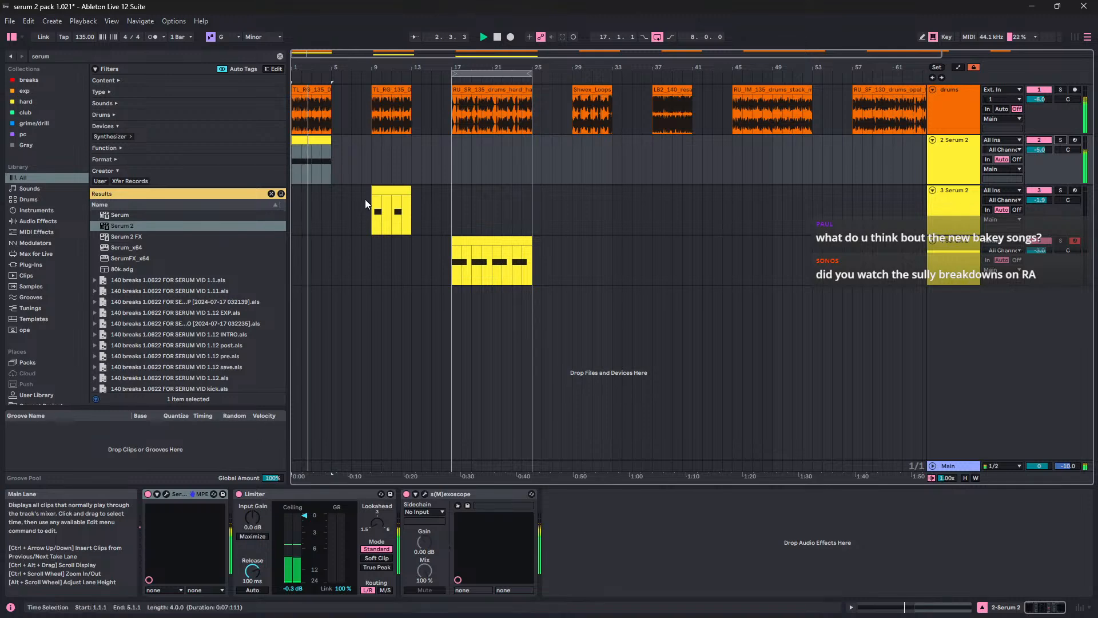
pyautogui.click(380, 201)
pyautogui.click(1060, 190)
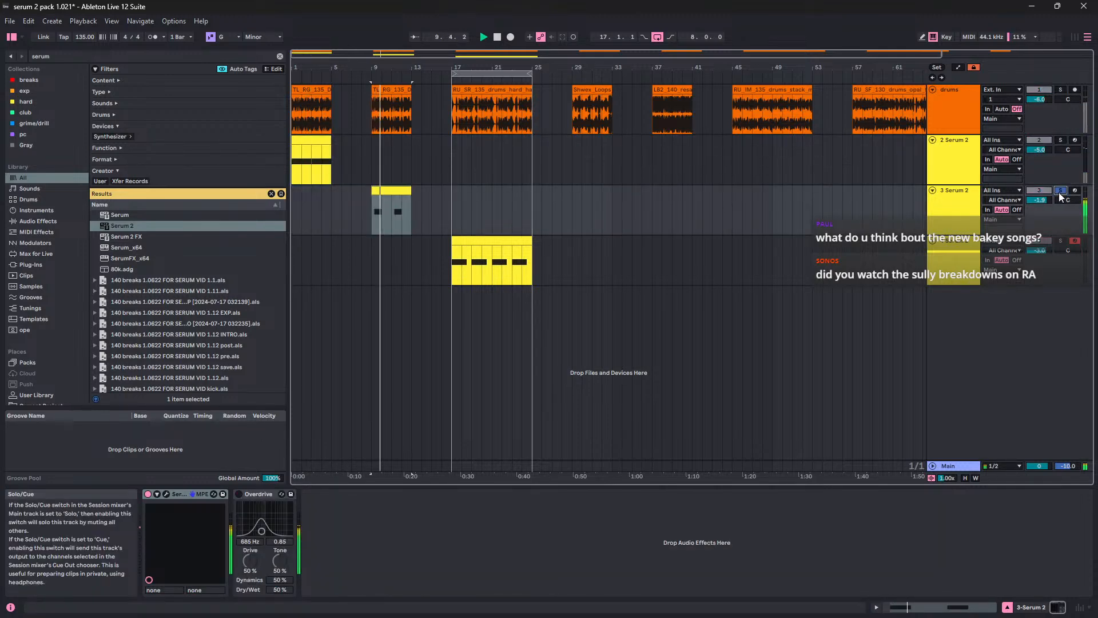
# Step: Open Serum 2 on track 3, loop its clip from bar 9 to 13 and play it with the synth in view
pyautogui.click(169, 495)
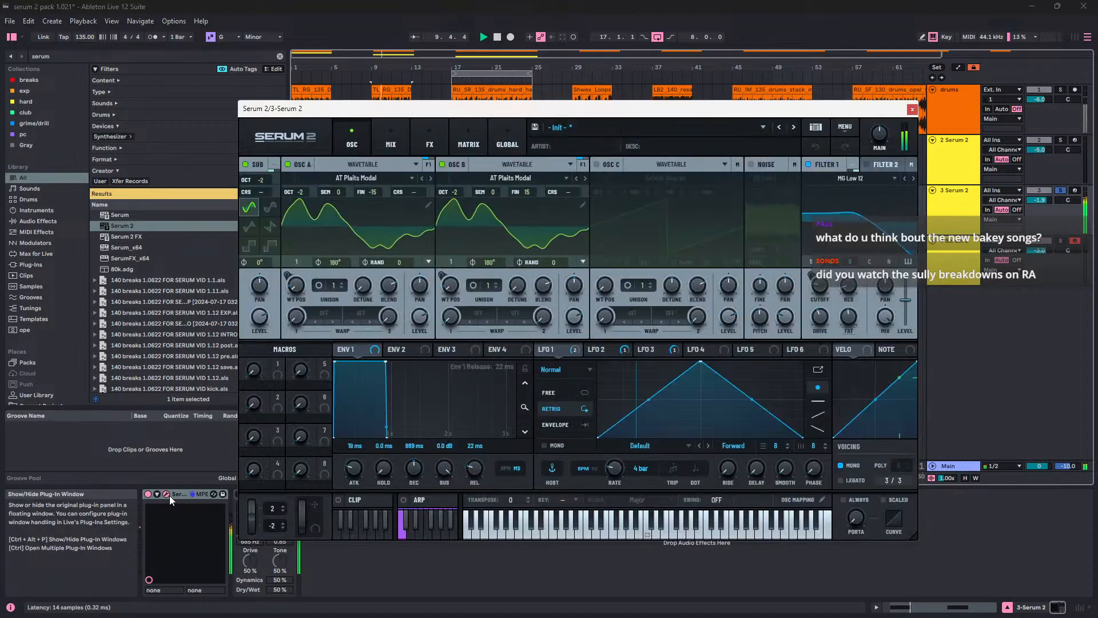
pyautogui.press('space')
pyautogui.moveTo(493, 110); pyautogui.dragTo(690, 251)
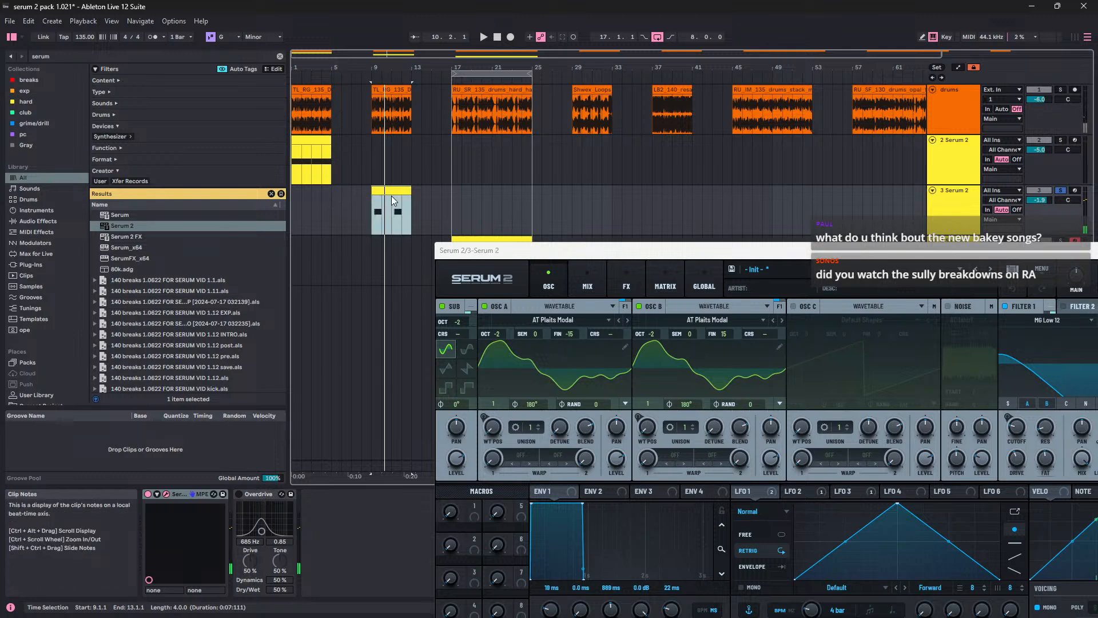
pyautogui.hotkey('ctrl', 'l')
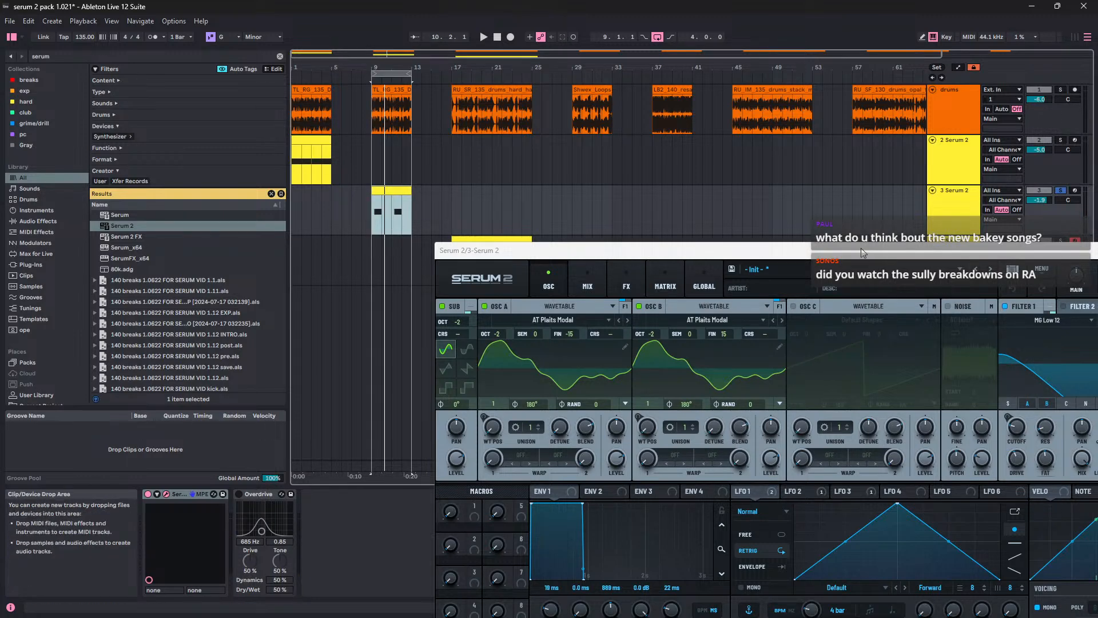
pyautogui.moveTo(857, 253); pyautogui.dragTo(600, 163)
pyautogui.press('space')
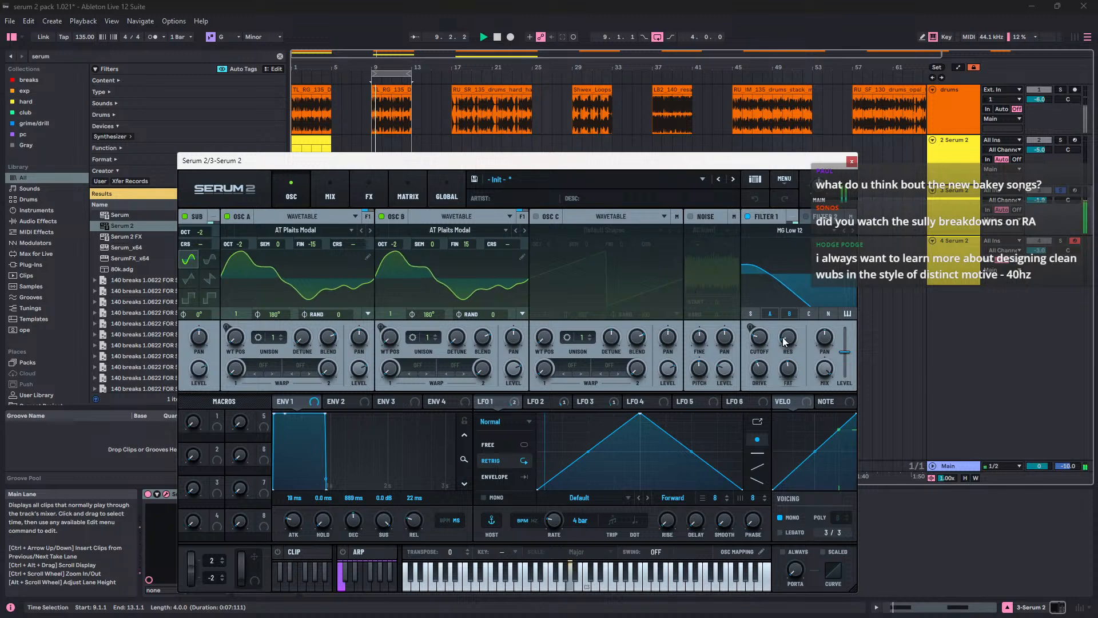
# Step: Examine the oscillator routing and the Bus 1 and Bus 2 effects chains of track 3's synth
pyautogui.click(330, 190)
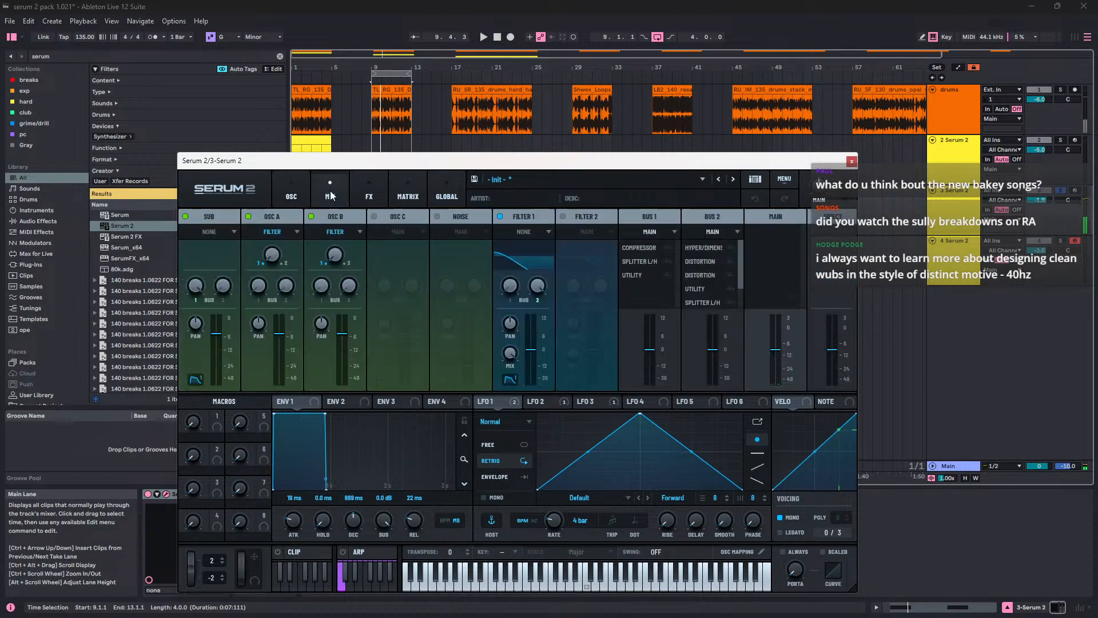
pyautogui.click(380, 192)
pyautogui.click(273, 217)
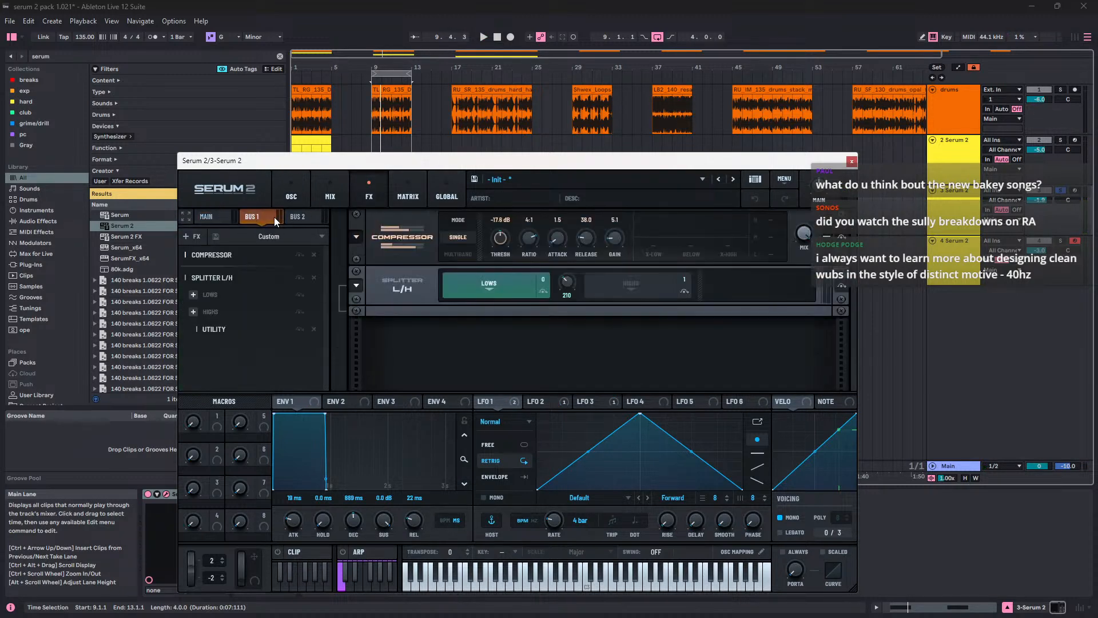
pyautogui.click(300, 217)
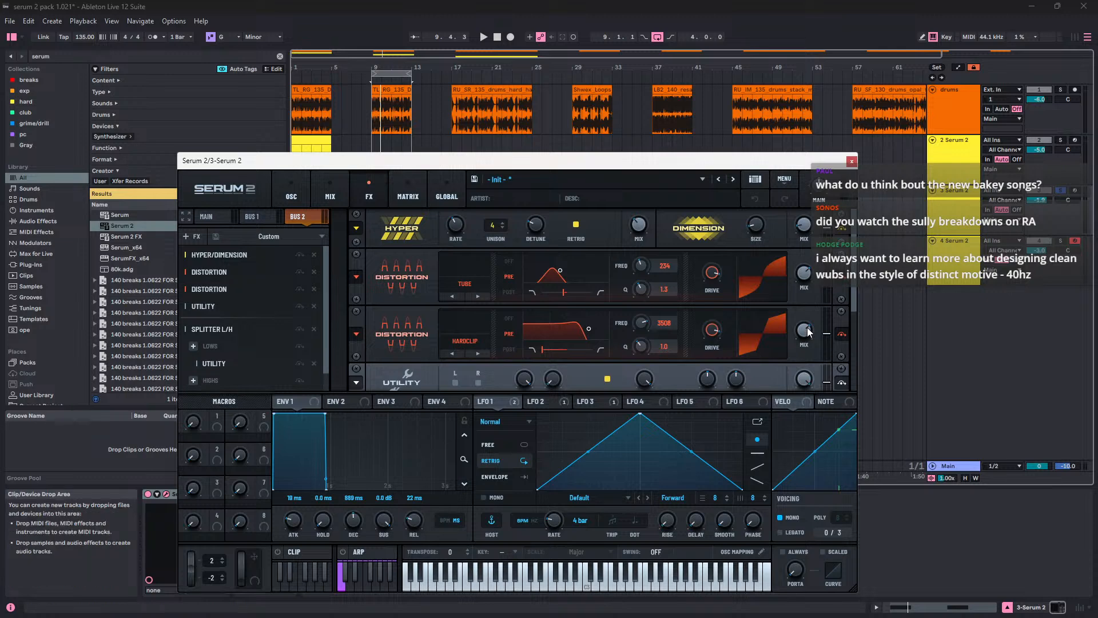
# Step: Adjust the mix amounts of the Hardclip and Tube Distortions in track 3's Bus 2 while auditioning the loop
pyautogui.press('space')
pyautogui.moveTo(800, 350); pyautogui.dragTo(801, 356)
pyautogui.moveTo(804, 274); pyautogui.dragTo(809, 335)
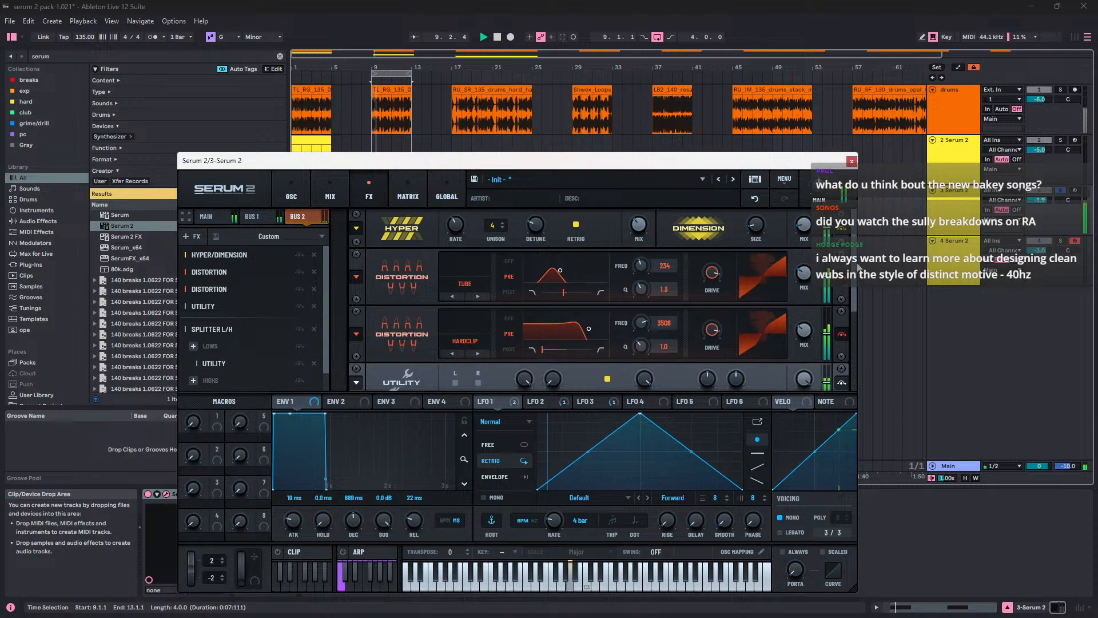
pyautogui.scroll(-3, 848, 287)
pyautogui.scroll(4, 849, 309)
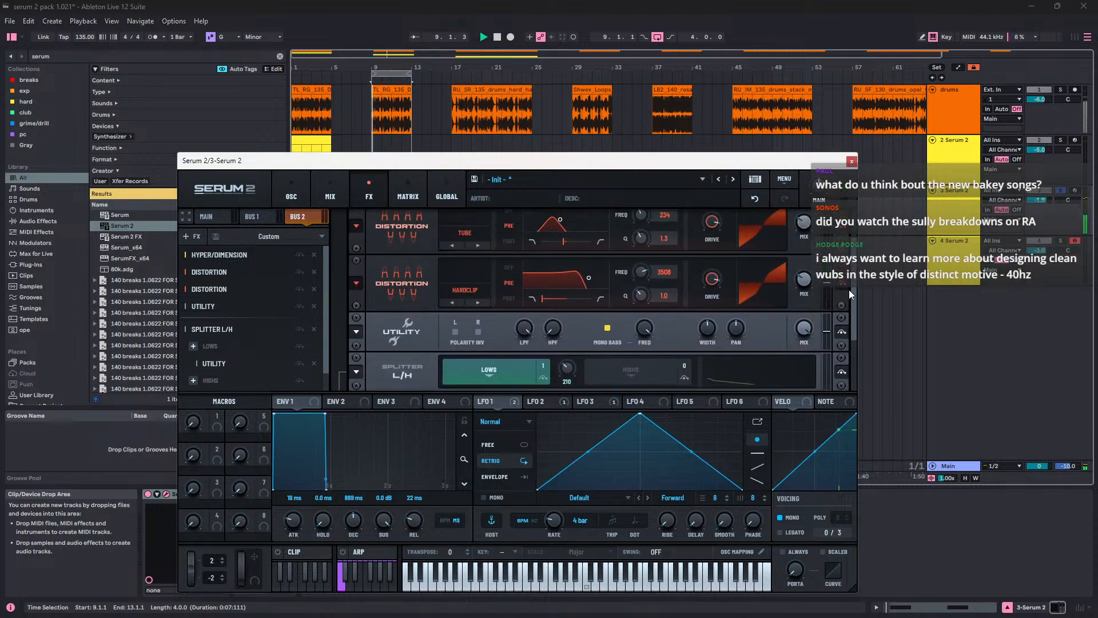
pyautogui.press('space')
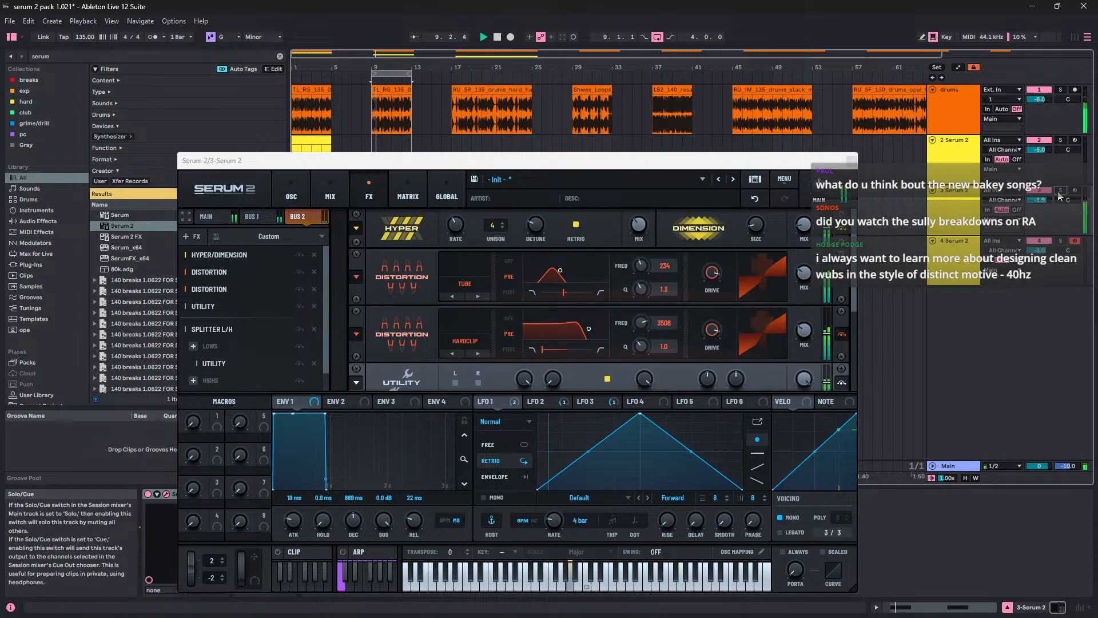
# Step: Close track 3's synth window and audition the track 2 bass clip in solo, then clear the solo
pyautogui.click(851, 162)
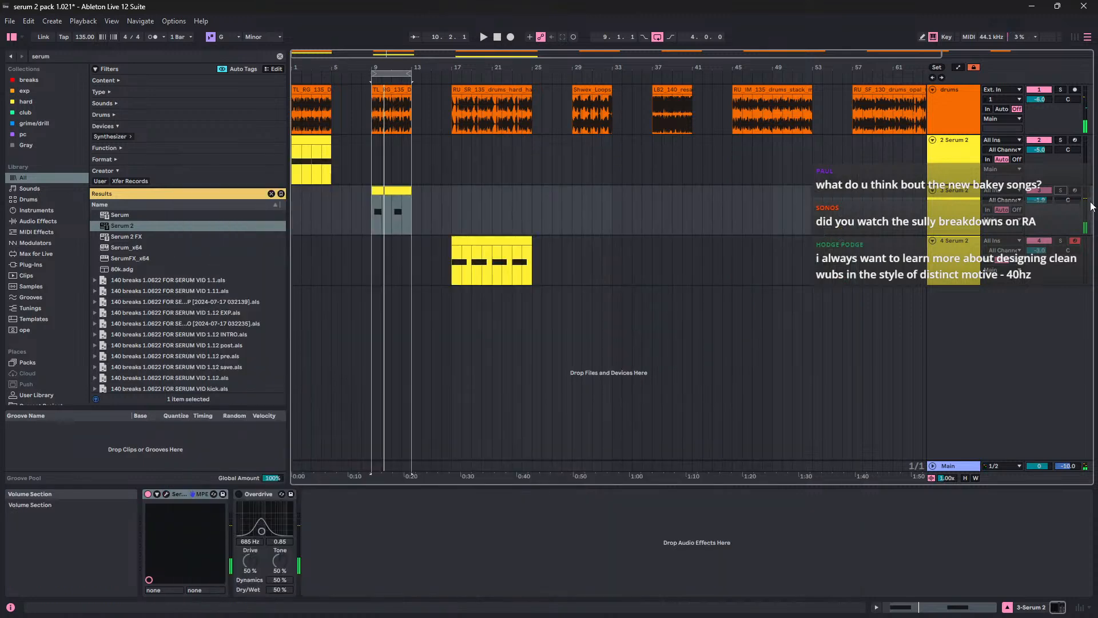
pyautogui.press('space')
pyautogui.click(1061, 193)
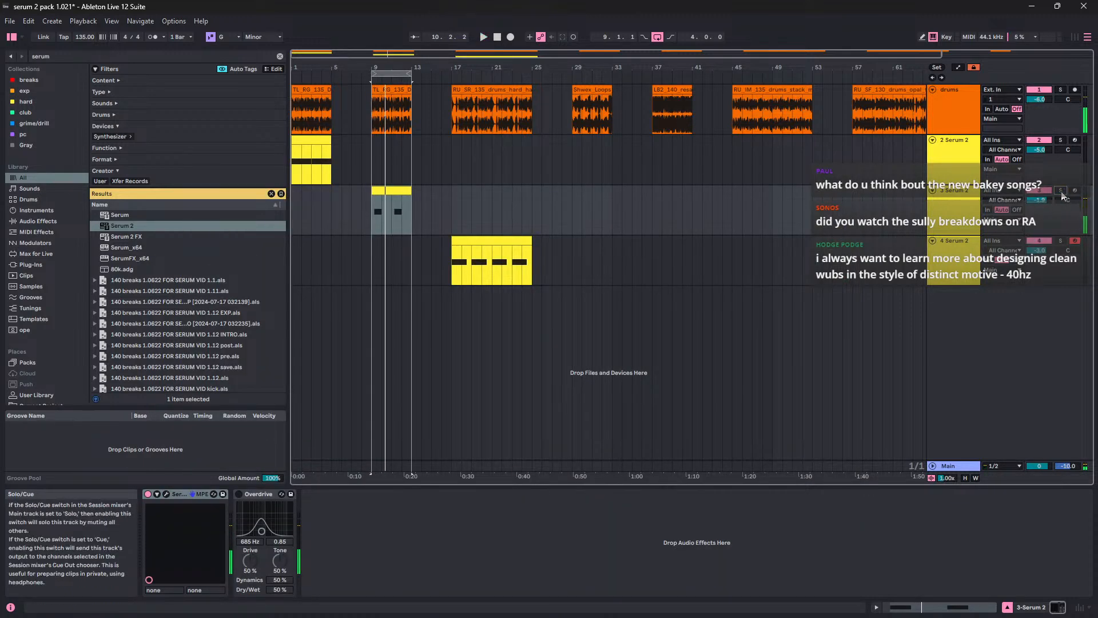
pyautogui.click(1062, 139)
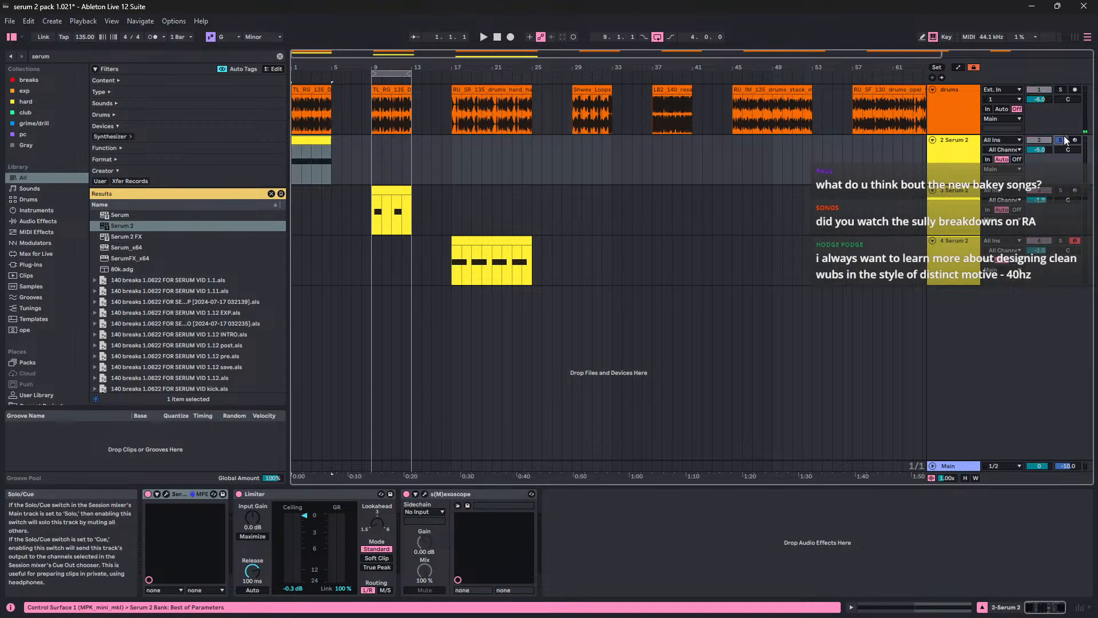
pyautogui.press('space')
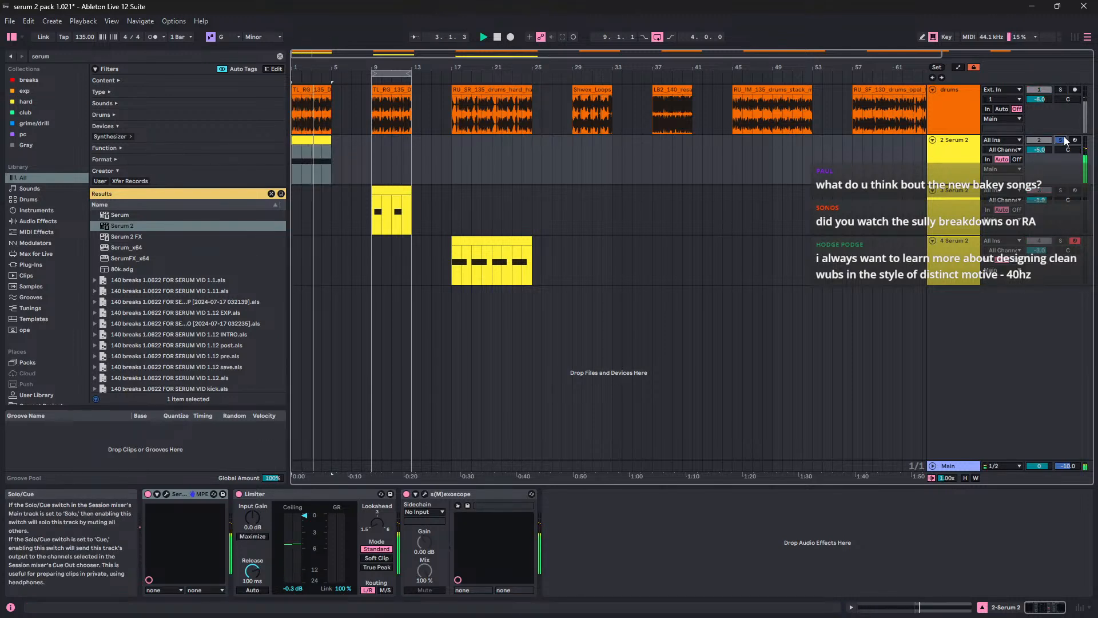
pyautogui.click(1062, 139)
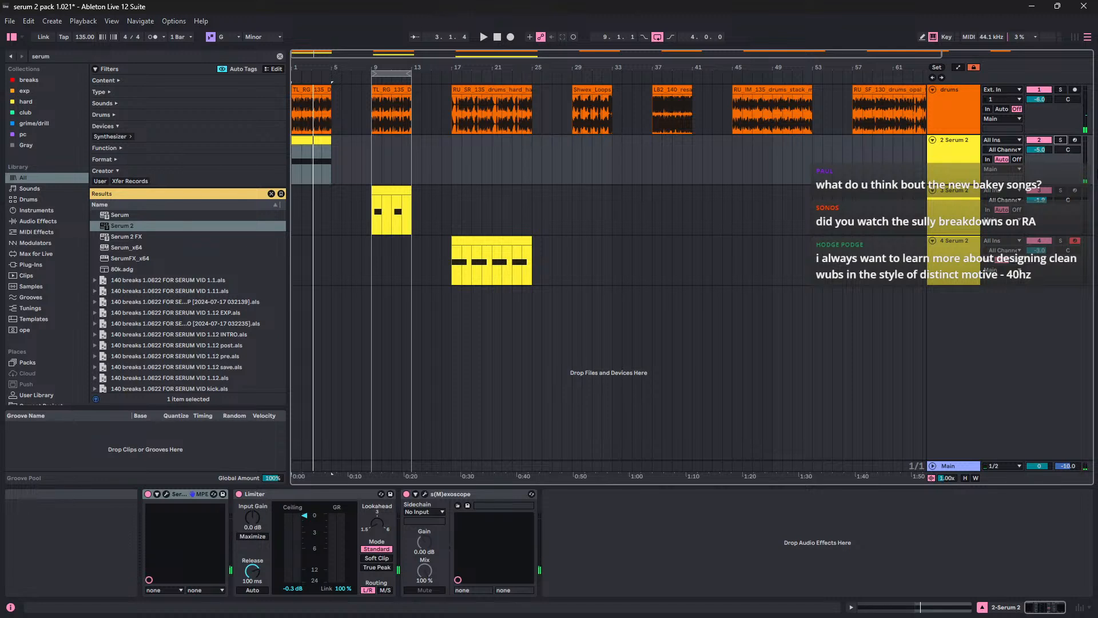
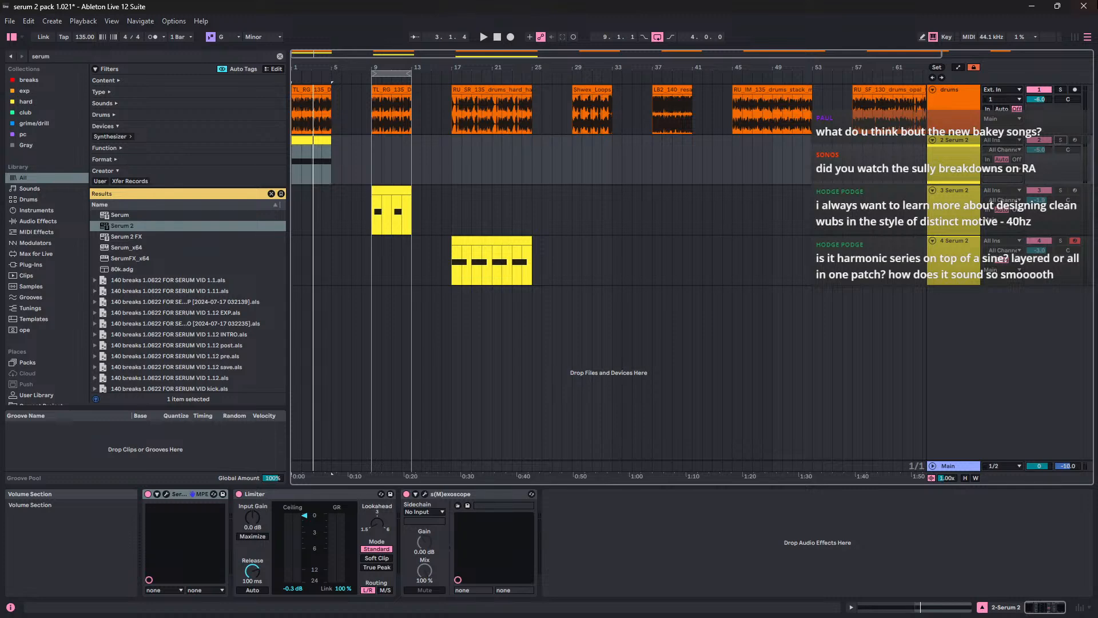
# Step: Open Serum 2 on track 4 and examine its Bus 1 and Bus 2 effects chains
pyautogui.click(484, 272)
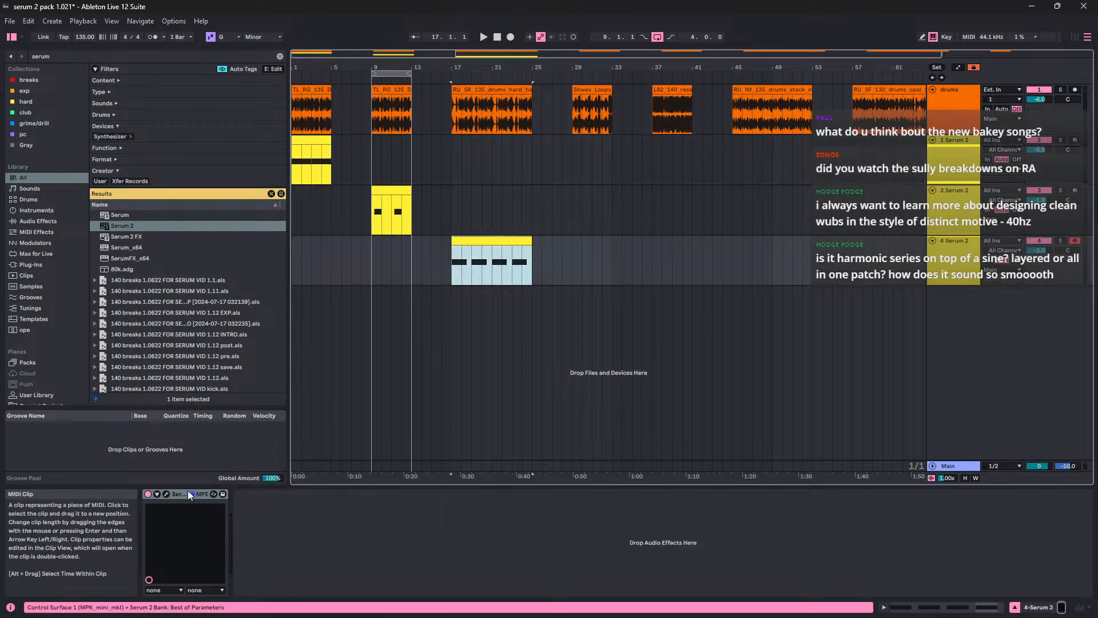
pyautogui.click(167, 495)
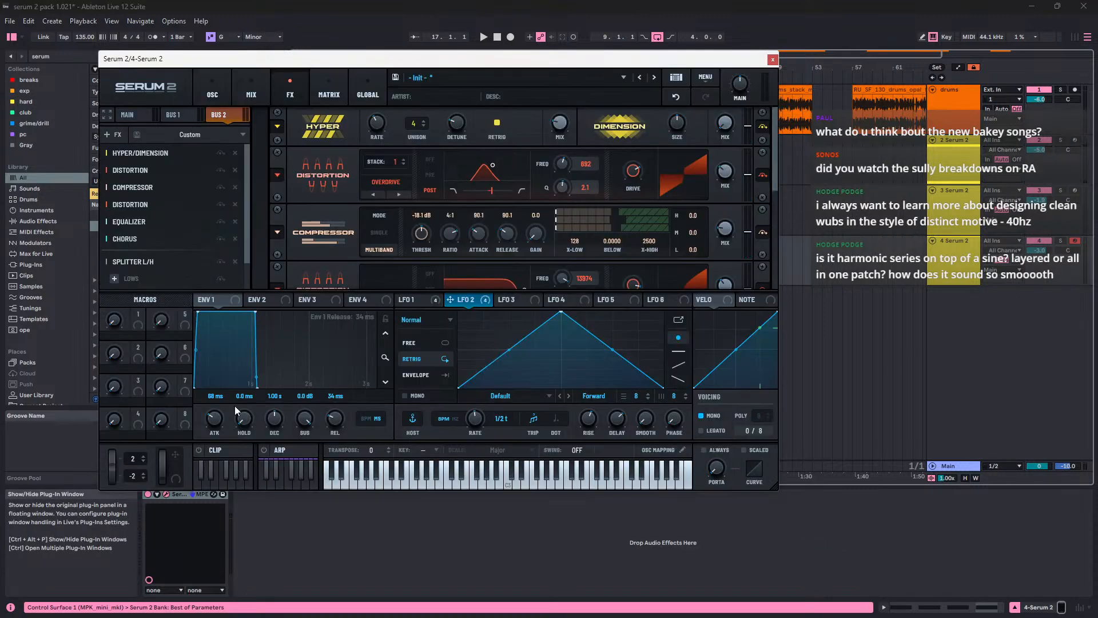
pyautogui.moveTo(323, 59); pyautogui.dragTo(421, 66)
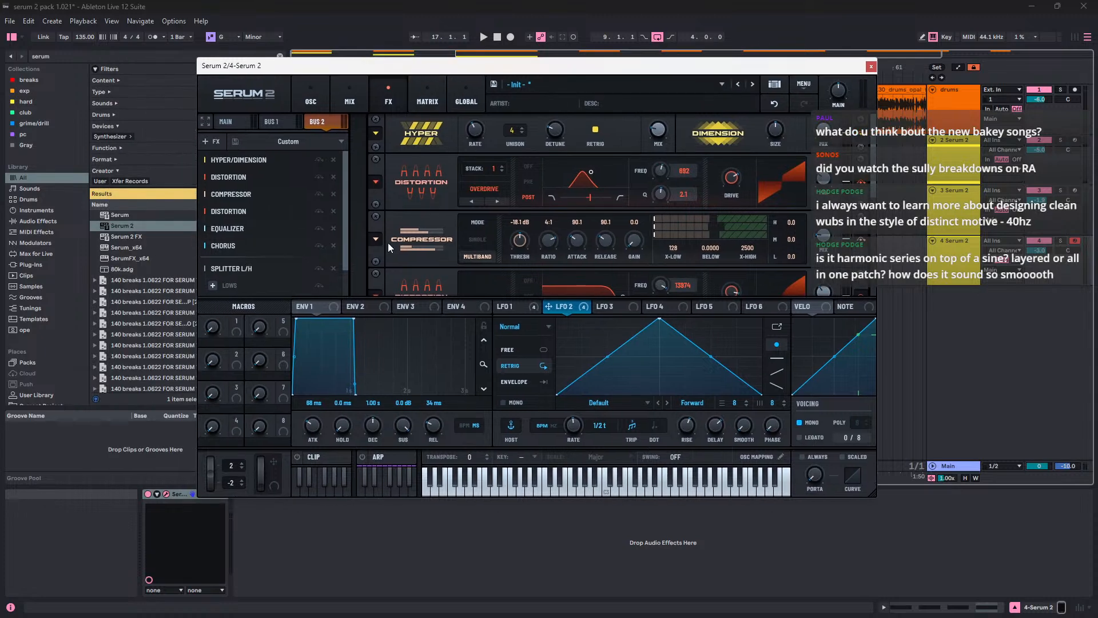
pyautogui.click(274, 121)
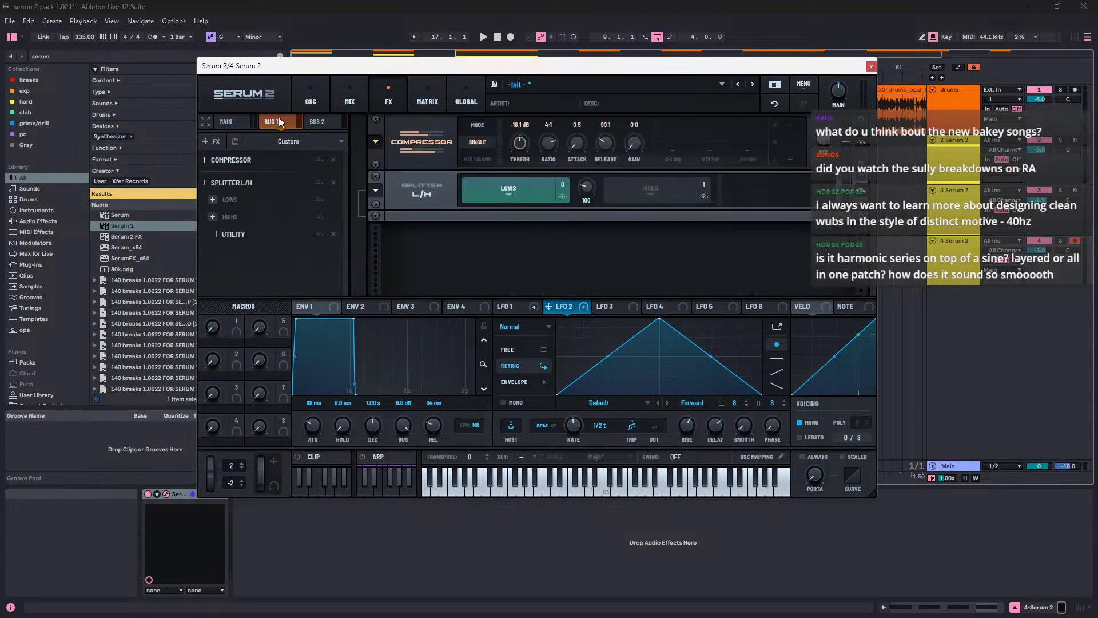
pyautogui.click(331, 121)
pyautogui.rightClick(328, 119)
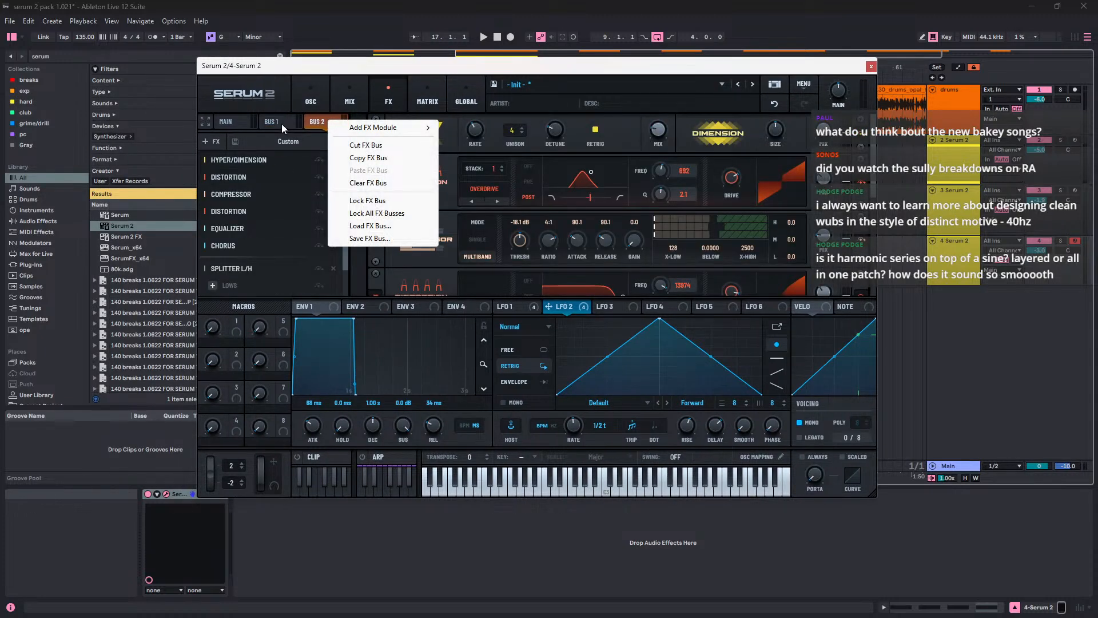
pyautogui.click(281, 123)
pyautogui.click(324, 121)
# Step: Inspect the Lows and Highs bands of the L/H splitter in track 4's Bus 2
pyautogui.scroll(-2, 346, 195)
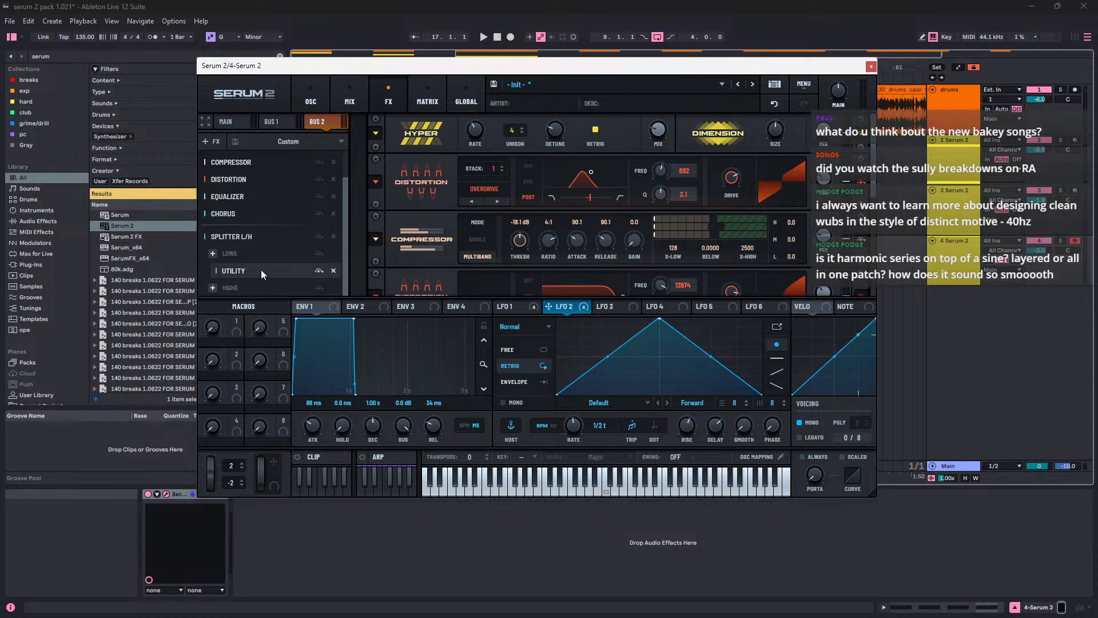
pyautogui.click(251, 276)
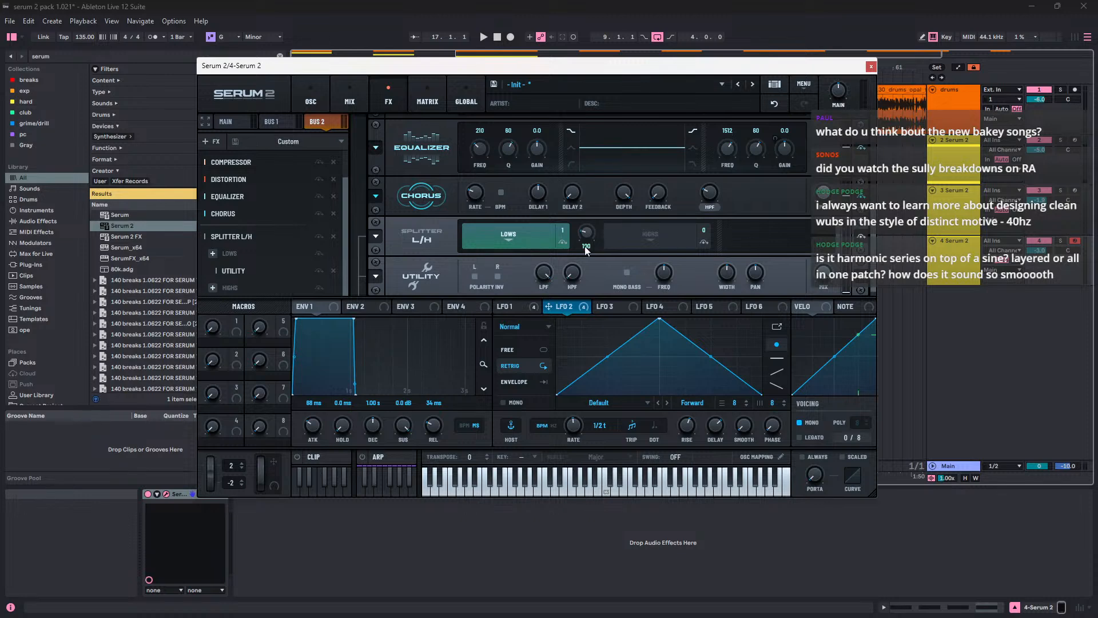
pyautogui.click(636, 237)
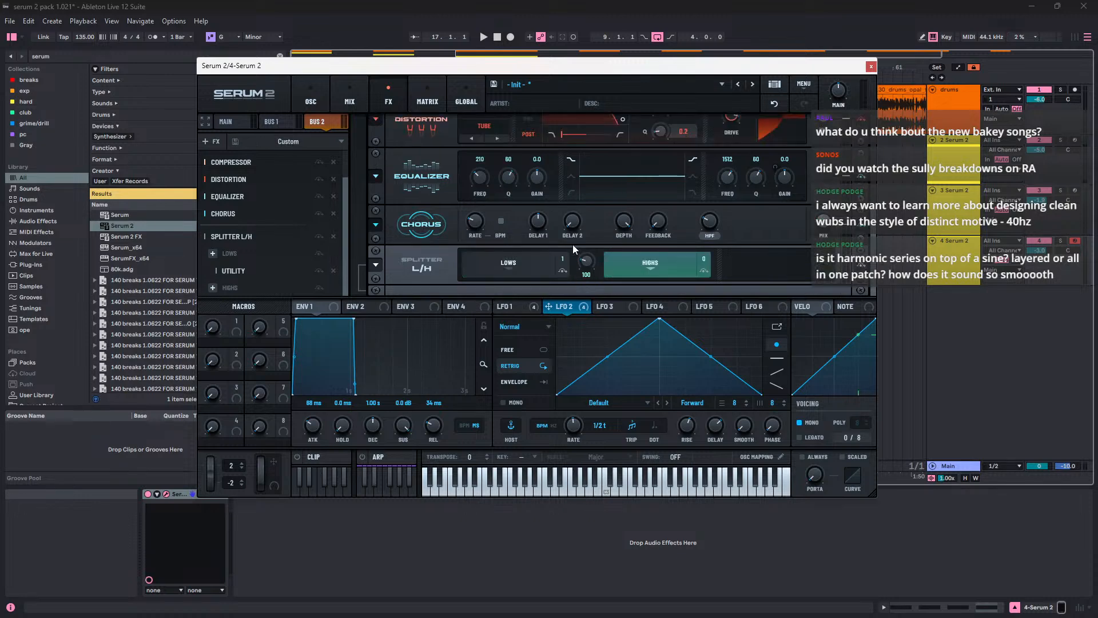
pyautogui.click(545, 262)
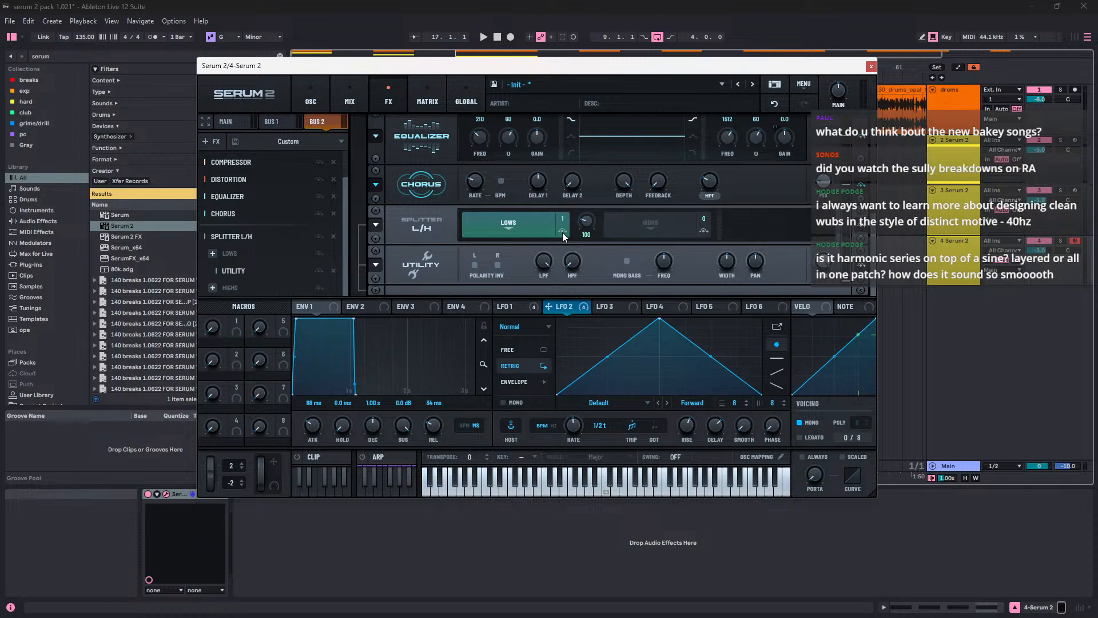
# Step: Solo track 4 and play its bass with the sub oscillator switched off, checking the oscillators and mixer routing
pyautogui.press('space')
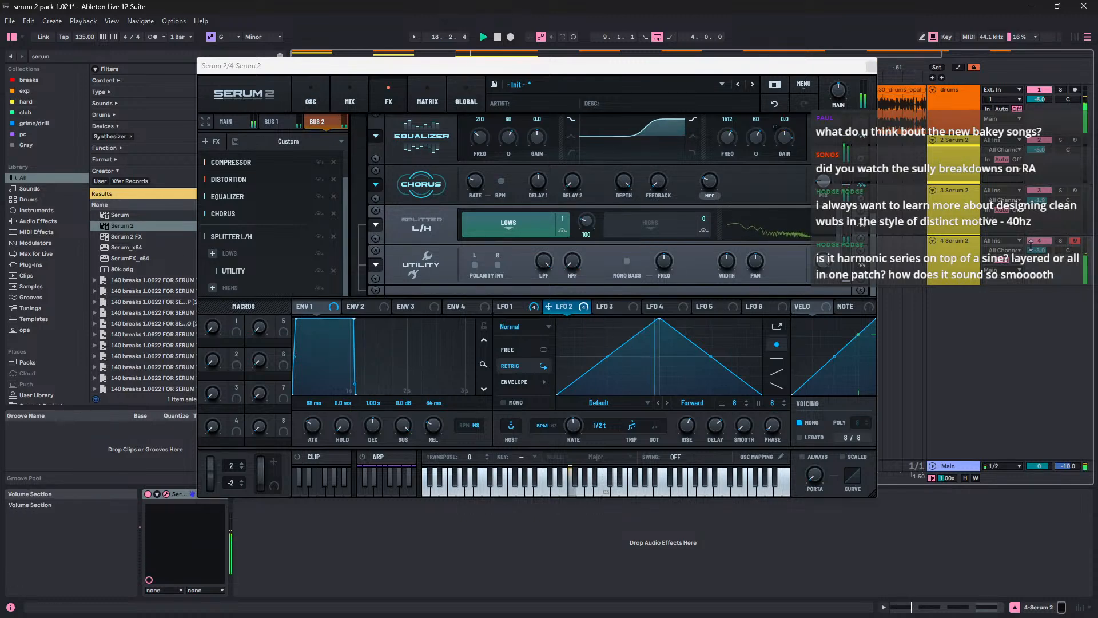
pyautogui.click(1060, 241)
pyautogui.press('space')
pyautogui.press('space')
pyautogui.click(313, 101)
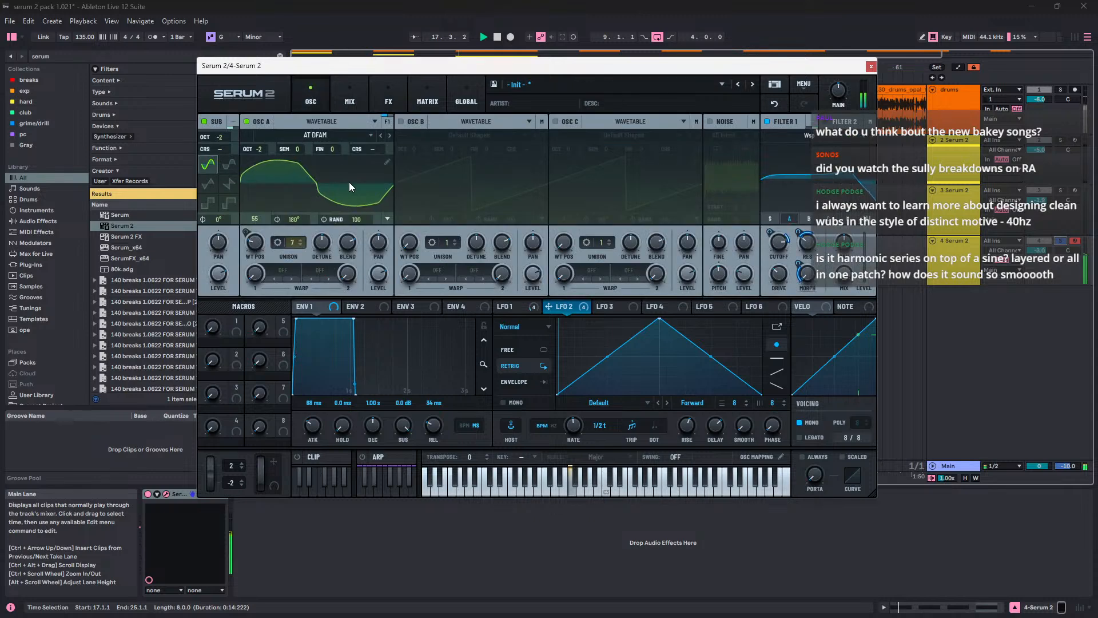
pyautogui.click(338, 108)
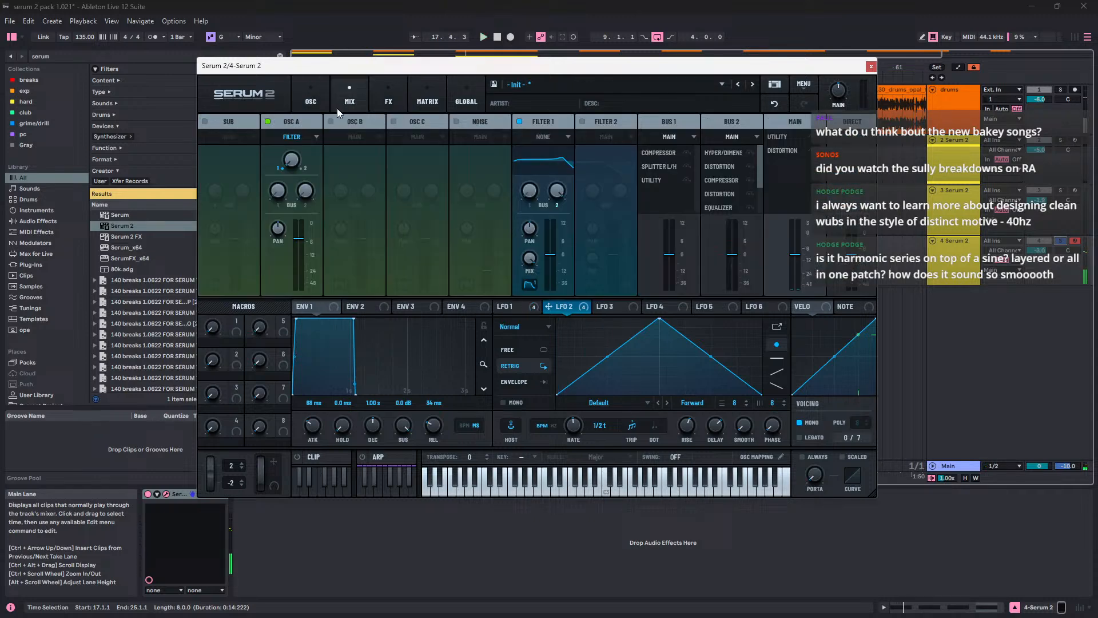
# Step: Audition the Bus 2 splitter while toggling the Lows band's switch on and off, and inspect its Utility module
pyautogui.click(388, 102)
pyautogui.click(279, 266)
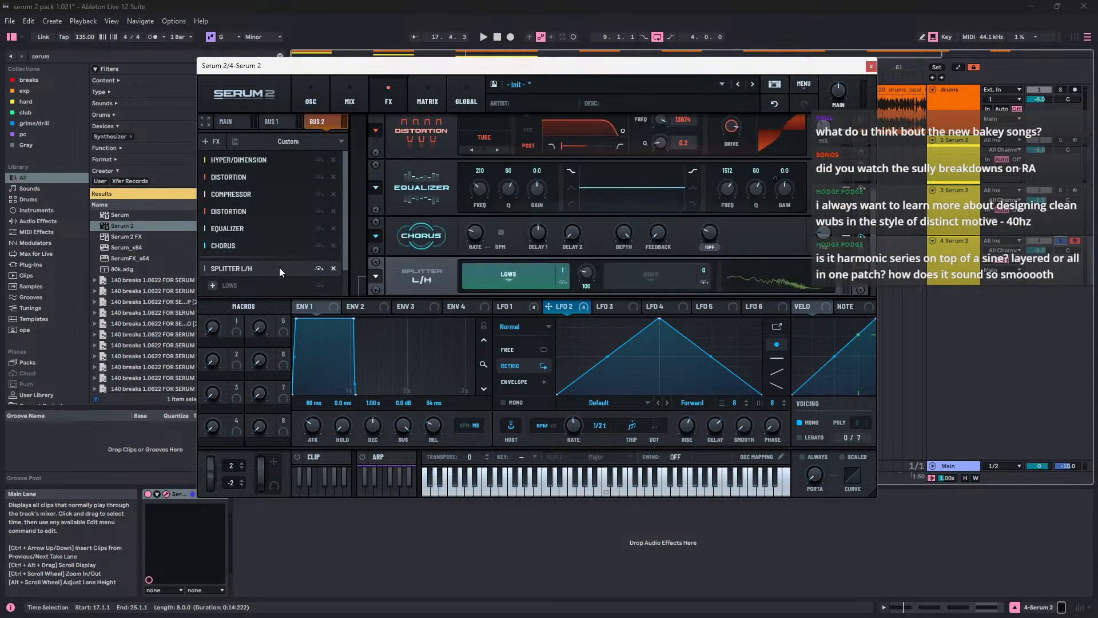
pyautogui.press('space')
pyautogui.click(562, 282)
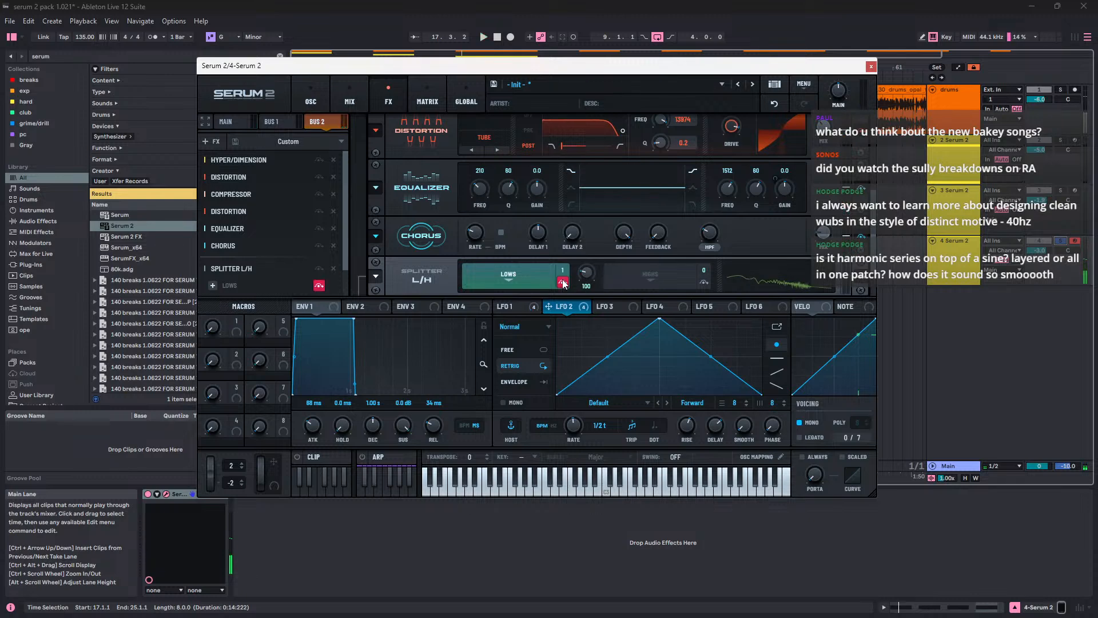
pyautogui.click(563, 282)
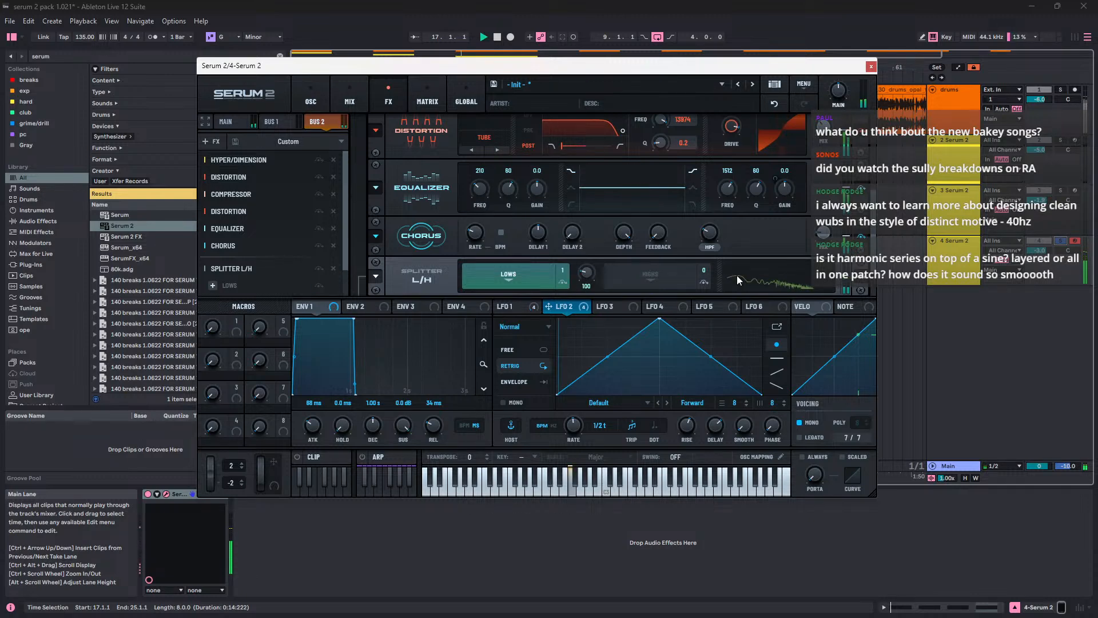
pyautogui.scroll(-1, 870, 231)
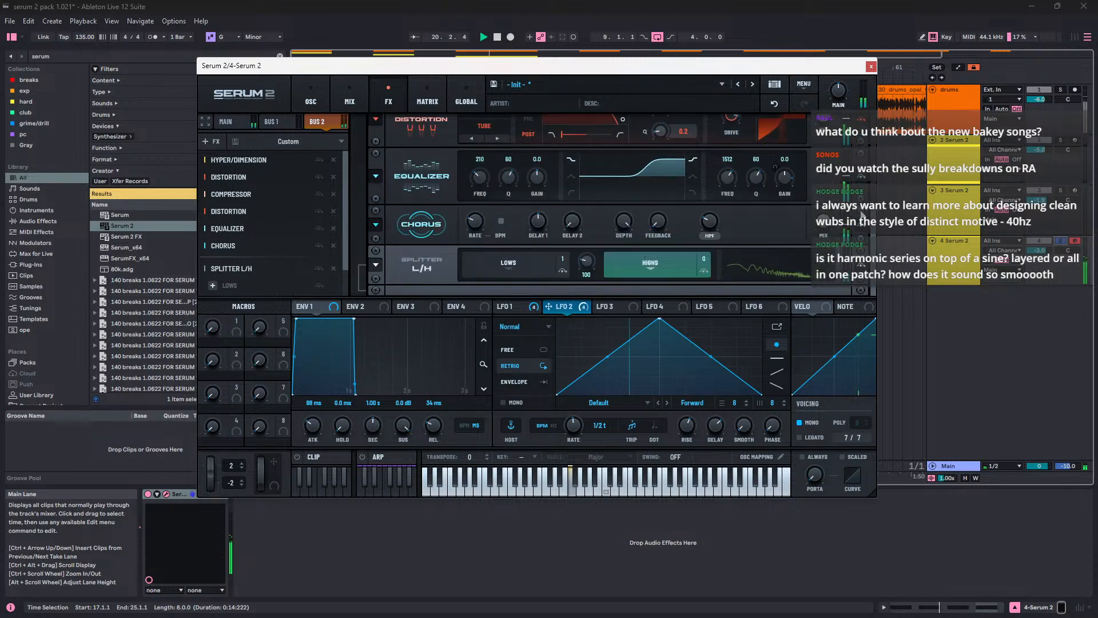
pyautogui.scroll(1, 495, 269)
pyautogui.scroll(-1, 495, 268)
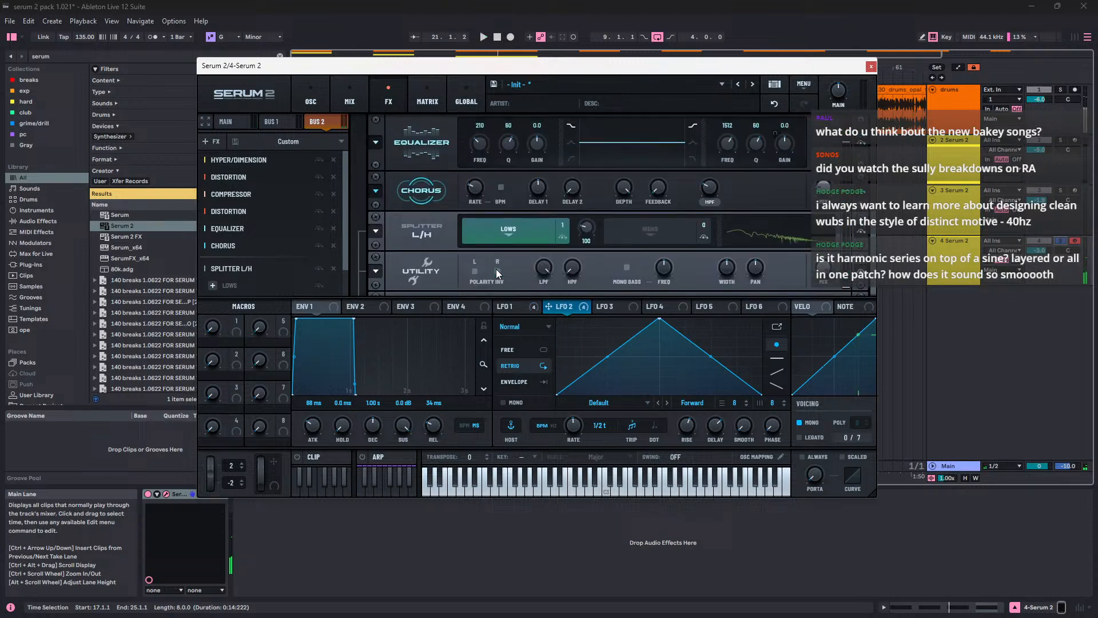
# Step: Show the effect modules that can be added to the splitter's Lows band, and dismiss the list
pyautogui.rightClick(504, 230)
pyautogui.moveTo(554, 241)
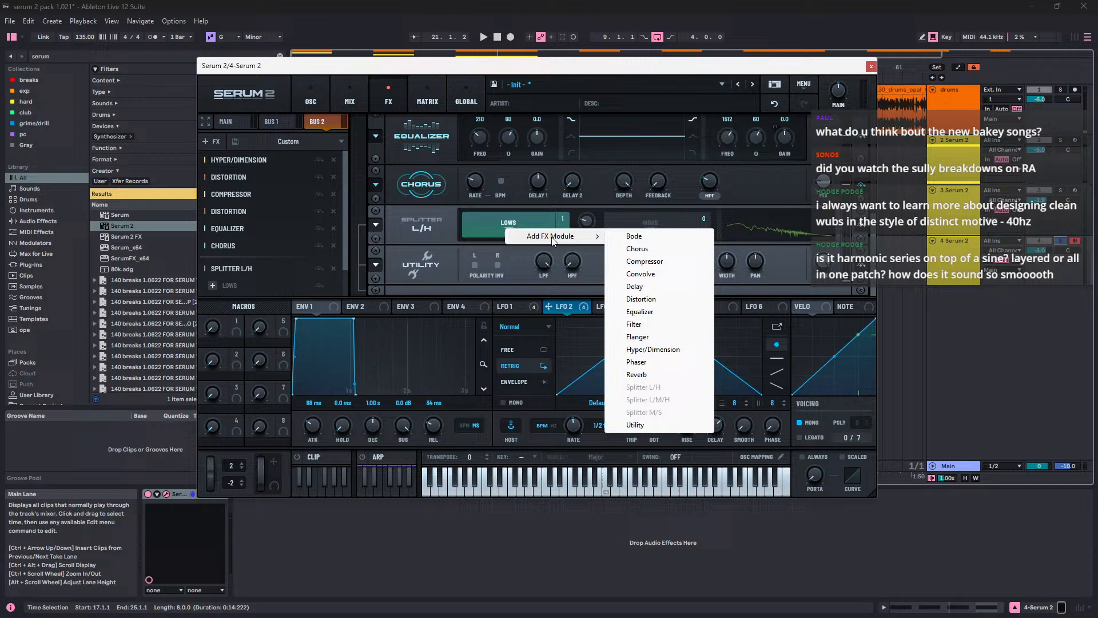
pyautogui.click(434, 229)
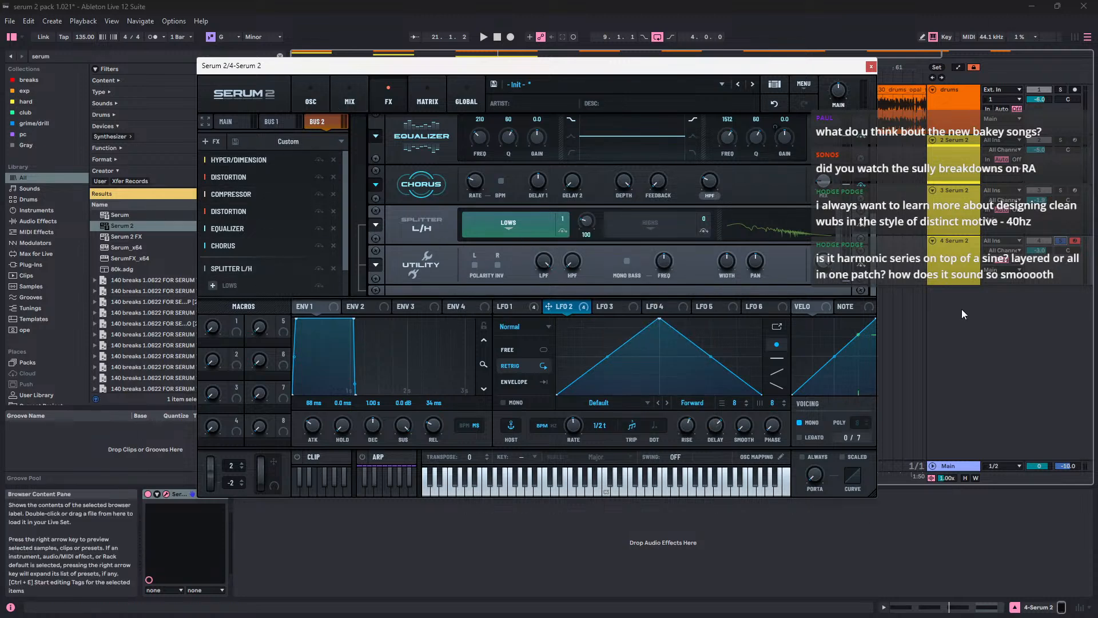
pyautogui.scroll(1, 423, 205)
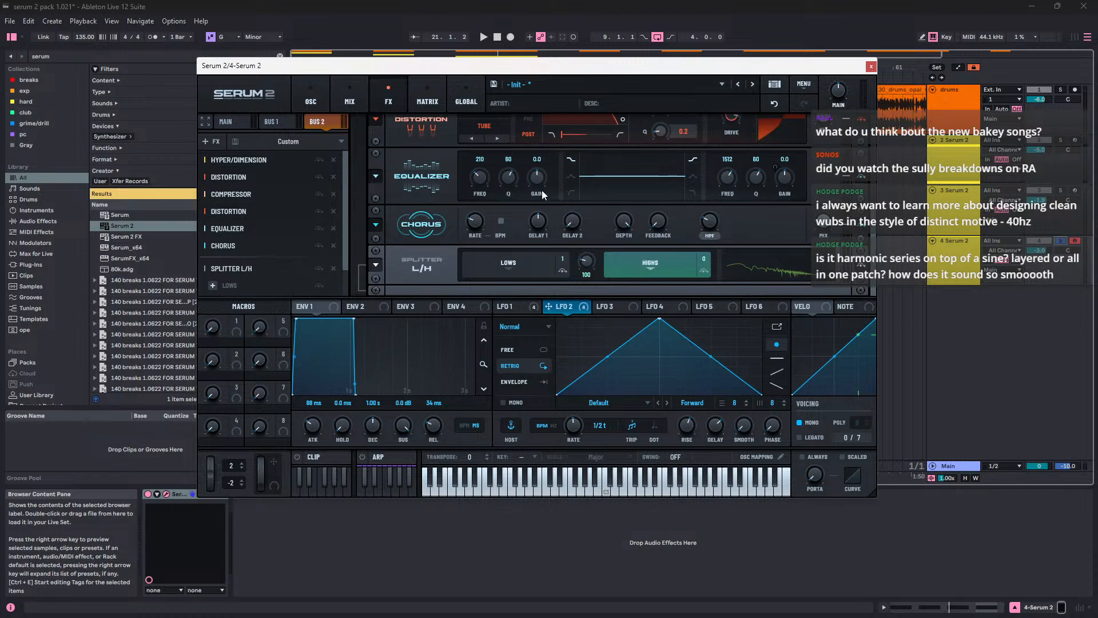
# Step: Switch track 4's sub oscillator back on and play the soloed bass
pyautogui.click(312, 98)
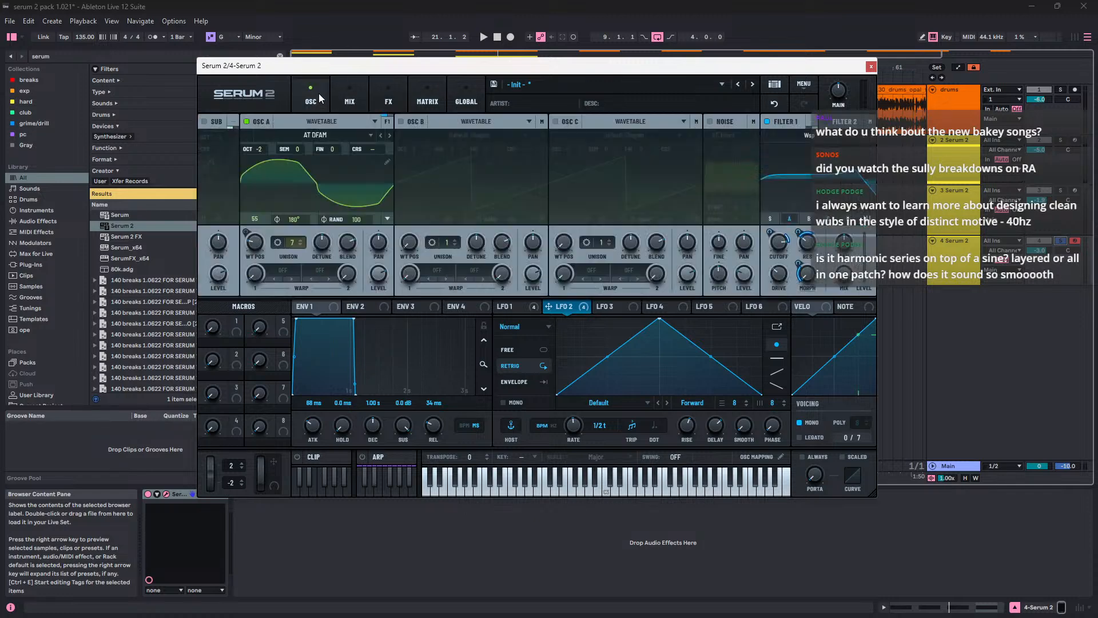
pyautogui.click(203, 121)
pyautogui.press('space')
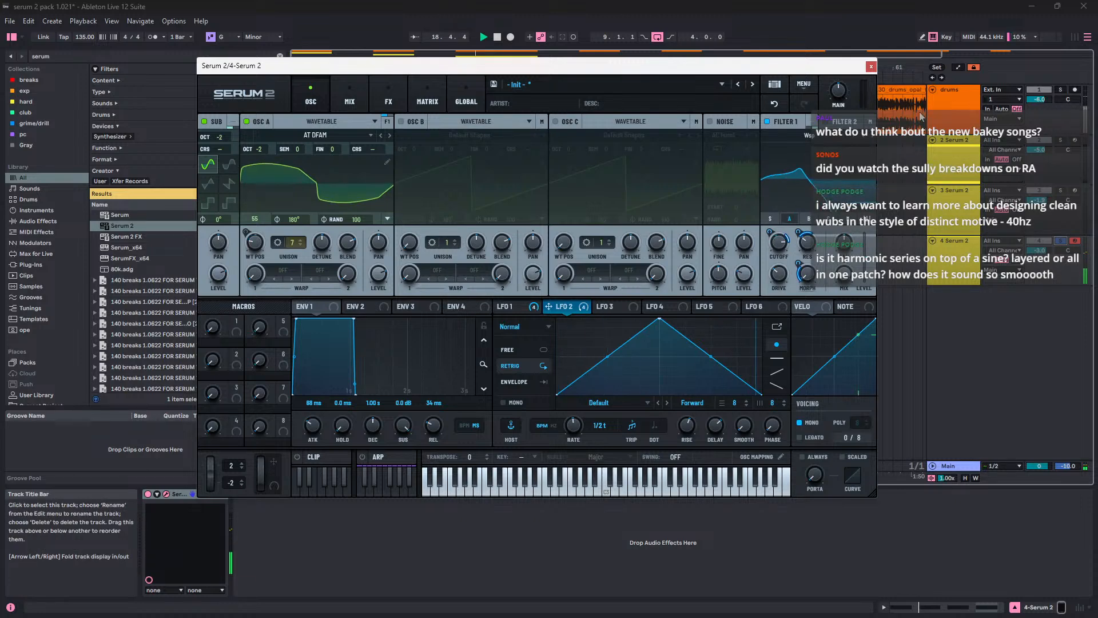
# Step: Close track 4's synth window, unsolo the track and play the bass together with the drums
pyautogui.click(871, 66)
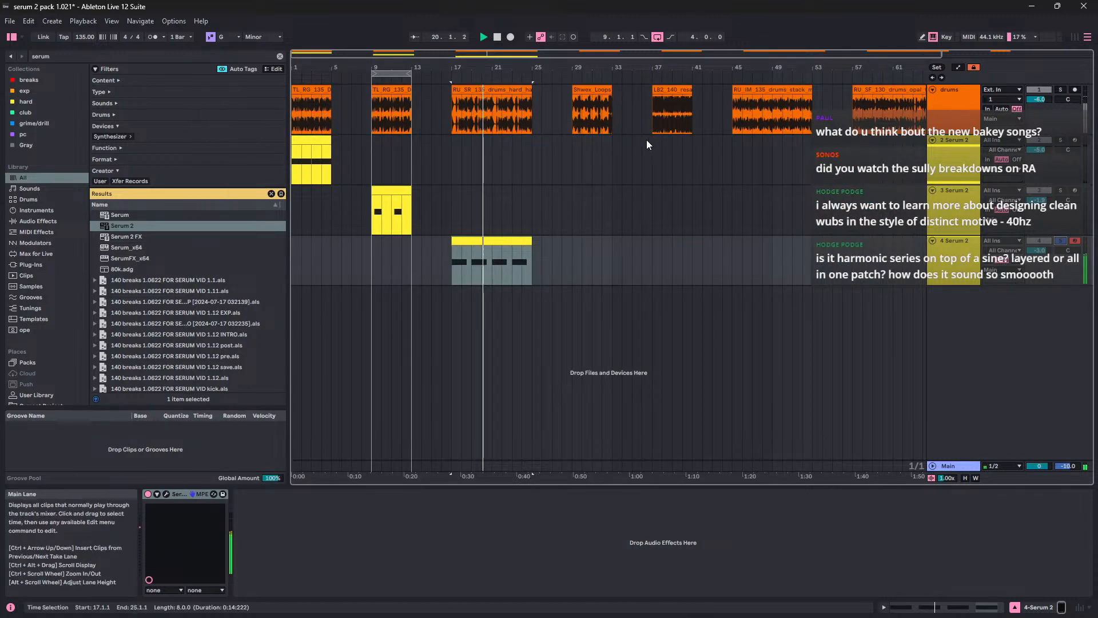
pyautogui.click(1059, 242)
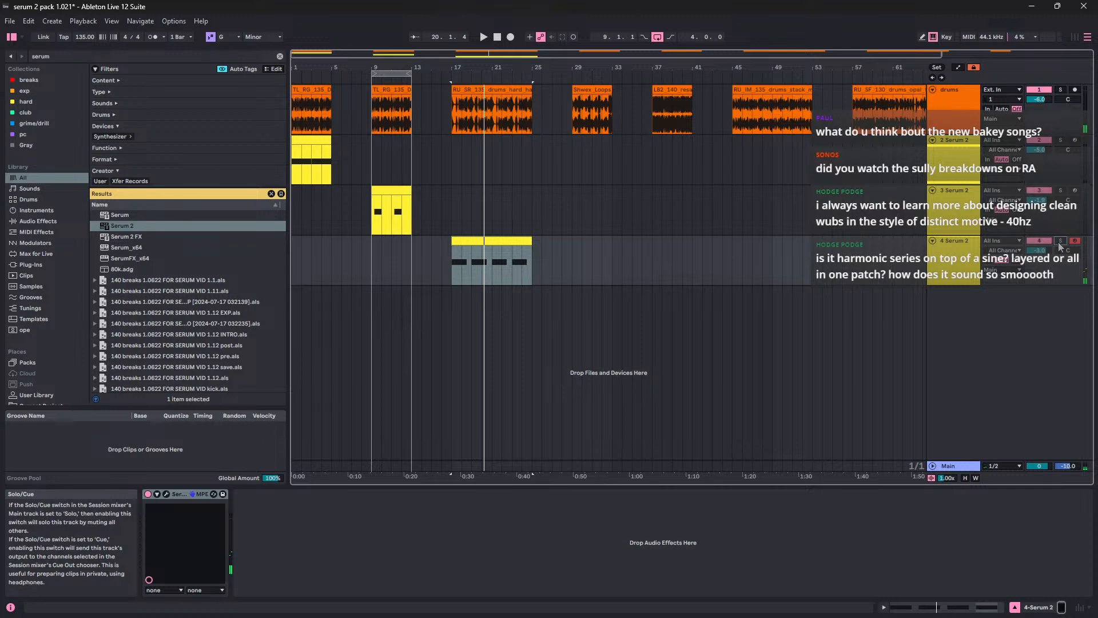
pyautogui.press('space')
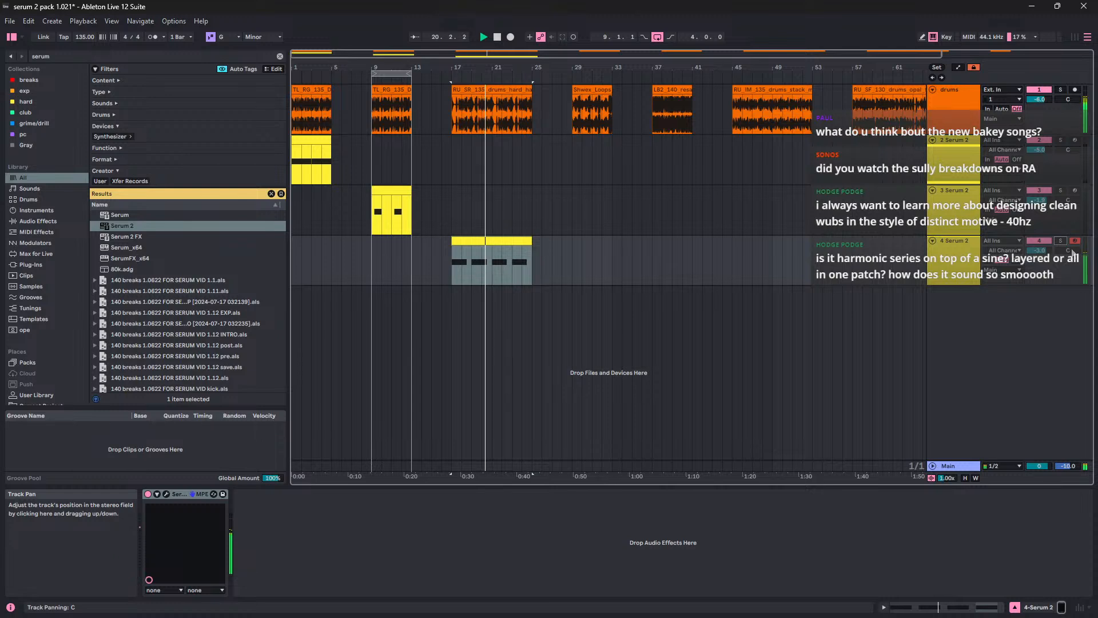
# Step: Audition the drum loops at bars 29 and 37 and open LB2_140_resampled_beat_oldways in the sample editor
pyautogui.click(606, 90)
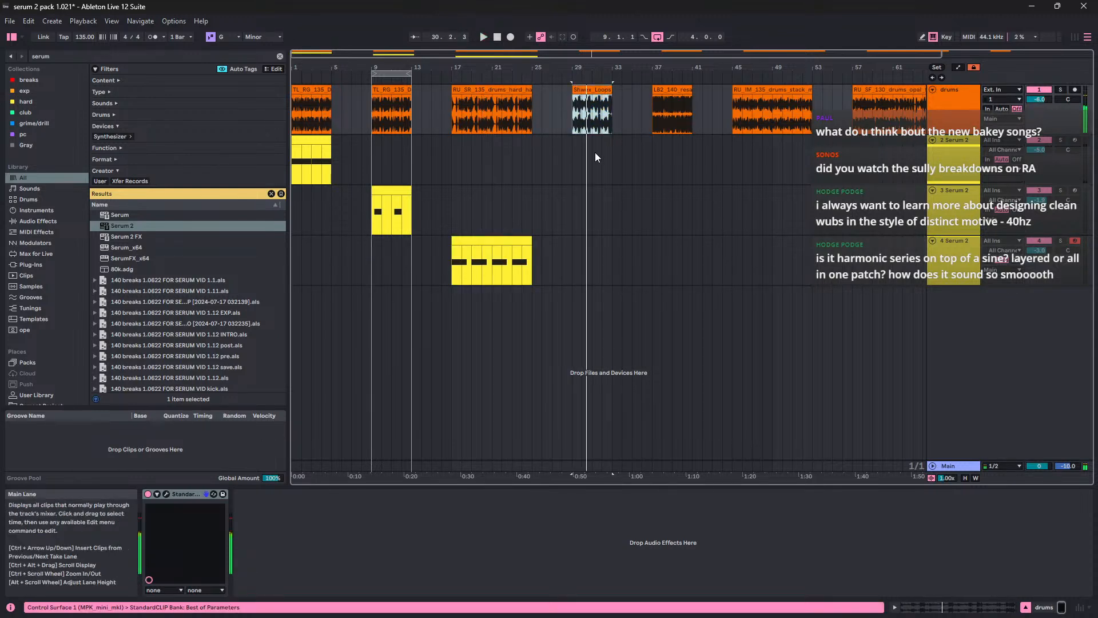
pyautogui.click(655, 92)
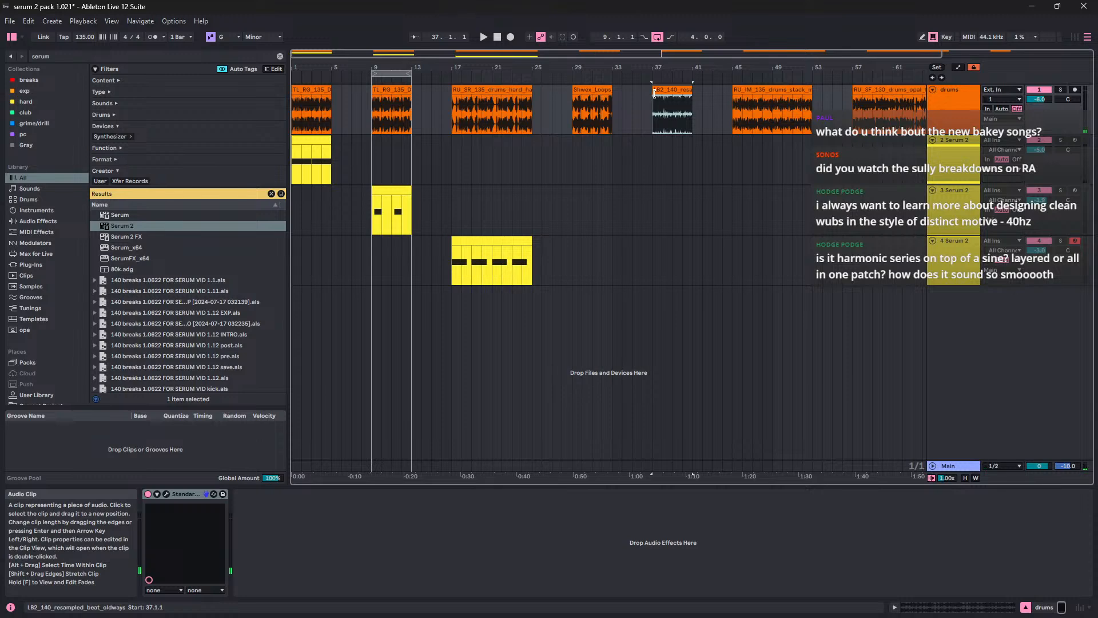
pyautogui.press('space')
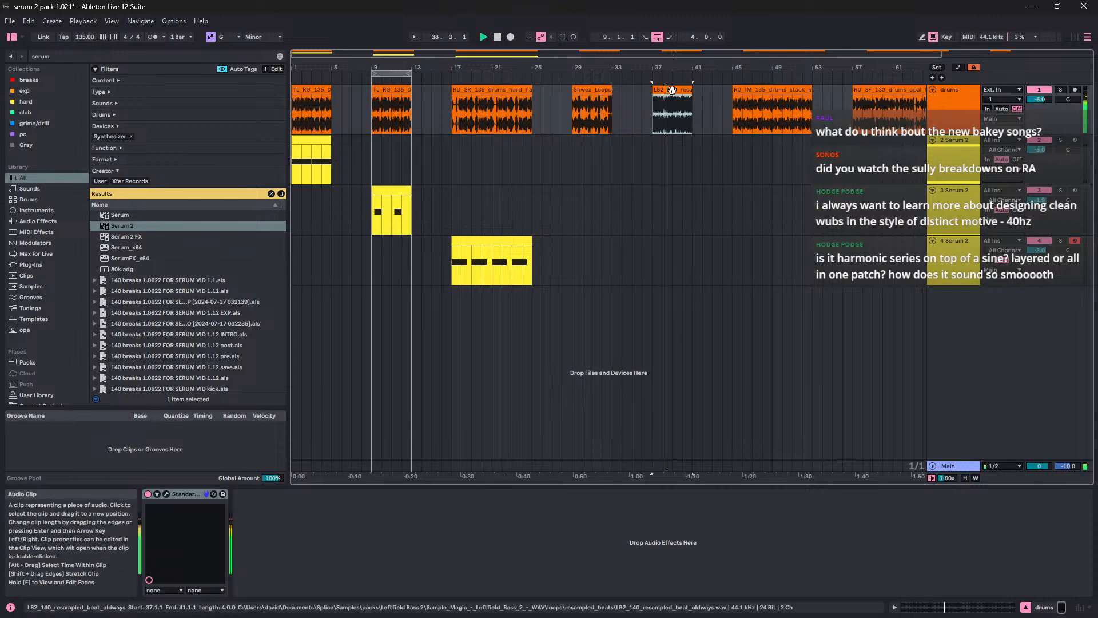
pyautogui.doubleClick(671, 91)
pyautogui.press('space')
pyautogui.press('space')
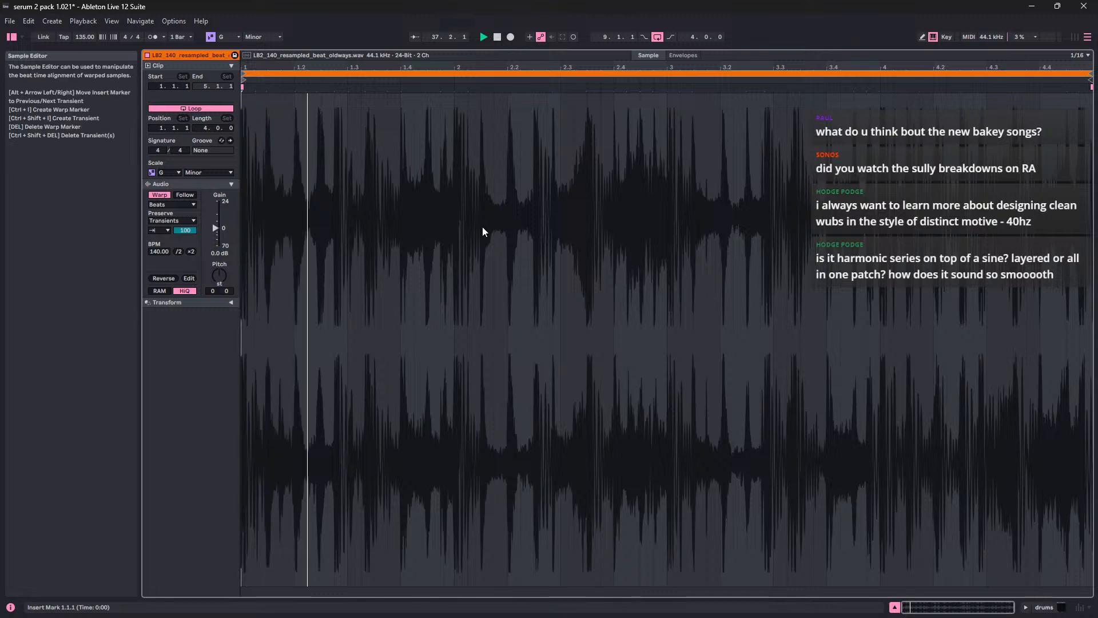
# Step: Audition the RU_IM_135_drums_stack_modular_drum_beat loop at bar 45 and open it in the sample editor
pyautogui.hotkey('shift', 'Tab')
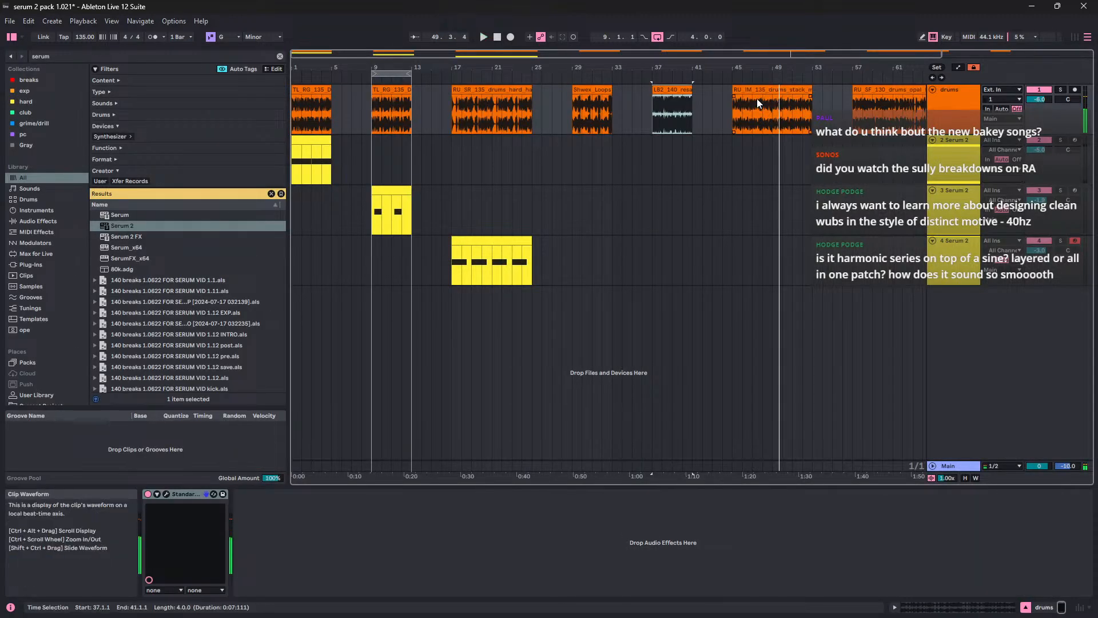
pyautogui.click(756, 99)
pyautogui.moveTo(807, 59); pyautogui.dragTo(662, 66)
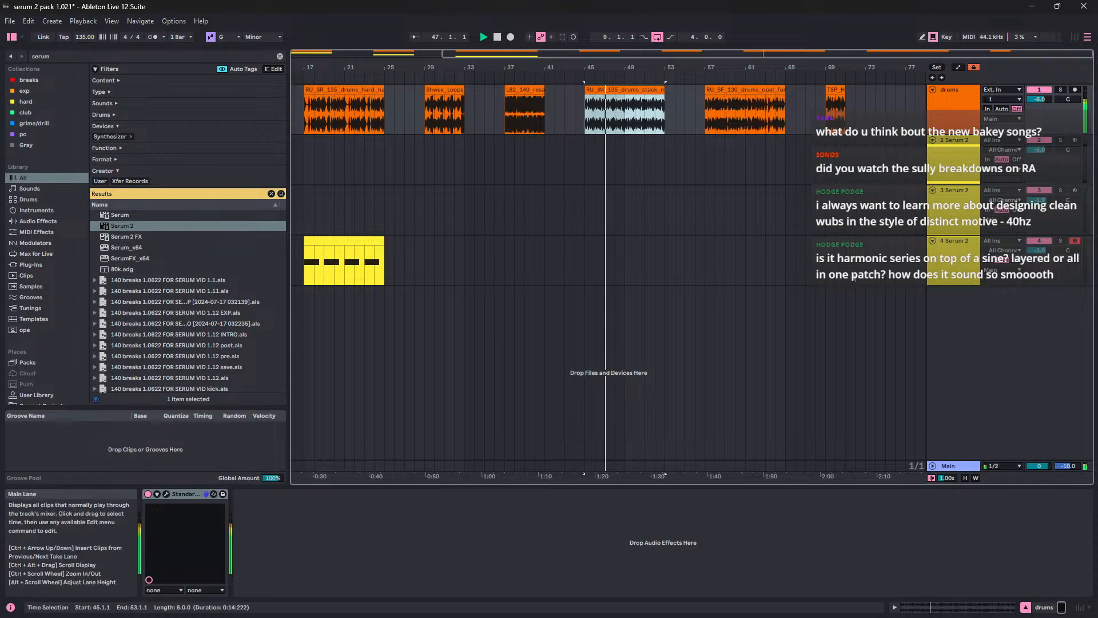
pyautogui.doubleClick(616, 94)
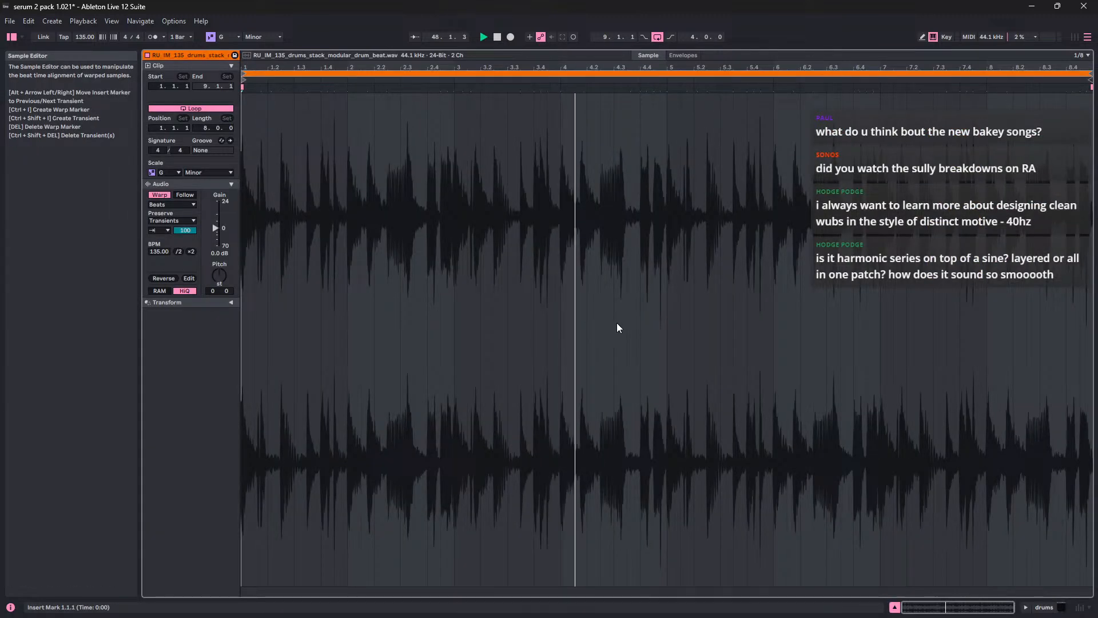
pyautogui.press('space')
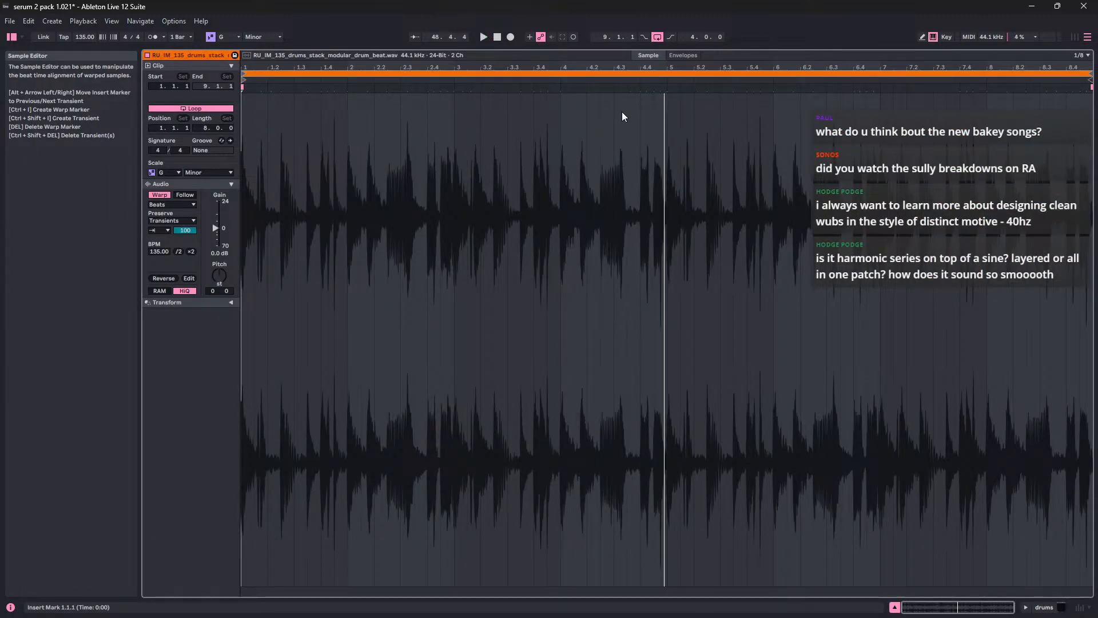
# Step: Return to the arrangement and set the loop region to the drum clip spanning bars 45 to 53
pyautogui.hotkey('shift', 'Tab')
pyautogui.click(652, 87)
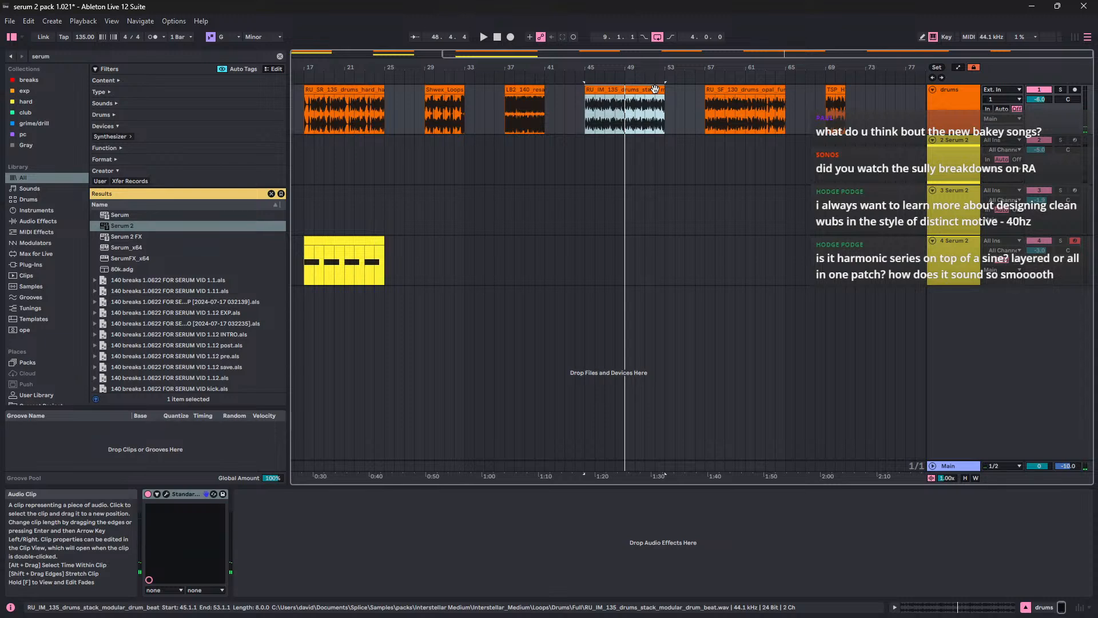
pyautogui.hotkey('ctrl', 'l')
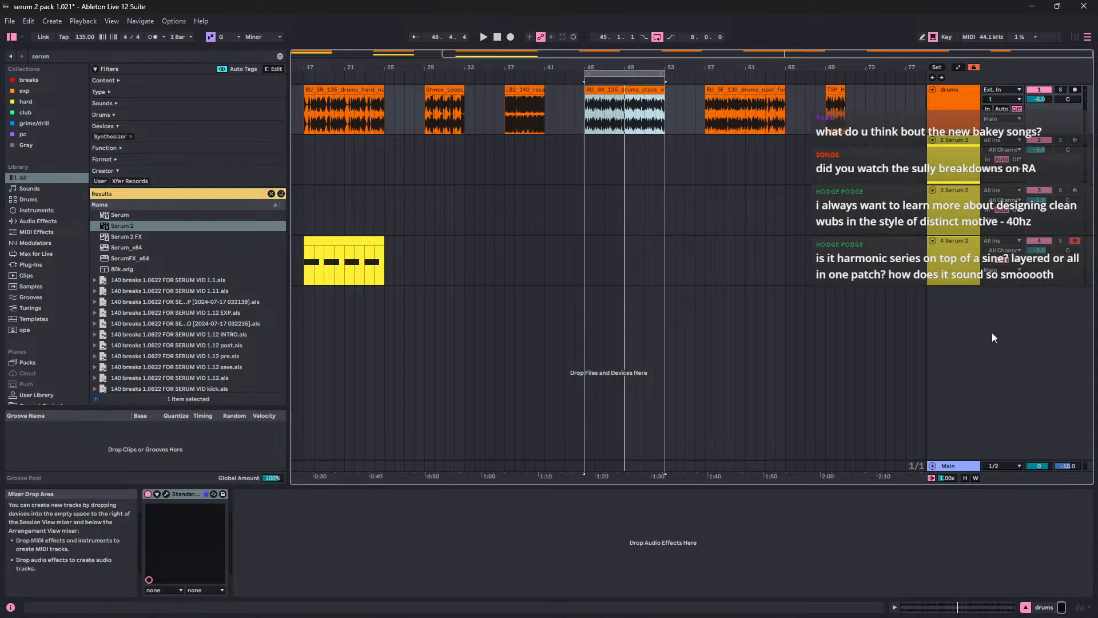
# Step: Insert a new MIDI track below track 4, colour it yellow and load Serum 2 on it
pyautogui.click(960, 279)
pyautogui.hotkey('ctrl', 'shift', 't')
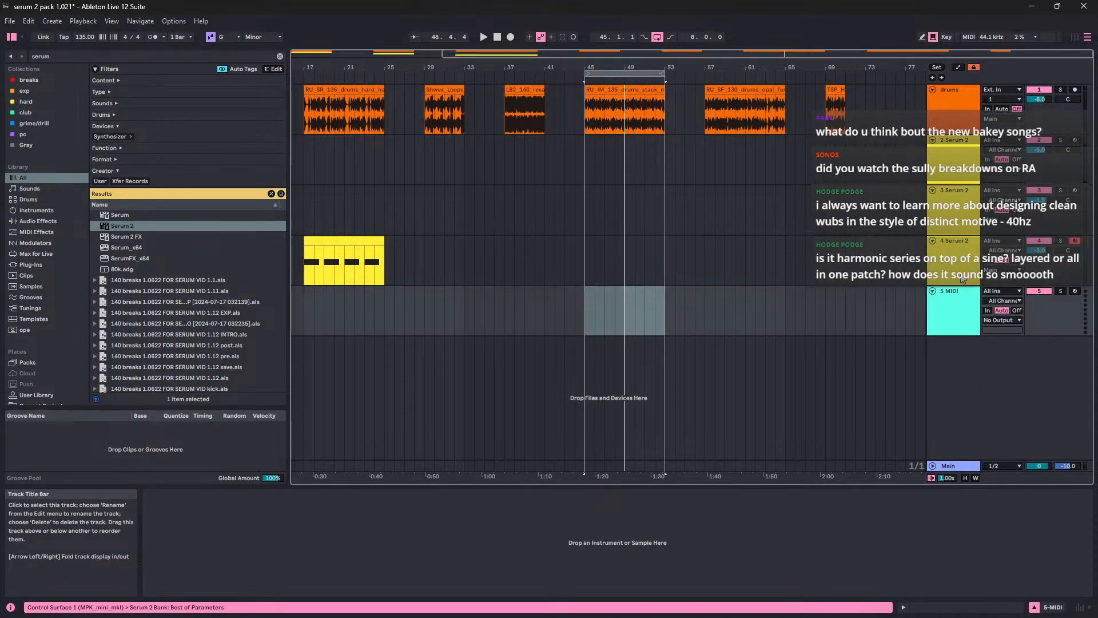
pyautogui.rightClick(950, 331)
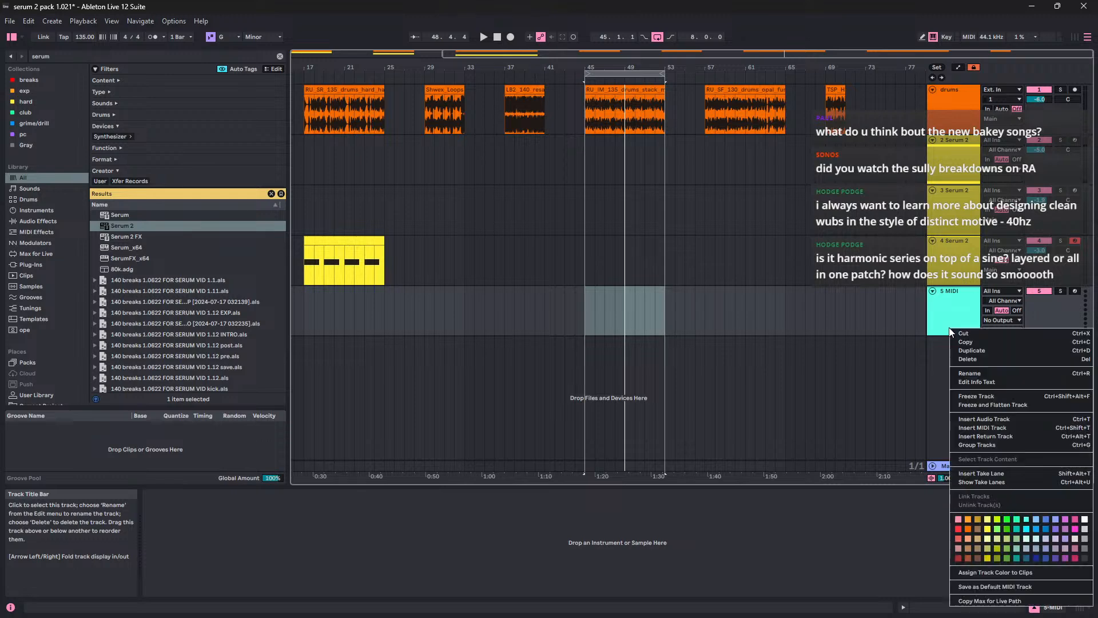
pyautogui.click(987, 528)
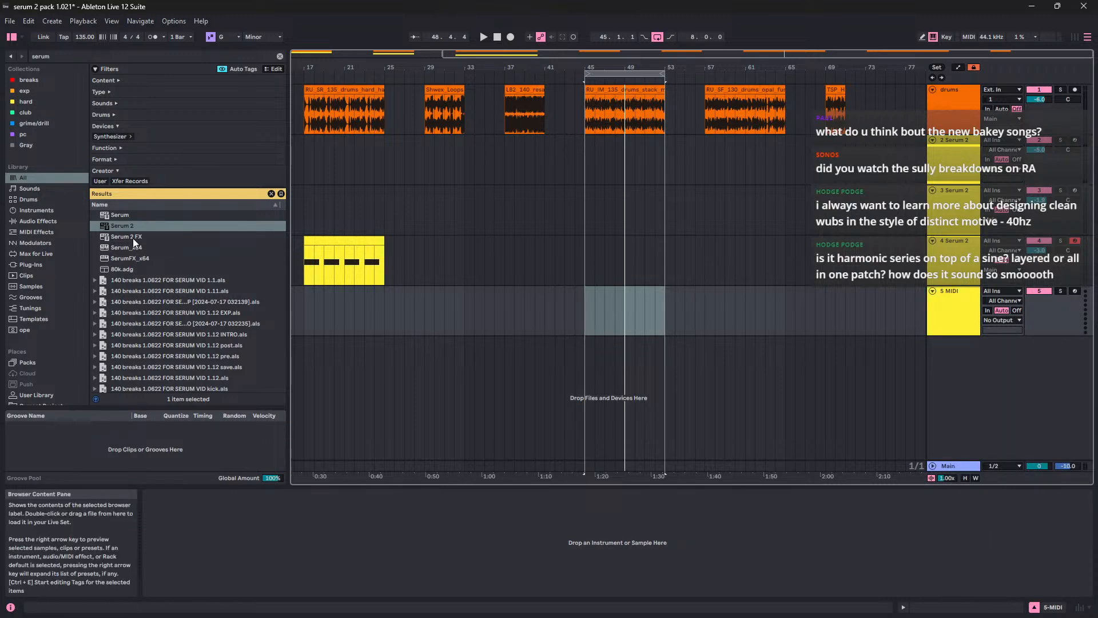
pyautogui.moveTo(609, 301); pyautogui.dragTo(609, 301)
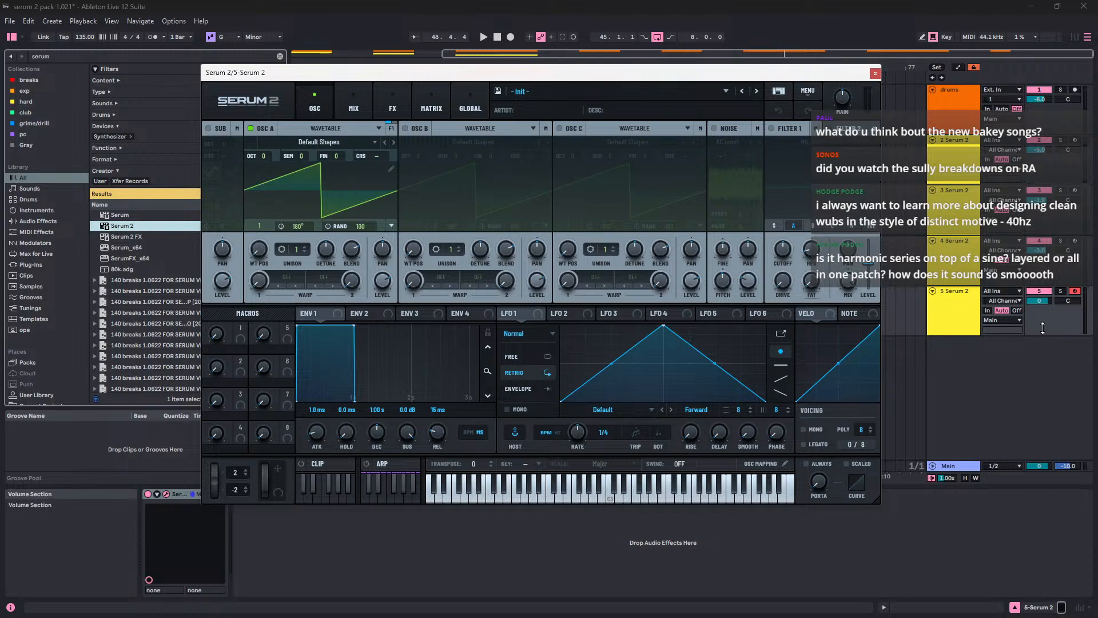
# Step: Play the looped drums, lower track 5's volume to -4.2 dB and close its synth window
pyautogui.press('space')
pyautogui.click(1037, 303)
pyautogui.moveTo(1037, 303); pyautogui.dragTo(1038, 323)
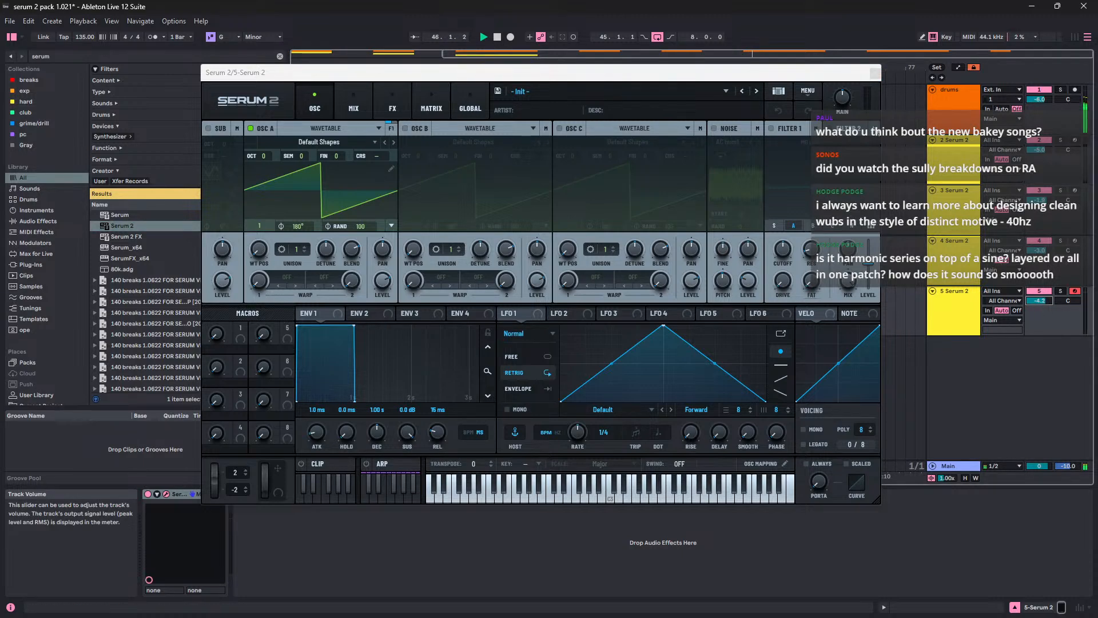
pyautogui.click(874, 73)
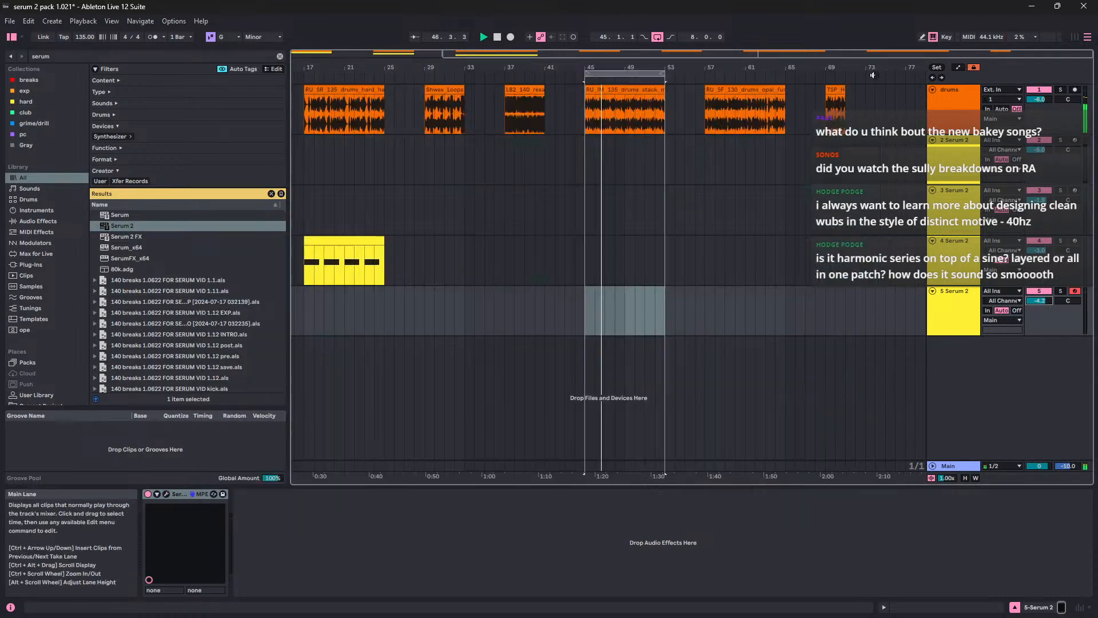
# Step: Create an eight-bar MIDI clip on track 5 from bar 45 and set its note grid to 1/8
pyautogui.click(608, 333)
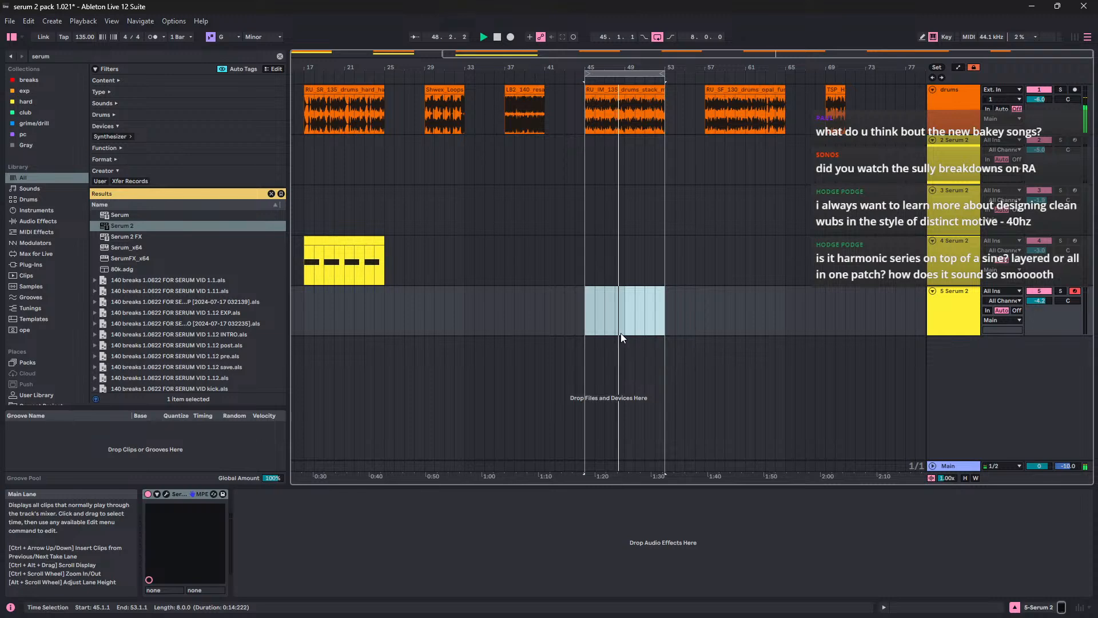
pyautogui.doubleClick(619, 333)
pyautogui.rightClick(610, 345)
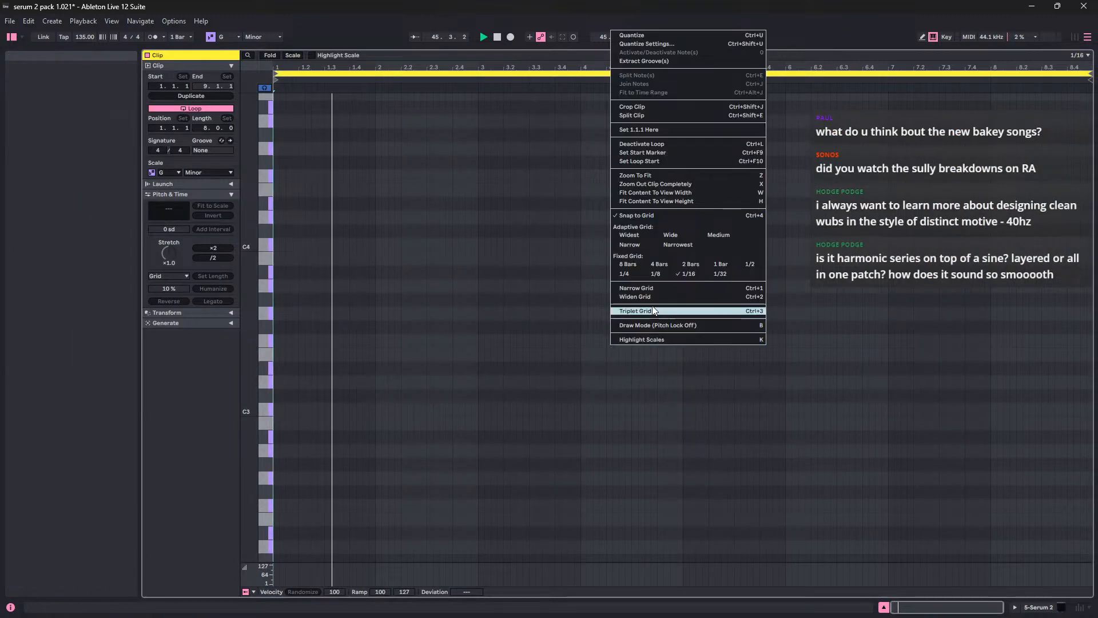
pyautogui.click(648, 281)
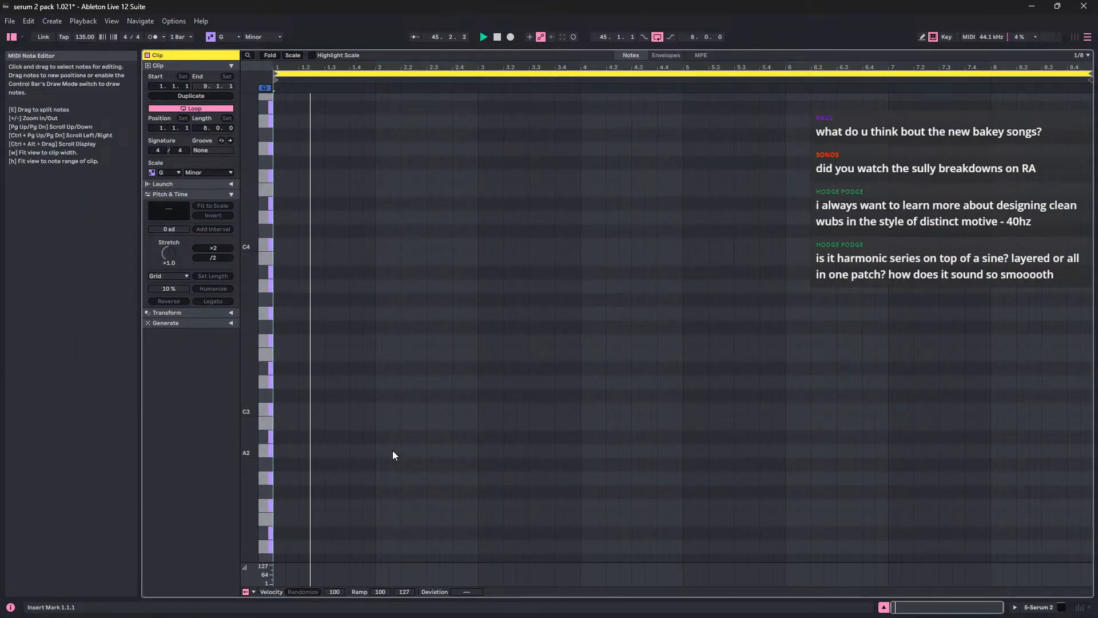
# Step: Add an eighth note on A2 at beat 1.4 of the clip and copy it to beat 3.4
pyautogui.doubleClick(356, 409)
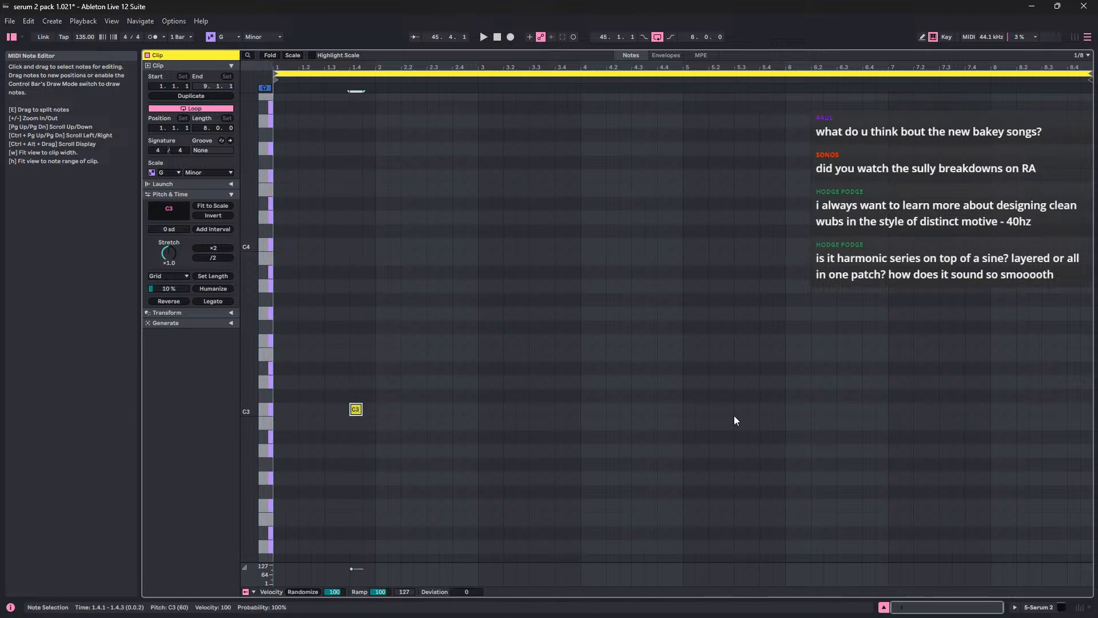
pyautogui.press('Down')
pyautogui.press('Down')
pyautogui.press('Down')
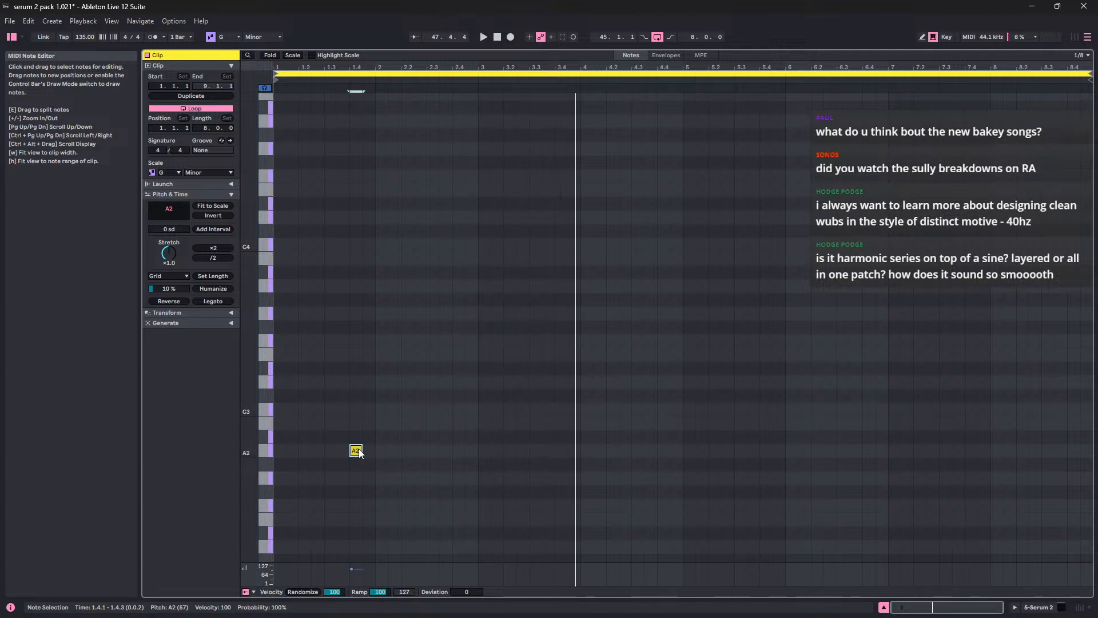
pyautogui.moveTo(359, 452); pyautogui.dragTo(564, 453)
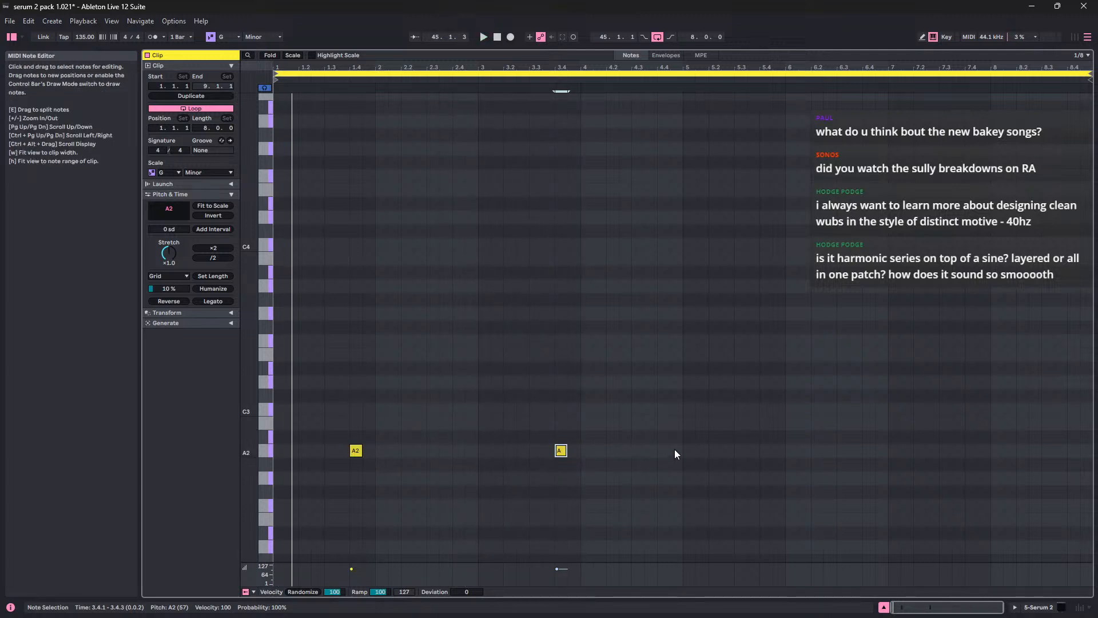
# Step: Loop the clip over its first four bars, go back to the arrangement and play it with the drums
pyautogui.moveTo(674, 455); pyautogui.dragTo(279, 456)
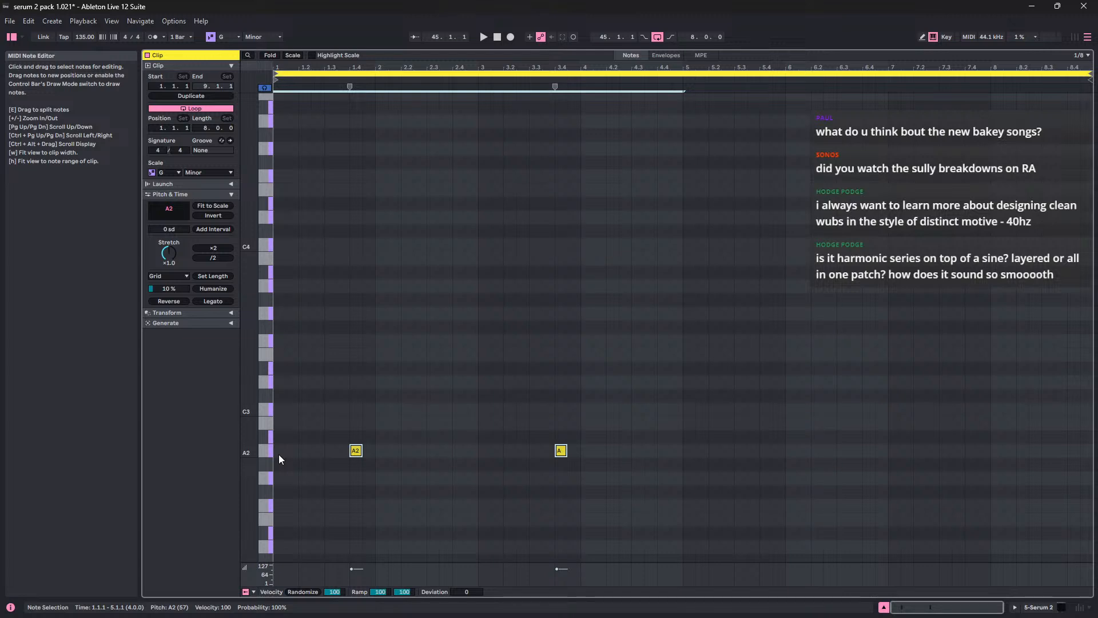
pyautogui.hotkey('ctrl', 'l')
pyautogui.hotkey('shift', 'Tab')
pyautogui.press('space')
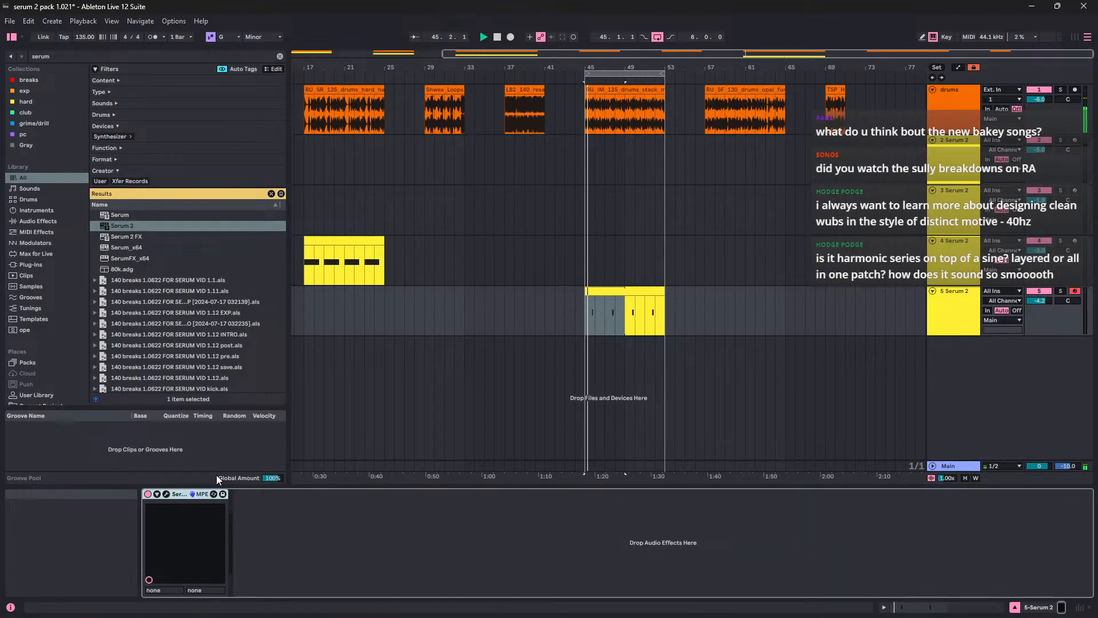
# Step: Open track 5's Serum 2, set oscillator A's octave to -2 and play the bass note
pyautogui.click(166, 493)
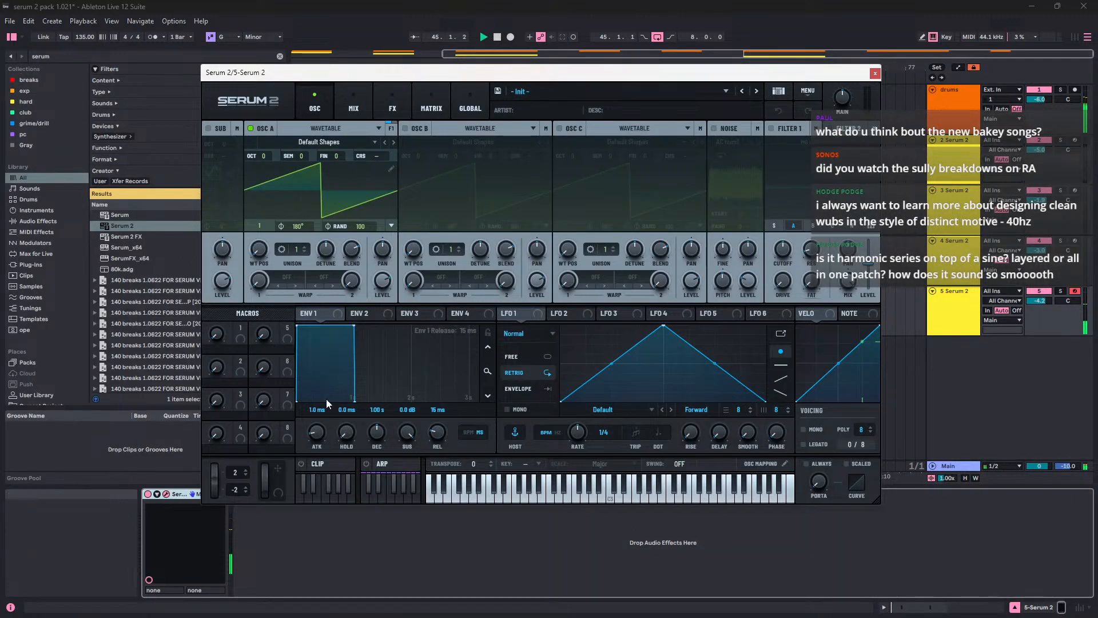
pyautogui.press('space')
pyautogui.moveTo(263, 159); pyautogui.dragTo(273, 199)
pyautogui.press('space')
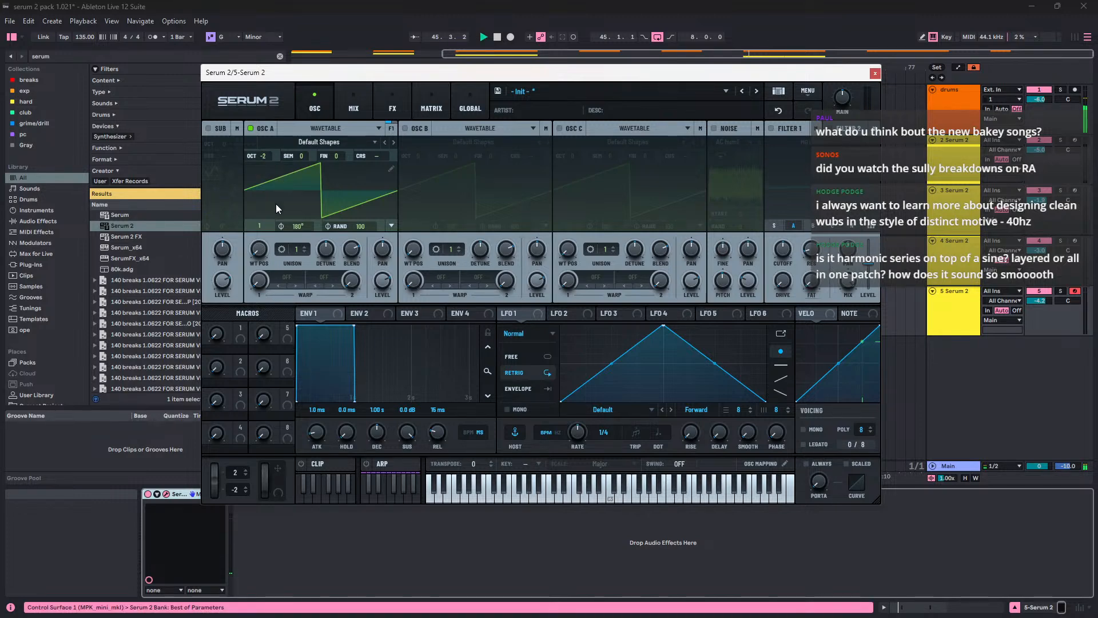
pyautogui.press('space')
# Step: Load the AM Sine Harmonics wavetable from the digital S2 Tables into oscillator A
pyautogui.click(312, 143)
pyautogui.moveTo(314, 157)
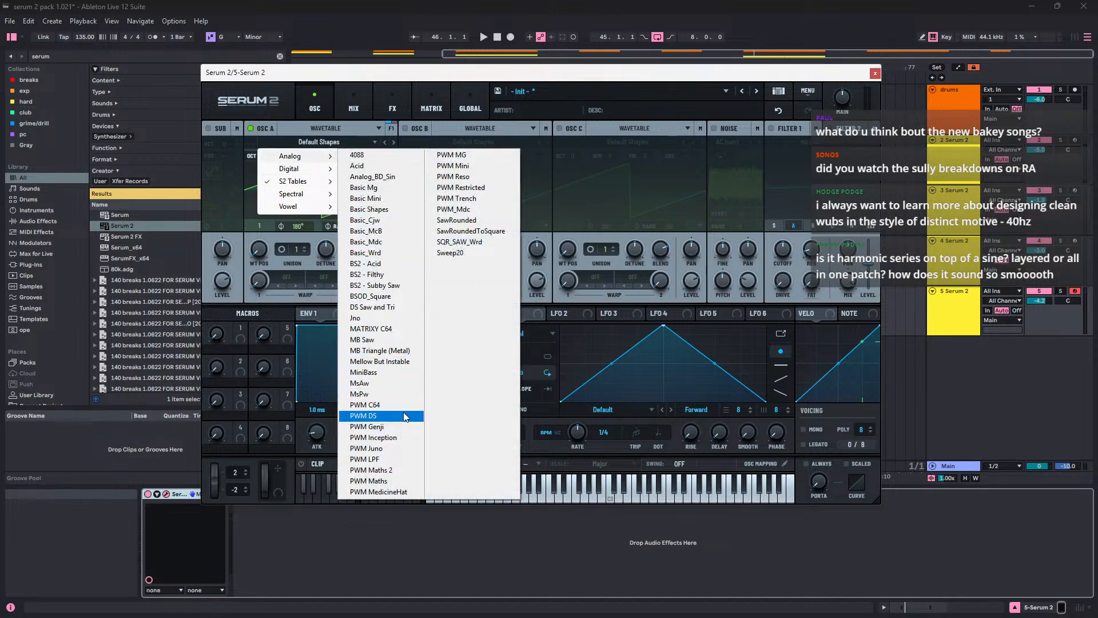
pyautogui.moveTo(297, 181)
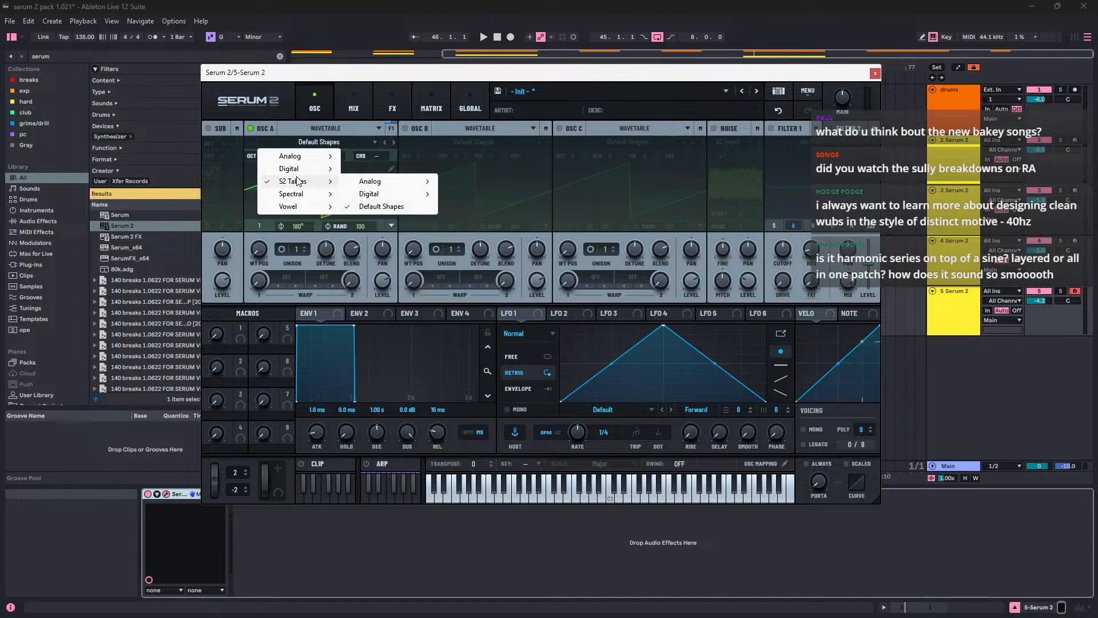
pyautogui.moveTo(377, 193)
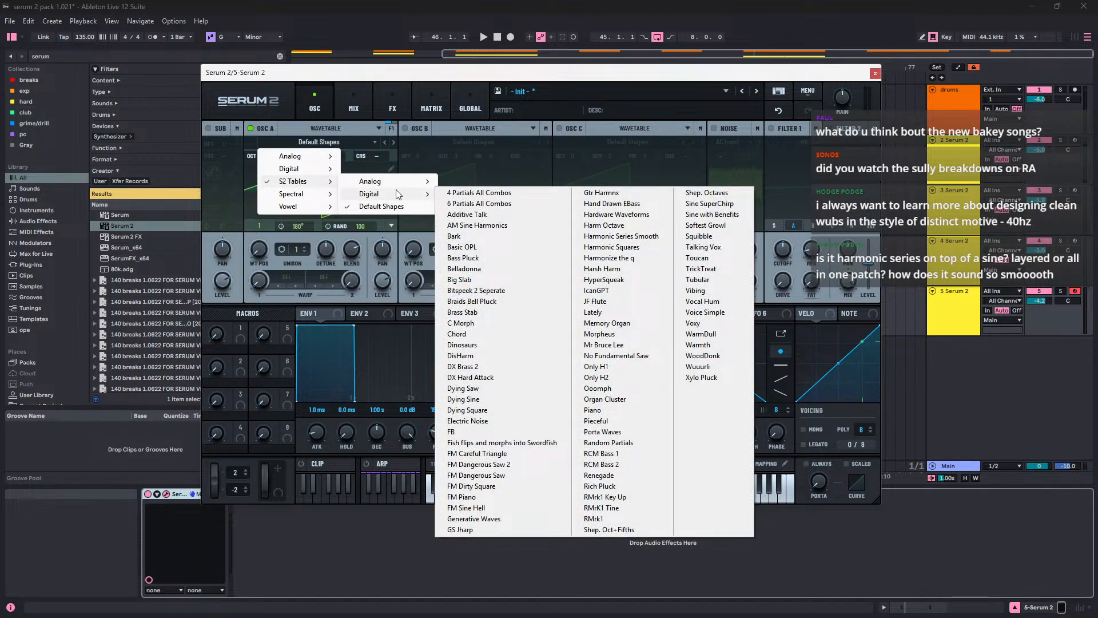
pyautogui.click(495, 223)
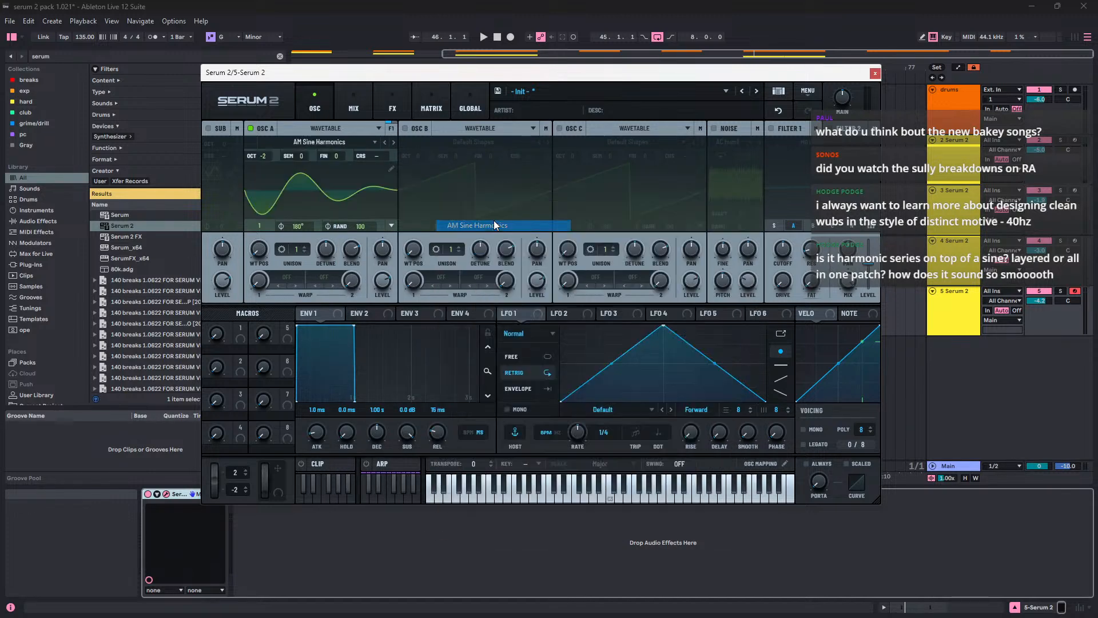
# Step: Sweep oscillator A's wavetable position up to 256 during playback, bring it down to 34 and close the synth window
pyautogui.press('space')
pyautogui.moveTo(255, 254); pyautogui.dragTo(318, 125)
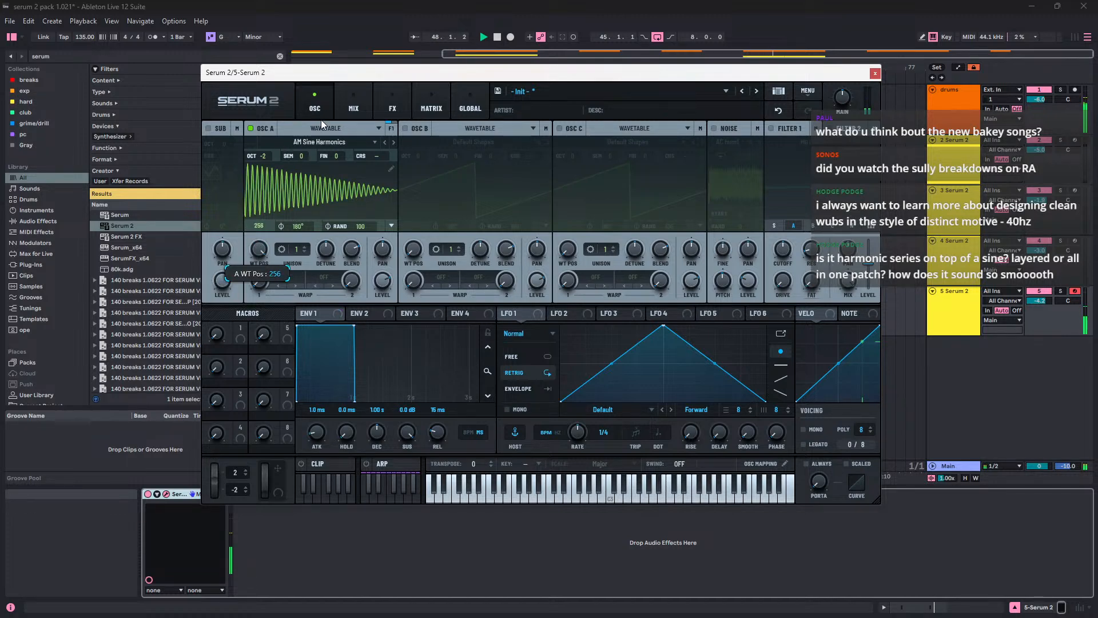
pyautogui.moveTo(320, 142); pyautogui.dragTo(307, 273)
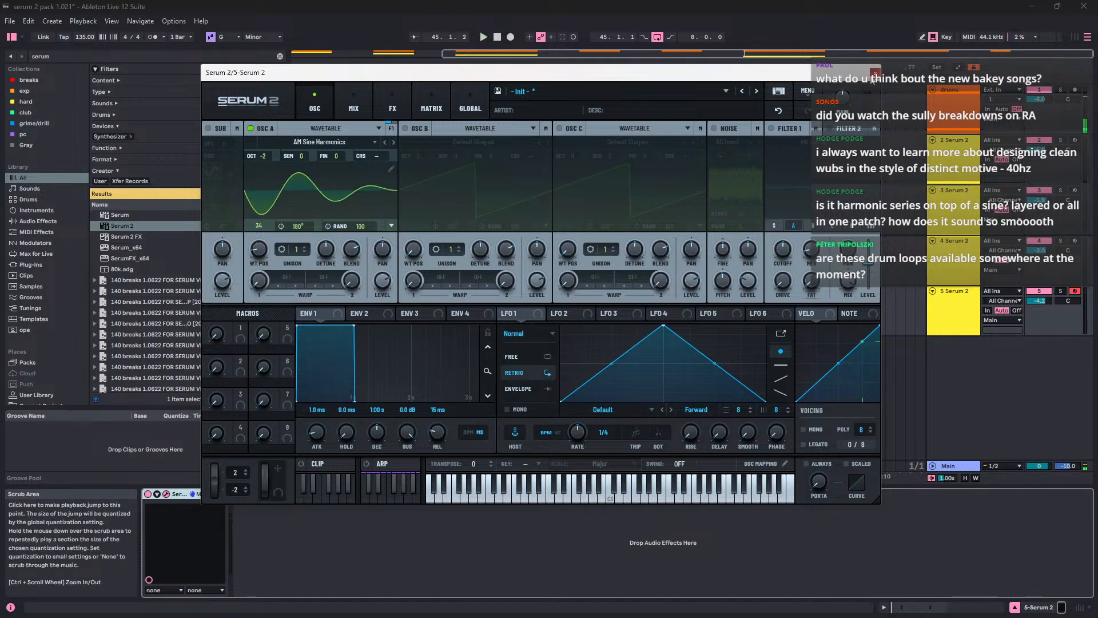
pyautogui.click(873, 75)
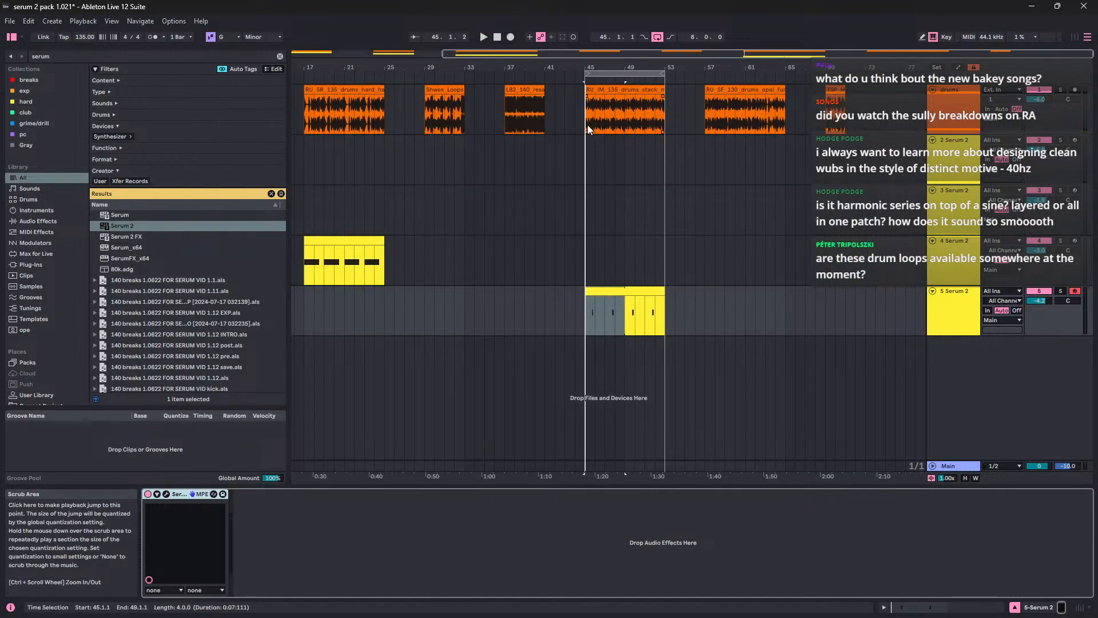
# Step: Reveal the source file of the drum loop at bars 45 to 53 in the browser
pyautogui.moveTo(600, 70); pyautogui.dragTo(553, 65)
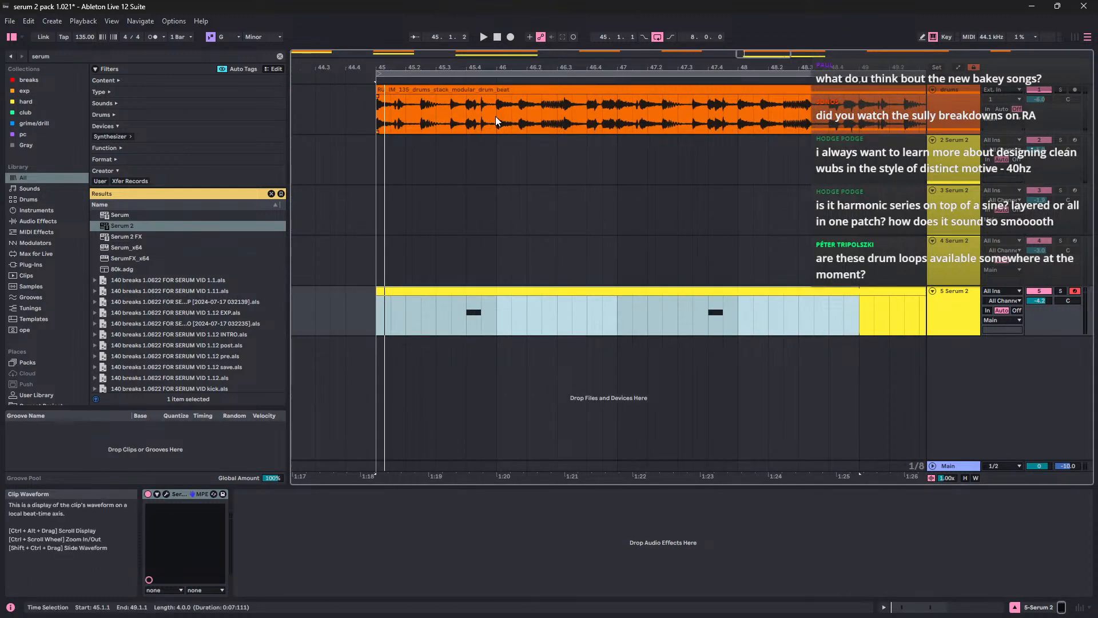
pyautogui.click(492, 90)
pyautogui.moveTo(493, 78); pyautogui.dragTo(495, 65)
pyautogui.rightClick(510, 90)
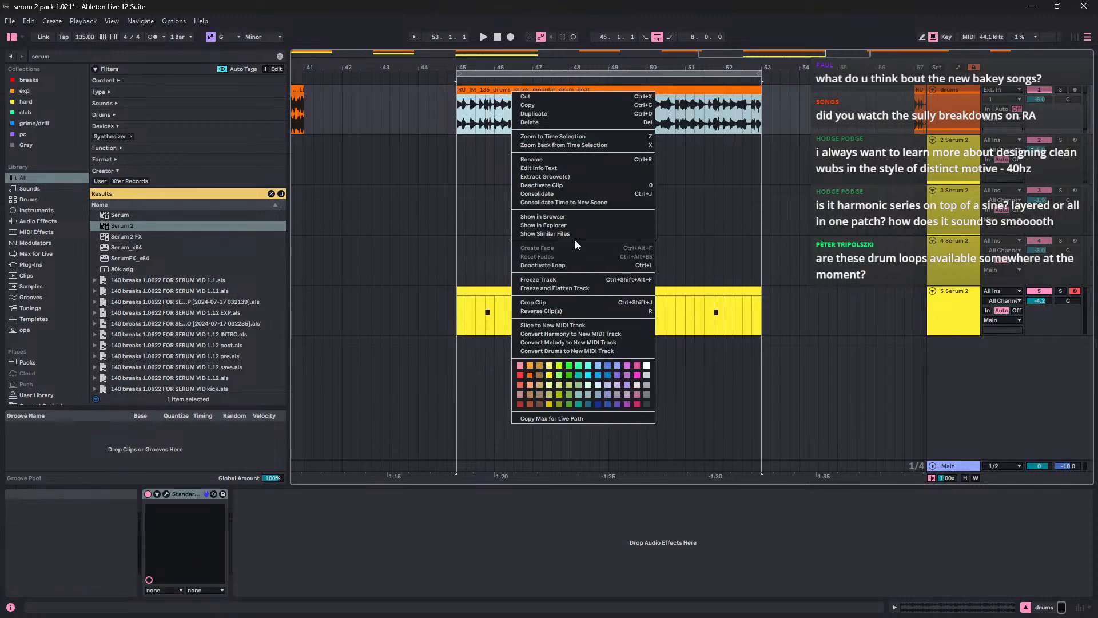
pyautogui.click(573, 218)
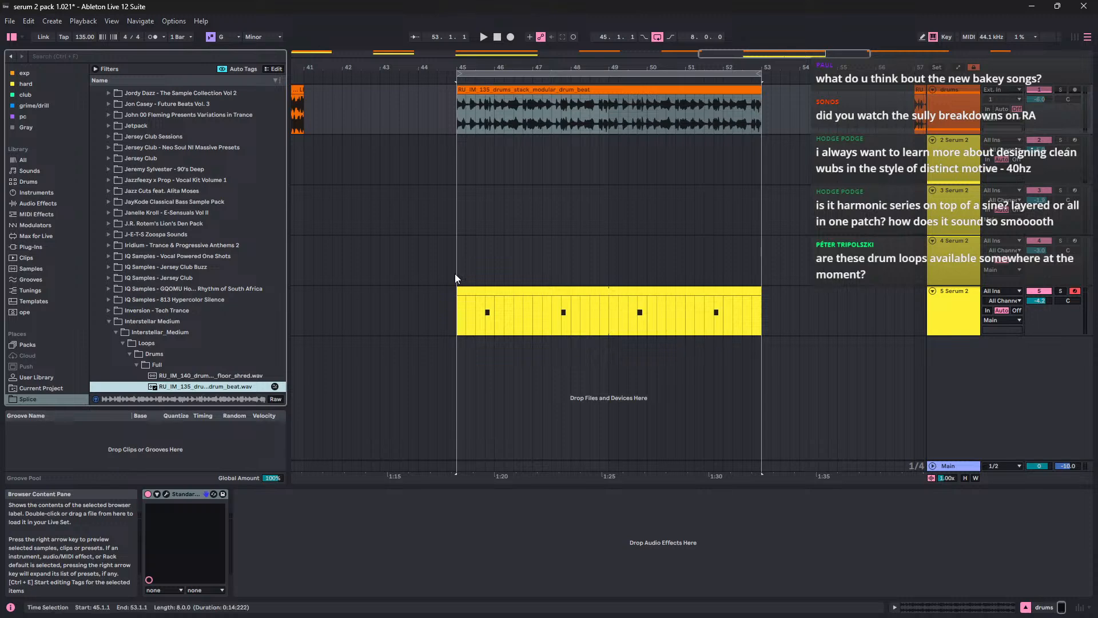
# Step: Reveal the source file of the RU_SR_135 hard halftime drum loop at bar 17 in the browser
pyautogui.moveTo(368, 67); pyautogui.dragTo(896, 40)
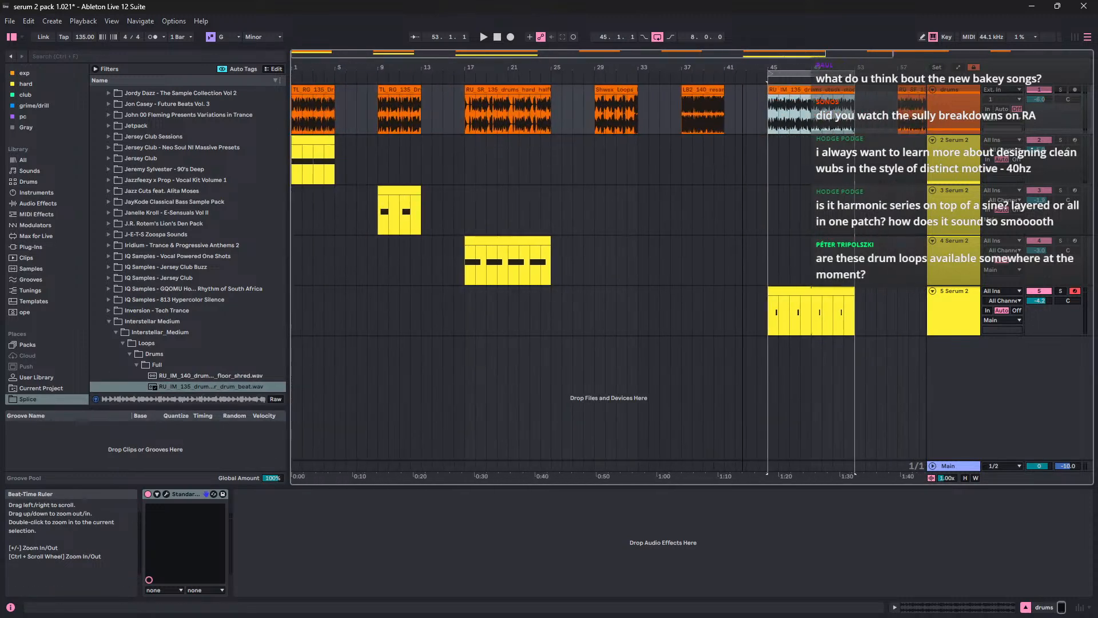
pyautogui.rightClick(529, 90)
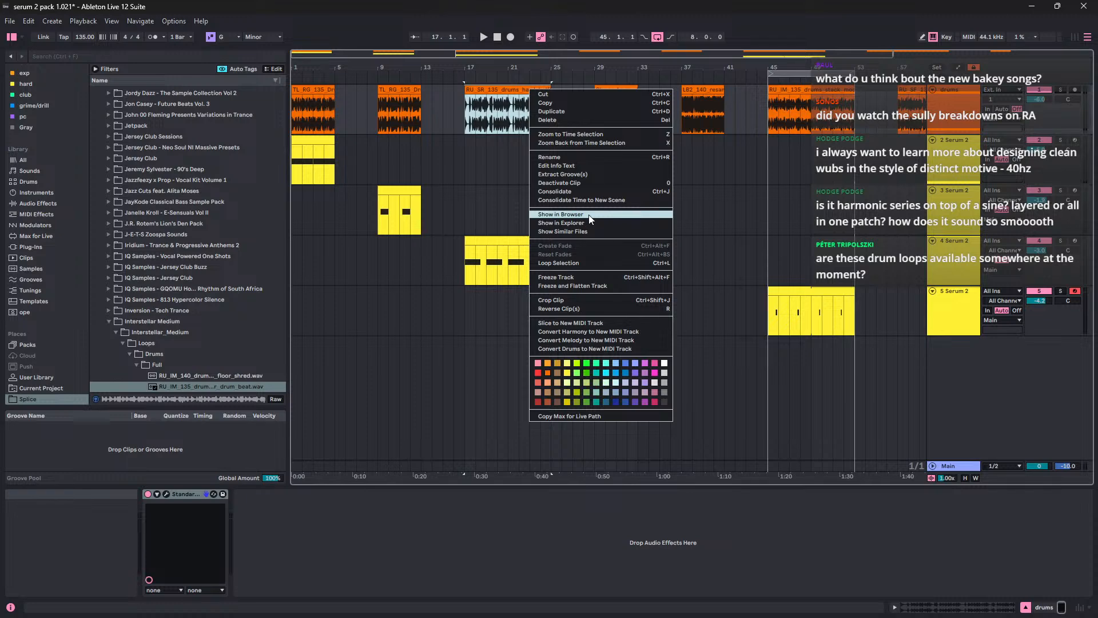
pyautogui.click(589, 216)
pyautogui.scroll(3, 178, 210)
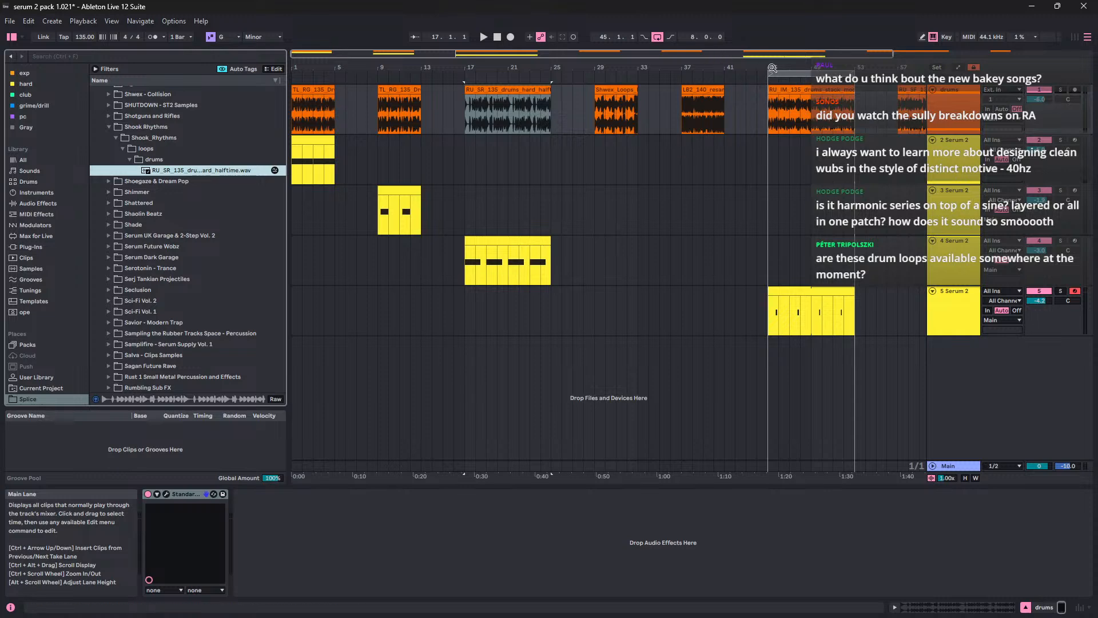
# Step: Play the track 5 bass clip from bar 45 and open its Serum 2 window
pyautogui.hscroll(5, 582, 219)
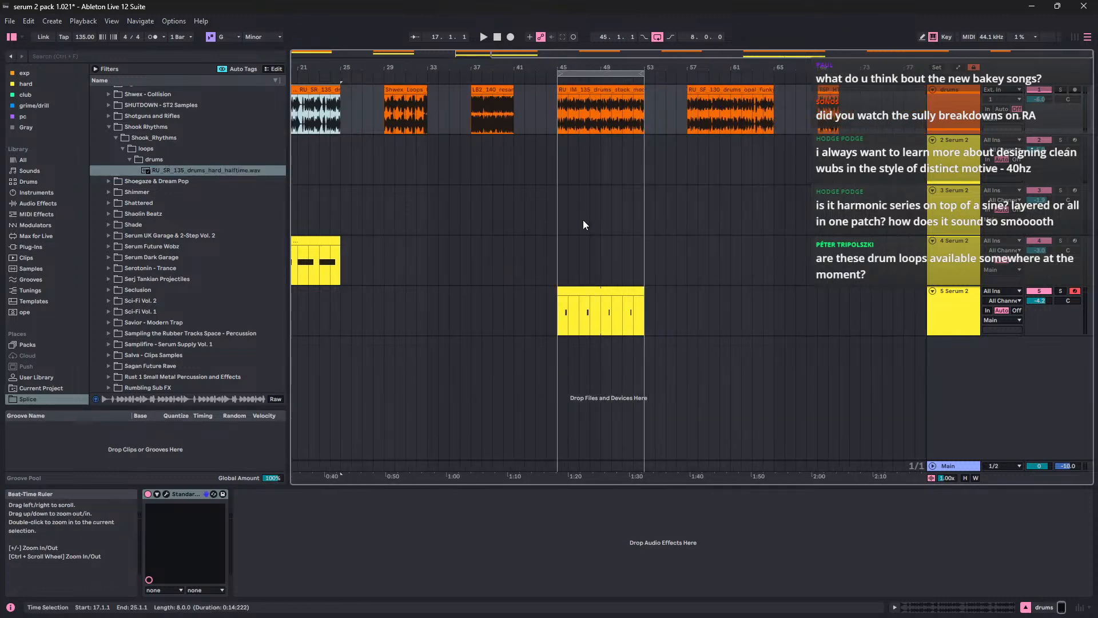
pyautogui.click(596, 290)
pyautogui.press('space')
pyautogui.moveTo(600, 67); pyautogui.dragTo(584, 109)
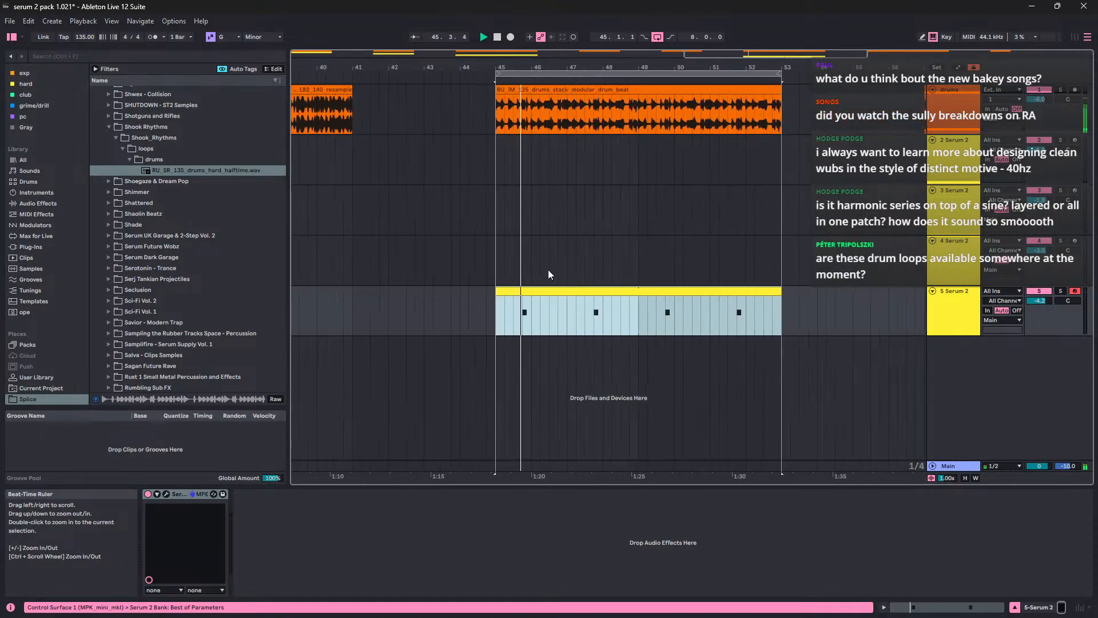
pyautogui.click(166, 493)
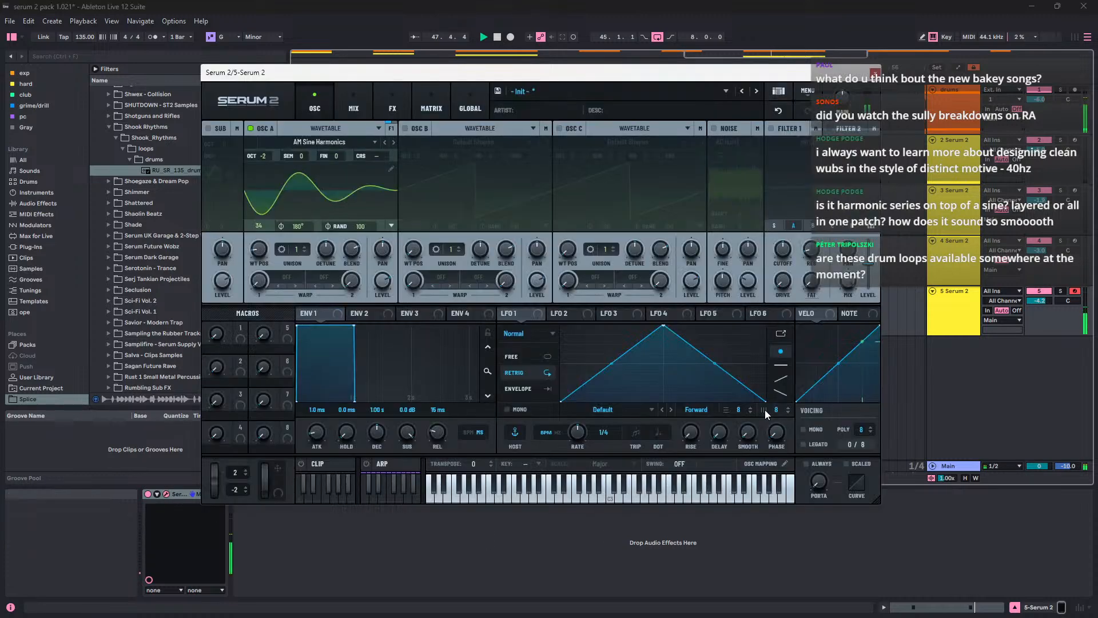
# Step: Reshape LFO 1 into a rising ramp, set it to Envelope mode and assign it to oscillator A's wavetable position
pyautogui.moveTo(663, 326); pyautogui.dragTo(765, 326)
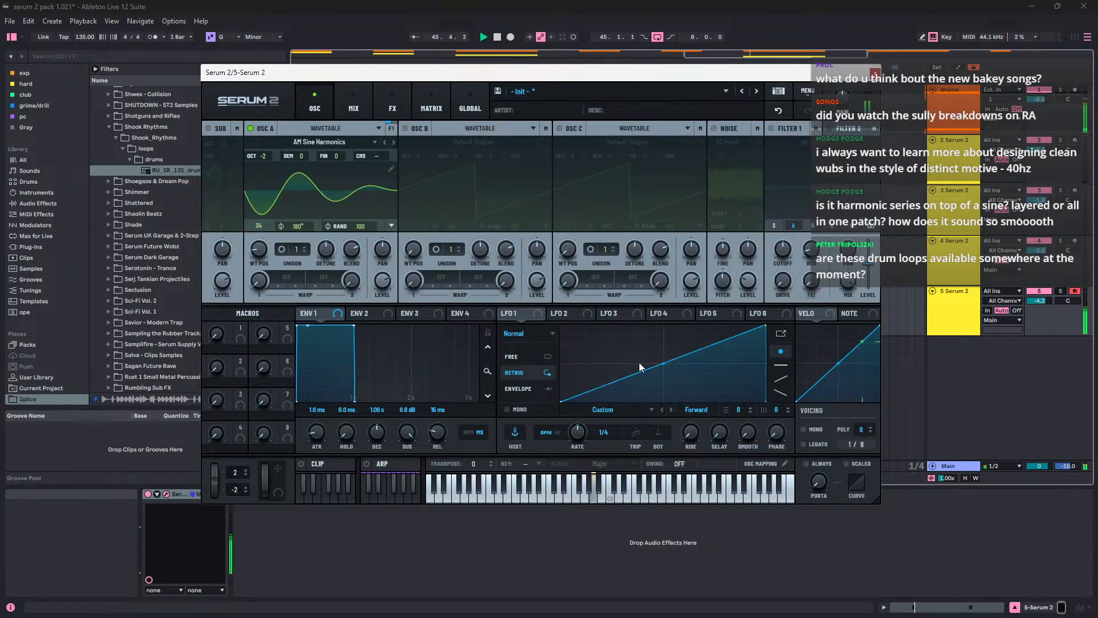
pyautogui.click(545, 389)
pyautogui.press('space')
pyautogui.moveTo(535, 315); pyautogui.dragTo(259, 258)
pyautogui.press('space')
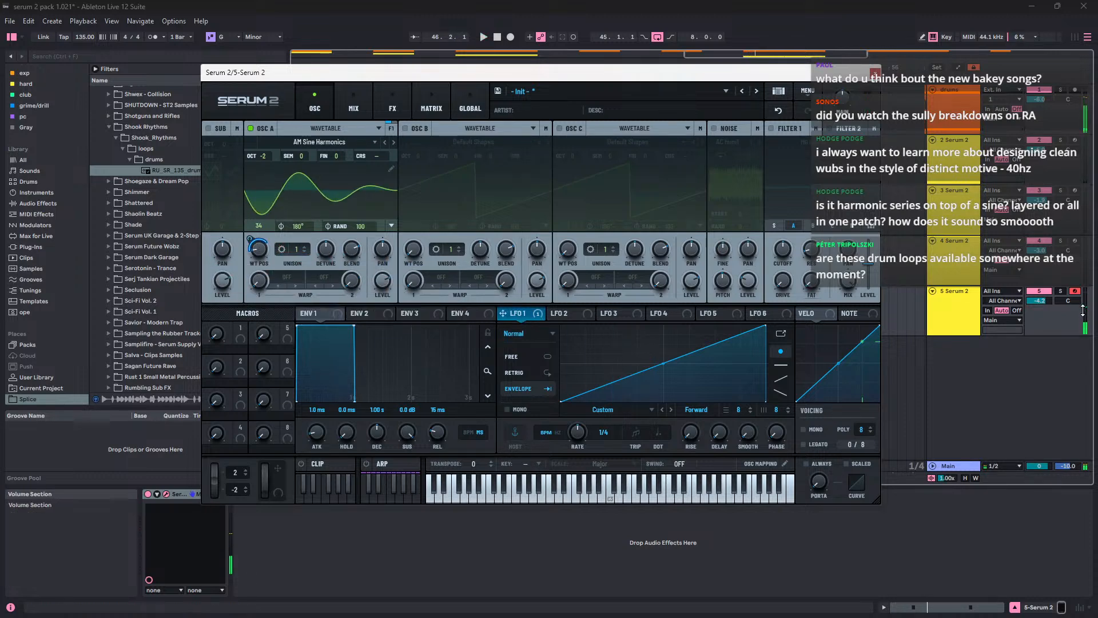
# Step: Solo the track 5 bass and move the Serum 2 window clear of the drum clips
pyautogui.press('space')
pyautogui.press('space')
pyautogui.click(1060, 291)
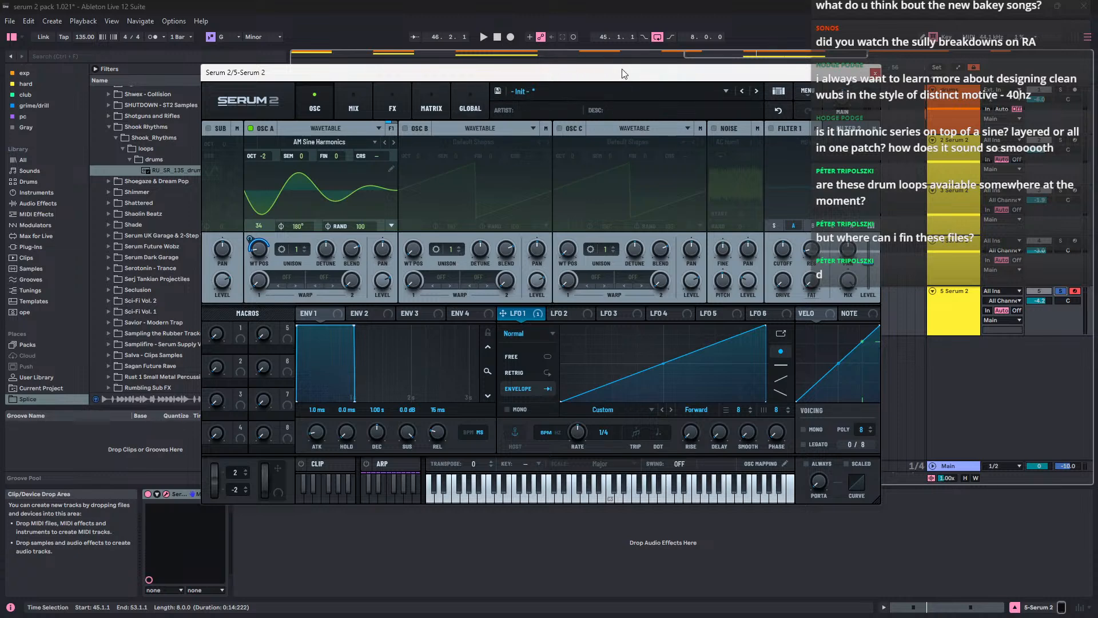
pyautogui.moveTo(623, 73); pyautogui.dragTo(705, 296)
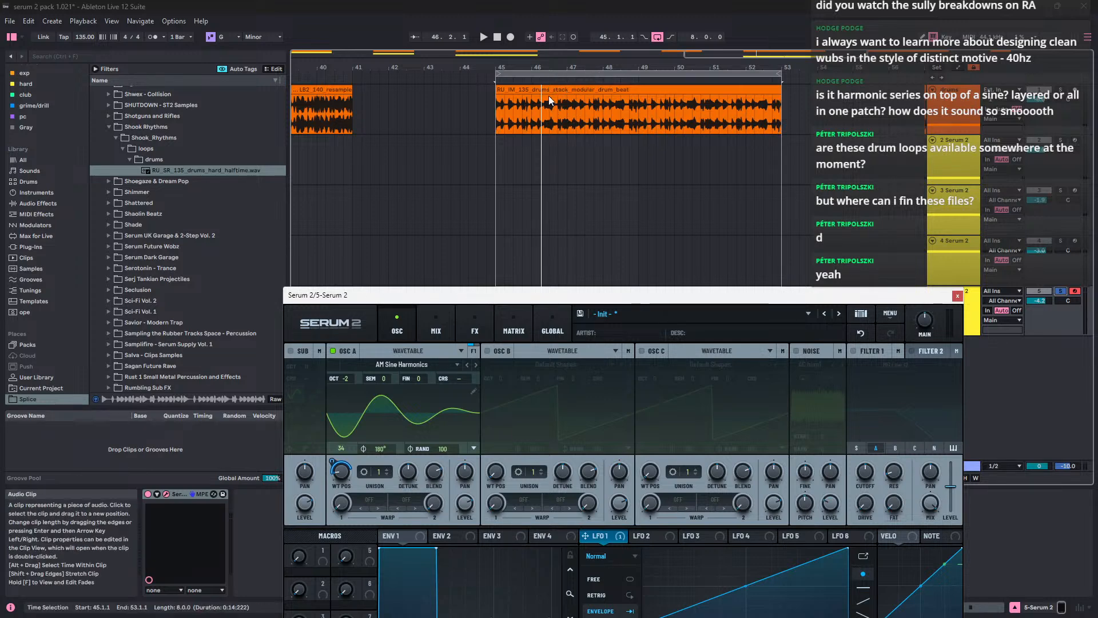
pyautogui.scroll(5, 409, 113)
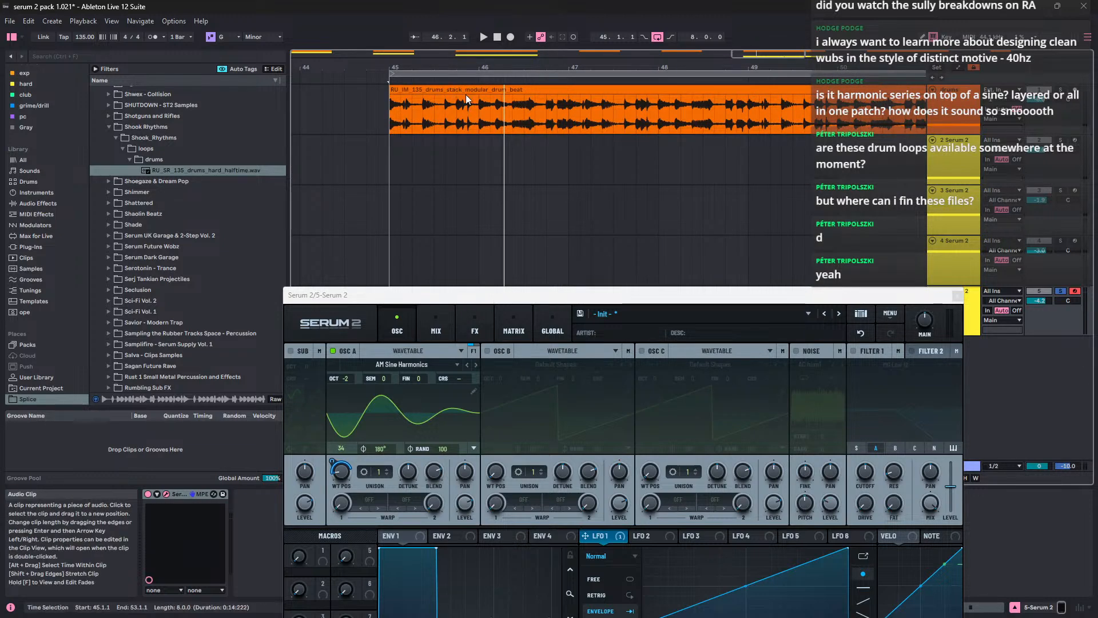
pyautogui.click(517, 90)
pyautogui.click(486, 152)
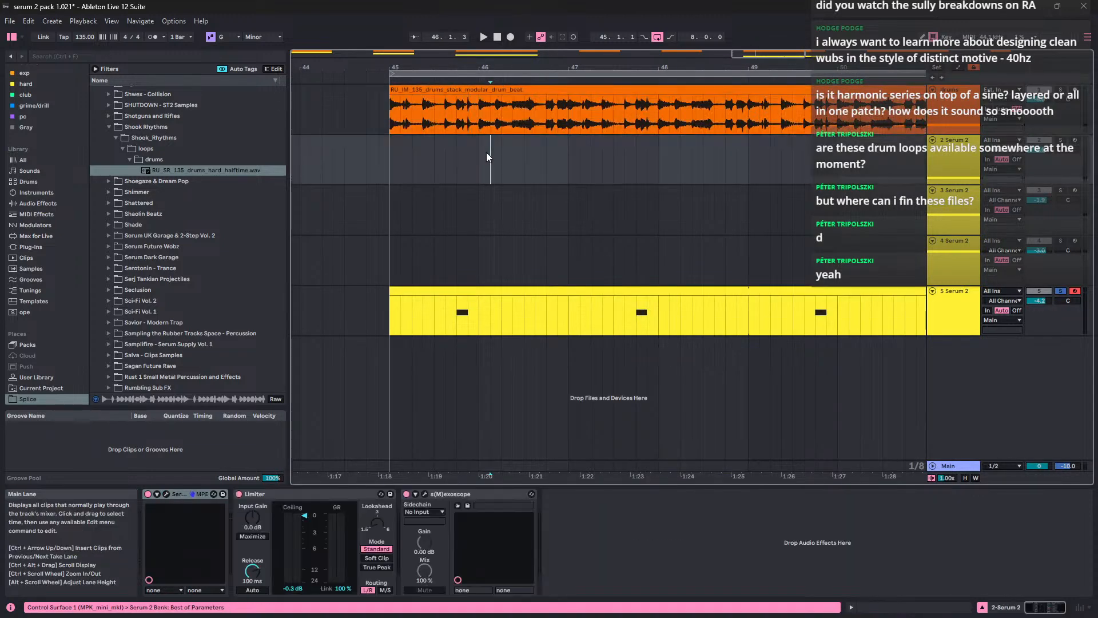
pyautogui.click(497, 92)
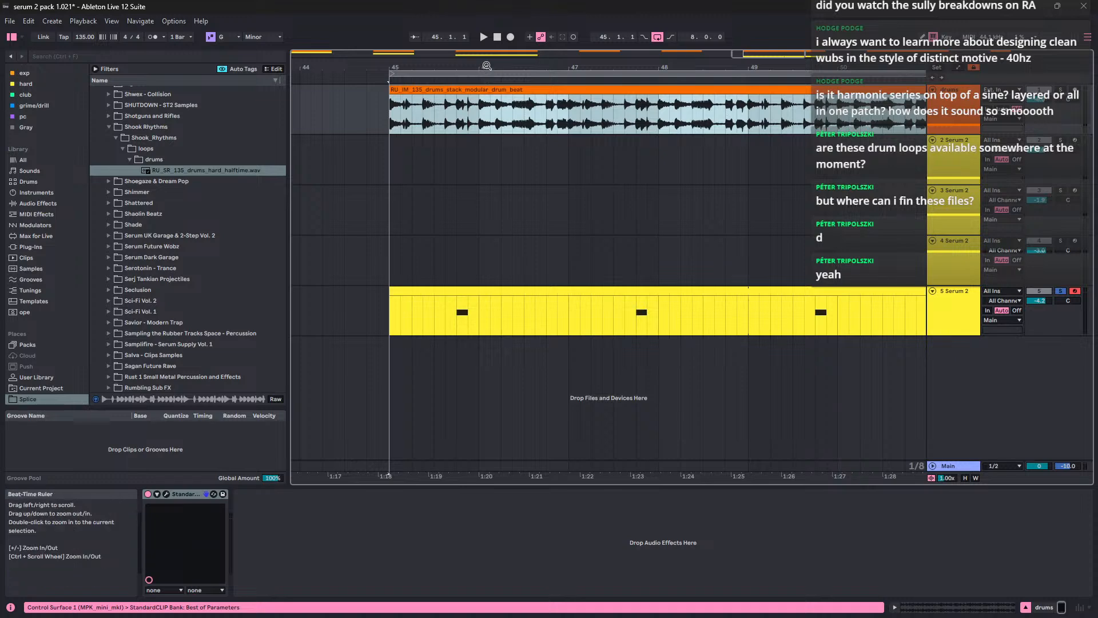
pyautogui.rightClick(471, 90)
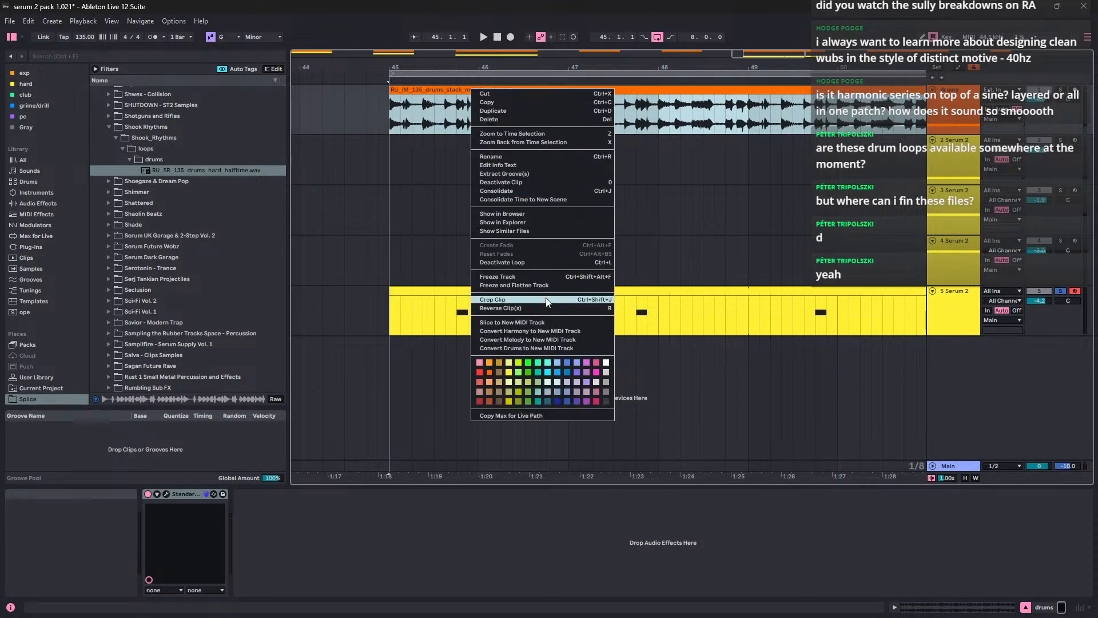
pyautogui.click(536, 74)
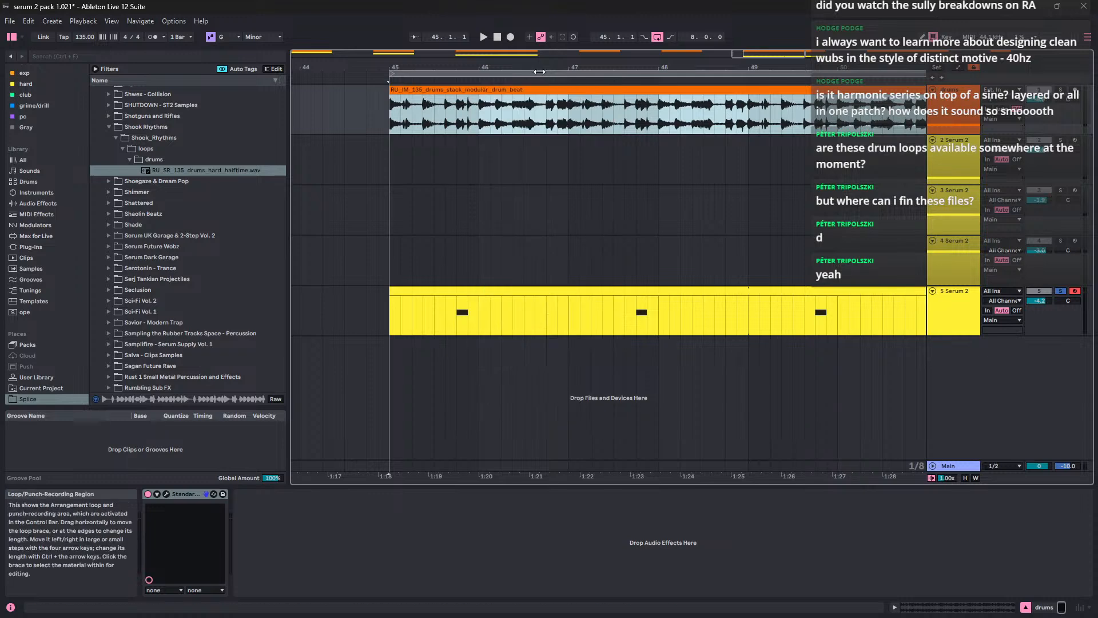
# Step: Reveal the source file of the LB2_140 resampled beat loop at bar 37 in the browser
pyautogui.moveTo(544, 68); pyautogui.dragTo(840, 64)
pyautogui.rightClick(662, 88)
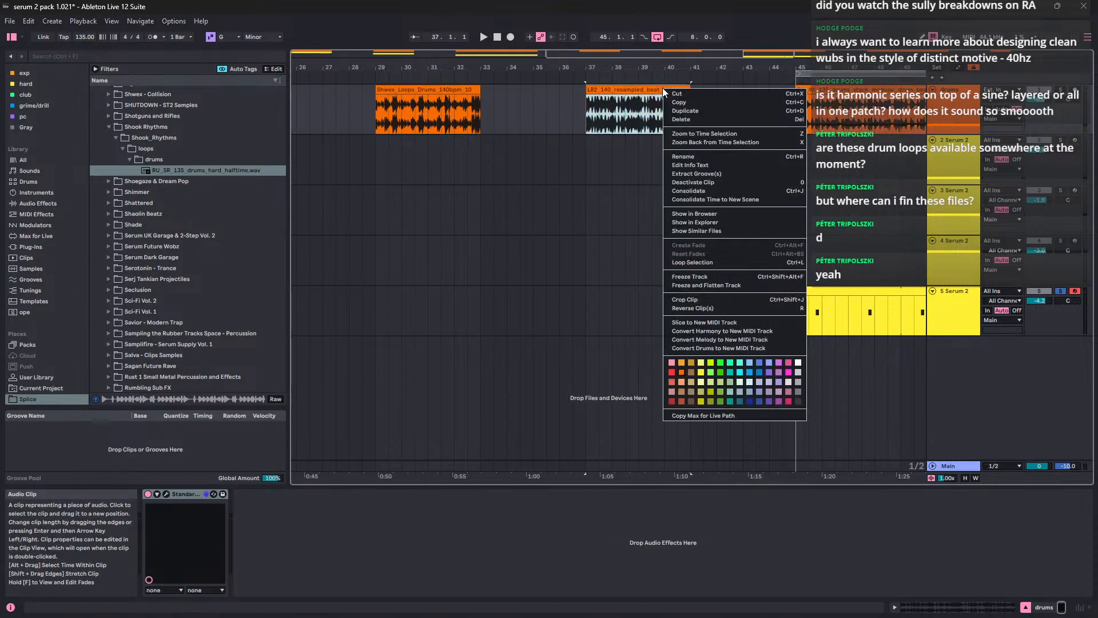
pyautogui.click(715, 213)
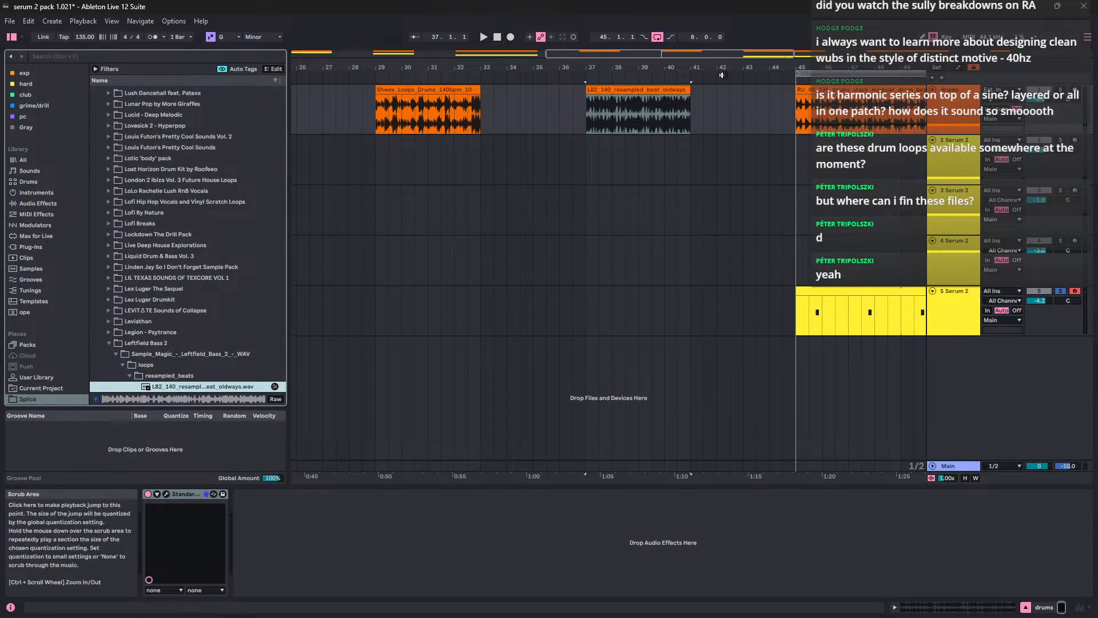
pyautogui.moveTo(722, 67); pyautogui.dragTo(665, 67)
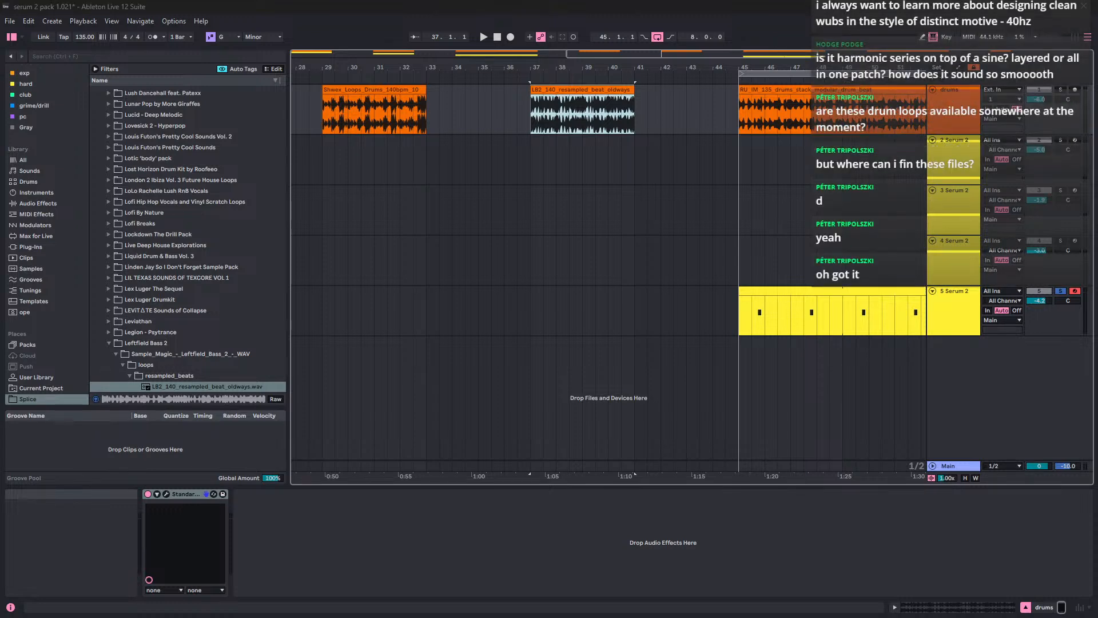
# Step: Switch to the web browser with splice.com and open the packs of the Leftfield Bass genre under Sounds
pyautogui.moveTo(0, 322); pyautogui.dragTo(626, 166)
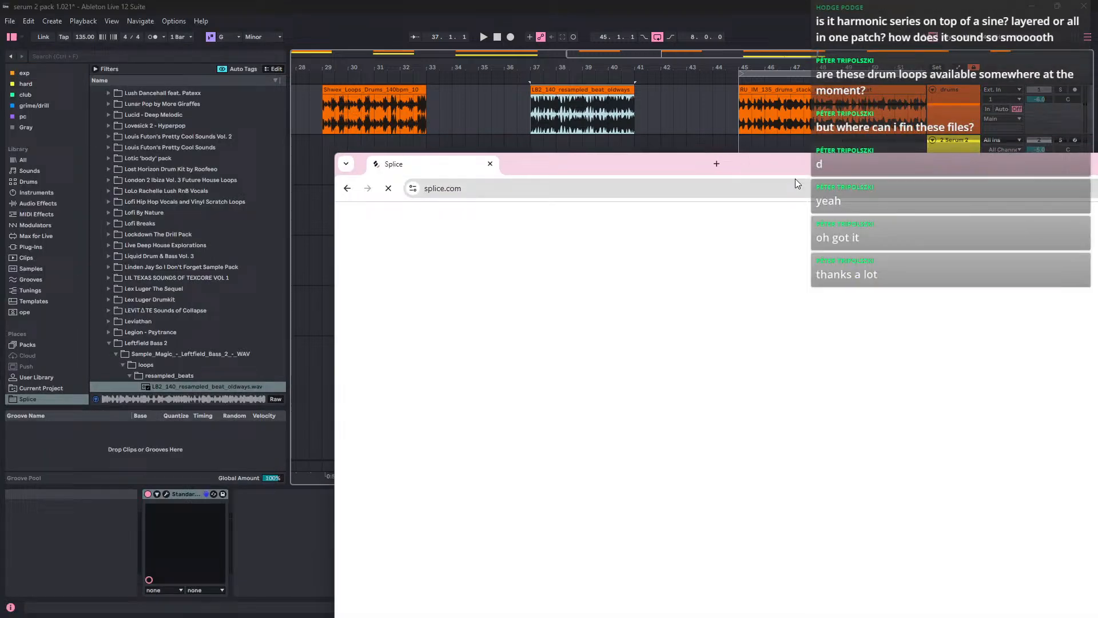
pyautogui.doubleClick(647, 171)
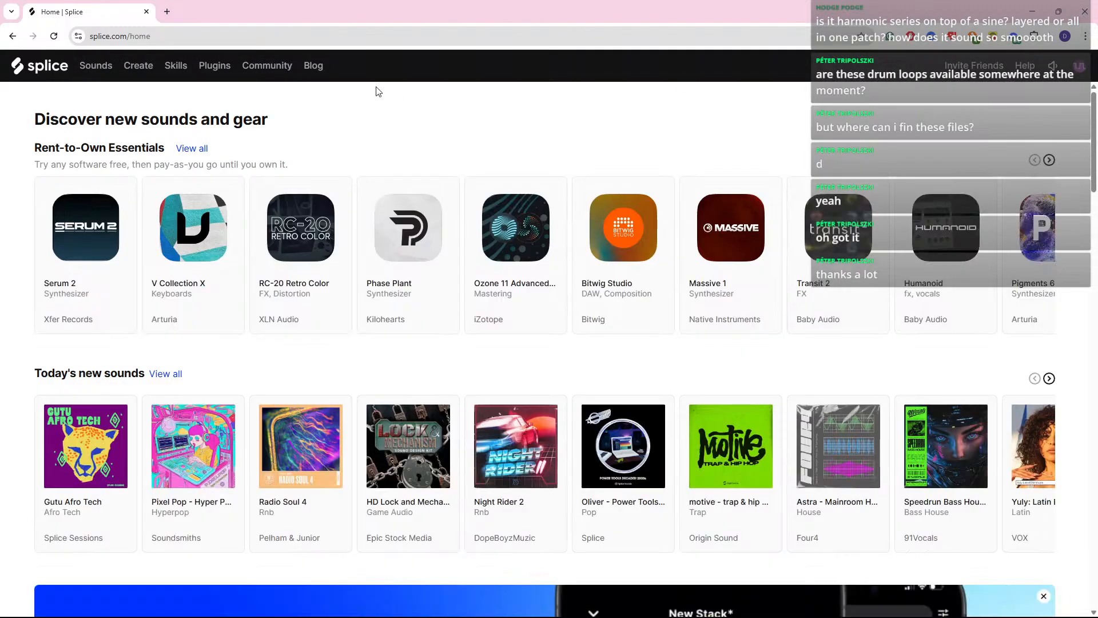
pyautogui.click(103, 70)
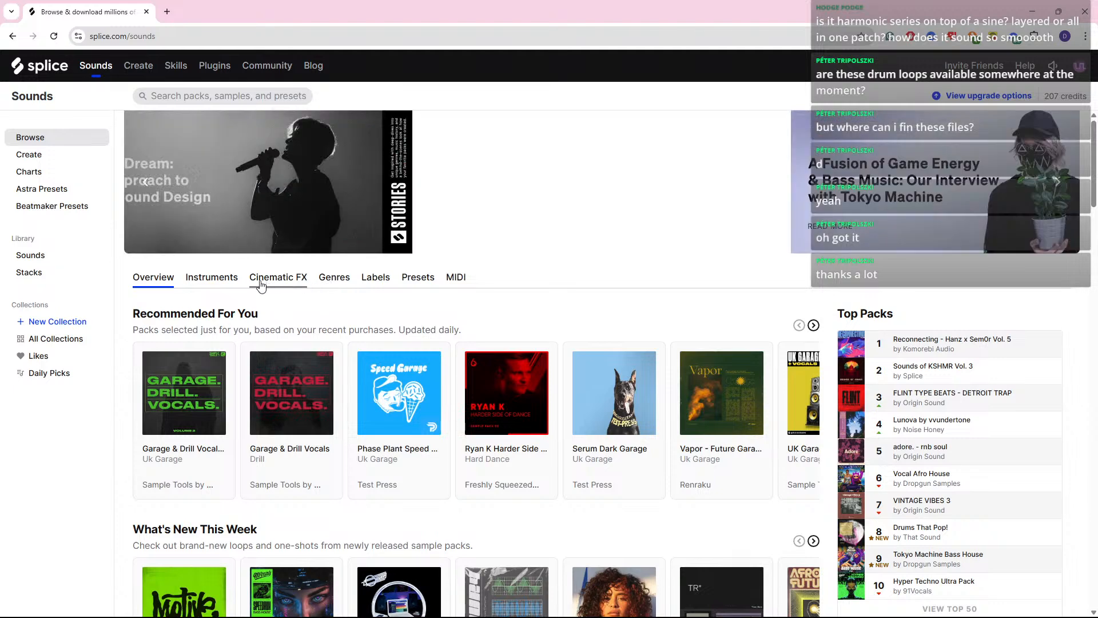
pyautogui.click(334, 277)
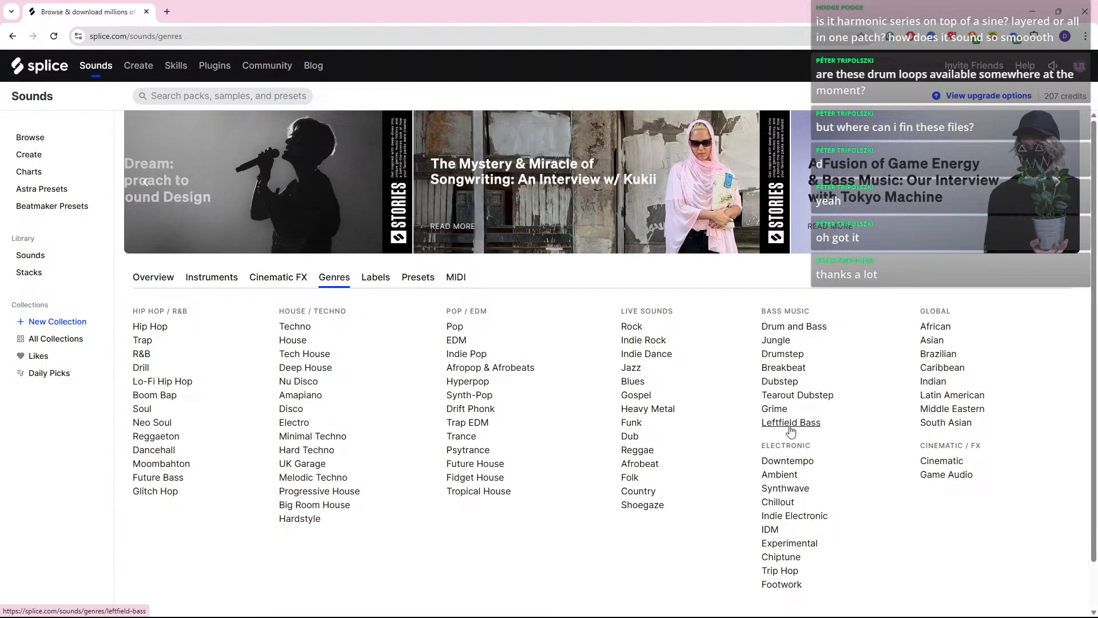
pyautogui.click(790, 425)
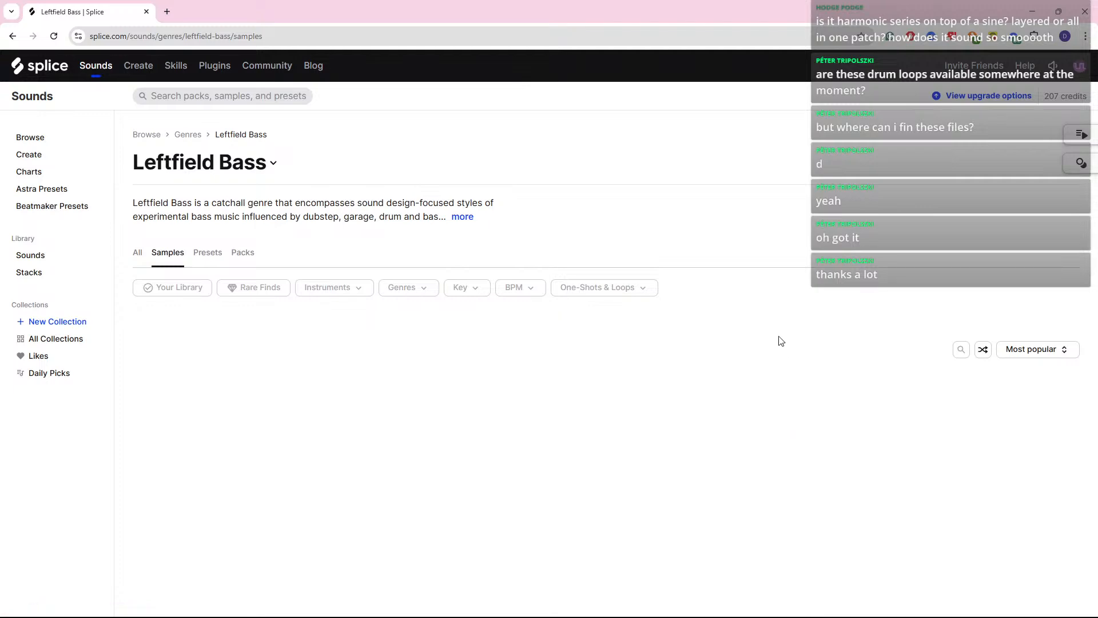
pyautogui.click(243, 252)
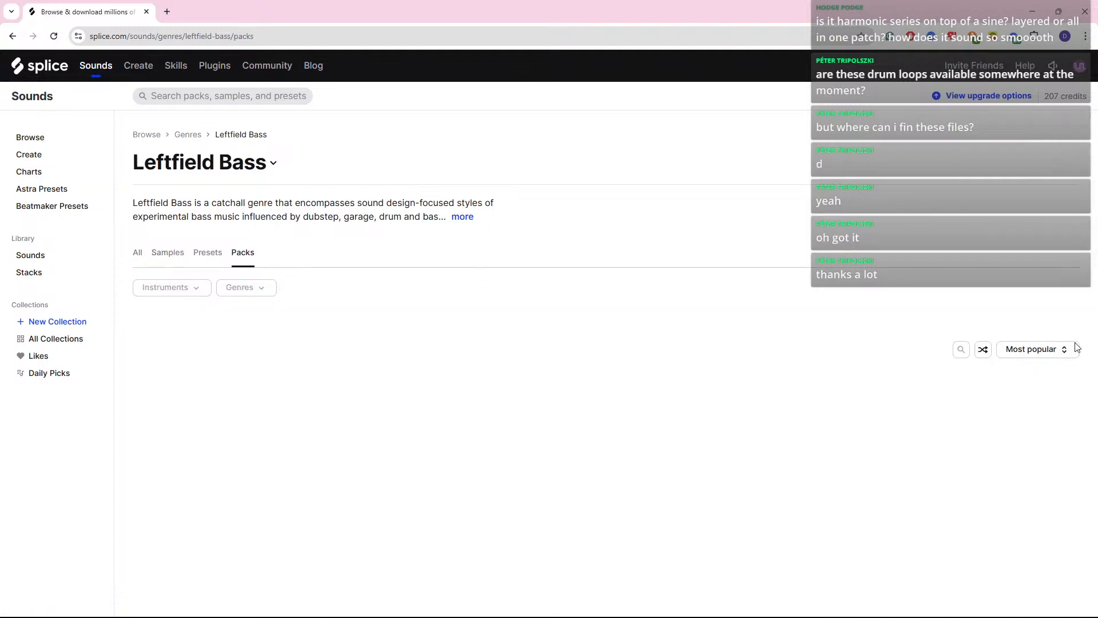
# Step: Sort the Leftfield Bass packs by most recent and look through the available packs
pyautogui.click(1056, 358)
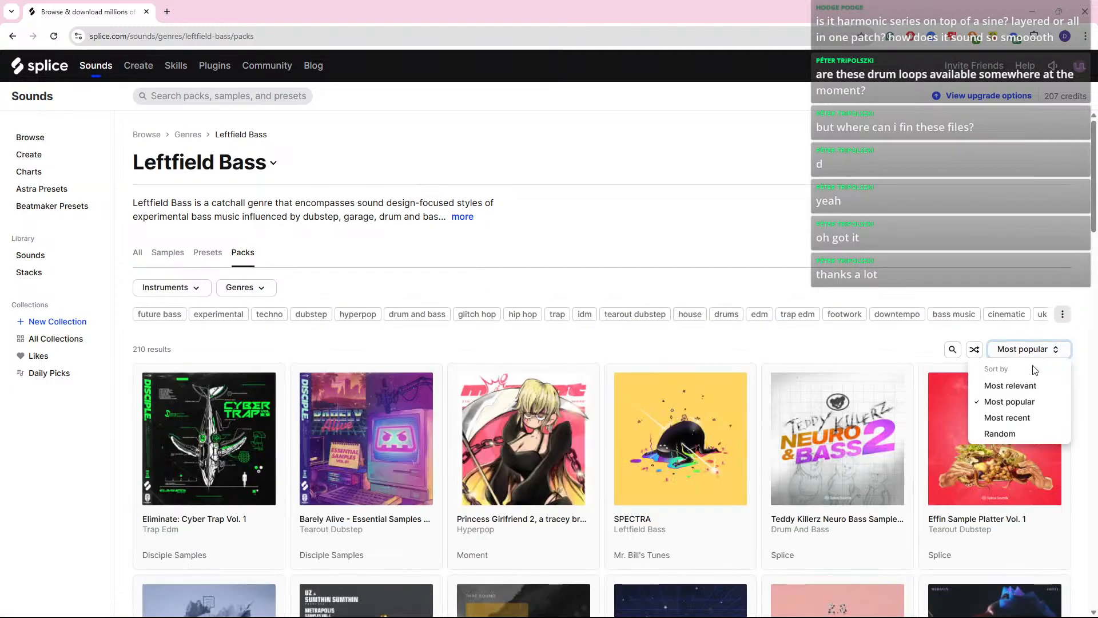
pyautogui.click(1013, 423)
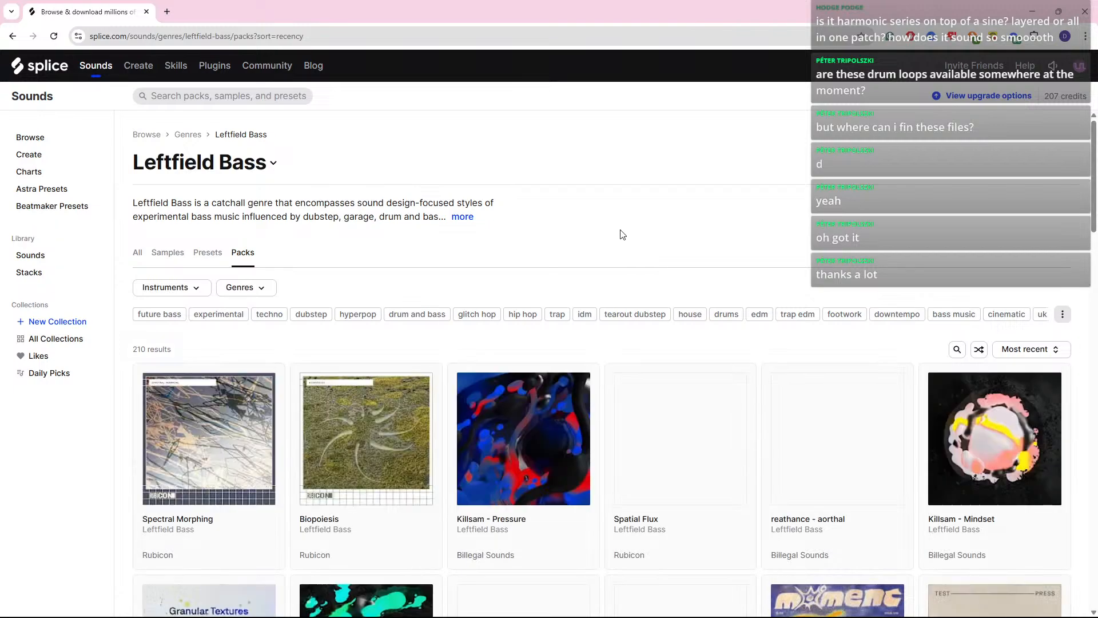
pyautogui.scroll(-2, 623, 234)
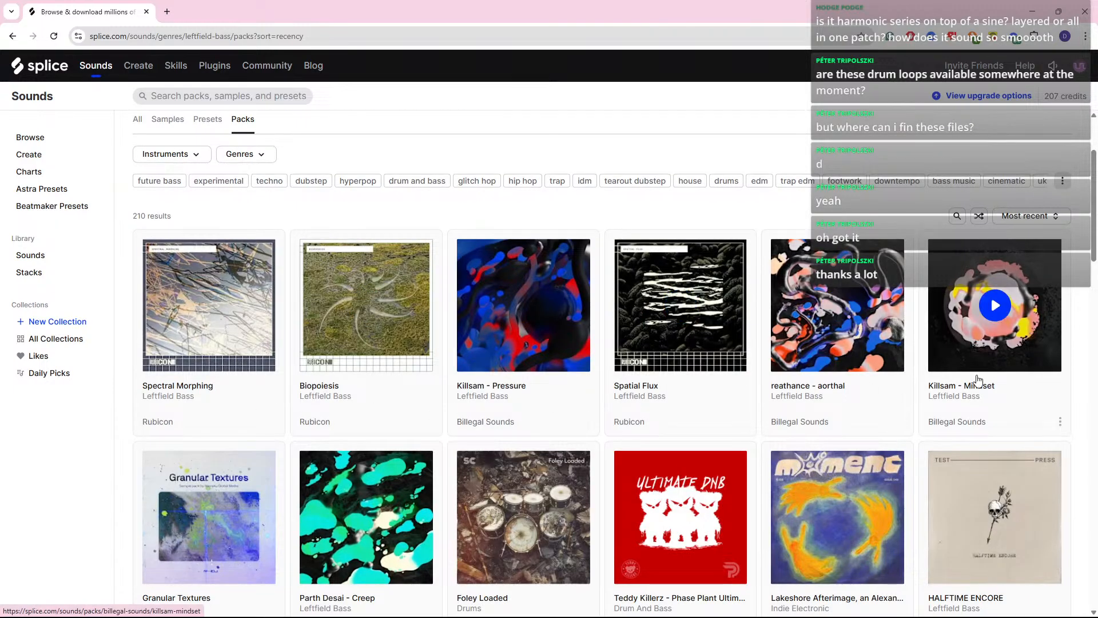
pyautogui.scroll(-2, 978, 380)
pyautogui.scroll(-2, 179, 362)
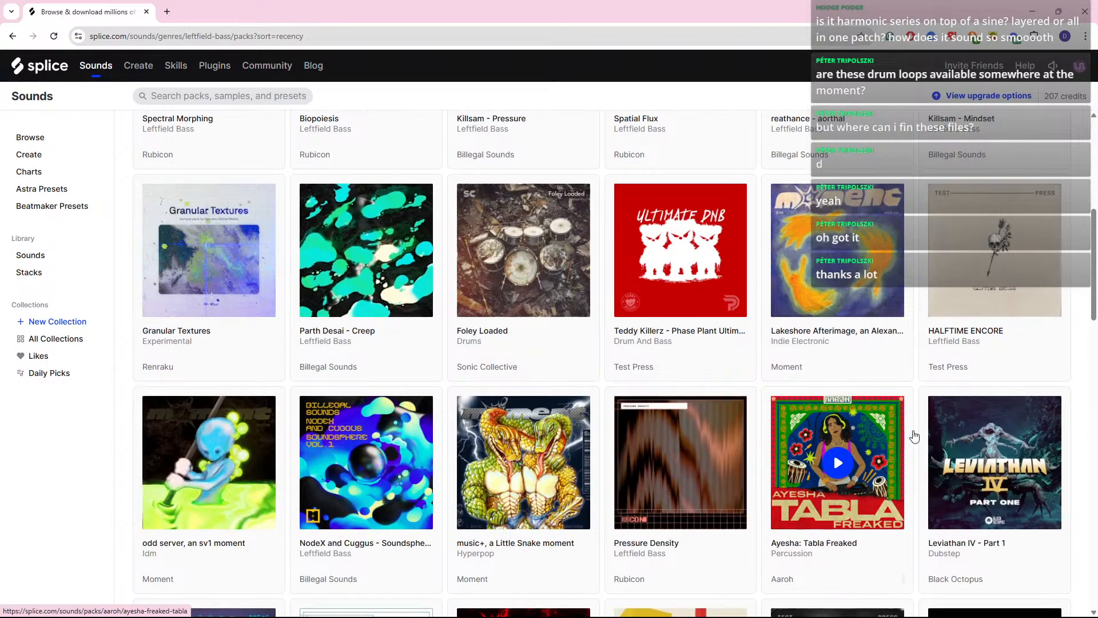
pyautogui.scroll(-2, 678, 466)
pyautogui.scroll(8, 991, 459)
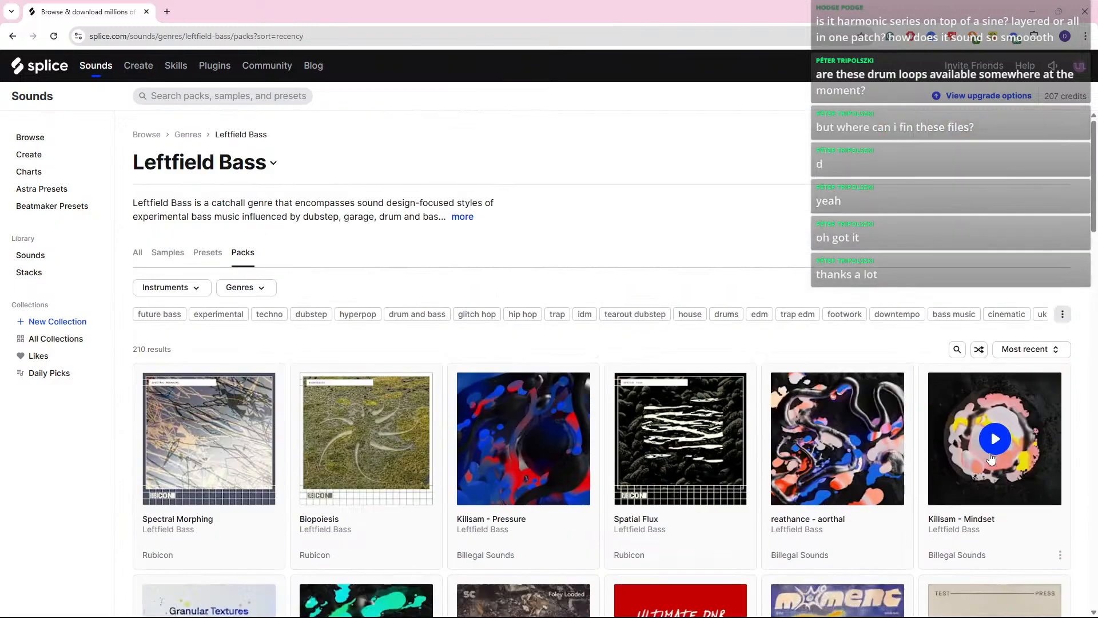
pyautogui.scroll(-10, 991, 459)
pyautogui.scroll(2, 674, 440)
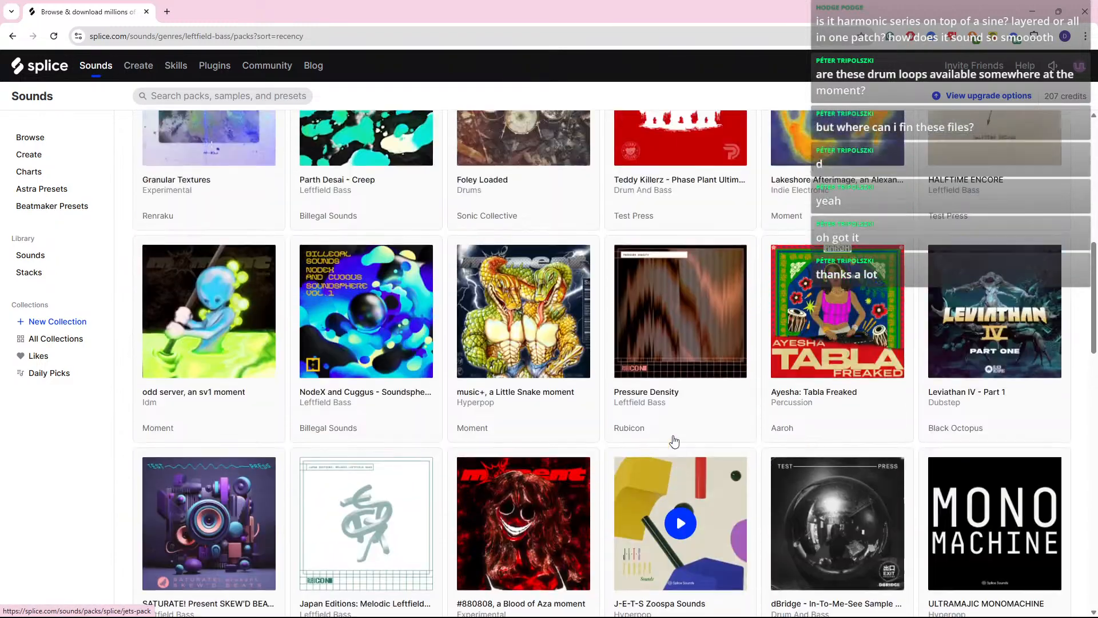
pyautogui.scroll(8, 675, 440)
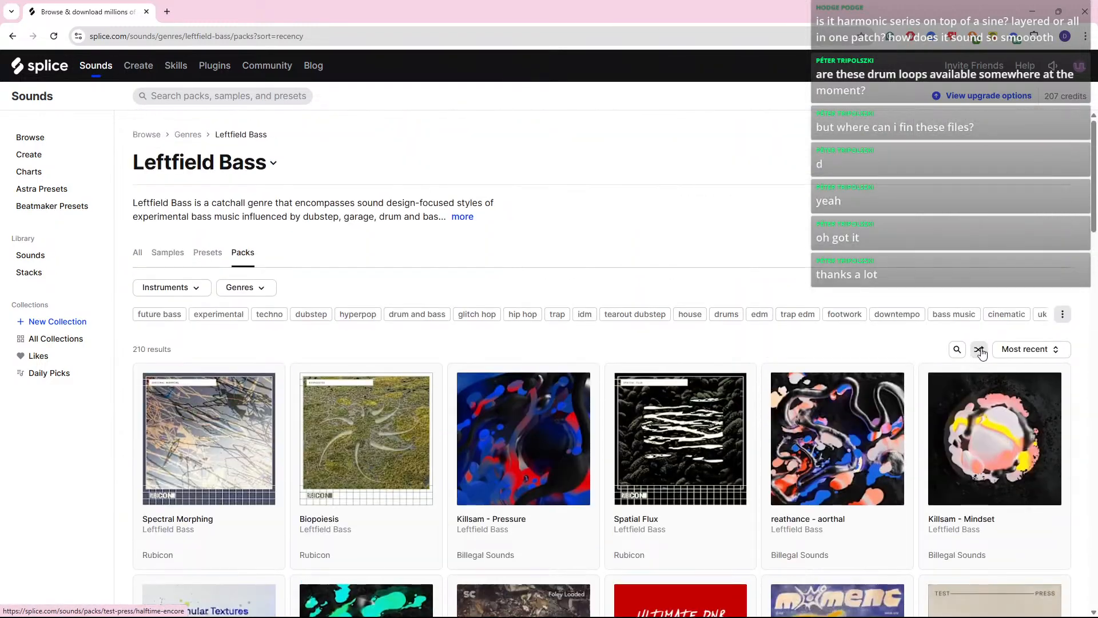
# Step: Look at the Leftfield Bass packs sorted by most relevant, and return the sorting to most recent
pyautogui.click(999, 350)
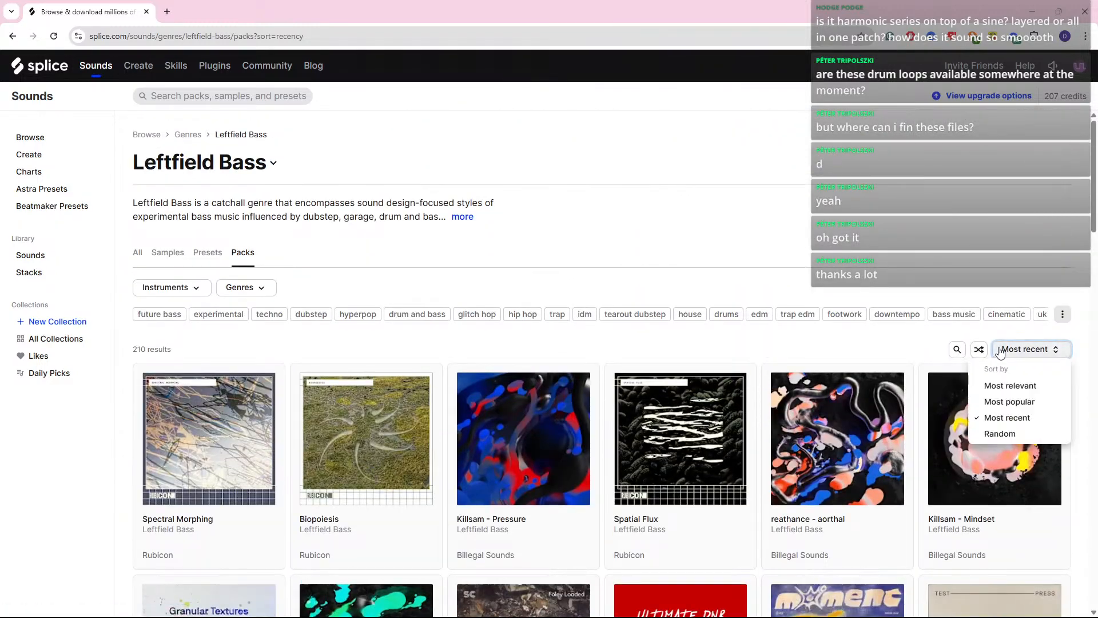
pyautogui.click(1000, 387)
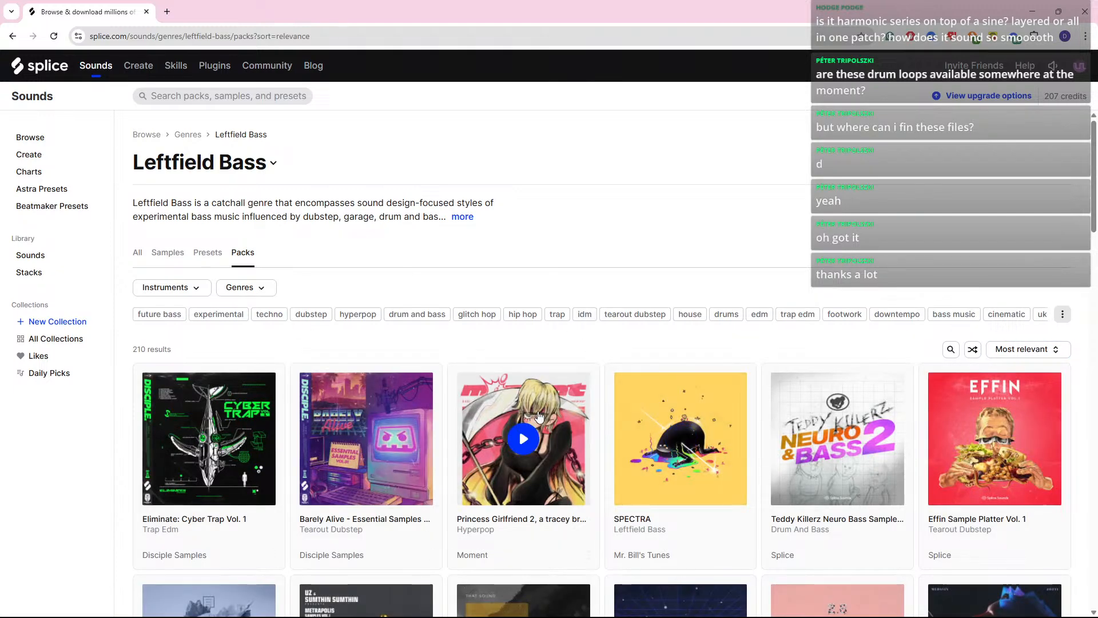
pyautogui.scroll(-3, 542, 417)
pyautogui.scroll(3, 995, 321)
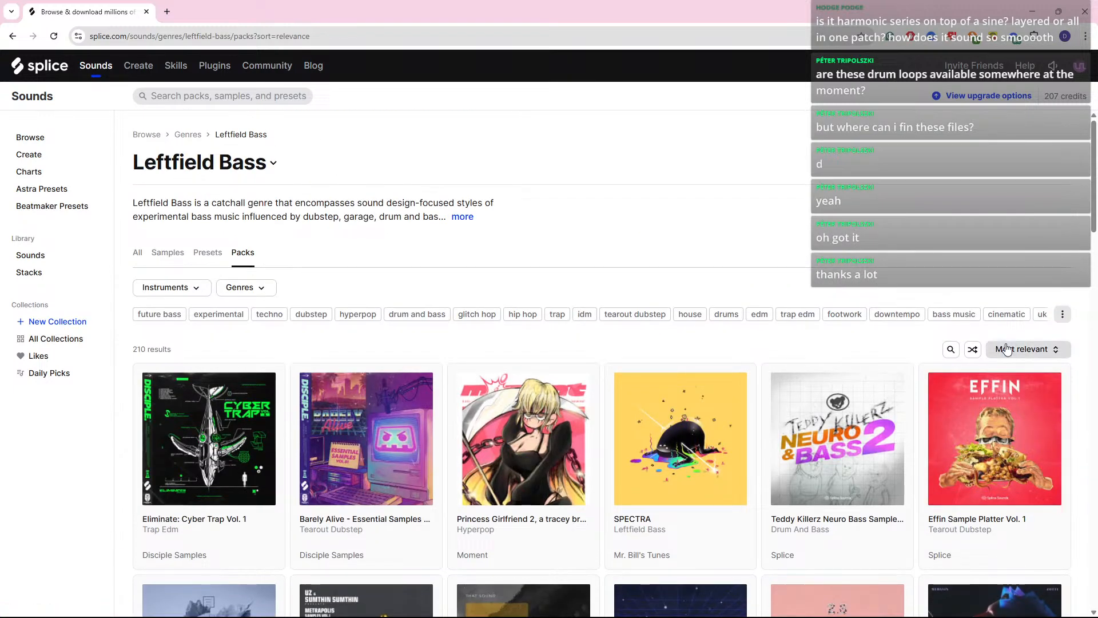
pyautogui.click(1007, 349)
pyautogui.click(1008, 419)
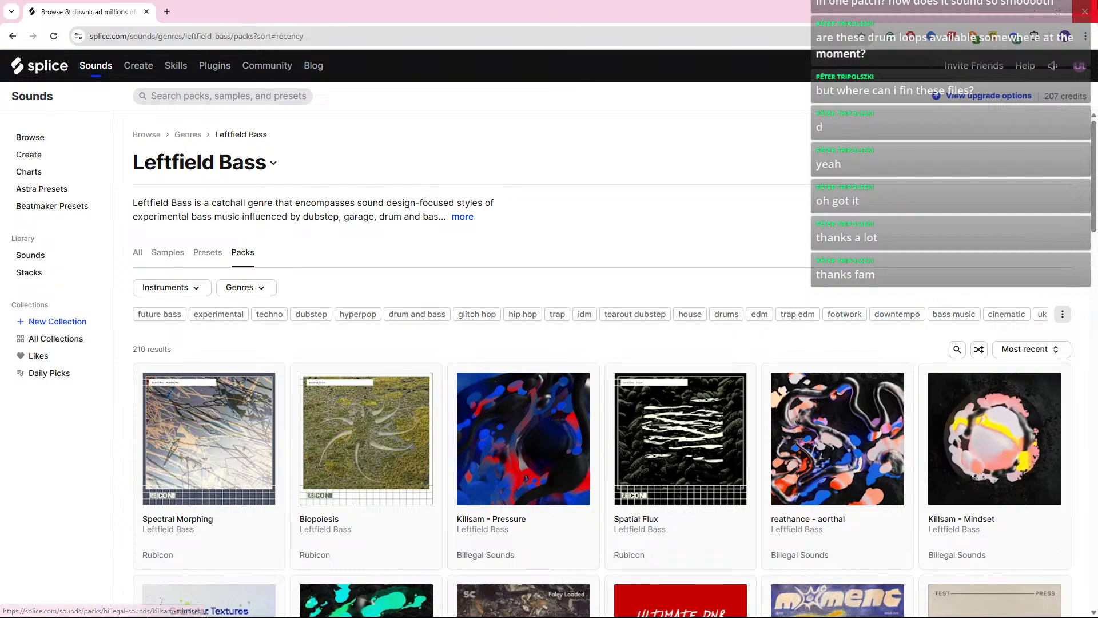
# Step: Switch back to Ableton Live, play the track 5 bass and raise oscillator A's wavetable position to 107
pyautogui.hotkey('alt', 'Tab')
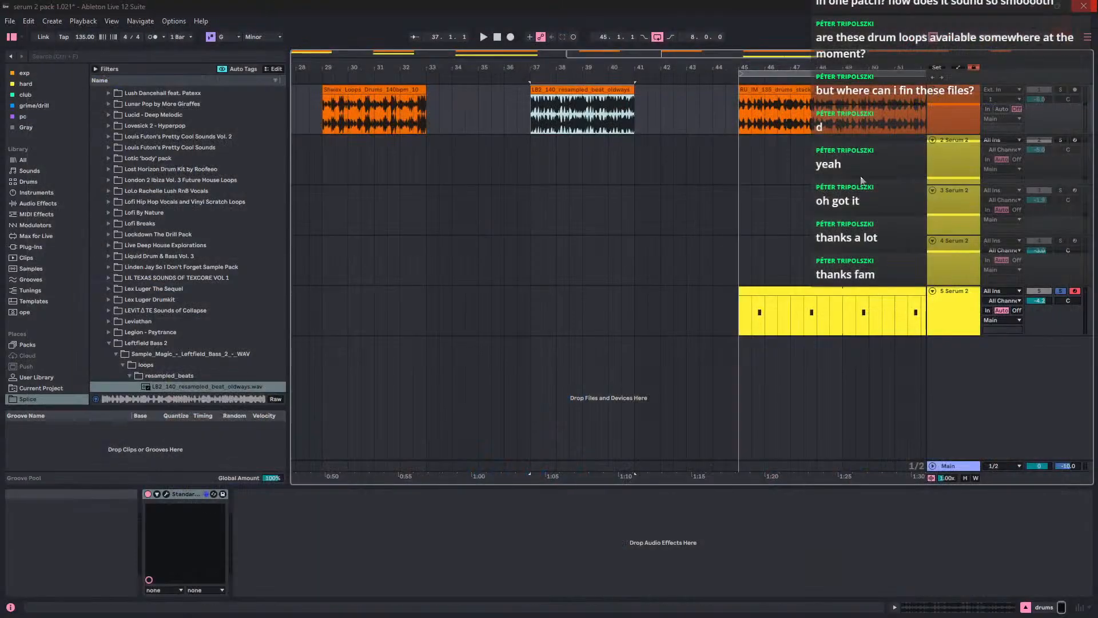
pyautogui.click(774, 297)
pyautogui.press('space')
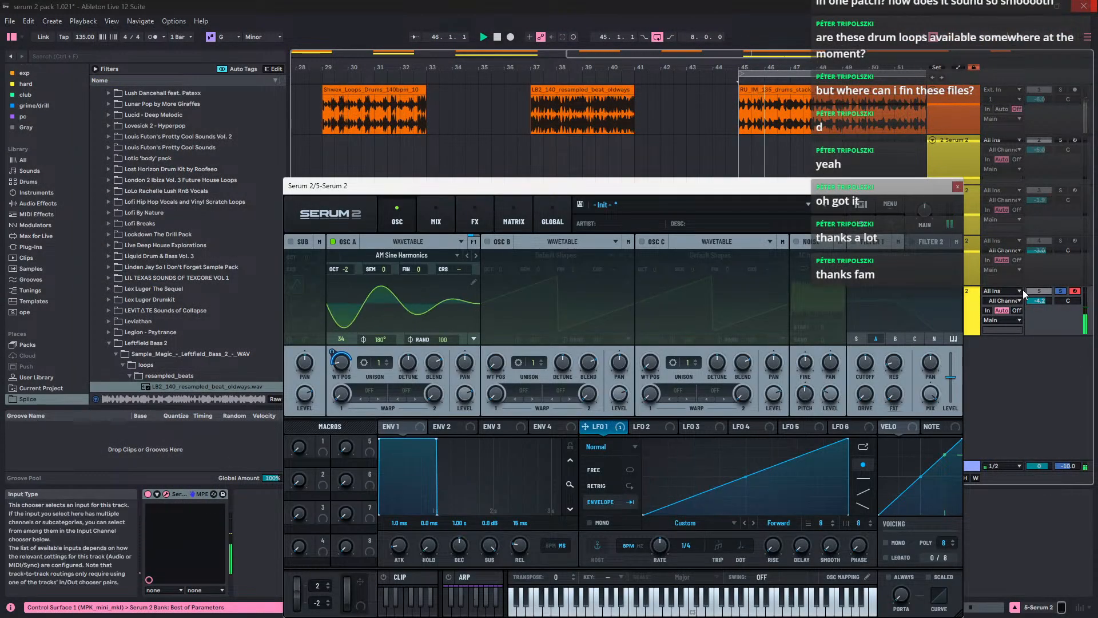
pyautogui.moveTo(336, 359)
pyautogui.moveTo(337, 359); pyautogui.dragTo(348, 350)
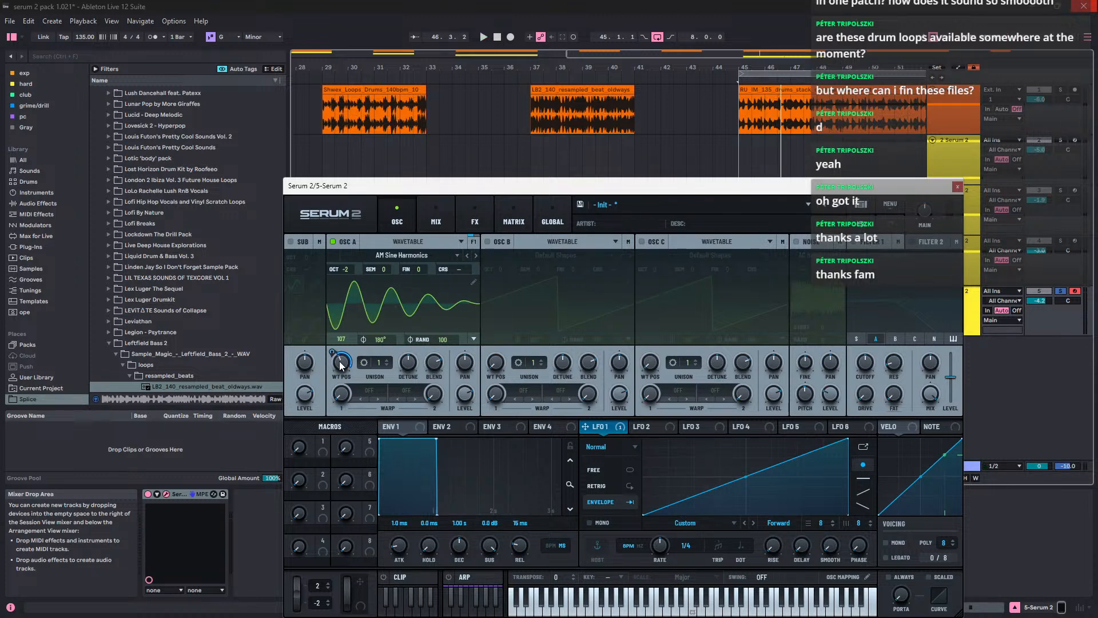
# Step: Load the analog S2 wavetable 808 Harms into oscillator A and play the track 5 bass with it
pyautogui.click(370, 256)
pyautogui.moveTo(372, 271)
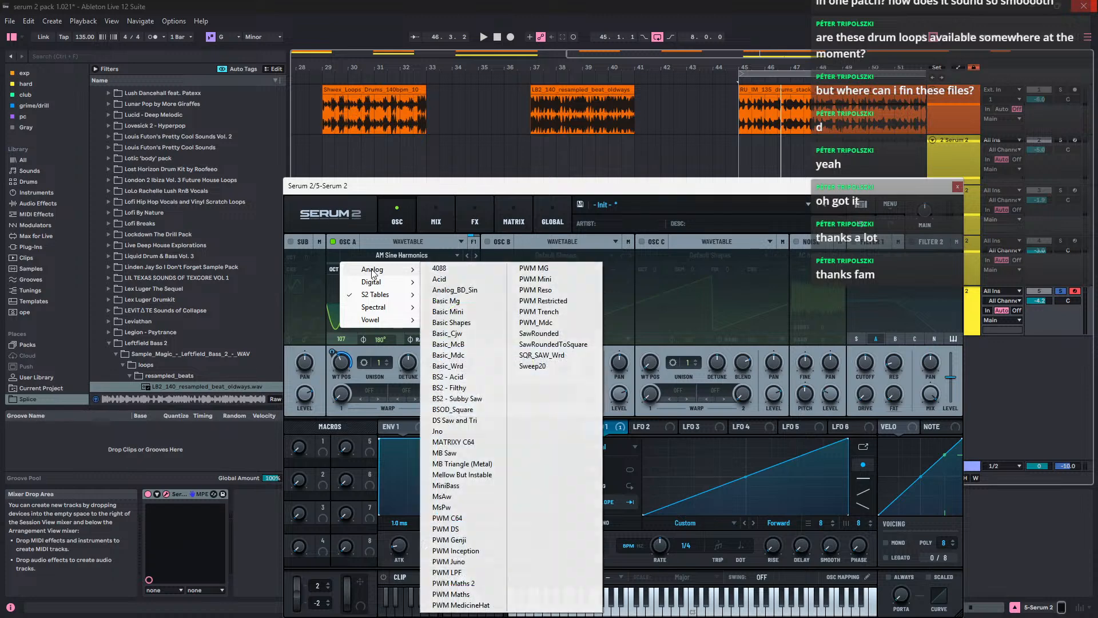
pyautogui.moveTo(409, 301)
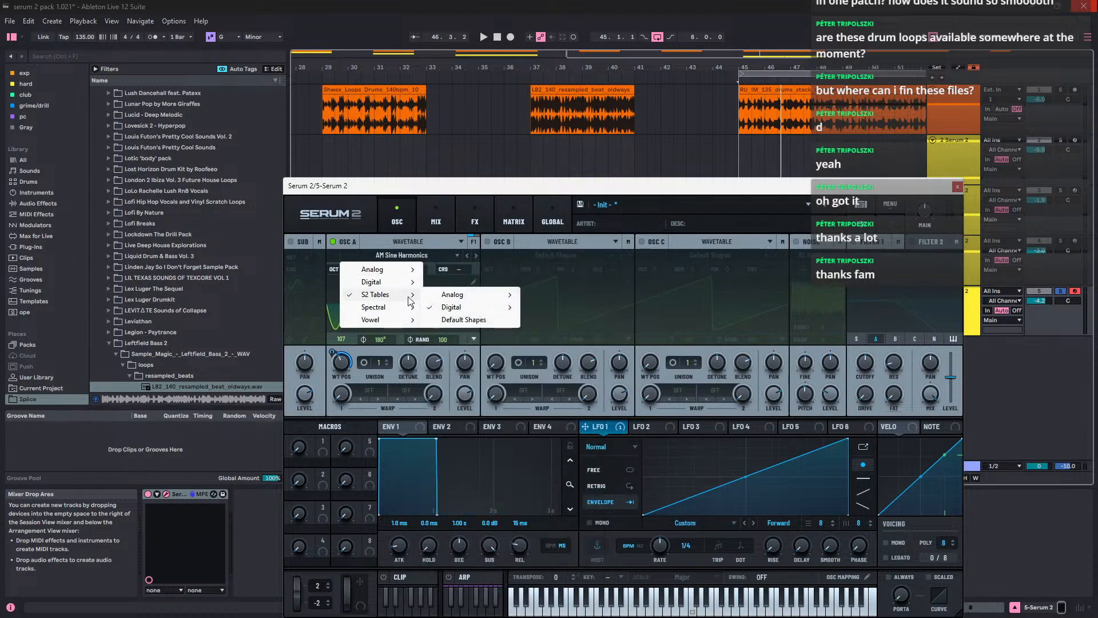
pyautogui.moveTo(452, 295)
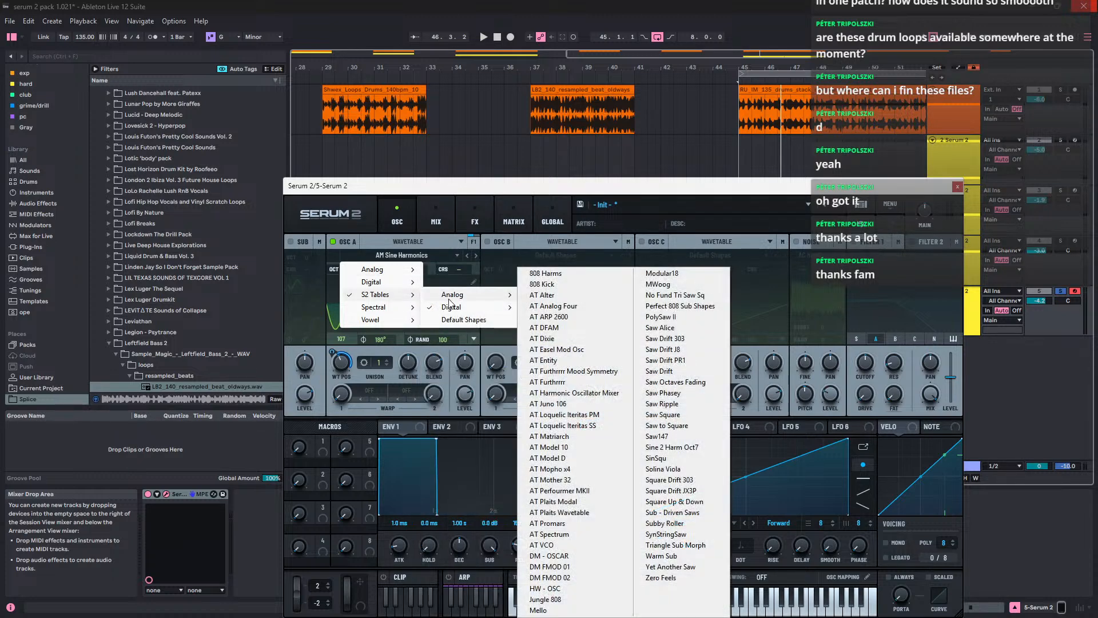
pyautogui.click(551, 273)
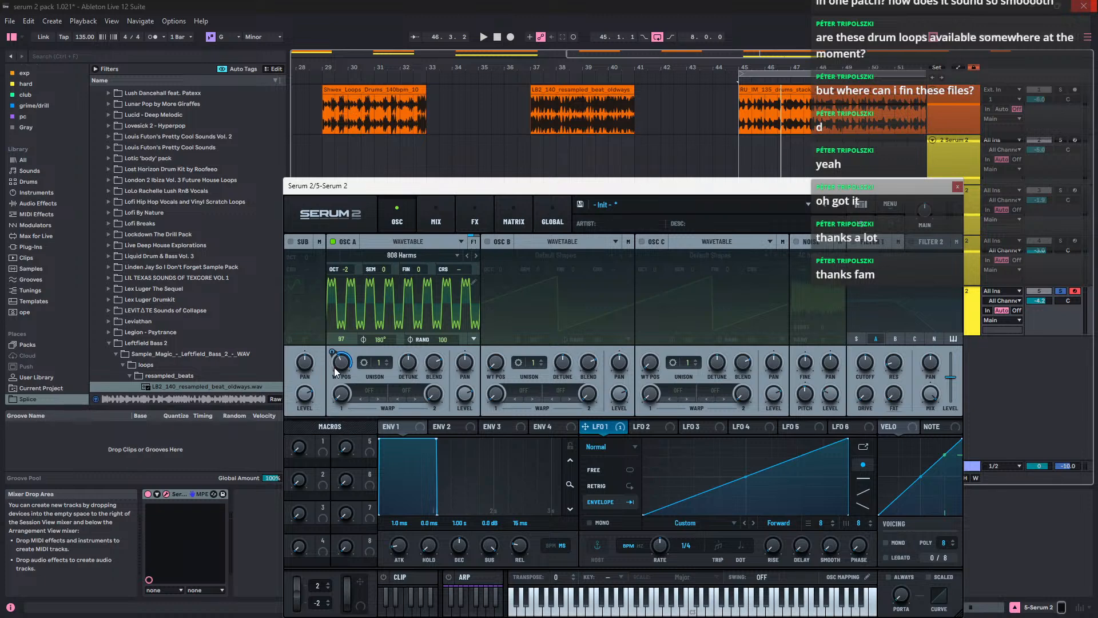
pyautogui.press('space')
pyautogui.moveTo(342, 367)
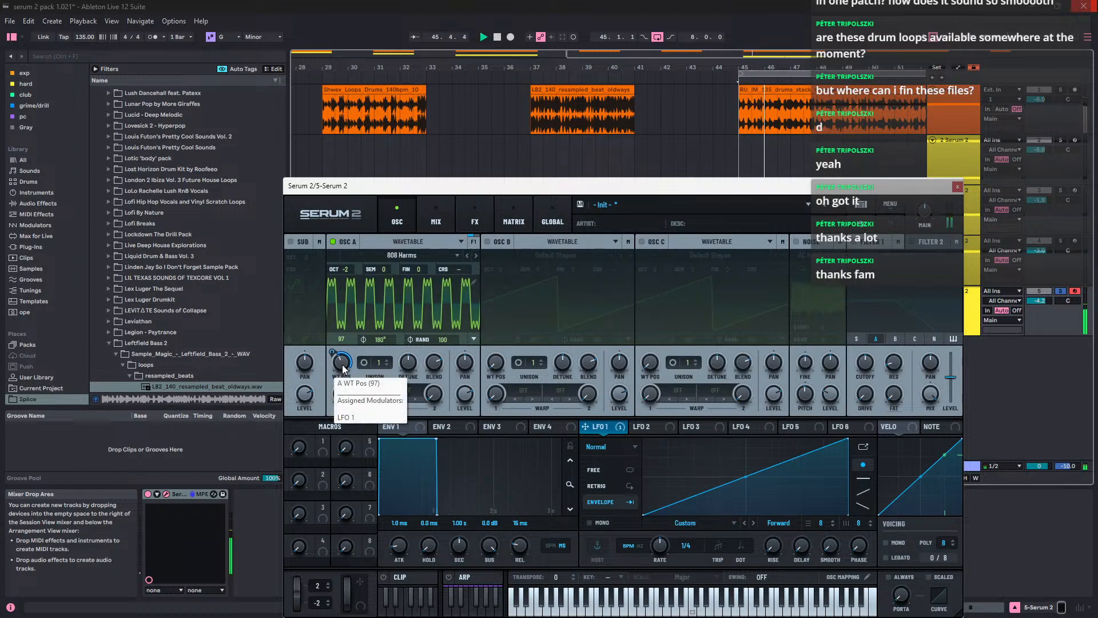
pyautogui.press('space')
# Step: Lower oscillator A's wavetable position to 1, reduce its LFO 1 modulation amount, and change the wavetable to 808 Kick
pyautogui.moveTo(342, 368); pyautogui.dragTo(338, 425)
pyautogui.moveTo(333, 351); pyautogui.dragTo(343, 382)
pyautogui.press('space')
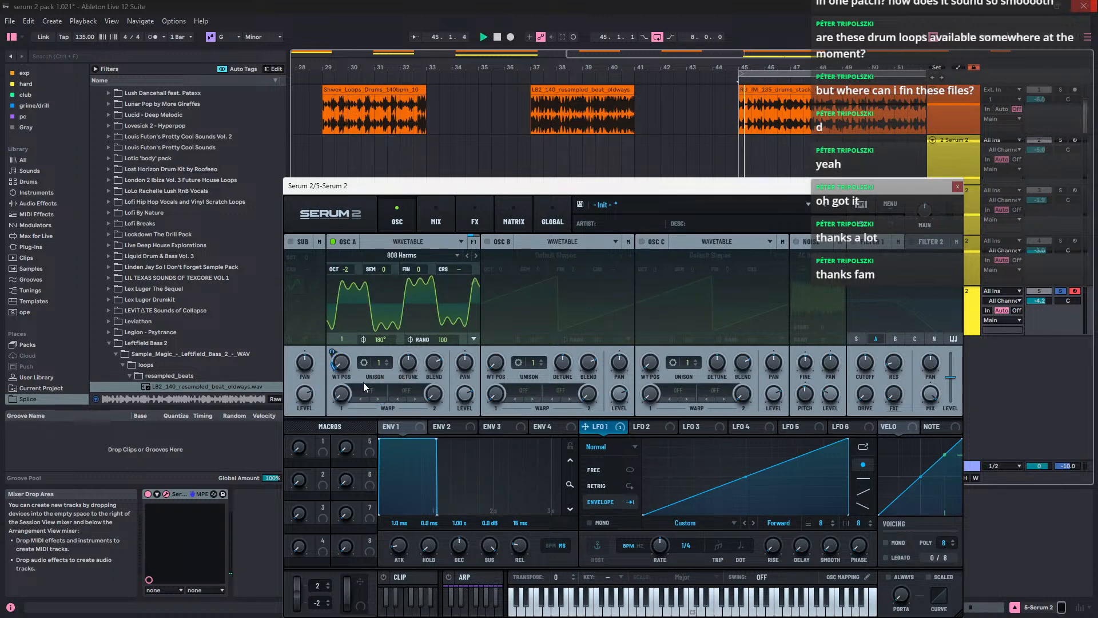
pyautogui.click(474, 256)
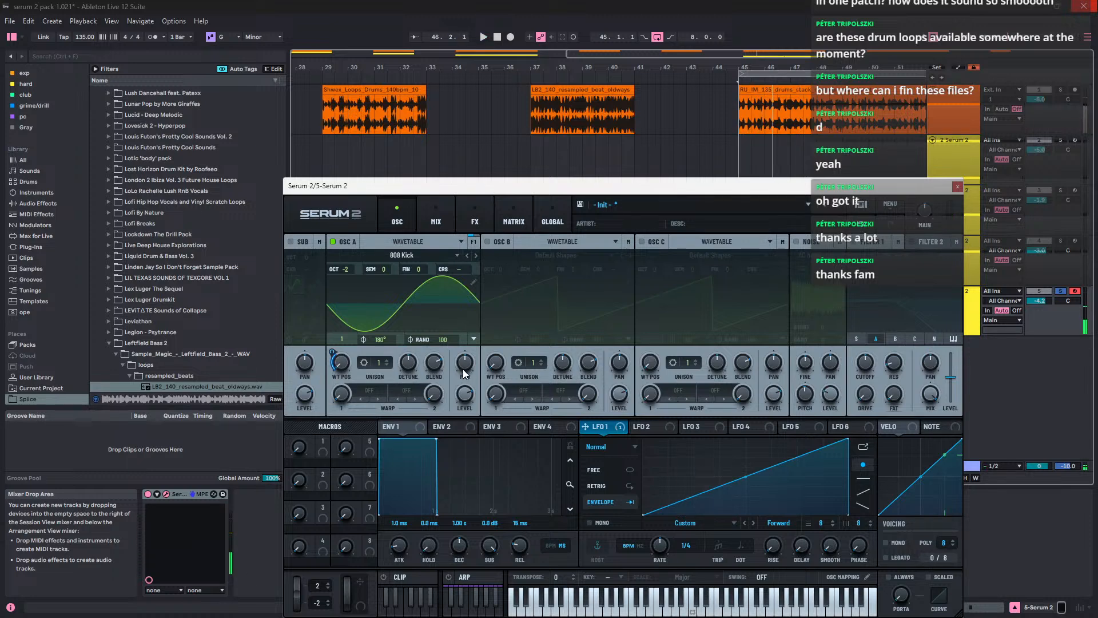
# Step: Enable oscillator B and open the digital S2 wavetables for it
pyautogui.click(487, 240)
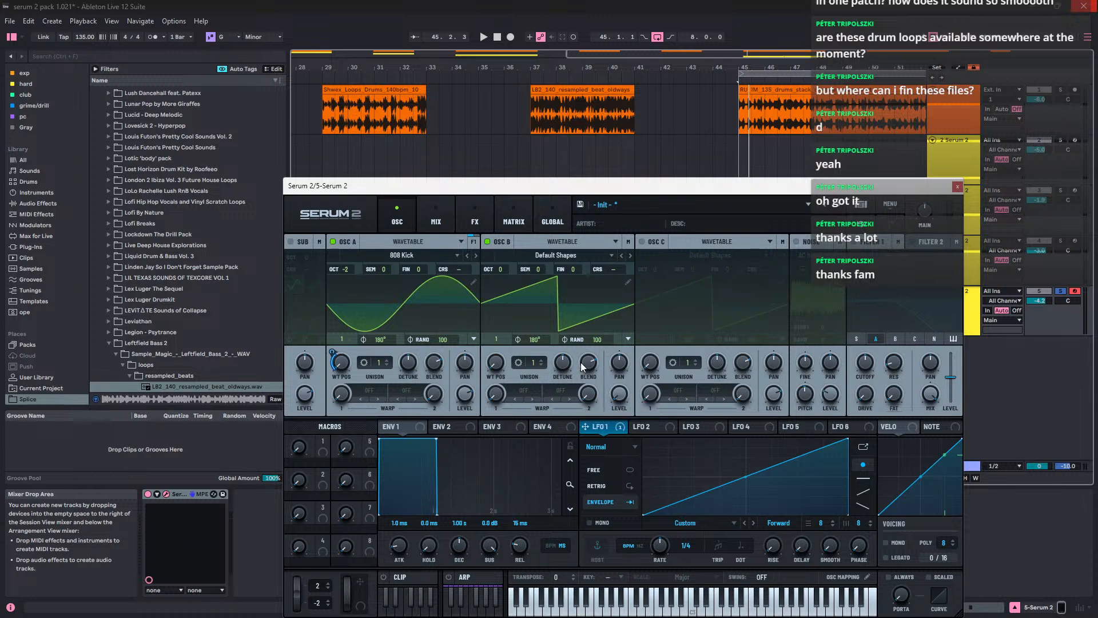
pyautogui.click(538, 256)
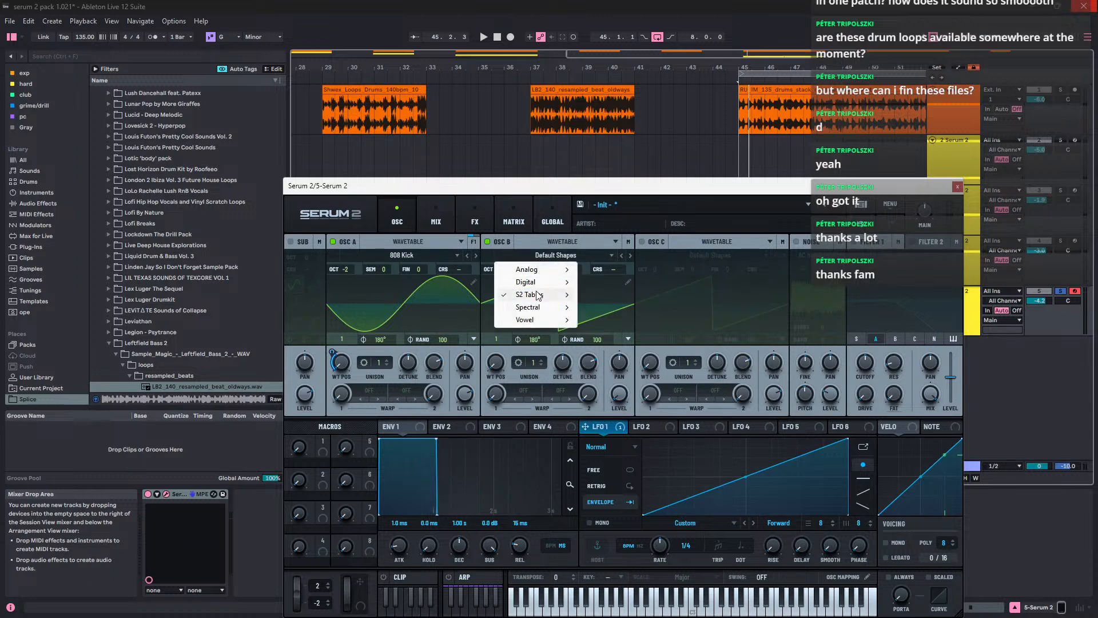
pyautogui.moveTo(564, 295)
pyautogui.moveTo(607, 310)
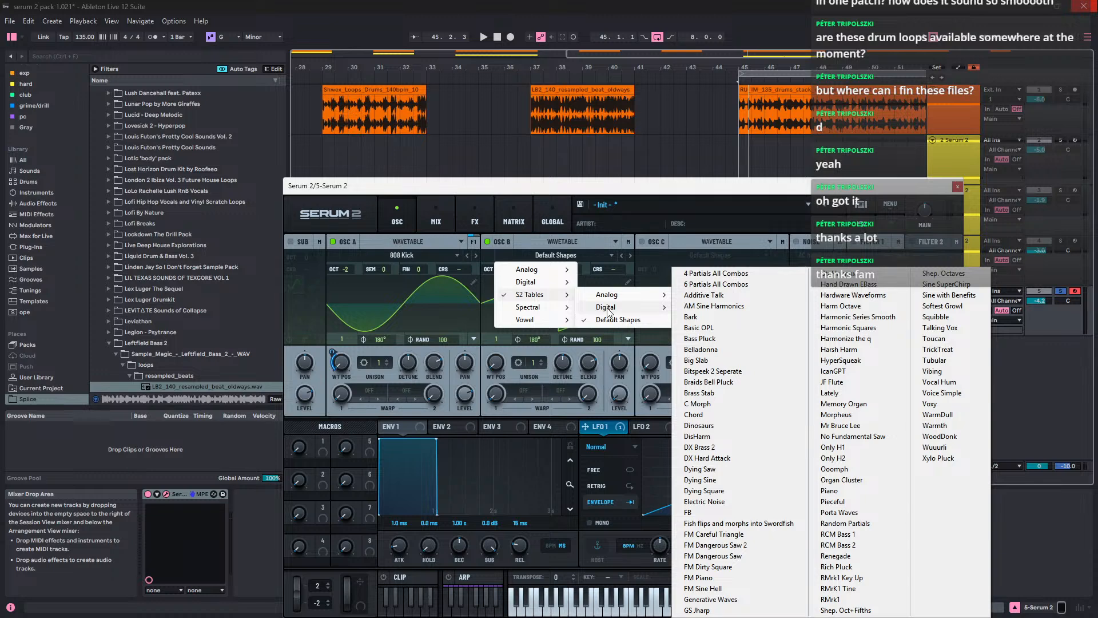
# Step: Load the AM Sine Harmonics wavetable from the digital S2 tables into oscillator B
pyautogui.click(711, 307)
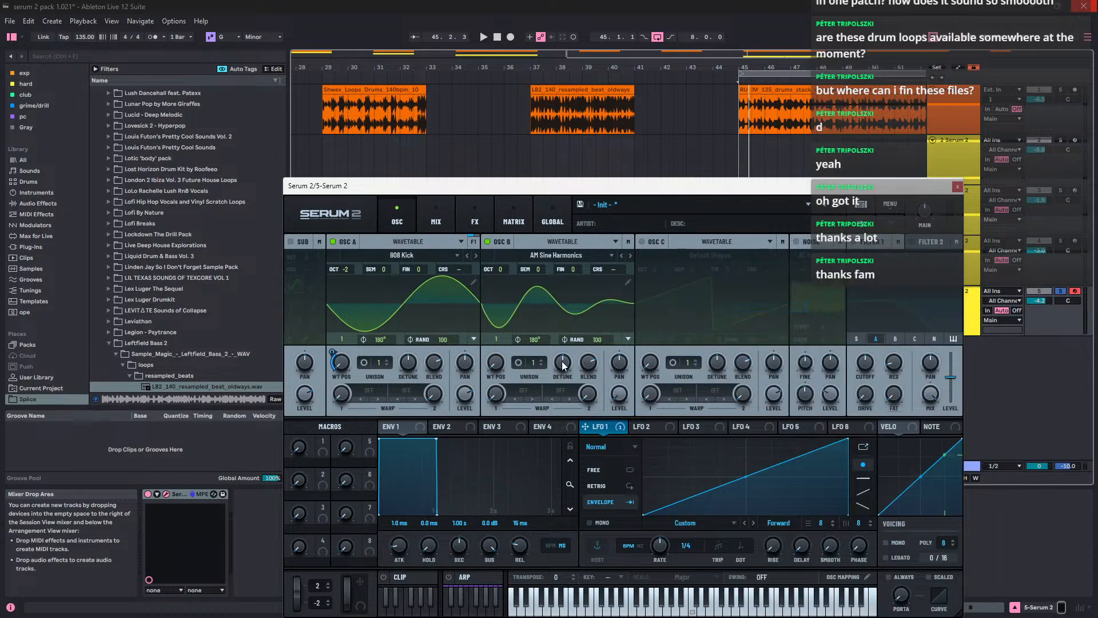
pyautogui.moveTo(500, 362); pyautogui.dragTo(471, 467)
# Step: Set oscillator A's first warp mode to FM (B) and modulate its amount with LFO 1
pyautogui.moveTo(620, 429)
pyautogui.mouseDown()
pyautogui.moveTo(514, 394)
pyautogui.moveTo(340, 395)
pyautogui.mouseUp()
pyautogui.click(368, 403)
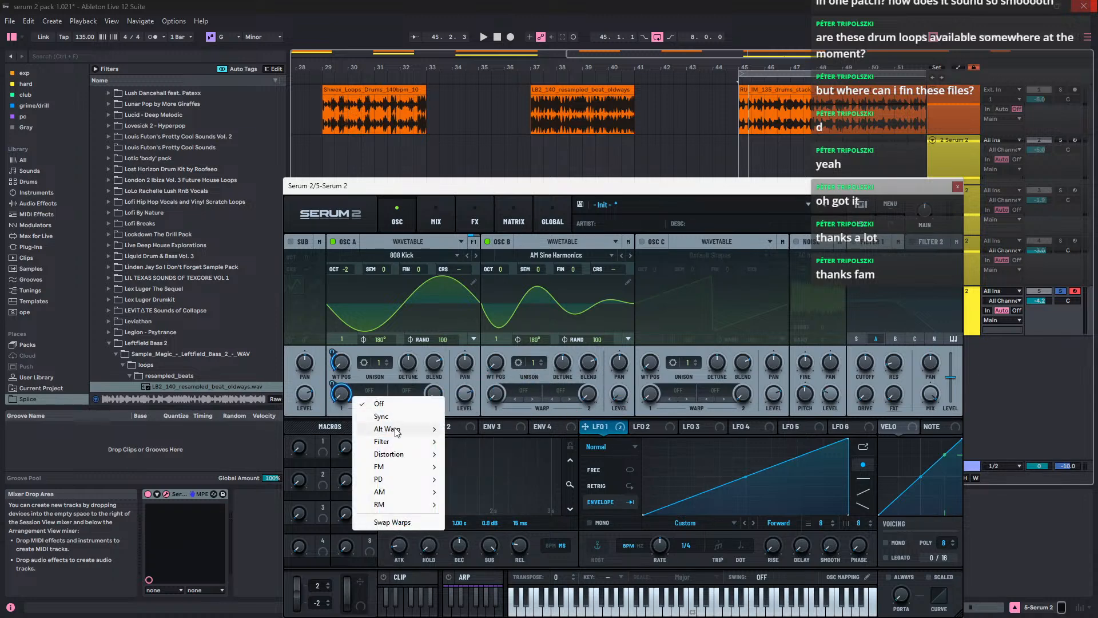
pyautogui.moveTo(403, 468)
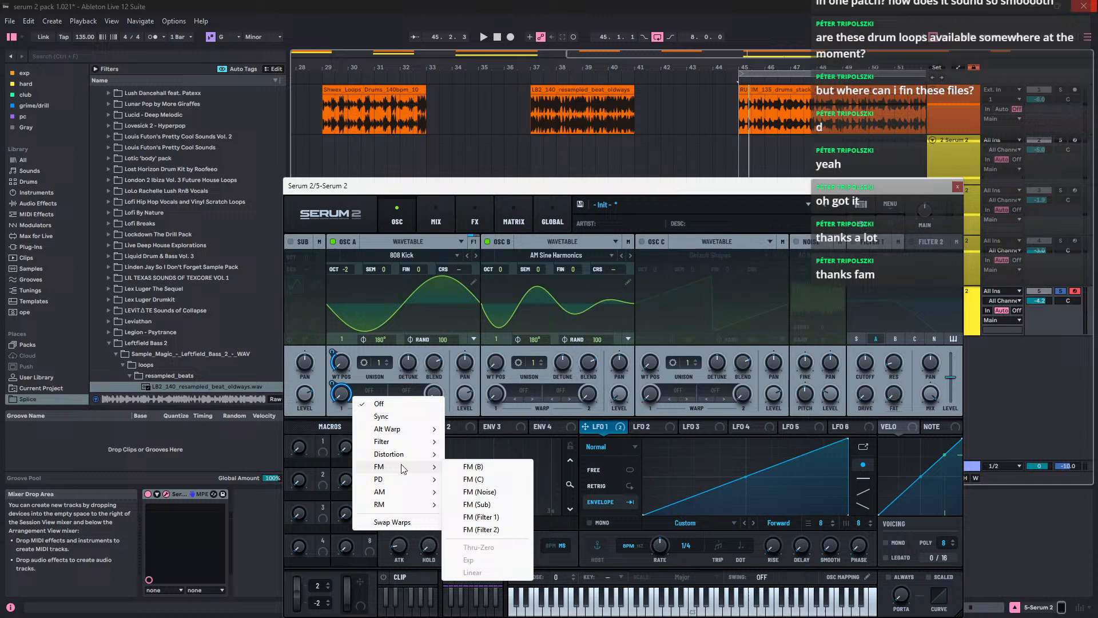
pyautogui.click(456, 467)
pyautogui.press('space')
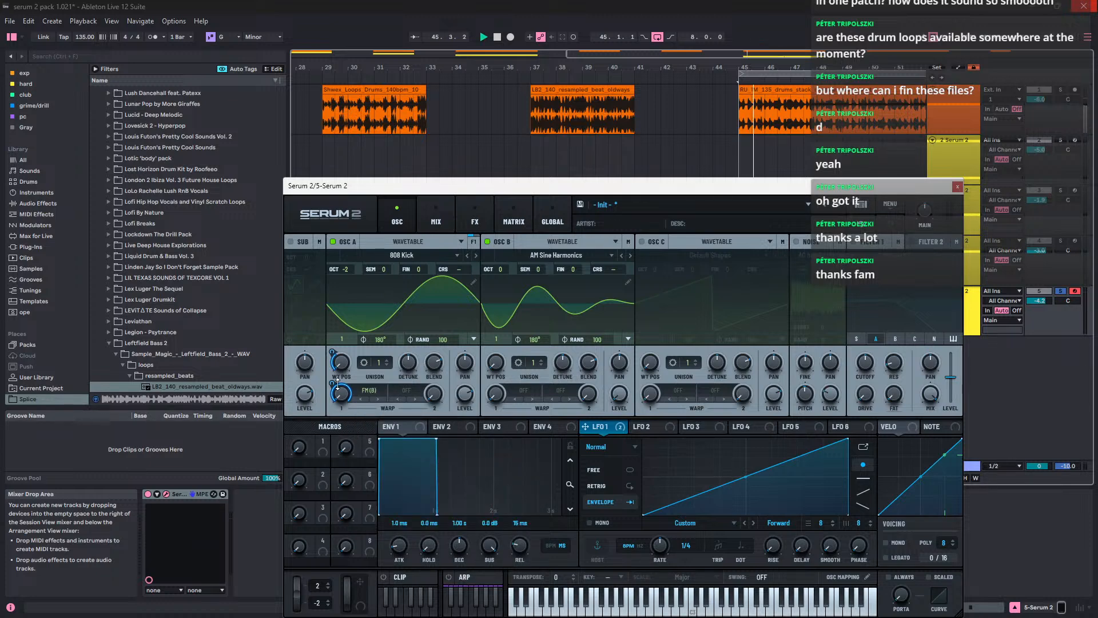
pyautogui.moveTo(336, 384); pyautogui.dragTo(338, 406)
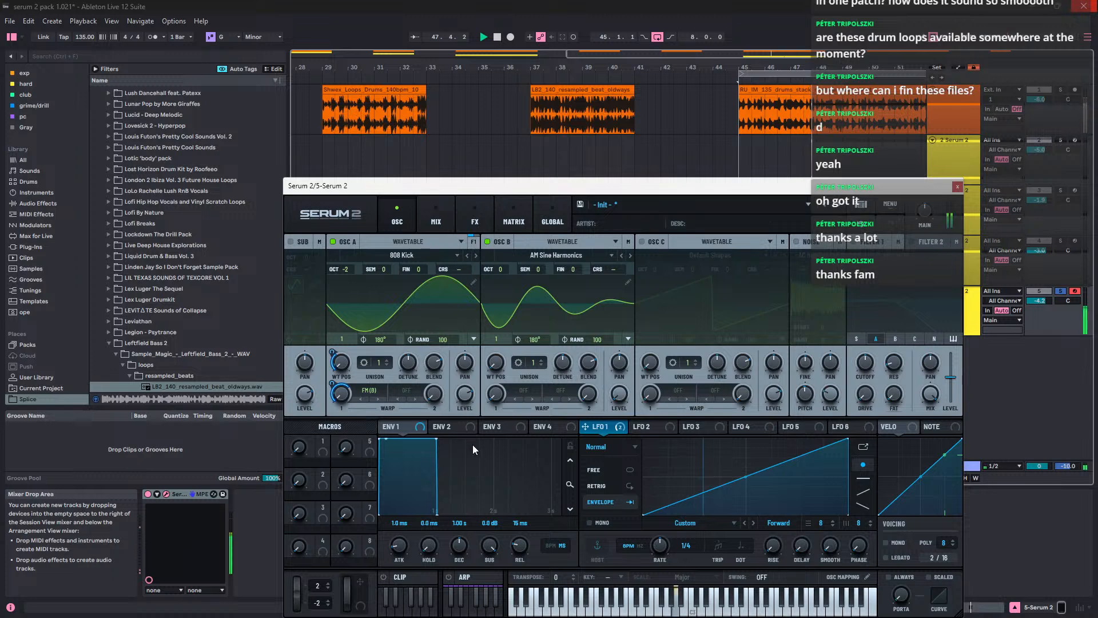
# Step: Assign LFO 1 to oscillator B's wavetable position and remove all modulators from oscillator A's FM (B) warp amount
pyautogui.moveTo(585, 426); pyautogui.dragTo(496, 362)
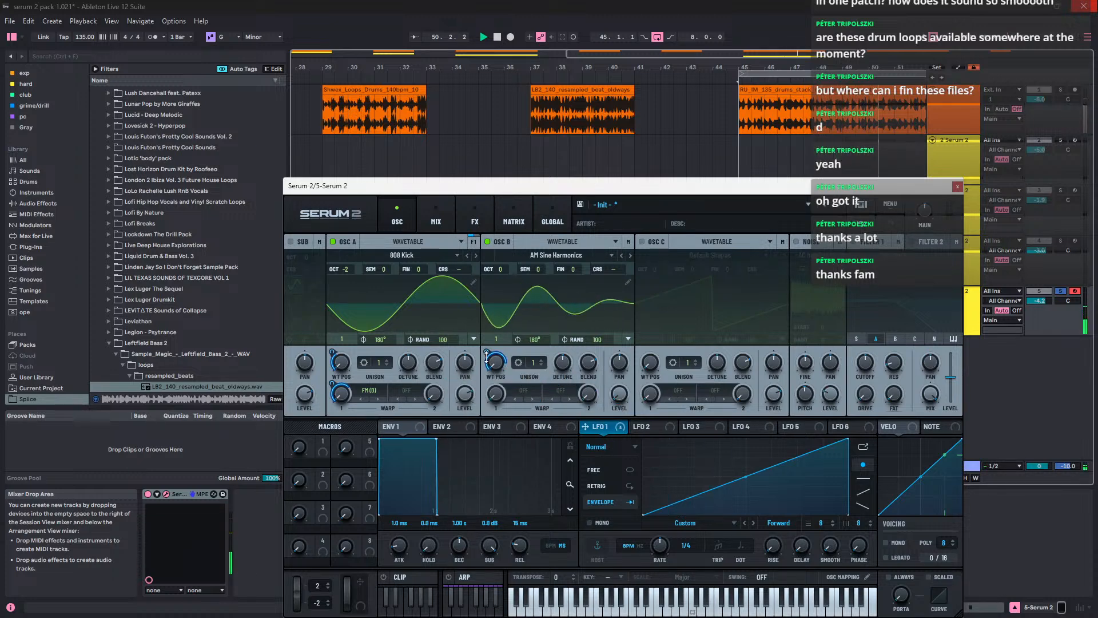
pyautogui.rightClick(341, 393)
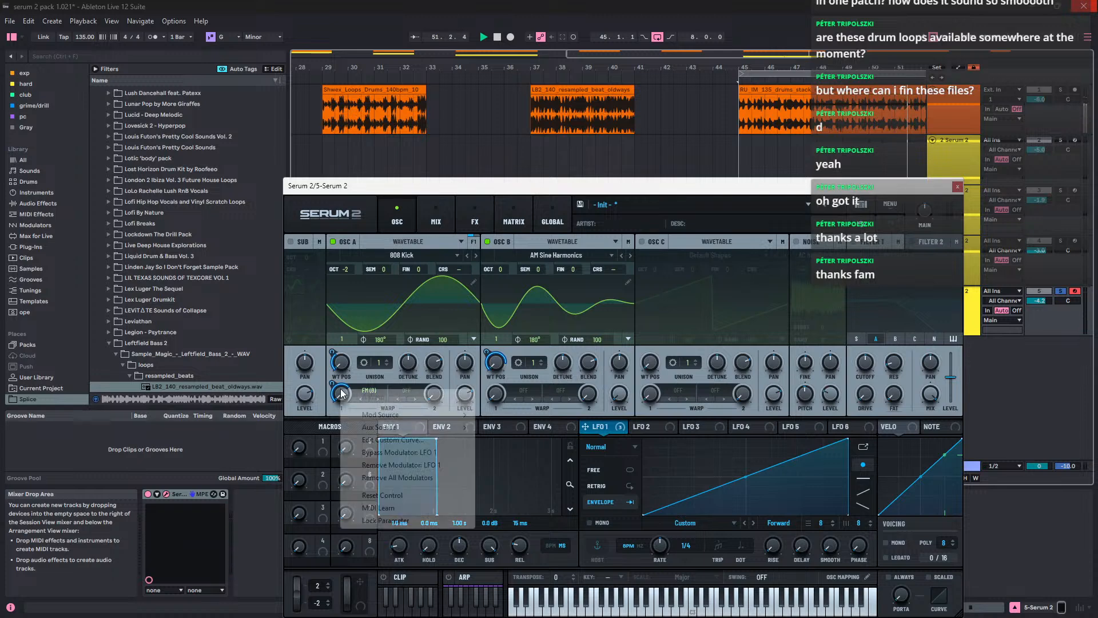
pyautogui.click(399, 478)
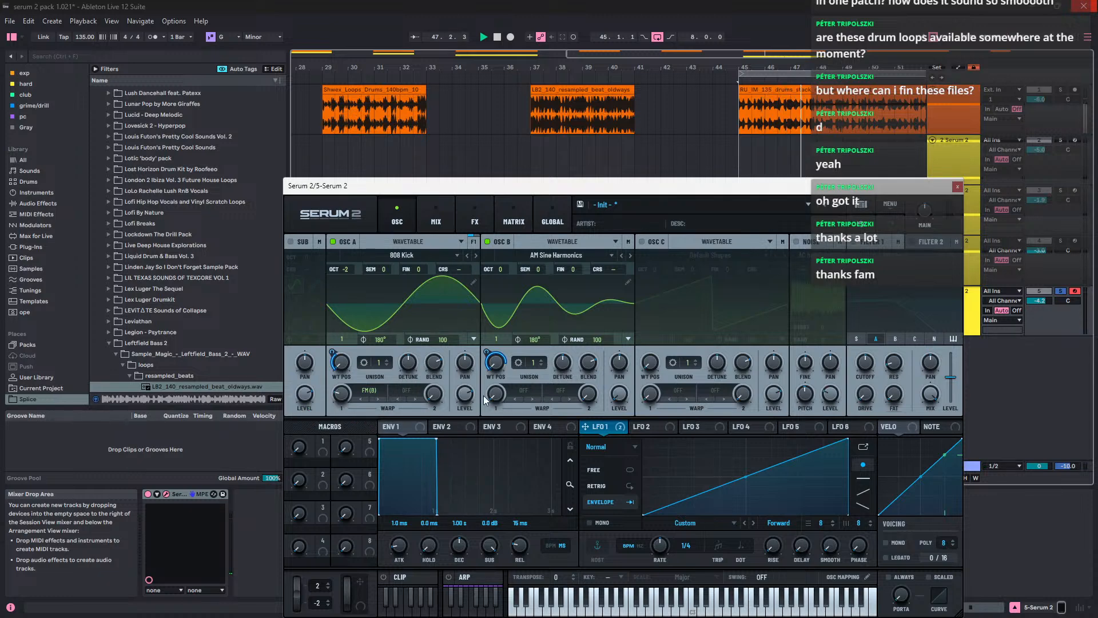
pyautogui.moveTo(485, 370)
pyautogui.press('space')
pyautogui.press('space')
# Step: Try LFO 1 at a rate of 13.8 Hz with a steep drop at the end of its rising curve
pyautogui.moveTo(656, 552)
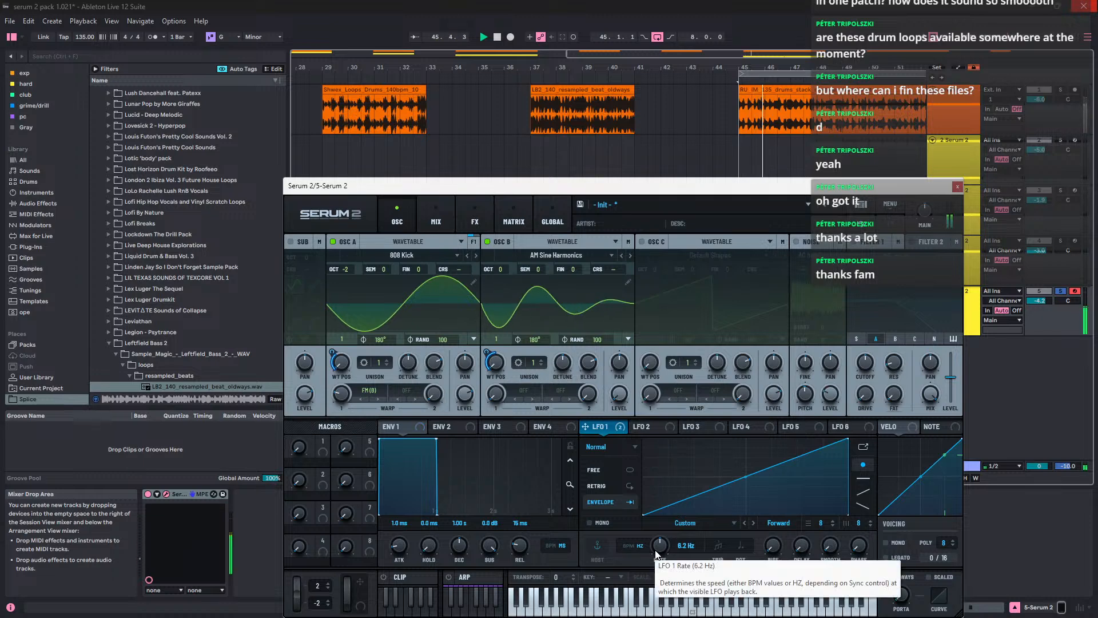
pyautogui.moveTo(661, 548)
pyautogui.mouseDown()
pyautogui.moveTo(660, 559)
pyautogui.moveTo(664, 536)
pyautogui.mouseUp()
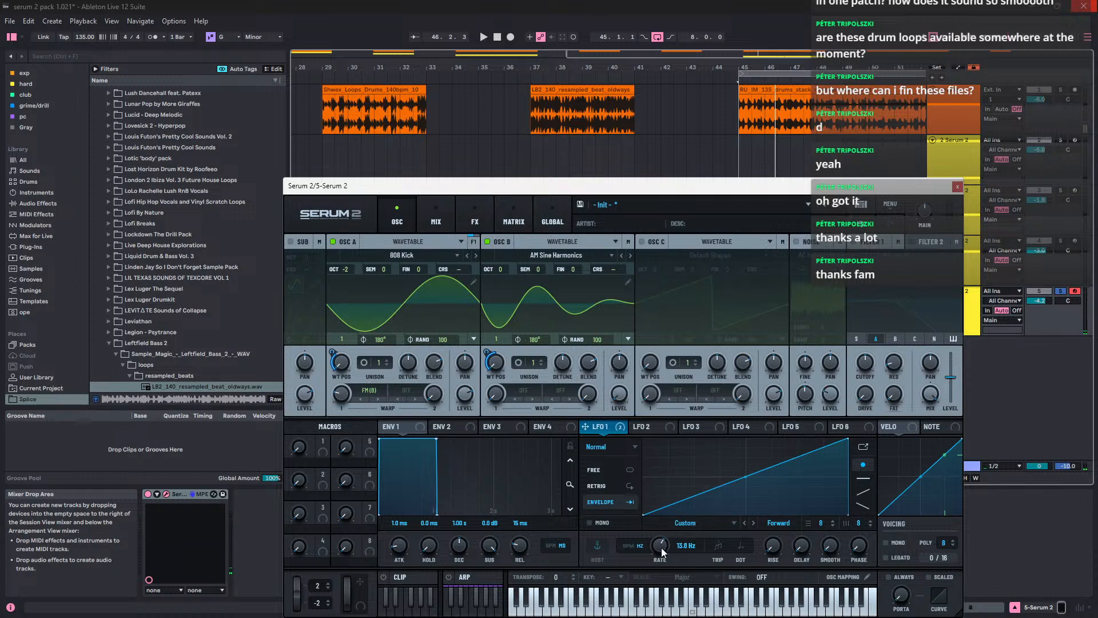
pyautogui.press('space')
pyautogui.moveTo(843, 441); pyautogui.dragTo(832, 439)
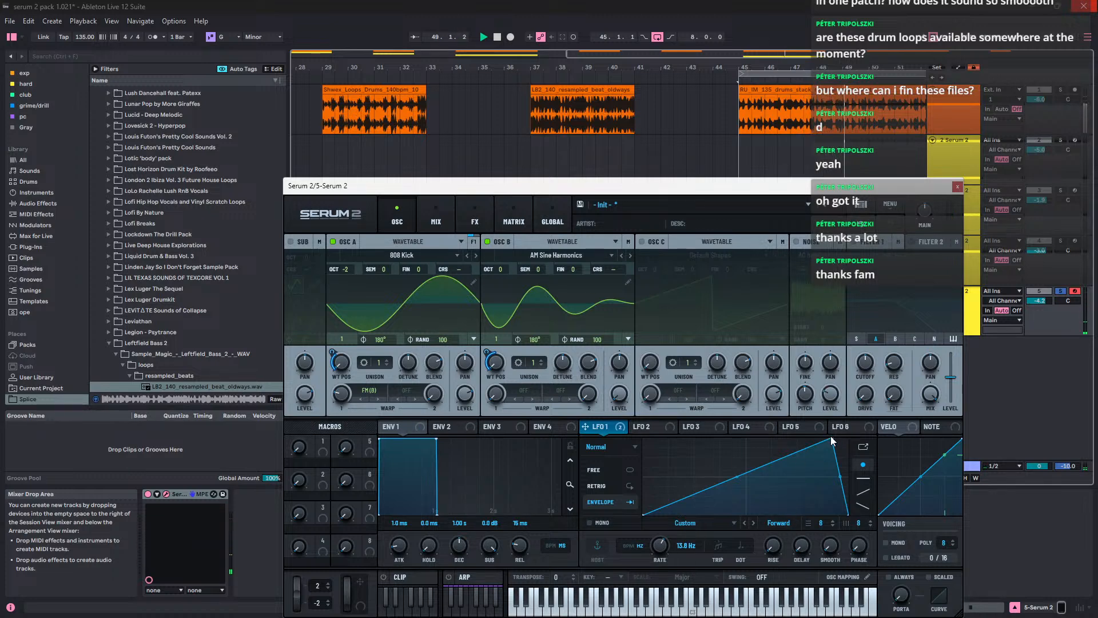
pyautogui.moveTo(831, 440); pyautogui.dragTo(1024, 419)
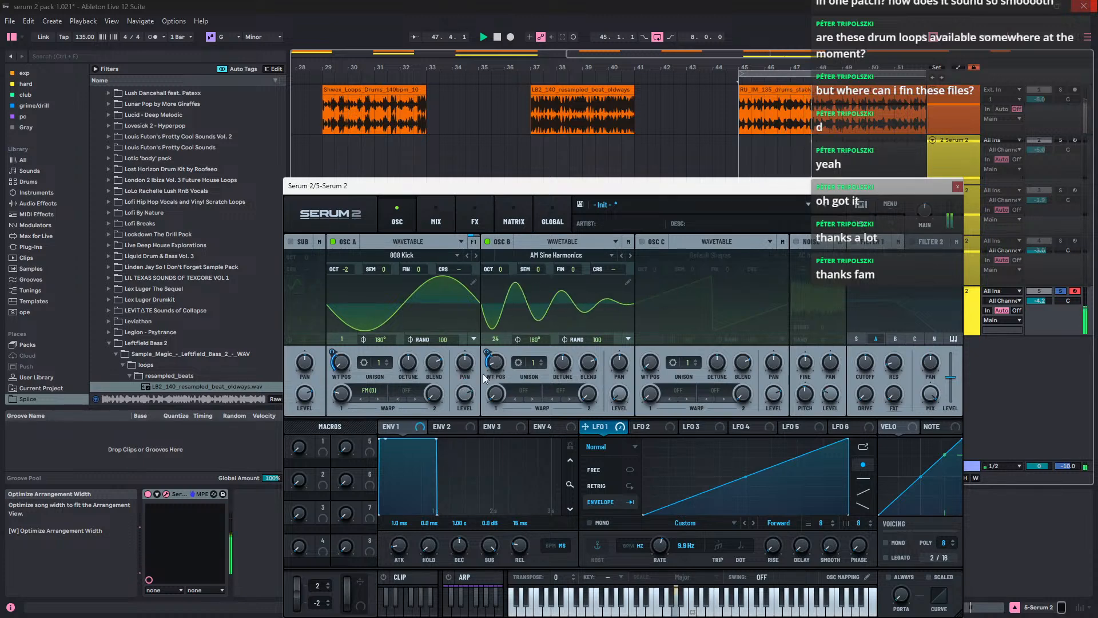
# Step: Set oscillator B's wavetable position to 34
pyautogui.moveTo(496, 337); pyautogui.dragTo(505, 364)
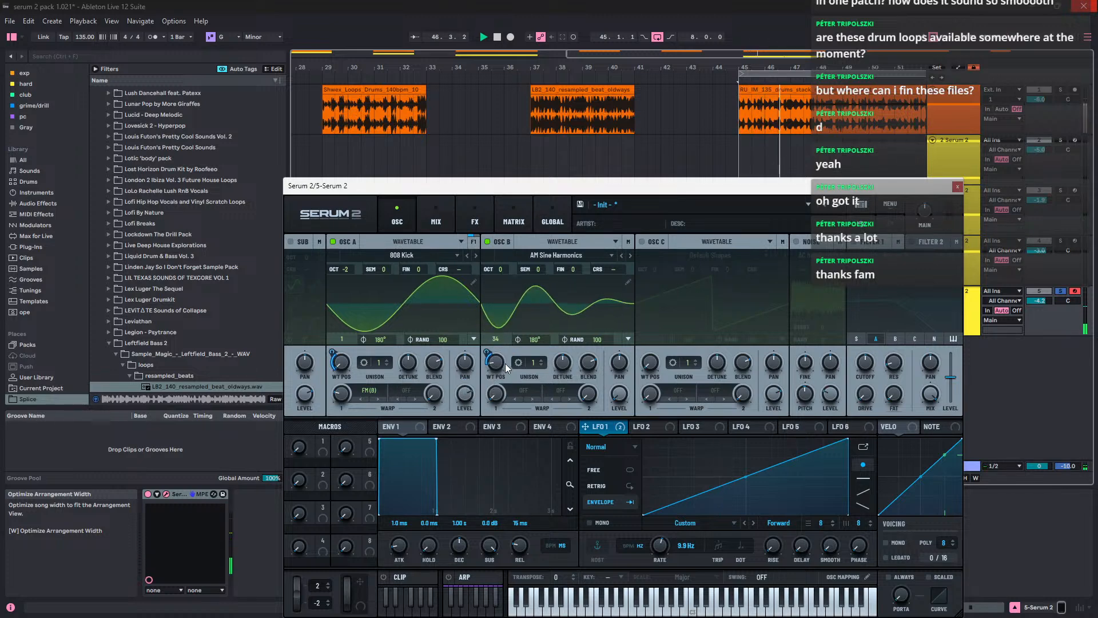
# Step: Enable mono voicing and set envelope 1's attack to 28 ms
pyautogui.click(898, 542)
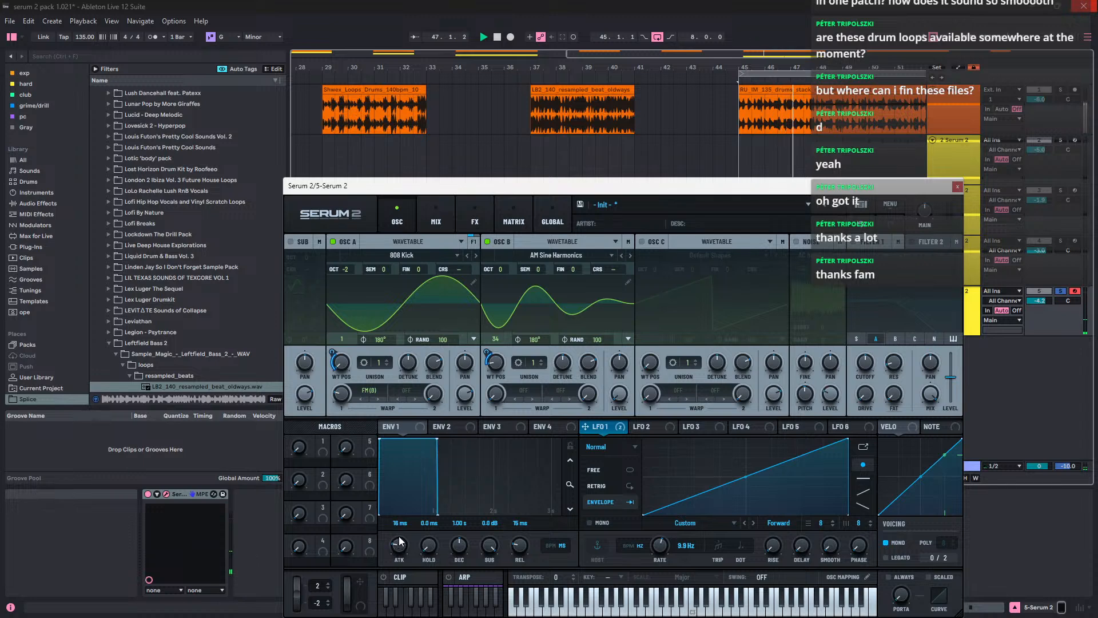
pyautogui.moveTo(398, 548); pyautogui.dragTo(399, 533)
# Step: Enable filter 1 and modulate its cutoff with LFO 1
pyautogui.click(857, 242)
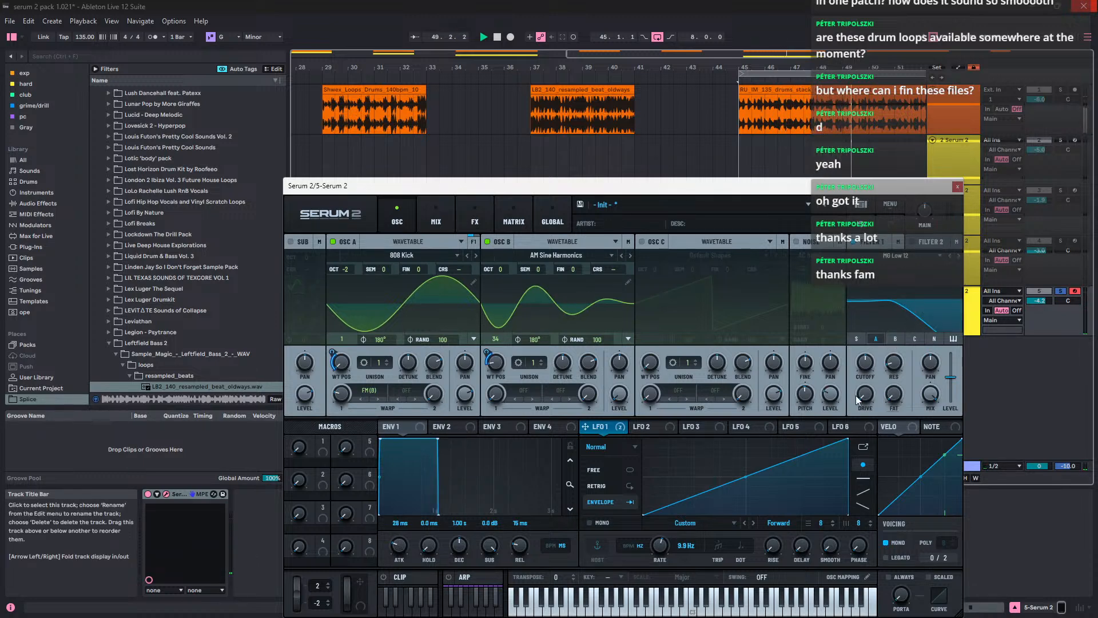
pyautogui.moveTo(600, 430); pyautogui.dragTo(857, 363)
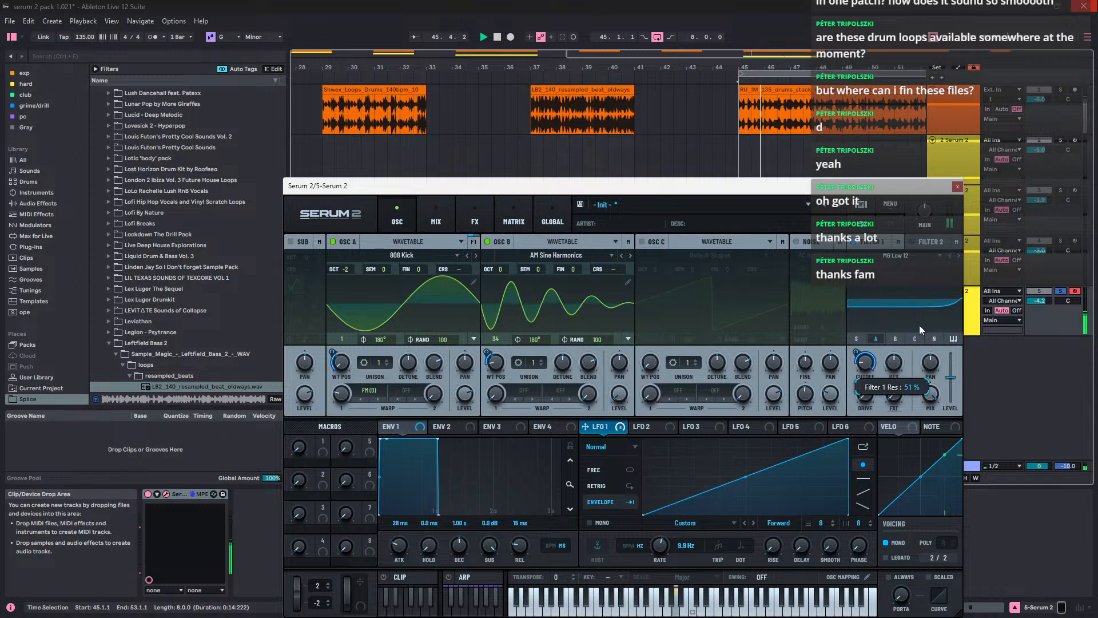
# Step: Switch filter 1 to the Acid Ladder type and adjust its cutoff while playing the loop
pyautogui.click(904, 257)
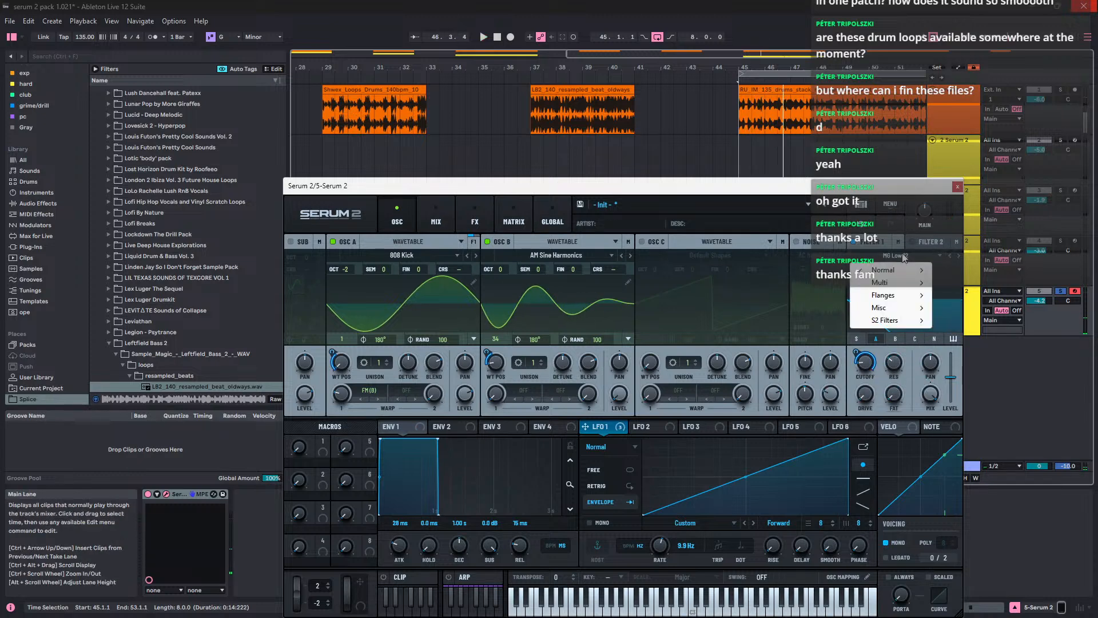
pyautogui.moveTo(903, 319)
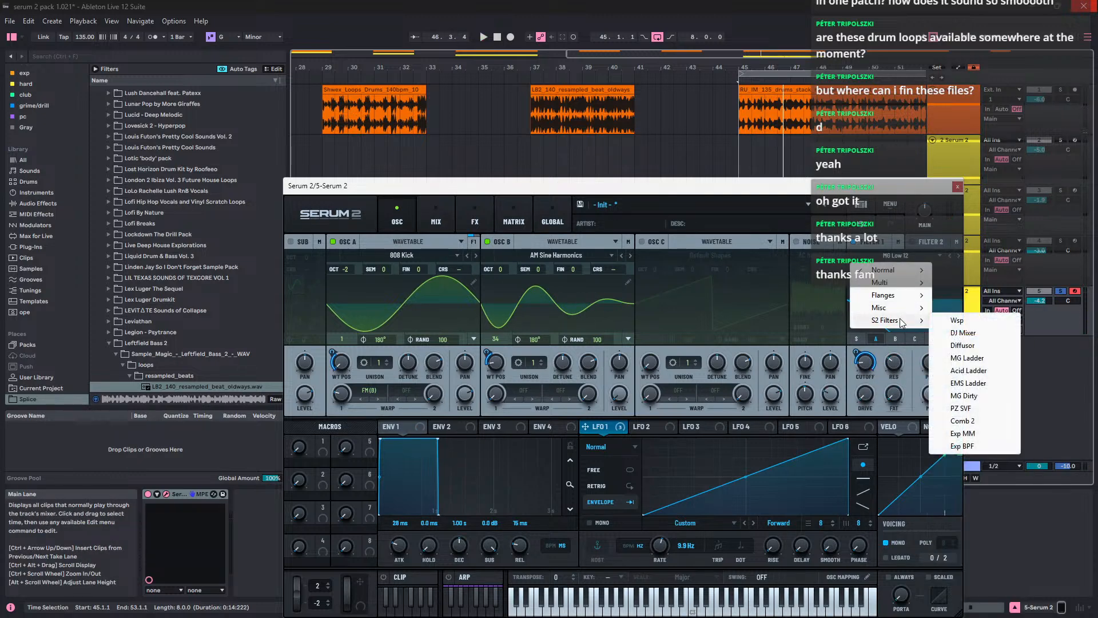
pyautogui.click(963, 371)
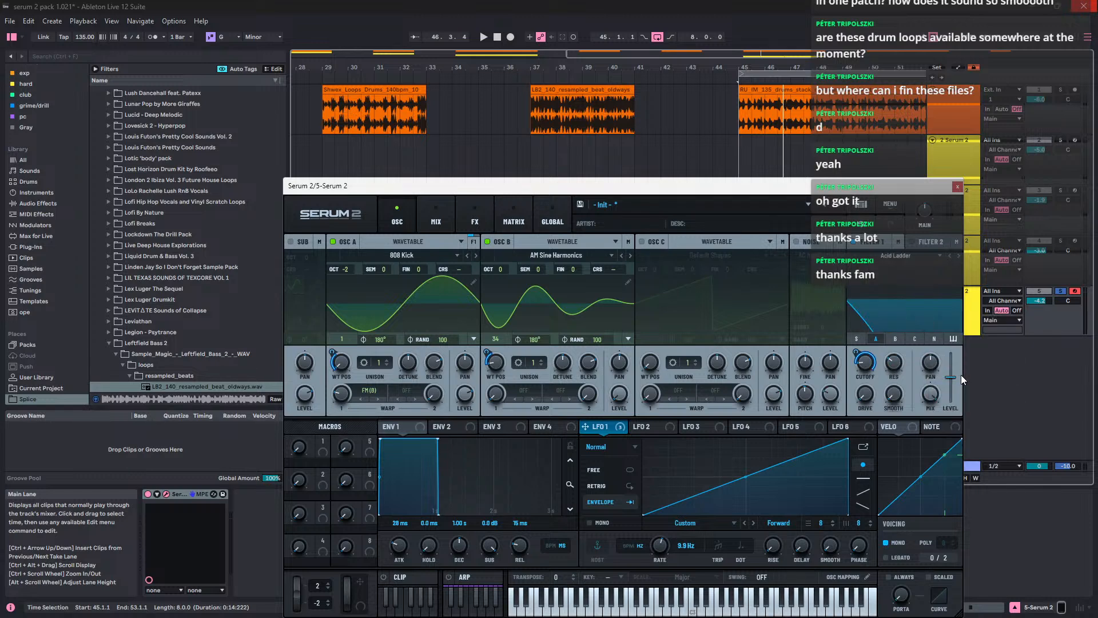
pyautogui.press('space')
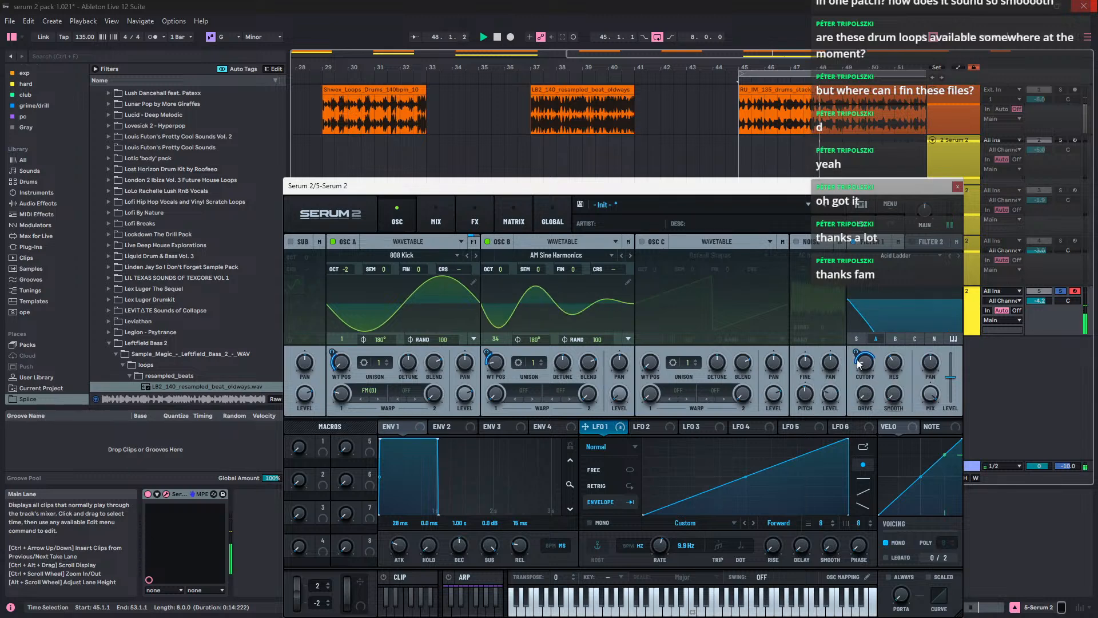
pyautogui.moveTo(859, 363); pyautogui.dragTo(855, 355)
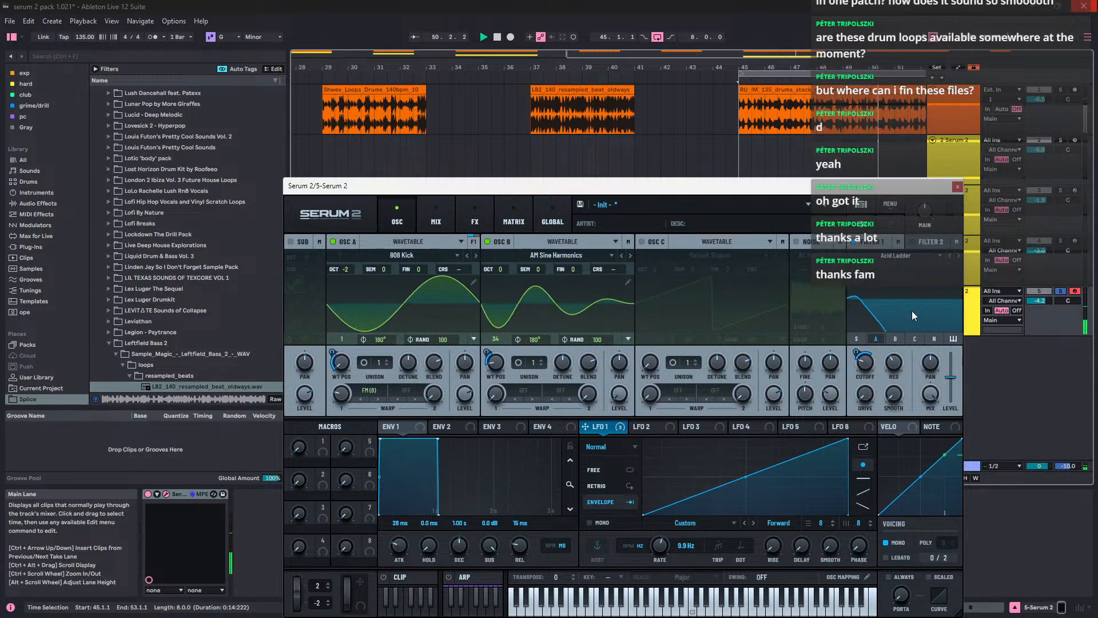
# Step: Change filter 1 to the Wsp type and set its drive to 35%
pyautogui.click(949, 256)
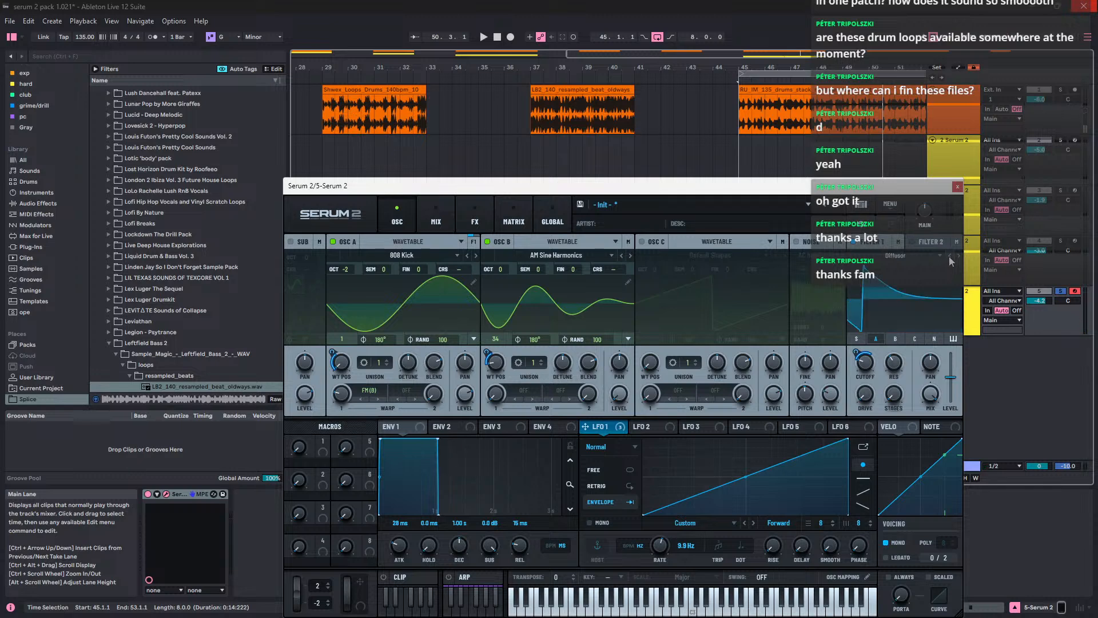
pyautogui.press('space')
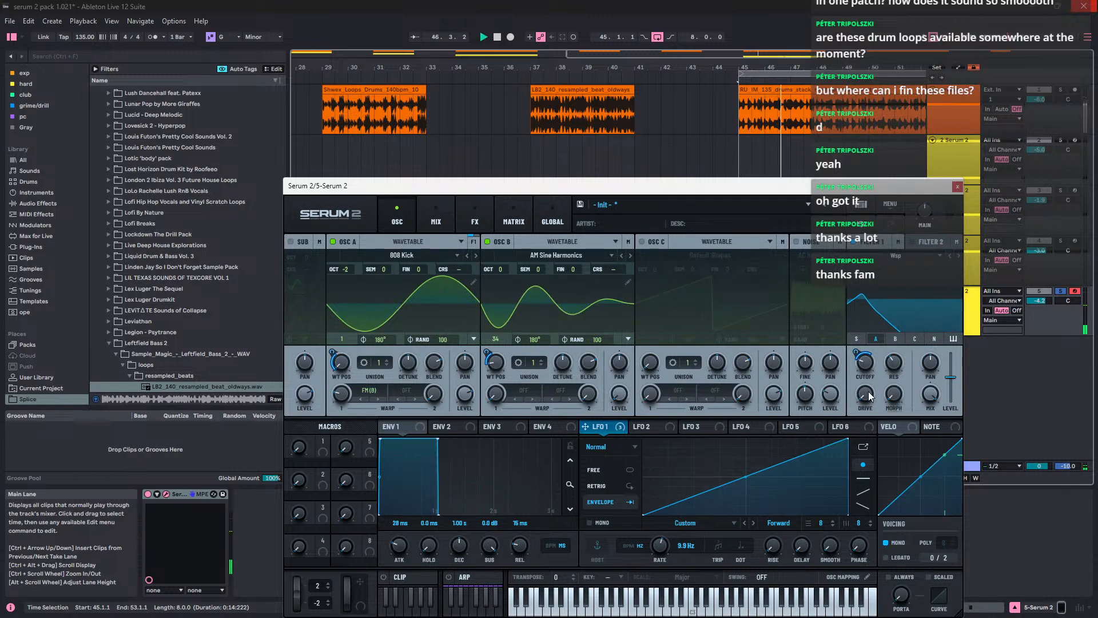
pyautogui.moveTo(870, 396); pyautogui.dragTo(880, 355)
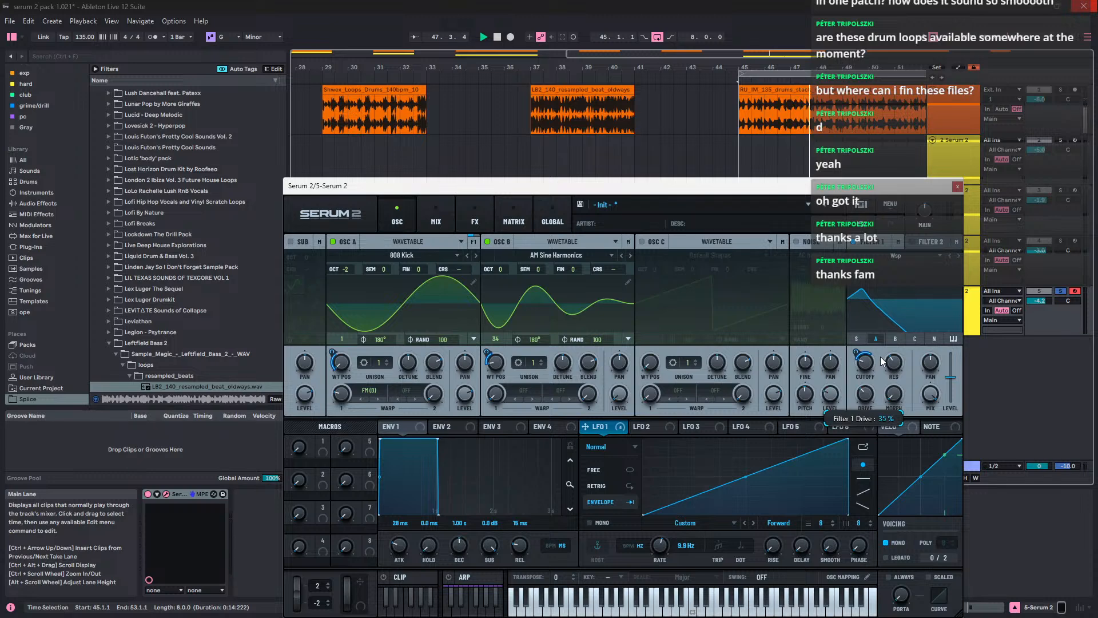
# Step: Unsolo the synth track to hear it with the drums, and set filter 1's drive to 28%
pyautogui.moveTo(893, 366)
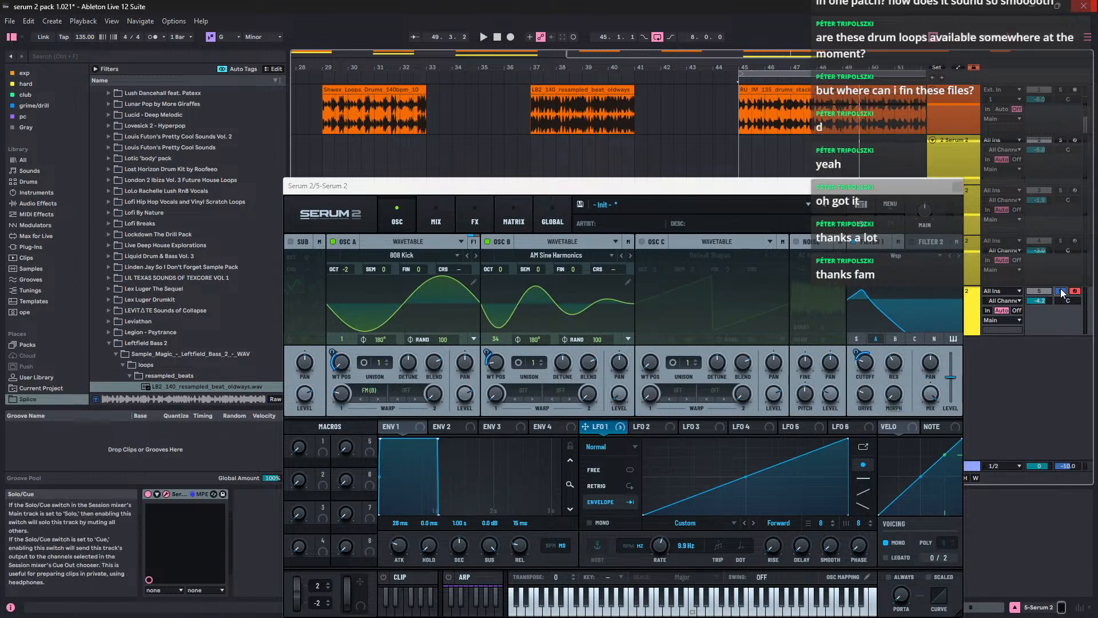
pyautogui.press('space')
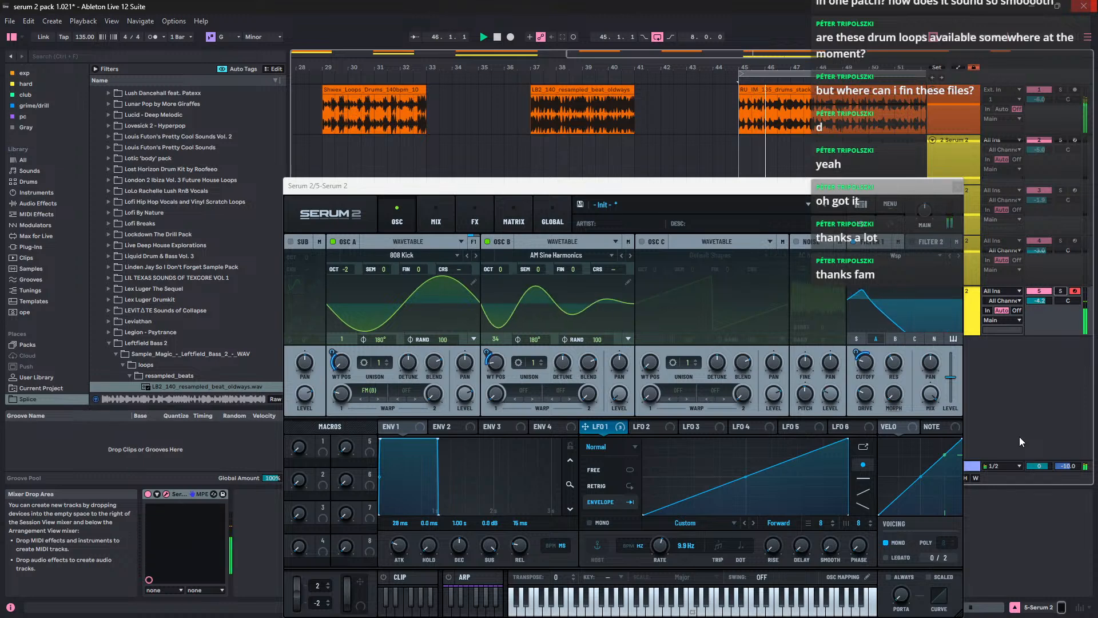
pyautogui.moveTo(865, 392)
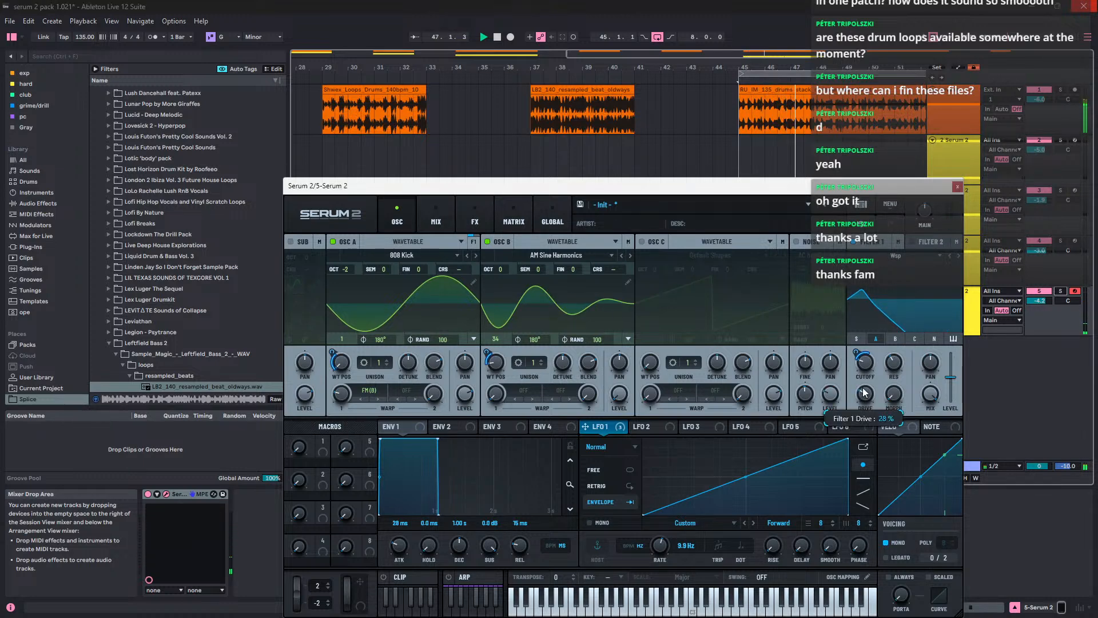
# Step: Modulate filter 1's morph with LFO 1 at about 46% depth and set the filter's drive to 51%
pyautogui.moveTo(889, 407)
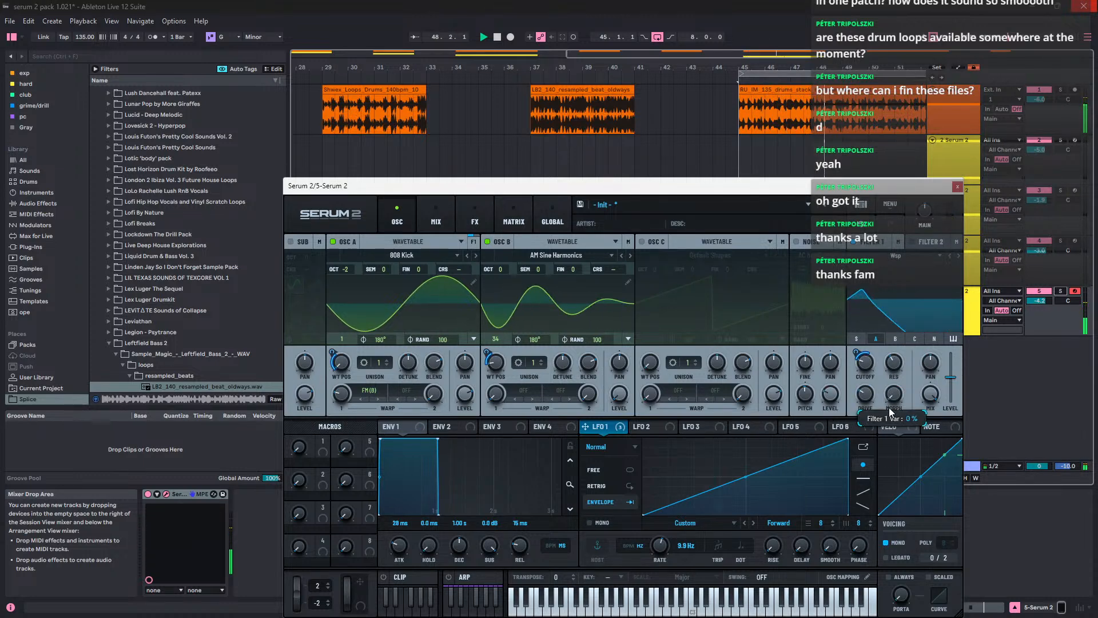
pyautogui.moveTo(616, 427); pyautogui.dragTo(895, 394)
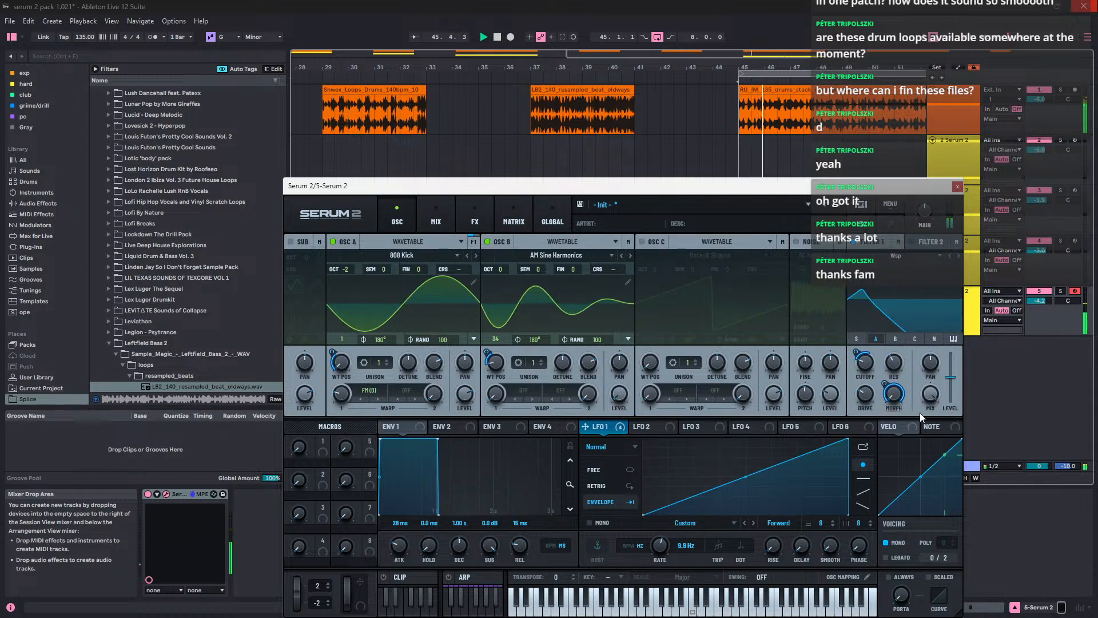
pyautogui.moveTo(886, 389)
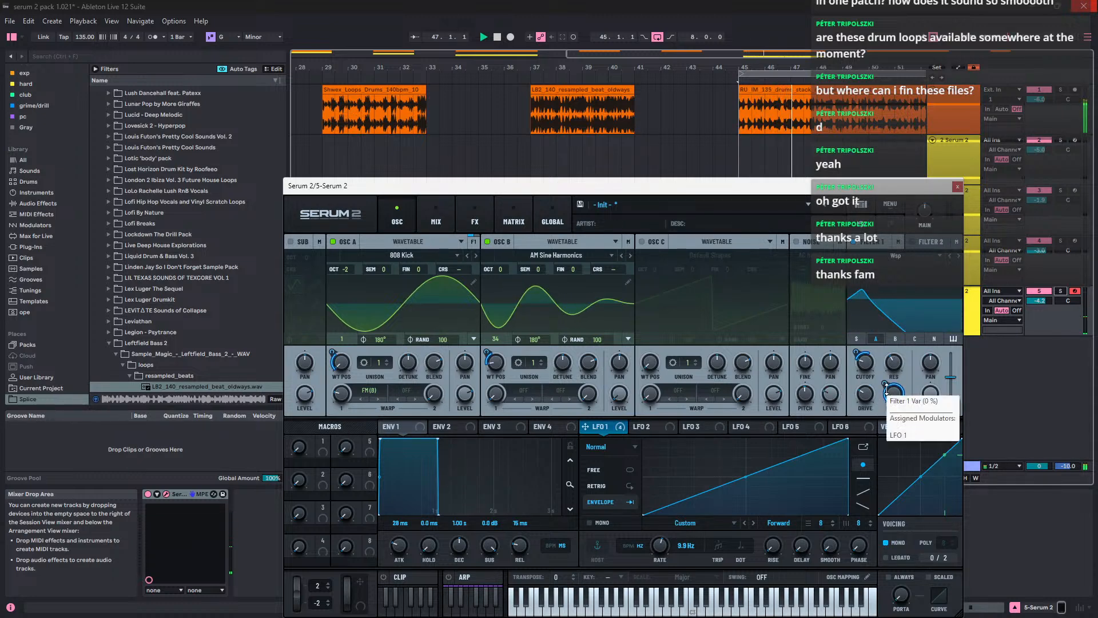
pyautogui.moveTo(886, 390); pyautogui.dragTo(898, 436)
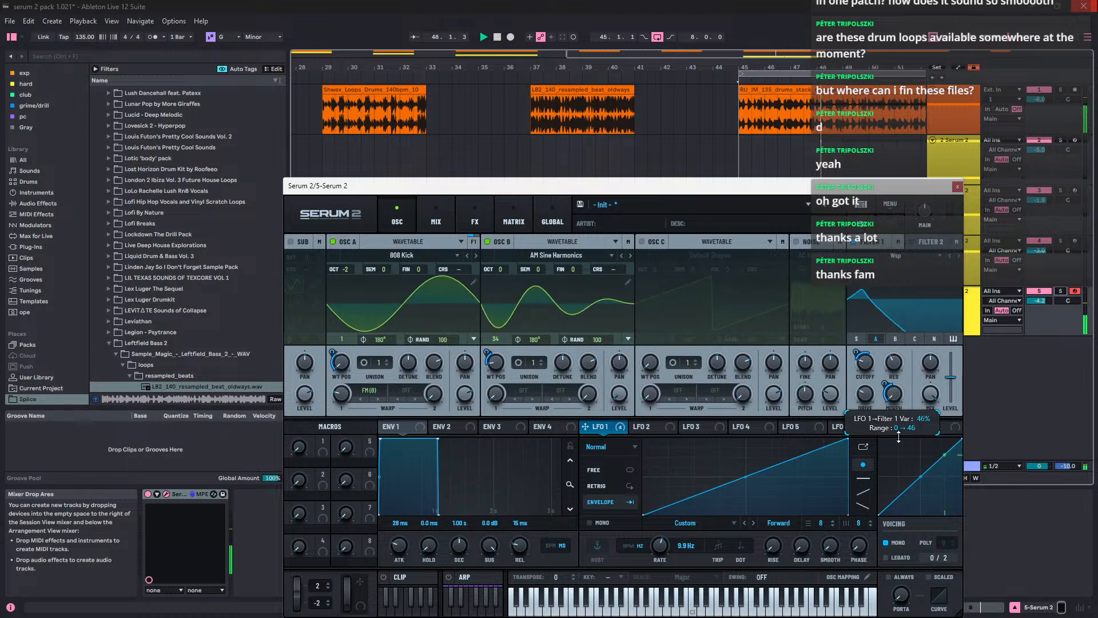
pyautogui.moveTo(888, 381)
pyautogui.moveTo(891, 388); pyautogui.dragTo(889, 387)
pyautogui.moveTo(858, 348)
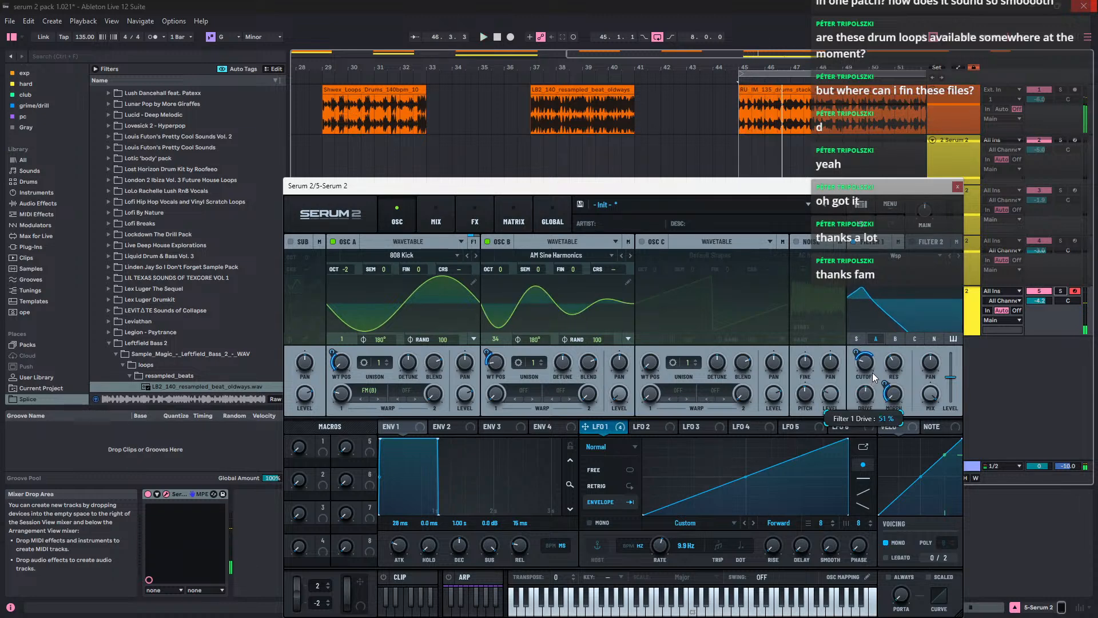
pyautogui.press('space')
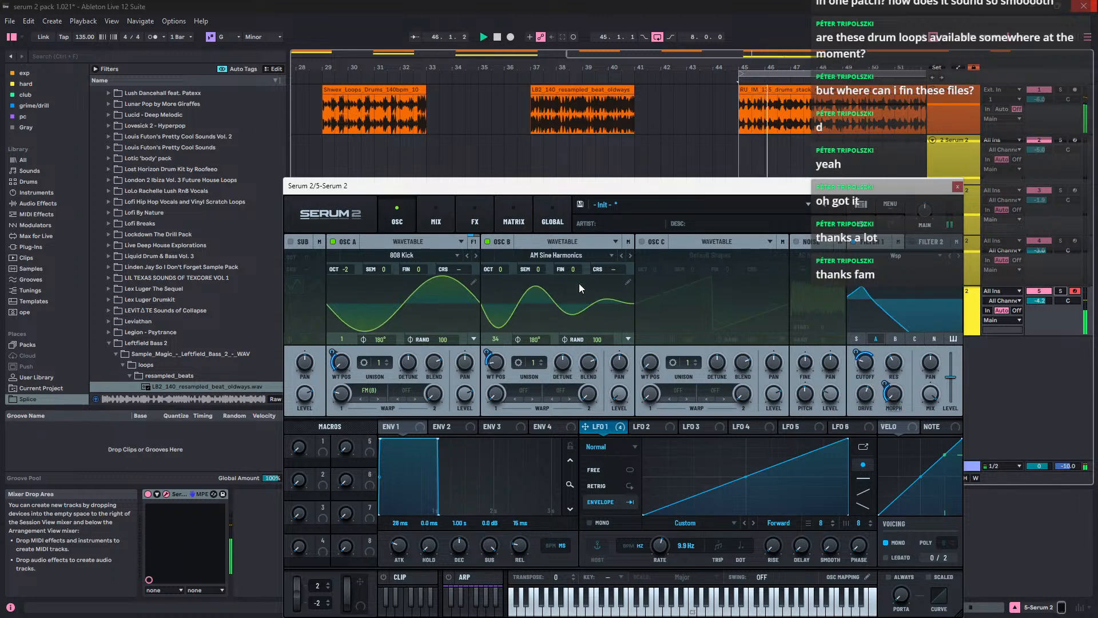
# Step: Try shifting oscillator B's octave, and set oscillator A's unison to 7 voices
pyautogui.moveTo(506, 266)
pyautogui.mouseDown()
pyautogui.moveTo(507, 252)
pyautogui.moveTo(503, 286)
pyautogui.mouseUp()
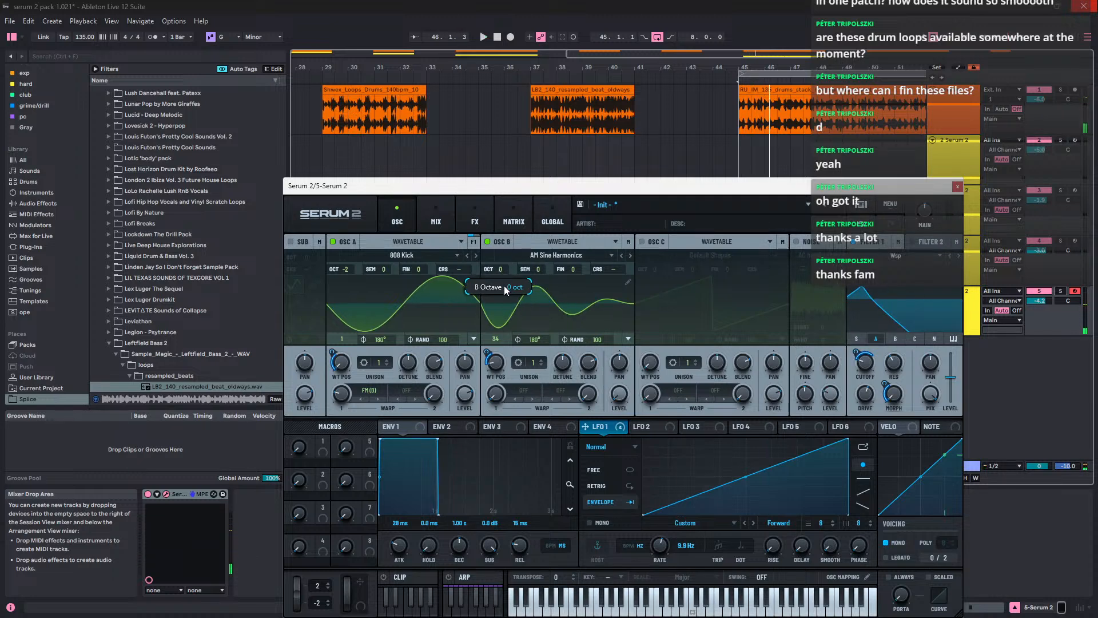
pyautogui.moveTo(378, 361); pyautogui.dragTo(395, 324)
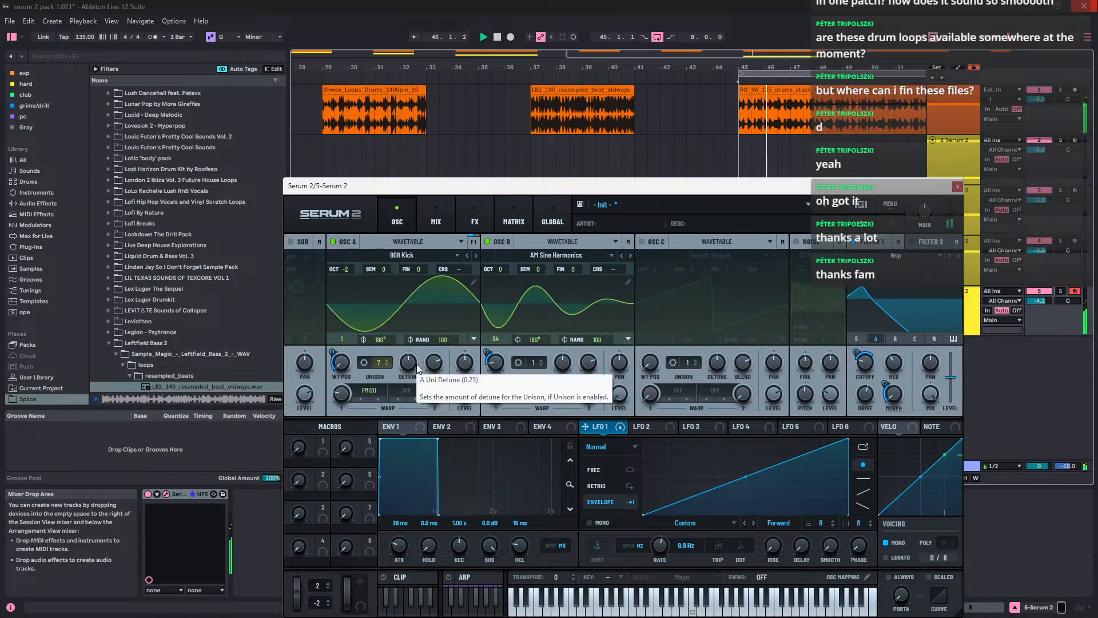
# Step: Set oscillator A's unison mode to Super and adjust its unison detune while the loop plays
pyautogui.click(405, 295)
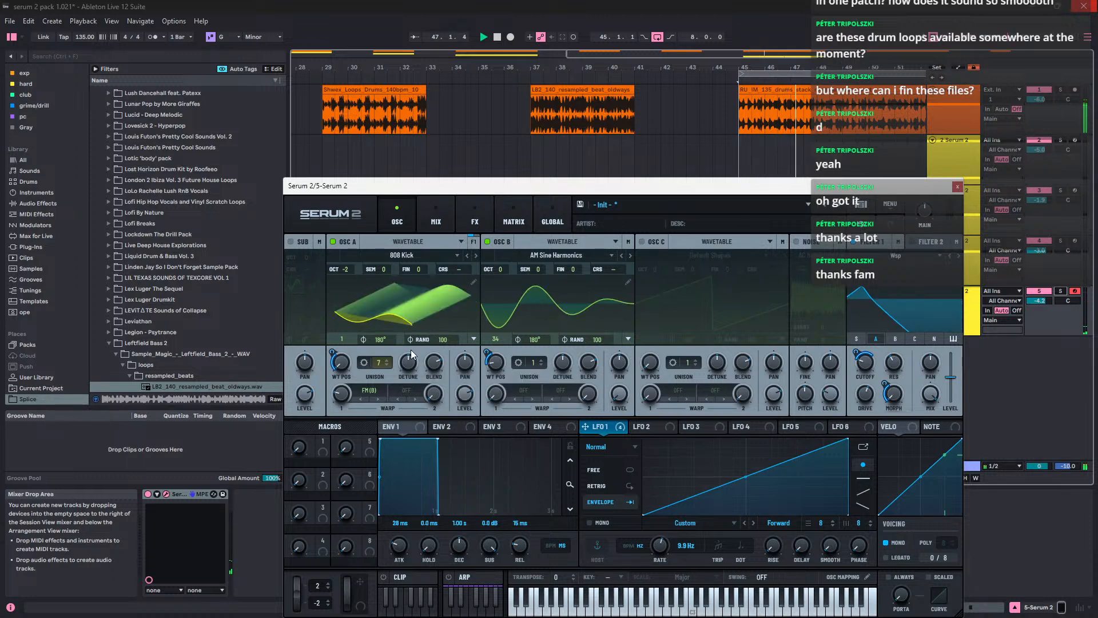
pyautogui.click(365, 362)
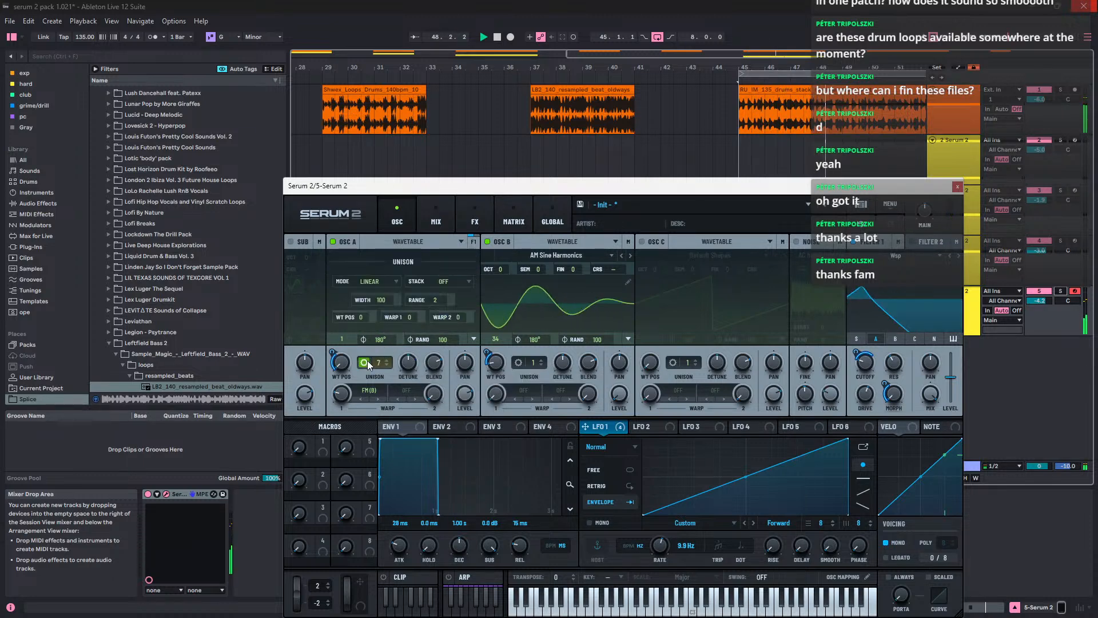
pyautogui.click(378, 282)
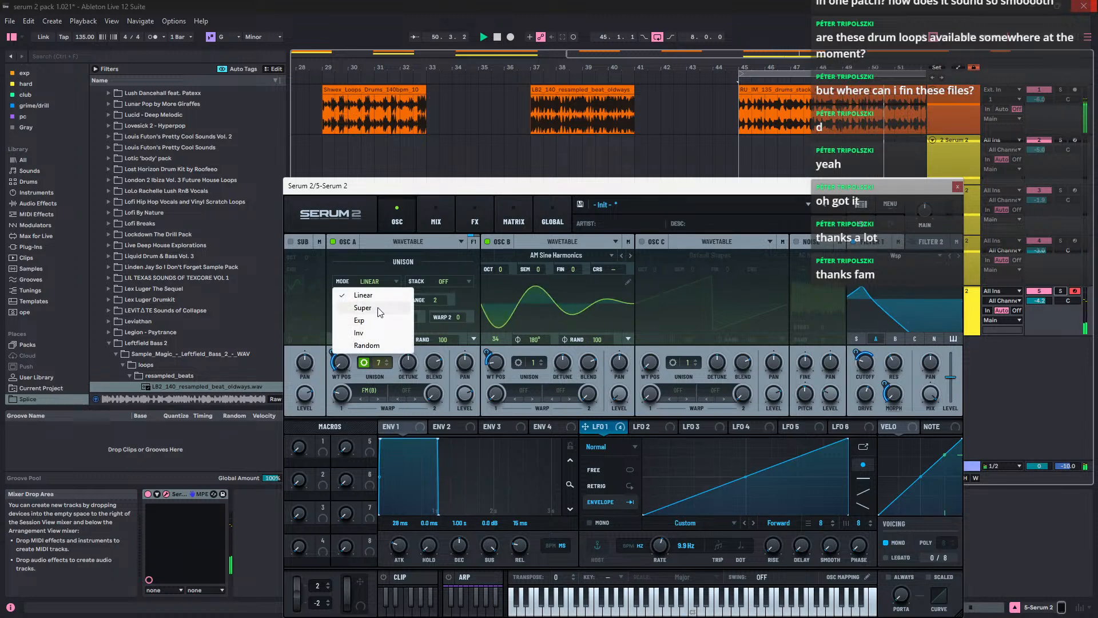
pyautogui.click(362, 307)
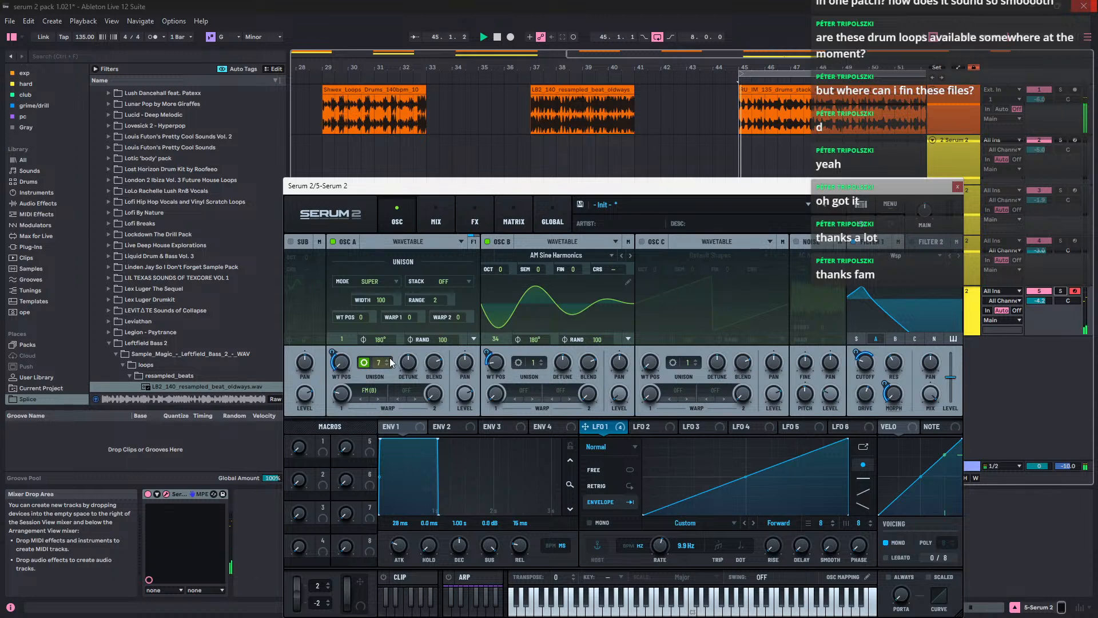
pyautogui.moveTo(413, 366)
pyautogui.mouseDown()
pyautogui.moveTo(416, 388)
pyautogui.moveTo(409, 375)
pyautogui.mouseUp()
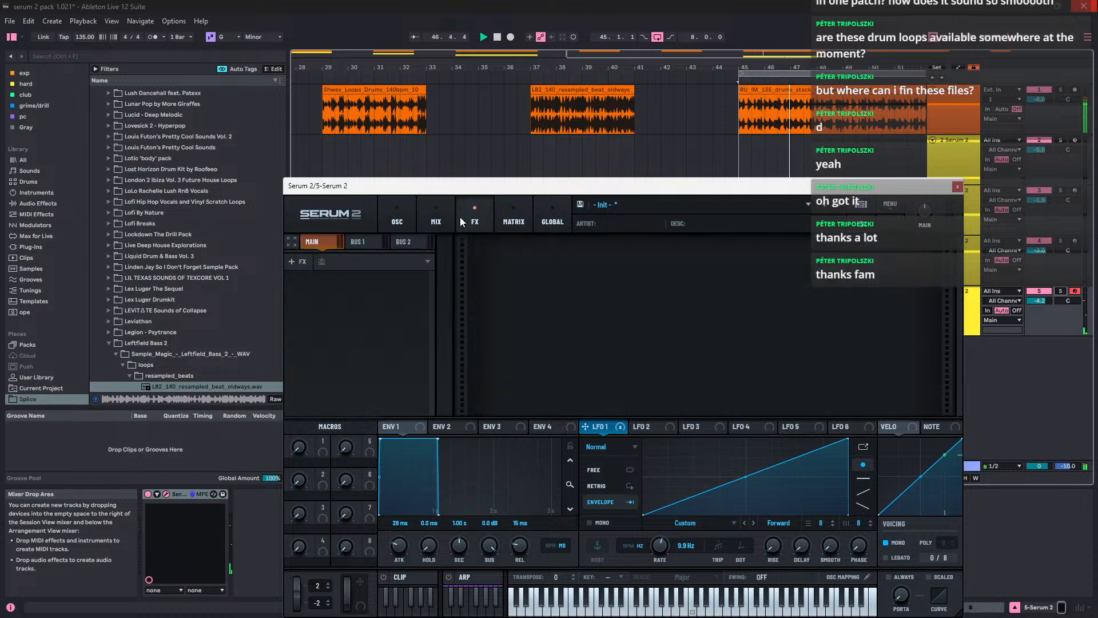
# Step: Examine filter 1's output routing options, keep it on Main, and restart playback
pyautogui.click(404, 217)
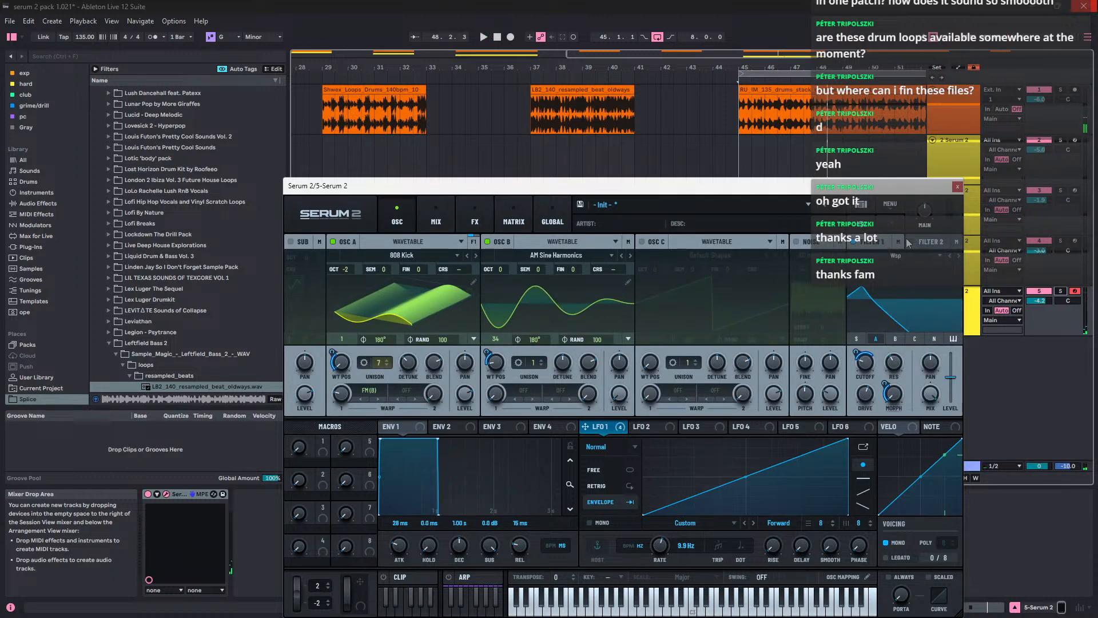
pyautogui.click(887, 263)
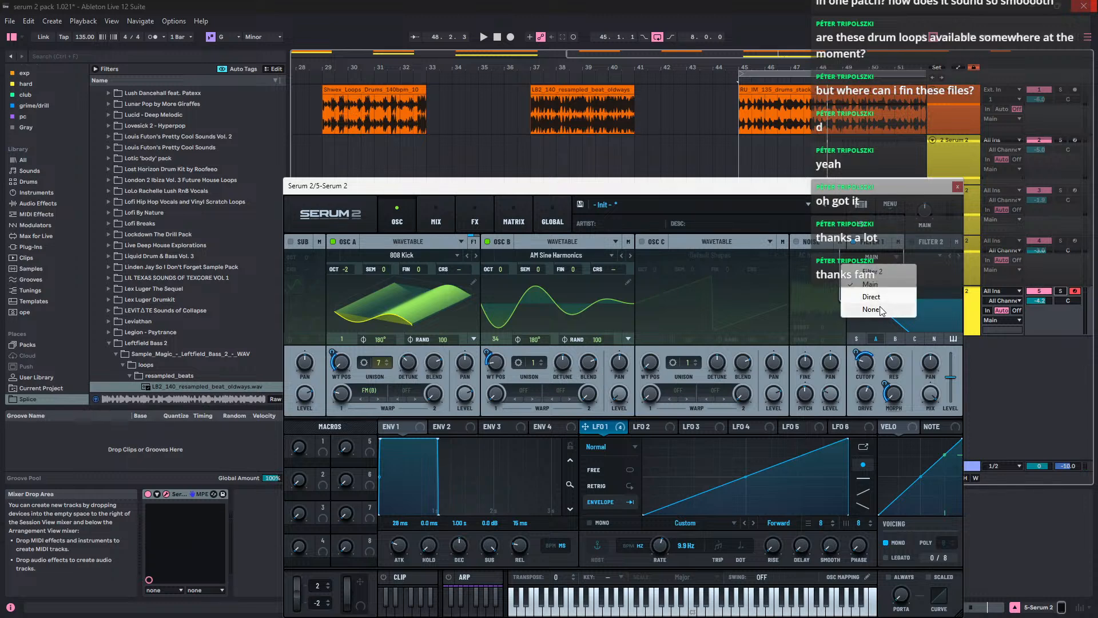
pyautogui.click(890, 285)
pyautogui.press('space')
# Step: Add a Utility effect to effects bus 2 and enable its mono bass option
pyautogui.click(474, 217)
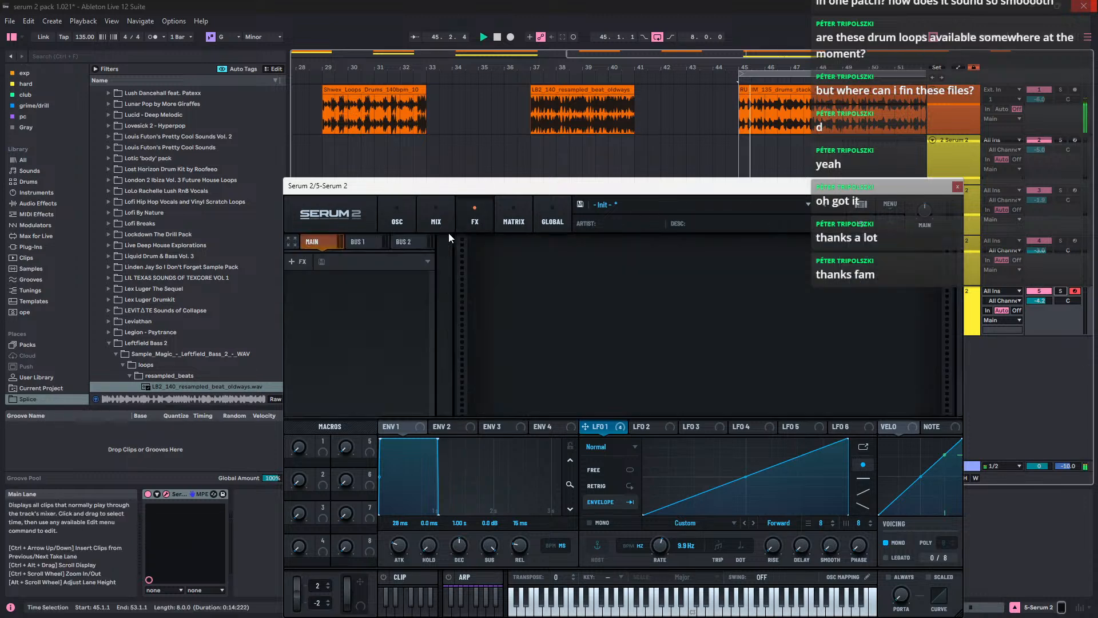
pyautogui.click(404, 241)
pyautogui.click(344, 263)
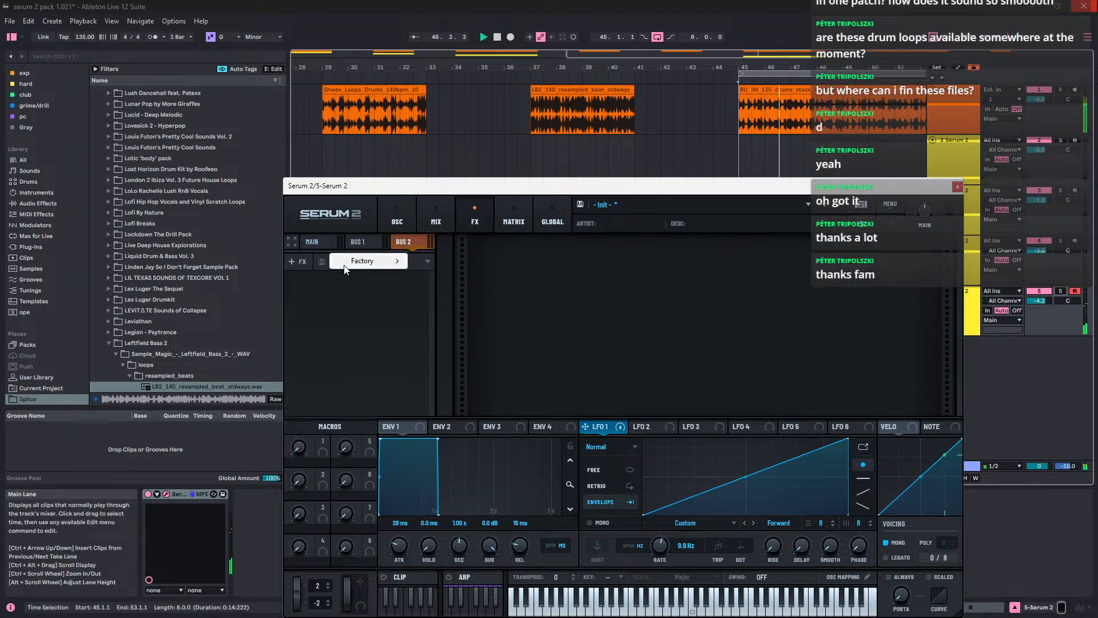
pyautogui.click(296, 262)
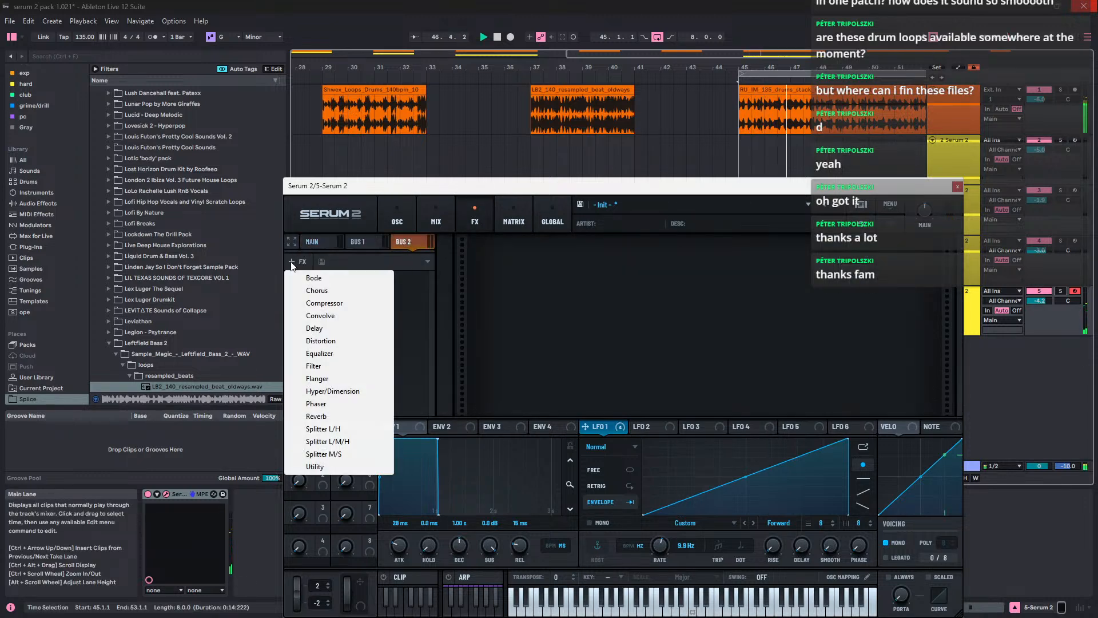
pyautogui.click(325, 468)
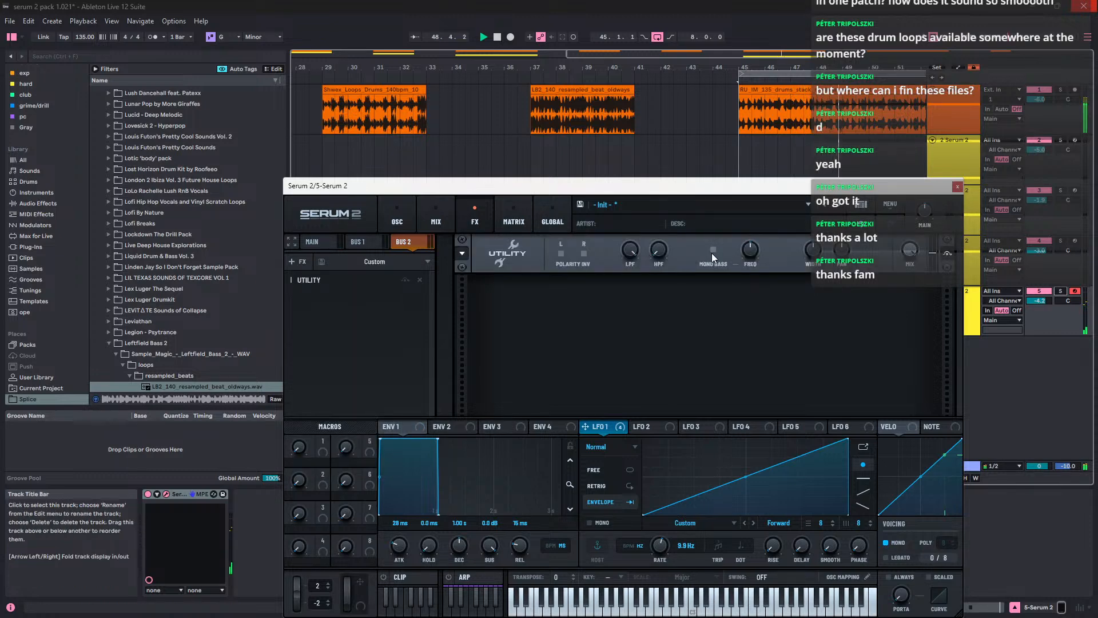
pyautogui.click(712, 250)
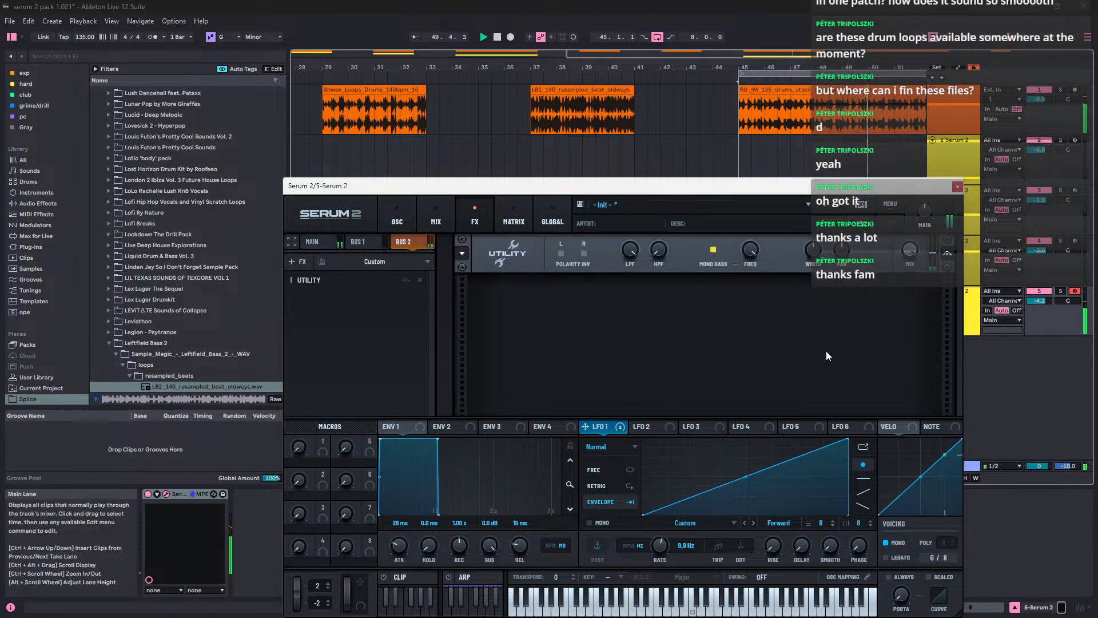
# Step: Set oscillator A's phase to 127° and its phase randomization to 0, and audition it with the drums
pyautogui.click(404, 211)
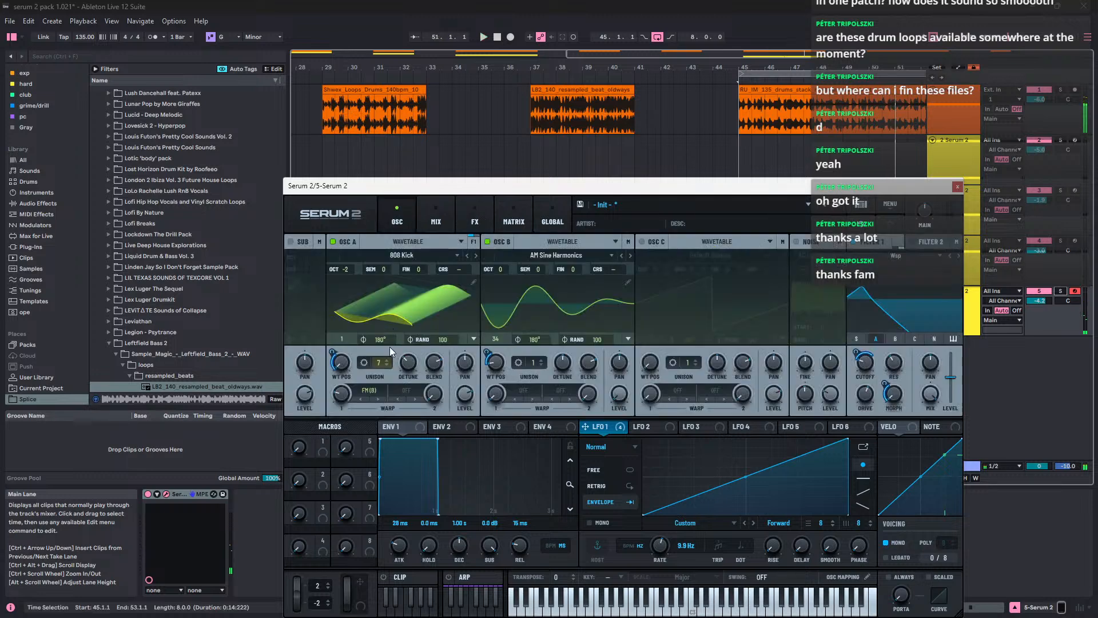
pyautogui.moveTo(443, 340); pyautogui.dragTo(439, 407)
pyautogui.moveTo(392, 347); pyautogui.dragTo(385, 369)
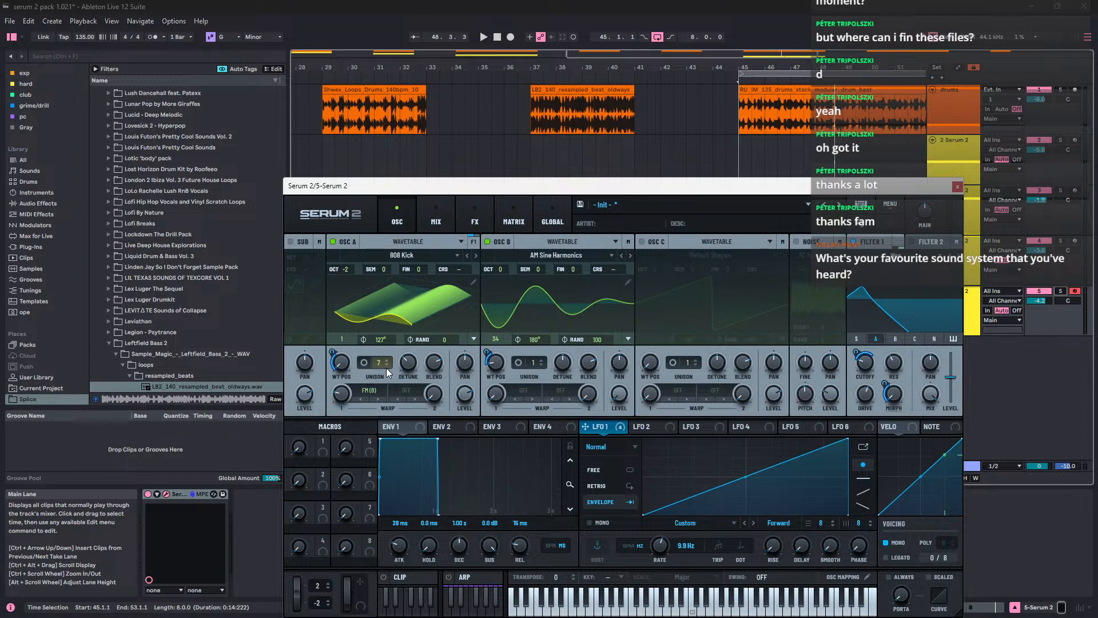
pyautogui.press('space')
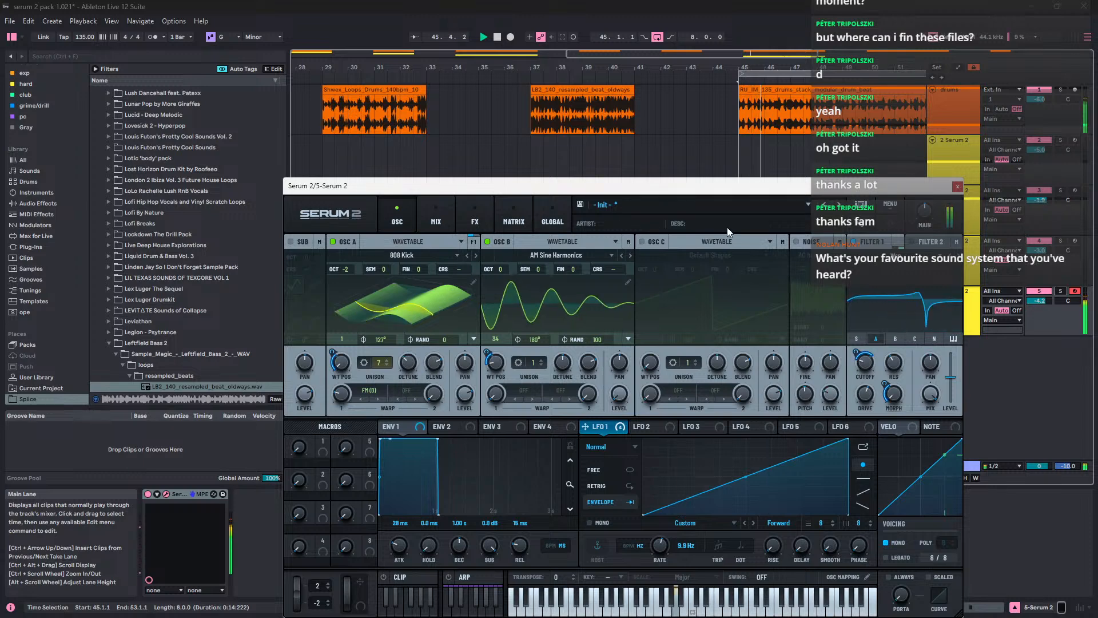
pyautogui.moveTo(813, 189); pyautogui.dragTo(775, 185)
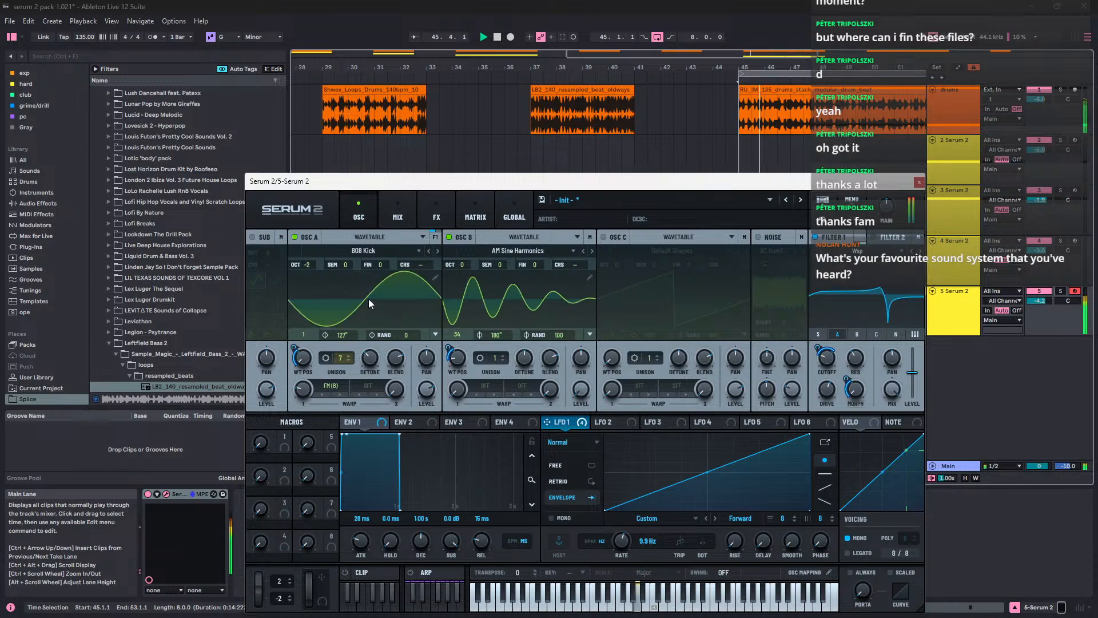
# Step: Audition the loop and set oscillator B's wavetable position to about 48
pyautogui.moveTo(447, 347)
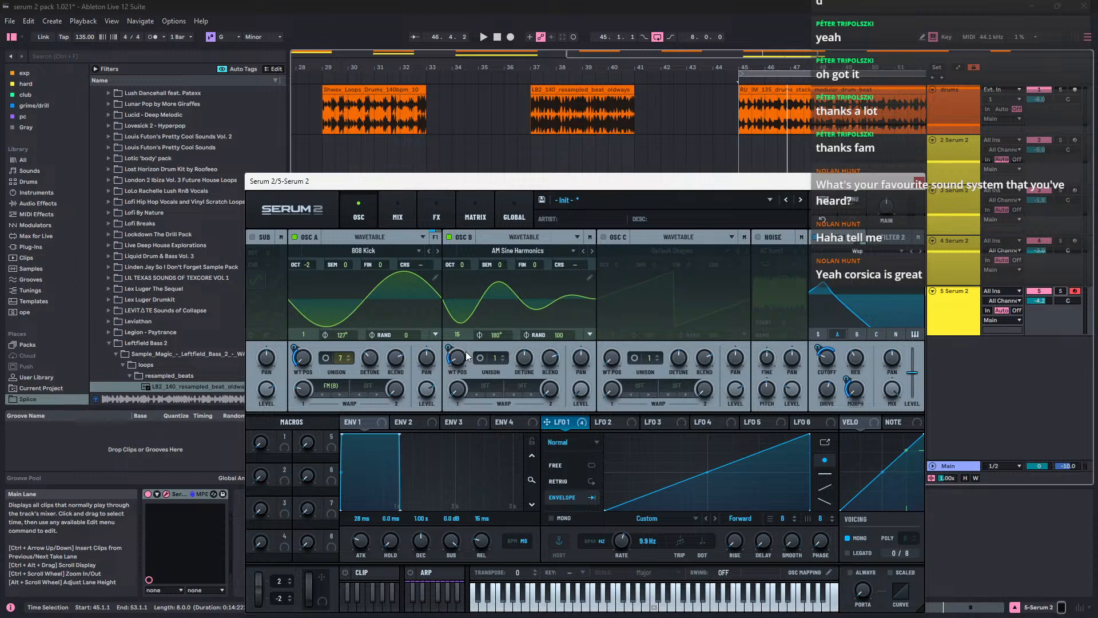
pyautogui.press('space')
pyautogui.press('space')
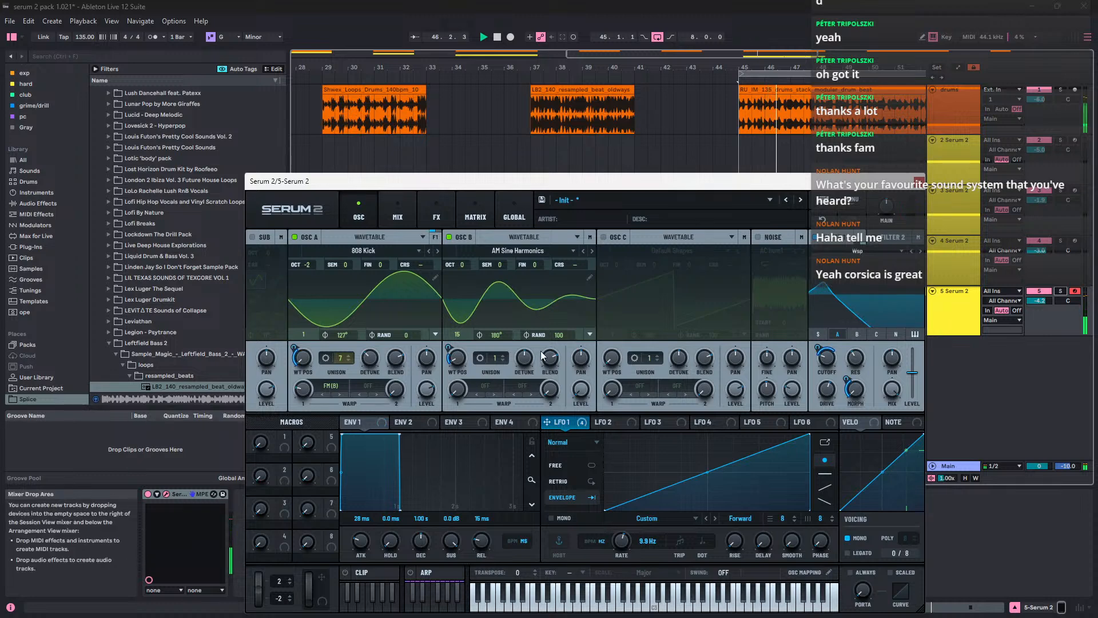
pyautogui.moveTo(462, 358)
pyautogui.mouseDown()
pyautogui.moveTo(474, 351)
pyautogui.moveTo(451, 345)
pyautogui.mouseUp()
pyautogui.click(454, 350)
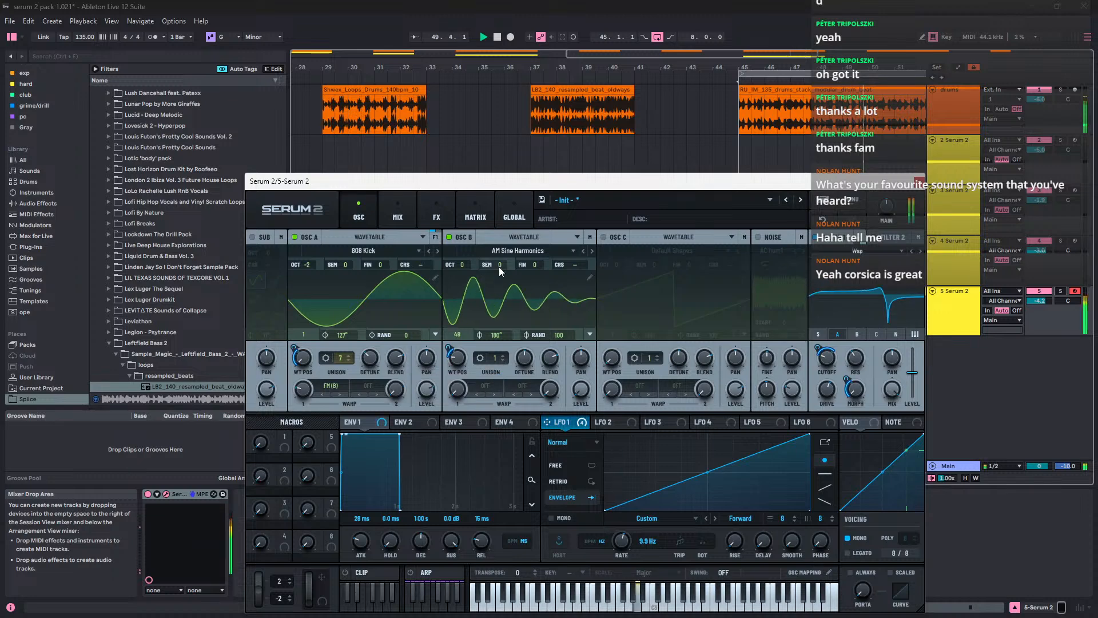
pyautogui.click(505, 253)
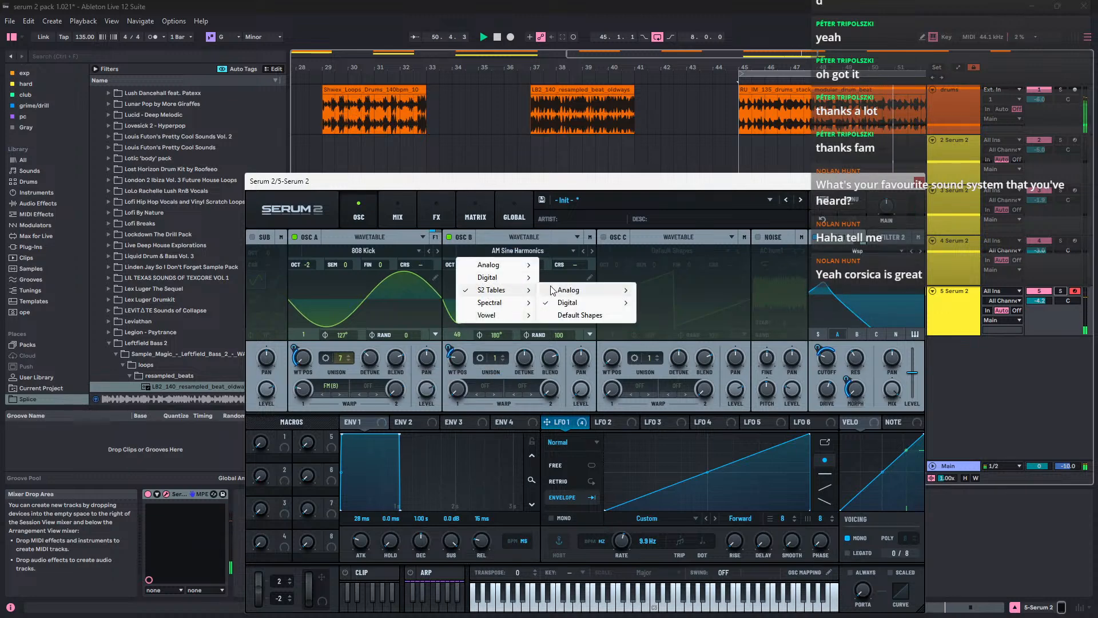
# Step: Stop playback and save the Live Set under the new name "serum 2 pack 1.022"
pyautogui.click(693, 5)
pyautogui.press('space')
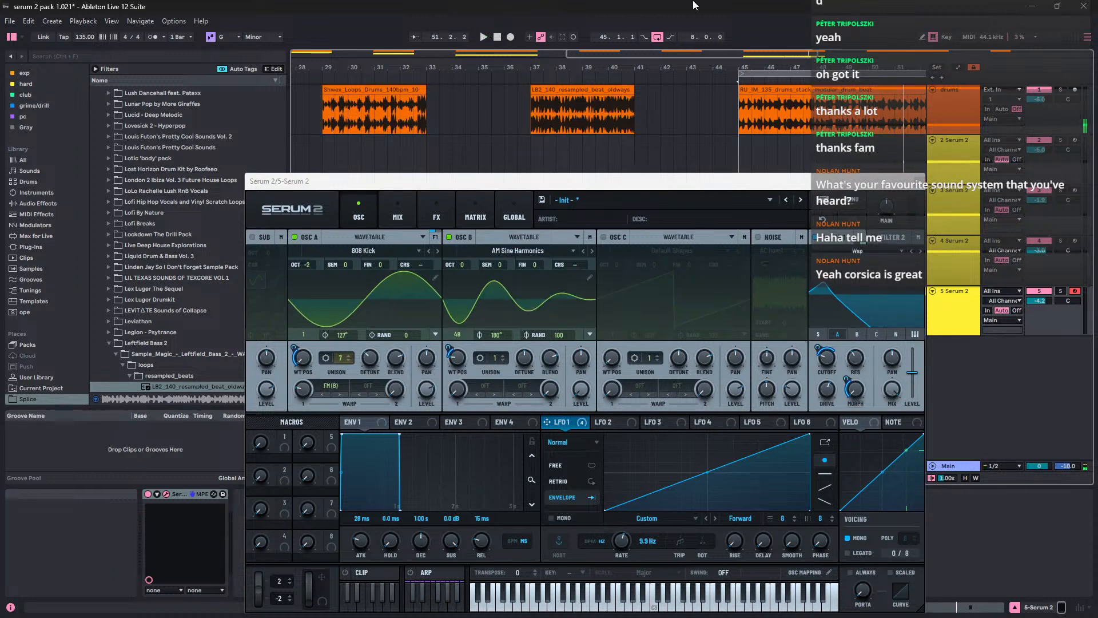
pyautogui.hotkey('ctrl', 'shift', 's')
pyautogui.press('End')
pyautogui.press('BackSpace')
pyautogui.write('2')
pyautogui.press('Return')
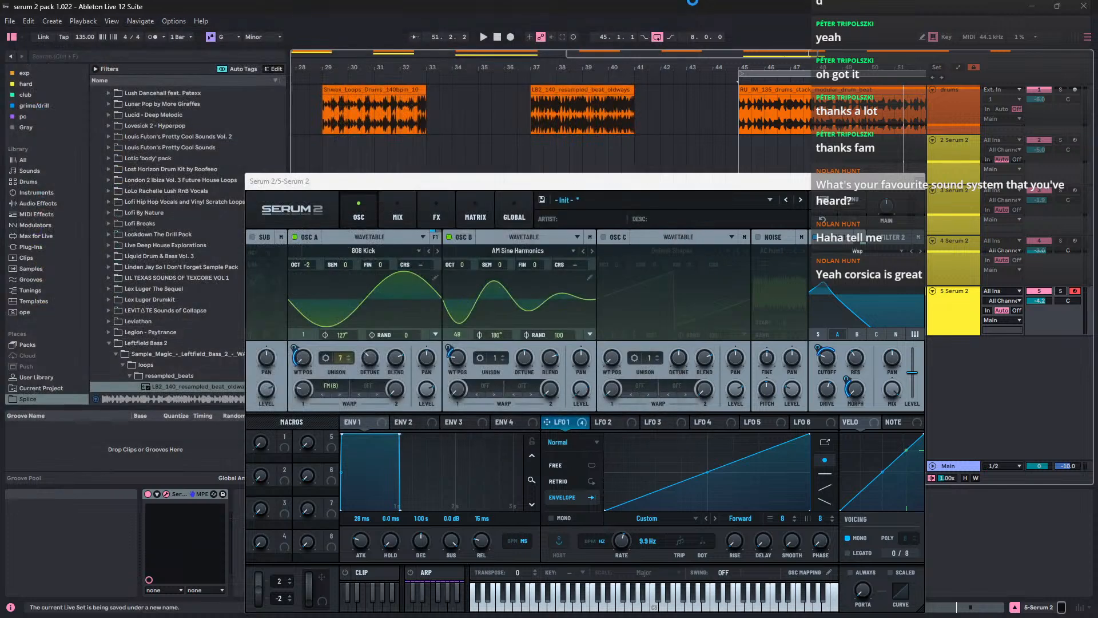
# Step: Try the S2 Tables digital wavetable Dying Sine on oscillator B during playback
pyautogui.press('space')
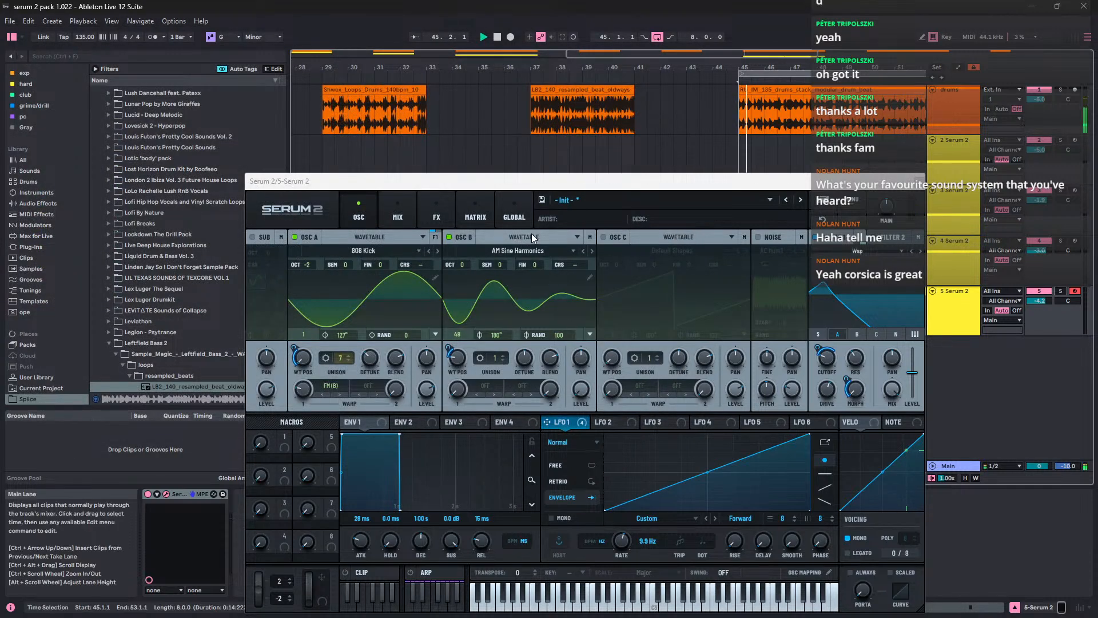
pyautogui.click(568, 254)
pyautogui.moveTo(503, 290)
pyautogui.moveTo(575, 299)
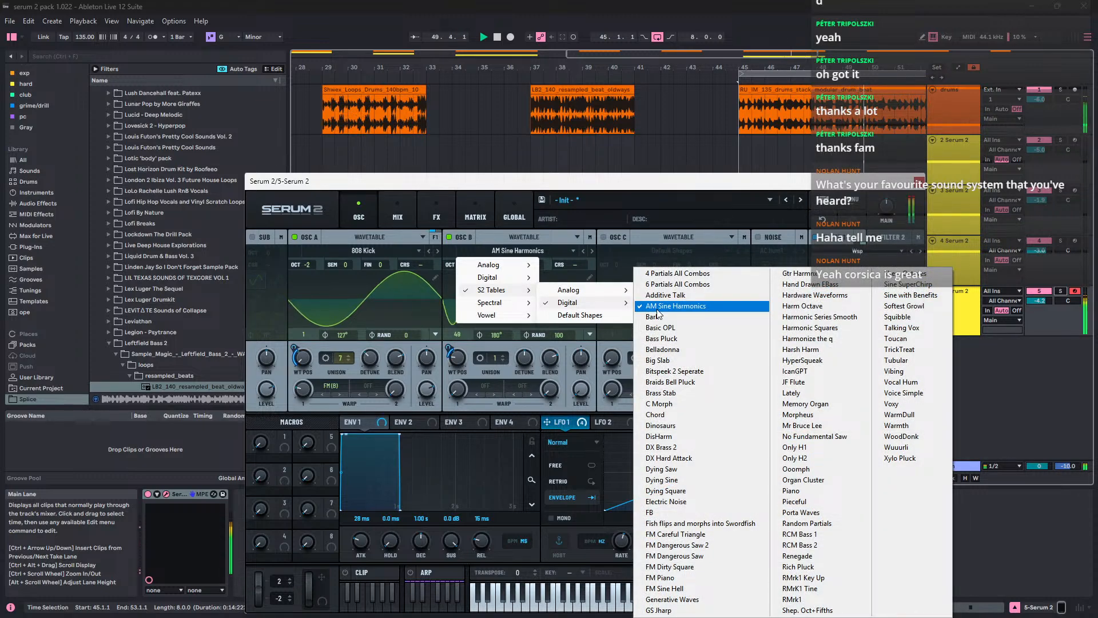
pyautogui.click(681, 481)
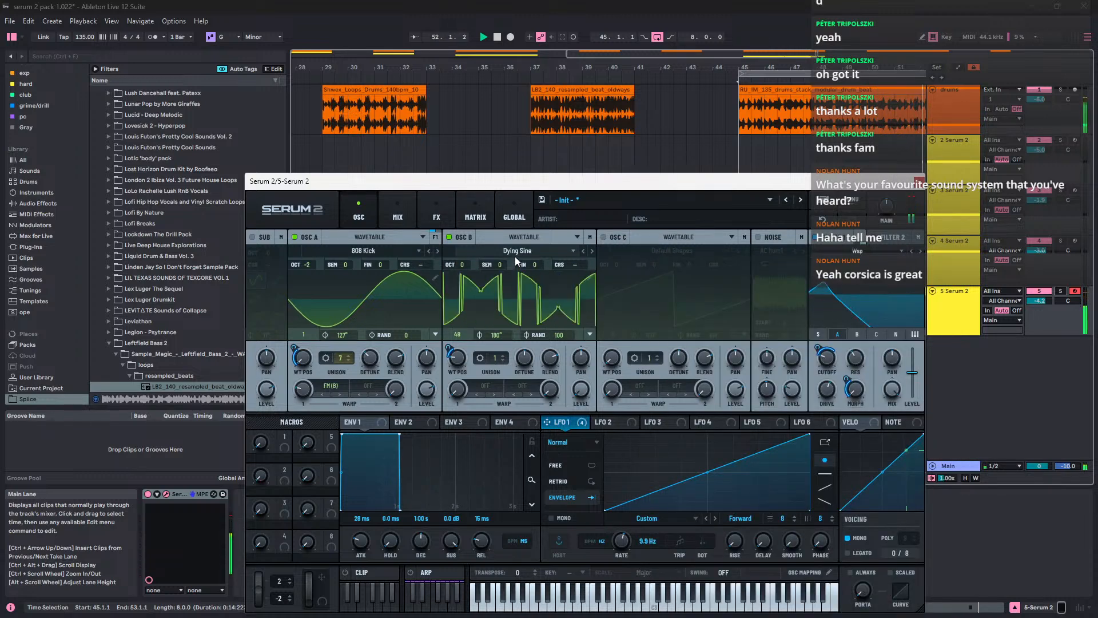
# Step: Set oscillator B's wavetable position to 55 and envelope 1's release to about 29 ms
pyautogui.moveTo(463, 372); pyautogui.dragTo(458, 359)
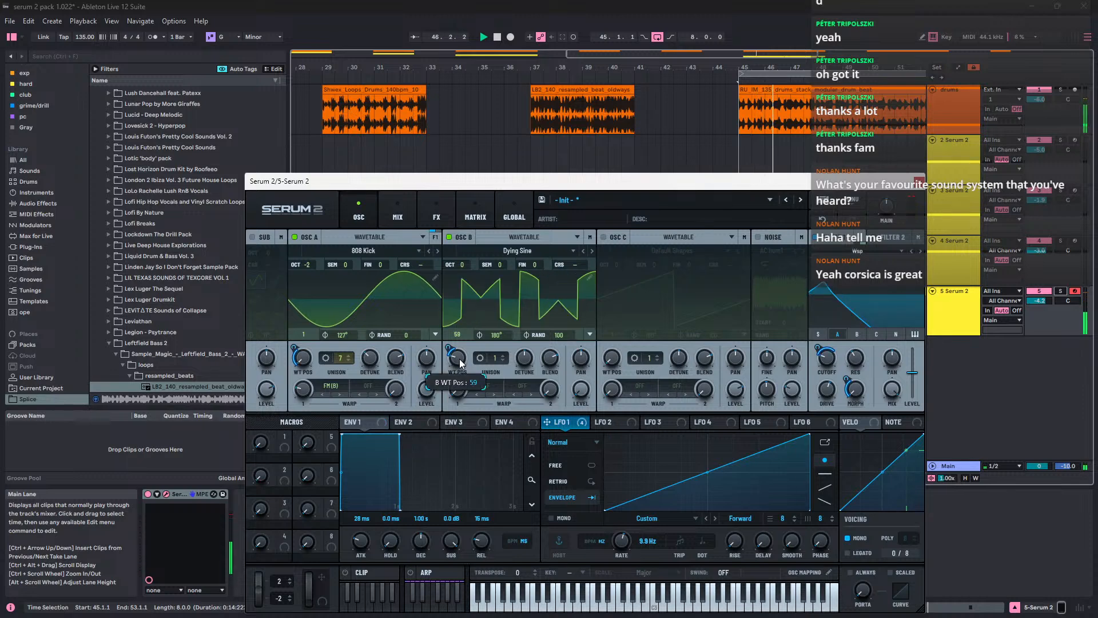
pyautogui.moveTo(453, 350)
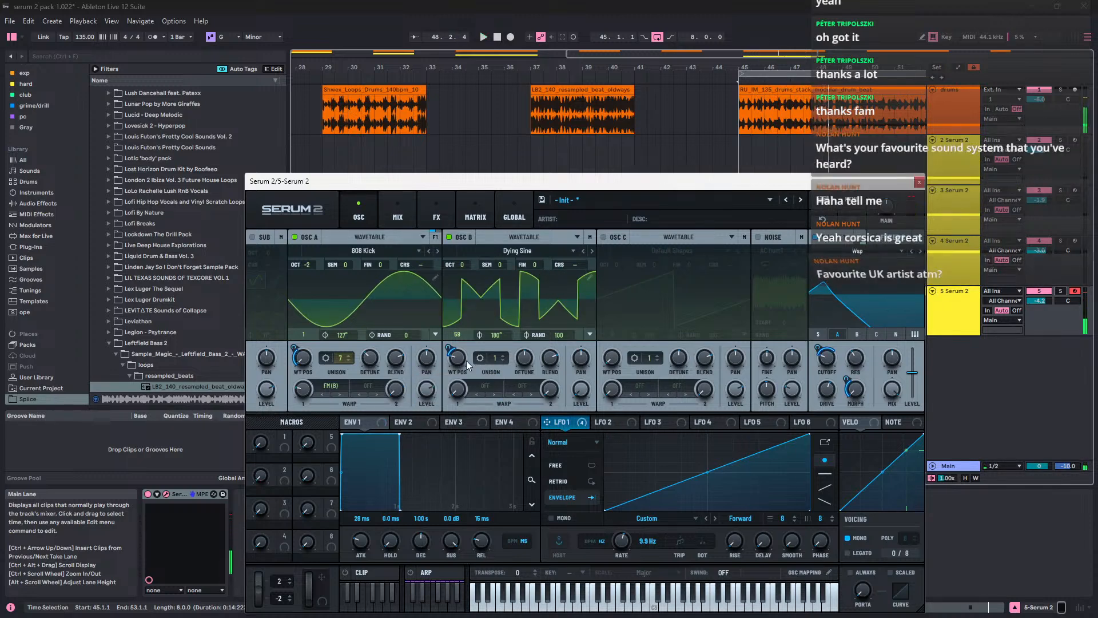
pyautogui.moveTo(466, 360); pyautogui.dragTo(464, 365)
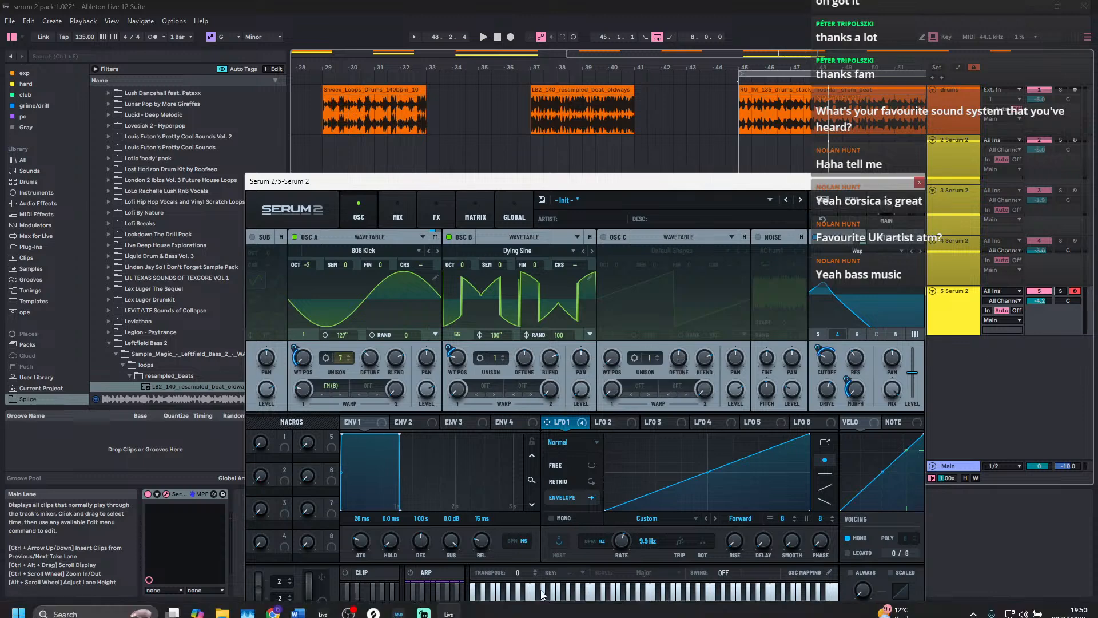
pyautogui.press('space')
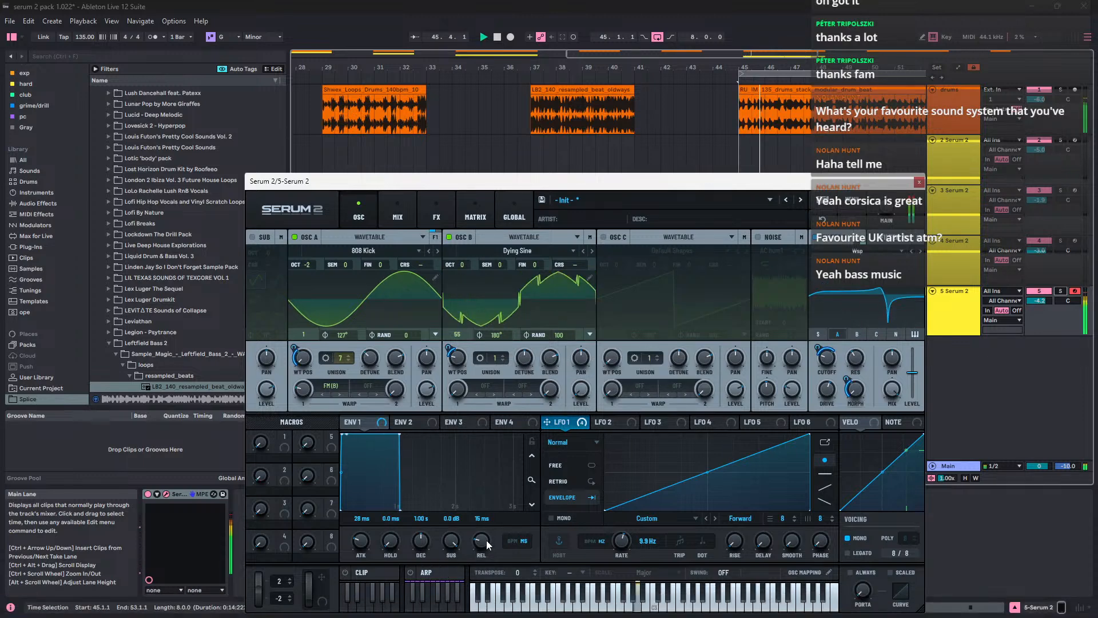
pyautogui.moveTo(487, 537); pyautogui.dragTo(488, 530)
# Step: Switch oscillator B's wavetable to AM Sine Harmonics and set its unison to 7 voices during playback
pyautogui.click(572, 237)
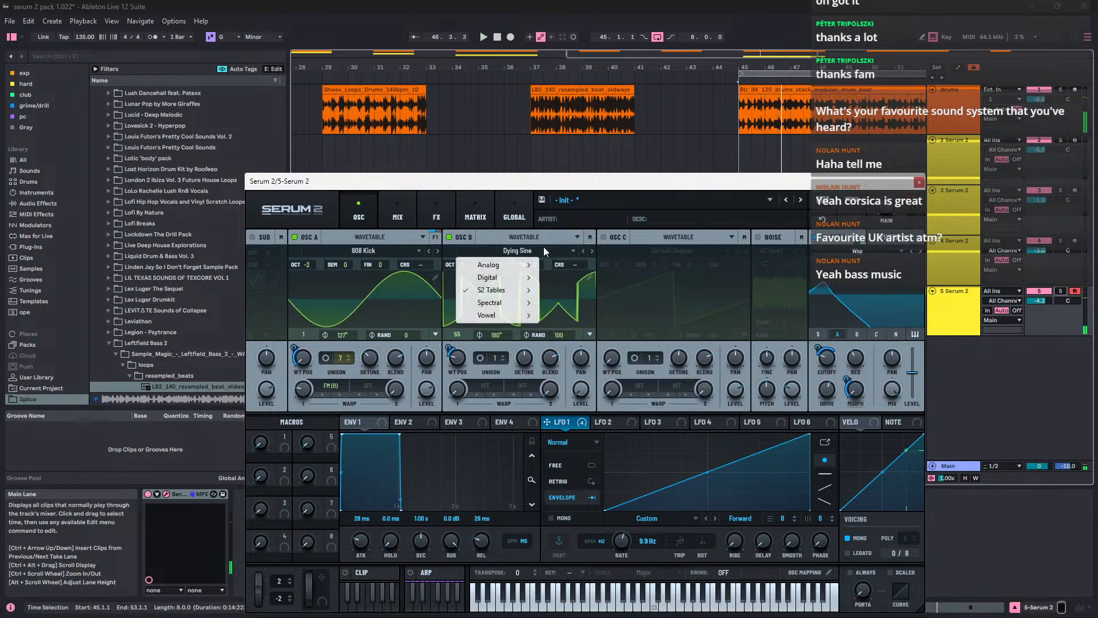
pyautogui.moveTo(525, 298)
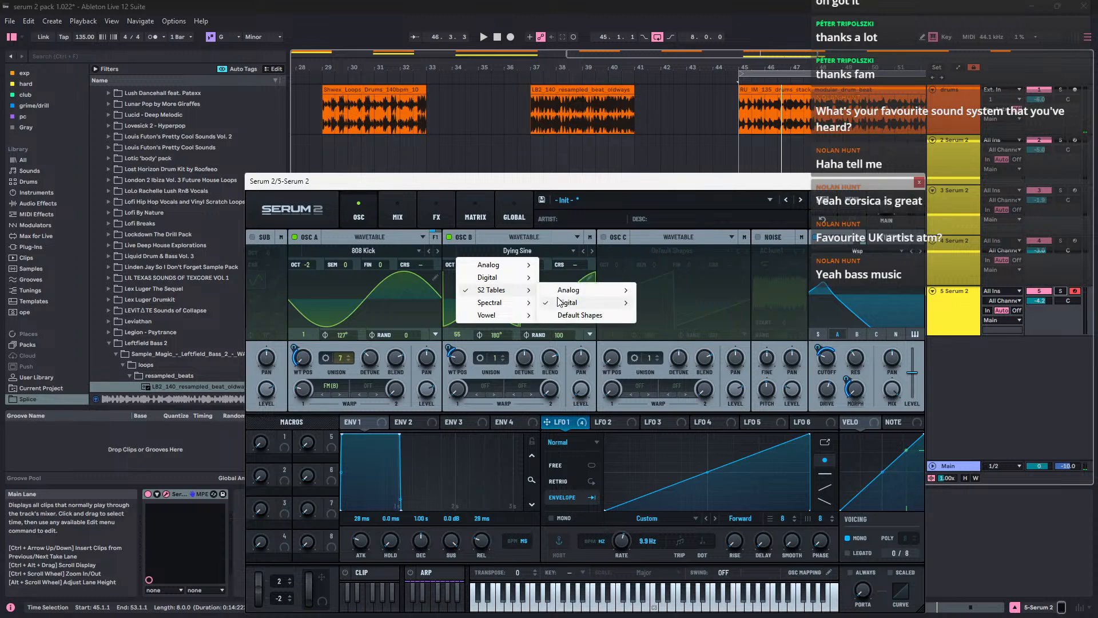
pyautogui.moveTo(613, 304)
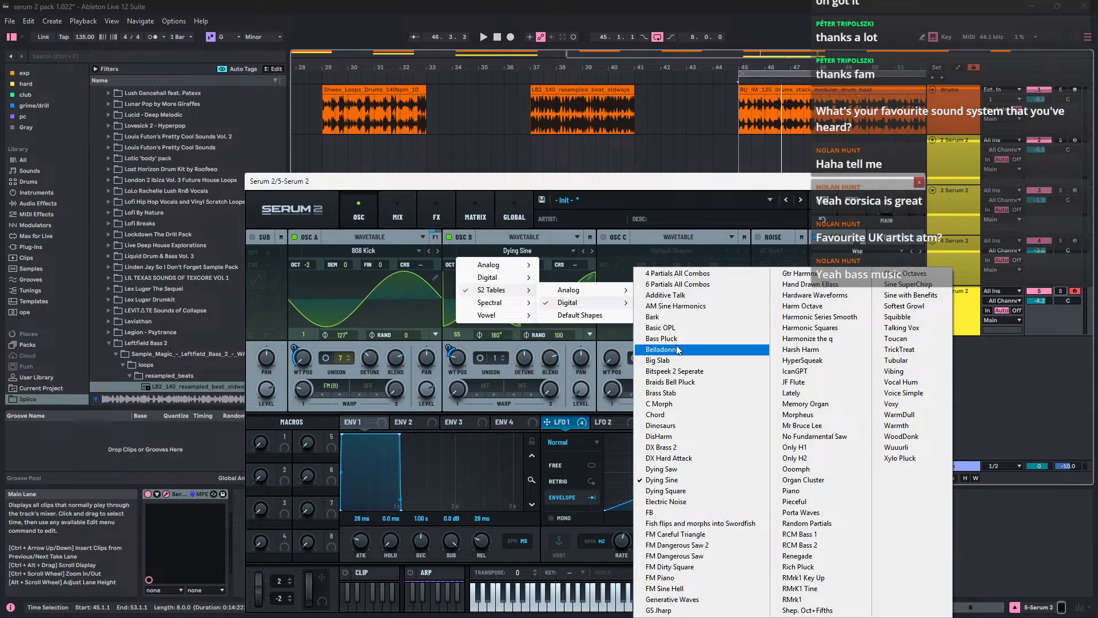
pyautogui.click(675, 313)
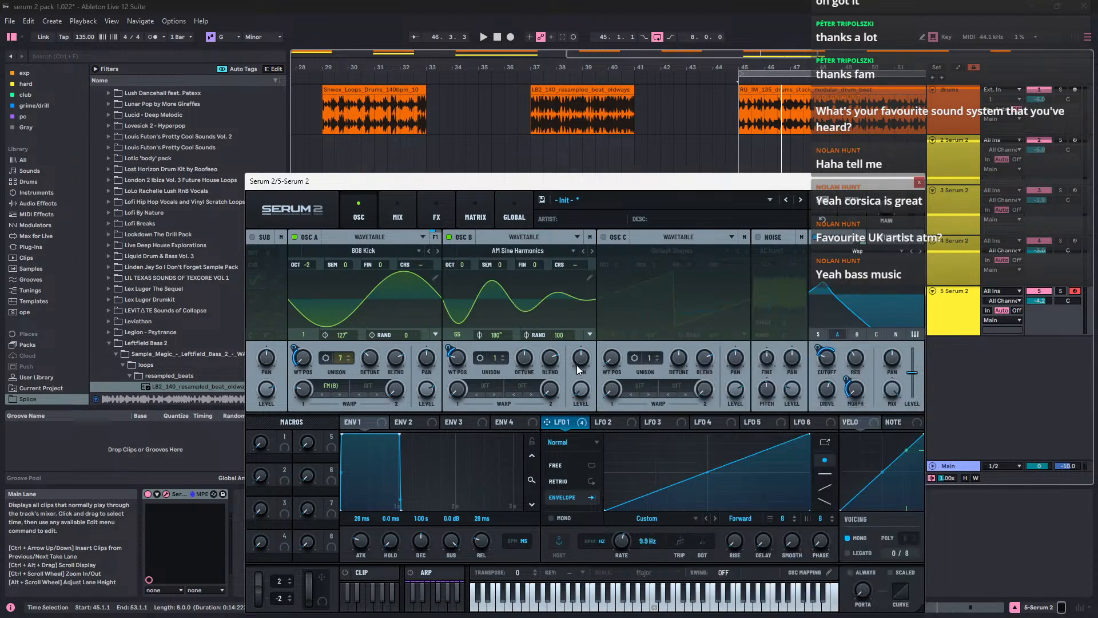
pyautogui.press('space')
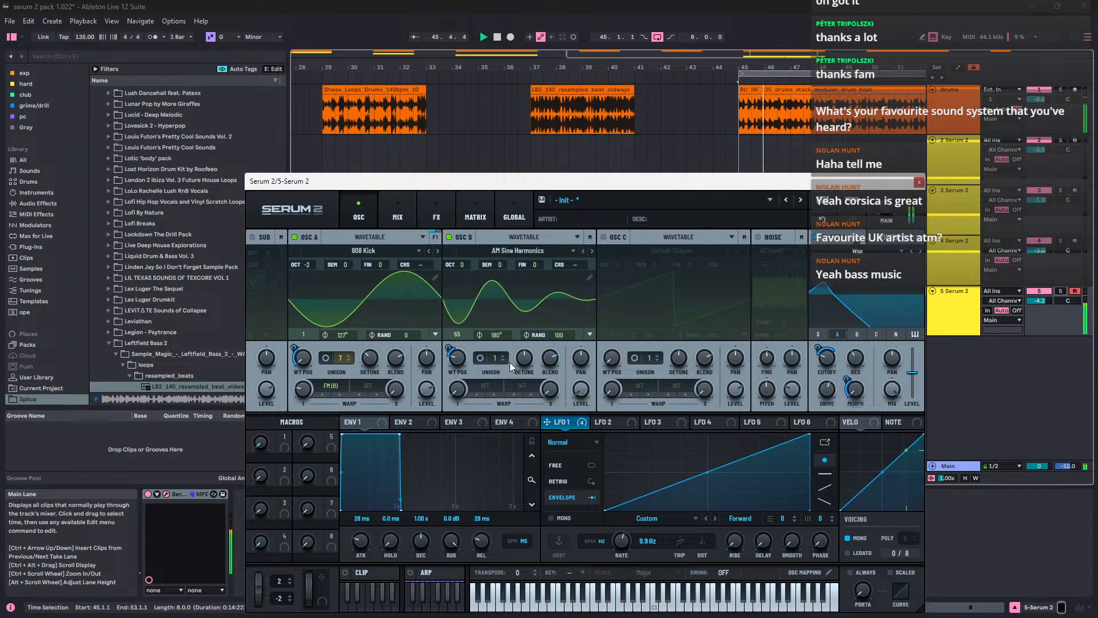
pyautogui.moveTo(497, 358); pyautogui.dragTo(521, 320)
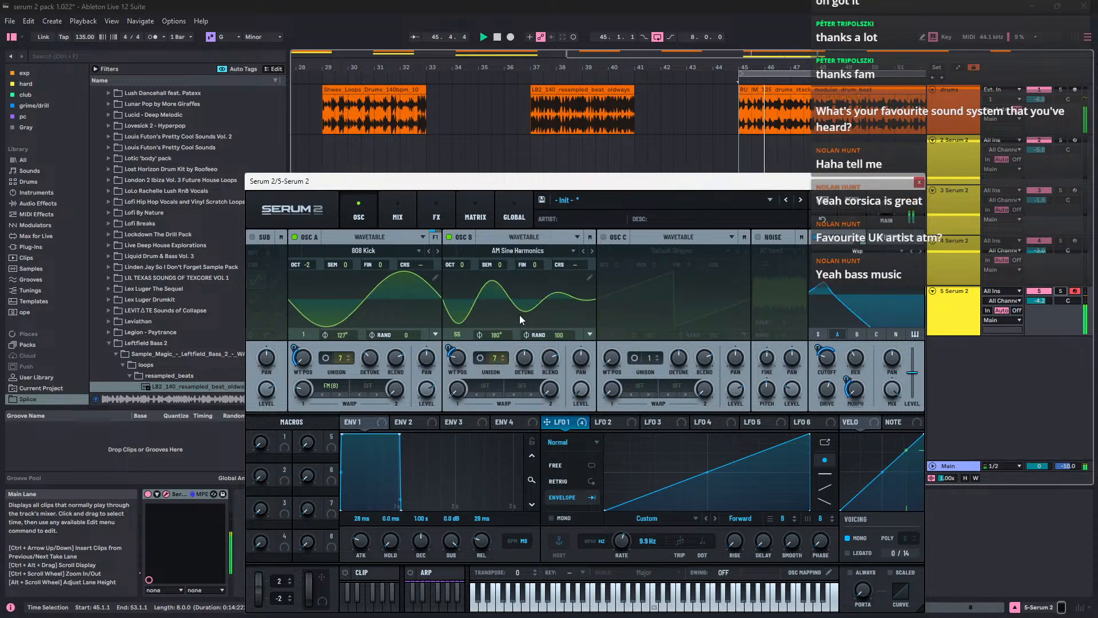
# Step: Load the Digital wavetable FFT_Add_2nds on oscillator B with 1 unison voice and wavetable position 1
pyautogui.doubleClick(495, 358)
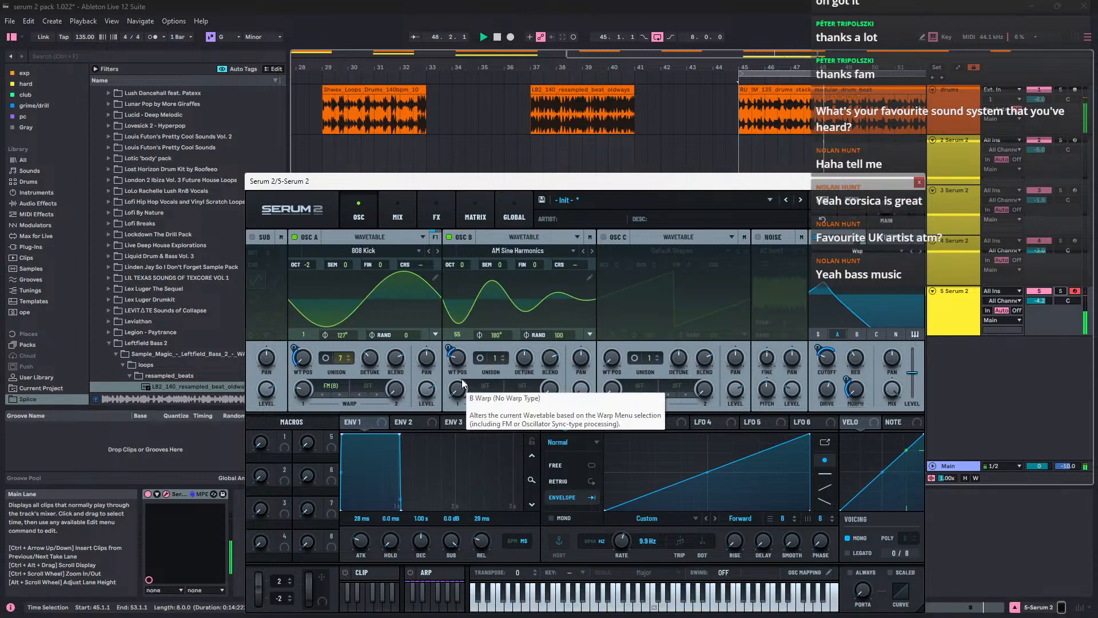
pyautogui.click(518, 252)
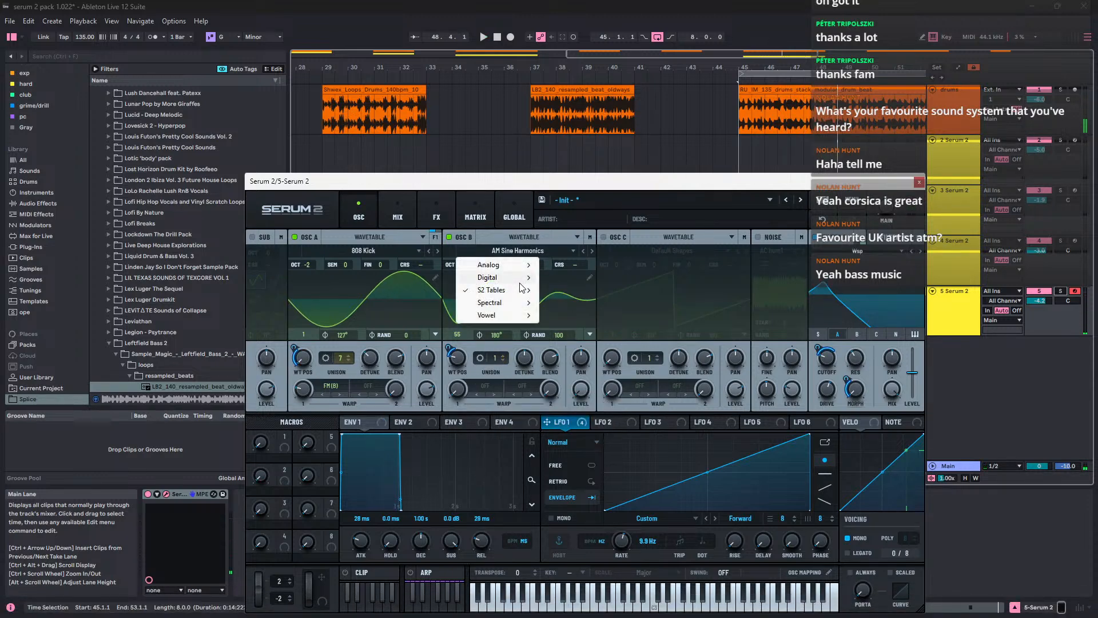
pyautogui.moveTo(520, 279)
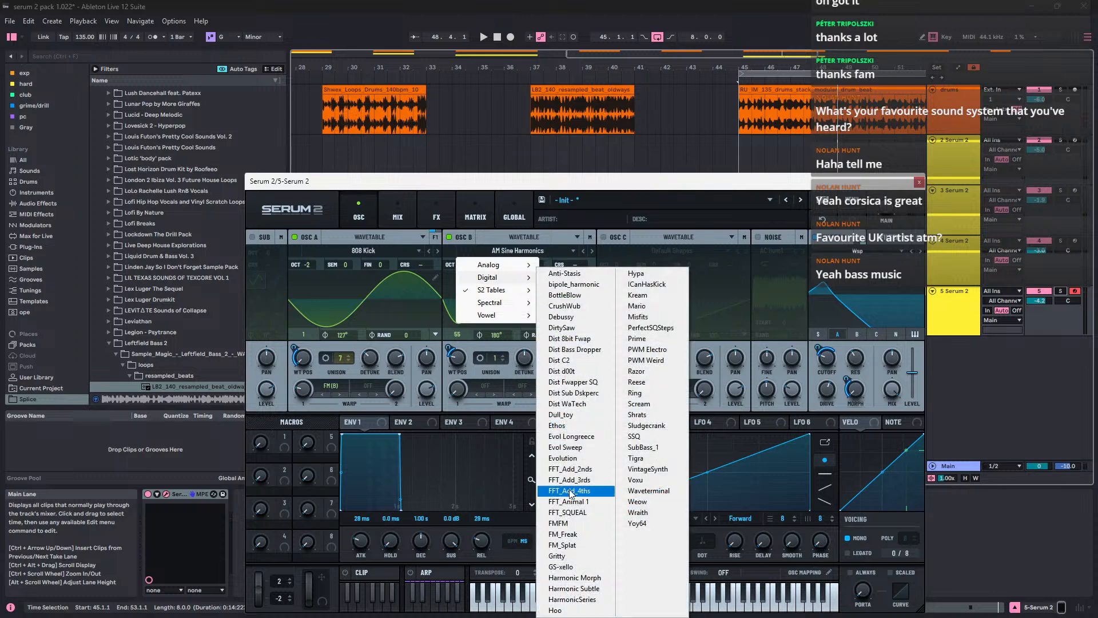
pyautogui.click(584, 469)
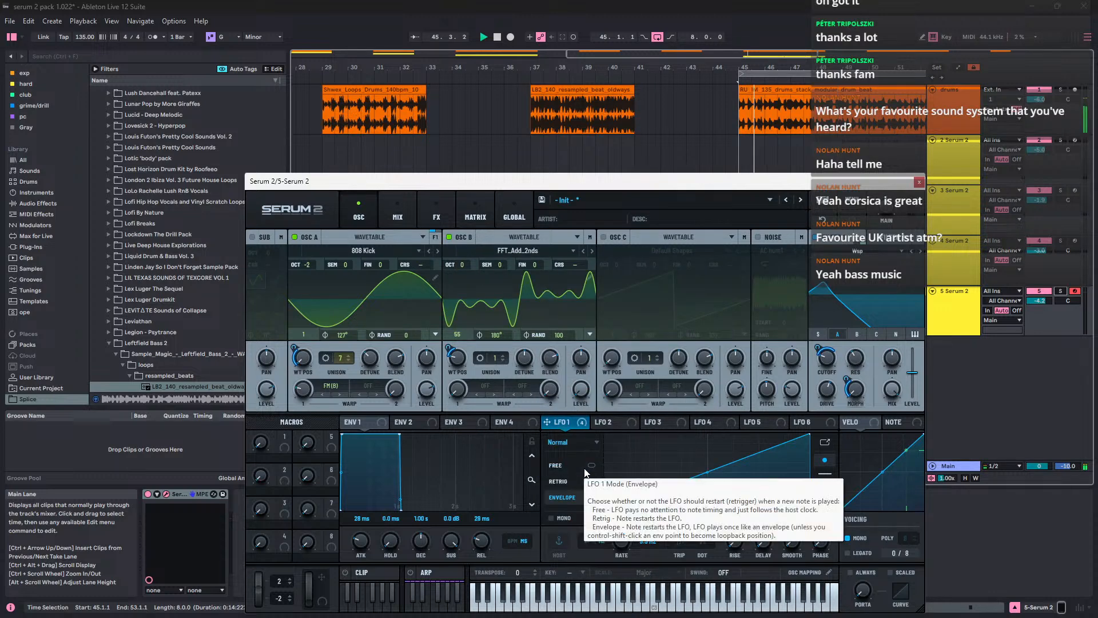
pyautogui.moveTo(467, 348); pyautogui.dragTo(468, 397)
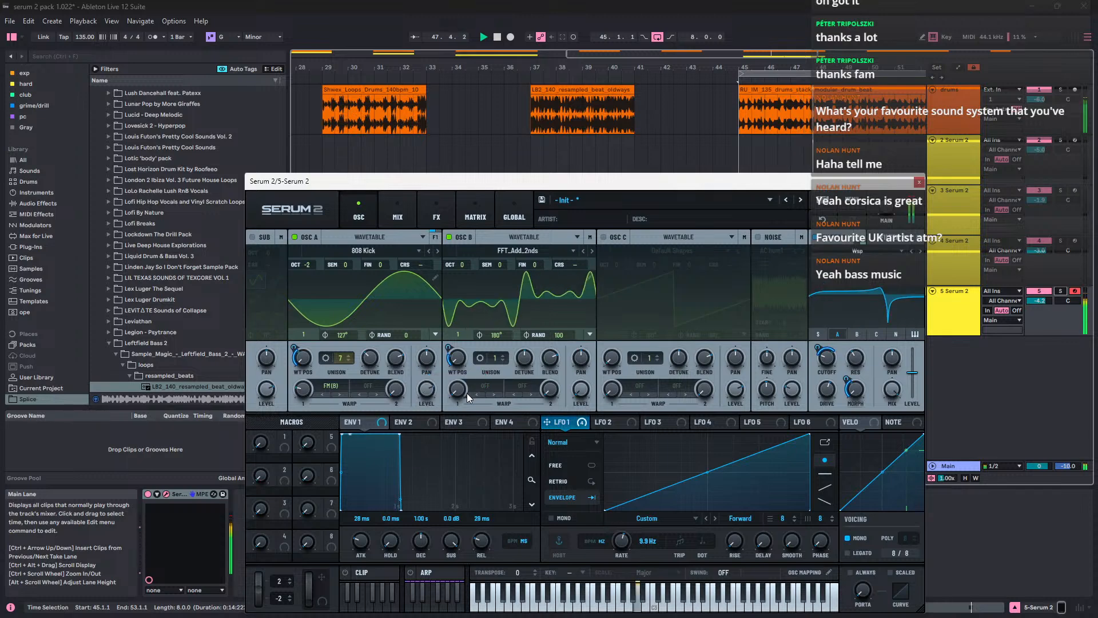
pyautogui.moveTo(447, 349)
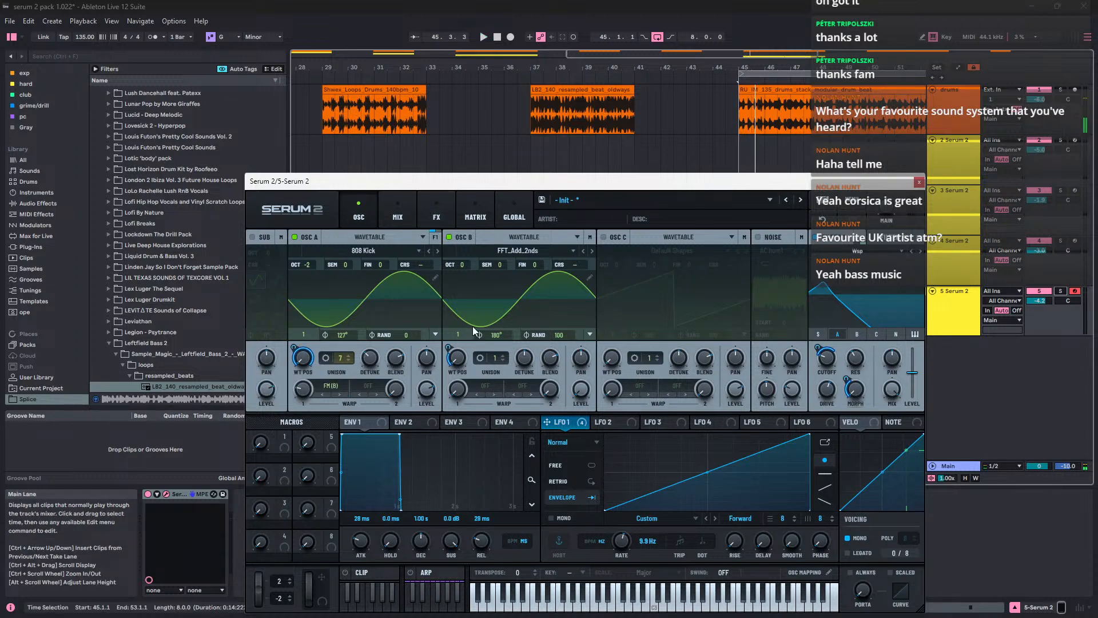
# Step: Add a Distortion effect to the bus 2 effects chain and set its type to Overdrive
pyautogui.click(412, 217)
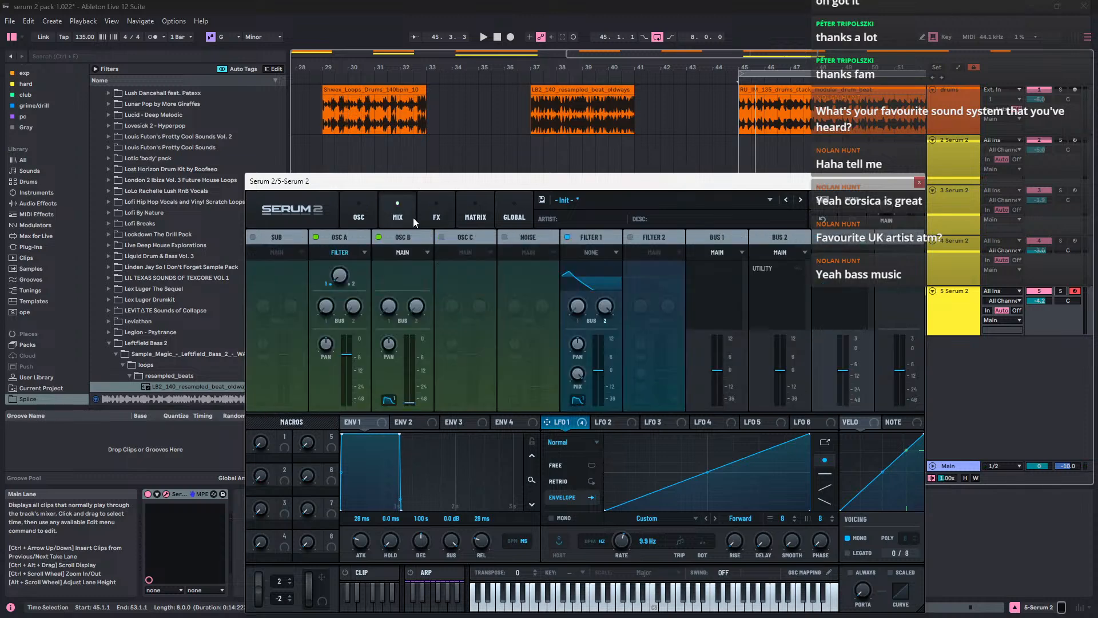
pyautogui.click(436, 216)
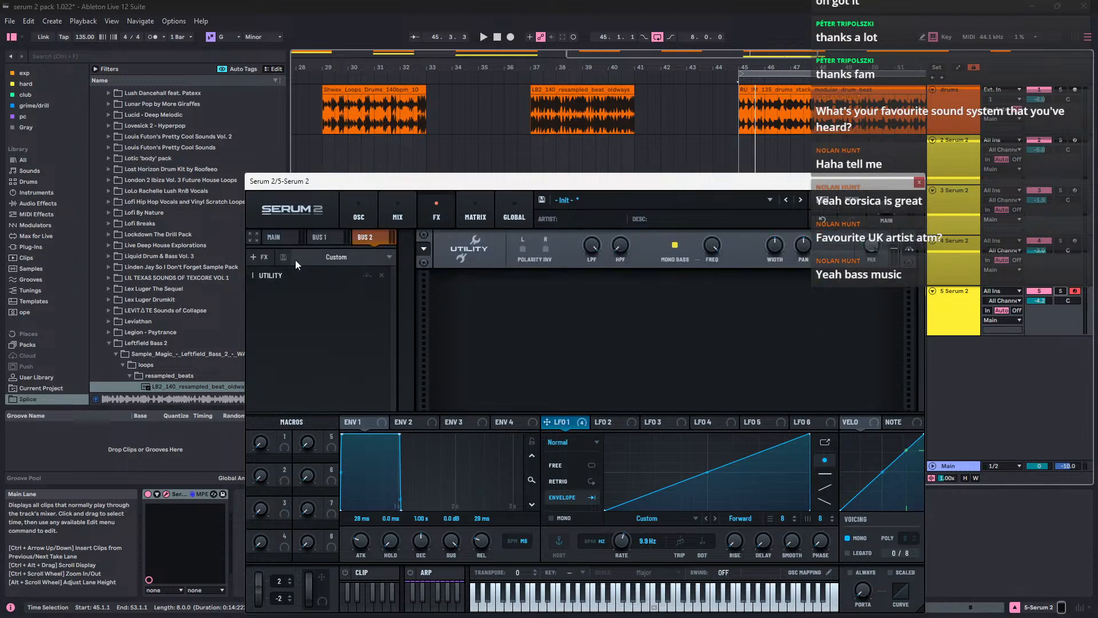
pyautogui.click(259, 256)
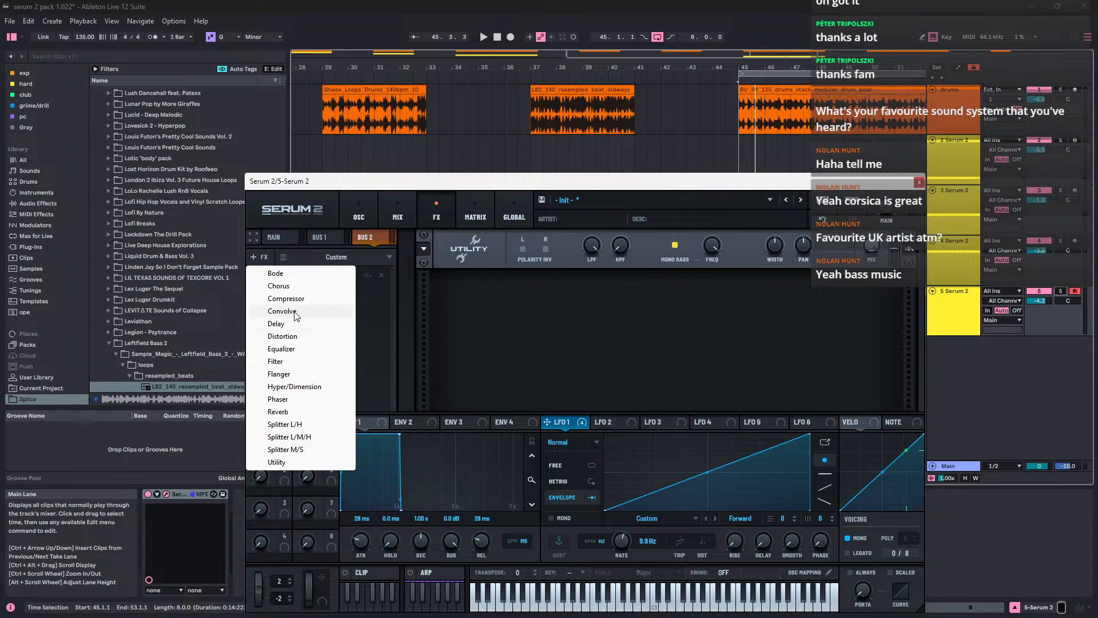
pyautogui.click(292, 335)
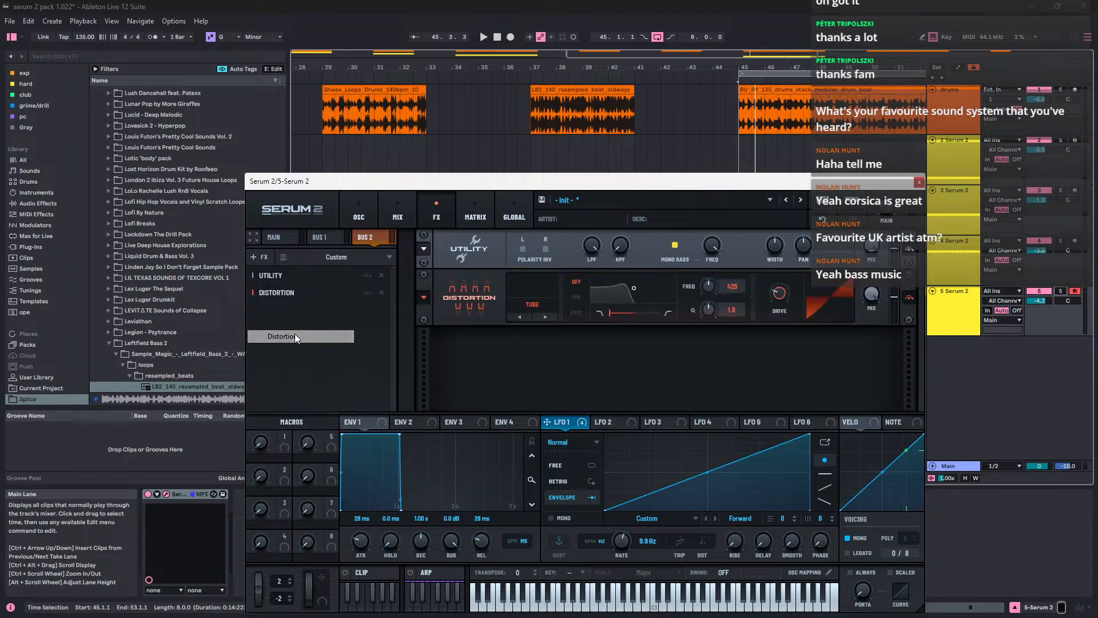
pyautogui.click(542, 307)
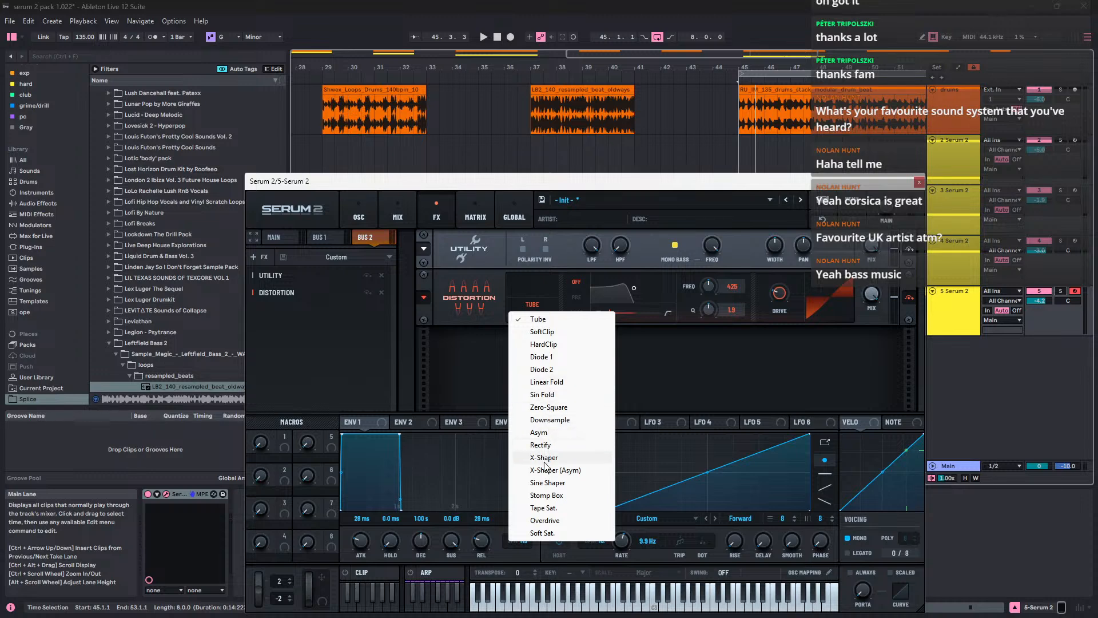
pyautogui.click(545, 519)
# Step: Start playback and set the distortion's filter to a band-pass shape in Post mode
pyautogui.press('space')
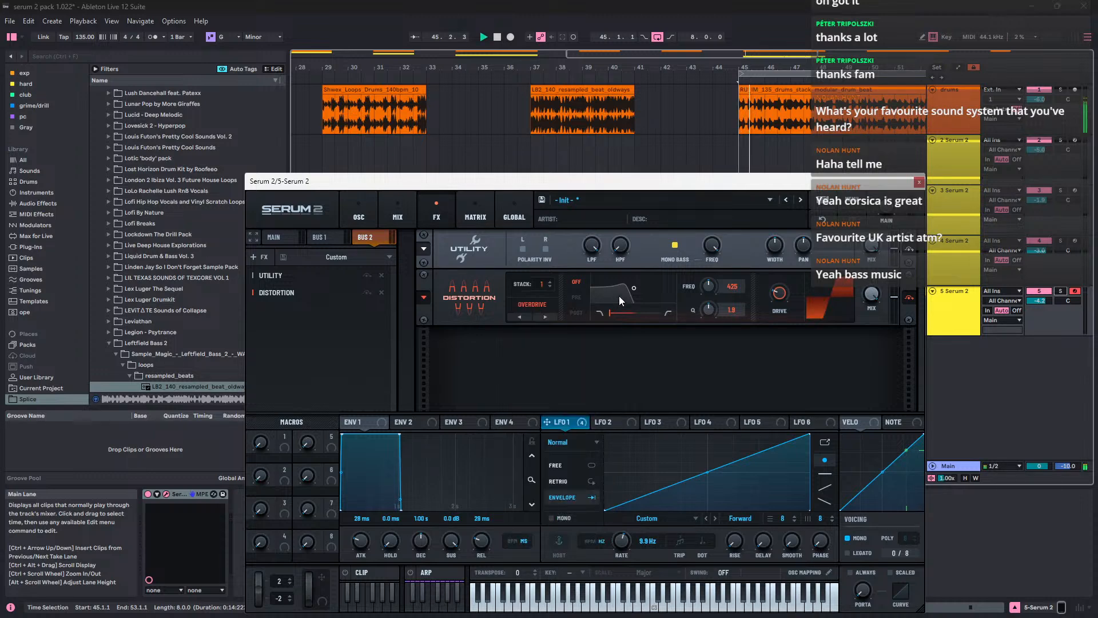
pyautogui.moveTo(617, 312); pyautogui.dragTo(689, 321)
pyautogui.click(579, 313)
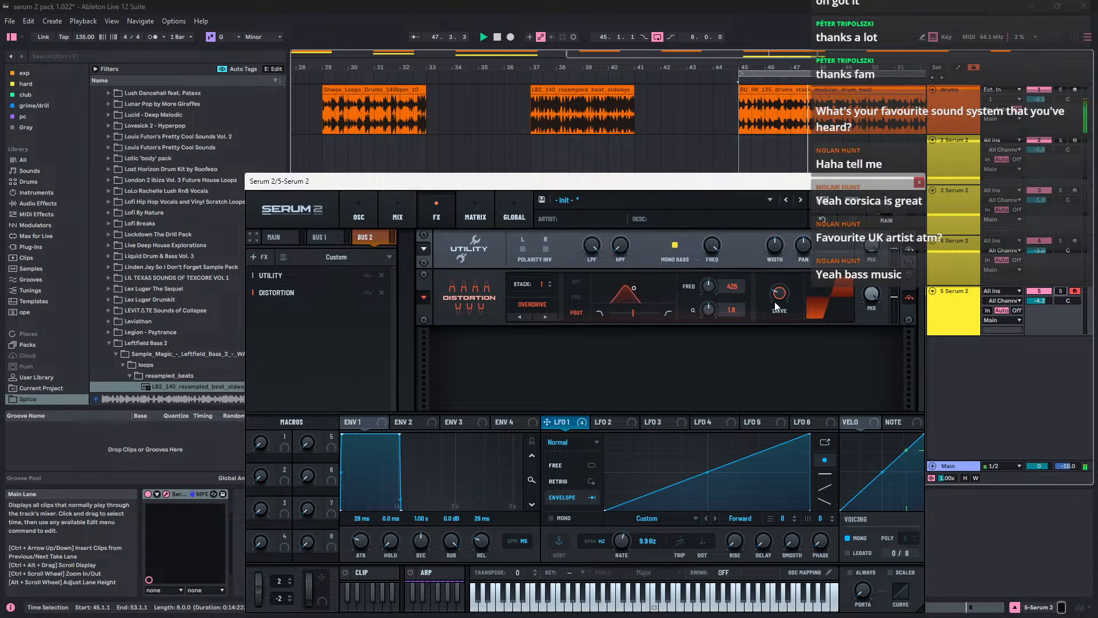
# Step: Set the distortion's drive to about 87% and its mix to about 40% during playback
pyautogui.moveTo(829, 300); pyautogui.dragTo(793, 258)
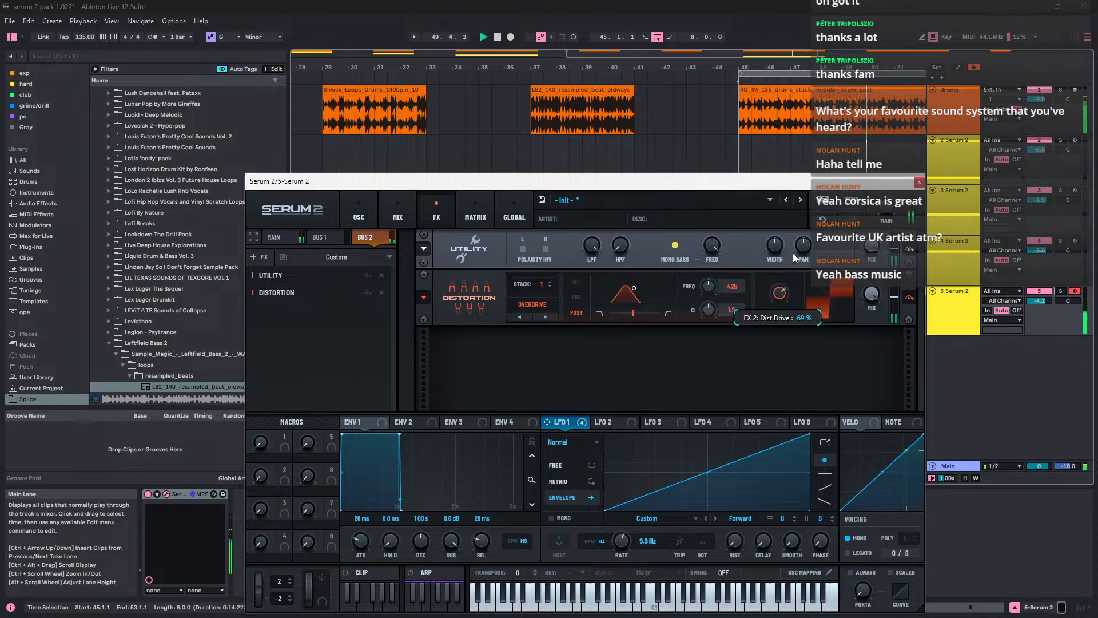
pyautogui.moveTo(781, 306); pyautogui.dragTo(785, 302)
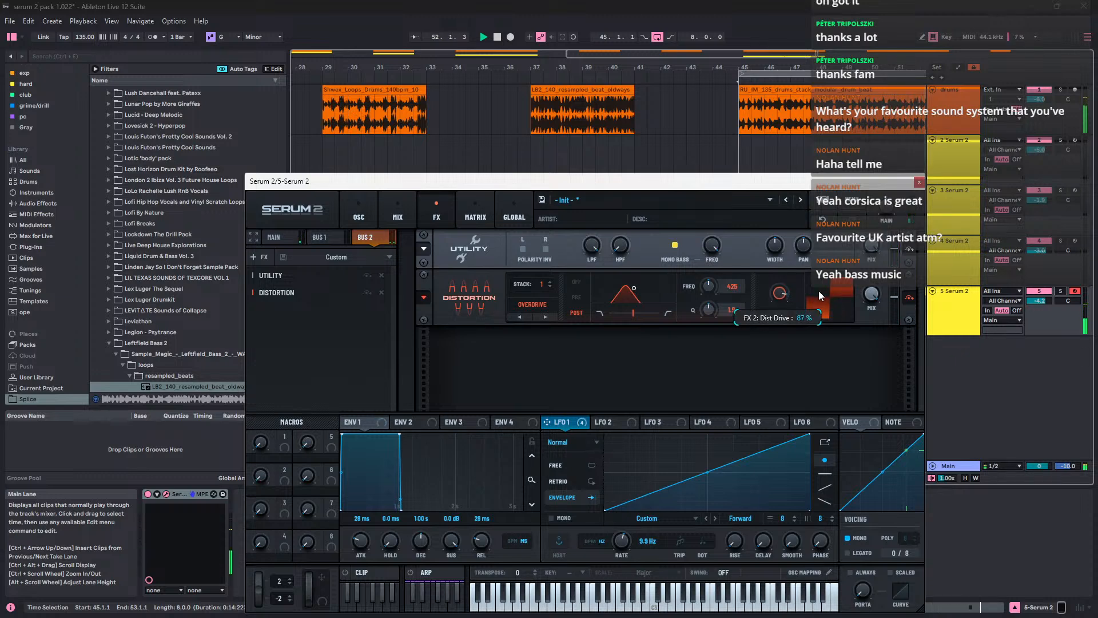
pyautogui.moveTo(881, 297); pyautogui.dragTo(871, 337)
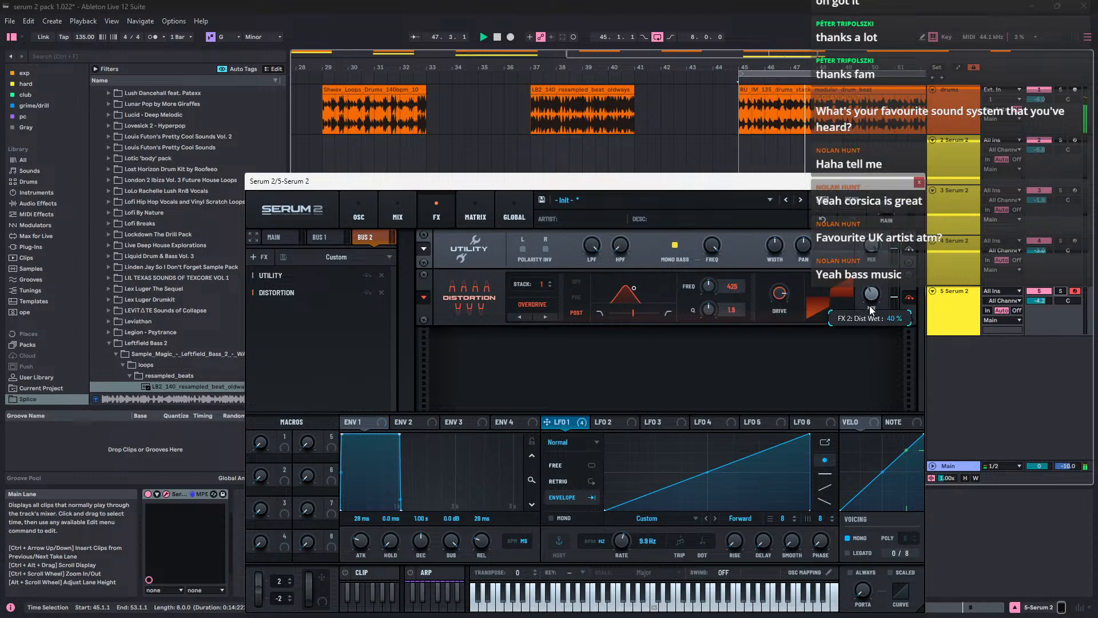
pyautogui.moveTo(784, 305)
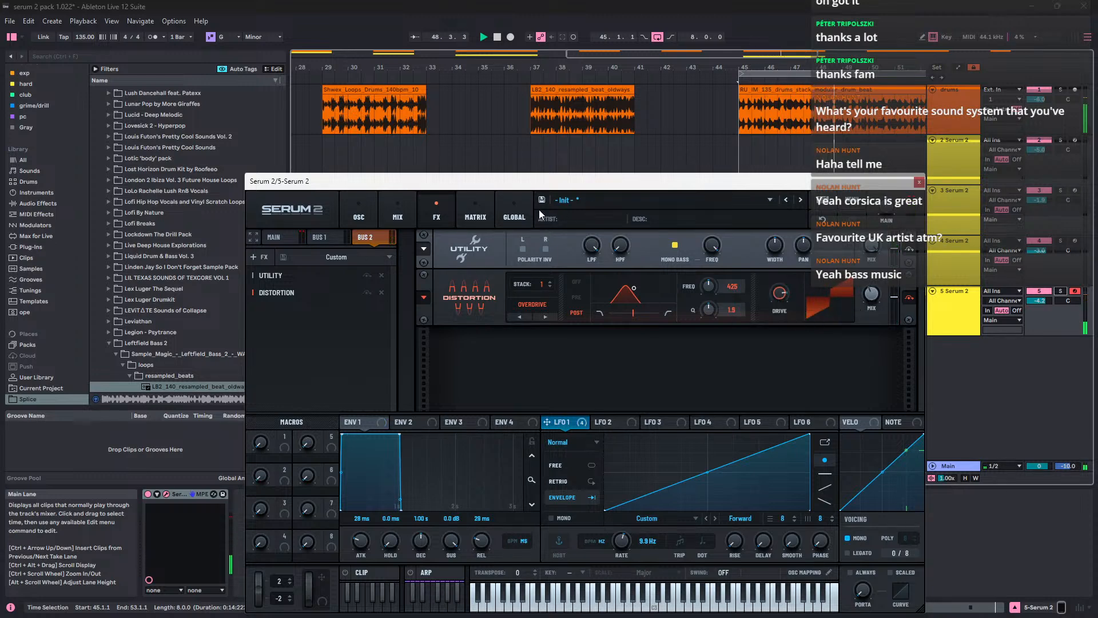
# Step: Try oscillator B at octaves +1 and -1 against the drums, and return it to octave 0
pyautogui.click(359, 211)
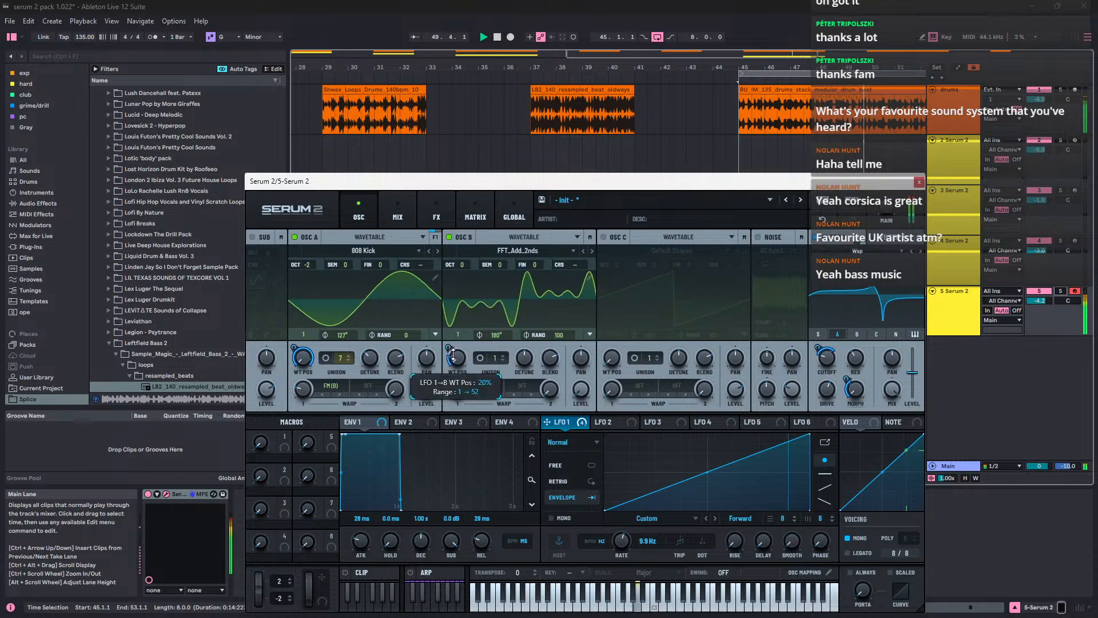
pyautogui.moveTo(466, 262); pyautogui.dragTo(471, 255)
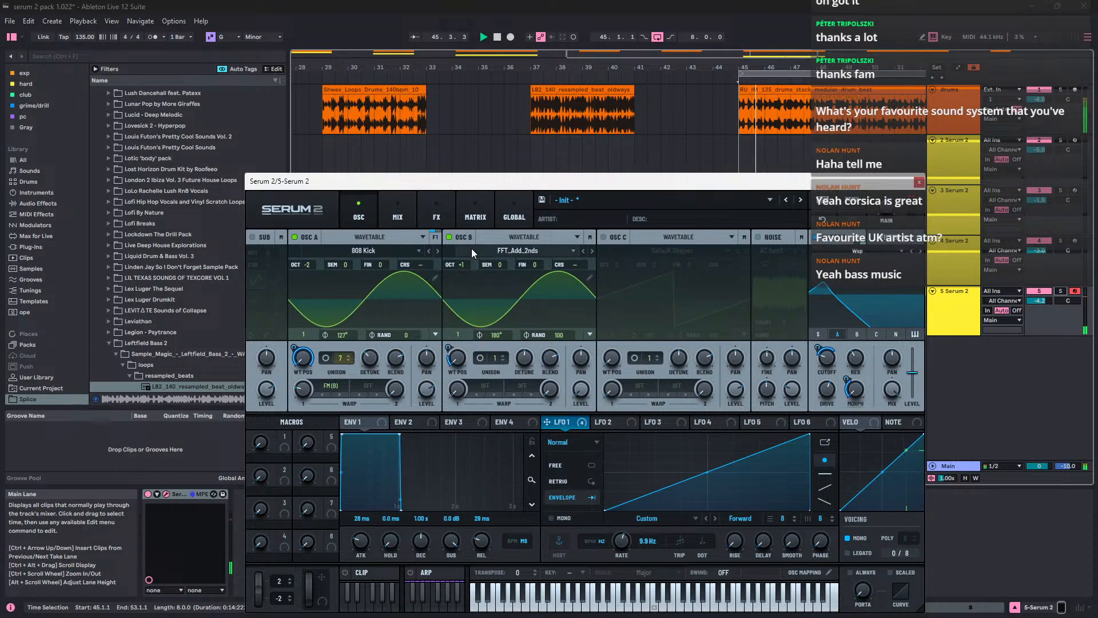
pyautogui.moveTo(467, 262); pyautogui.dragTo(469, 292)
pyautogui.press('space')
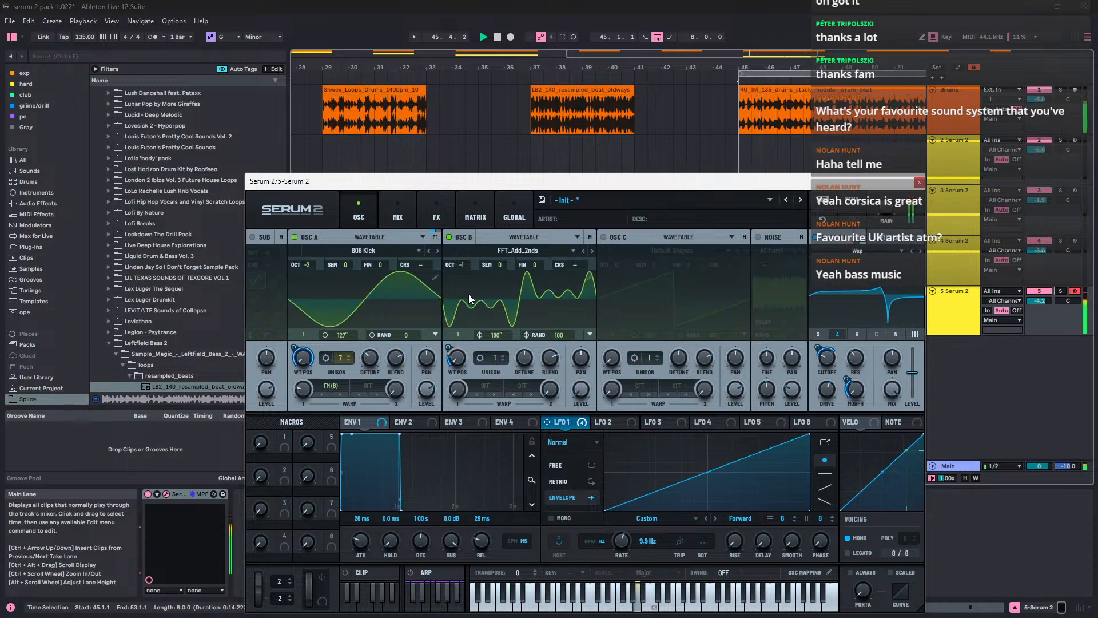
pyautogui.moveTo(464, 260); pyautogui.dragTo(468, 250)
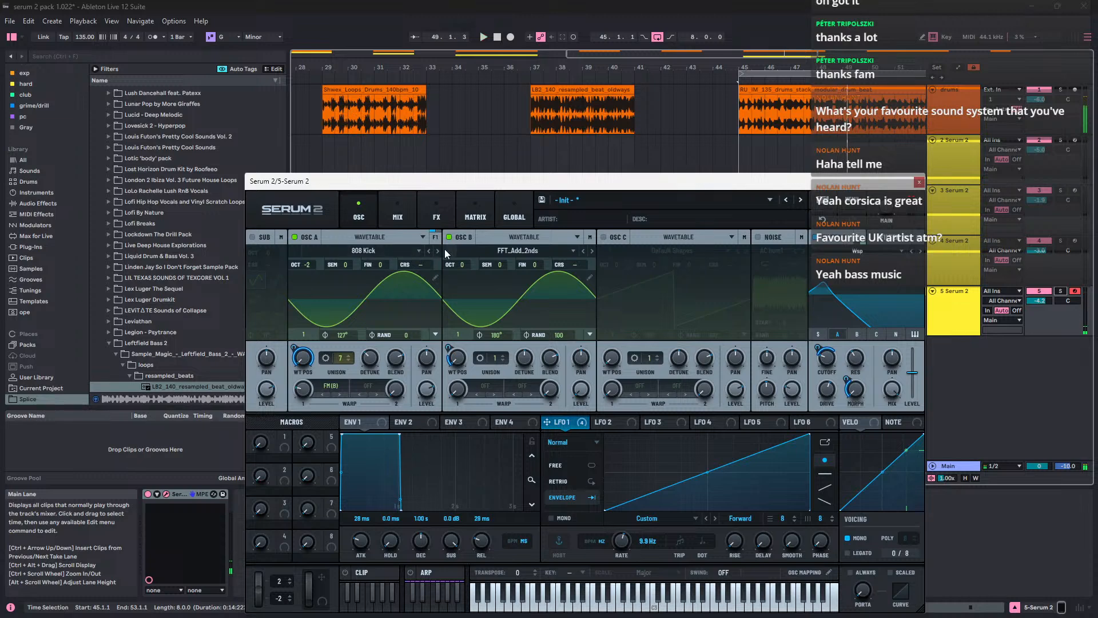
# Step: Load the S2 Tables digital wavetable Dying Sine on oscillator A and reduce LFO 1's modulation of its wavetable position
pyautogui.click(389, 254)
pyautogui.moveTo(366, 289)
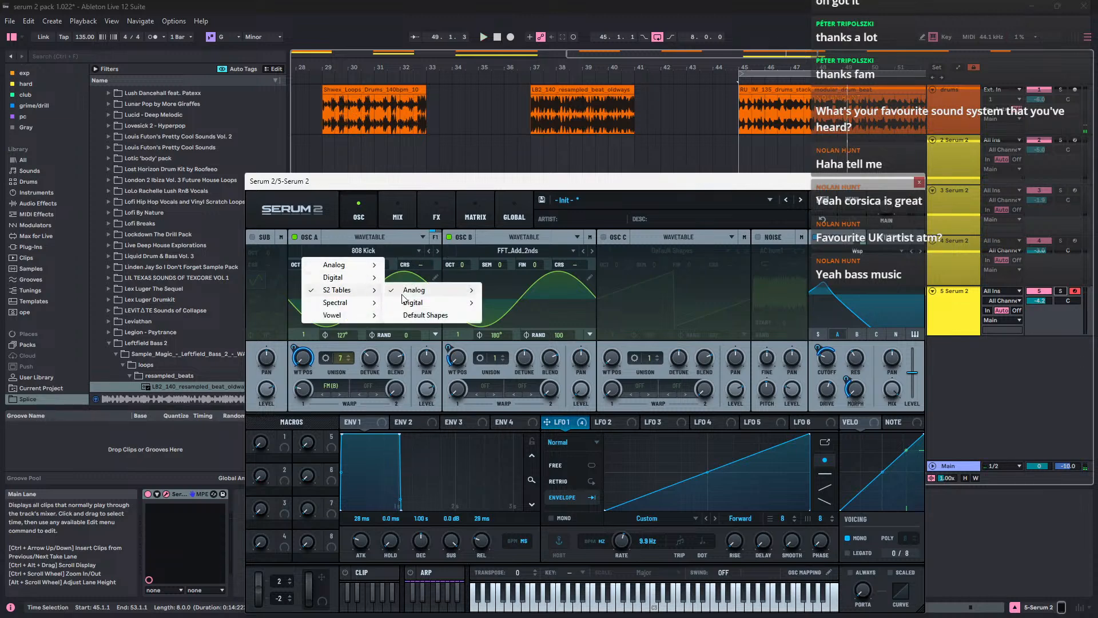
pyautogui.moveTo(406, 301)
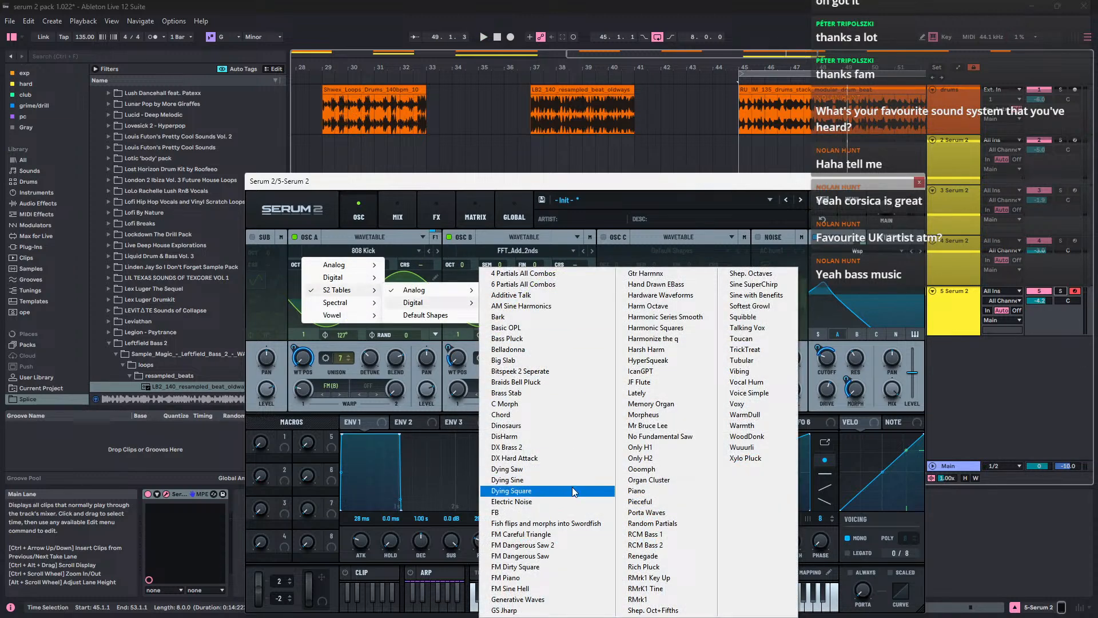
pyautogui.click(572, 482)
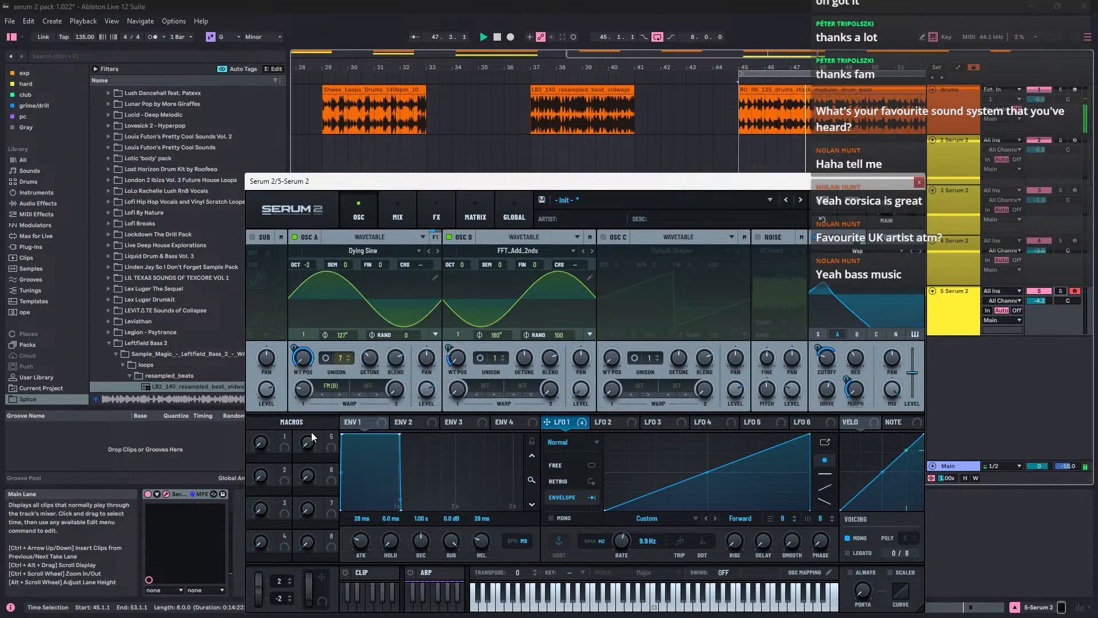
pyautogui.moveTo(295, 372)
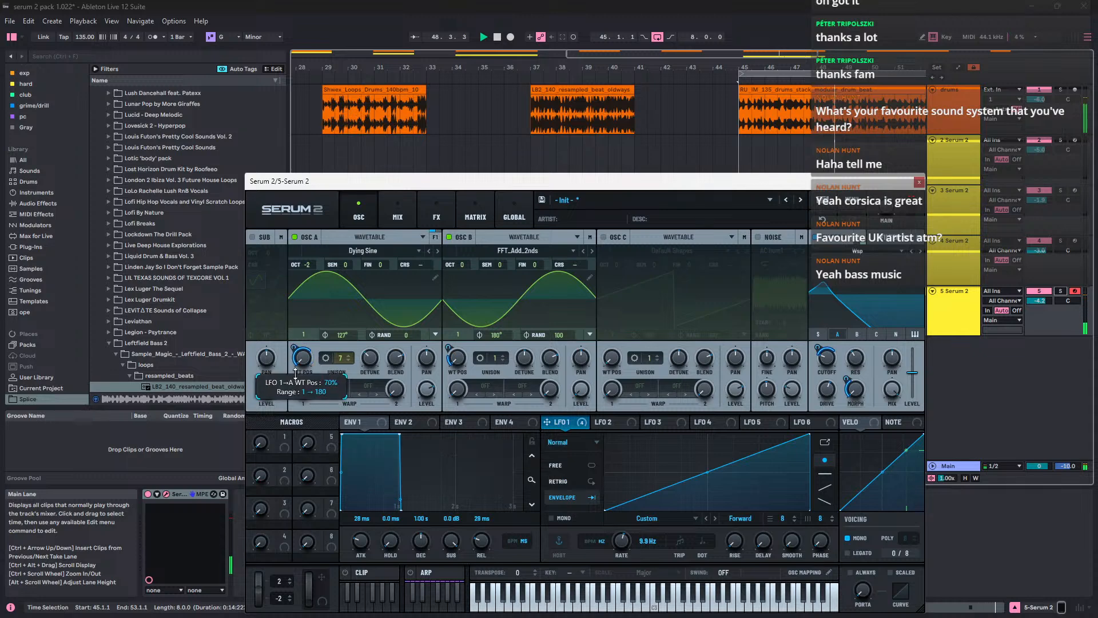
pyautogui.moveTo(297, 389)
pyautogui.mouseDown()
pyautogui.moveTo(304, 412)
pyautogui.moveTo(305, 390)
pyautogui.mouseUp()
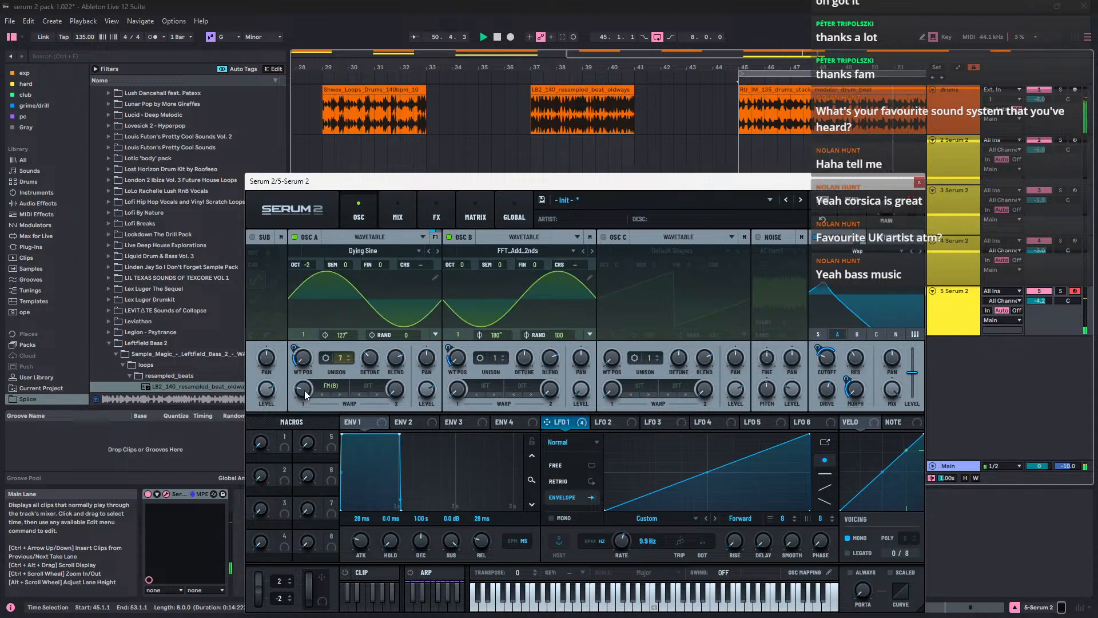
pyautogui.moveTo(293, 350); pyautogui.dragTo(299, 364)
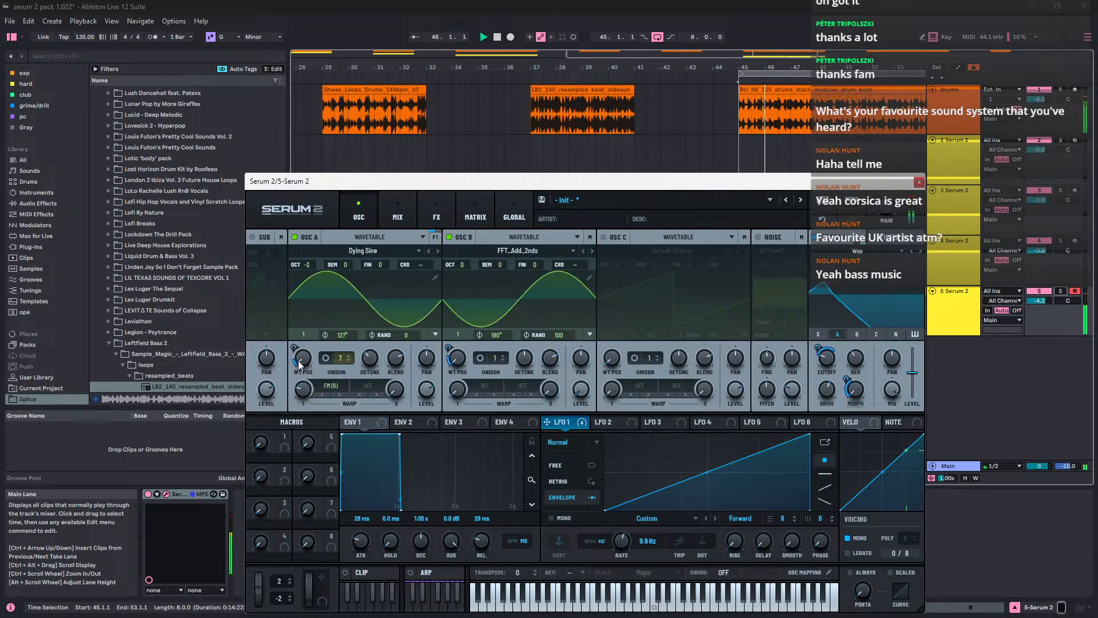
# Step: Try Electric Noise, FM Careful Triangle and FM Dirty Square on oscillator A, and settle on the FM Piano wavetable
pyautogui.click(436, 252)
pyautogui.click(437, 252)
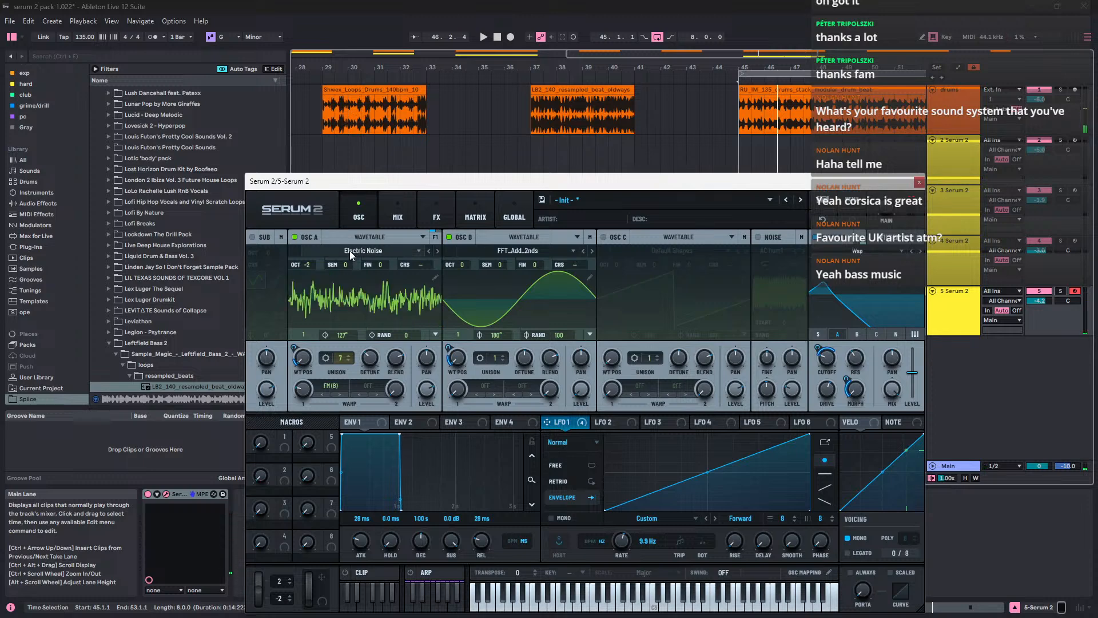
pyautogui.click(349, 250)
pyautogui.moveTo(351, 290)
pyautogui.moveTo(393, 303)
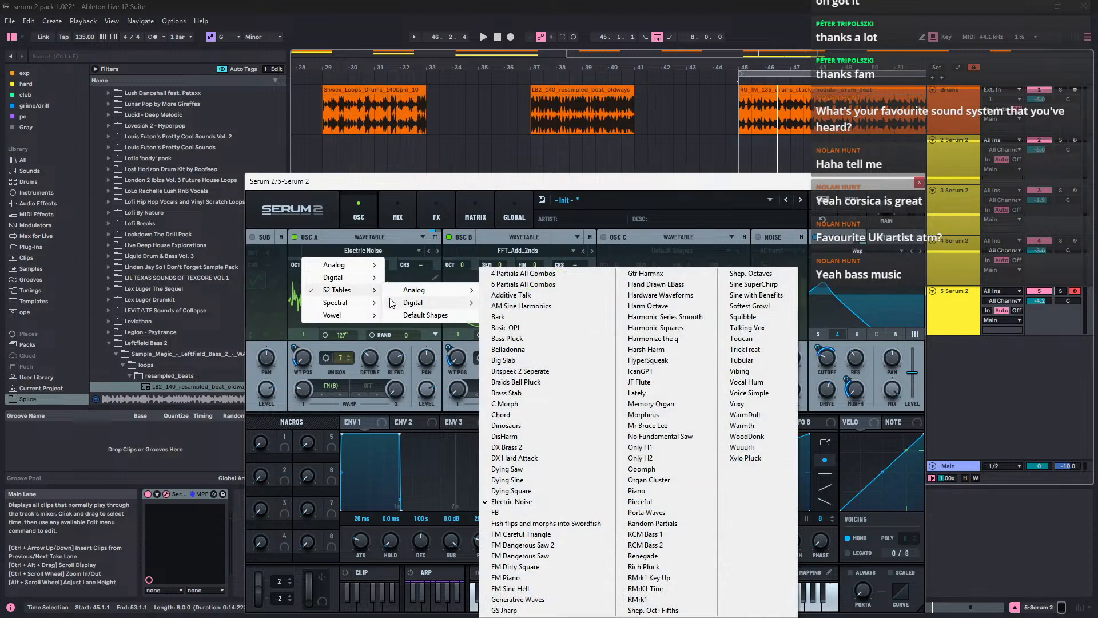
pyautogui.click(564, 537)
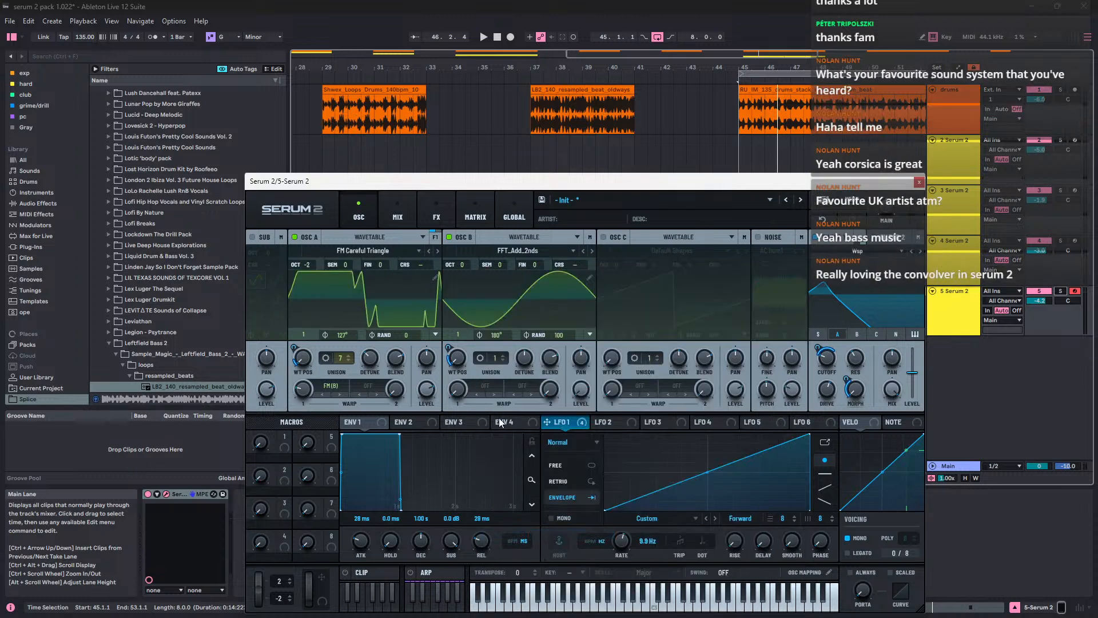
pyautogui.click(437, 250)
pyautogui.click(437, 250)
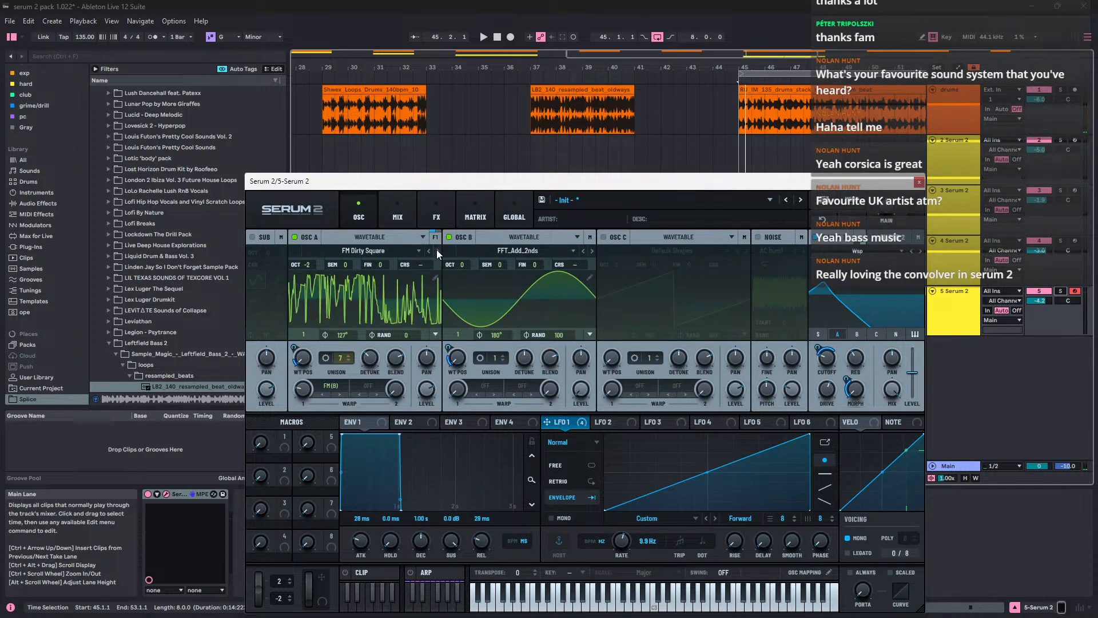
pyautogui.click(437, 250)
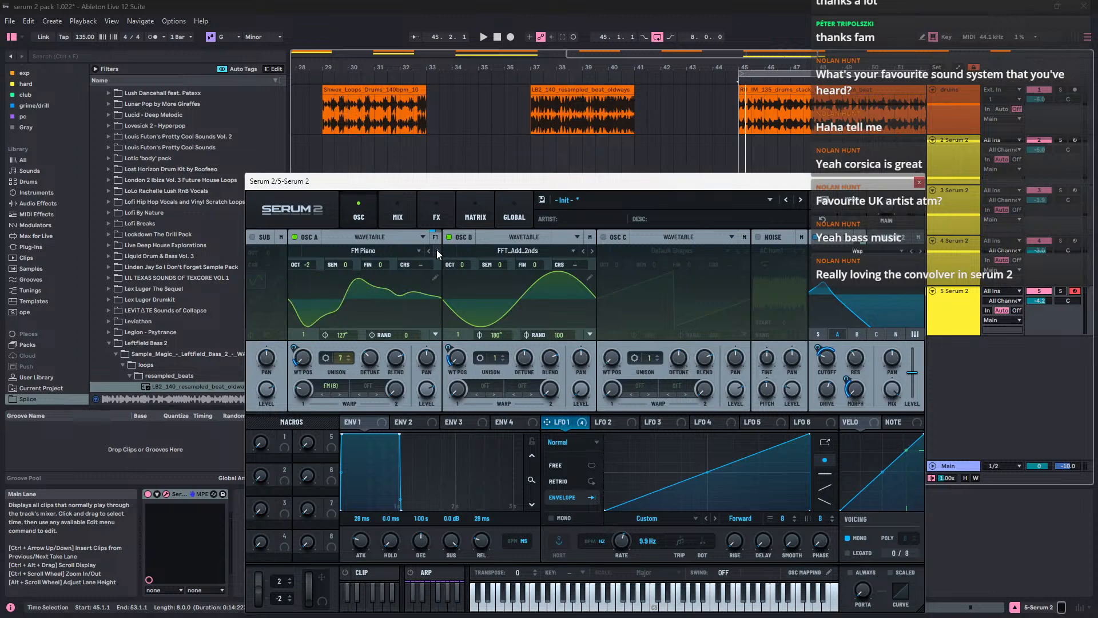
# Step: Audition FM Piano with the drums and set LFO 1's modulation of oscillator A's wavetable position to 24%
pyautogui.press('space')
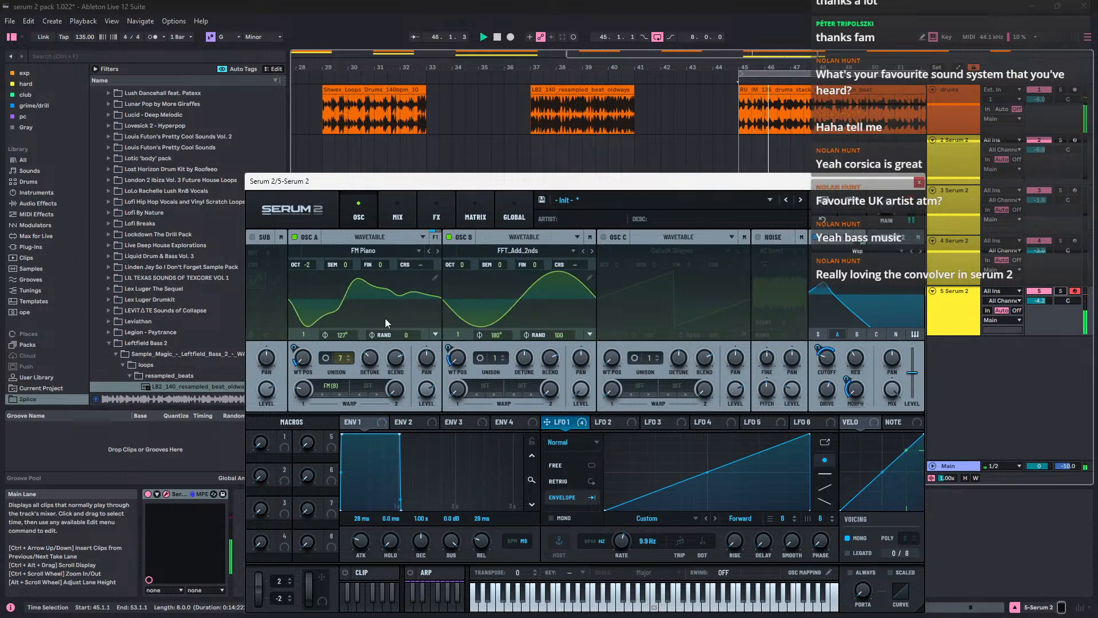
pyautogui.press('space')
pyautogui.moveTo(291, 347); pyautogui.dragTo(293, 350)
pyautogui.press('space')
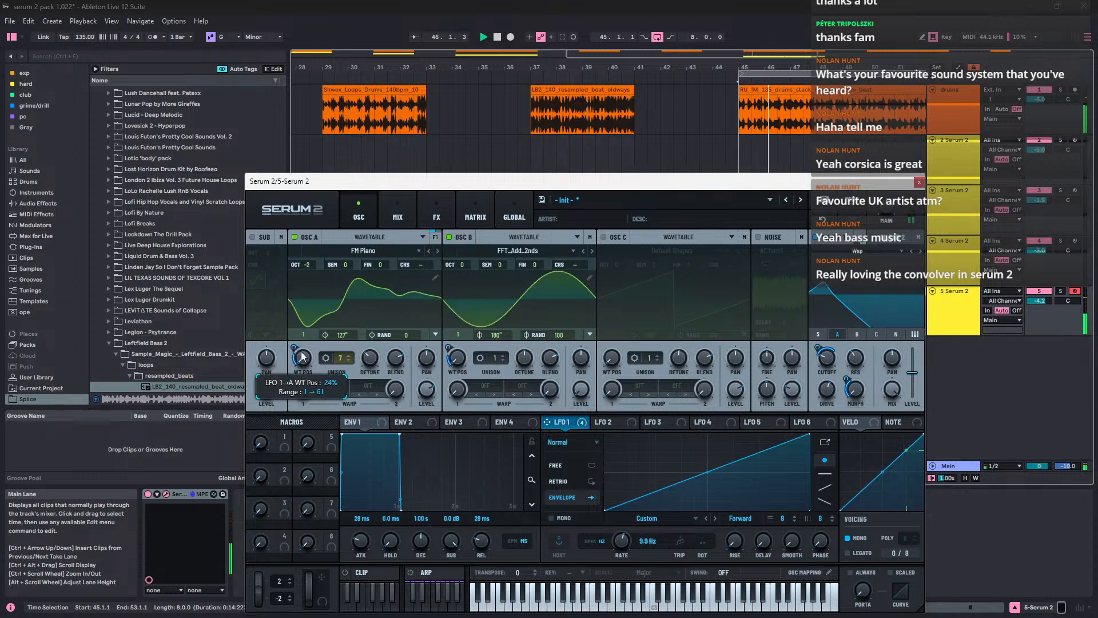
pyautogui.press('space')
# Step: Try adding a Convolve effect after the distortion on bus 2 and remove it
pyautogui.click(436, 211)
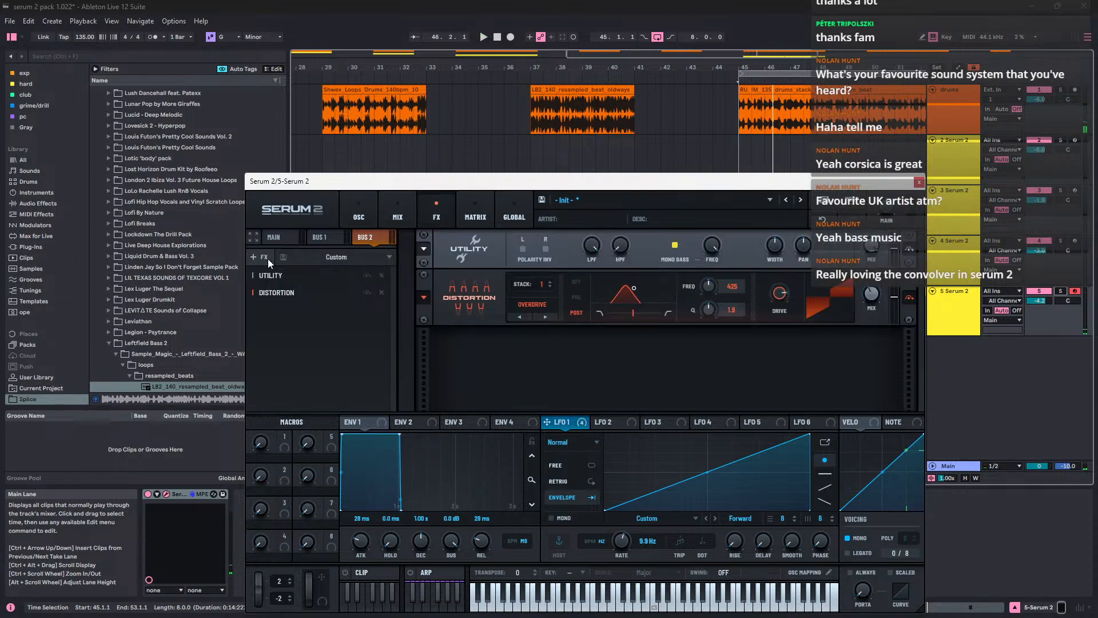
pyautogui.click(264, 257)
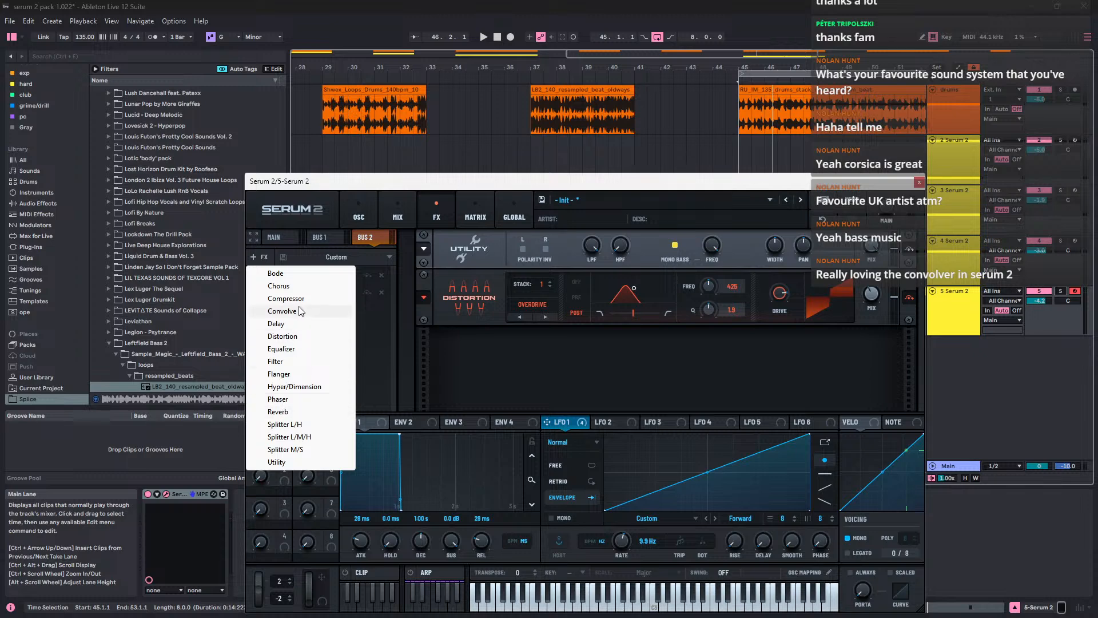
pyautogui.click(299, 310)
pyautogui.click(558, 369)
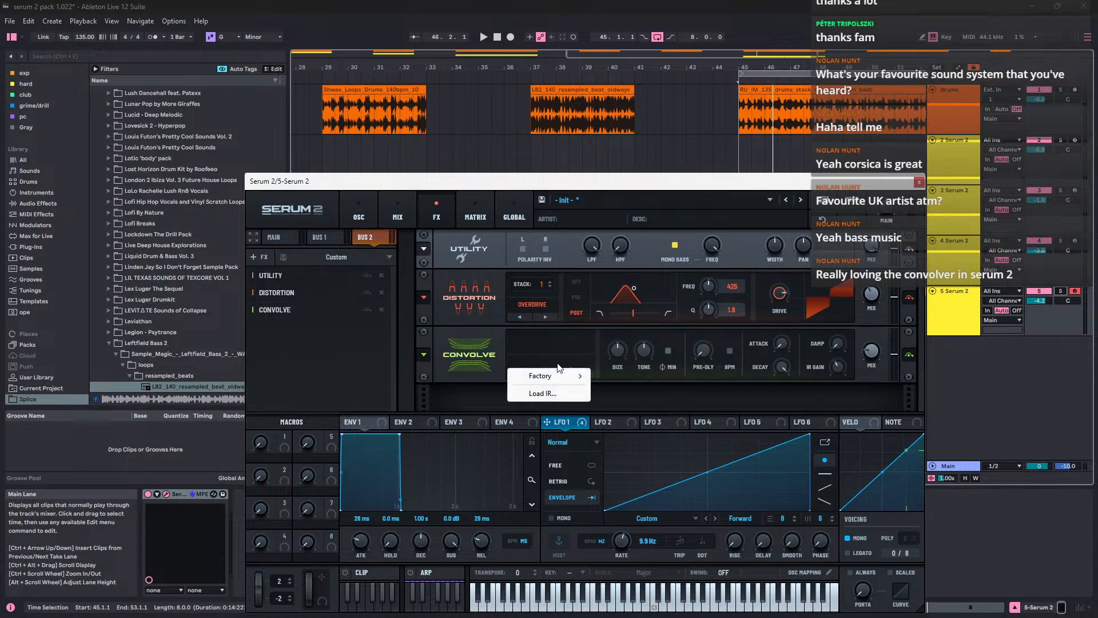
pyautogui.click(483, 373)
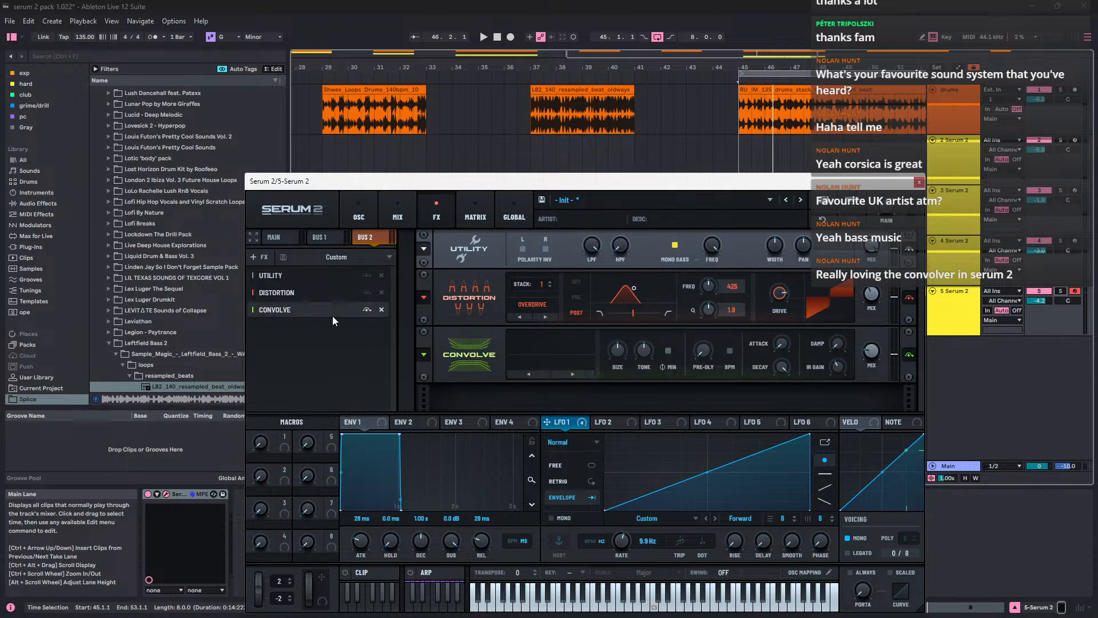
pyautogui.click(381, 310)
pyautogui.click(356, 216)
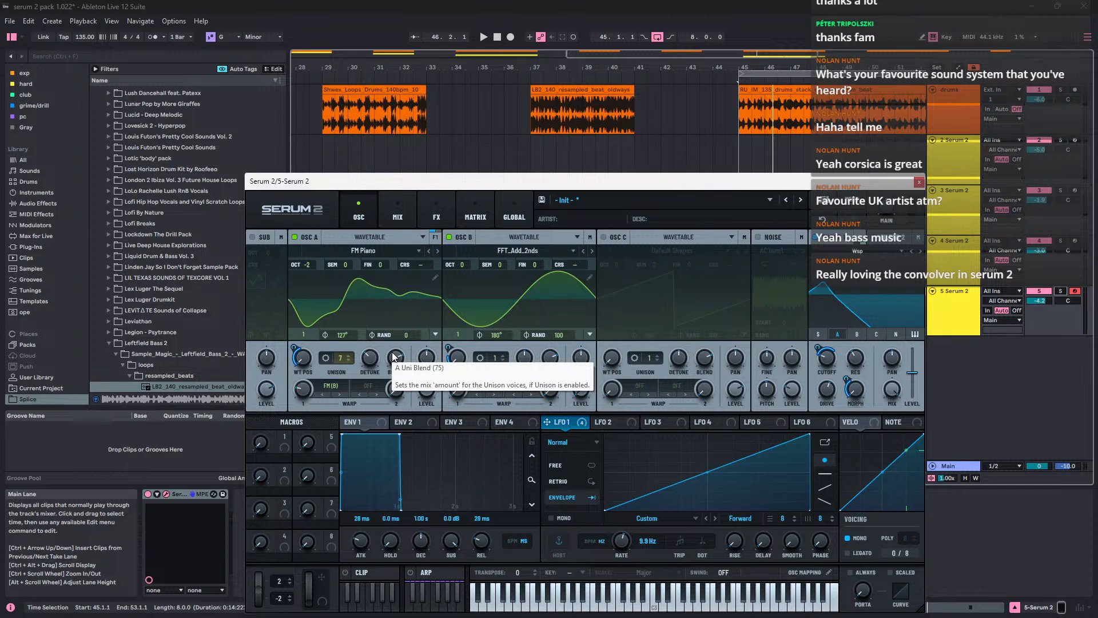
# Step: Audition FM Piano, load the Generative Waves wavetable on oscillator A, and set its unison detune to 0.26
pyautogui.press('space')
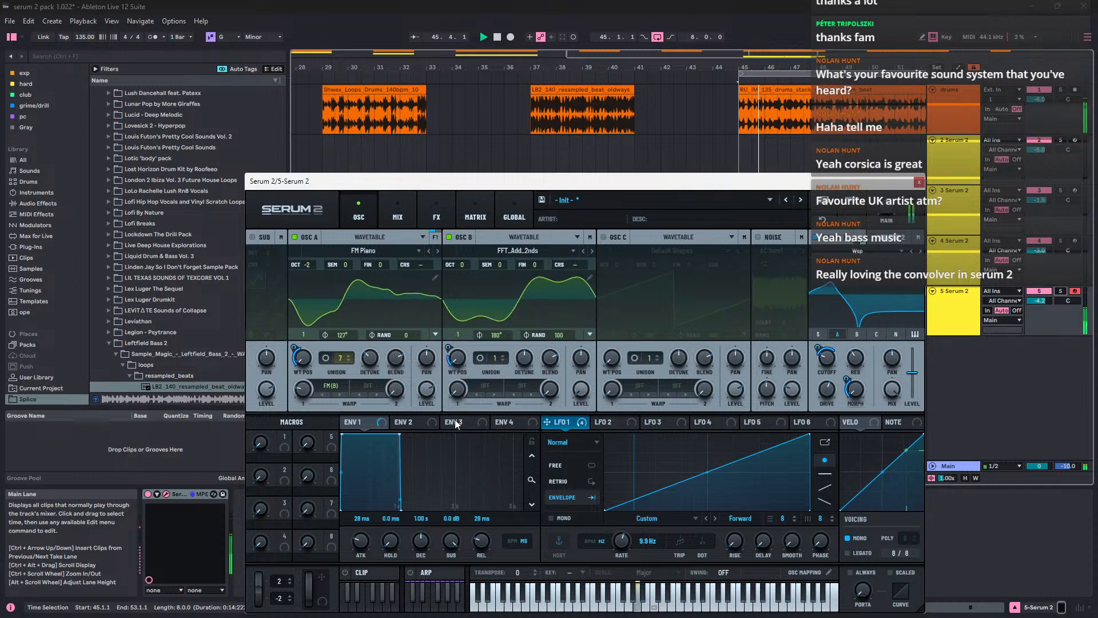
pyautogui.press('space')
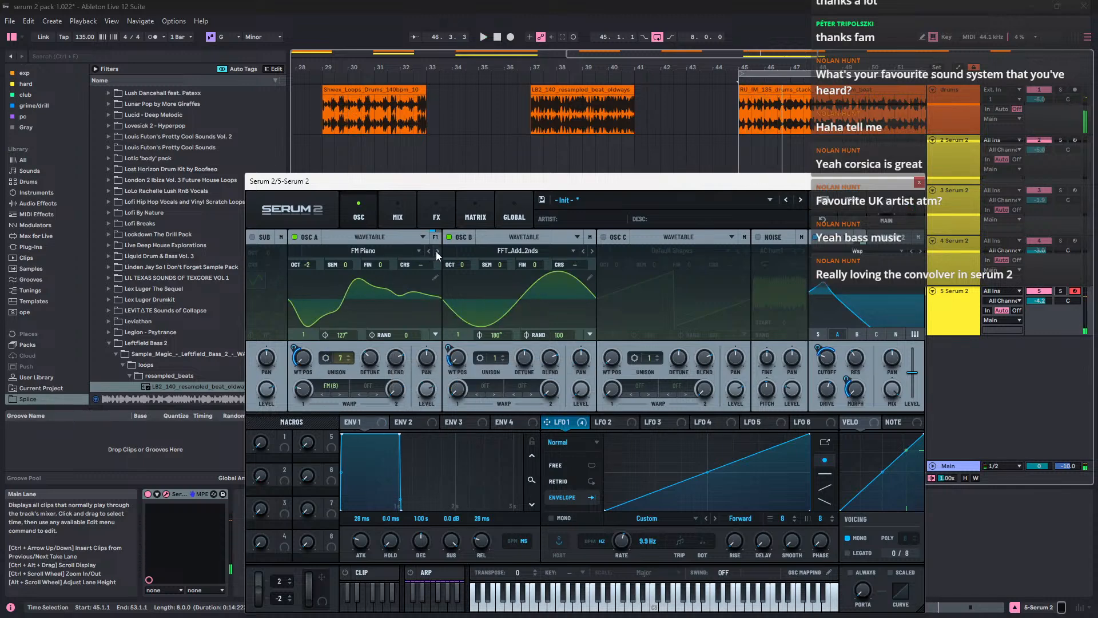
pyautogui.click(437, 251)
pyautogui.click(437, 251)
pyautogui.press('space')
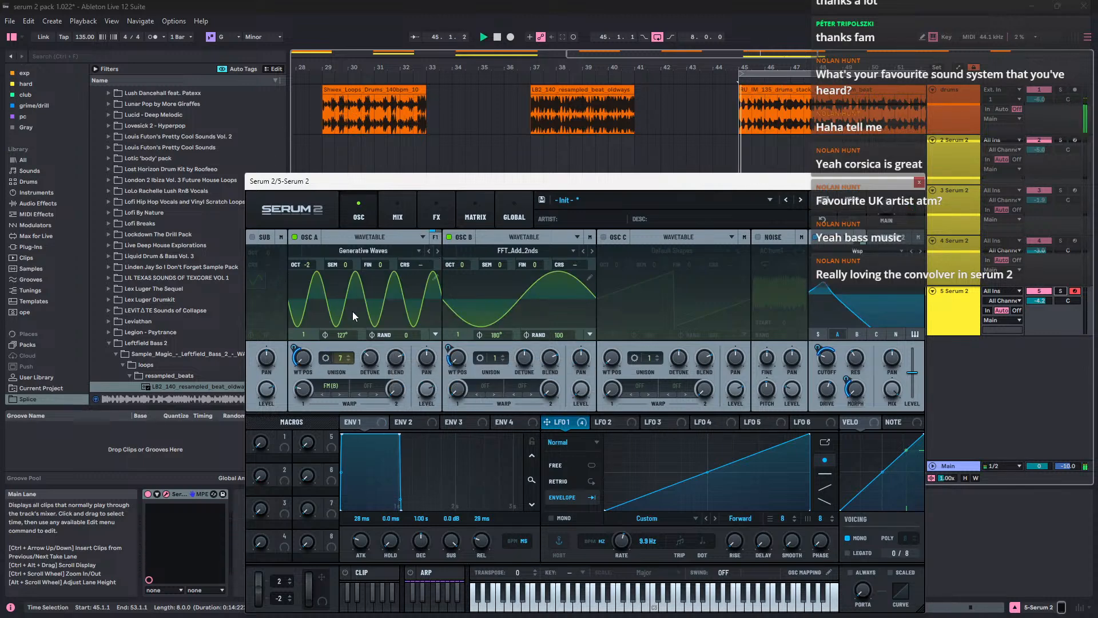
pyautogui.click(437, 250)
pyautogui.click(431, 248)
pyautogui.moveTo(378, 351); pyautogui.dragTo(375, 379)
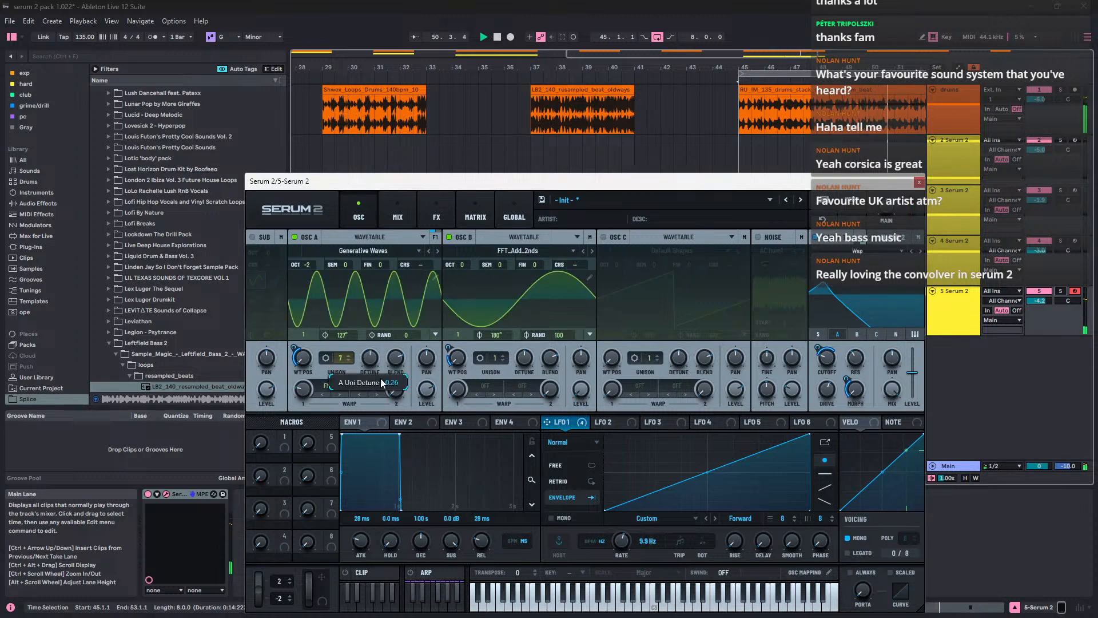
# Step: Try GS Jharp, Hand Drawn EBass, Hardware Waveforms and Harm Octave on oscillator A, and settle on Harmonic Series Smooth
pyautogui.click(435, 251)
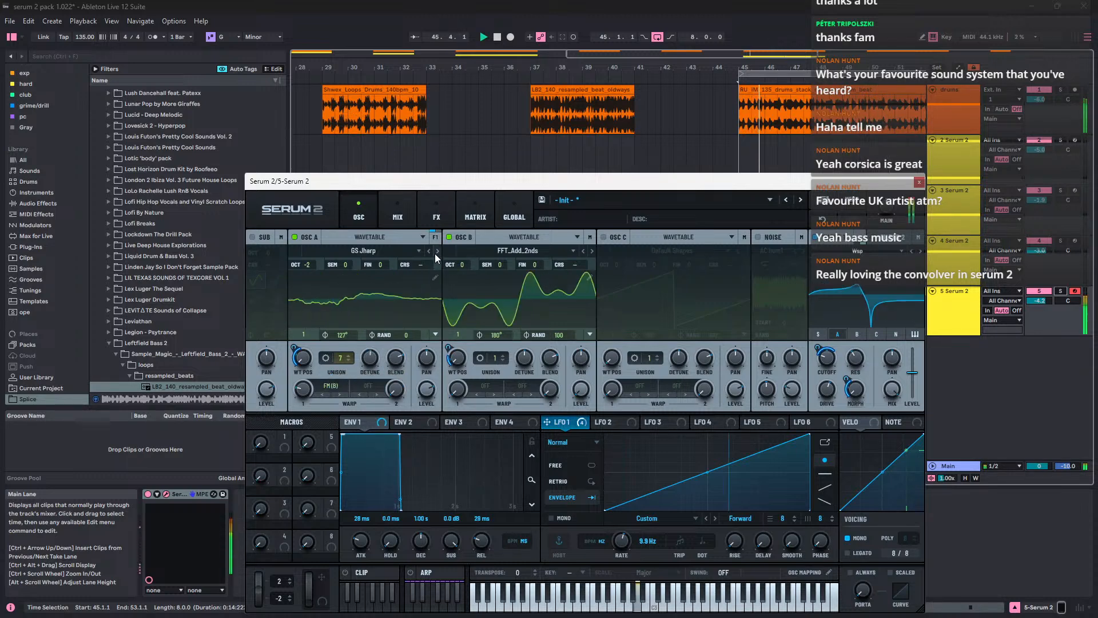
pyautogui.click(437, 251)
pyautogui.click(436, 251)
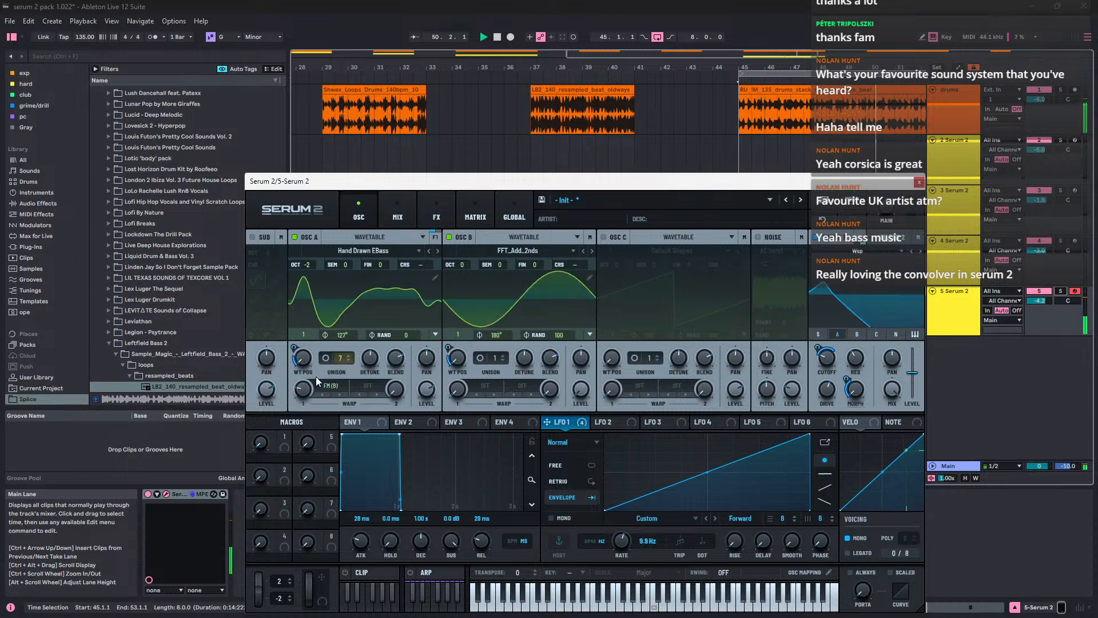
pyautogui.click(438, 248)
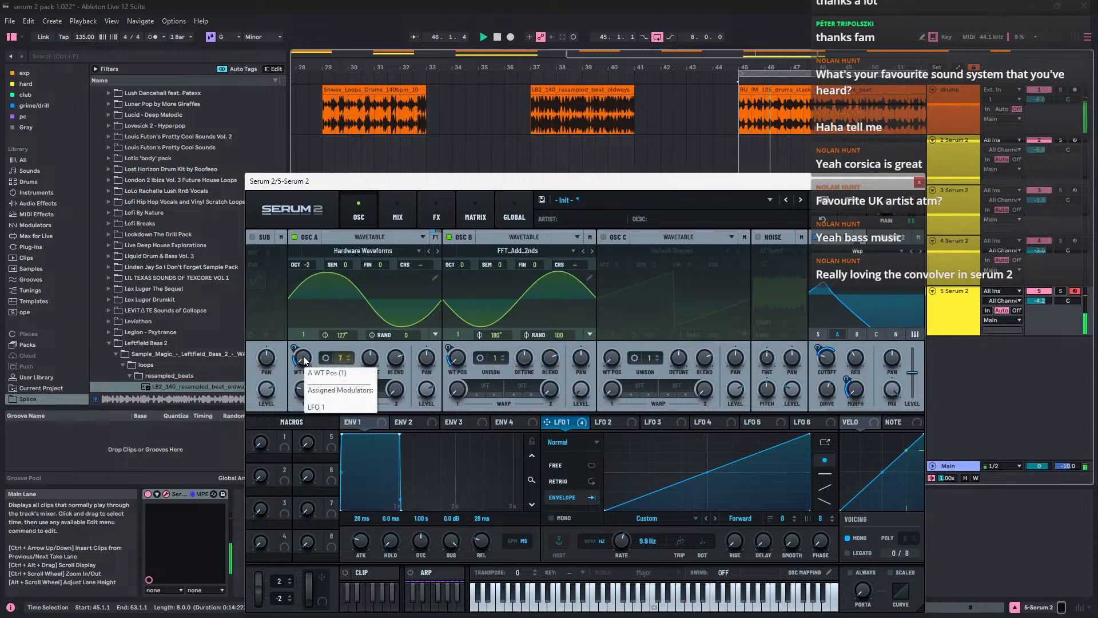
pyautogui.click(438, 252)
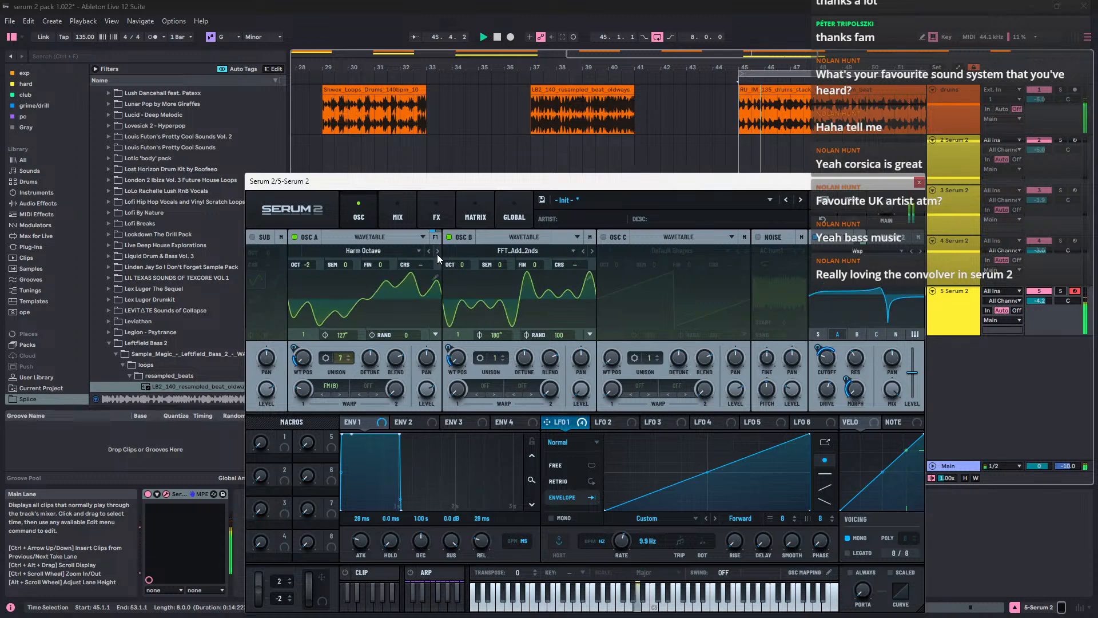
pyautogui.click(438, 253)
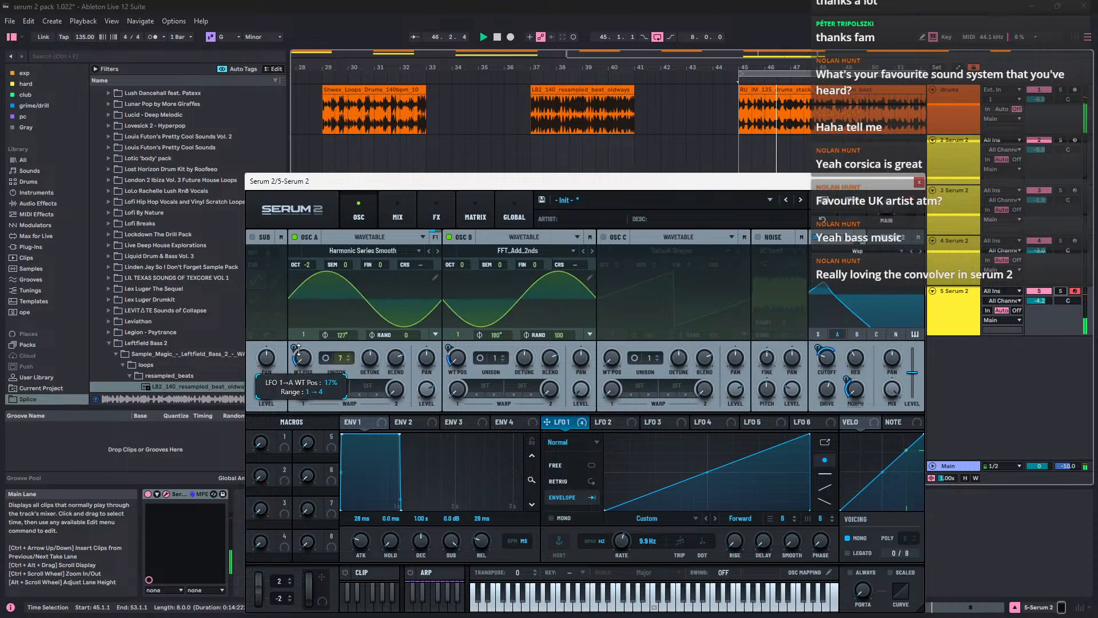
# Step: Reduce LFO 1's modulation of oscillator A's wavetable position and reset oscillator A's phase to 0°
pyautogui.moveTo(306, 360); pyautogui.dragTo(307, 363)
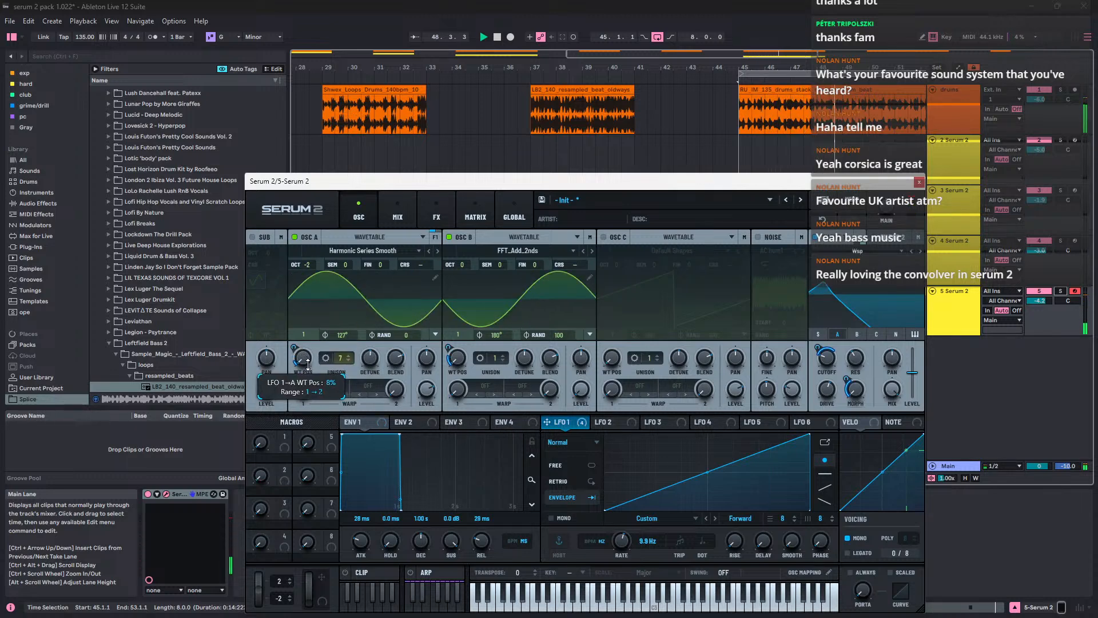
pyautogui.moveTo(309, 365); pyautogui.dragTo(308, 366)
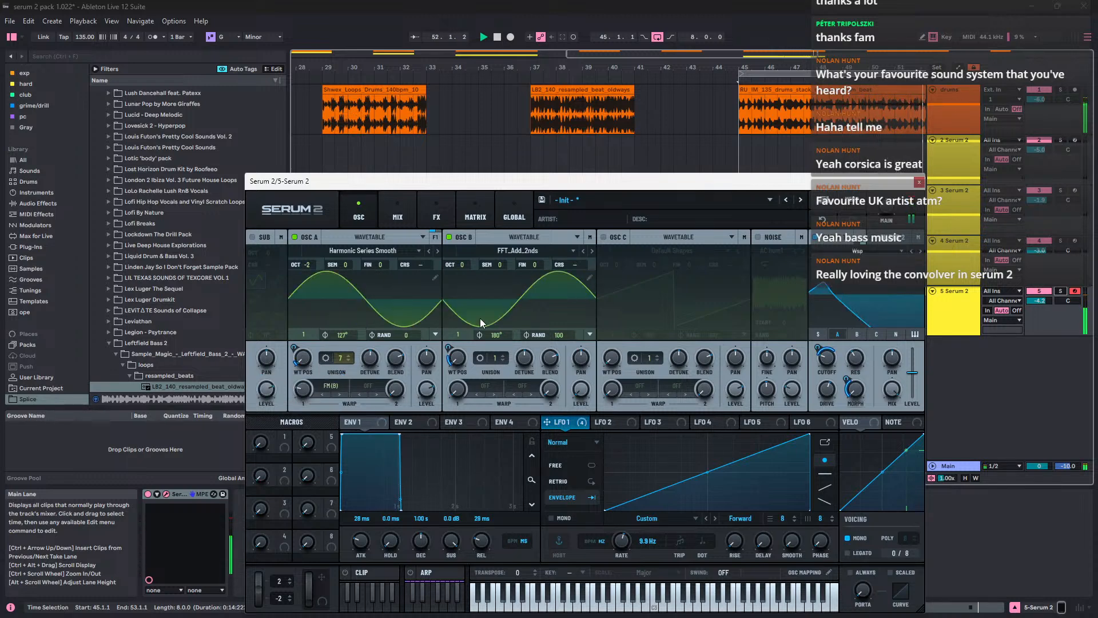
pyautogui.doubleClick(338, 338)
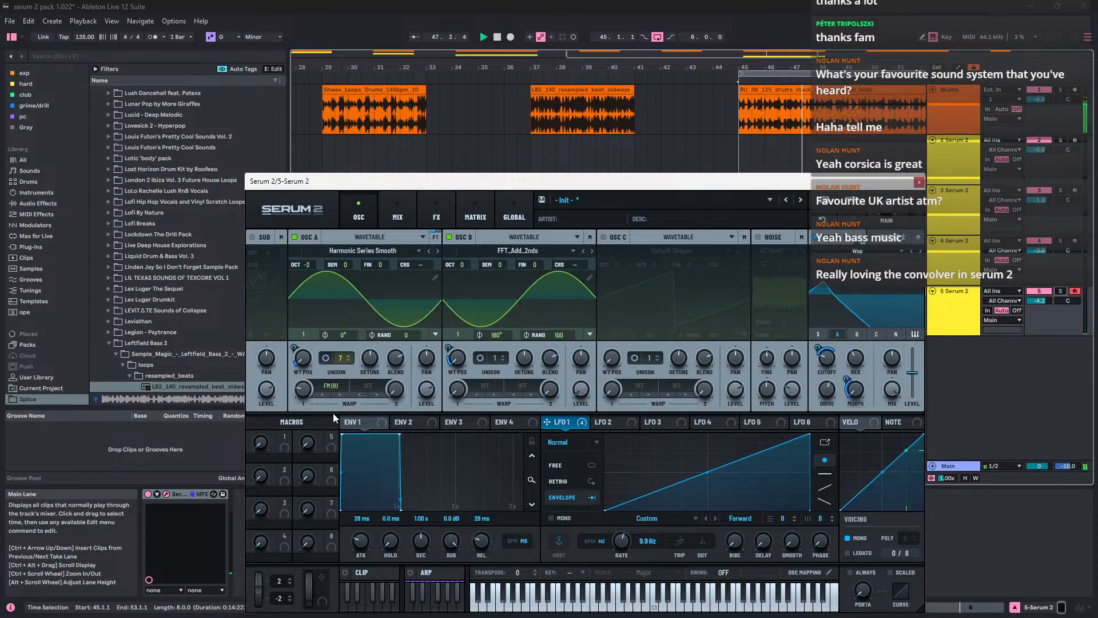
# Step: Try the Mirror warp in oscillator A's second warp slot and replace it with Sync
pyautogui.click(368, 390)
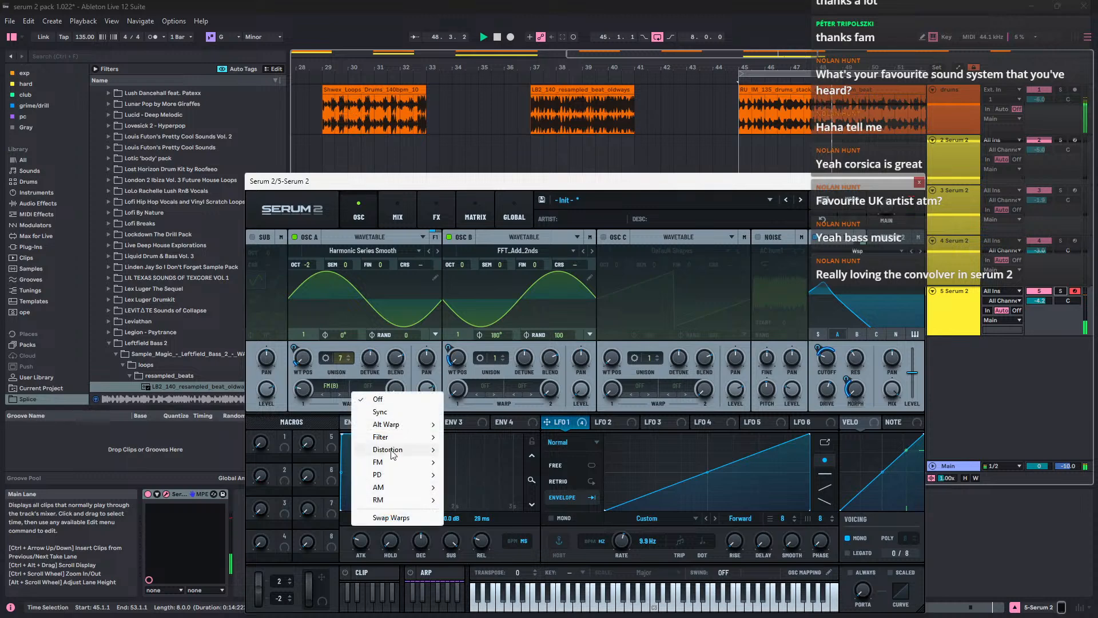
pyautogui.moveTo(400, 423)
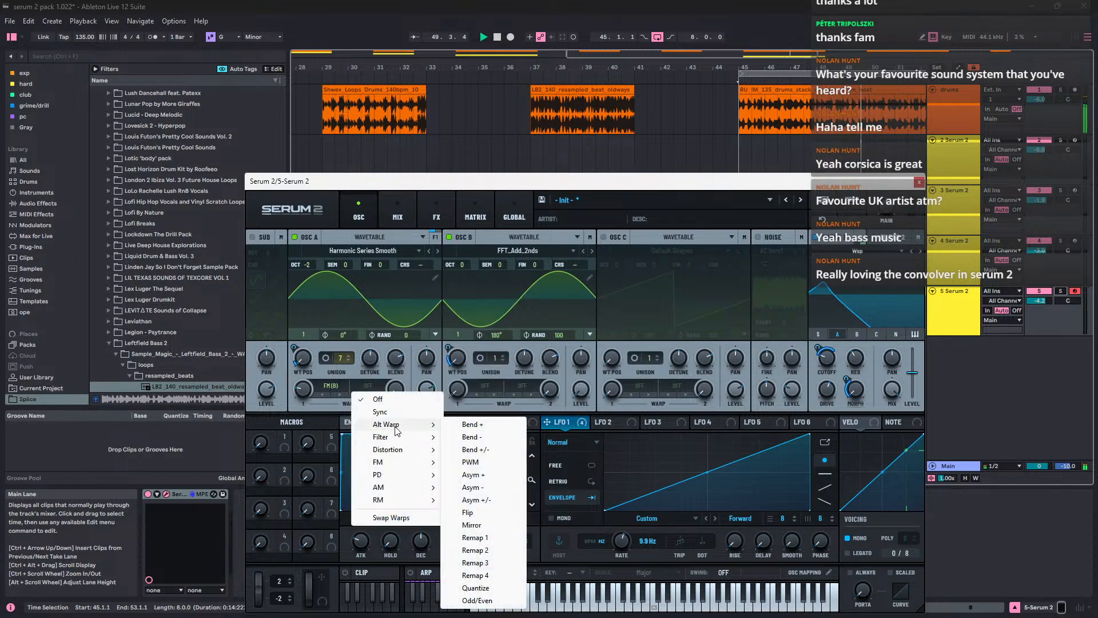
pyautogui.click(472, 524)
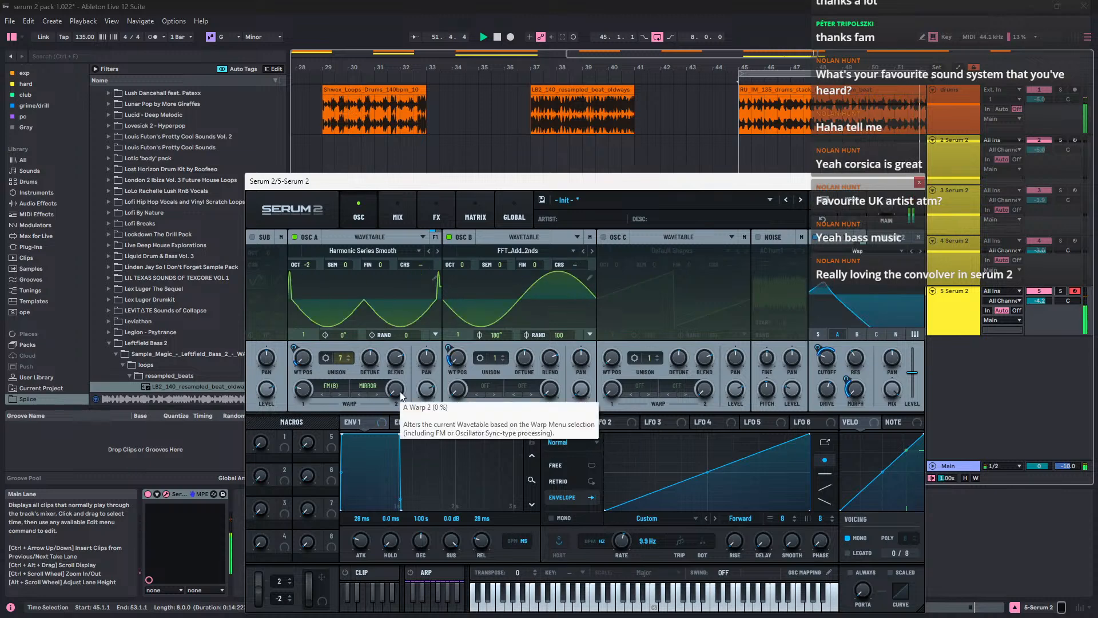
pyautogui.moveTo(399, 391); pyautogui.dragTo(431, 270)
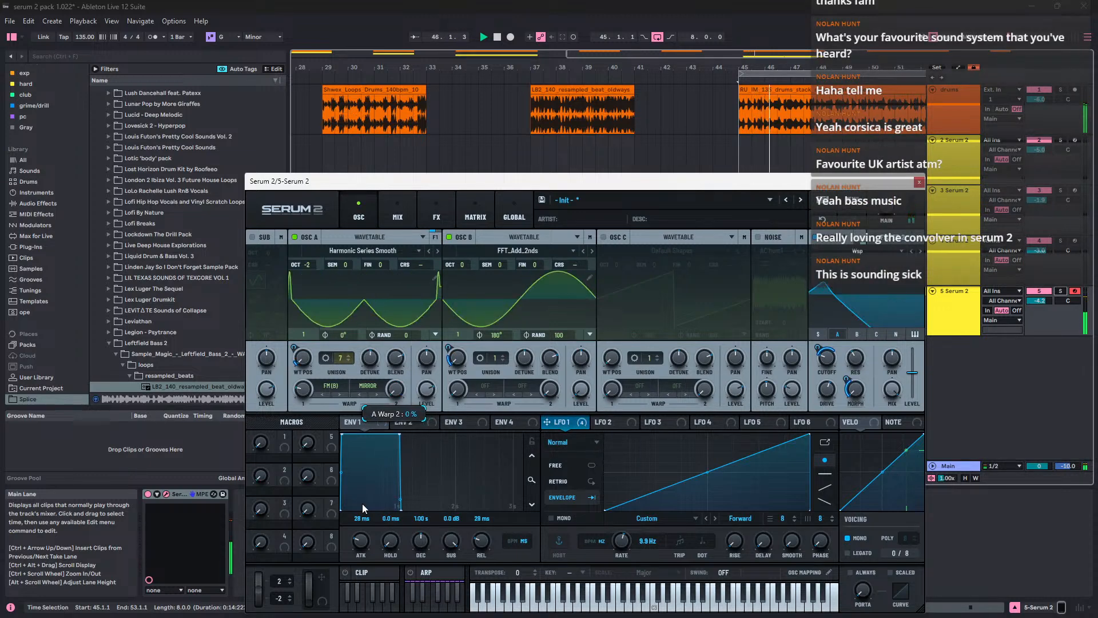
pyautogui.click(366, 387)
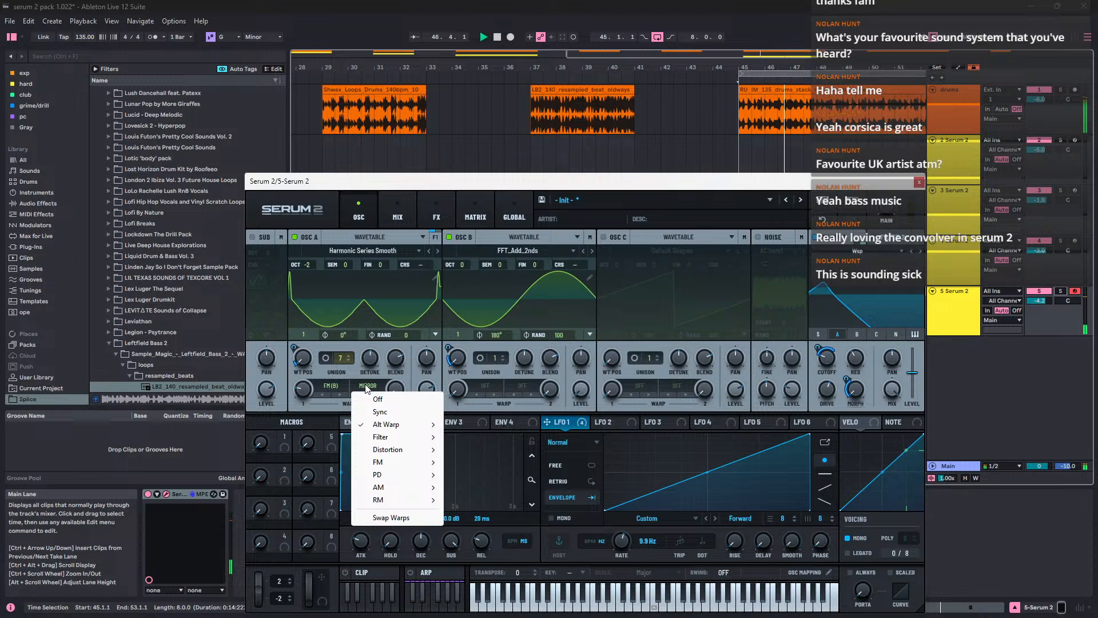
pyautogui.click(380, 412)
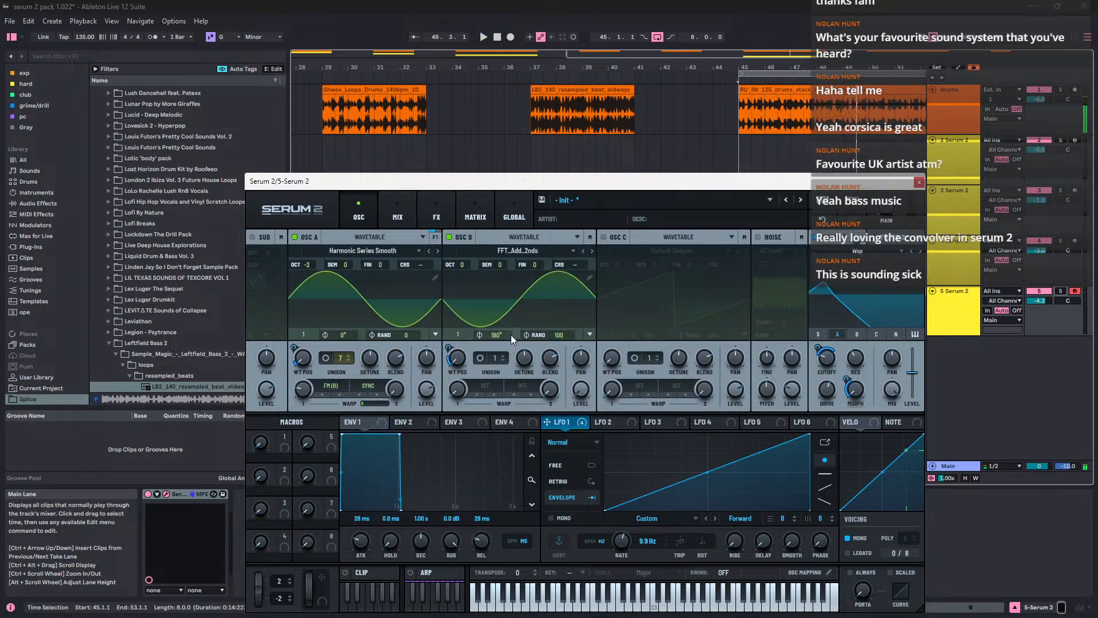
# Step: Set oscillator B's phase to 360° and reduce oscillator A's unison to 1 voice while auditioning with the drums
pyautogui.moveTo(504, 336); pyautogui.dragTo(505, 314)
pyautogui.press('space')
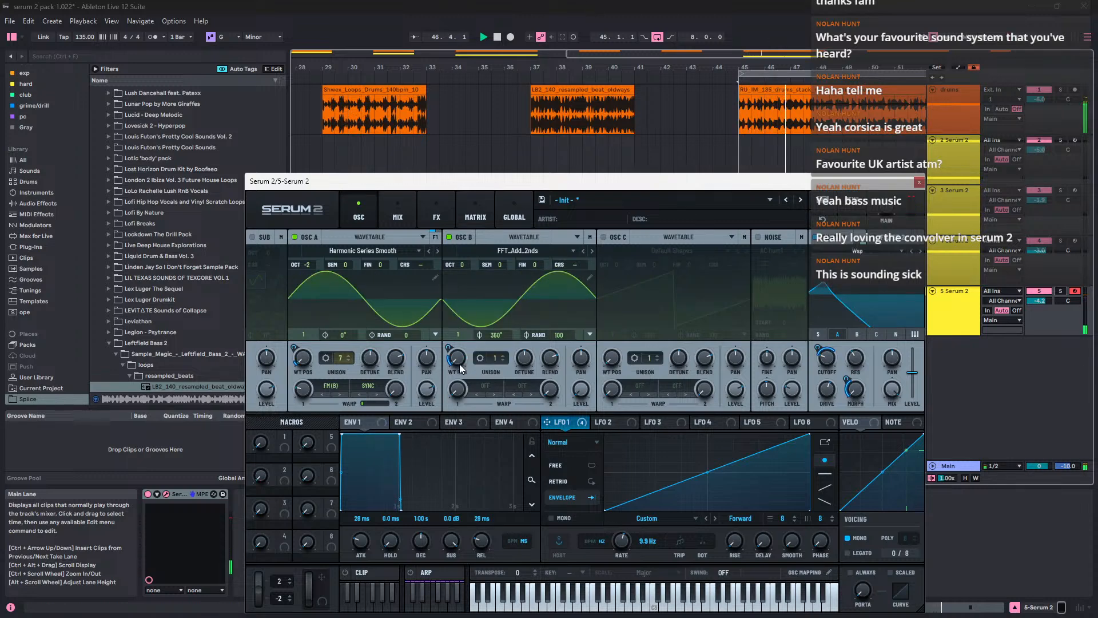
pyautogui.moveTo(355, 369); pyautogui.dragTo(352, 499)
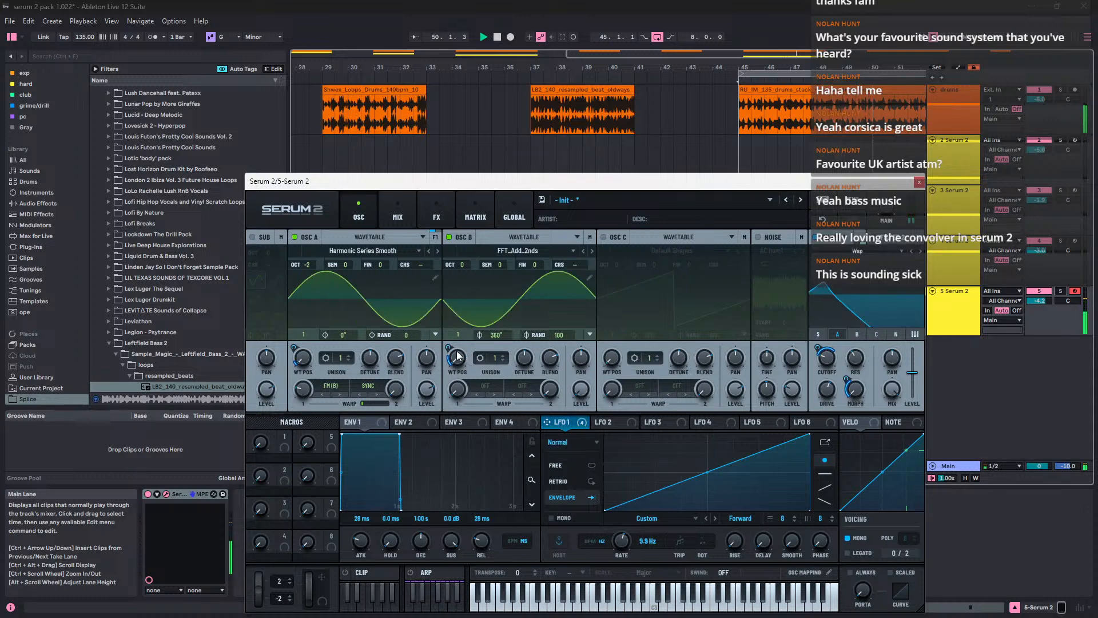
pyautogui.moveTo(451, 348)
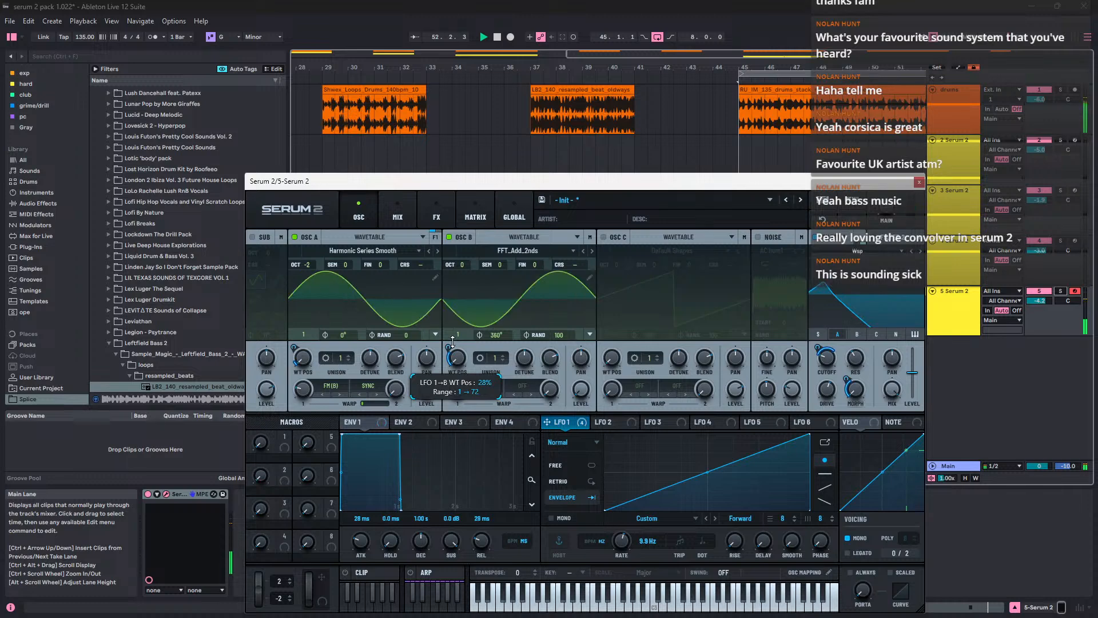
# Step: Add an Equalizer after the distortion on bus 2 and raise its high-shelf gain to 16.2 dB
pyautogui.click(396, 210)
pyautogui.click(427, 207)
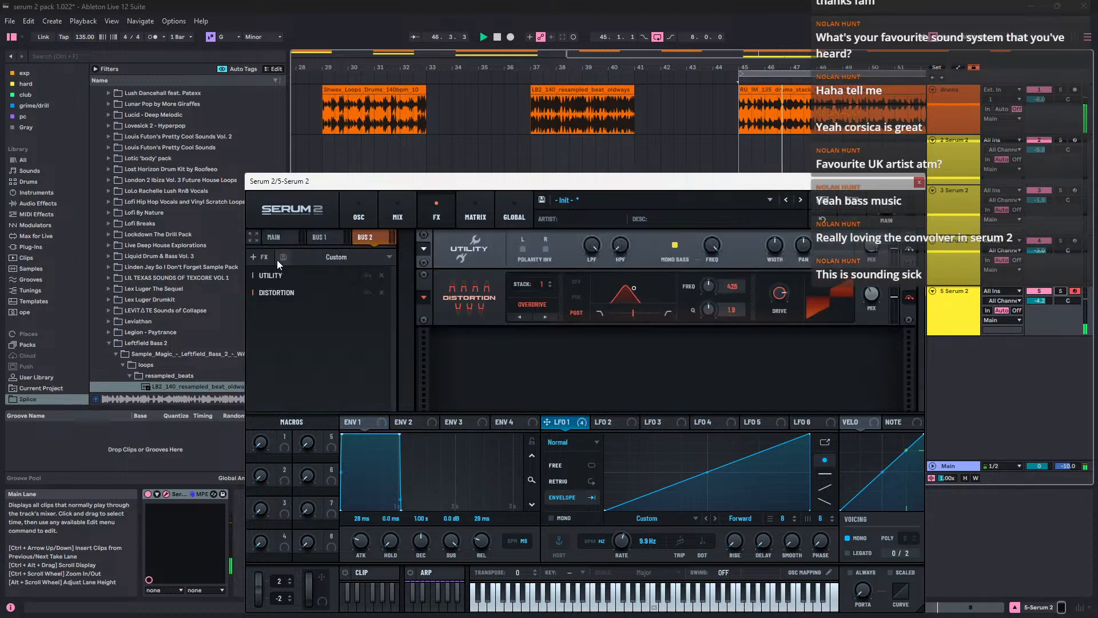
pyautogui.click(262, 257)
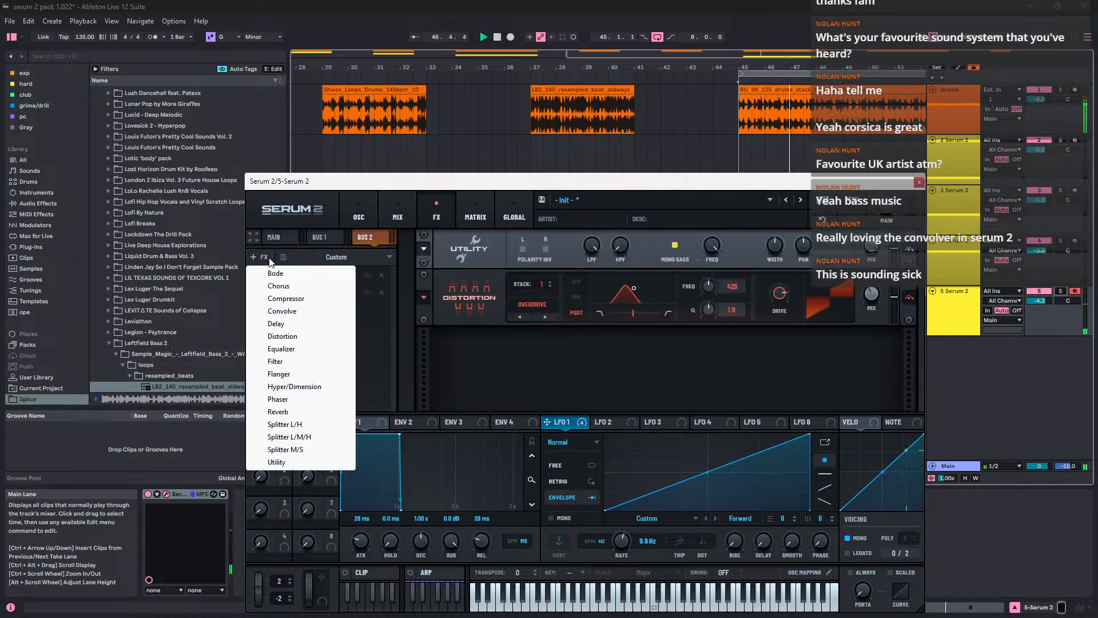
pyautogui.click(294, 349)
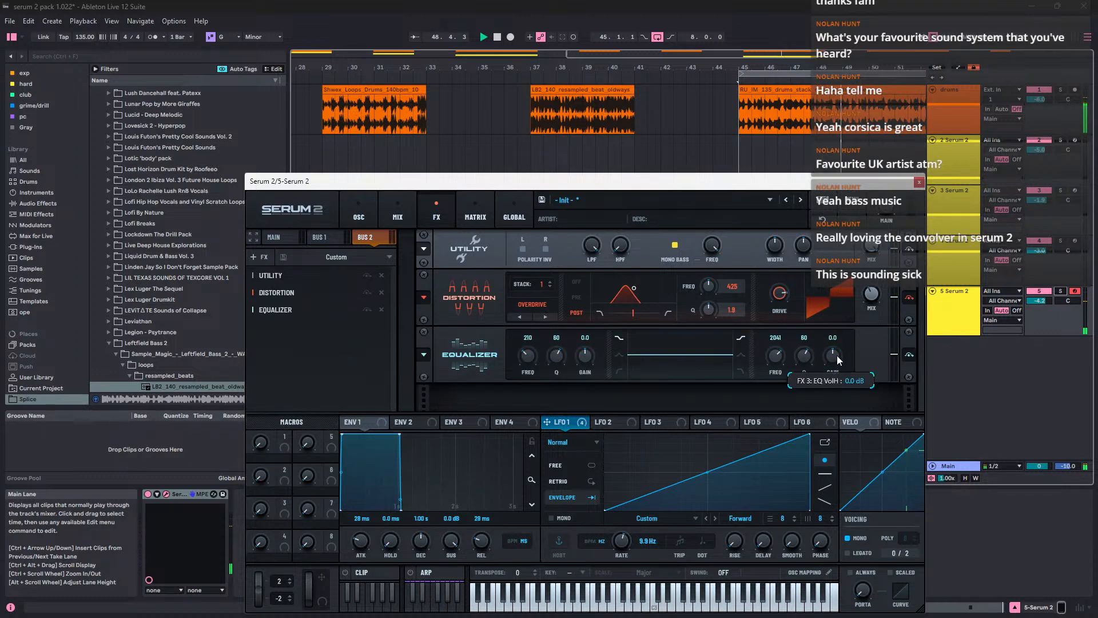
pyautogui.moveTo(836, 355)
pyautogui.mouseDown()
pyautogui.moveTo(844, 331)
pyautogui.moveTo(839, 349)
pyautogui.mouseUp()
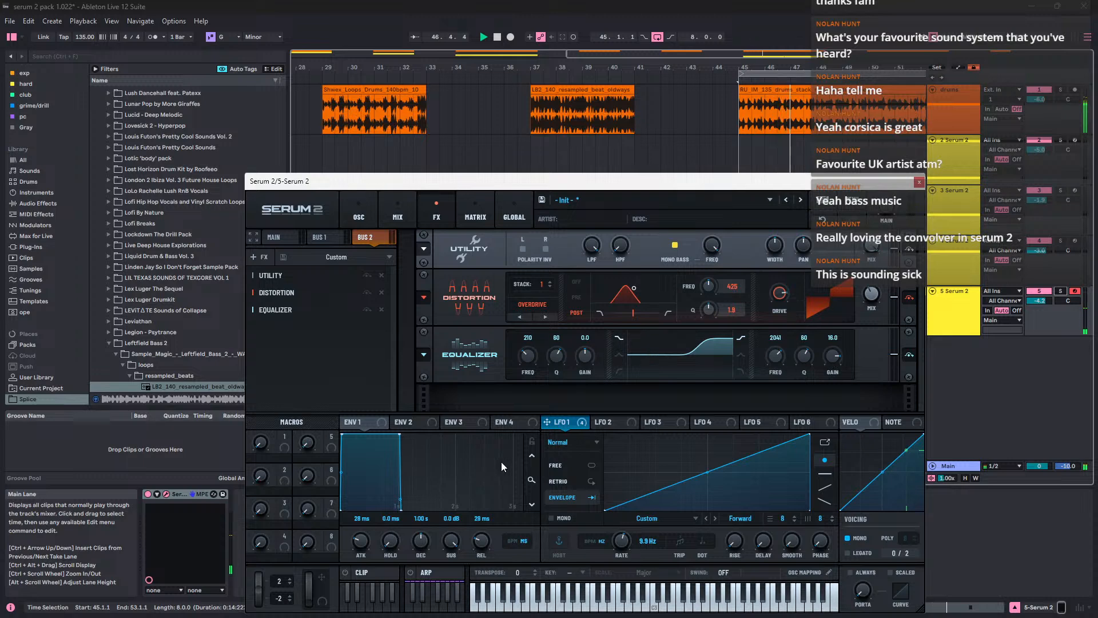
pyautogui.moveTo(839, 356); pyautogui.dragTo(839, 354)
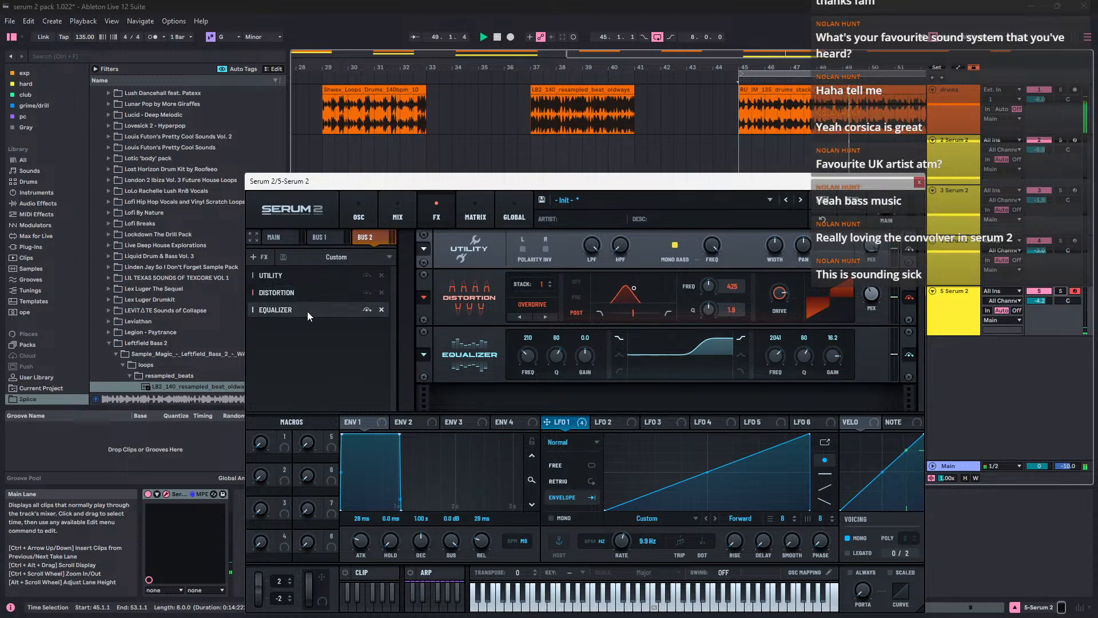
pyautogui.click(271, 260)
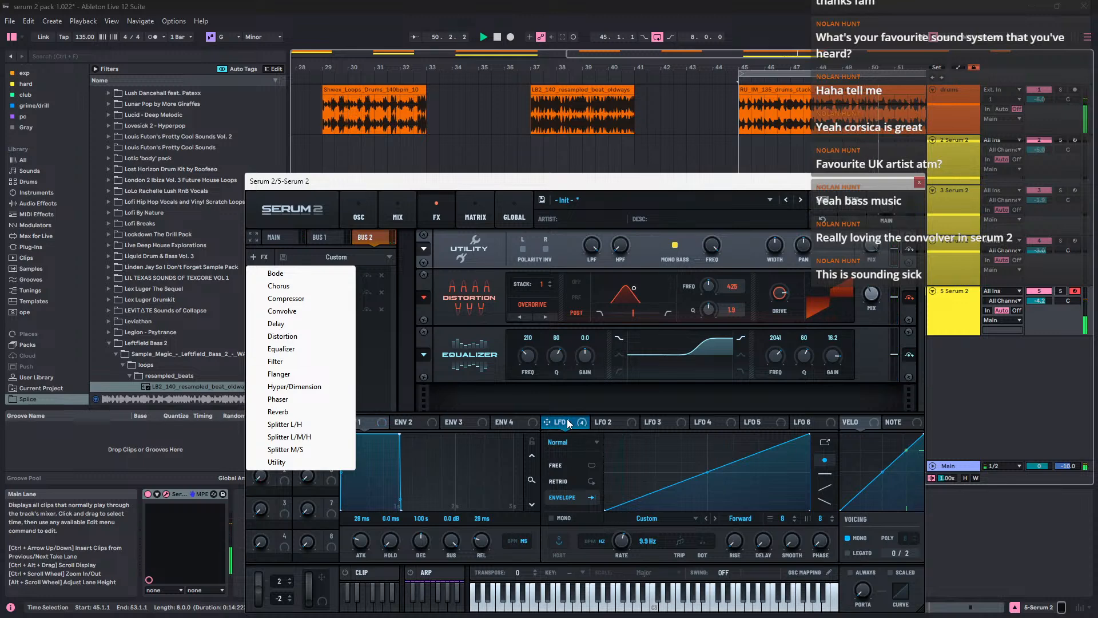
pyautogui.click(594, 402)
# Step: Set oscillator B's phase randomization to 0 and its phase to 0°, auditioning against the drums
pyautogui.click(367, 215)
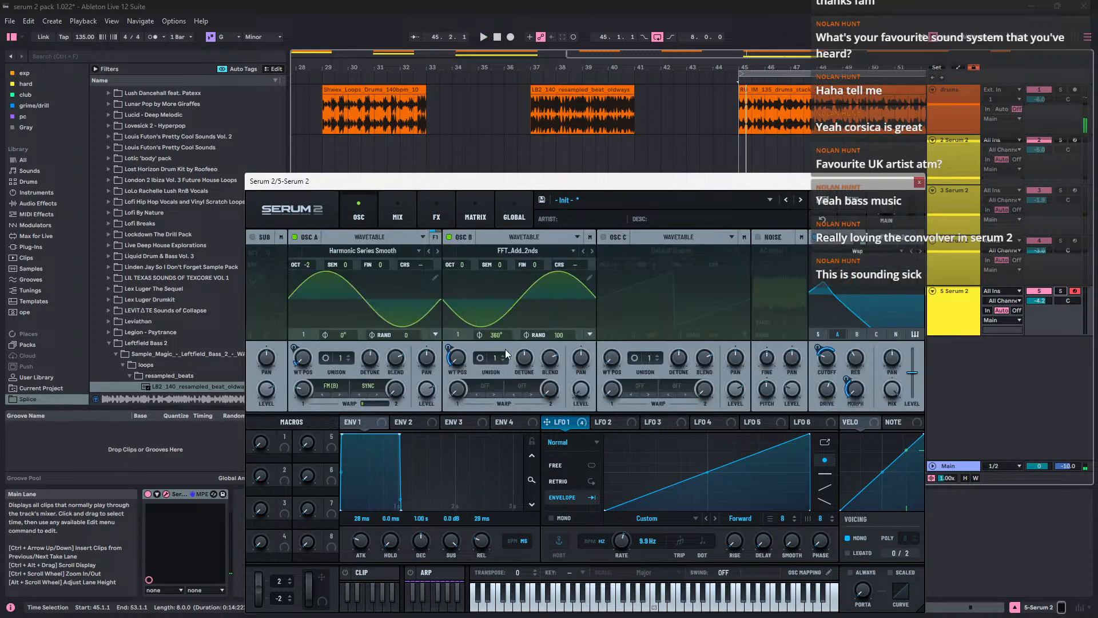
pyautogui.moveTo(551, 336); pyautogui.dragTo(551, 554)
pyautogui.press('space')
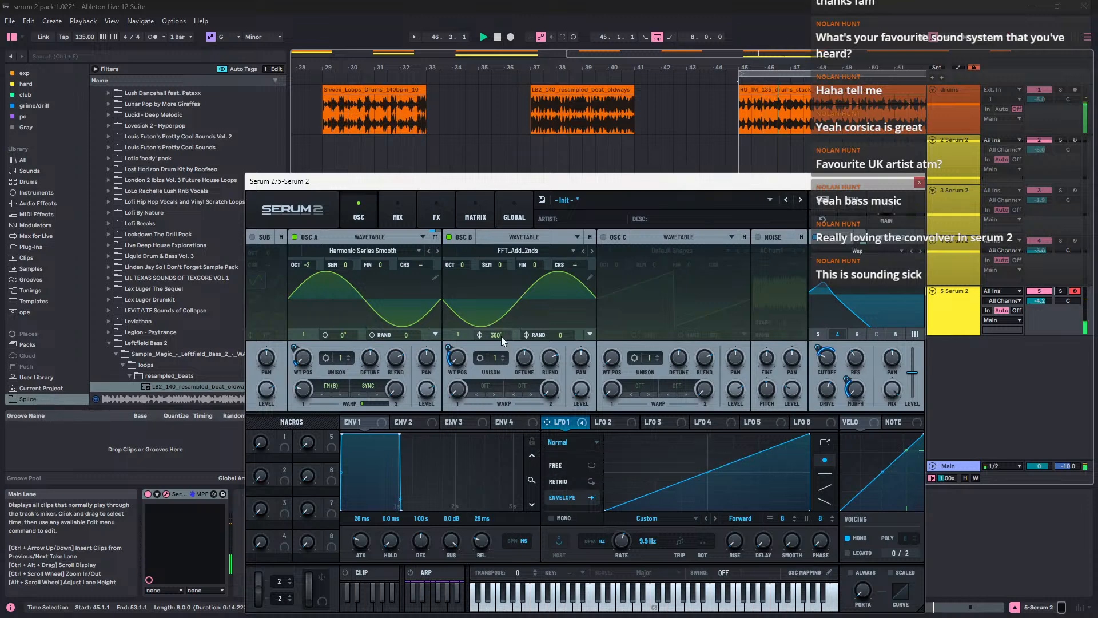
pyautogui.moveTo(501, 336); pyautogui.dragTo(507, 608)
pyautogui.press('space')
pyautogui.click(469, 388)
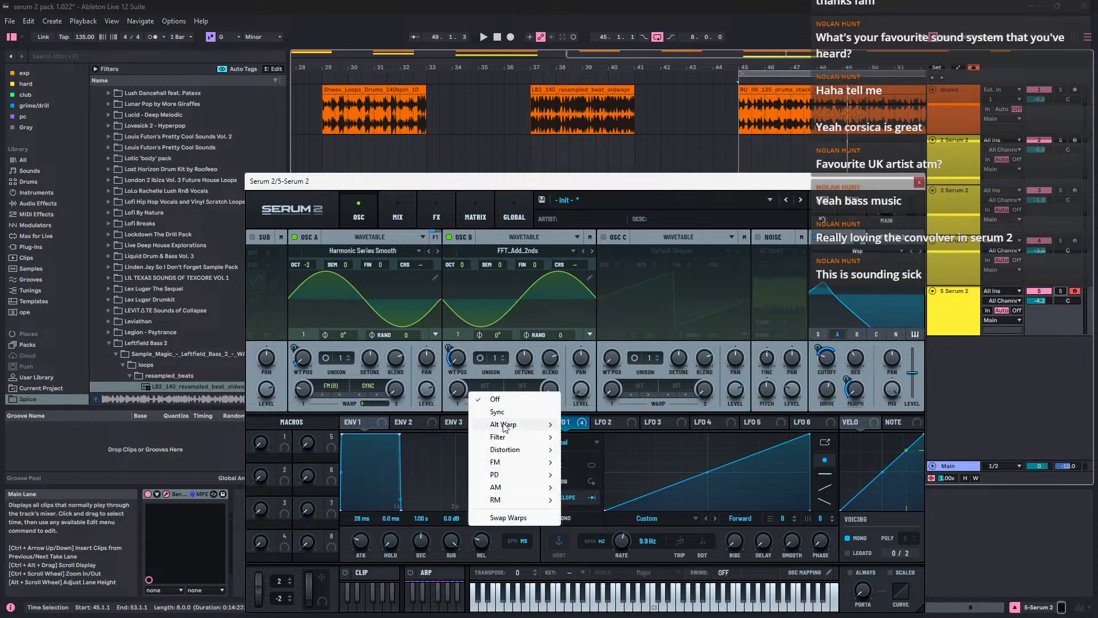
pyautogui.moveTo(506, 429)
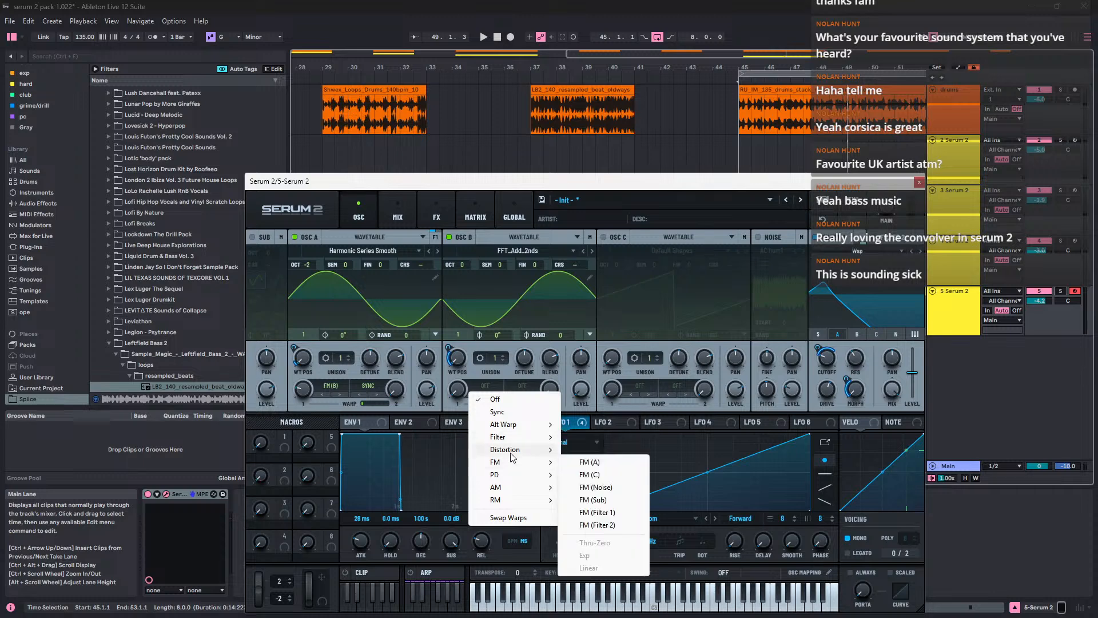
pyautogui.click(518, 518)
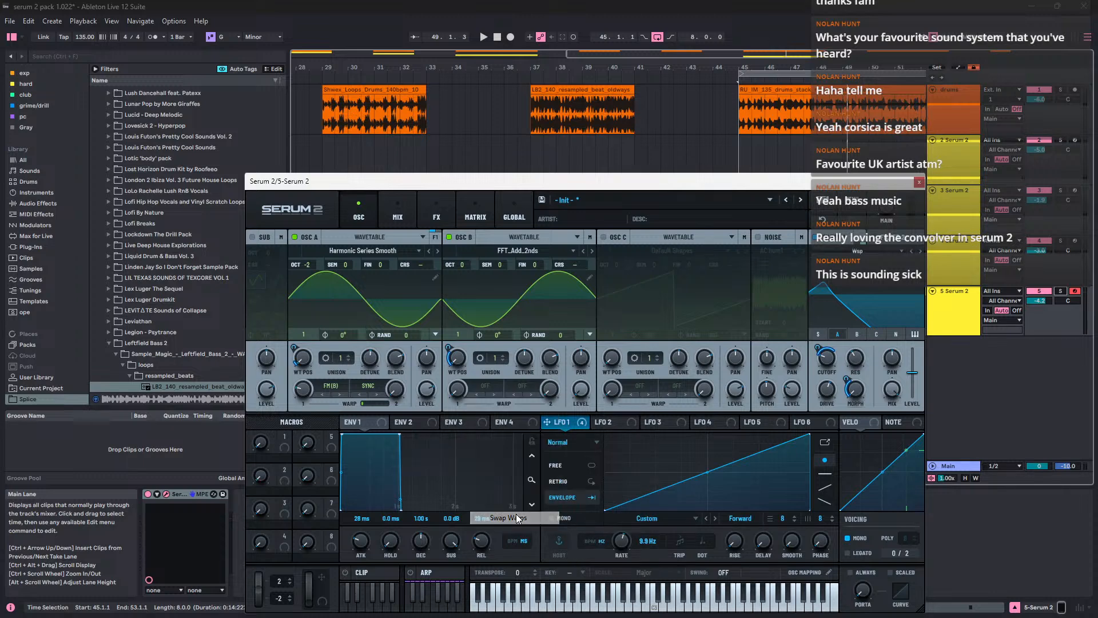
pyautogui.rightClick(485, 388)
pyautogui.click(485, 389)
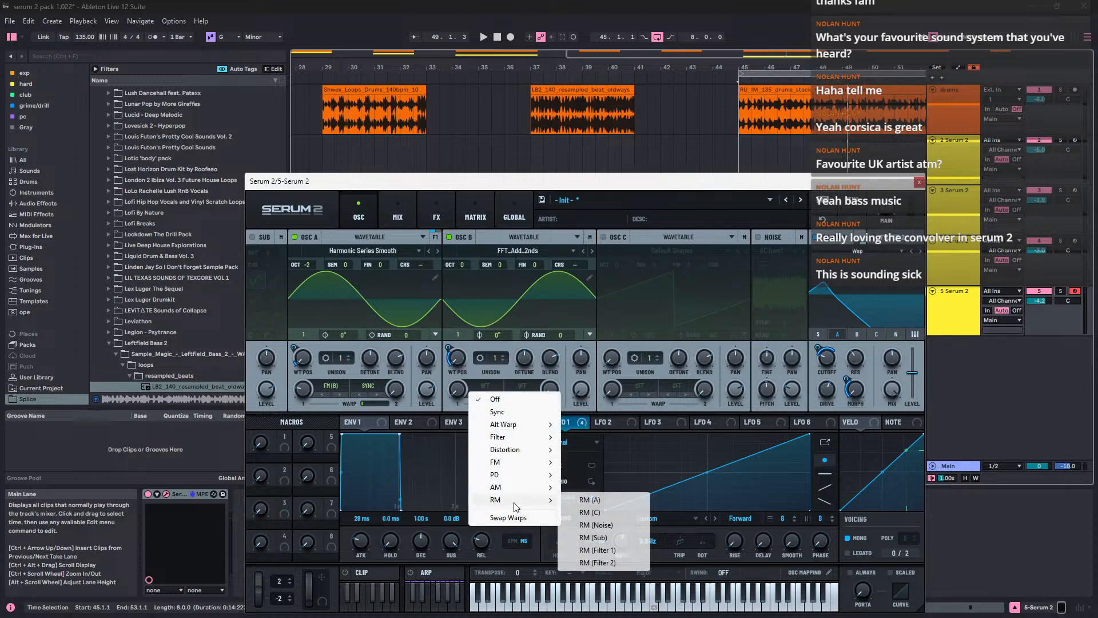
# Step: Turn off oscillator A's second warp and set envelope 1's release to 37 ms while auditioning with the drums
pyautogui.click(380, 388)
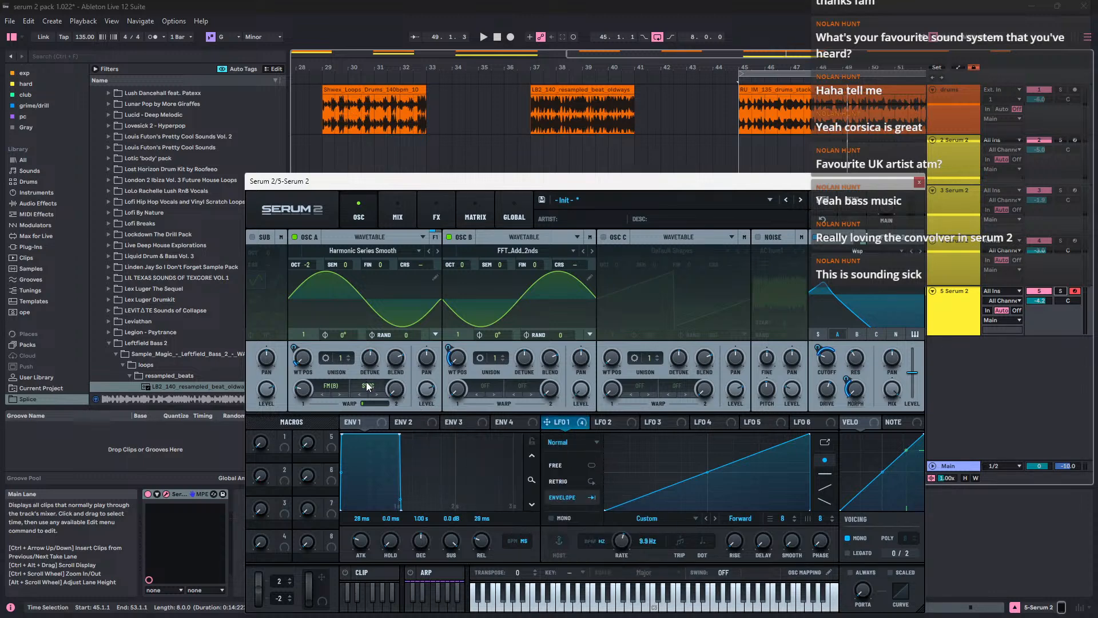
pyautogui.click(369, 387)
pyautogui.click(374, 399)
pyautogui.press('space')
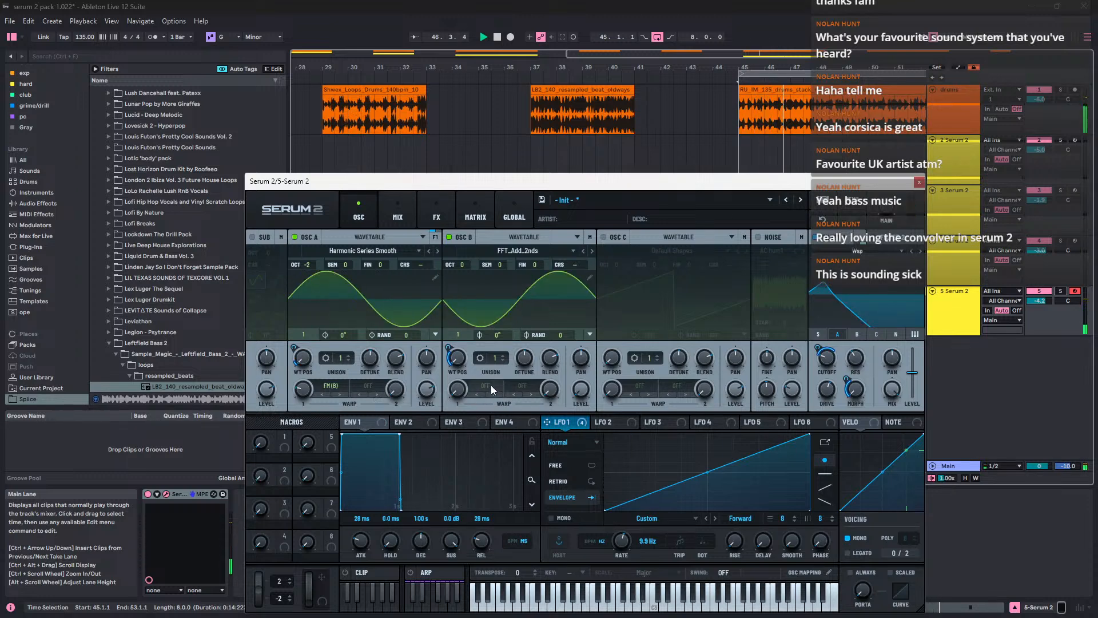
pyautogui.moveTo(479, 543); pyautogui.dragTo(482, 542)
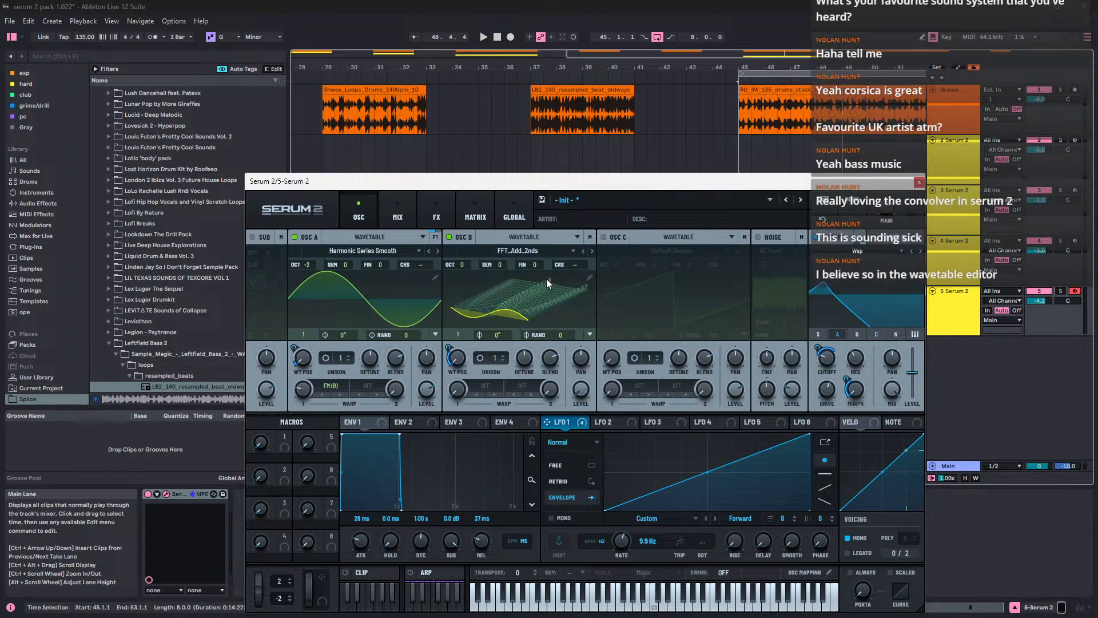
# Step: Examine oscillator B's FFT_Add_2nds wavetable in the 3D view and in the wavetable editor
pyautogui.click(519, 251)
pyautogui.click(564, 293)
pyautogui.click(550, 290)
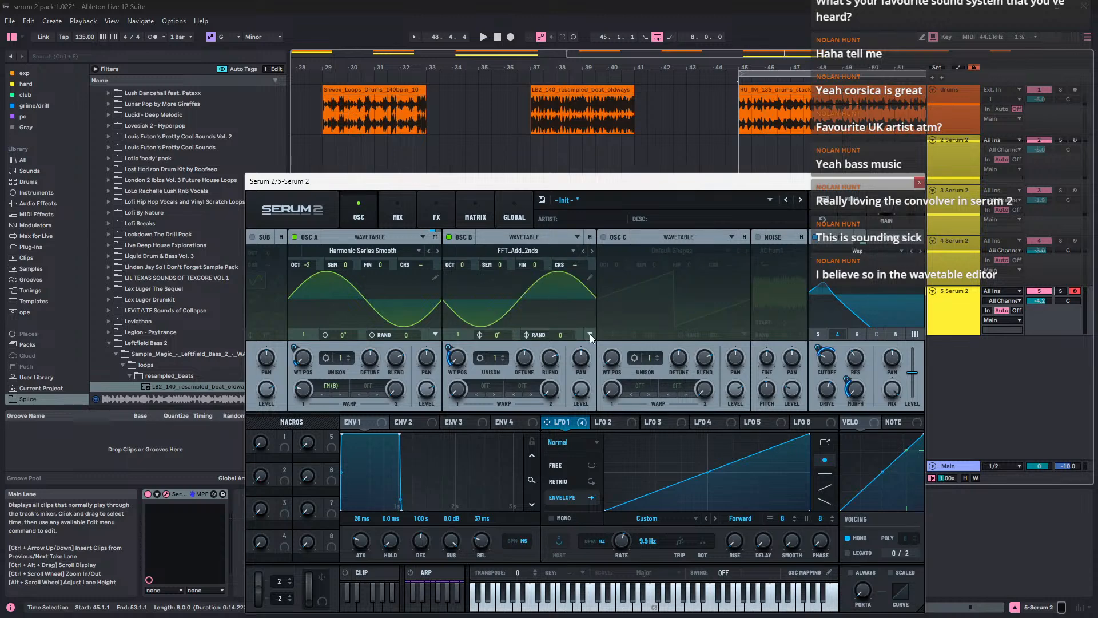
pyautogui.click(589, 334)
pyautogui.click(607, 357)
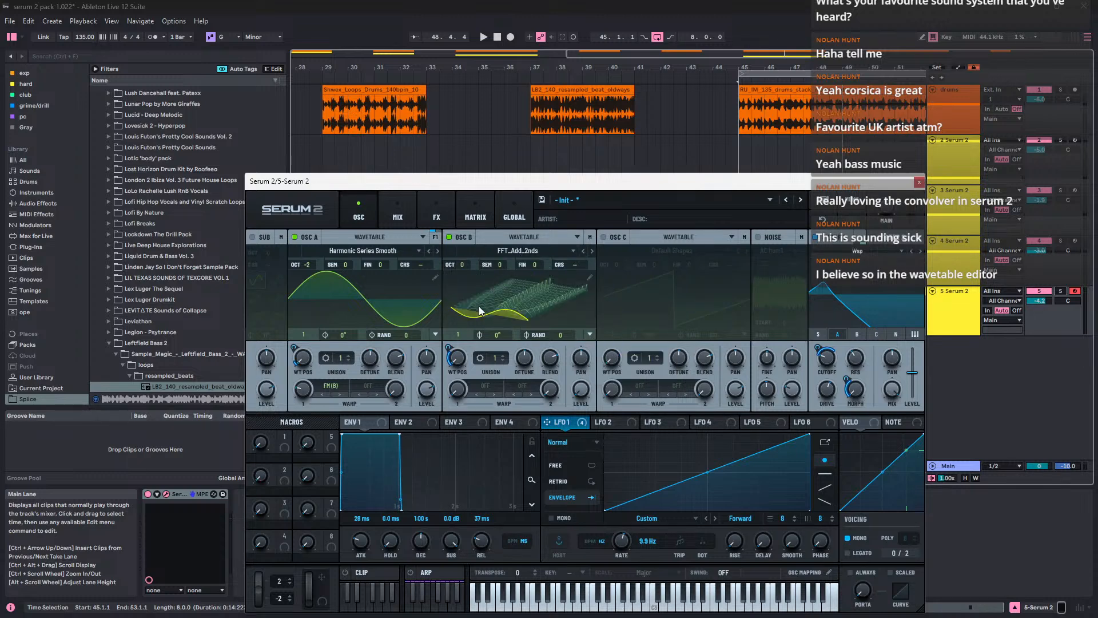
pyautogui.click(466, 317)
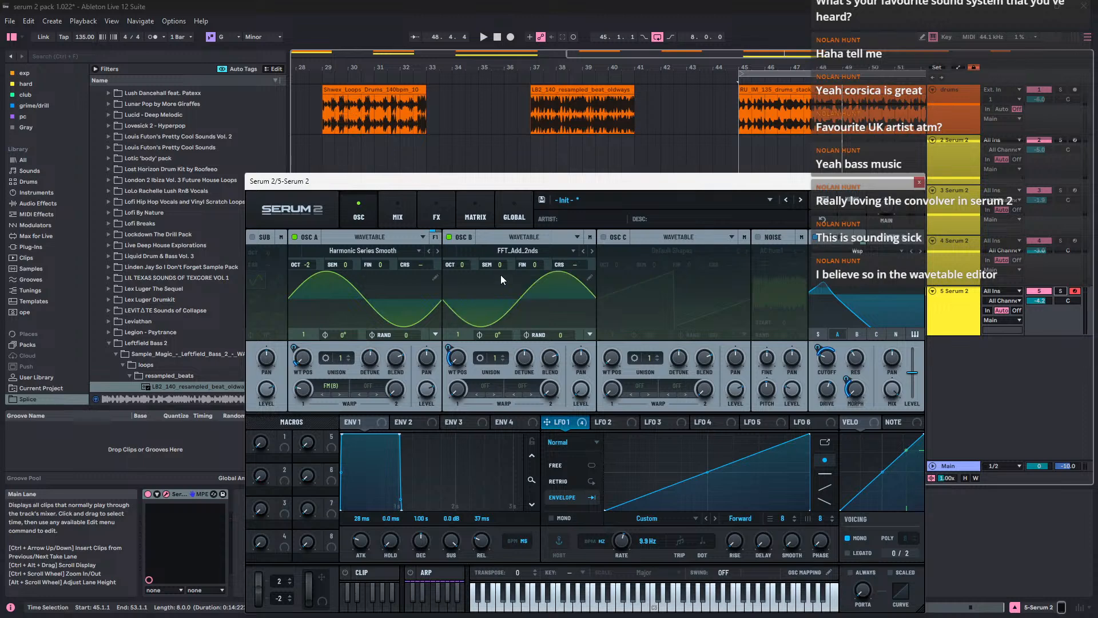
pyautogui.click(553, 250)
pyautogui.click(586, 290)
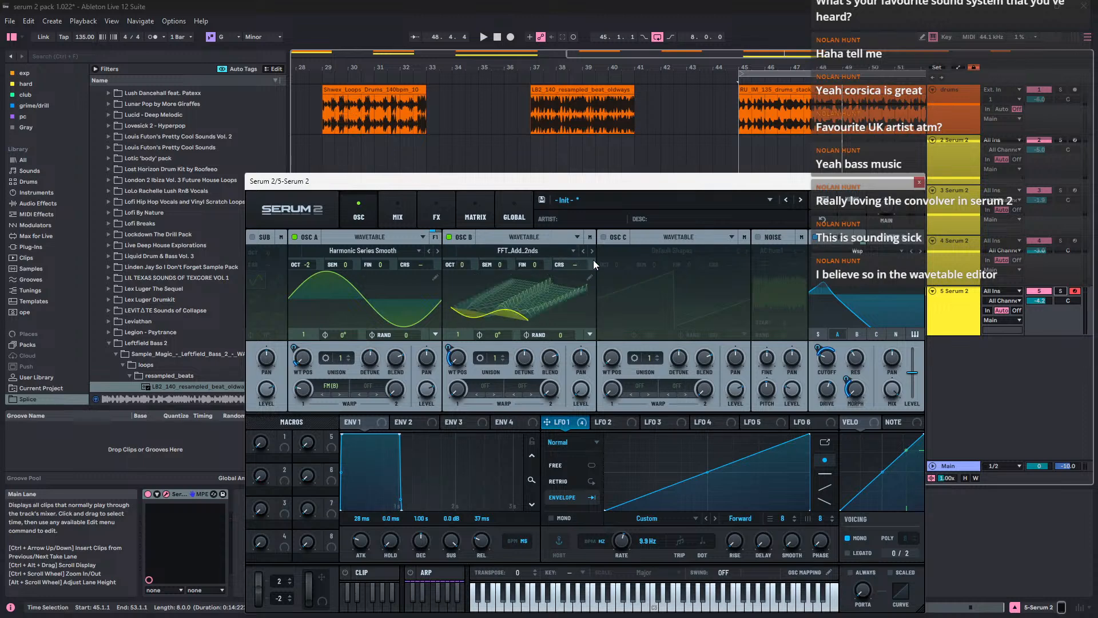
pyautogui.click(589, 278)
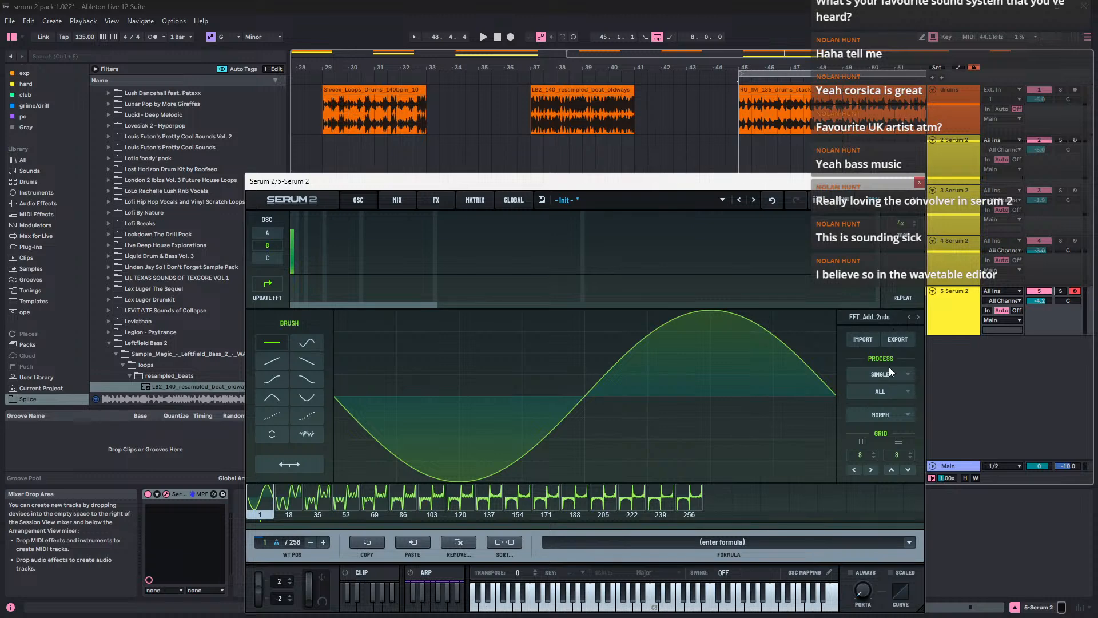
pyautogui.click(816, 201)
pyautogui.click(818, 200)
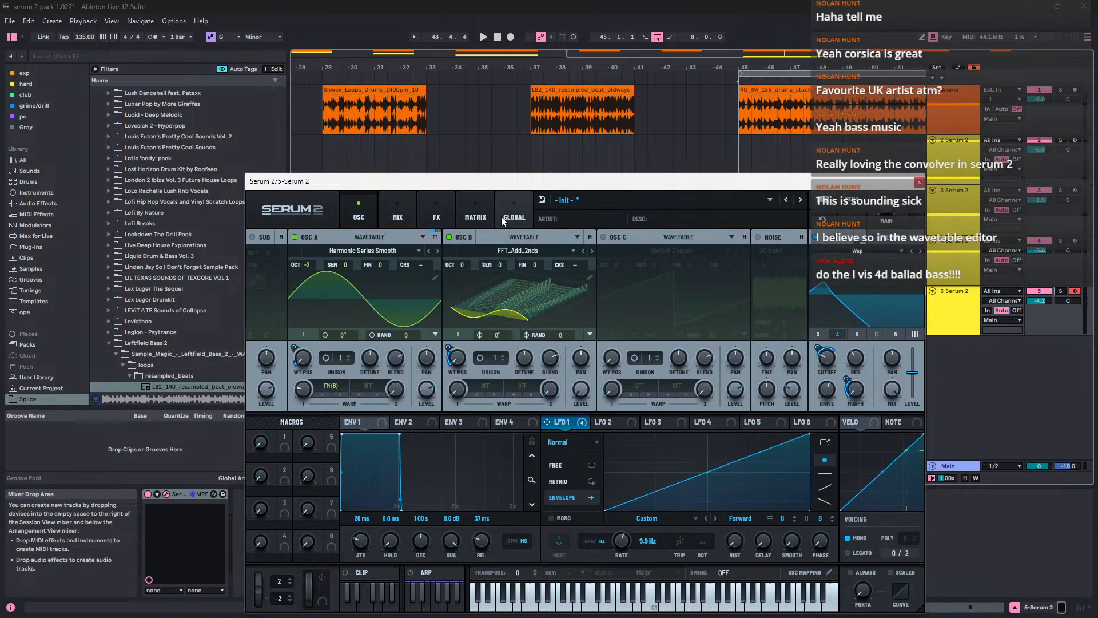
# Step: Set oscillator B's phase to 180° while auditioning with the drums
pyautogui.press('space')
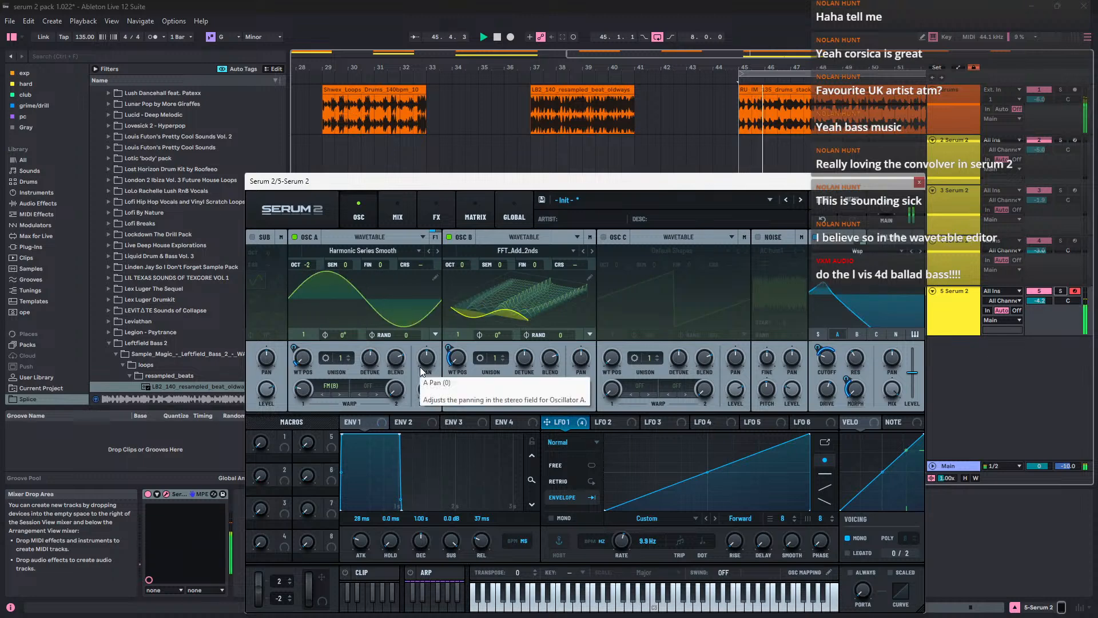
pyautogui.click(500, 301)
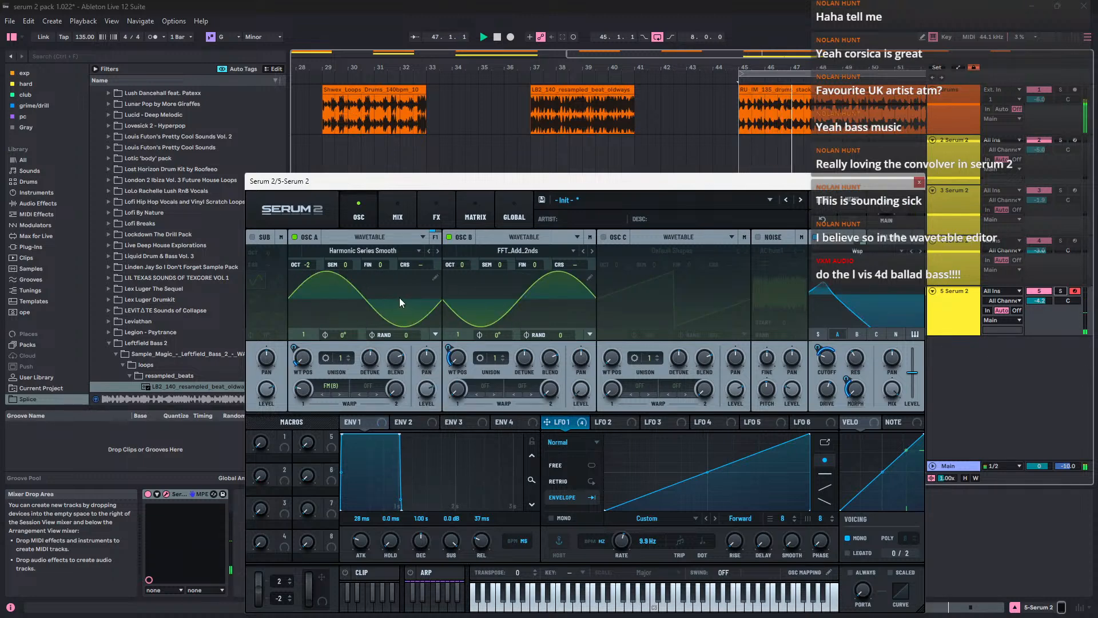
pyautogui.doubleClick(489, 335)
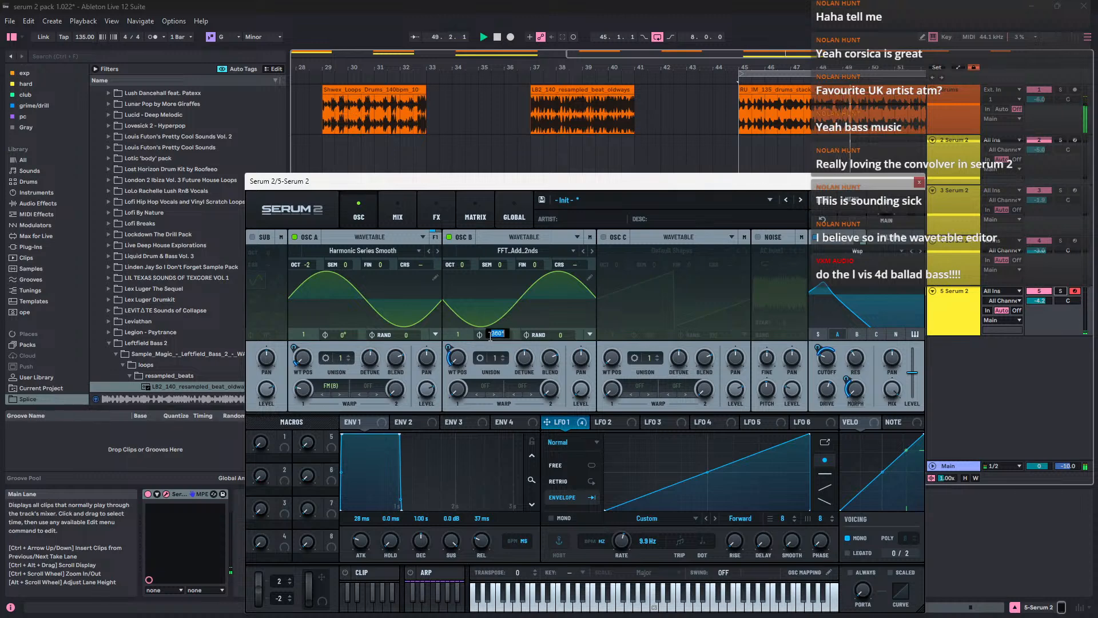
pyautogui.write('180')
pyautogui.press('Return')
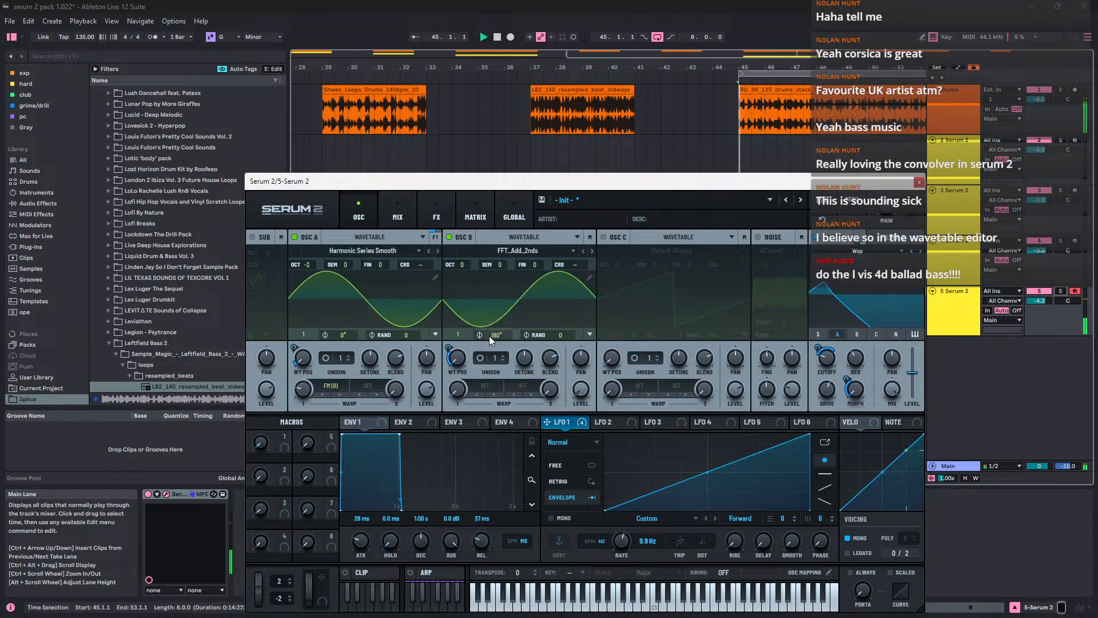
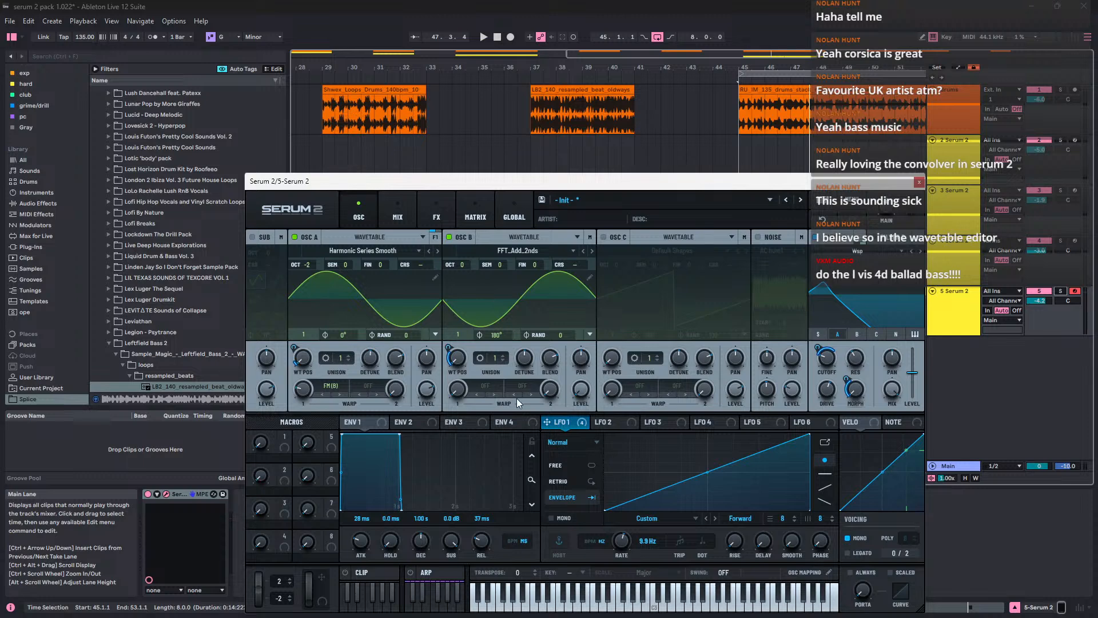
# Step: Try 7 unison voices on oscillator B against the drums and return it to 1 voice
pyautogui.click(499, 357)
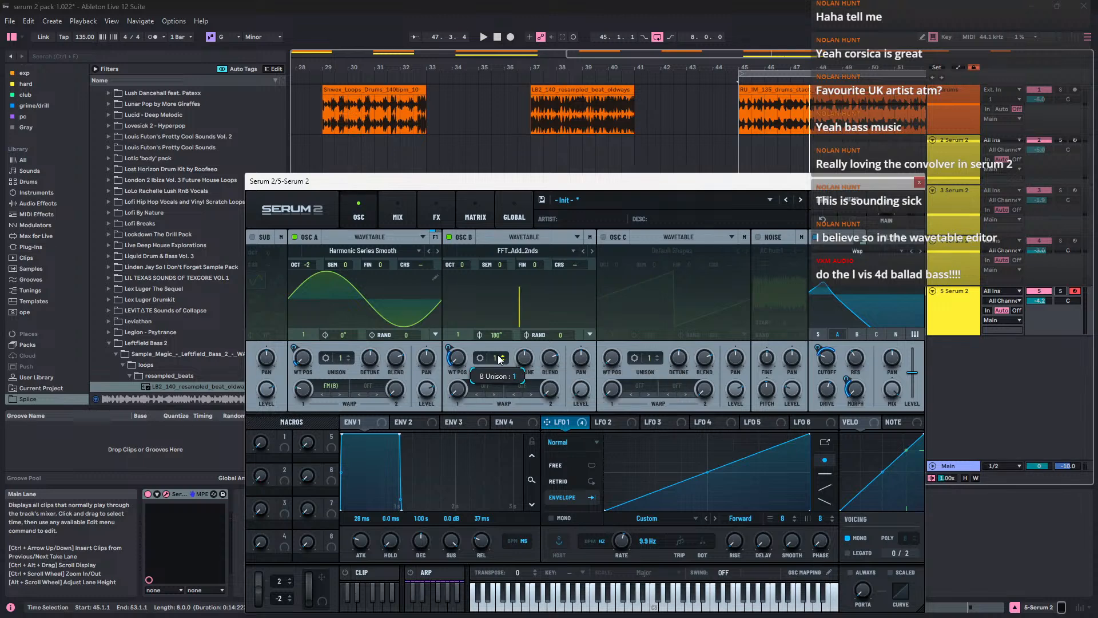
pyautogui.moveTo(497, 354); pyautogui.dragTo(515, 324)
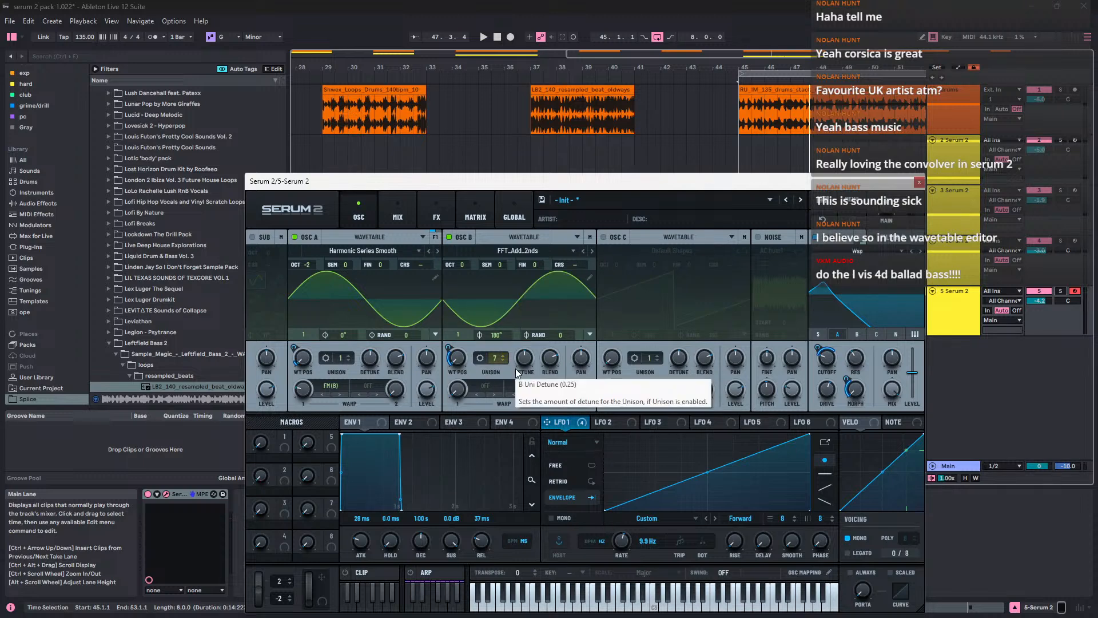
pyautogui.press('space')
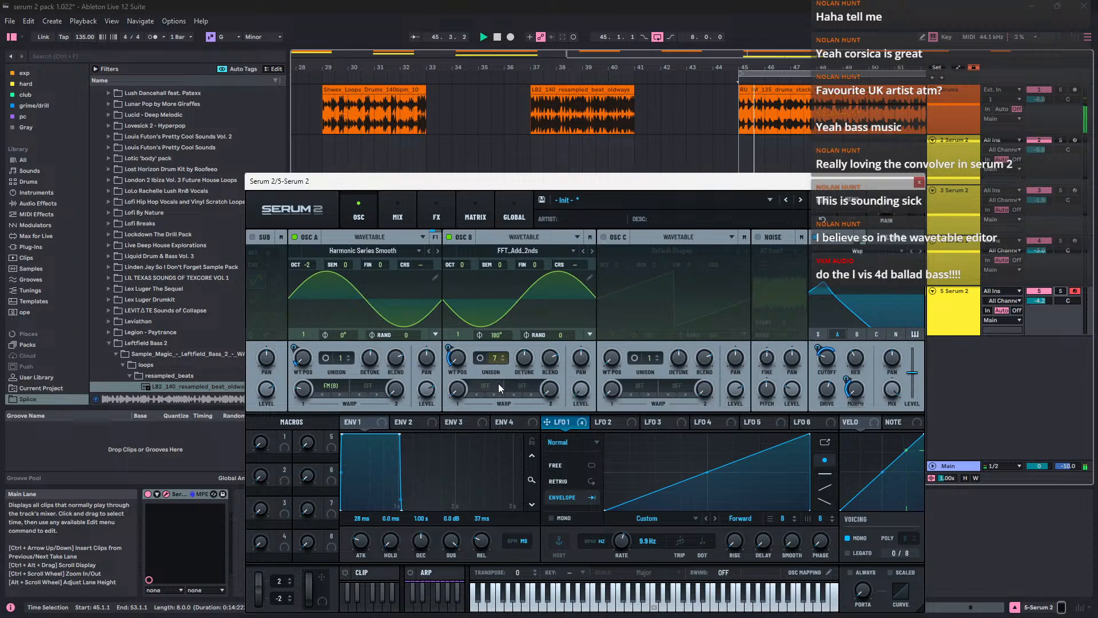
pyautogui.moveTo(494, 360); pyautogui.dragTo(516, 521)
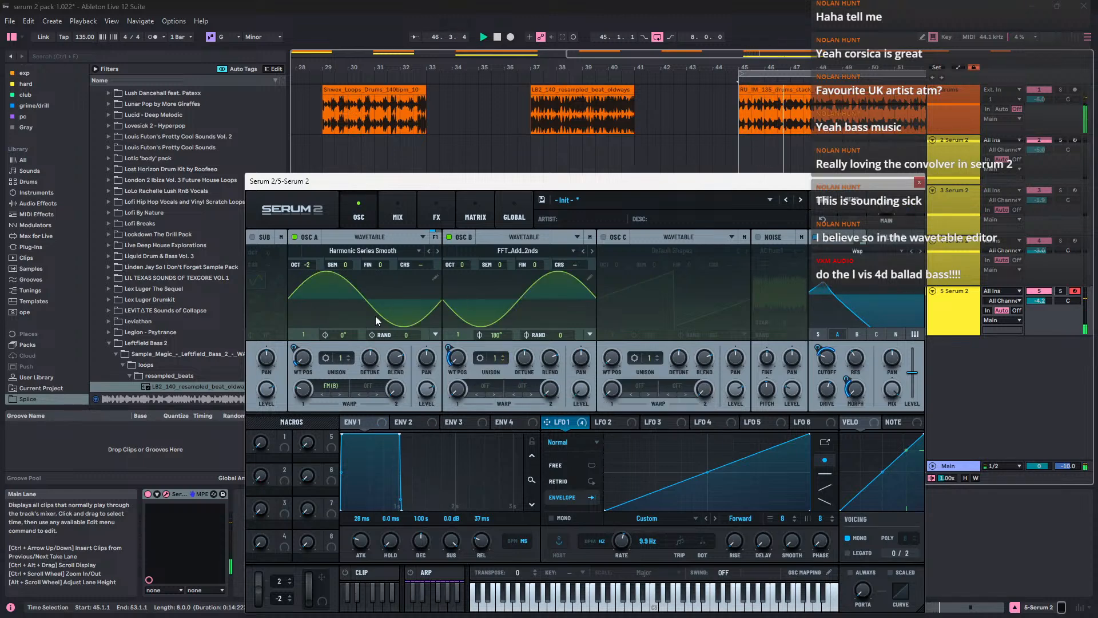
# Step: Enable the sub oscillator and lower its octave to -2
pyautogui.click(399, 213)
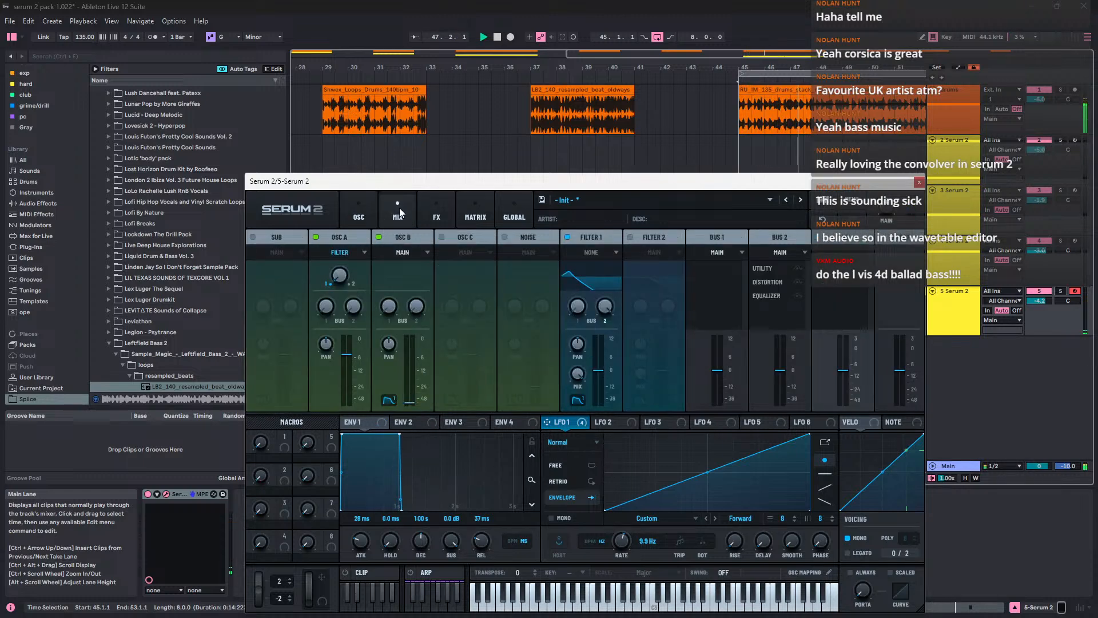
pyautogui.click(366, 207)
pyautogui.click(251, 236)
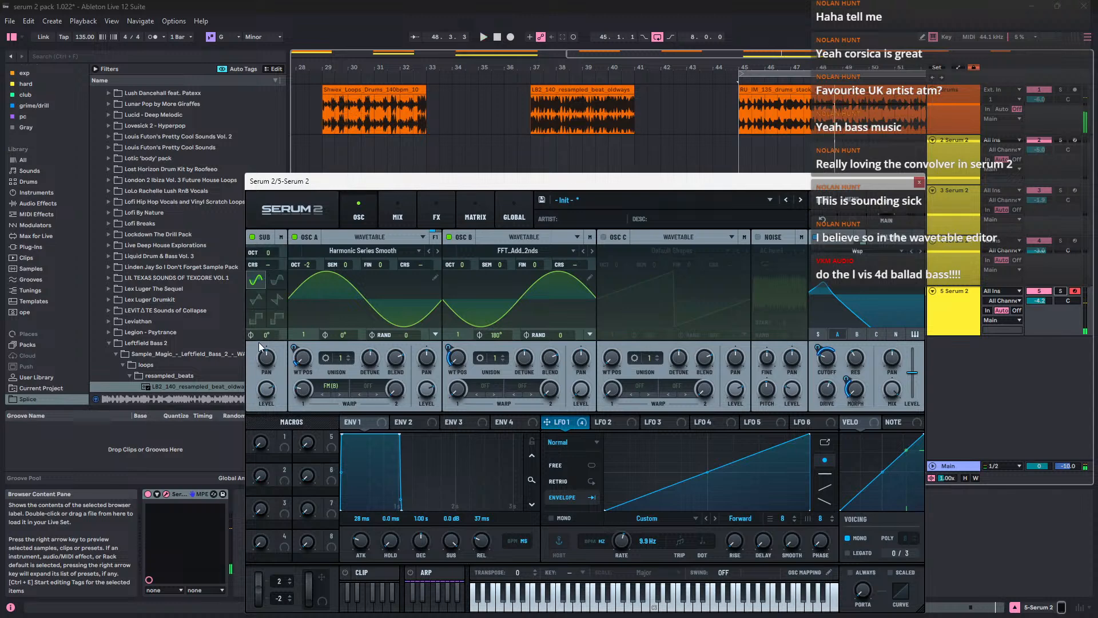
pyautogui.moveTo(268, 255); pyautogui.dragTo(271, 266)
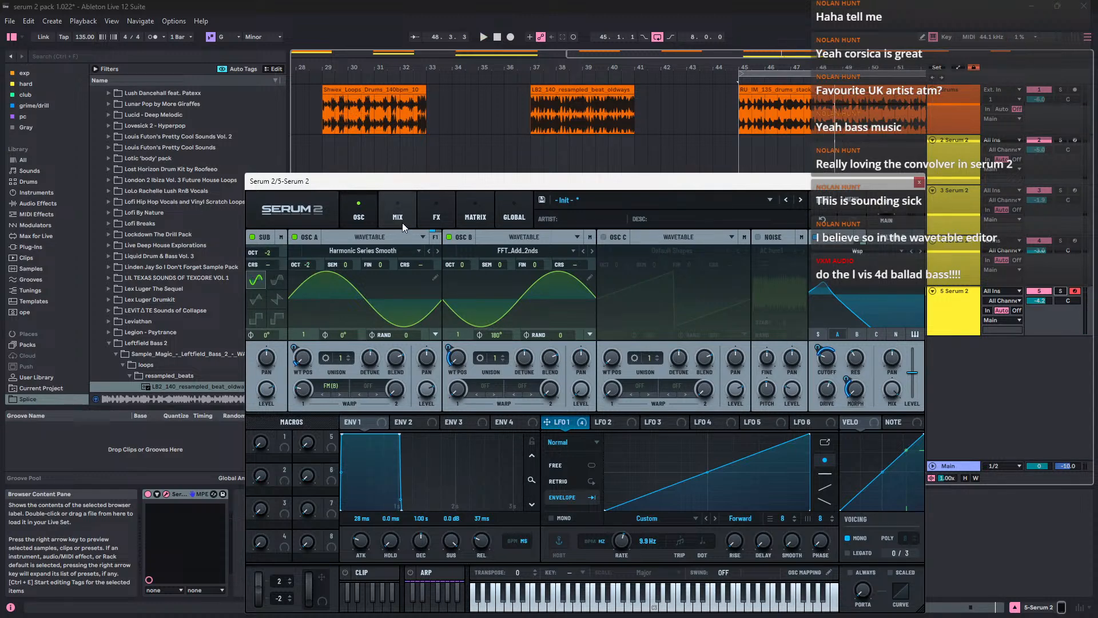
# Step: Set the sub oscillator's output routing to None and send it to bus 1 instead
pyautogui.click(381, 203)
pyautogui.click(345, 213)
pyautogui.click(280, 237)
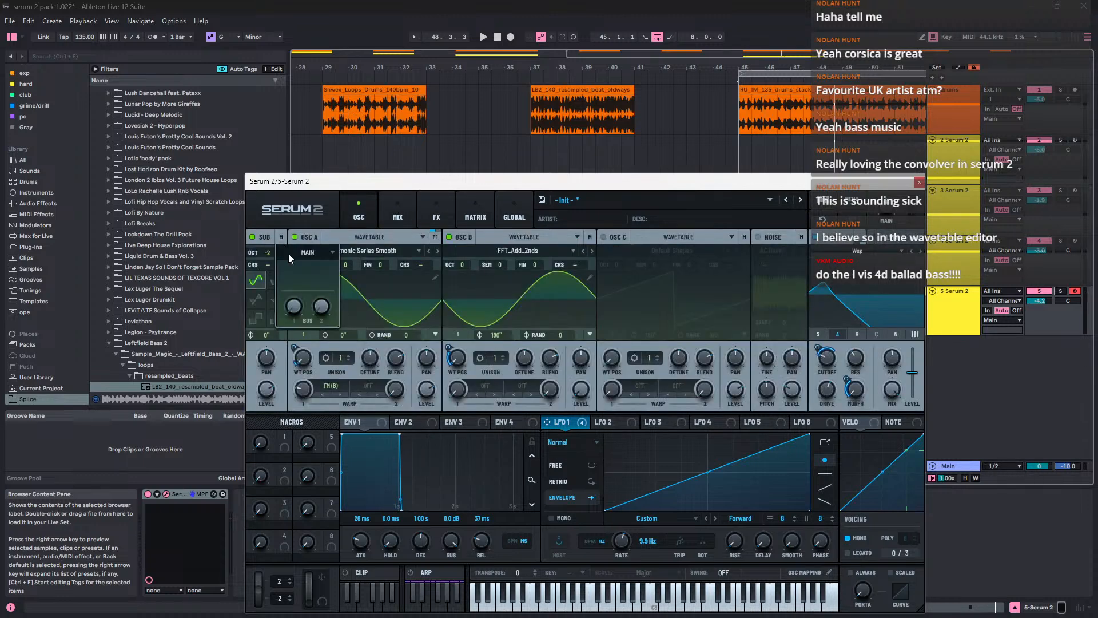
pyautogui.click(323, 308)
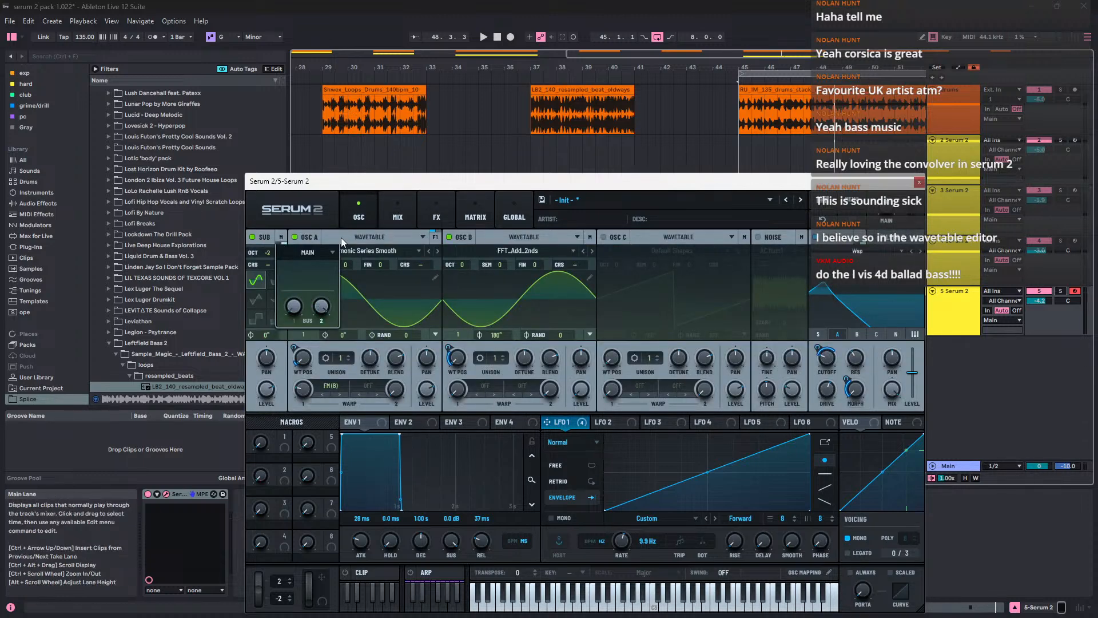
pyautogui.click(313, 254)
pyautogui.click(308, 267)
pyautogui.click(389, 211)
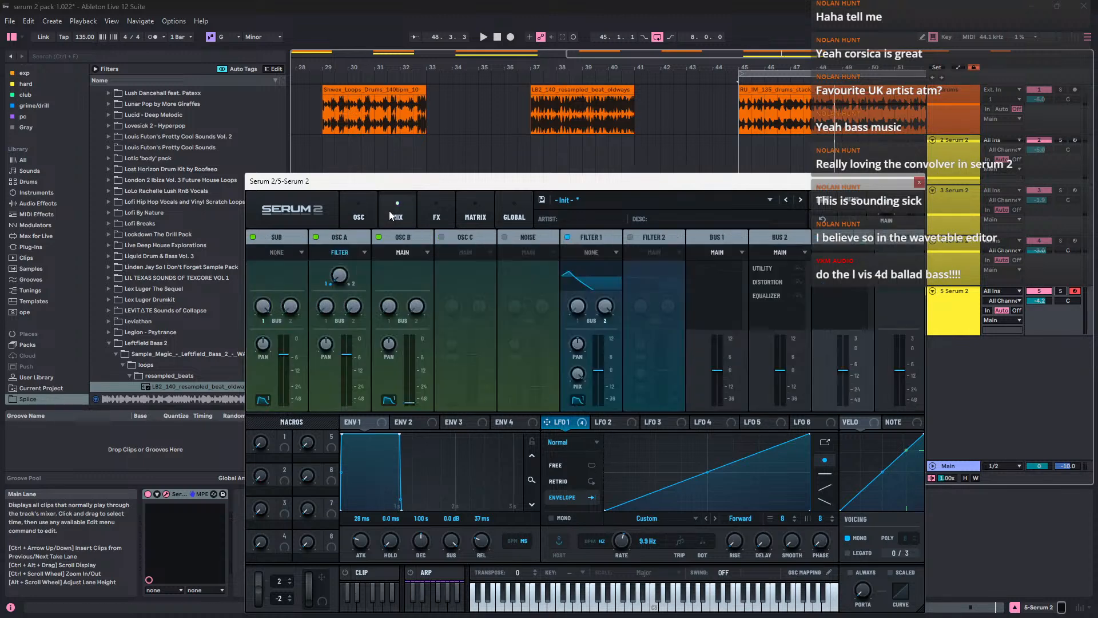
# Step: Add a Compressor to bus 1 with attack 0.5 and release 41.5, and audition it with the drums
pyautogui.click(428, 214)
pyautogui.click(257, 258)
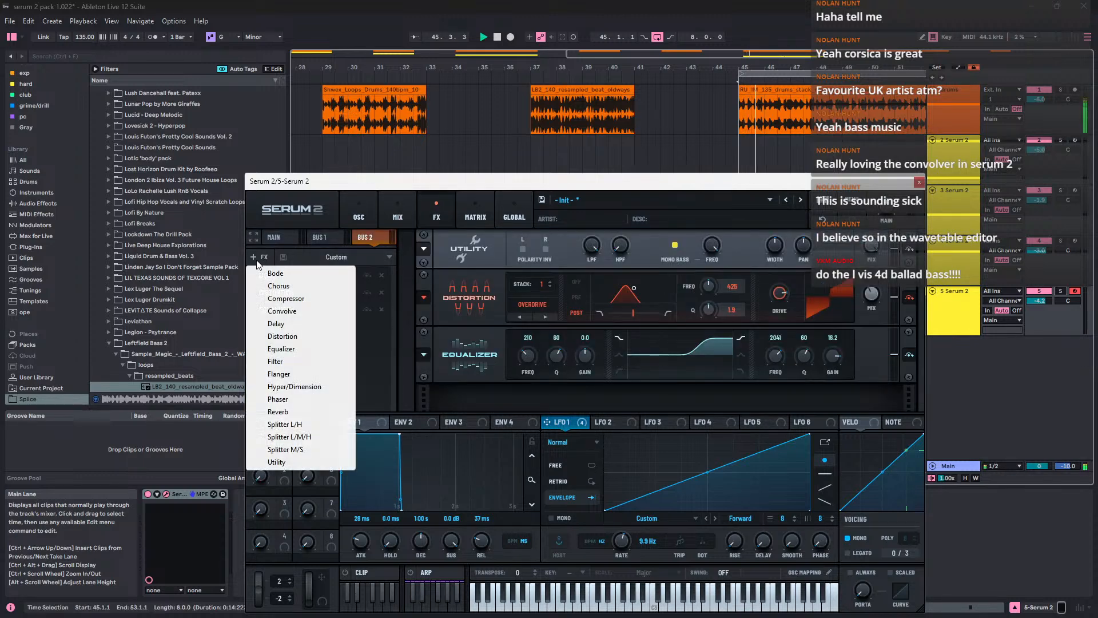
pyautogui.click(318, 237)
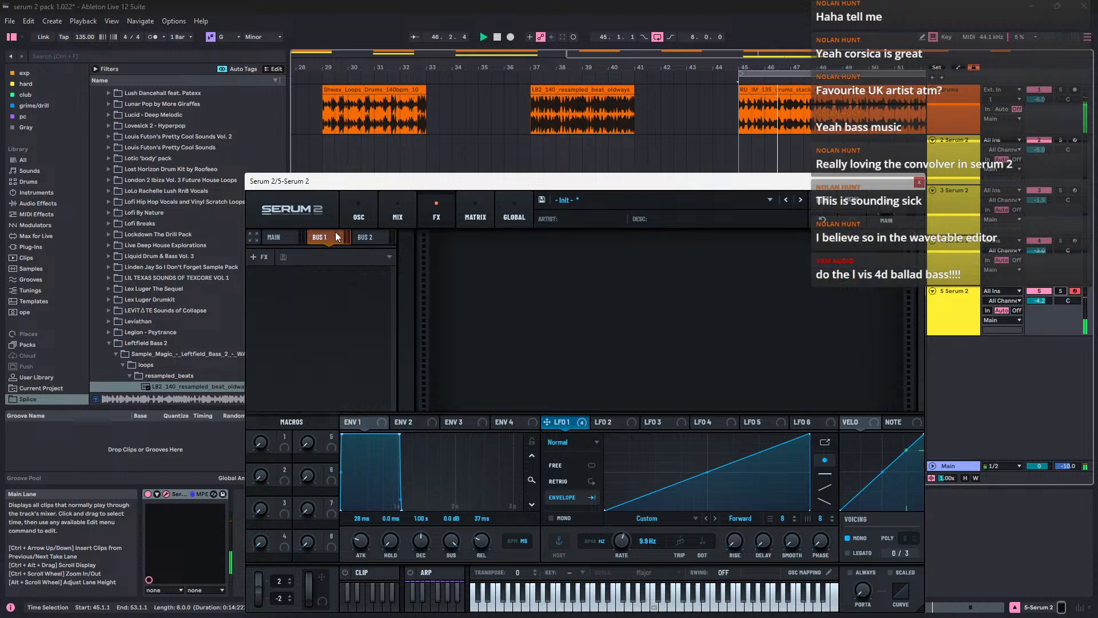
pyautogui.click(305, 259)
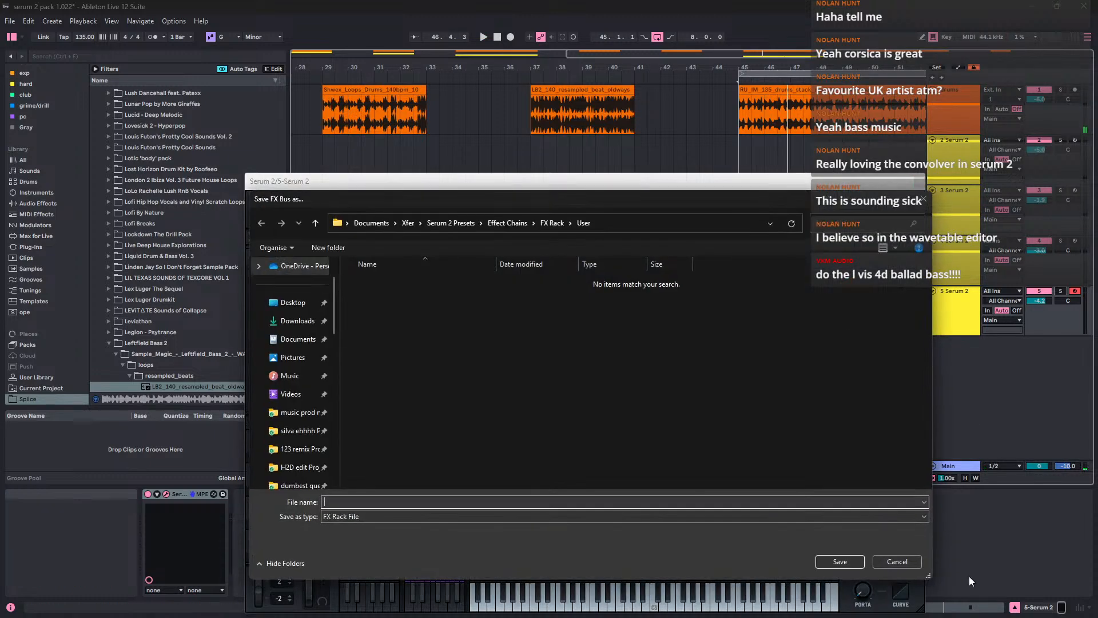
pyautogui.click(916, 565)
pyautogui.click(257, 257)
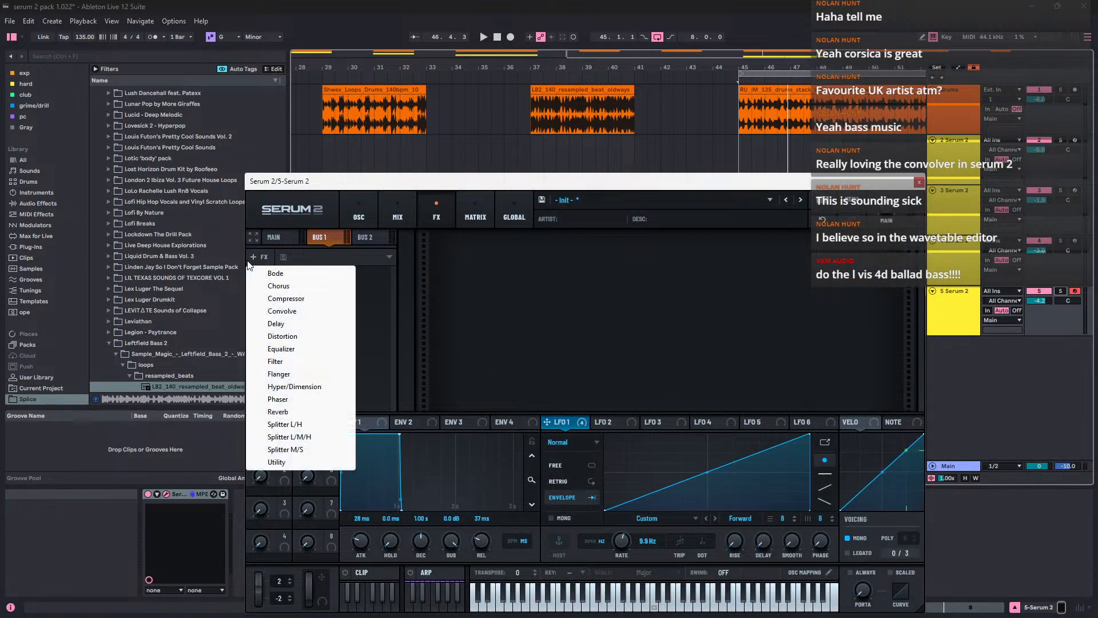
pyautogui.click(289, 299)
pyautogui.moveTo(645, 259); pyautogui.dragTo(621, 286)
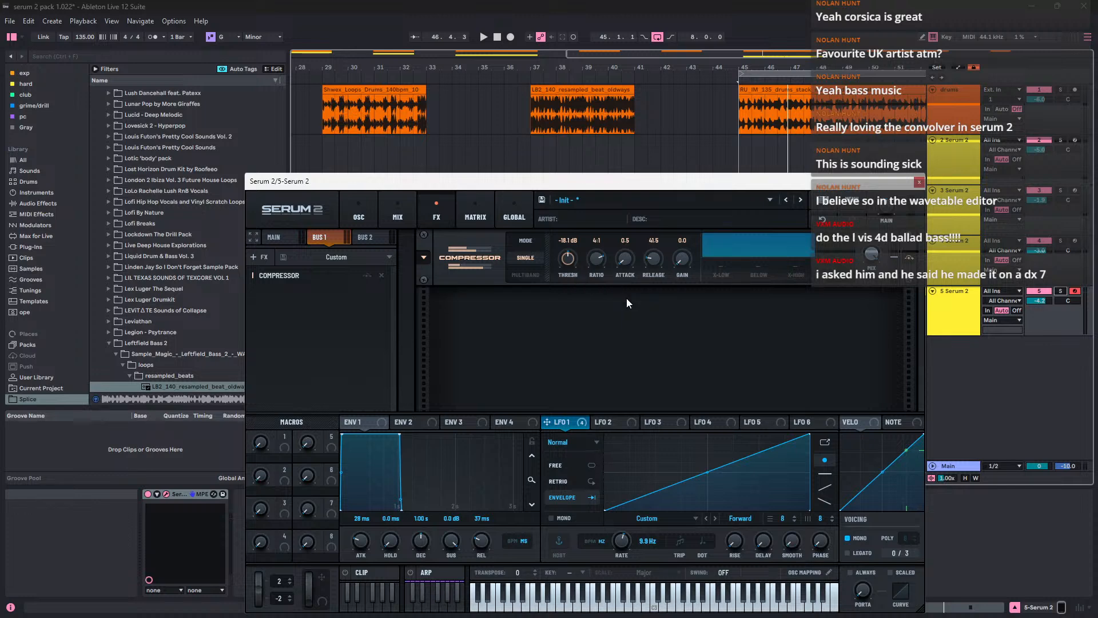
pyautogui.press('space')
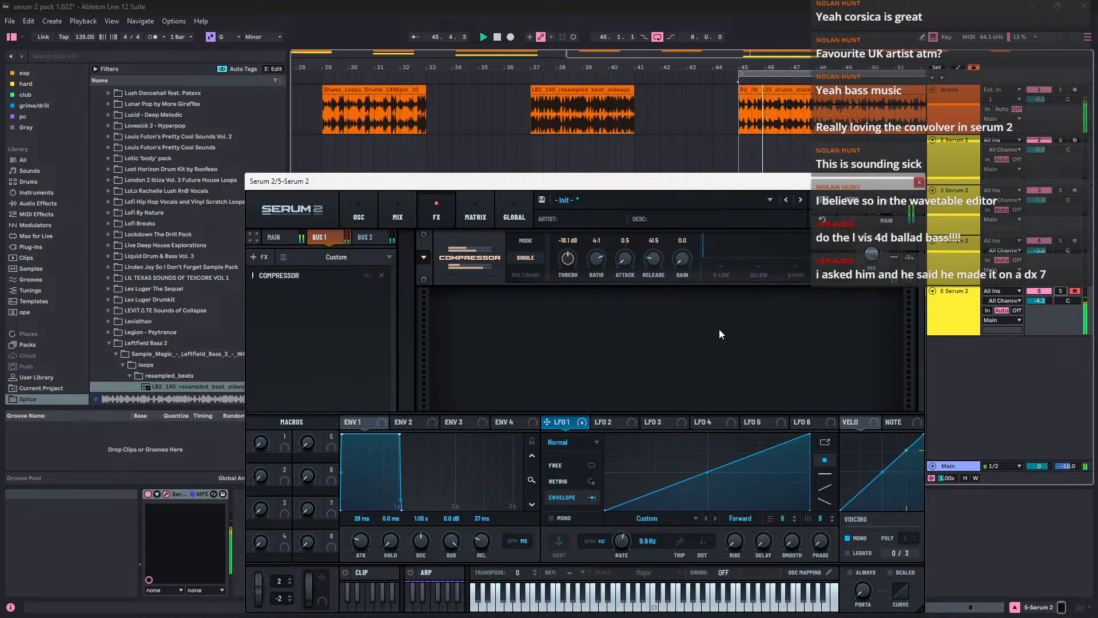
# Step: Add a Splitter L/H to bus 1 with its crossover at 100 and place a Utility on the highs band
pyautogui.click(262, 257)
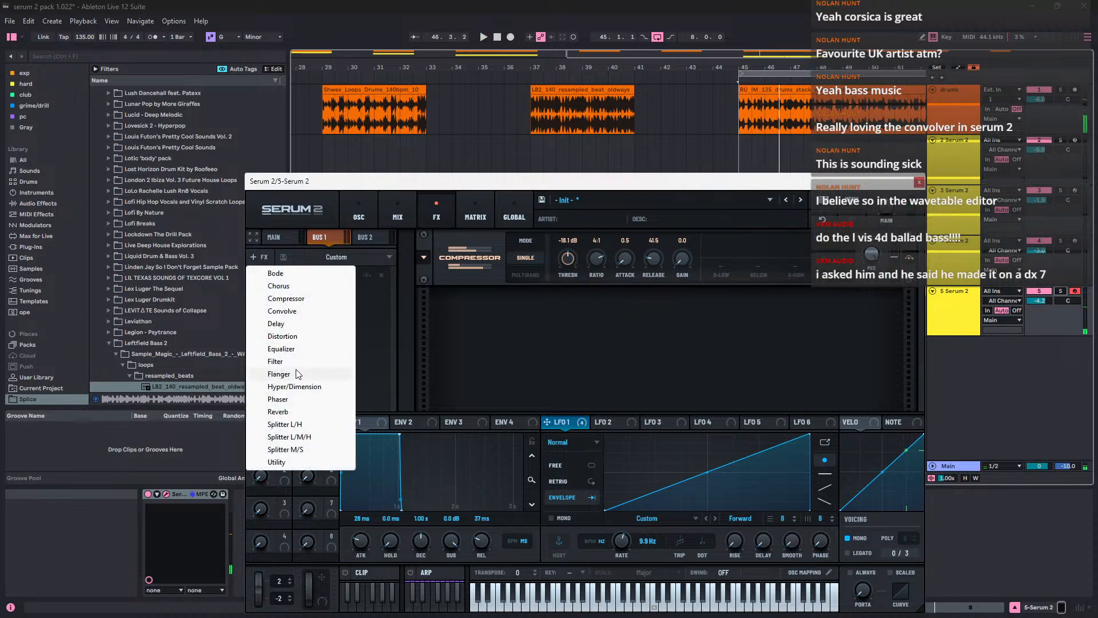
pyautogui.click(314, 423)
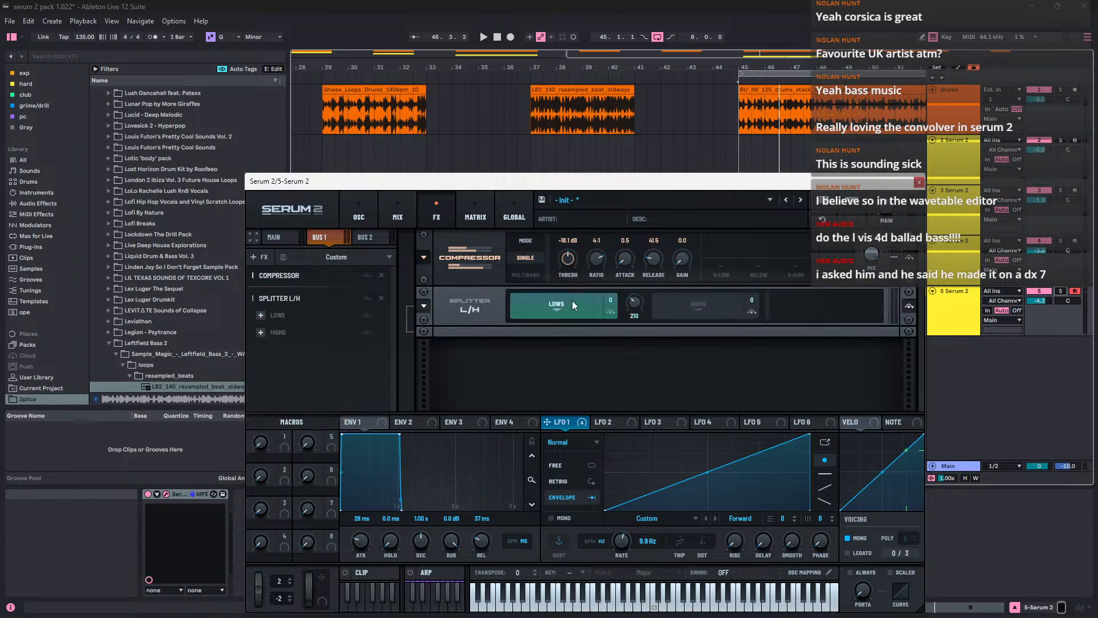
pyautogui.doubleClick(639, 309)
pyautogui.click(261, 331)
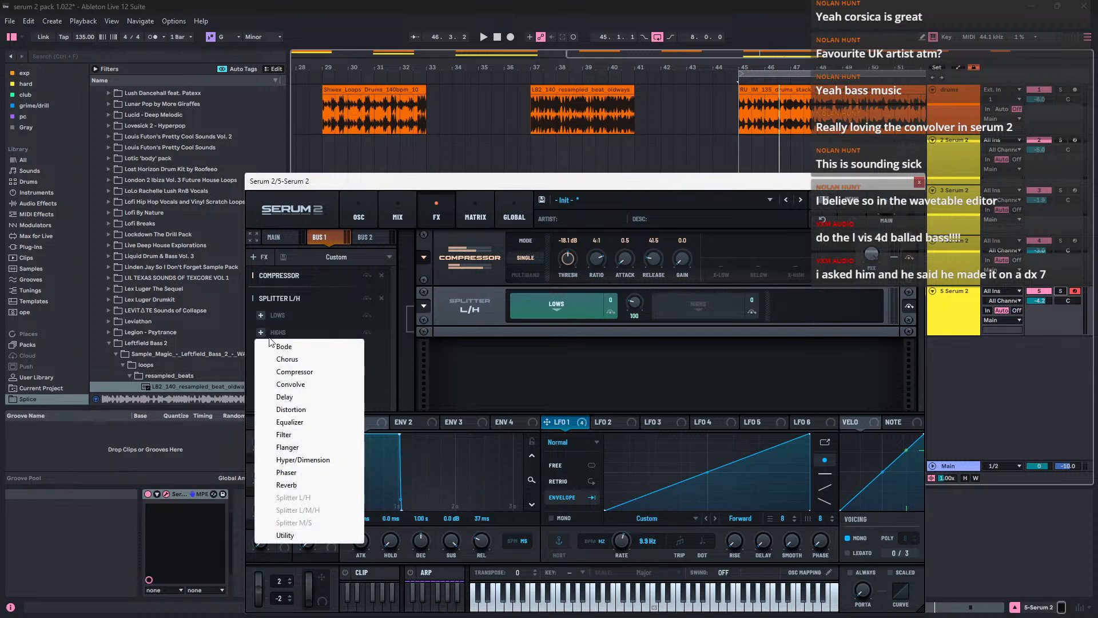
pyautogui.click(285, 535)
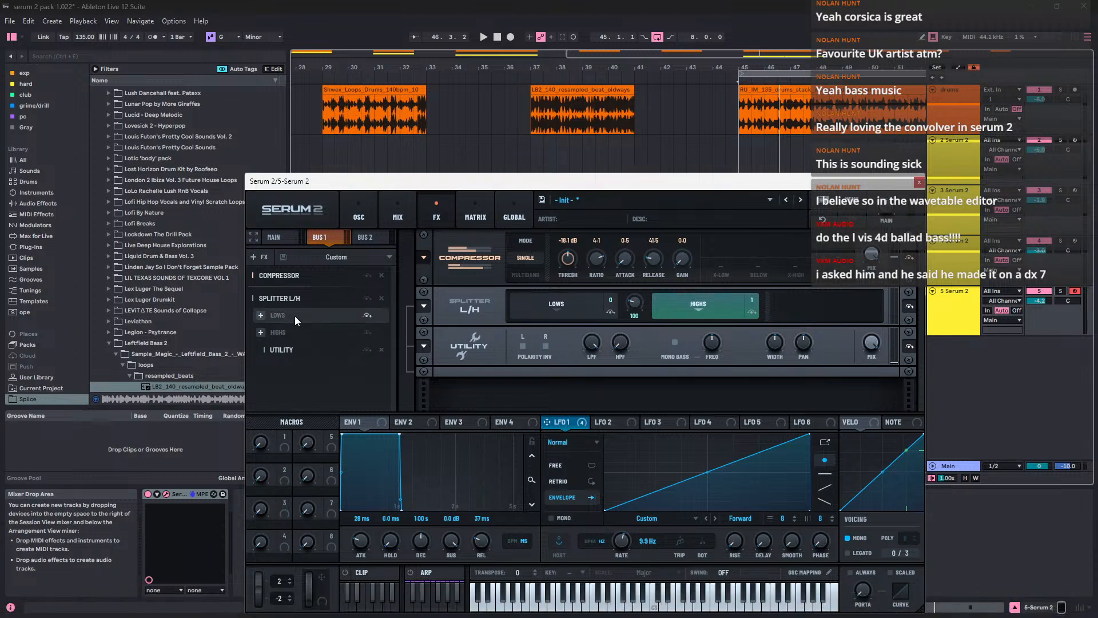
# Step: Save the bus 1 effects chain as an FX rack preset named "sine sub chain"
pyautogui.click(284, 258)
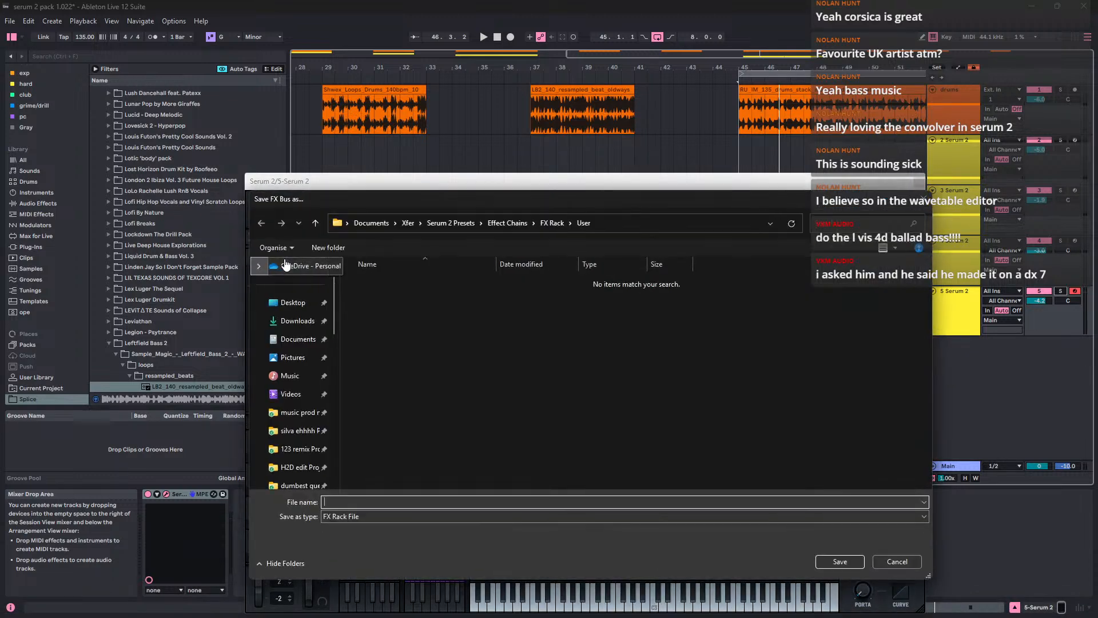
pyautogui.write('sin')
pyautogui.press('BackSpace')
pyautogui.press('BackSpace')
pyautogui.press('Return')
# Step: Play the loop while examining the bus 2 effects and the user FX rack presets available there
pyautogui.press('space')
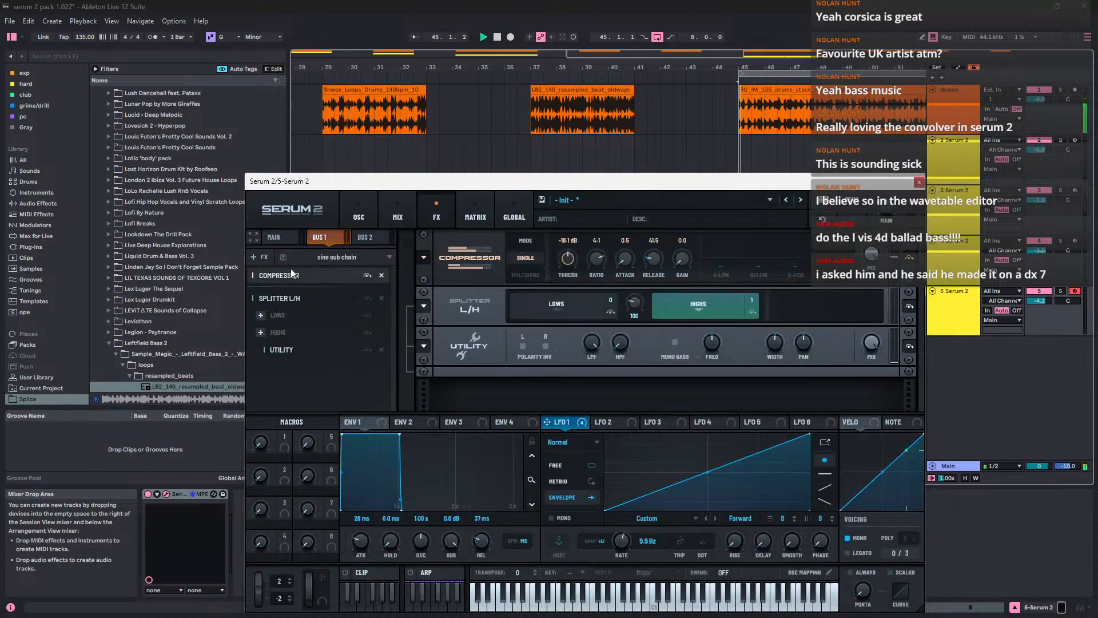
pyautogui.click(357, 235)
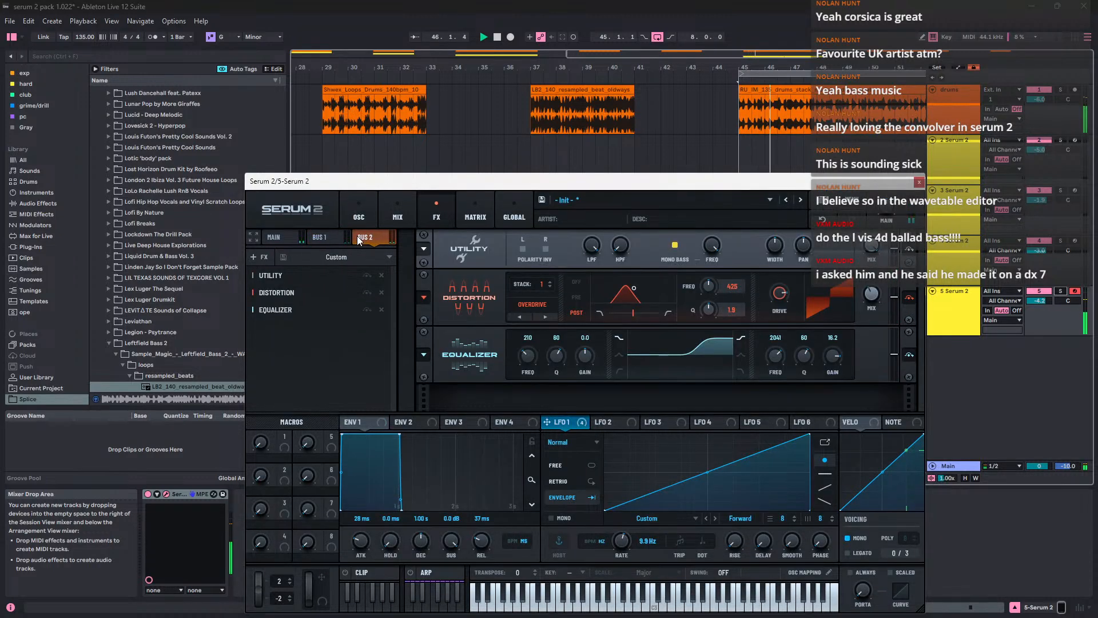
pyautogui.click(346, 255)
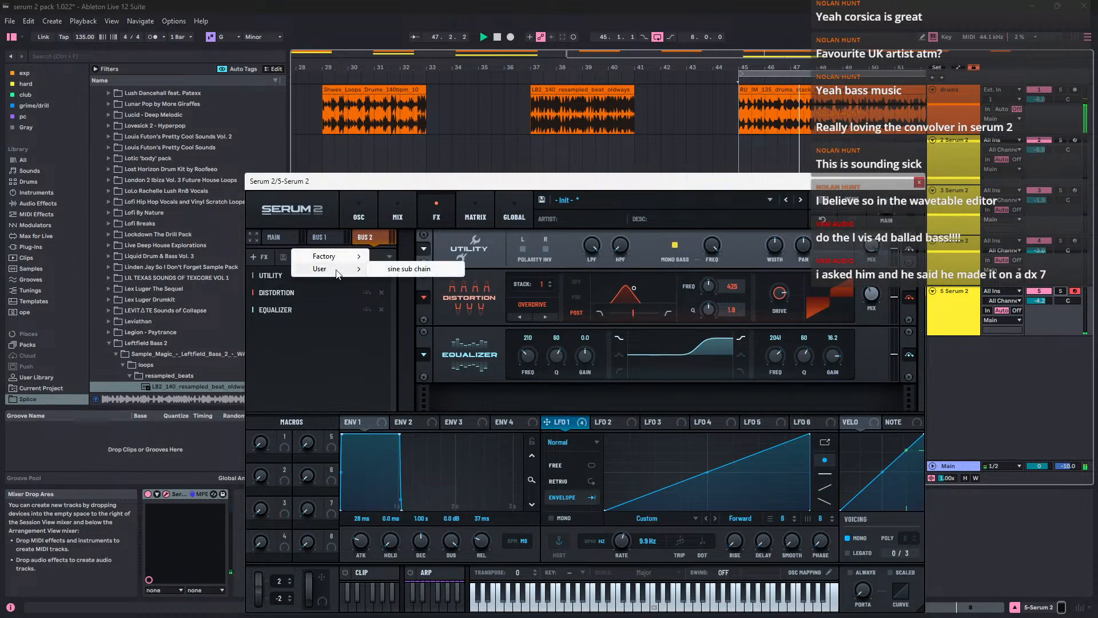
pyautogui.click(408, 194)
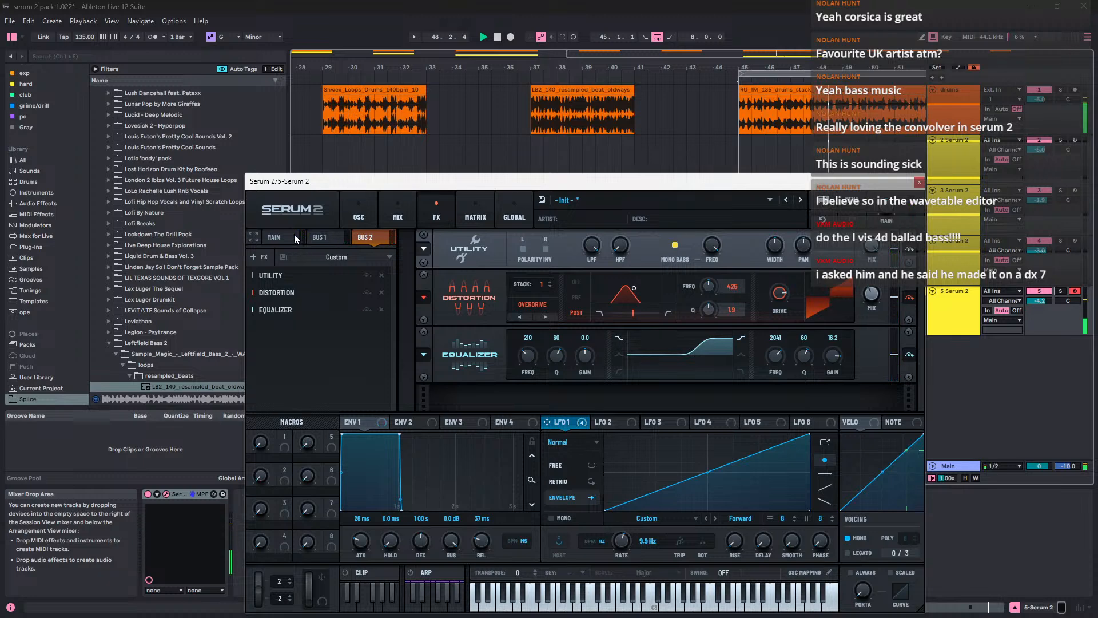
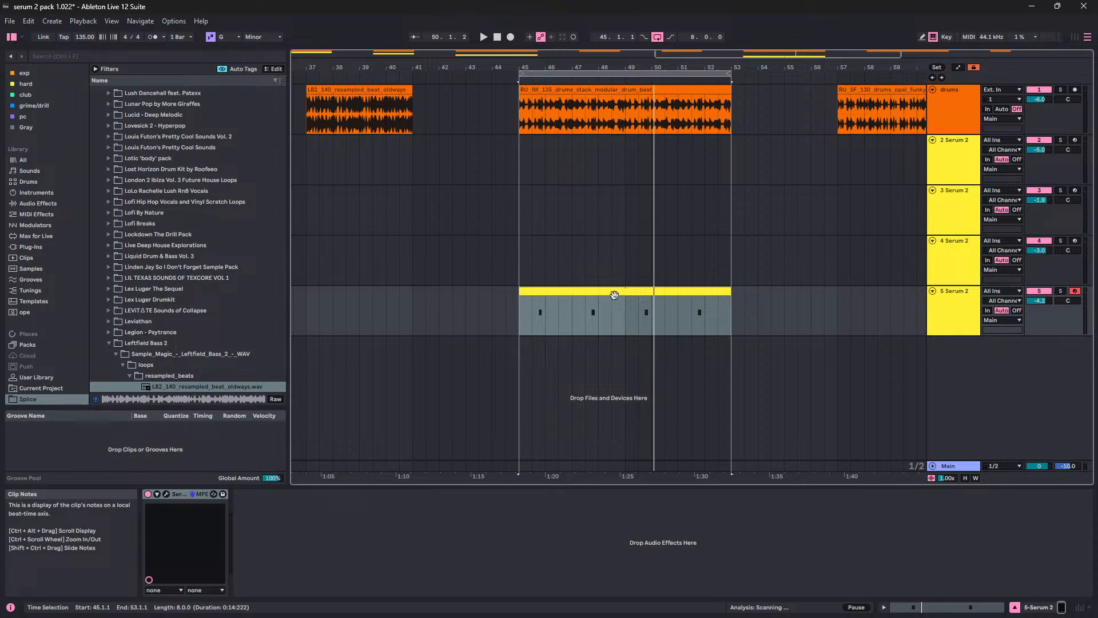
# Step: Audition the bass clip with the 5 Serum 2 track soloed, and unsolo it to hear the full mix
pyautogui.click(615, 298)
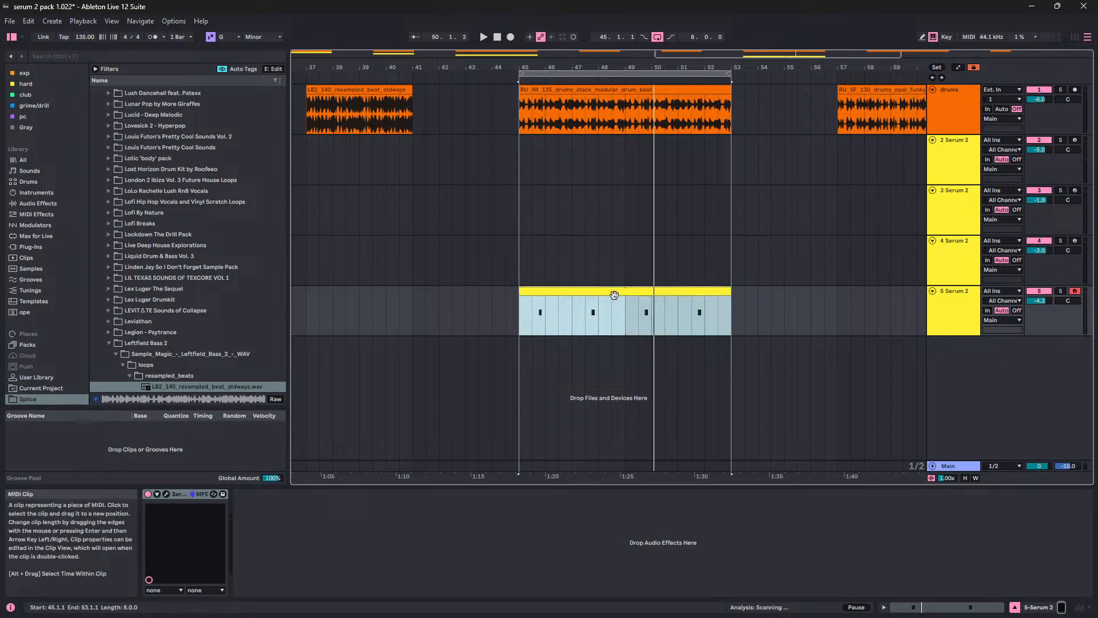
pyautogui.click(1062, 291)
pyautogui.press('space')
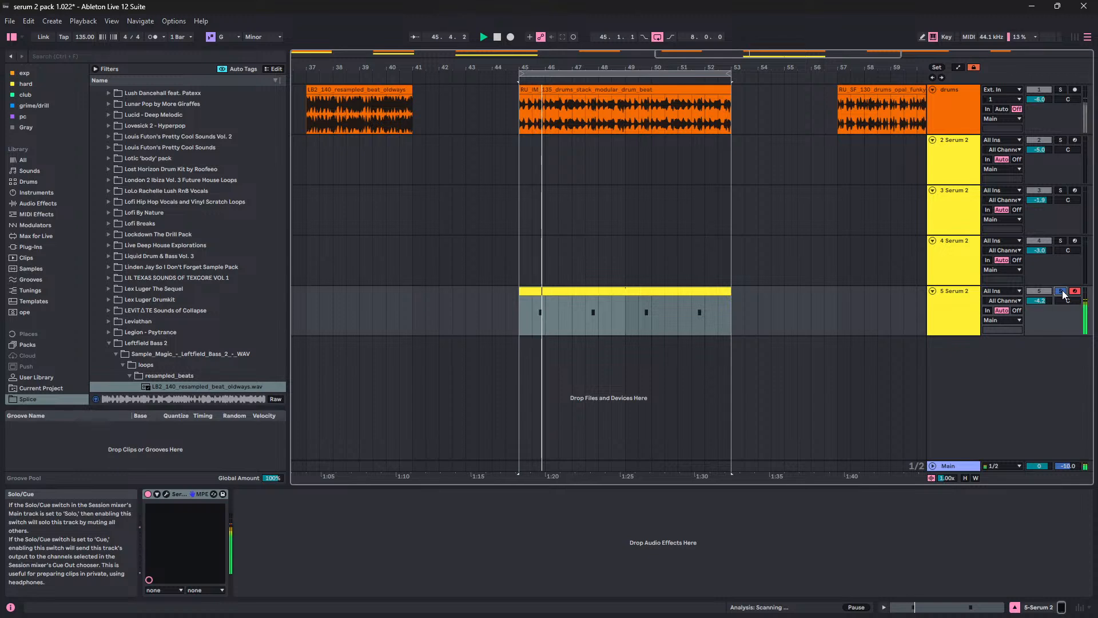
pyautogui.click(1061, 290)
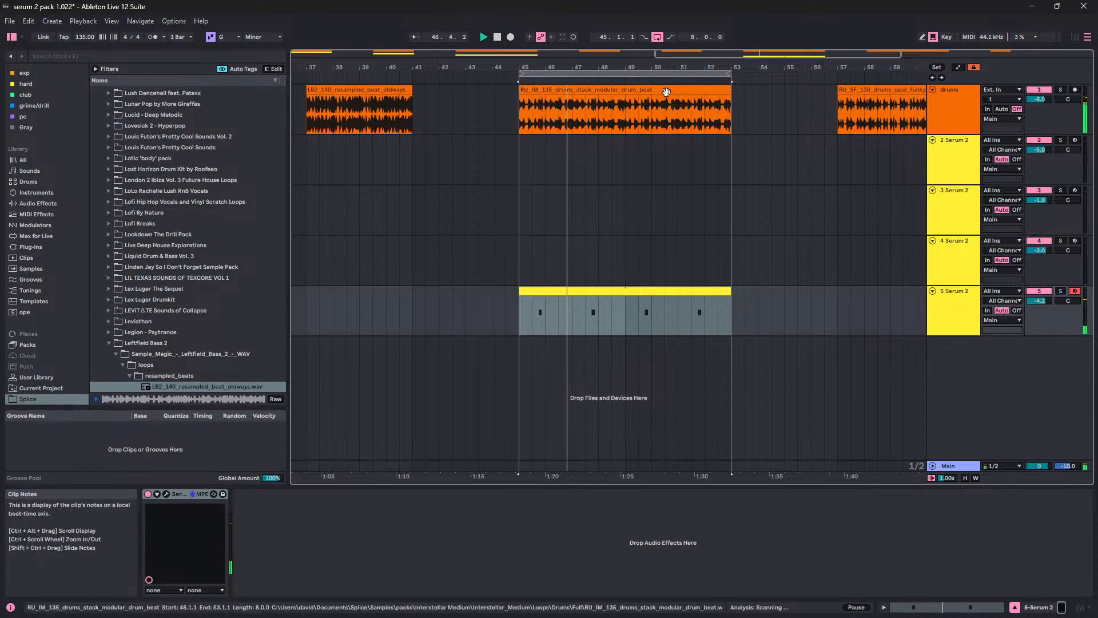
# Step: Set the loop around the opal funky drum clip at bar 57 and play it
pyautogui.scroll(-2, 797, 105)
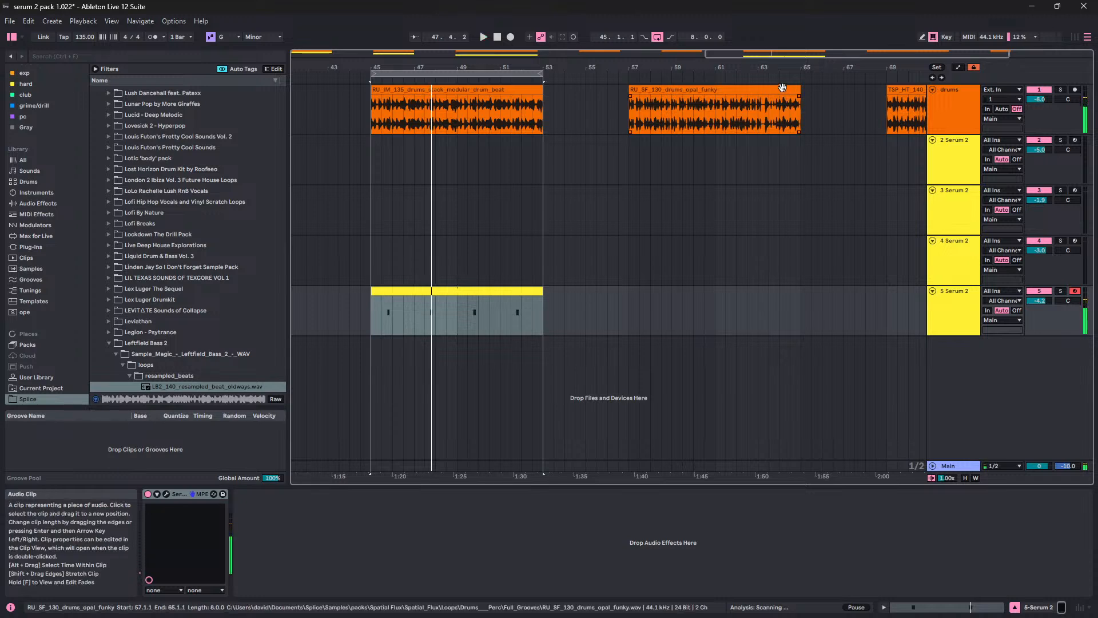
pyautogui.click(797, 105)
pyautogui.press('space')
pyautogui.hotkey('ctrl', 'l')
pyautogui.press('space')
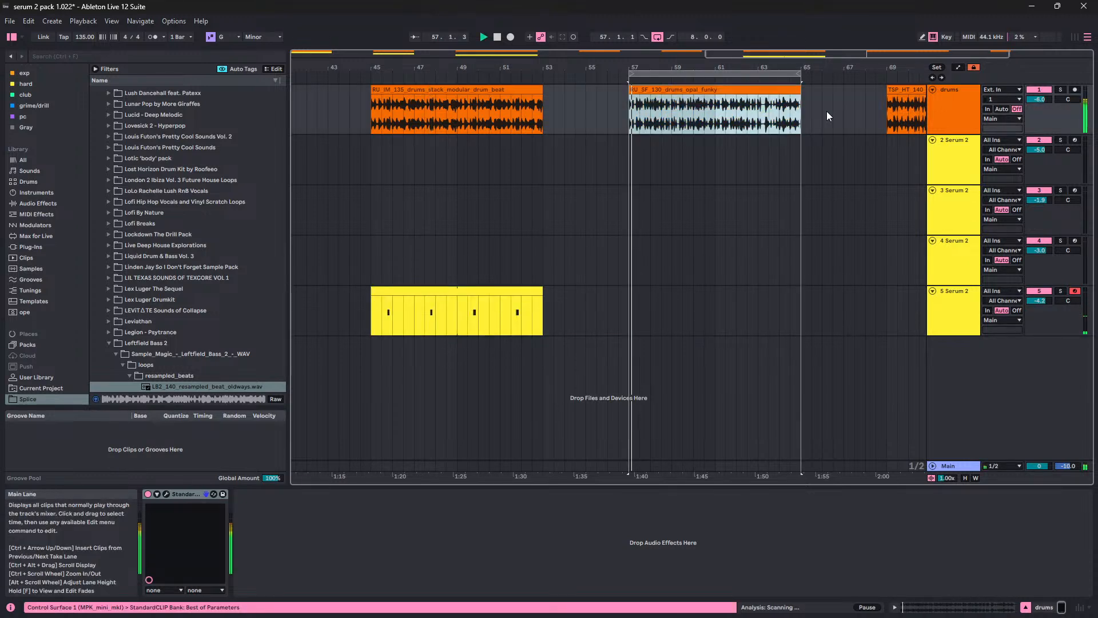
# Step: Insert a MIDI track with Serum 2 below the last track, colour it yellow and set its volume to -4.0
pyautogui.click(969, 314)
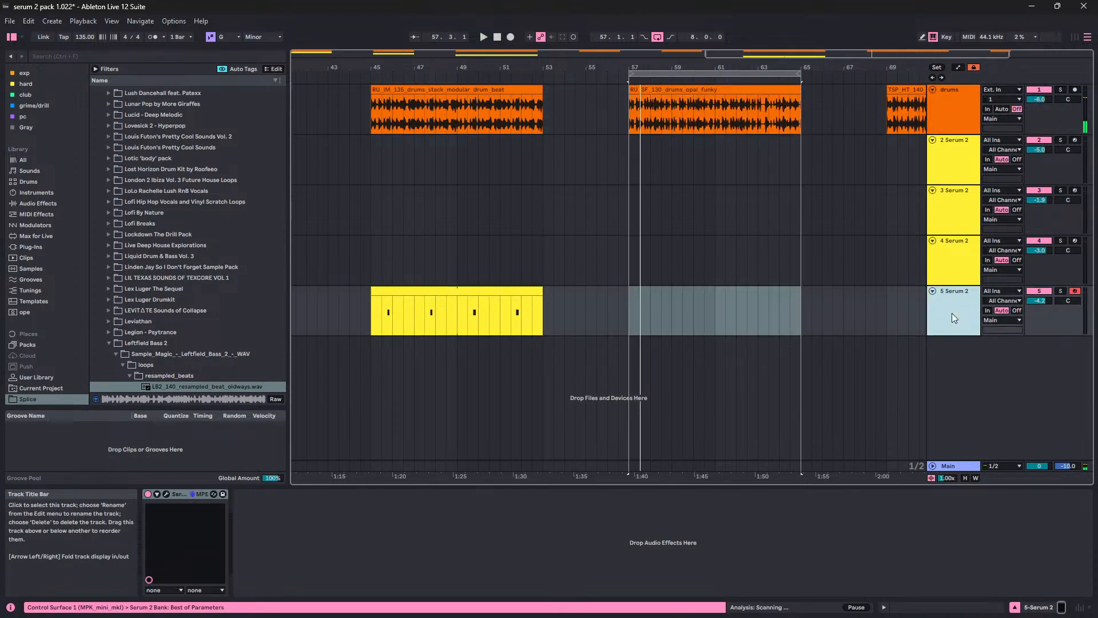
pyautogui.hotkey('ctrl', 'shift', 't')
pyautogui.hotkey('ctrl', 'f')
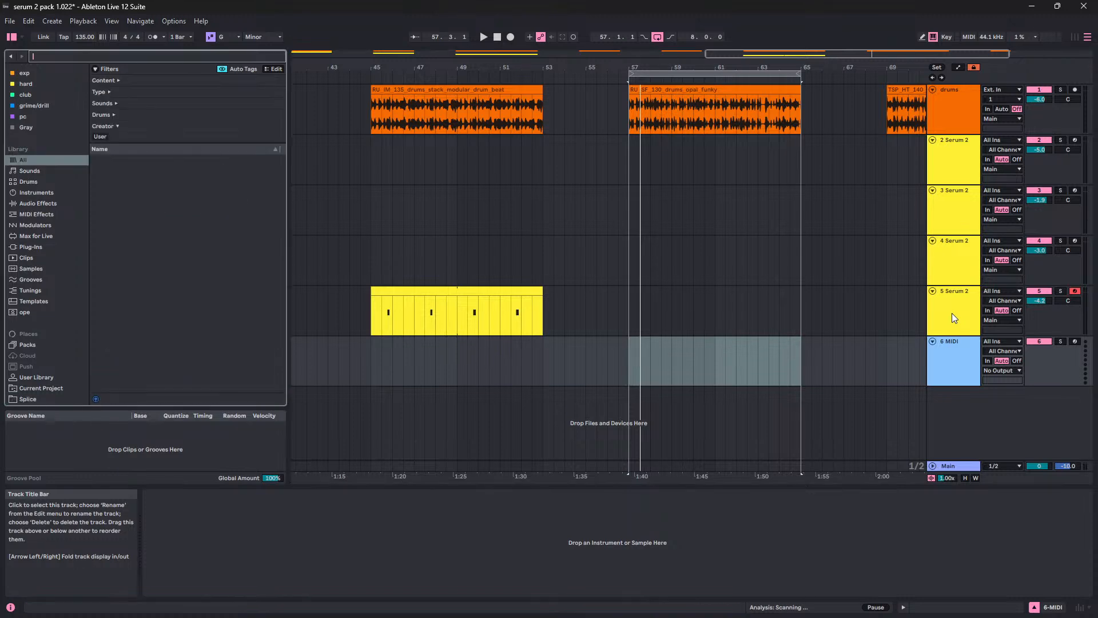
pyautogui.write('serum')
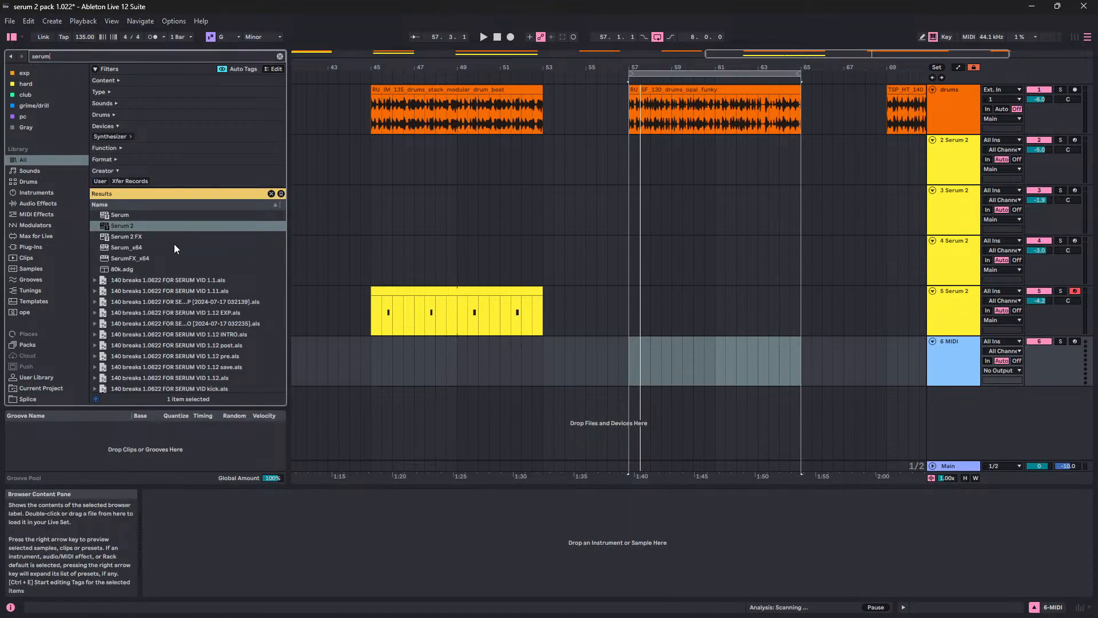
pyautogui.click(195, 227)
pyautogui.press('Return')
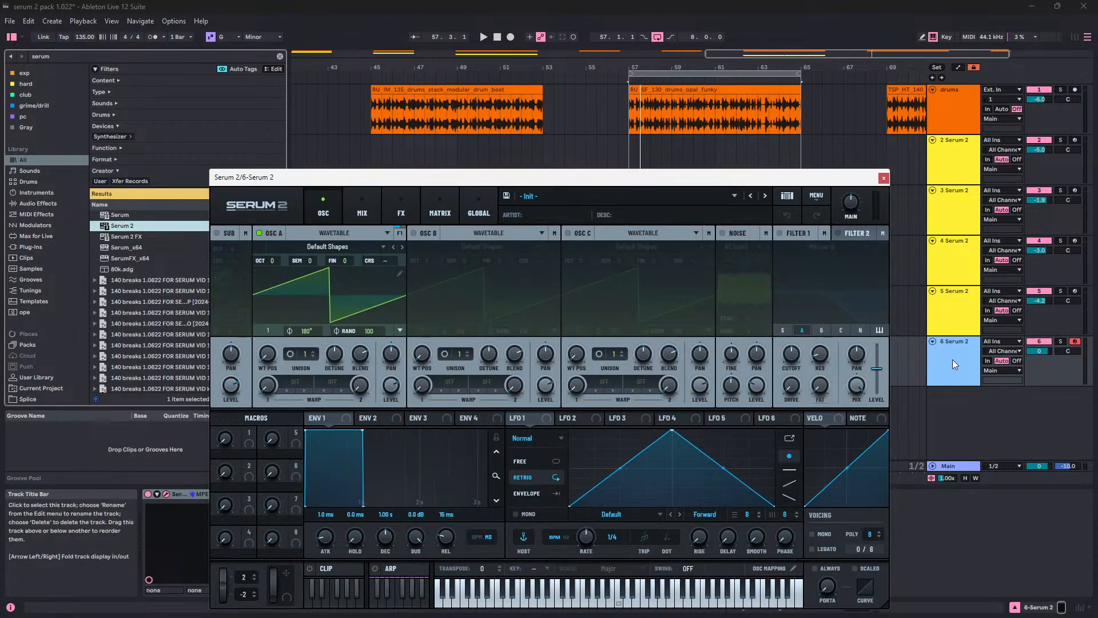
pyautogui.rightClick(952, 359)
pyautogui.click(990, 282)
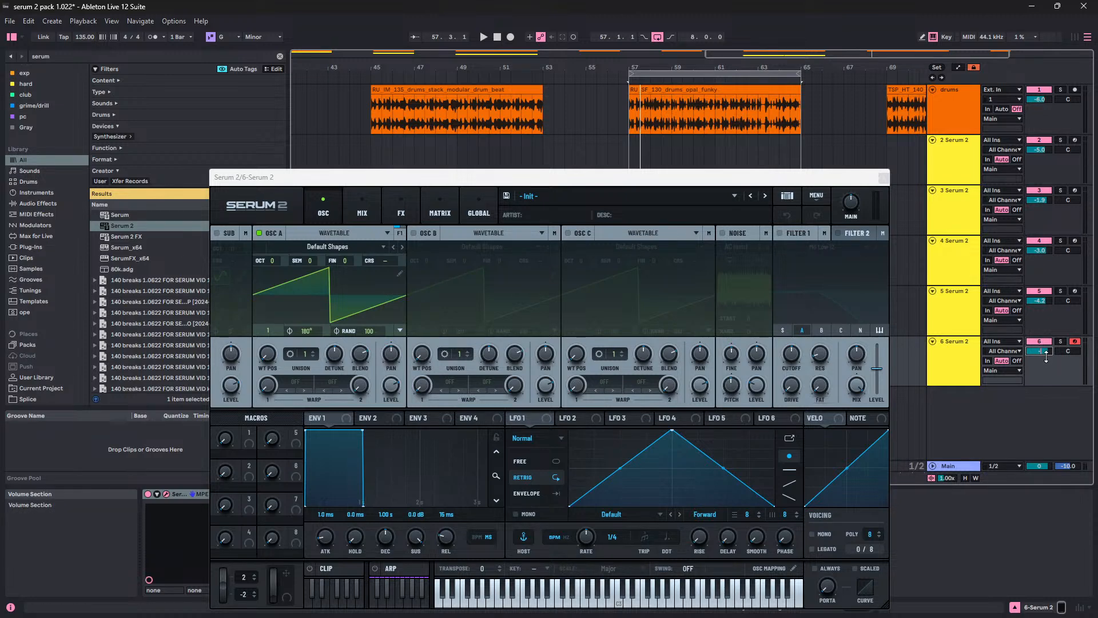
# Step: Copy the bass MIDI clip onto the new track under the opal funky drums and open it for note editing
pyautogui.moveTo(719, 177); pyautogui.dragTo(509, 365)
pyautogui.click(499, 311)
pyautogui.moveTo(498, 311); pyautogui.dragTo(756, 360)
pyautogui.doubleClick(754, 342)
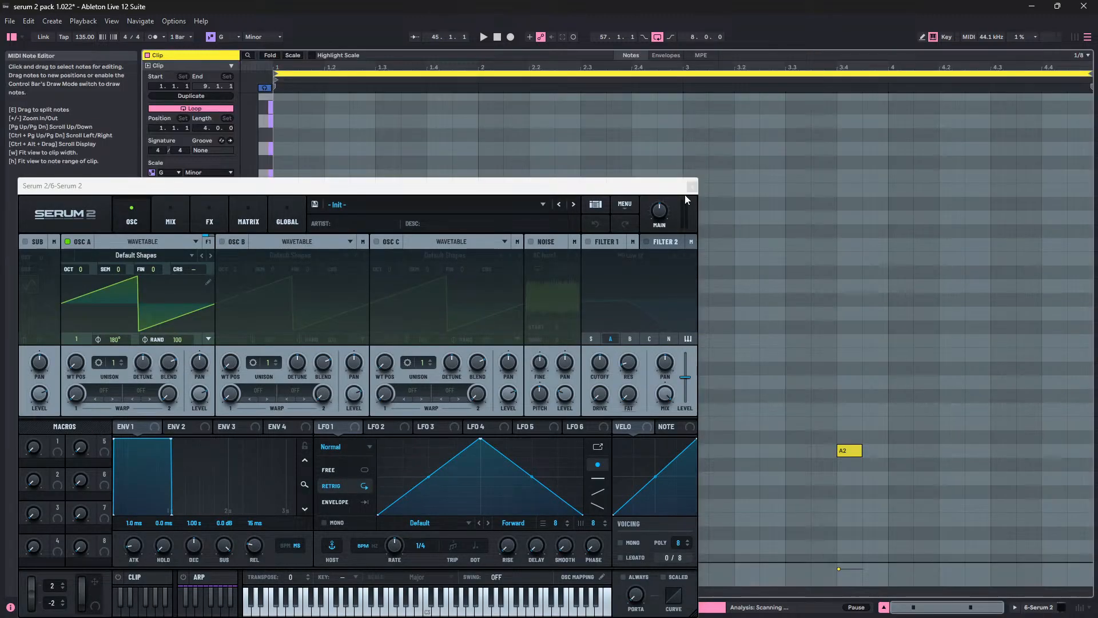
pyautogui.click(687, 186)
# Step: Move the first A2 note to beat 1.2, try it at quarter-note length and return it to an eighth note
pyautogui.moveTo(449, 450); pyautogui.dragTo(352, 451)
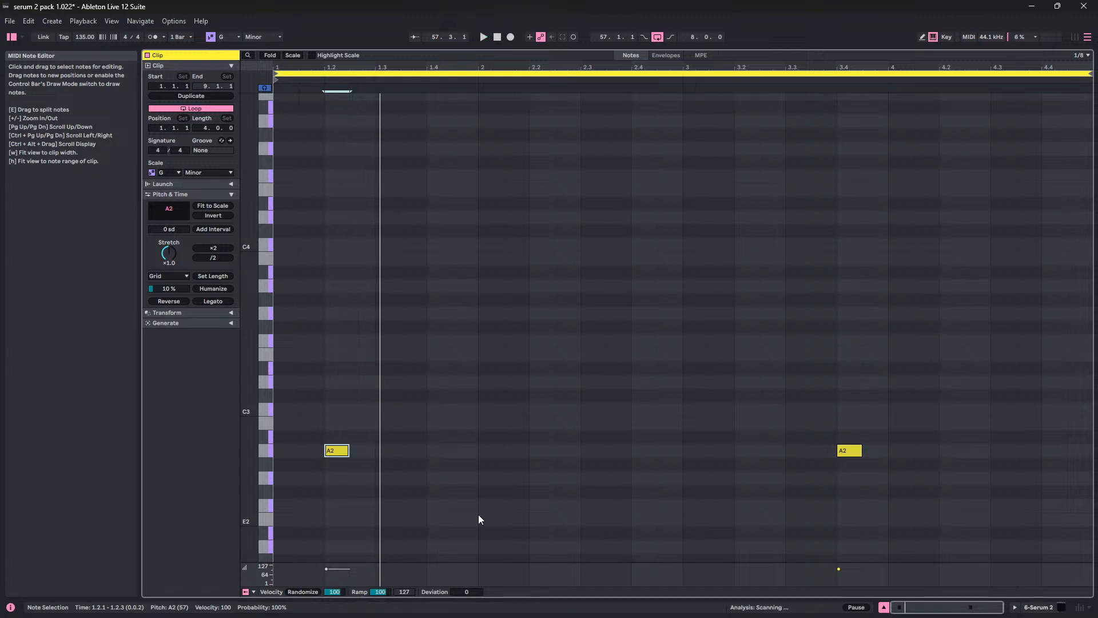
pyautogui.hotkey('shift', 'Right')
pyautogui.press('space')
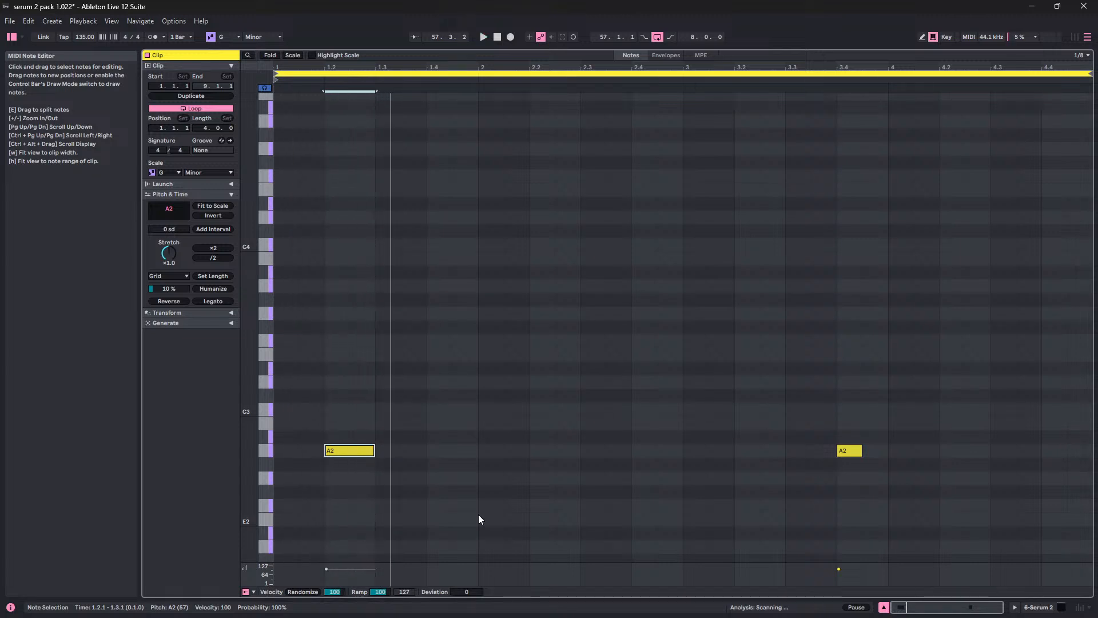
pyautogui.hotkey('shift', 'Left')
pyautogui.press('space')
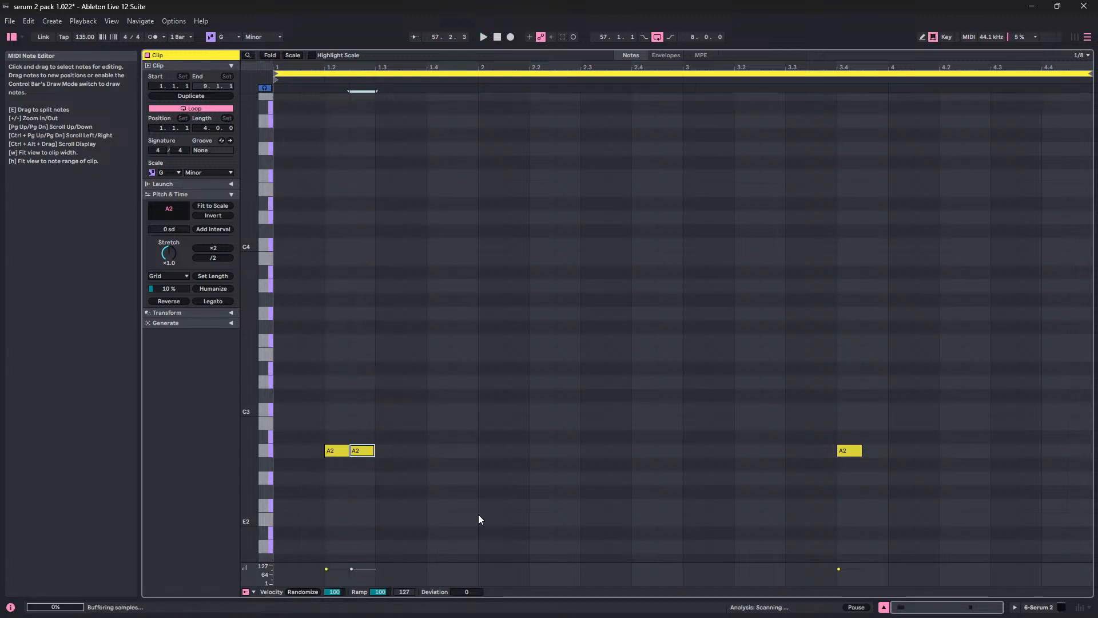
# Step: Duplicate the A2 note to positions 1.3, 1.3.3 and 1.4.3, auditioning the rhythm against the drums
pyautogui.hotkey('ctrl', 'd')
pyautogui.press('space')
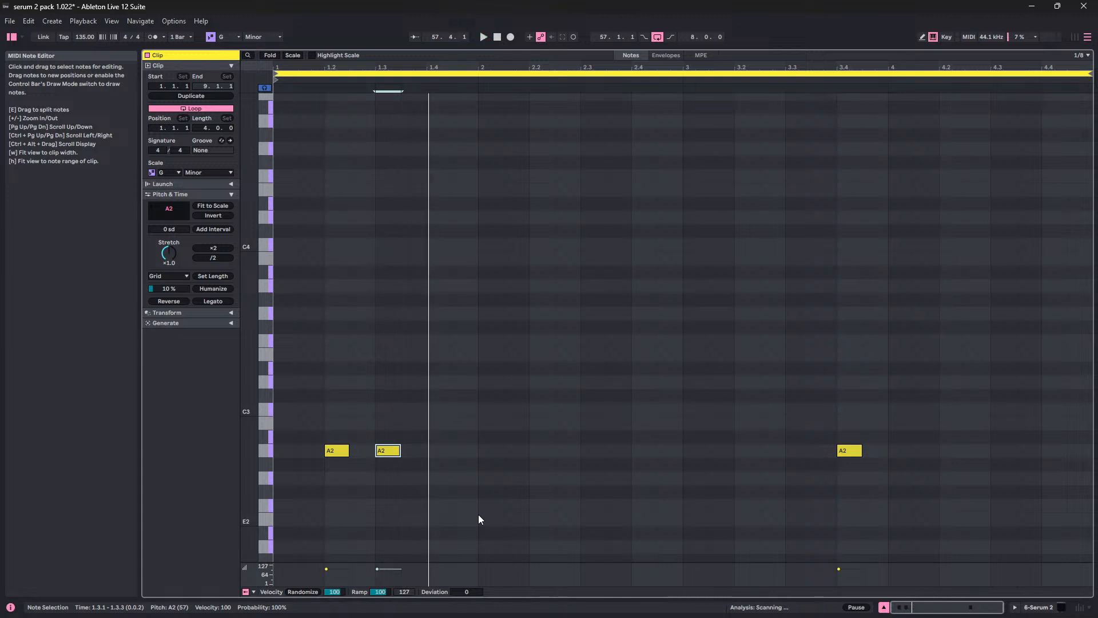
pyautogui.hotkey('ctrl', 'd')
pyautogui.press('space')
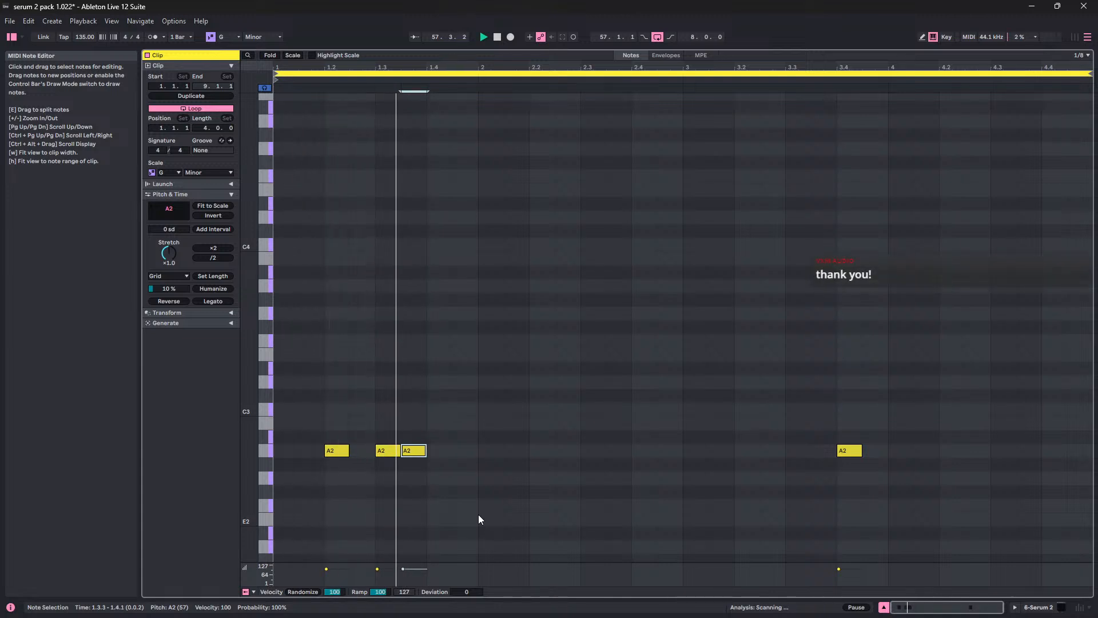
pyautogui.press('space')
pyautogui.hotkey('ctrl', 'd')
pyautogui.press('Right')
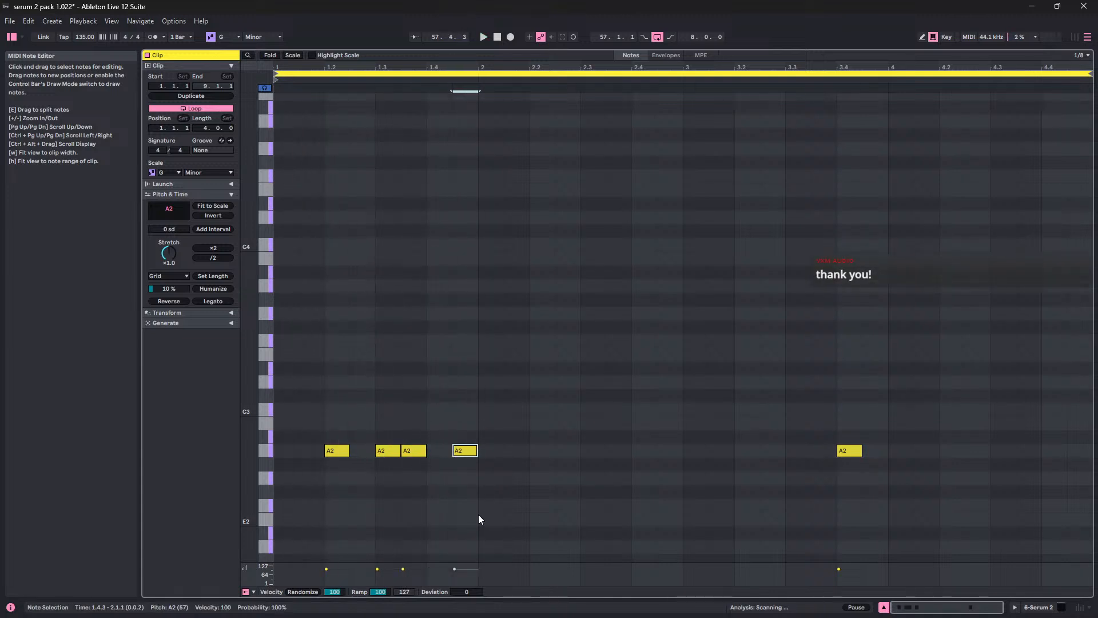
# Step: Copy the four-note pattern to start at 3.2, deactivate the A2 note at 3.4 and play the result
pyautogui.moveTo(496, 508); pyautogui.dragTo(736, 452)
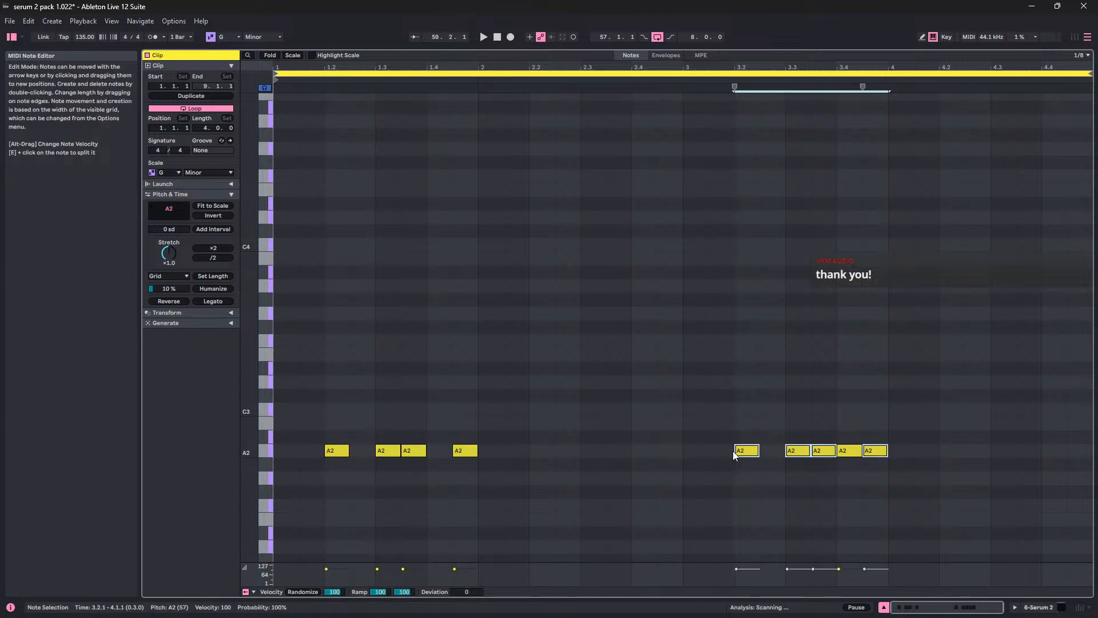
pyautogui.press('space')
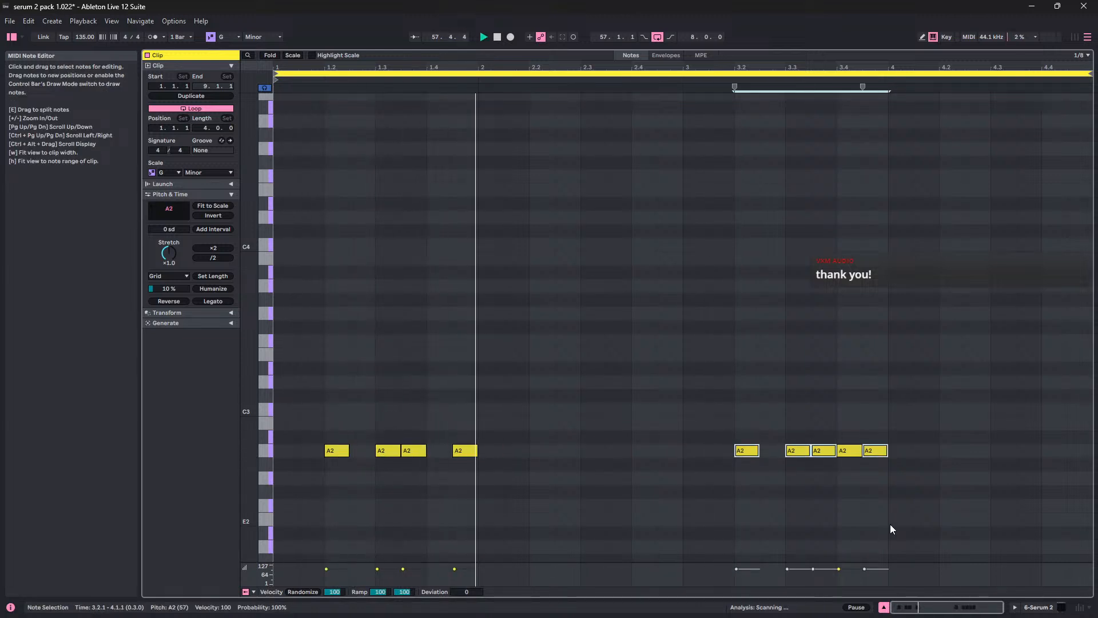
pyautogui.moveTo(861, 468)
pyautogui.mouseDown()
pyautogui.moveTo(859, 405)
pyautogui.moveTo(850, 475)
pyautogui.mouseUp()
pyautogui.press('0')
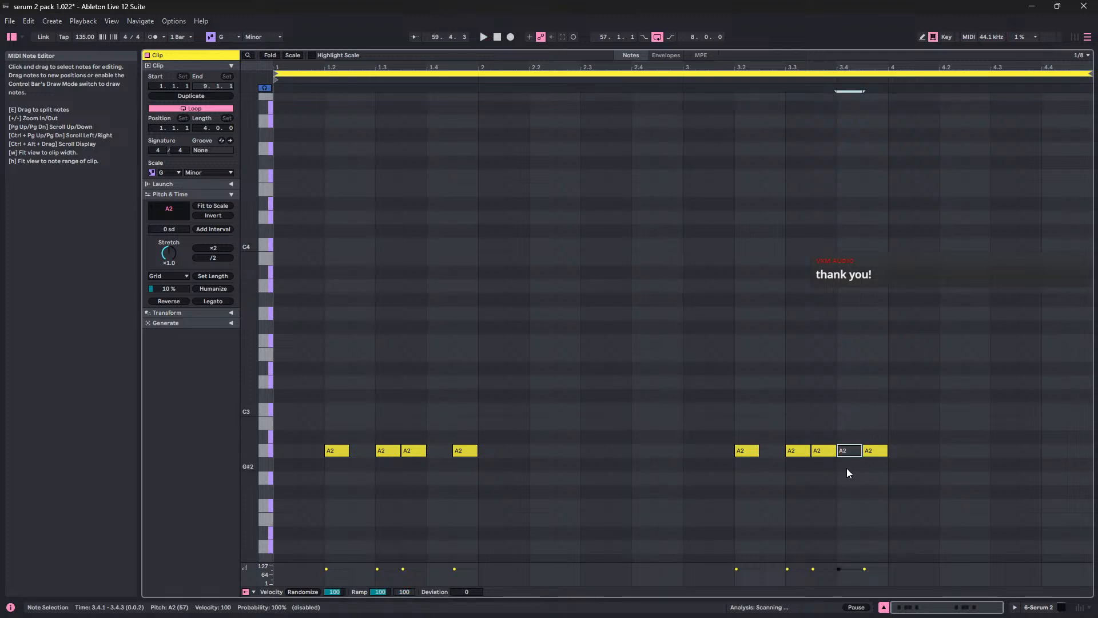
pyautogui.press('space')
# Step: Return to the arrangement, select the new bass clip and open its track's Serum 2 window over the arrangement
pyautogui.hotkey('shift', 'Tab')
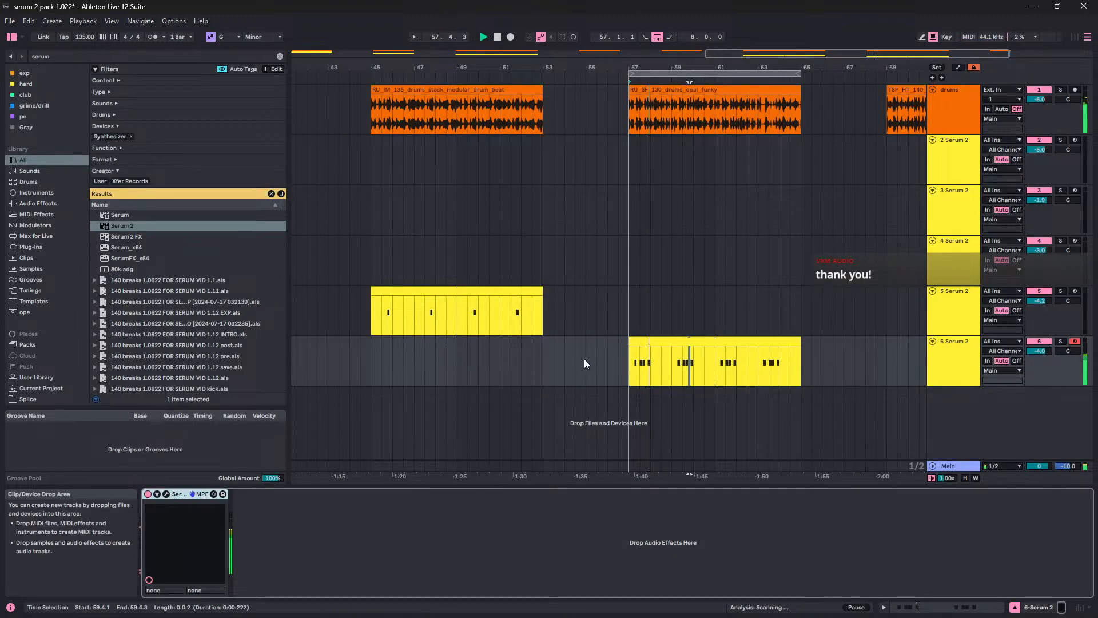
pyautogui.click(693, 339)
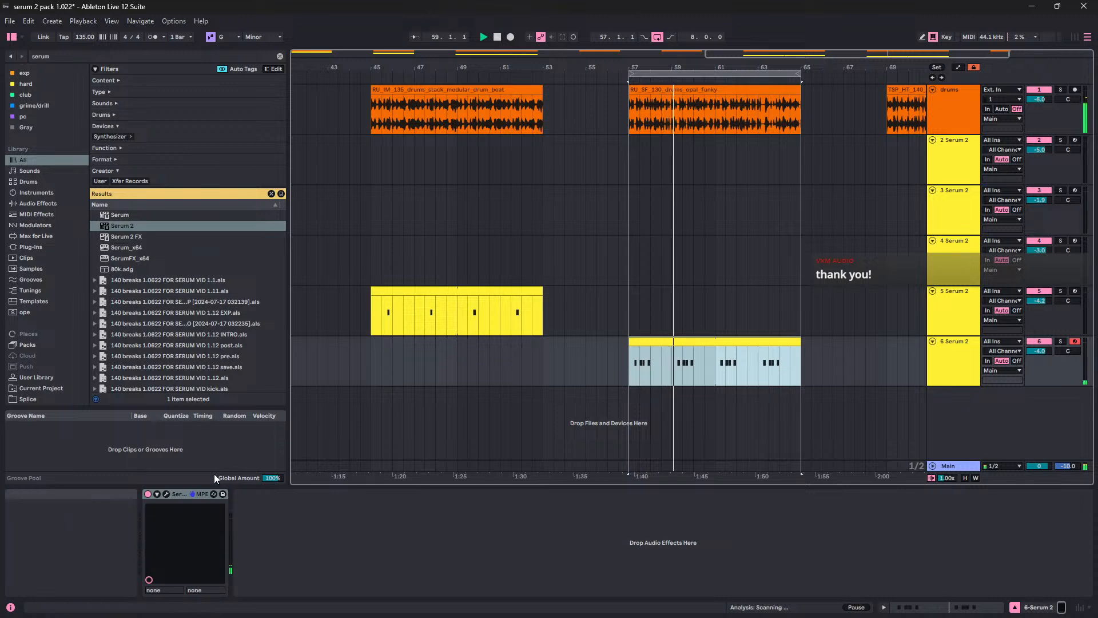
pyautogui.click(166, 494)
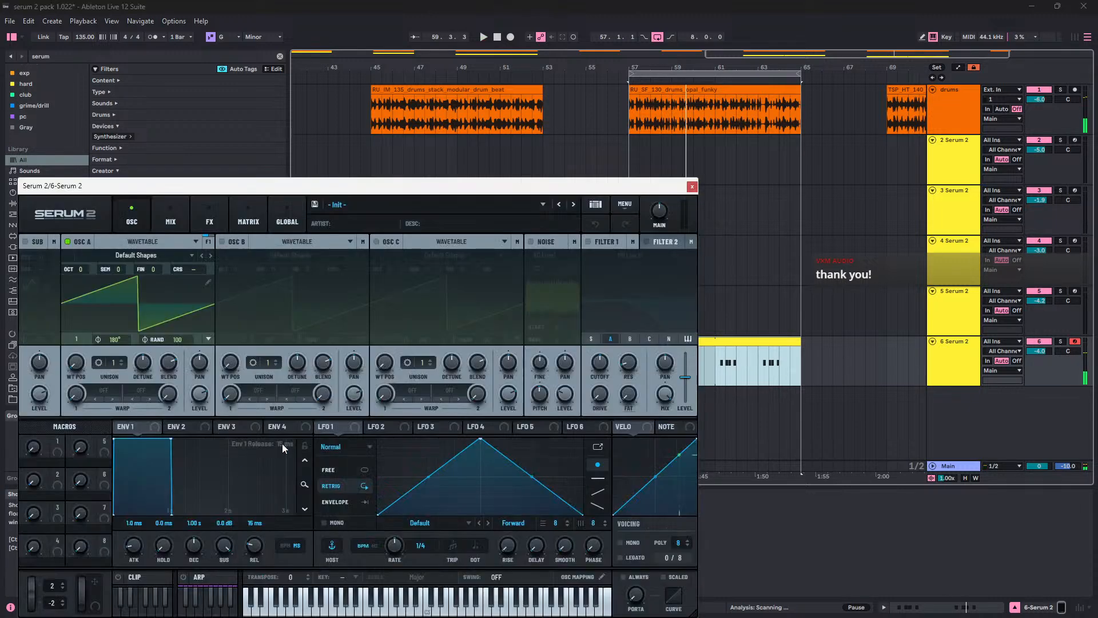
pyautogui.moveTo(257, 196); pyautogui.dragTo(463, 167)
# Step: Show oscillator A's Default Shapes wavetable in 3D and lower the oscillator's octave to -1
pyautogui.click(327, 239)
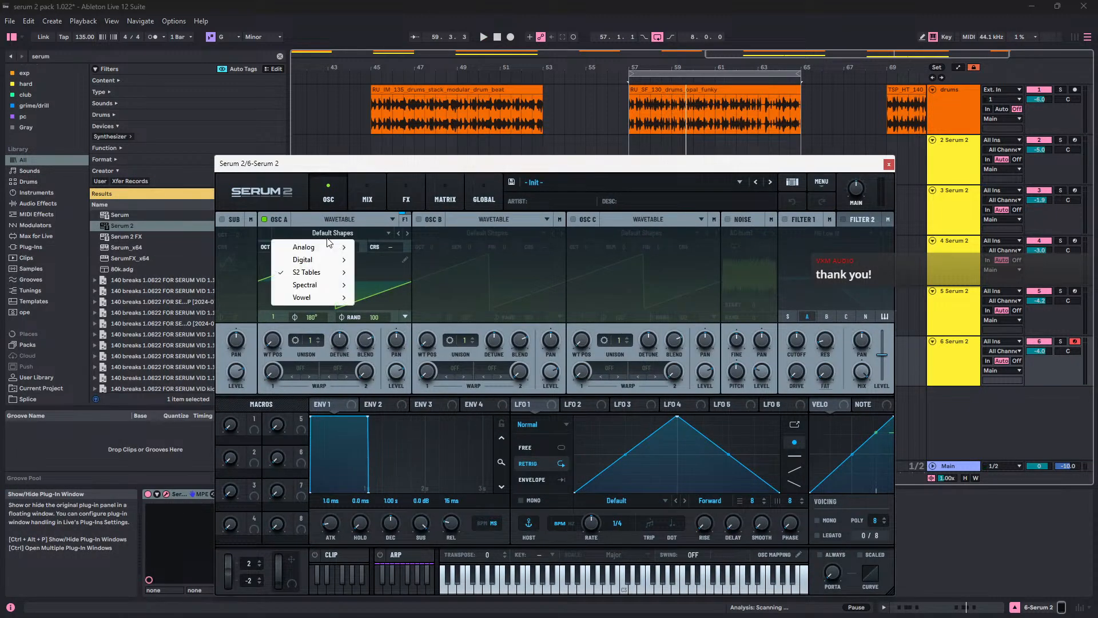
pyautogui.click(388, 269)
pyautogui.moveTo(280, 247); pyautogui.dragTo(279, 263)
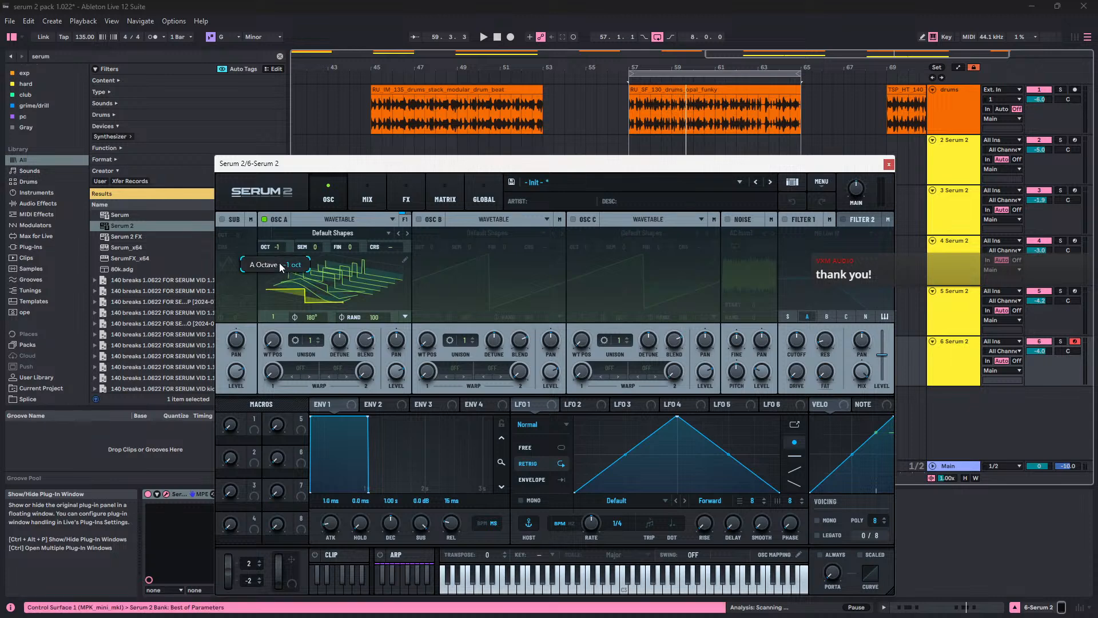
# Step: Load the Analog_BD_Sin wavetable into oscillator A, show it as a flat 2D waveform and audition it with the drums
pyautogui.click(320, 233)
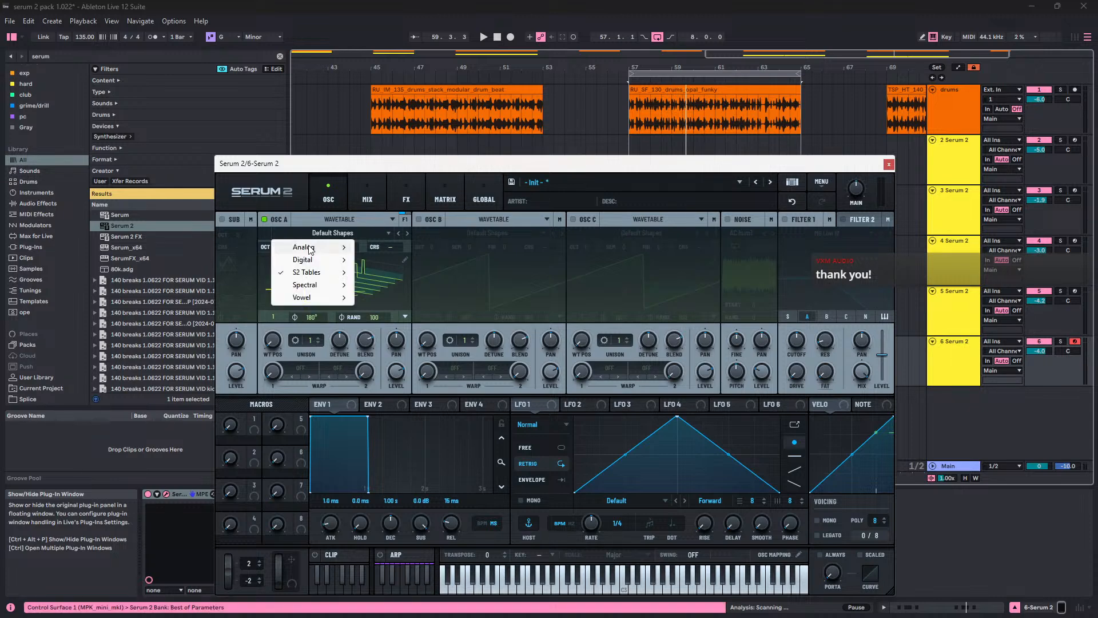
pyautogui.moveTo(309, 250)
pyautogui.click(429, 269)
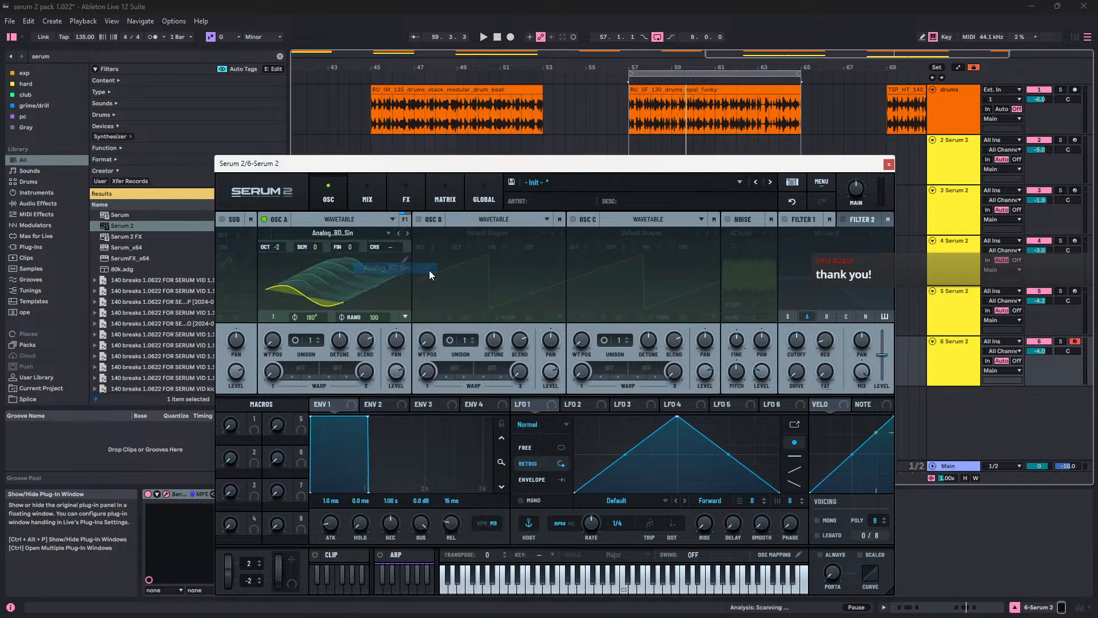
pyautogui.click(391, 265)
pyautogui.press('space')
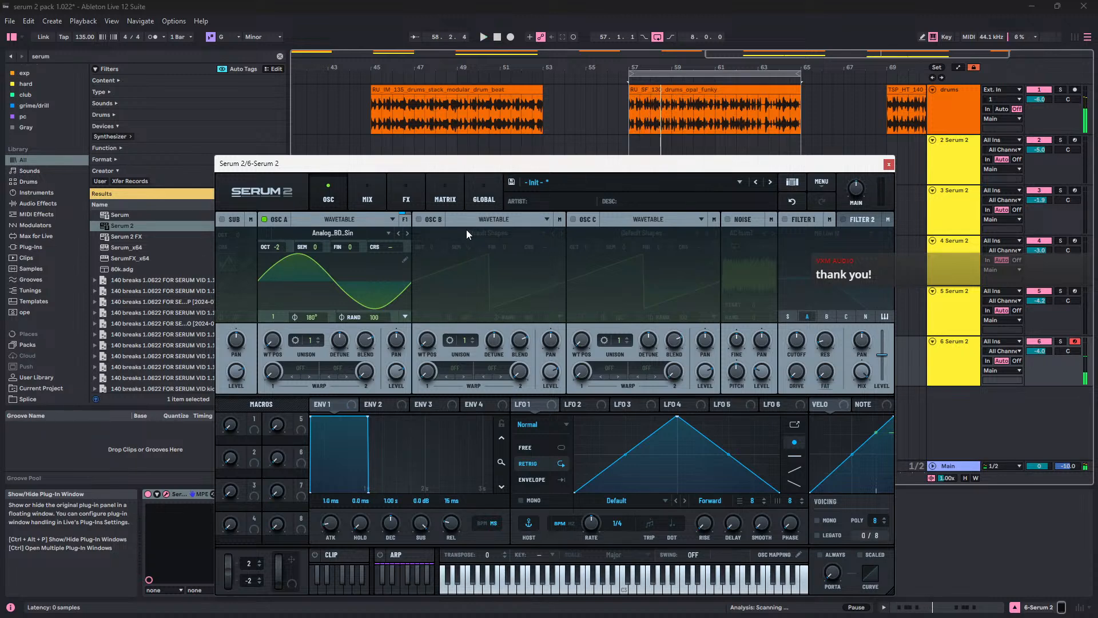
# Step: Enable oscillator B and load the Analog_BD_Sin wavetable into it
pyautogui.click(418, 219)
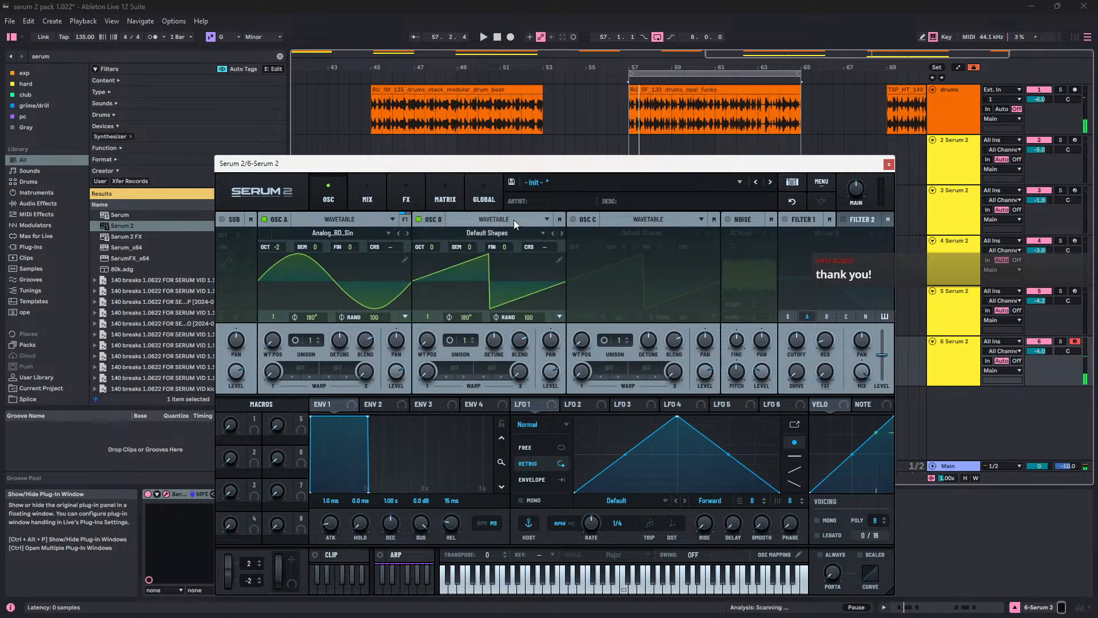
pyautogui.click(505, 232)
pyautogui.moveTo(495, 247)
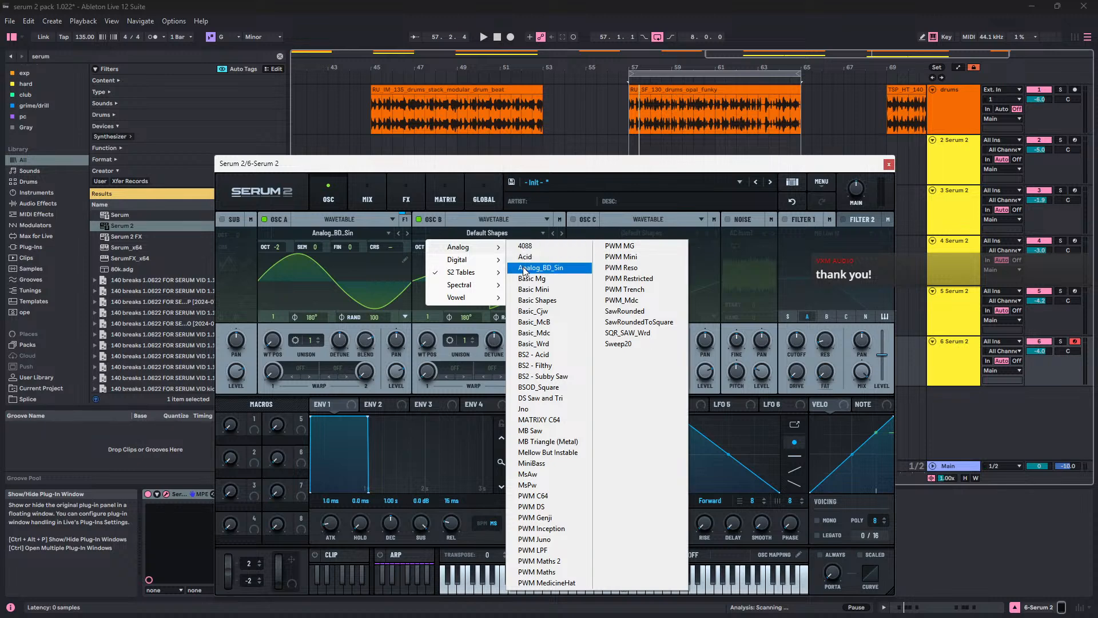
pyautogui.click(523, 269)
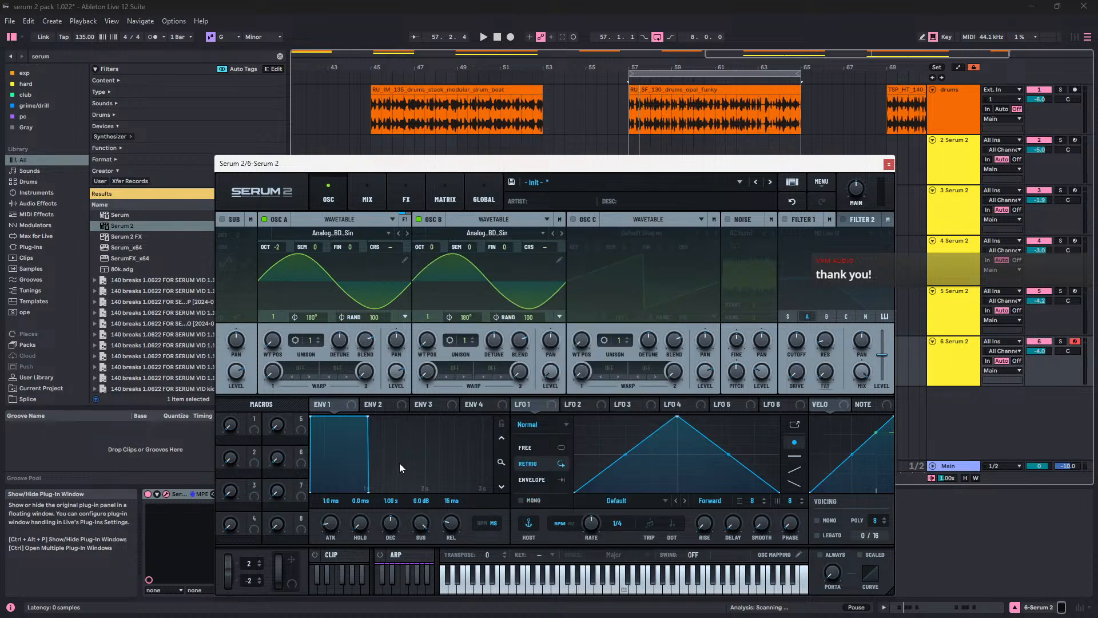
# Step: Set oscillator A's first warp to FM (B) and adjust its amount to about 12% while playing the loop
pyautogui.click(300, 368)
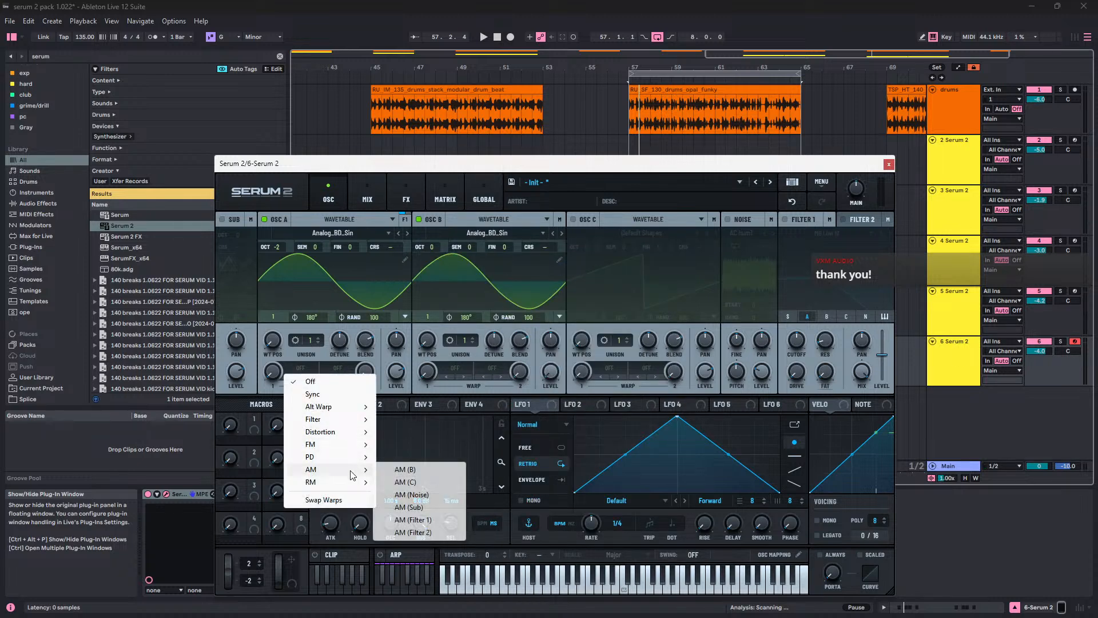
pyautogui.moveTo(347, 445)
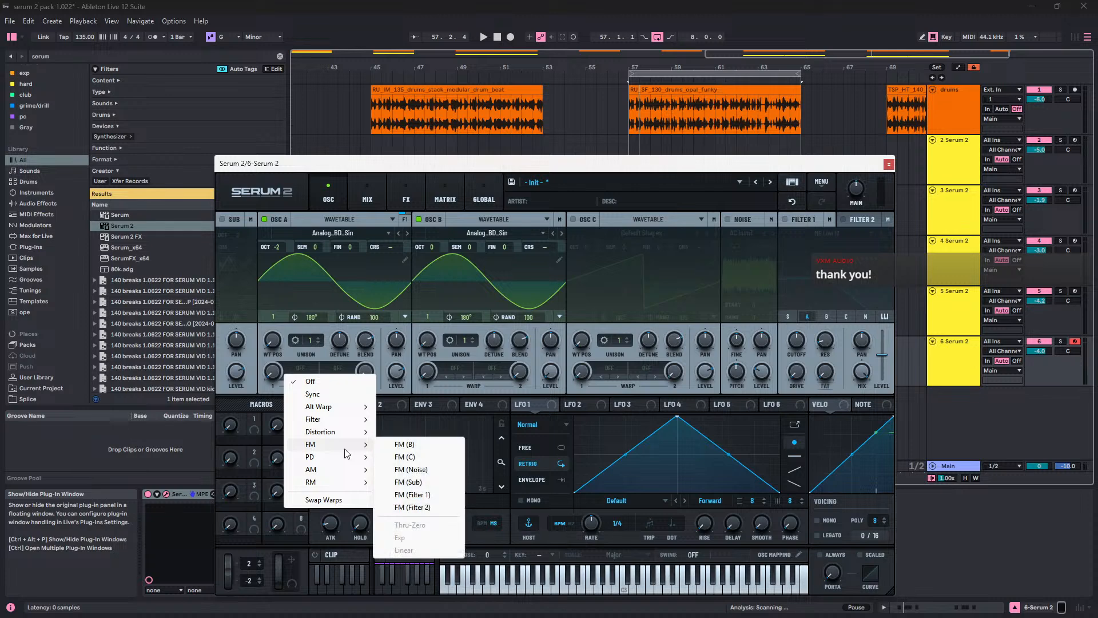
pyautogui.click(403, 445)
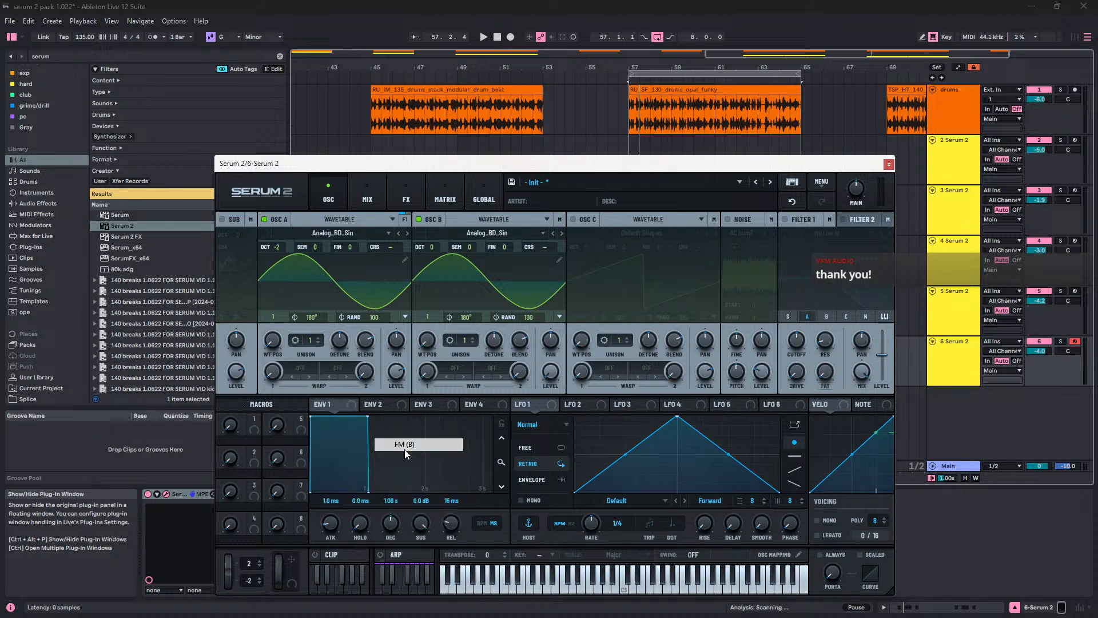
pyautogui.press('space')
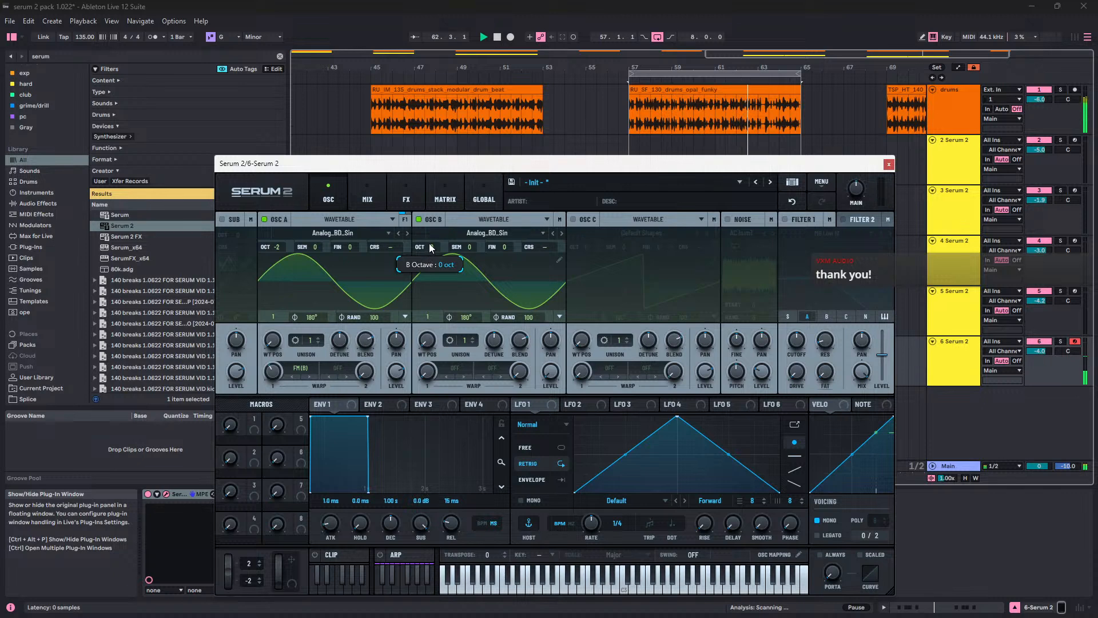
pyautogui.moveTo(429, 243); pyautogui.dragTo(430, 243)
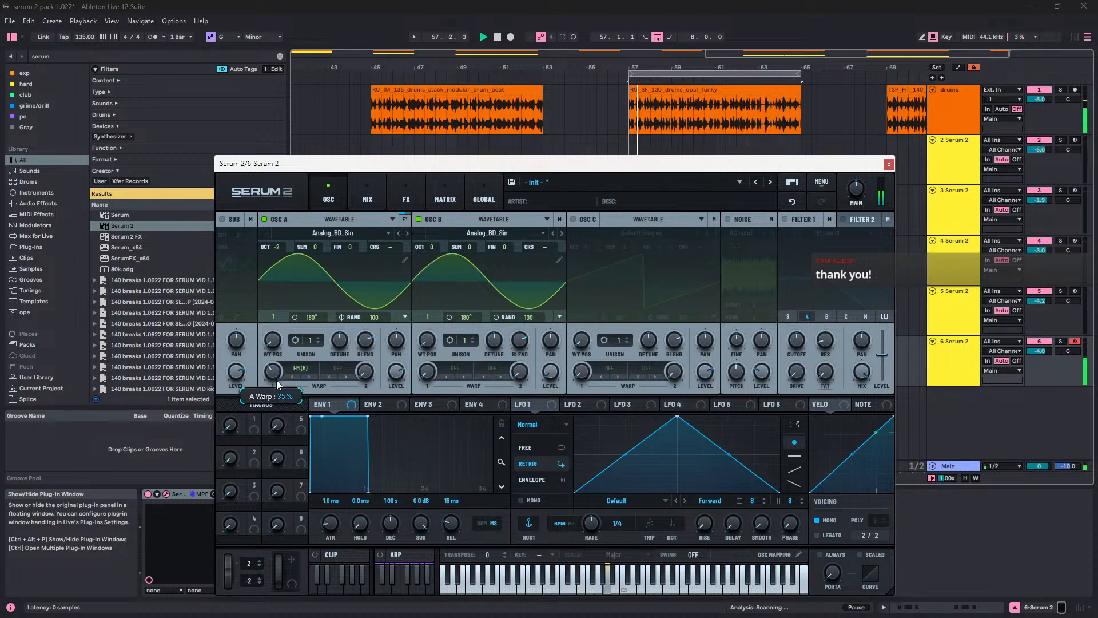
pyautogui.moveTo(277, 385); pyautogui.dragTo(284, 410)
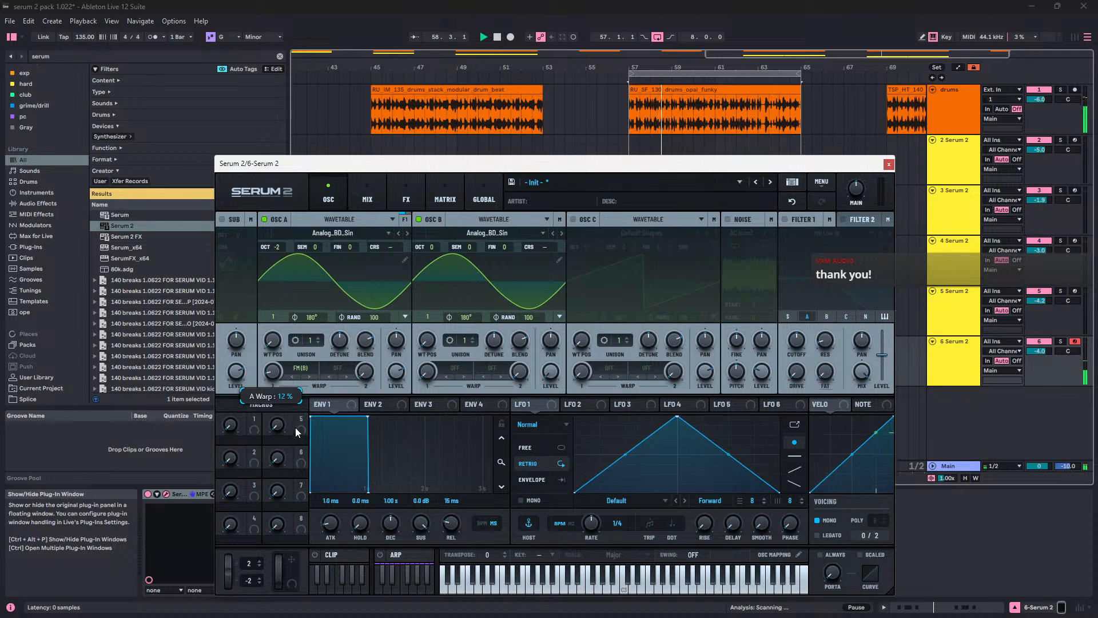
# Step: Modulate oscillator A's FM warp with LFO 1, shaped as a rising ramp bowed upward at a 1/8 rate
pyautogui.moveTo(553, 408); pyautogui.dragTo(277, 423)
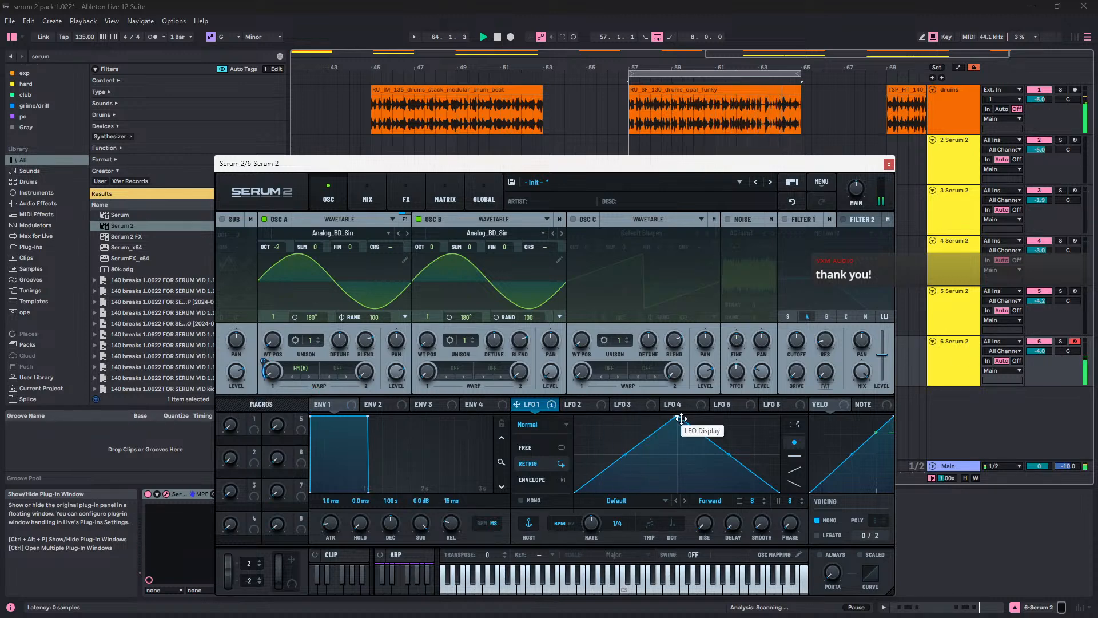
pyautogui.moveTo(682, 421); pyautogui.dragTo(779, 417)
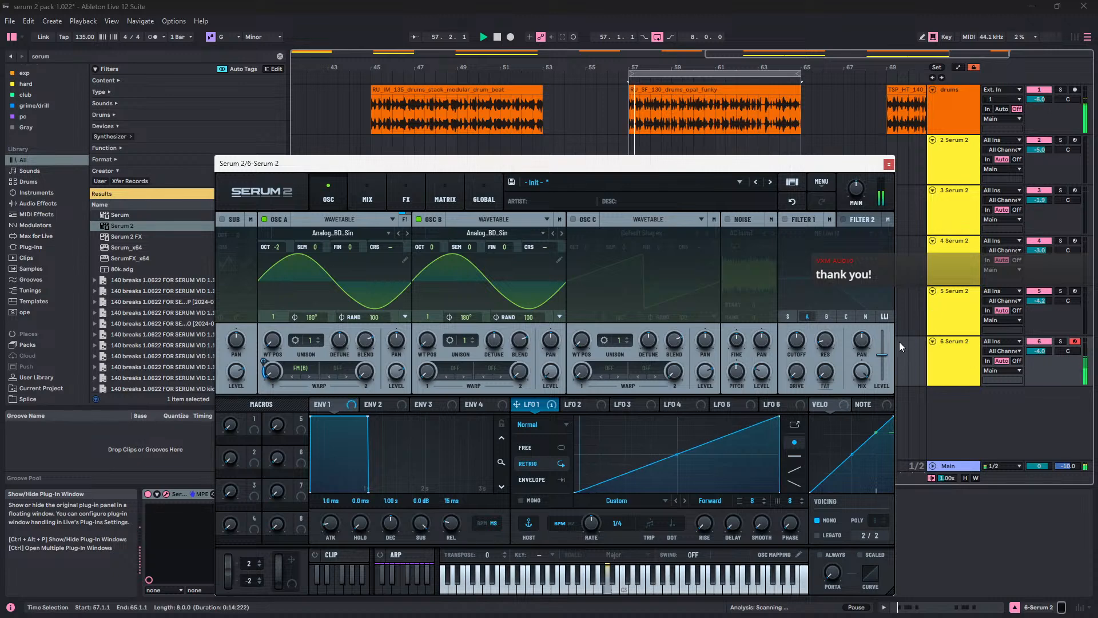
pyautogui.moveTo(598, 523)
pyautogui.mouseDown()
pyautogui.moveTo(599, 538)
pyautogui.moveTo(602, 523)
pyautogui.mouseUp()
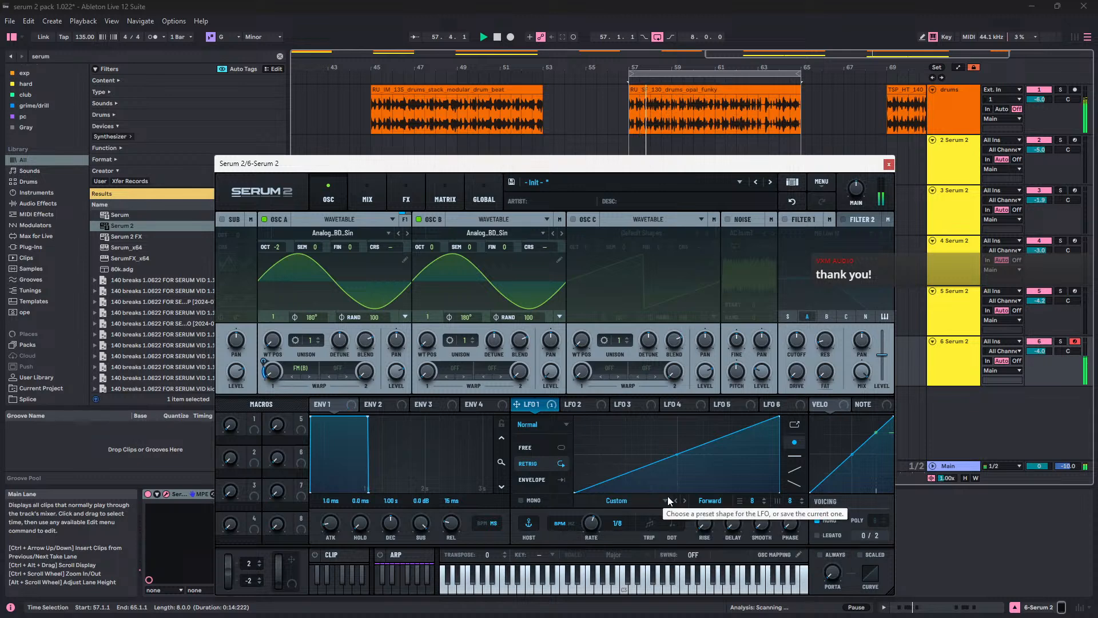
pyautogui.moveTo(677, 454); pyautogui.dragTo(677, 443)
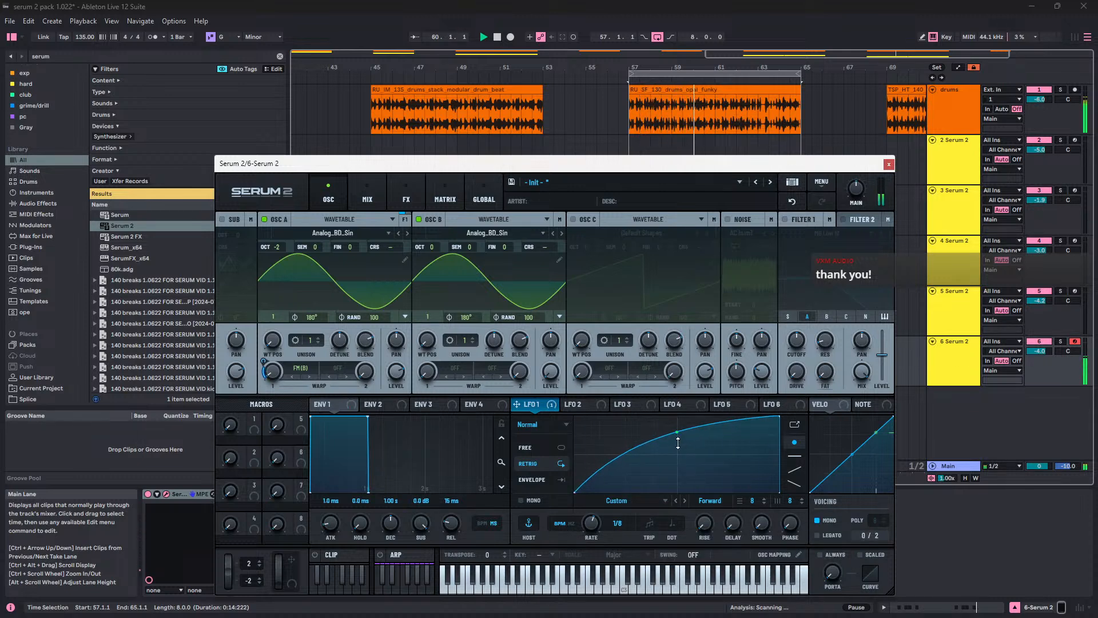
# Step: Set oscillator A's unison to 7 voices and the random phase of oscillators A and B to 0
pyautogui.click(319, 337)
pyautogui.click(317, 339)
pyautogui.click(318, 339)
pyautogui.click(318, 339)
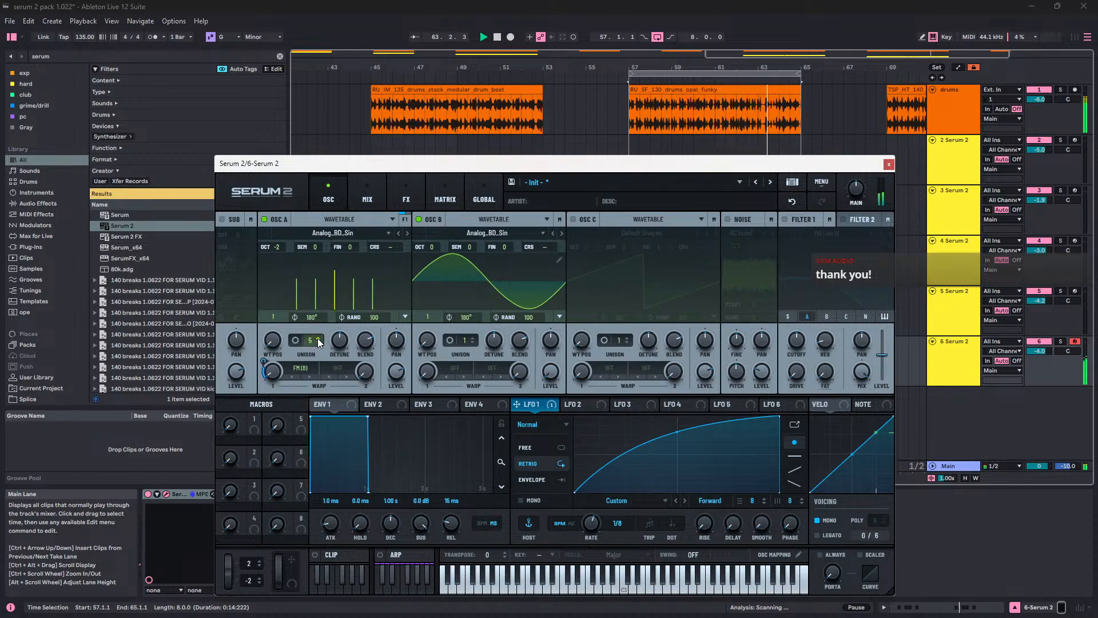
pyautogui.click(318, 339)
pyautogui.click(318, 337)
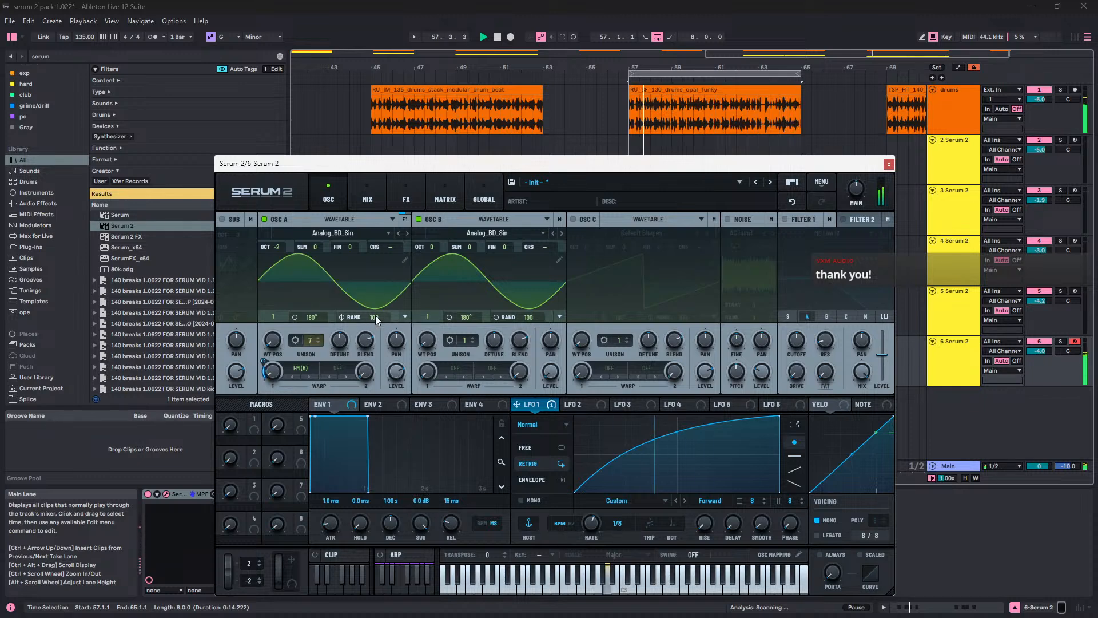
pyautogui.moveTo(375, 315); pyautogui.dragTo(380, 616)
pyautogui.moveTo(529, 318); pyautogui.dragTo(485, 496)
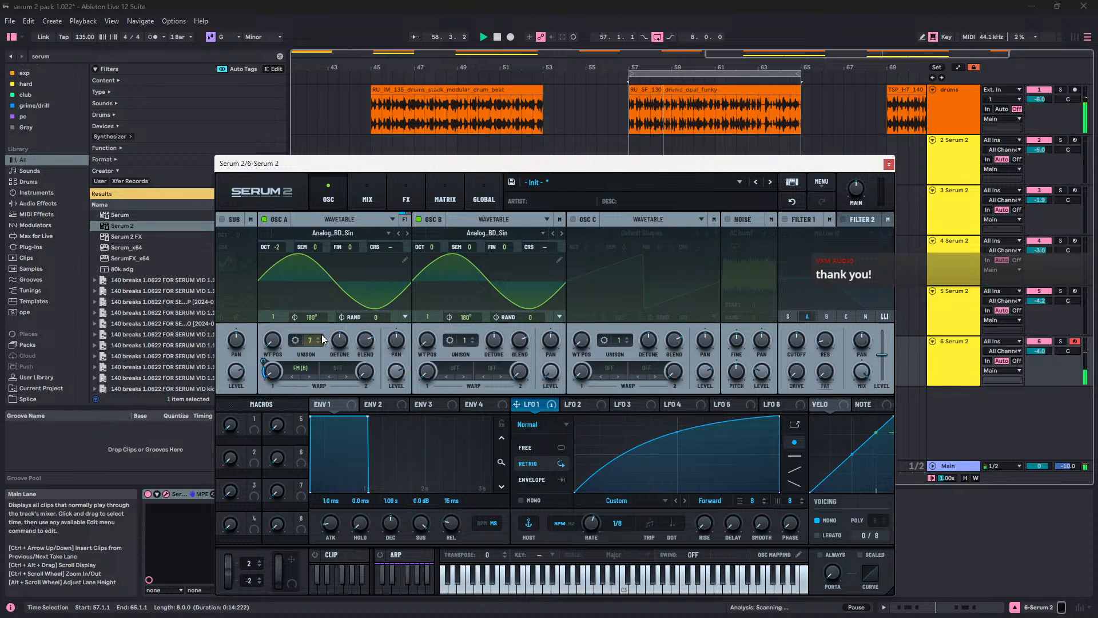
pyautogui.click(375, 193)
pyautogui.click(405, 190)
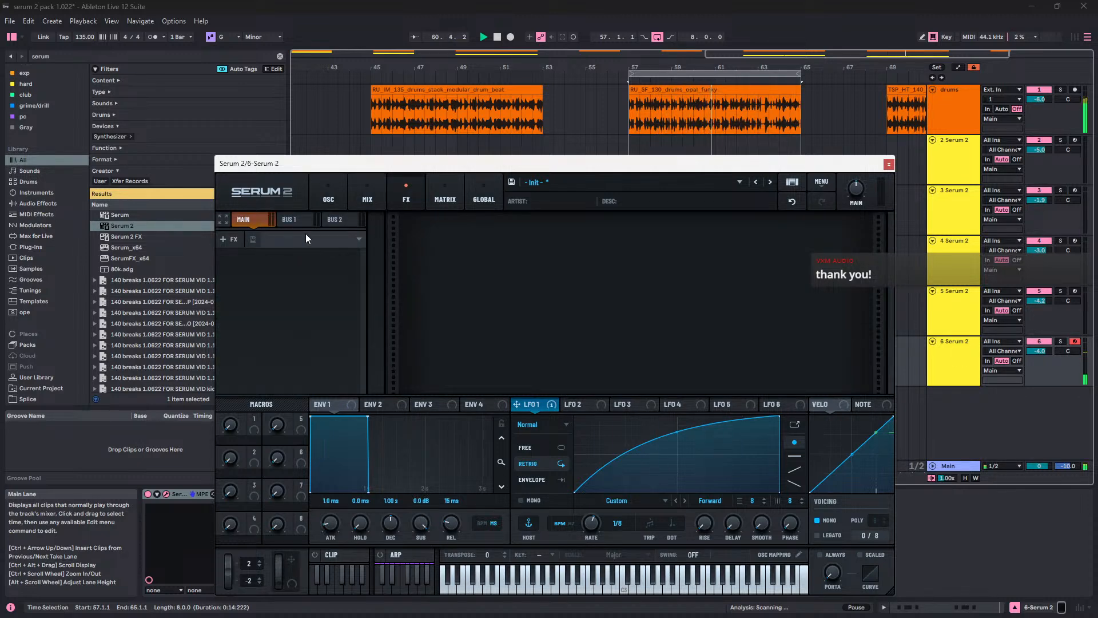
pyautogui.click(323, 195)
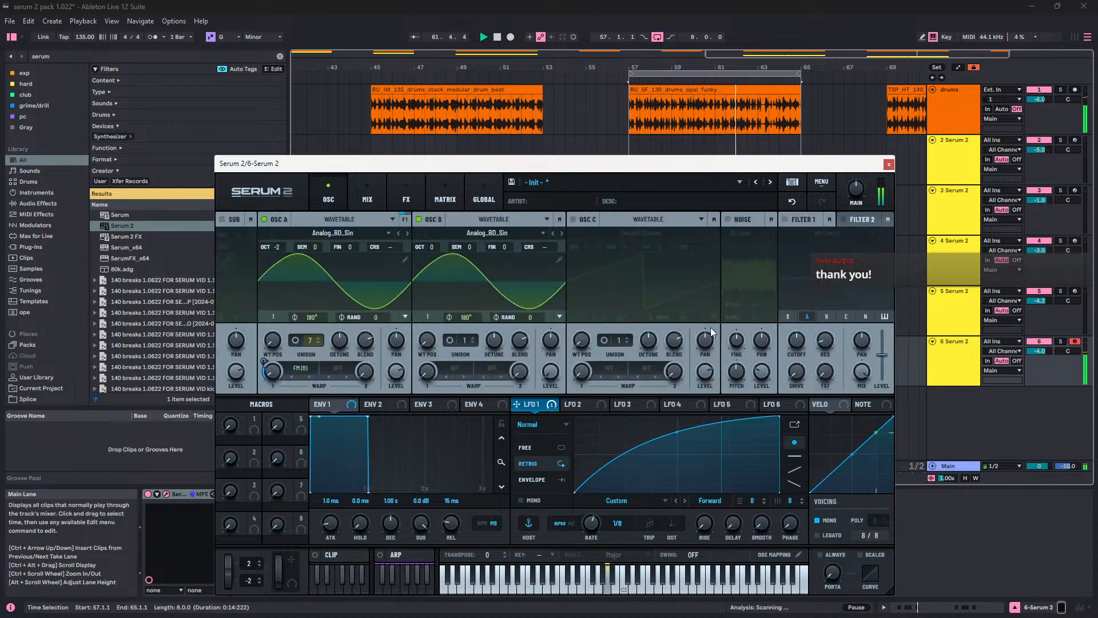
# Step: Enable Filter 1 and set its output routing to None
pyautogui.click(783, 219)
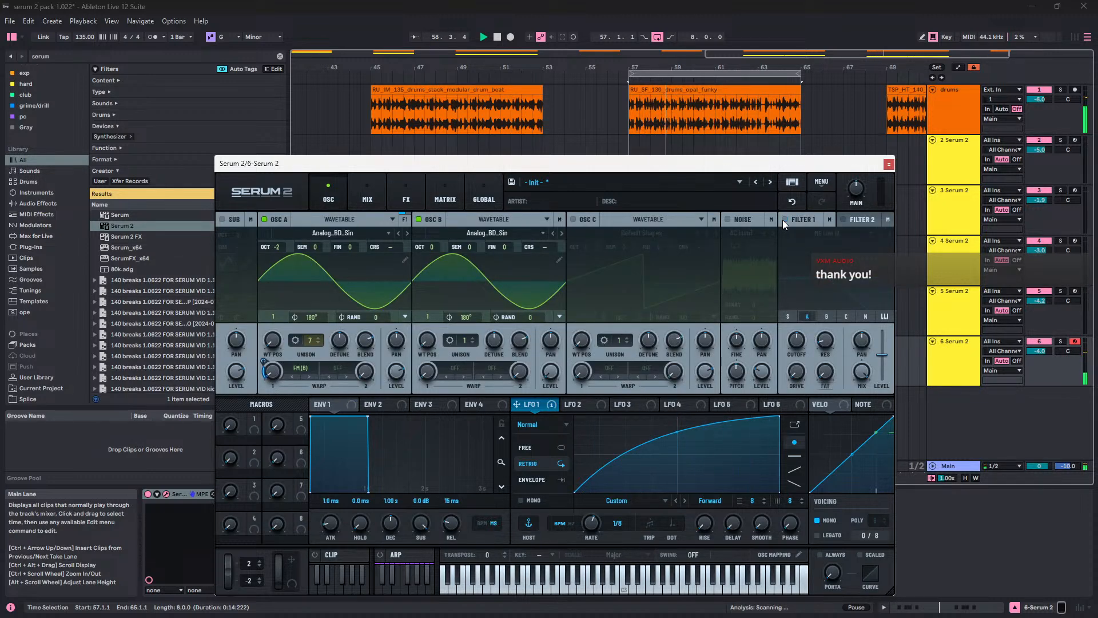
pyautogui.click(783, 220)
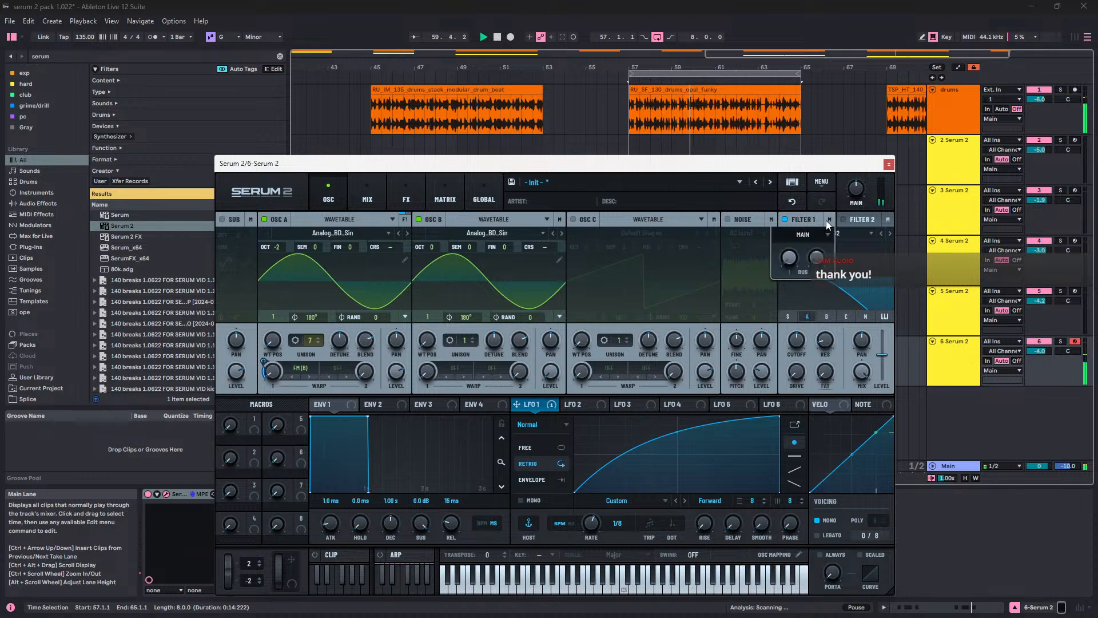
pyautogui.click(820, 234)
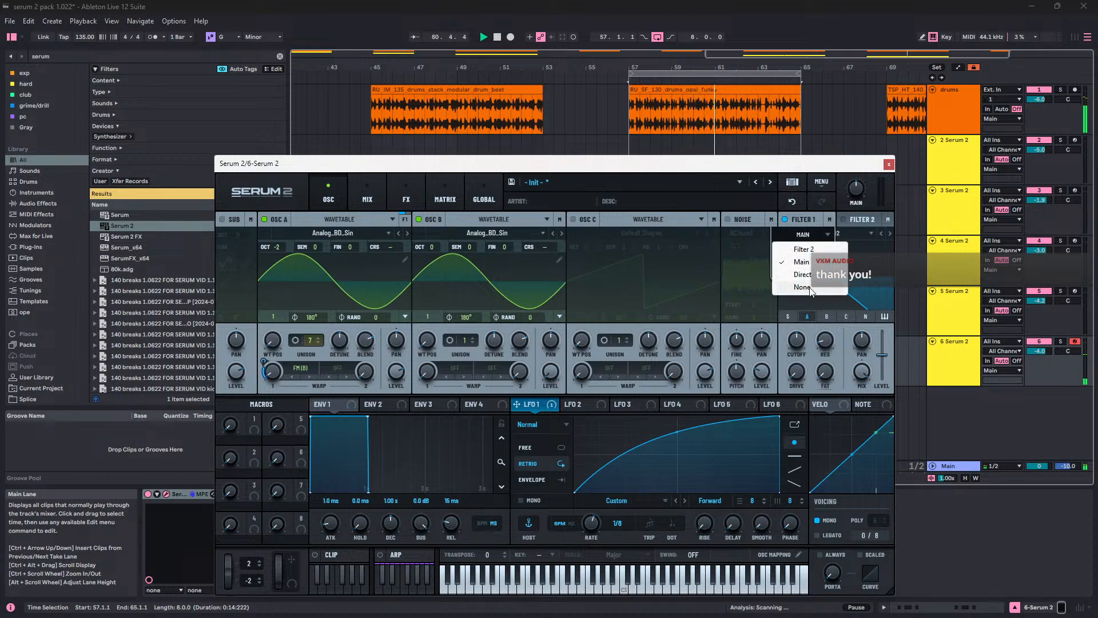
pyautogui.click(811, 291)
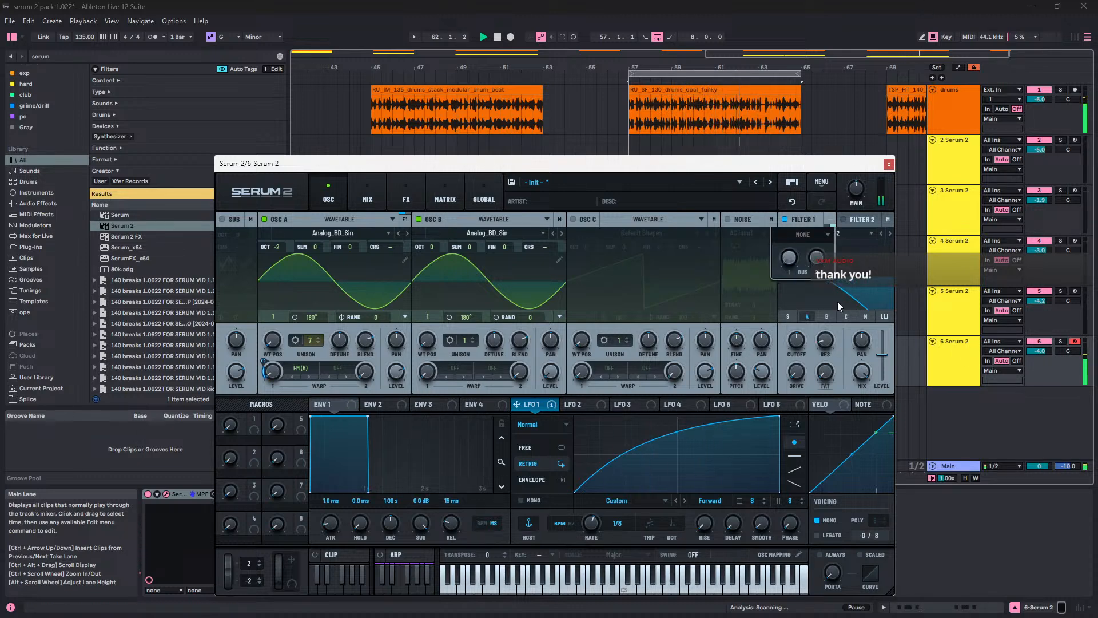
# Step: Set Filter 1's cutoff to about 2960 Hz and raise its drive to about 17%, auditioning the loop
pyautogui.moveTo(798, 341); pyautogui.dragTo(811, 319)
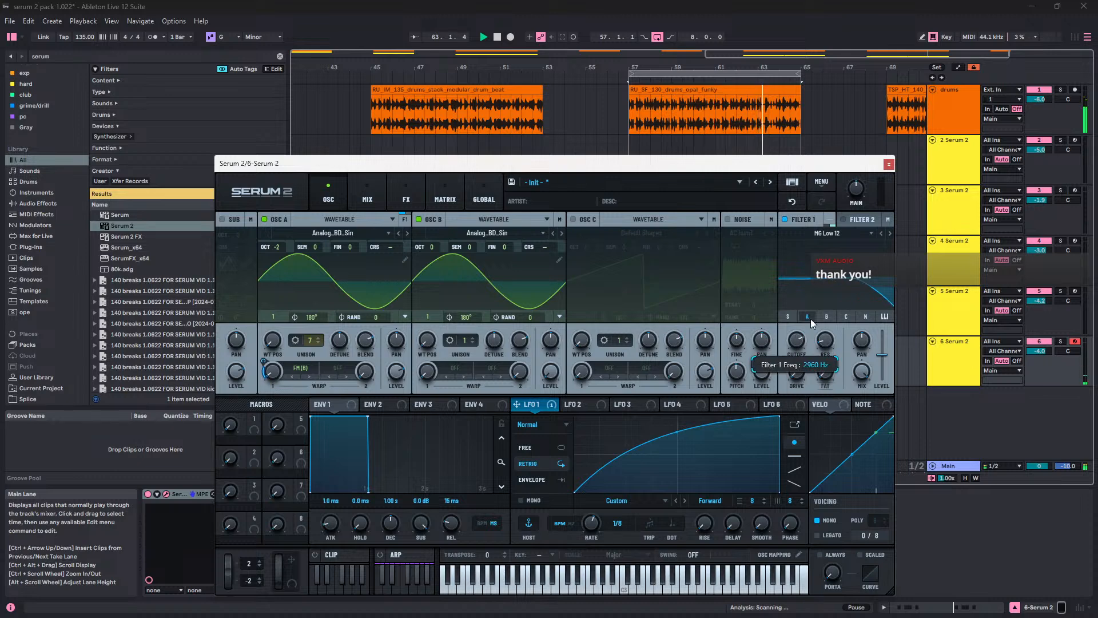
pyautogui.press('space')
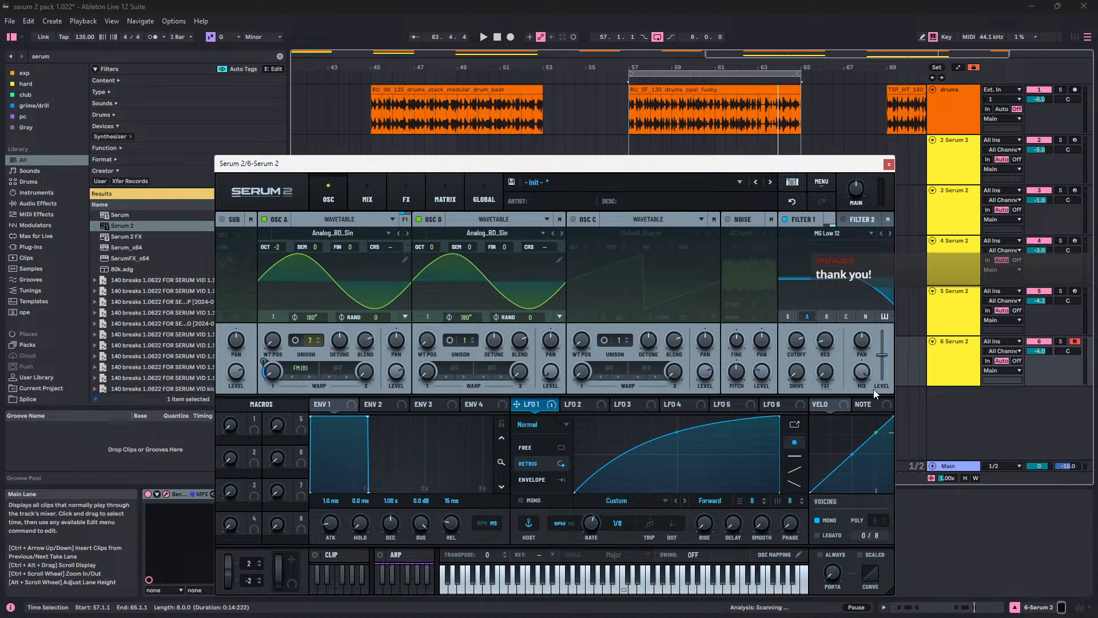
pyautogui.press('space')
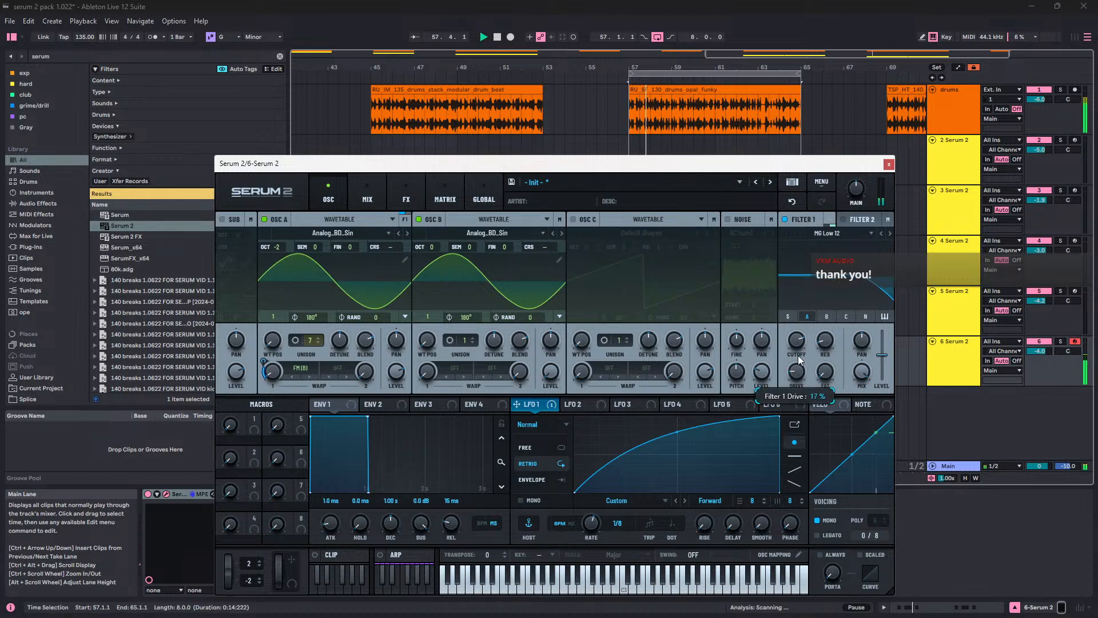
pyautogui.moveTo(814, 366); pyautogui.dragTo(832, 352)
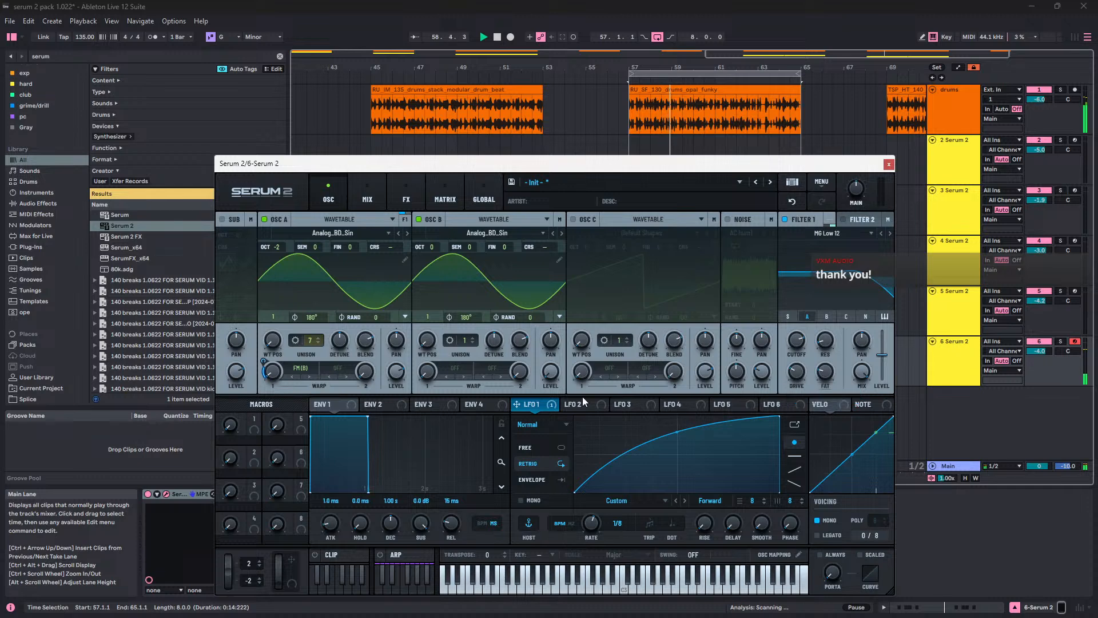
# Step: Check the mixer routing and the list of effects available for Bus 2
pyautogui.click(409, 196)
pyautogui.click(369, 194)
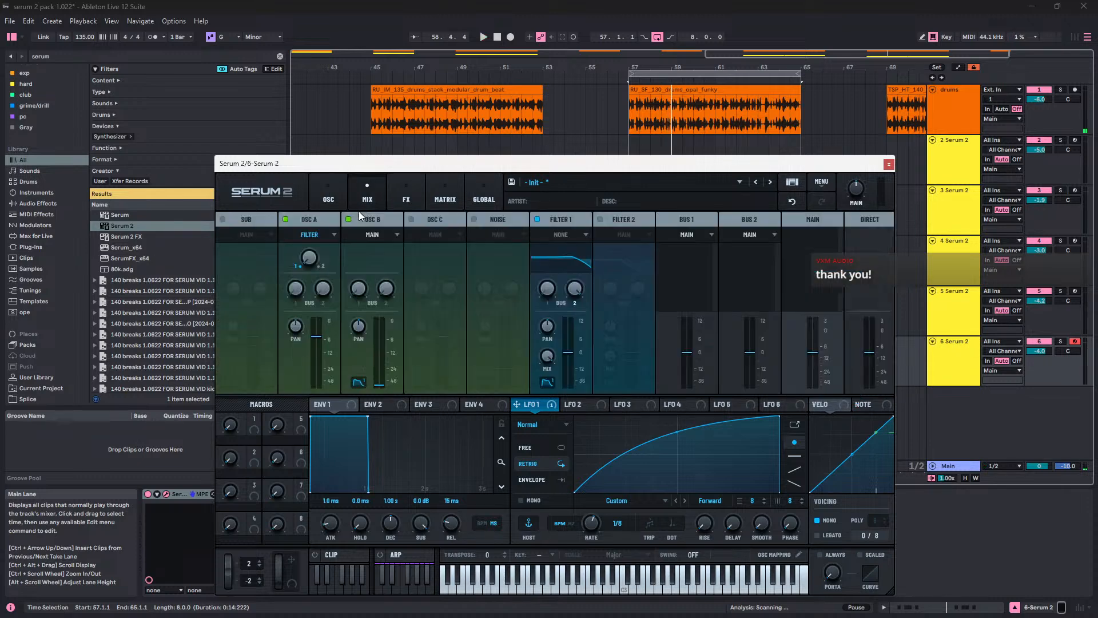
pyautogui.click(389, 203)
pyautogui.click(327, 220)
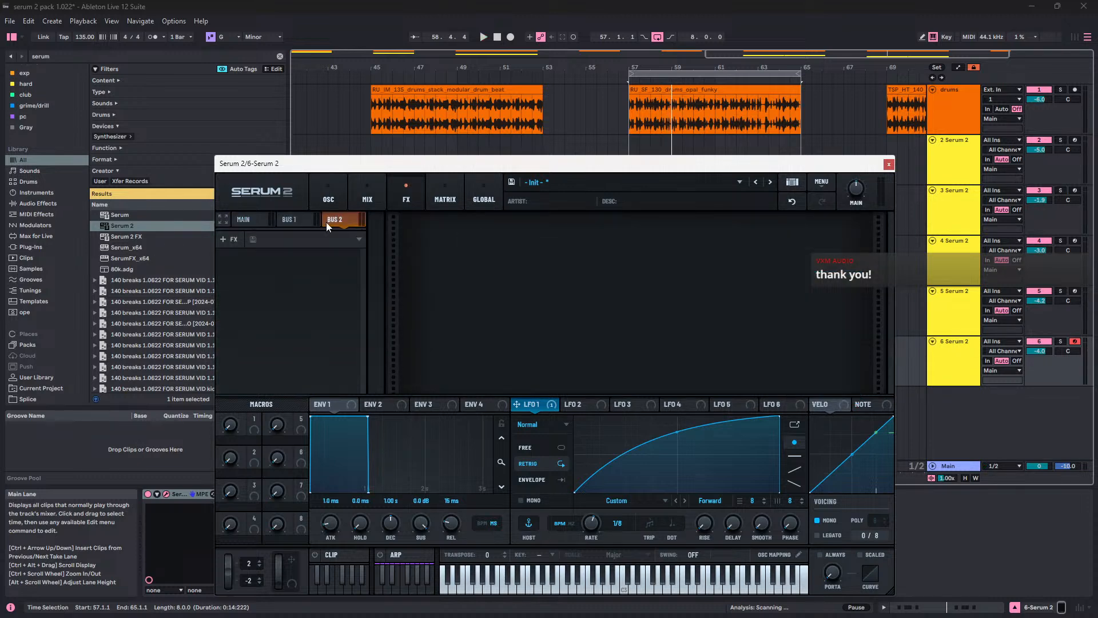
pyautogui.click(232, 243)
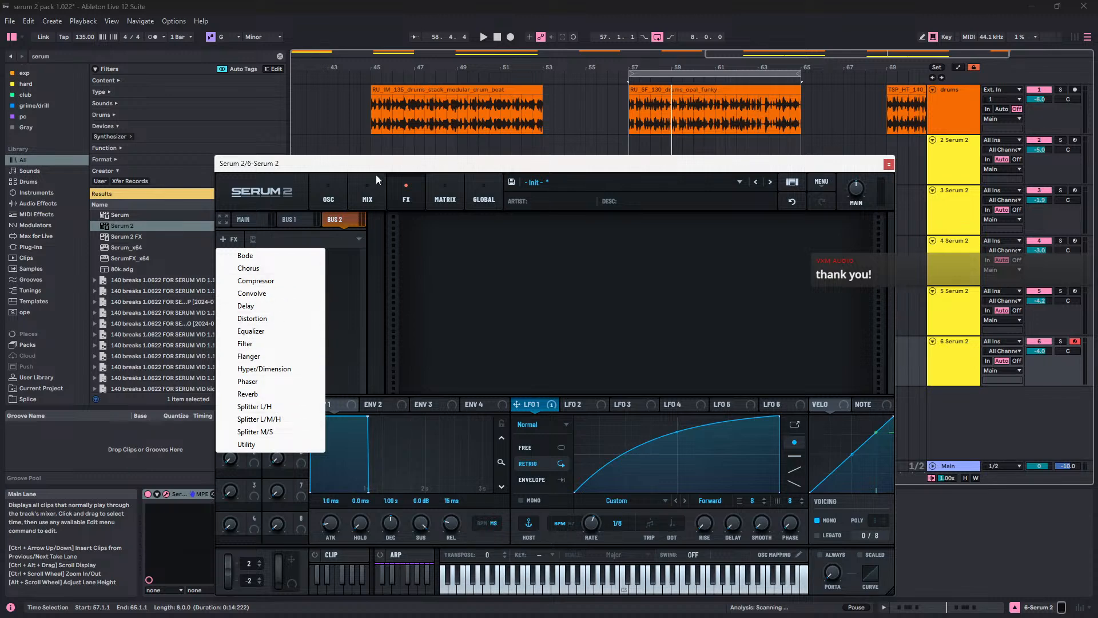
# Step: Set oscillator A's unison mode to Super and its unison width to 0, and play the loop
pyautogui.click(328, 191)
pyautogui.click(339, 283)
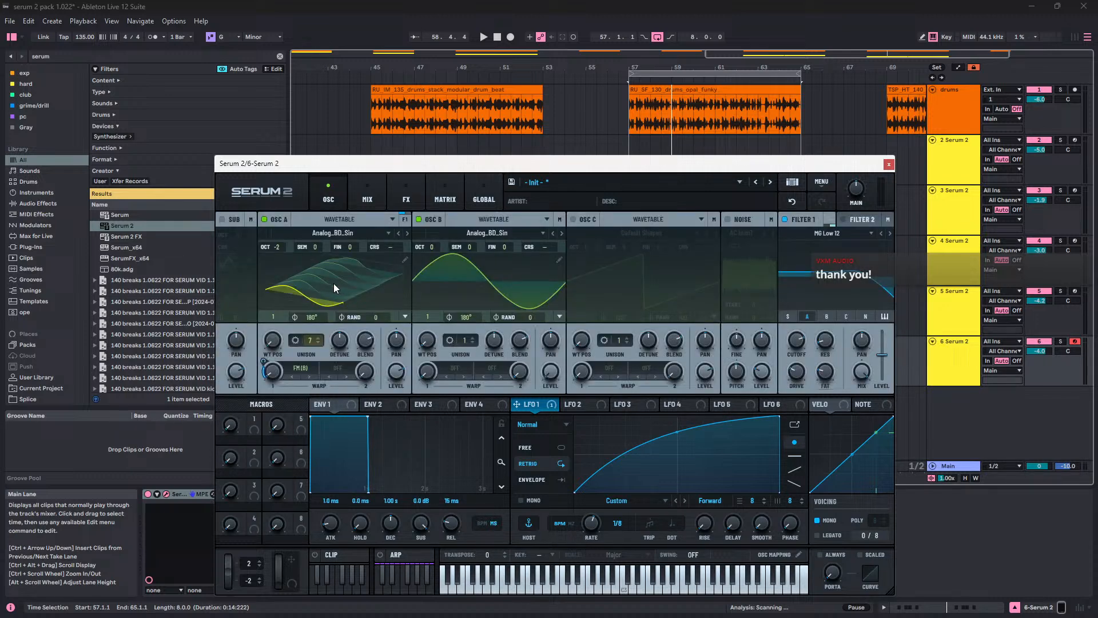
pyautogui.click(296, 340)
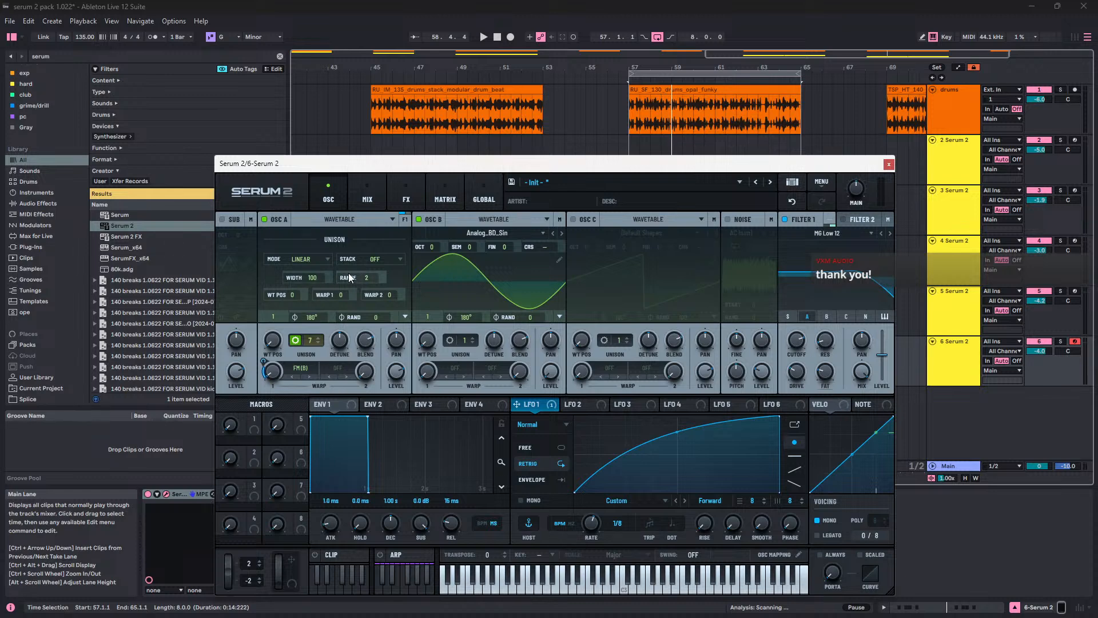
pyautogui.click(326, 260)
pyautogui.click(304, 284)
pyautogui.moveTo(313, 278); pyautogui.dragTo(341, 379)
pyautogui.press('space')
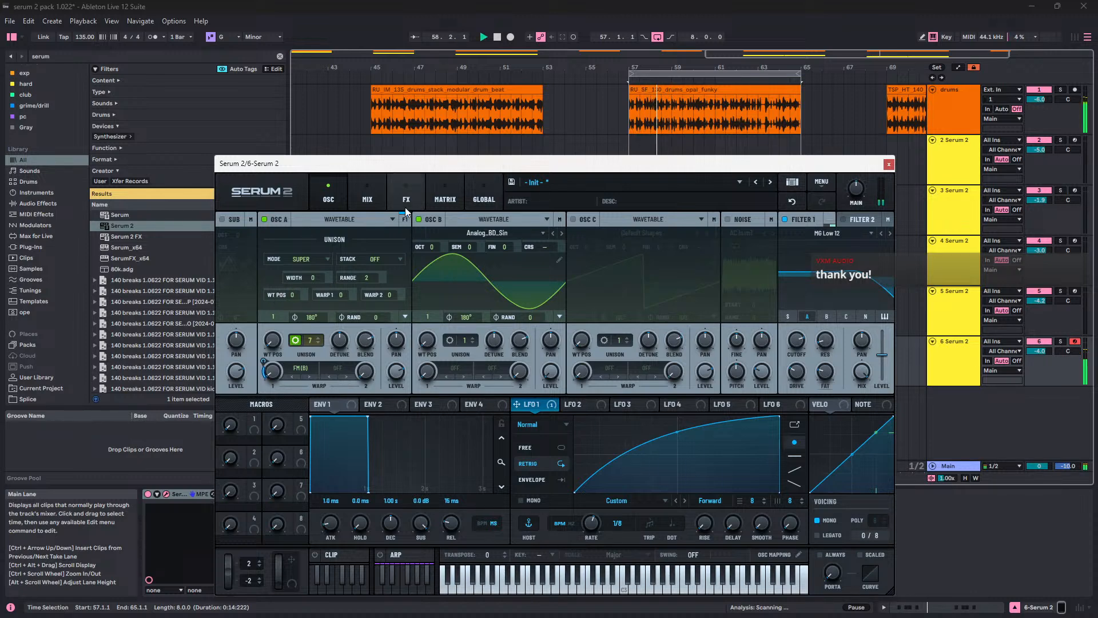
# Step: Turn off oscillator A's unison and return its display to the waveform view
pyautogui.click(366, 221)
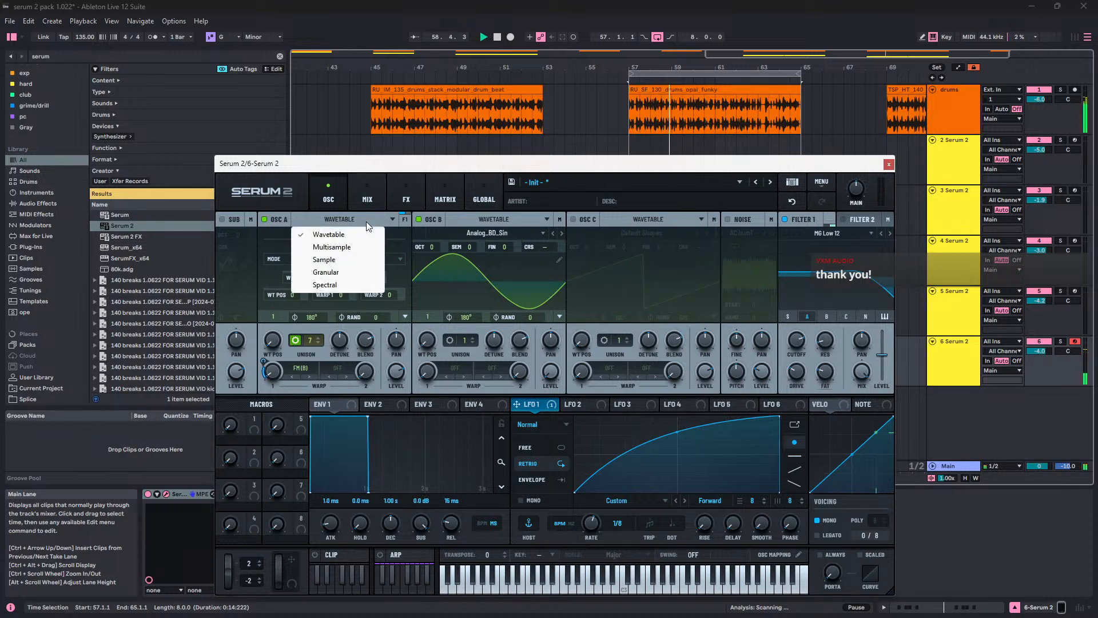
pyautogui.click(449, 295)
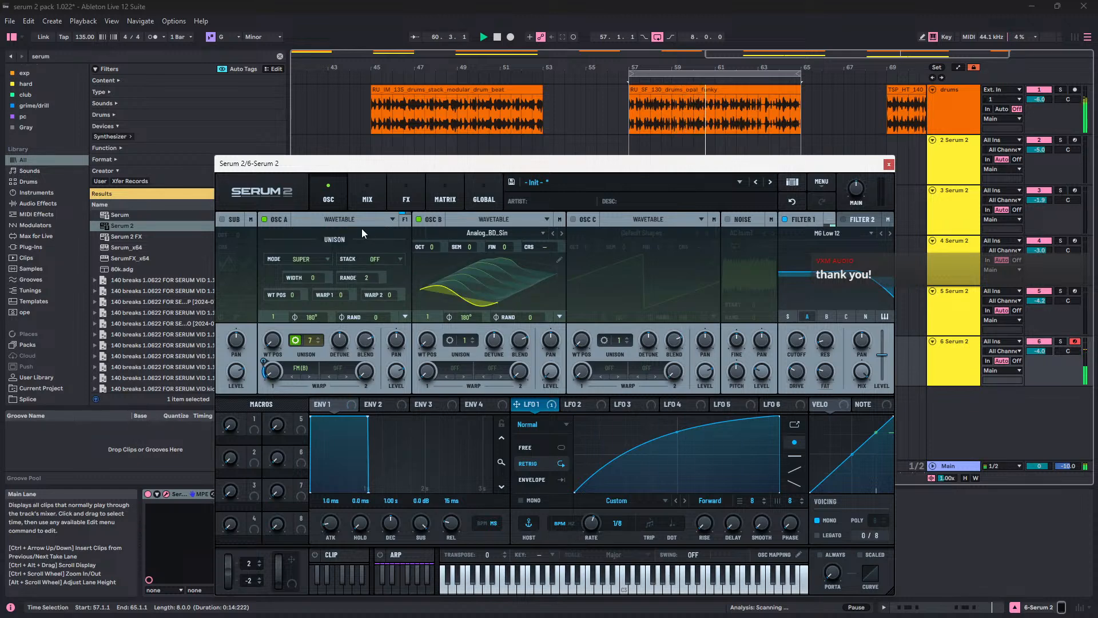
pyautogui.click(295, 340)
pyautogui.click(482, 263)
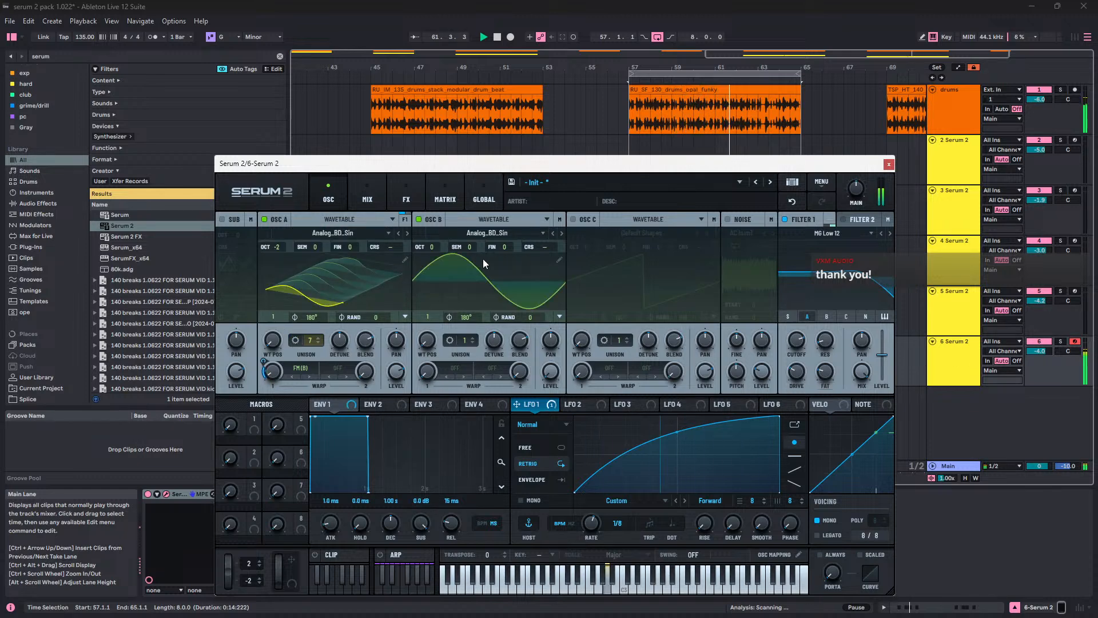
# Step: Enable oscillator C and load the Analog_BD_Sin wavetable into it
pyautogui.click(573, 219)
pyautogui.click(658, 233)
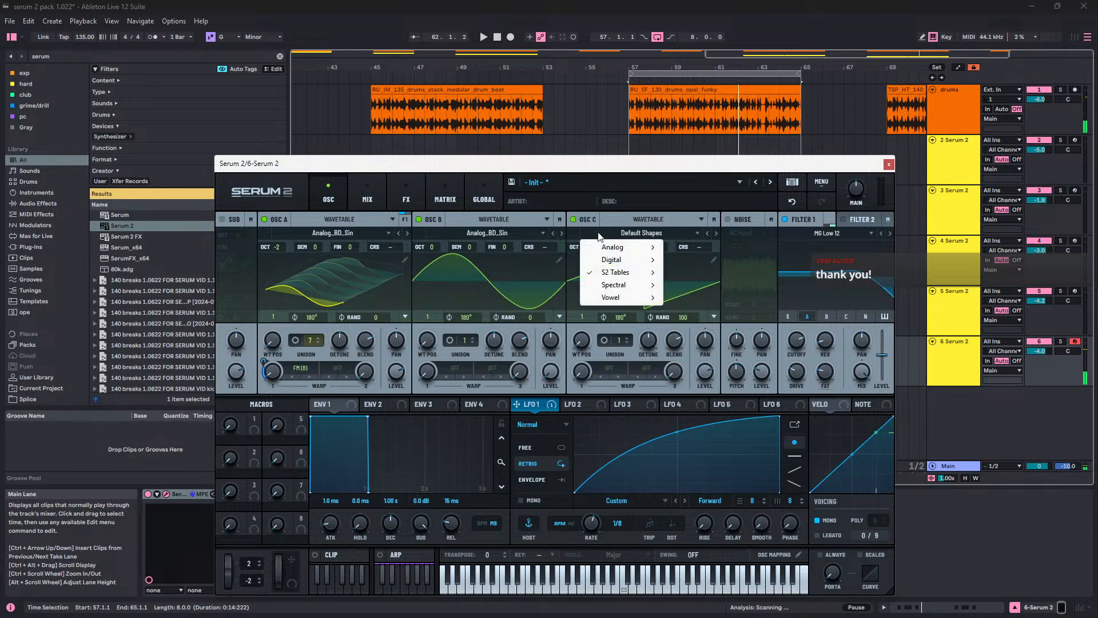
pyautogui.moveTo(621, 246)
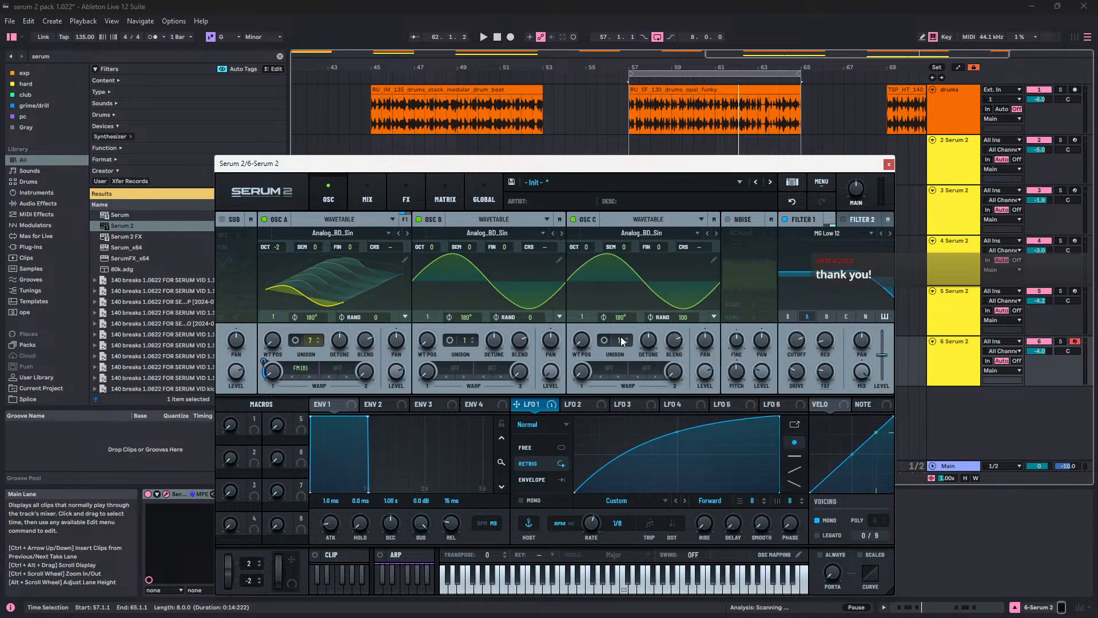
# Step: Set oscillator B's first warp to FM (C) and modulate it with LFO 1 by about 26%
pyautogui.click(450, 373)
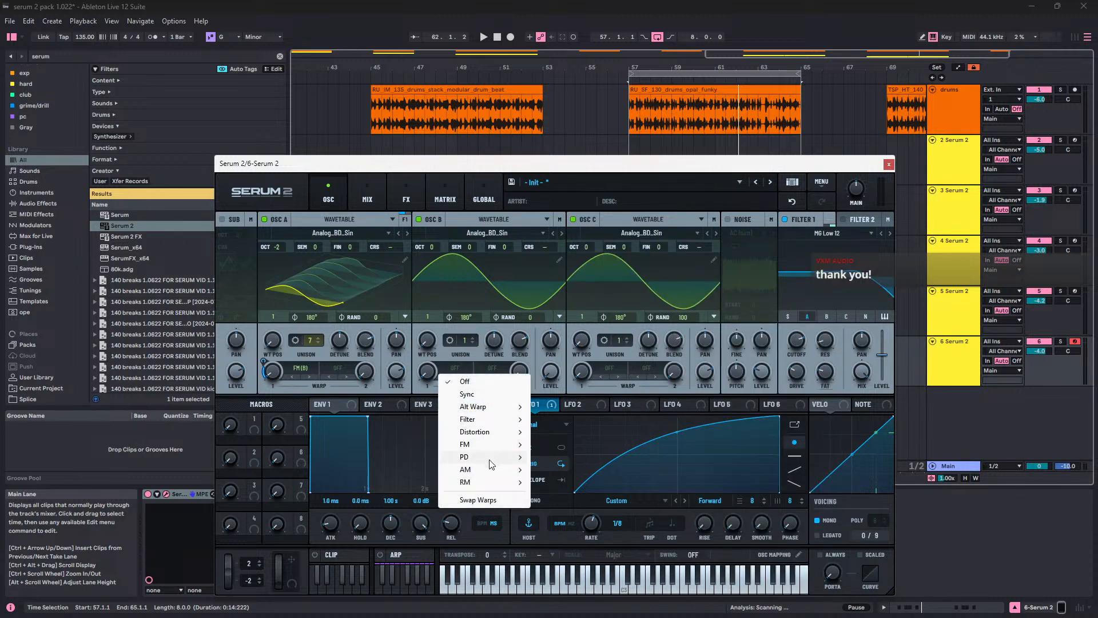
pyautogui.moveTo(490, 446)
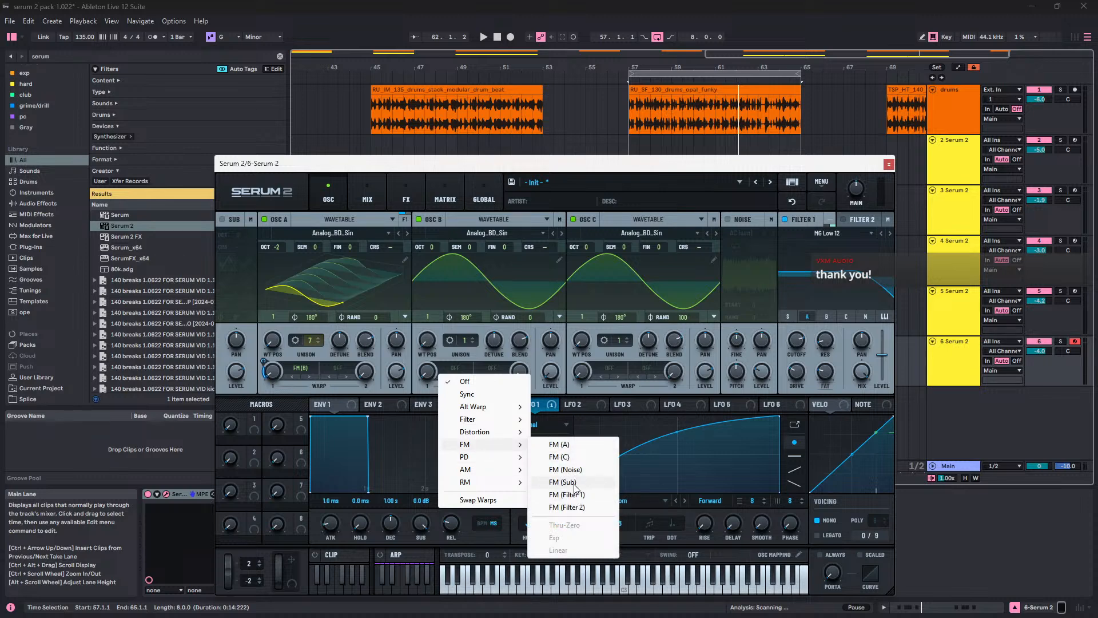
pyautogui.click(564, 456)
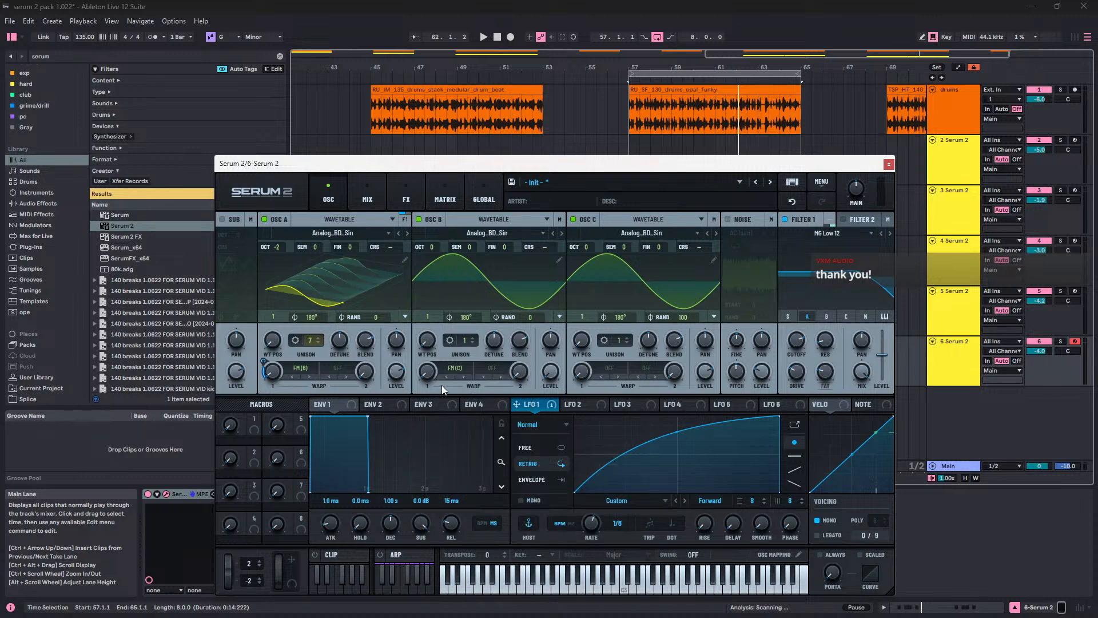
pyautogui.moveTo(560, 406); pyautogui.dragTo(426, 372)
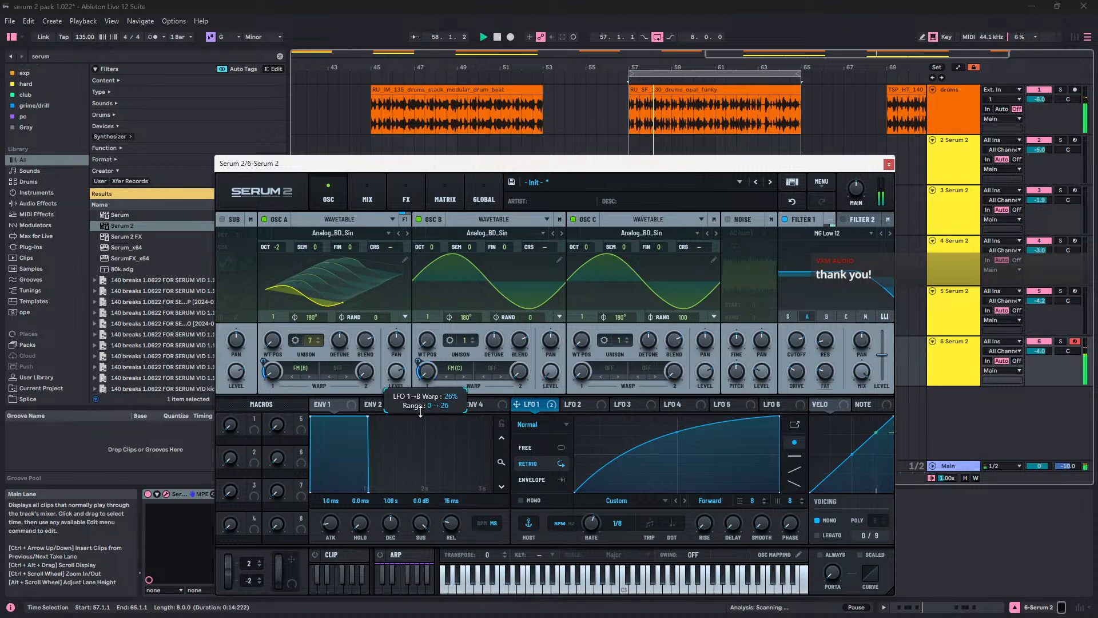
# Step: Try oscillator C at octaves from -1 to +2 and raise oscillator B's base warp to 25% while auditioning the loop
pyautogui.moveTo(582, 249); pyautogui.dragTo(585, 259)
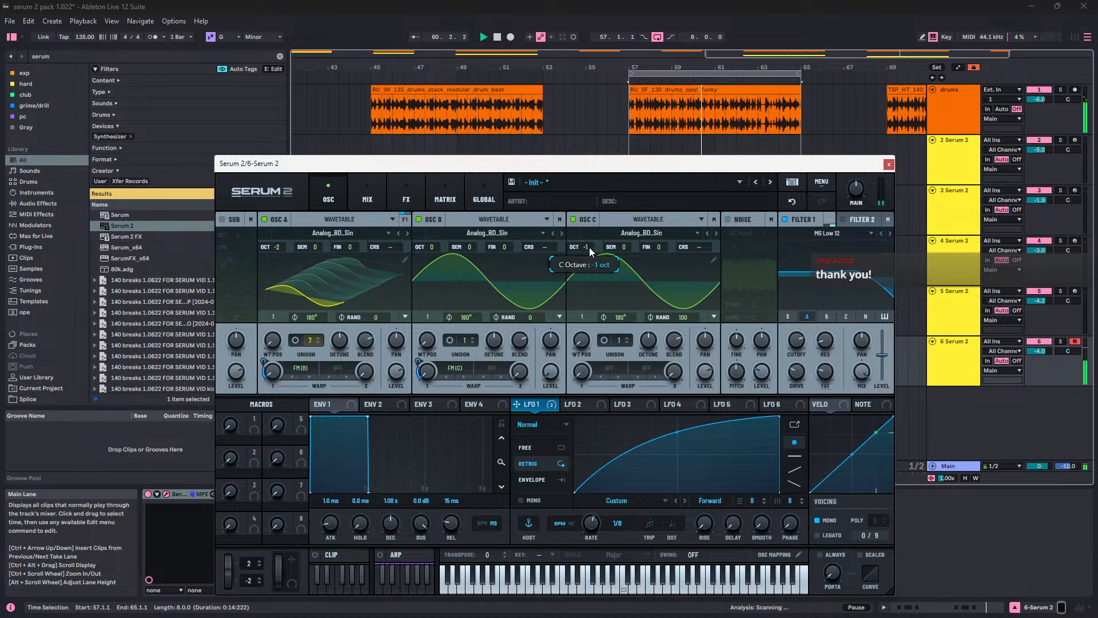
pyautogui.moveTo(589, 247); pyautogui.dragTo(597, 224)
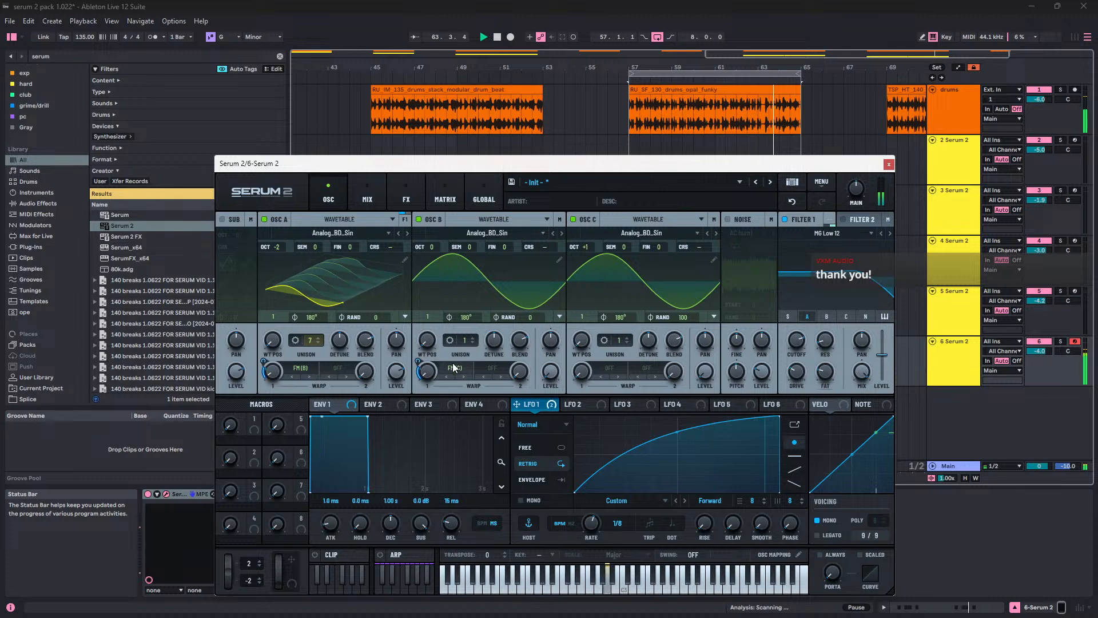
pyautogui.moveTo(426, 373)
pyautogui.moveTo(433, 365); pyautogui.dragTo(435, 350)
pyautogui.moveTo(418, 364)
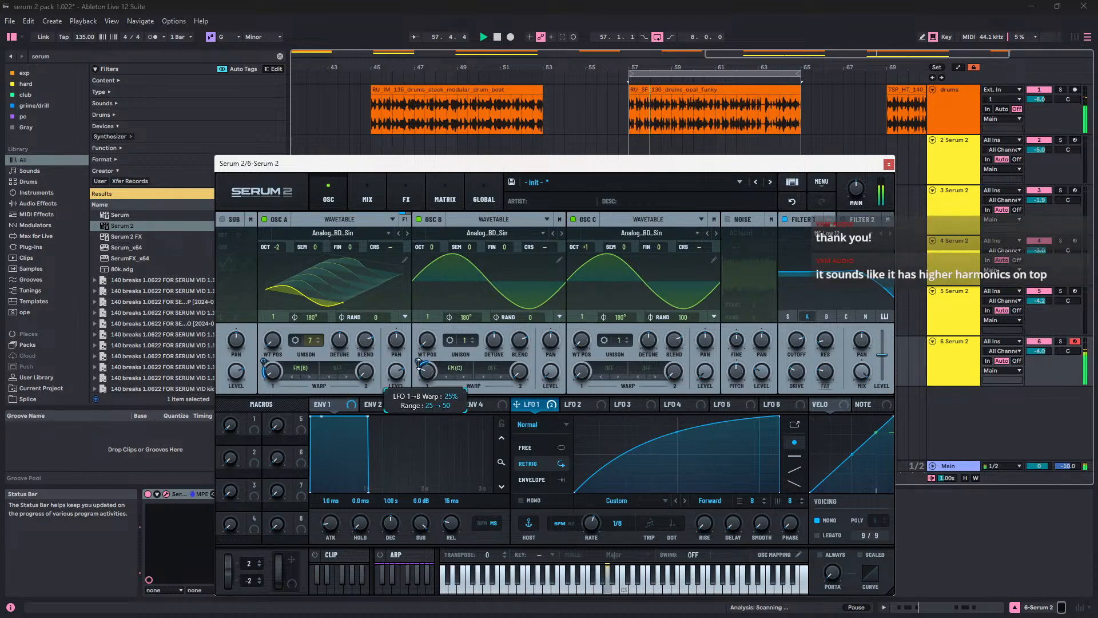
pyautogui.moveTo(591, 249); pyautogui.dragTo(594, 224)
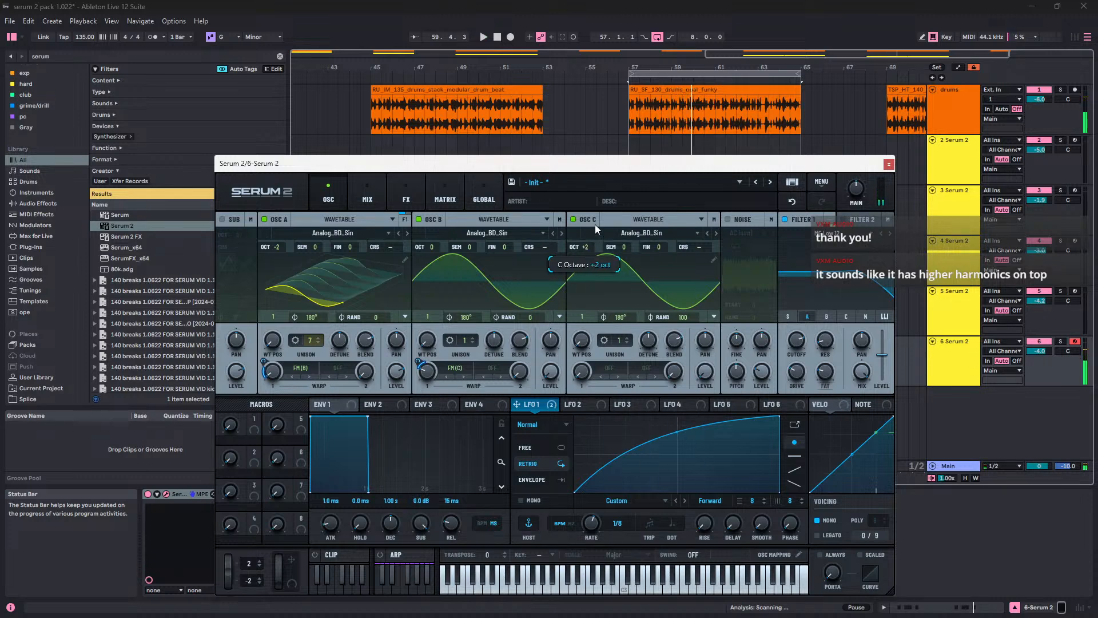
pyautogui.press('space')
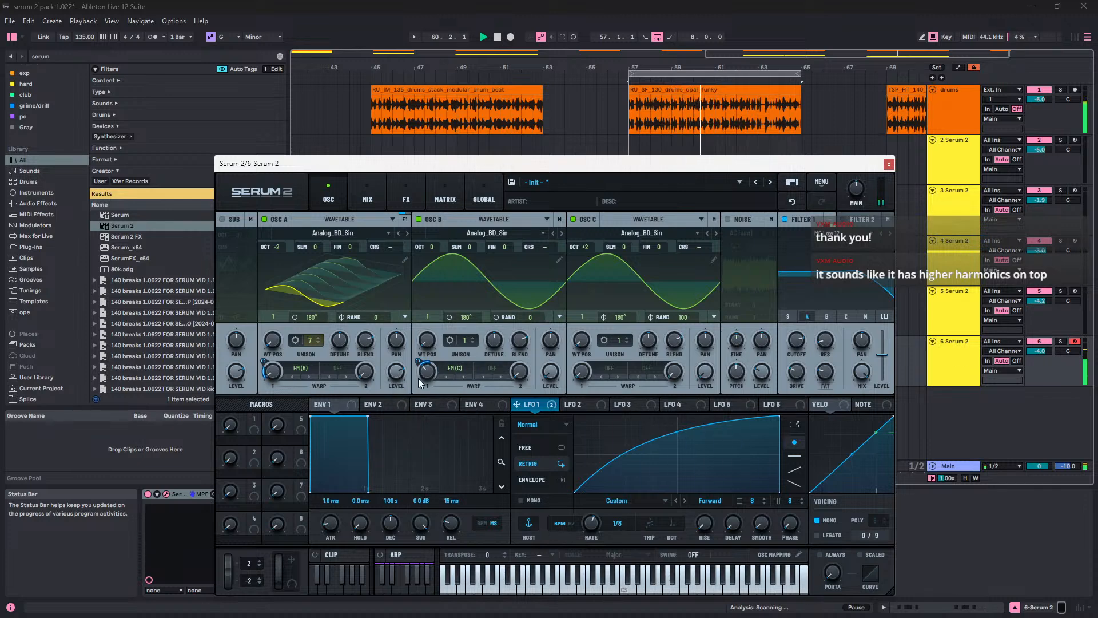
# Step: Readjust oscillator B's base warp, set its octave to +1, and play the loop
pyautogui.moveTo(430, 374)
pyautogui.mouseDown()
pyautogui.moveTo(438, 355)
pyautogui.moveTo(438, 378)
pyautogui.mouseUp()
pyautogui.moveTo(443, 243); pyautogui.dragTo(441, 232)
pyautogui.press('space')
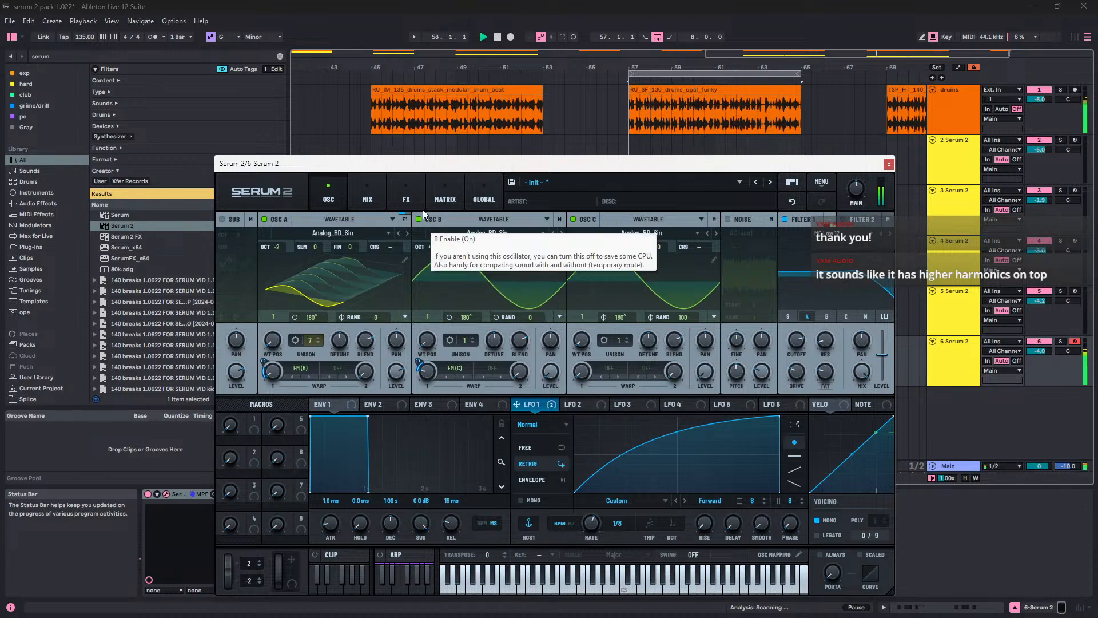
# Step: Add a third modulation matrix row with LFO 1 as source and the global Main Tuning as destination
pyautogui.click(412, 196)
pyautogui.click(438, 194)
pyautogui.click(287, 276)
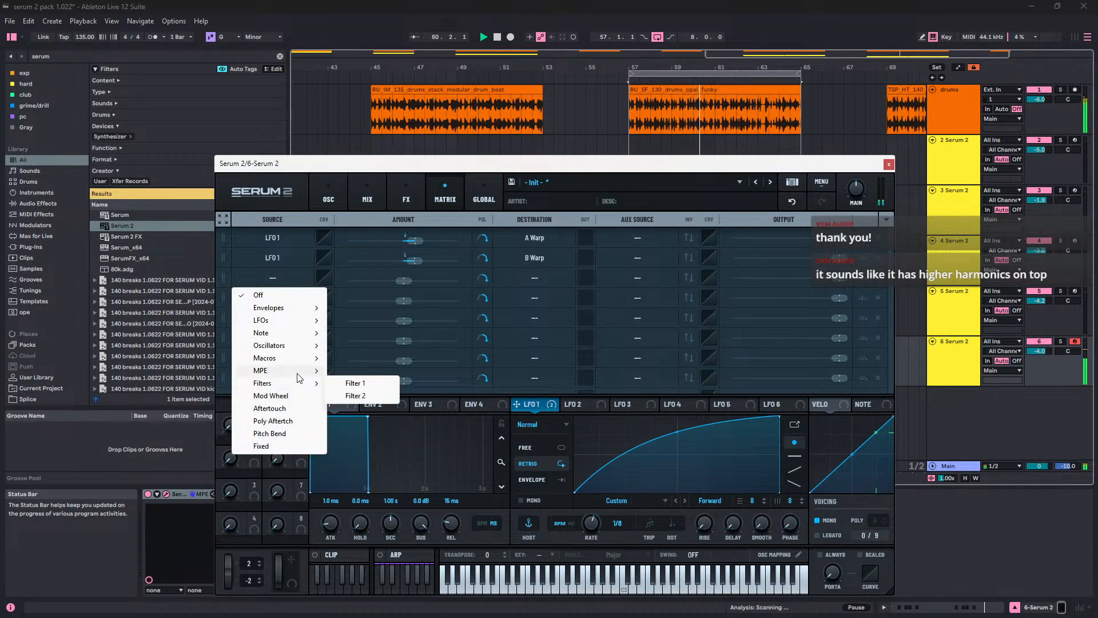
pyautogui.moveTo(298, 375)
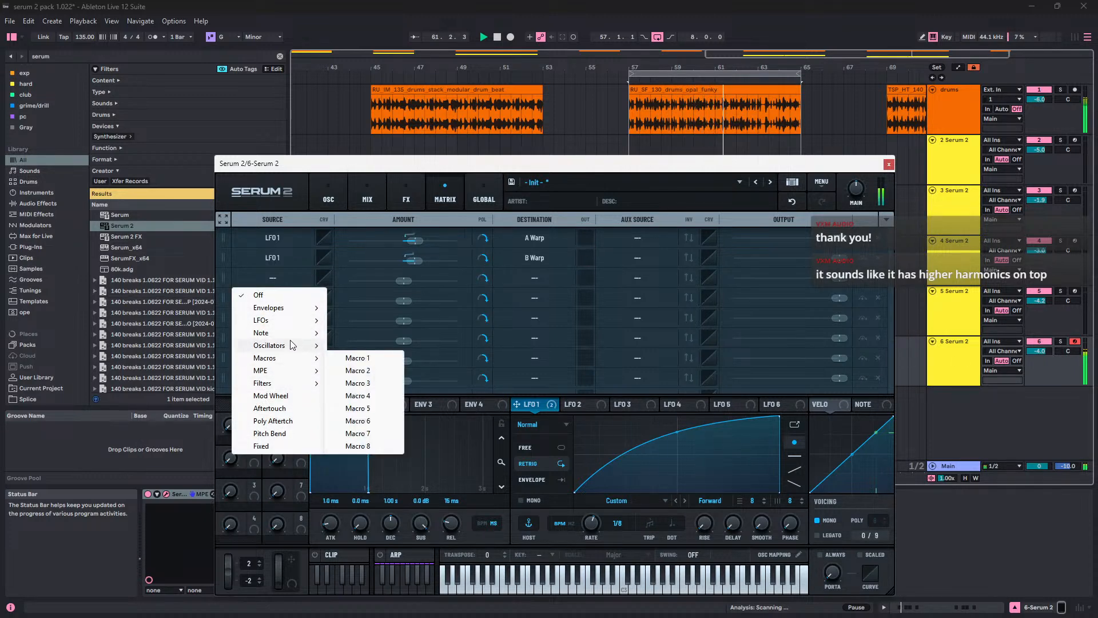
pyautogui.moveTo(287, 320)
pyautogui.click(354, 320)
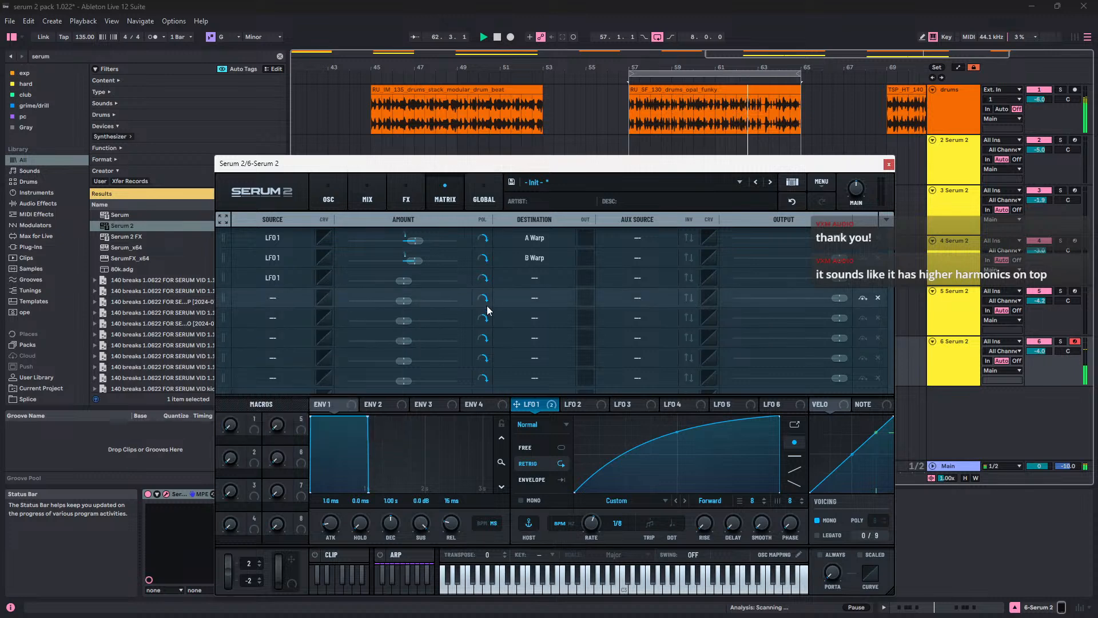
pyautogui.click(527, 280)
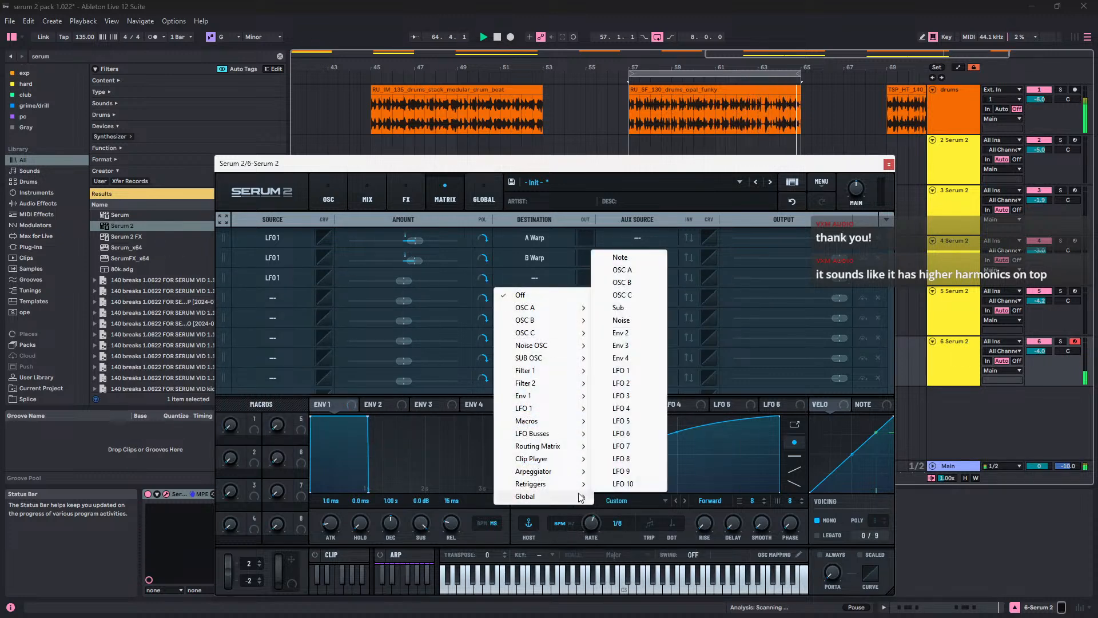
pyautogui.click(618, 496)
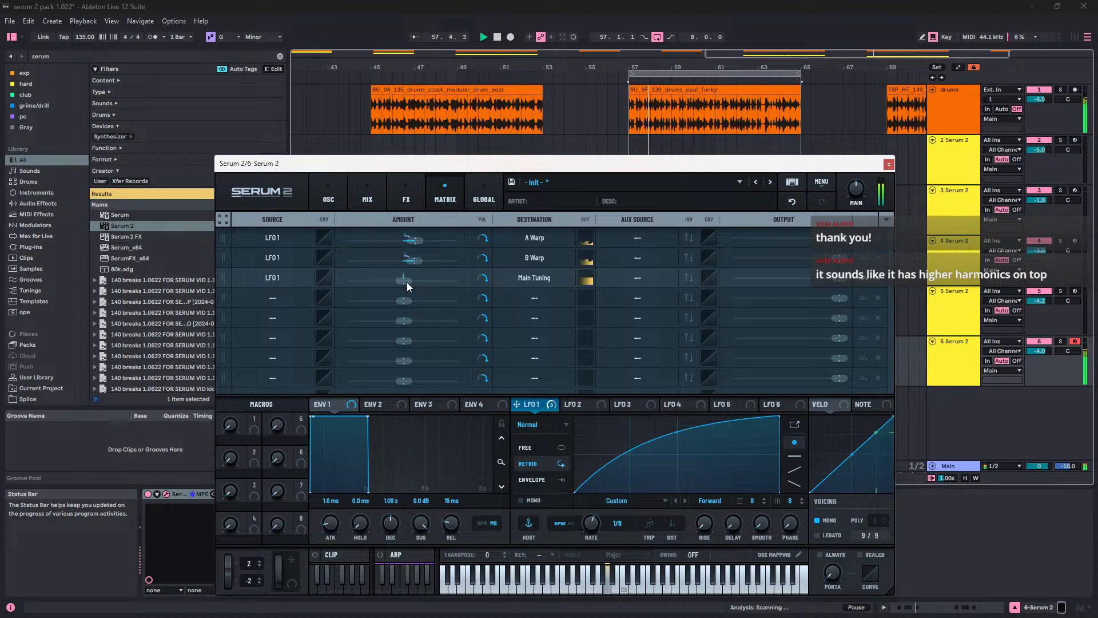
# Step: Set the Main Tuning modulation amount to 1% and reduce its output to about 17% while the loop plays
pyautogui.moveTo(410, 282); pyautogui.dragTo(406, 279)
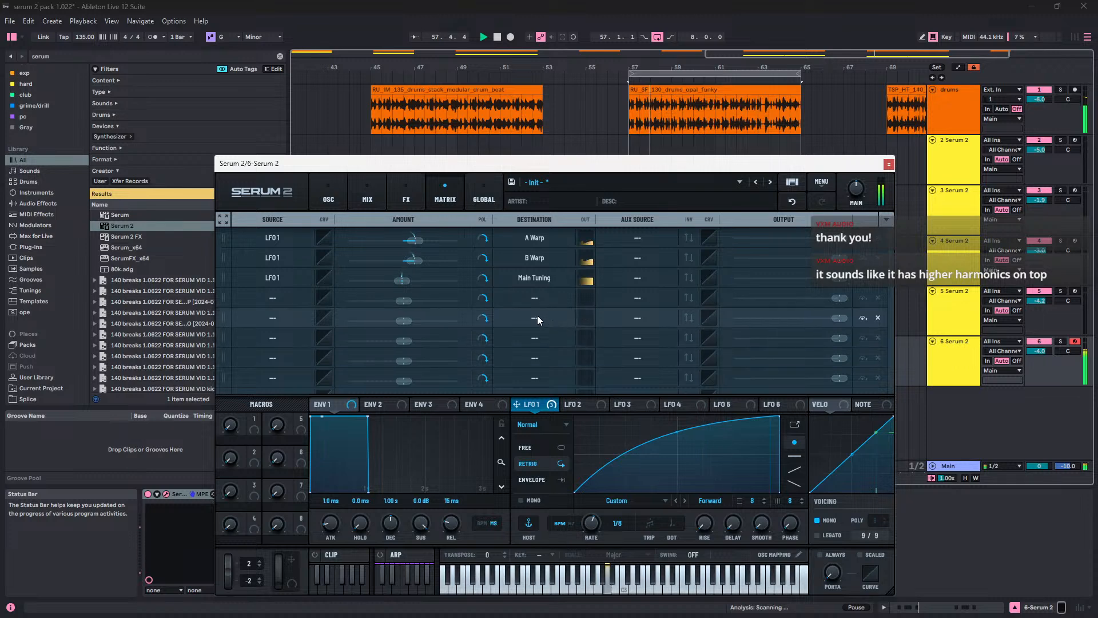
pyautogui.doubleClick(400, 281)
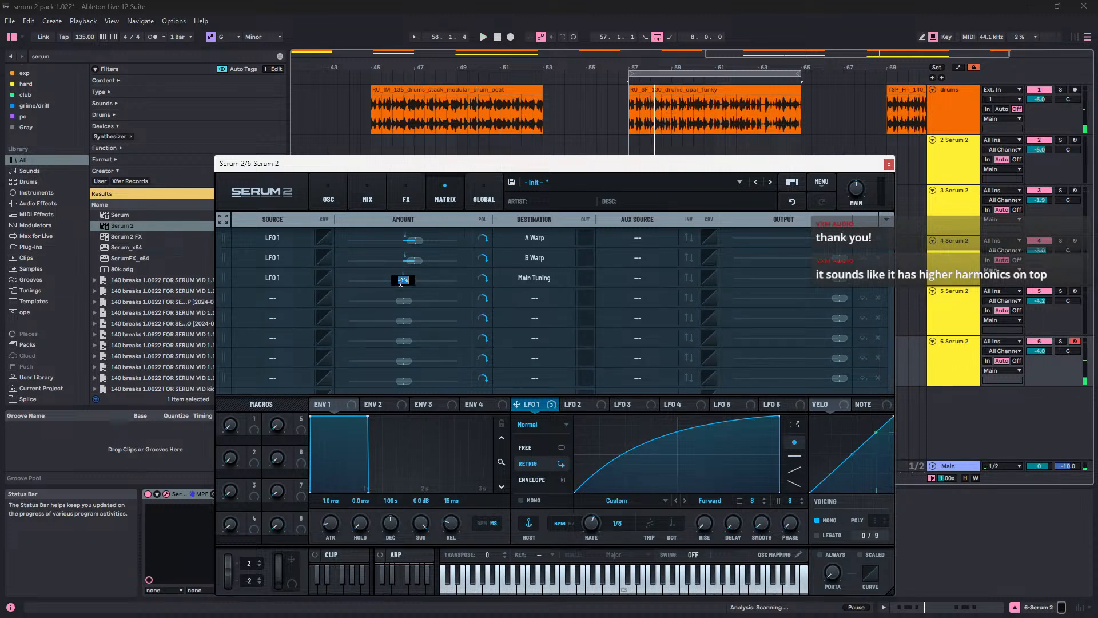
pyautogui.write('1')
pyautogui.press('Return')
pyautogui.press('space')
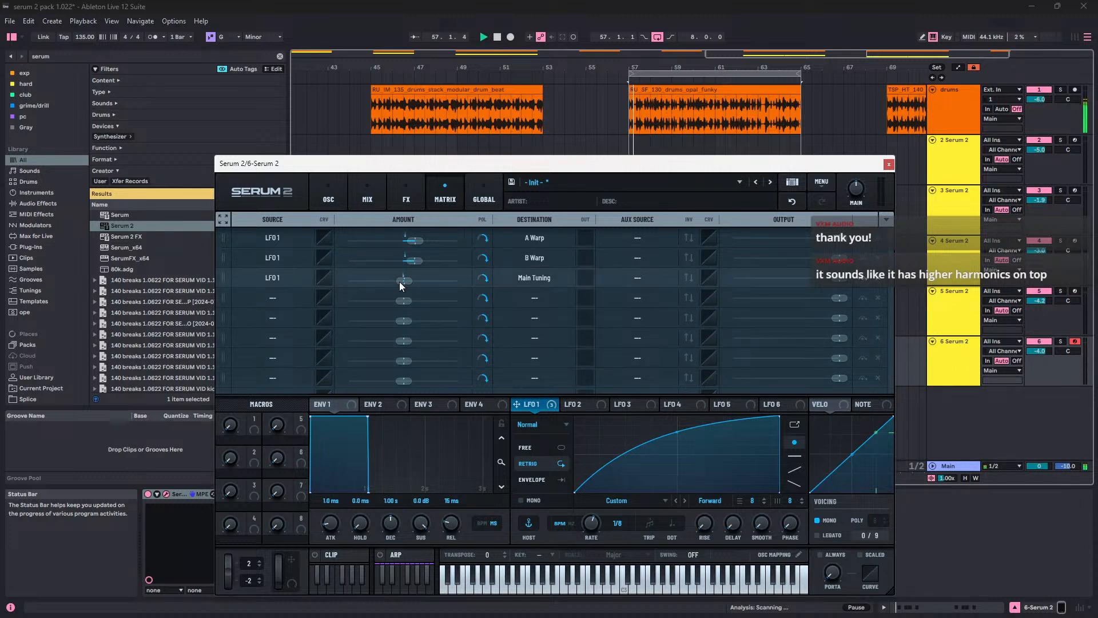
pyautogui.moveTo(841, 280); pyautogui.dragTo(799, 281)
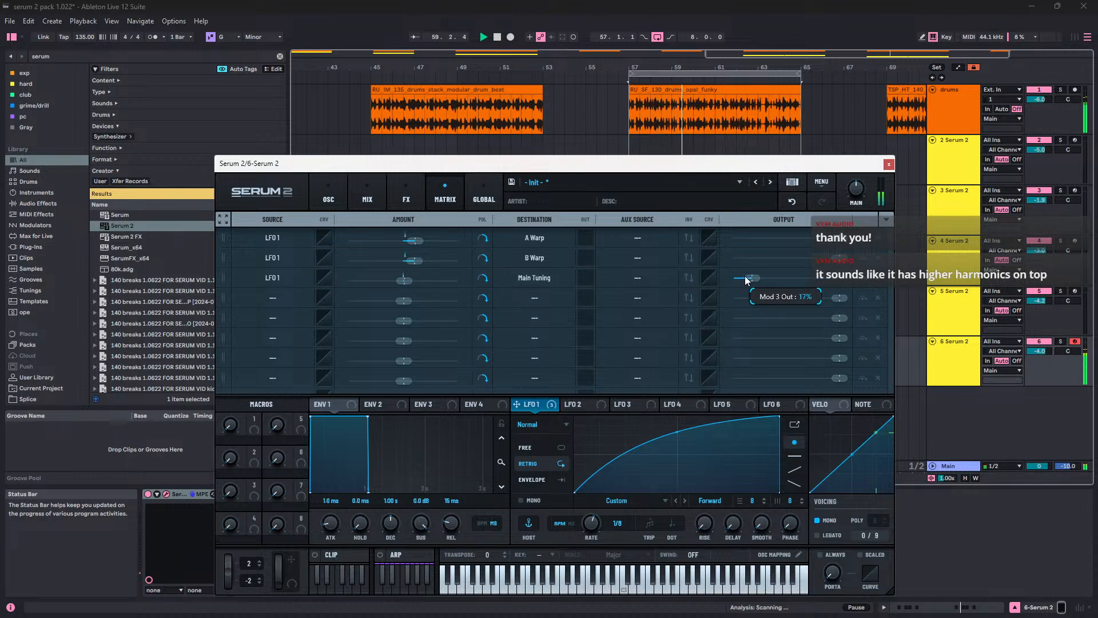
# Step: Try oscillator B at octave +2, and set oscillator C's octave and random phase to 0
pyautogui.click(328, 193)
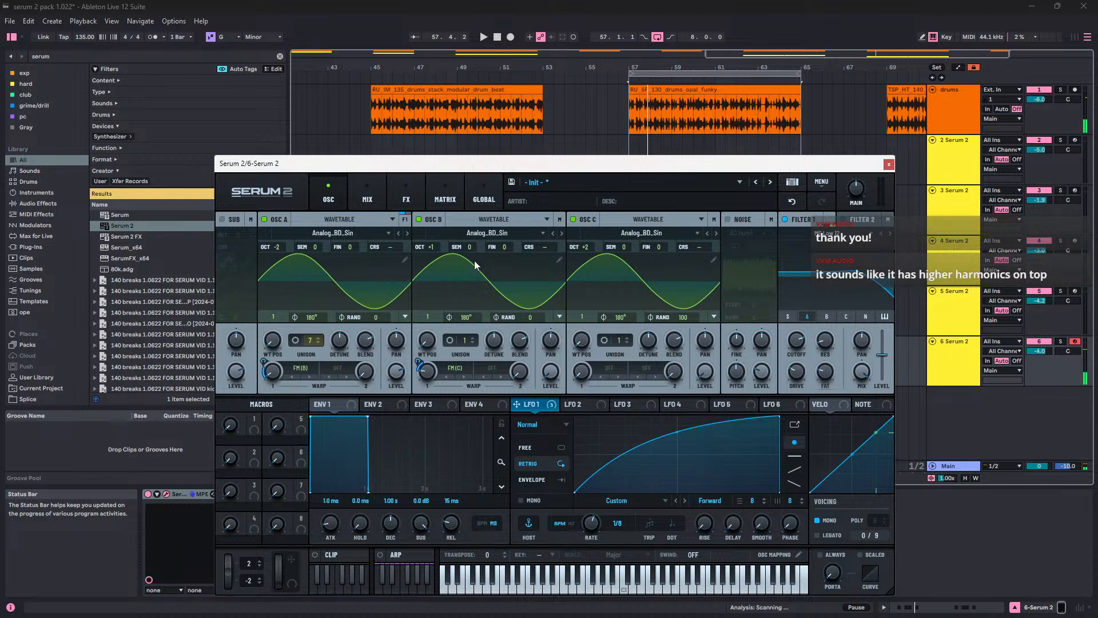
pyautogui.moveTo(437, 245)
pyautogui.mouseDown()
pyautogui.moveTo(440, 235)
pyautogui.moveTo(432, 259)
pyautogui.mouseUp()
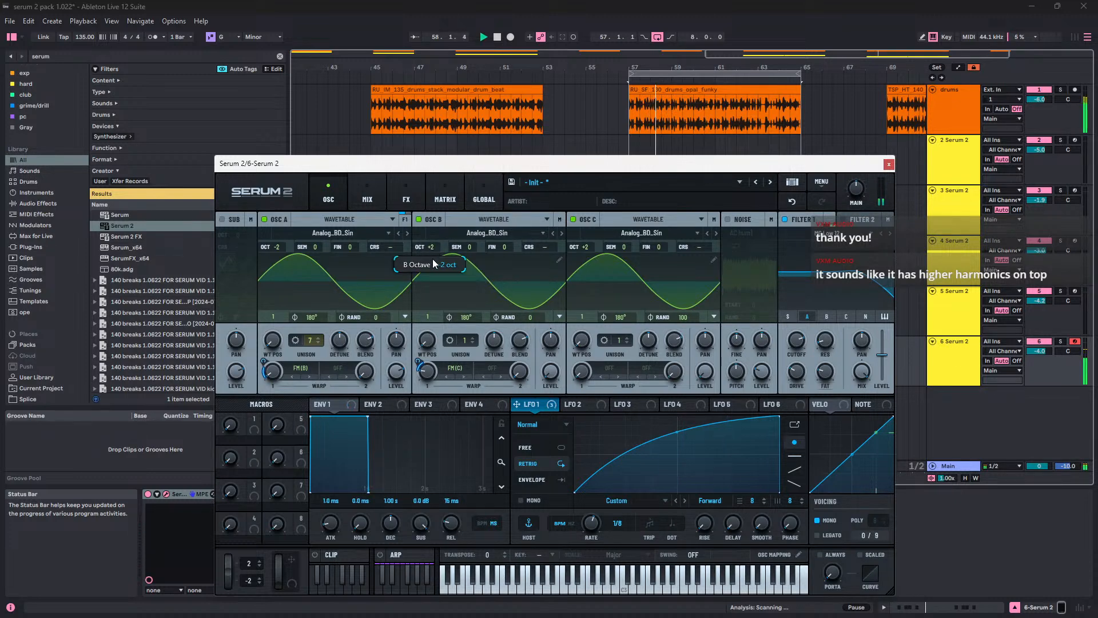
pyautogui.moveTo(593, 259); pyautogui.dragTo(586, 256)
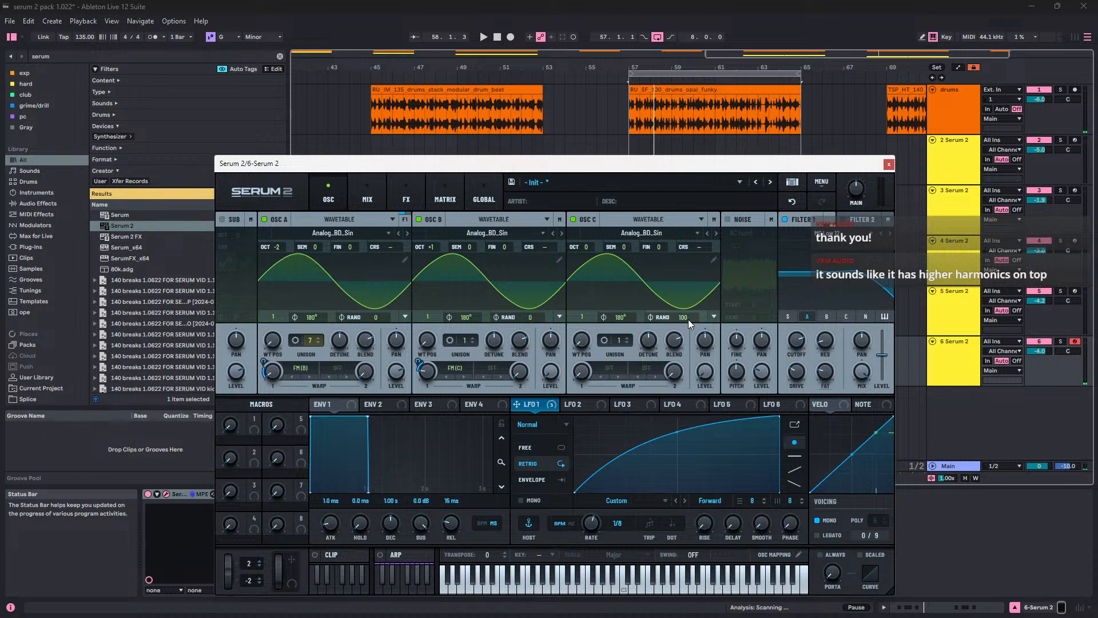
pyautogui.moveTo(687, 319); pyautogui.dragTo(657, 612)
pyautogui.press('space')
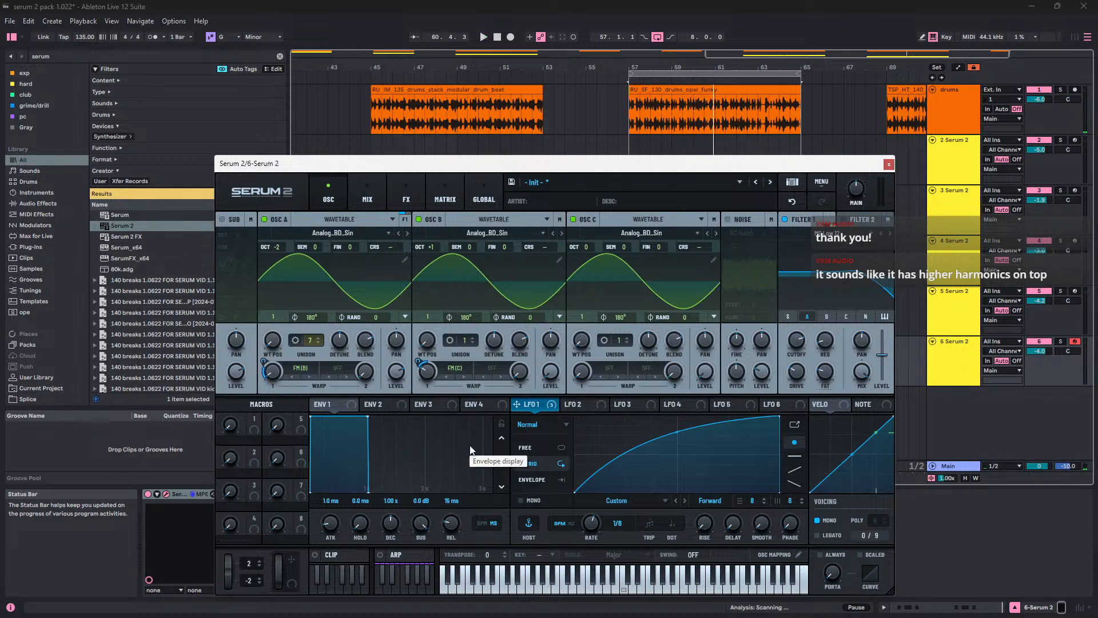
# Step: Set oscillator A's second warp to FM (C)
pyautogui.click(335, 369)
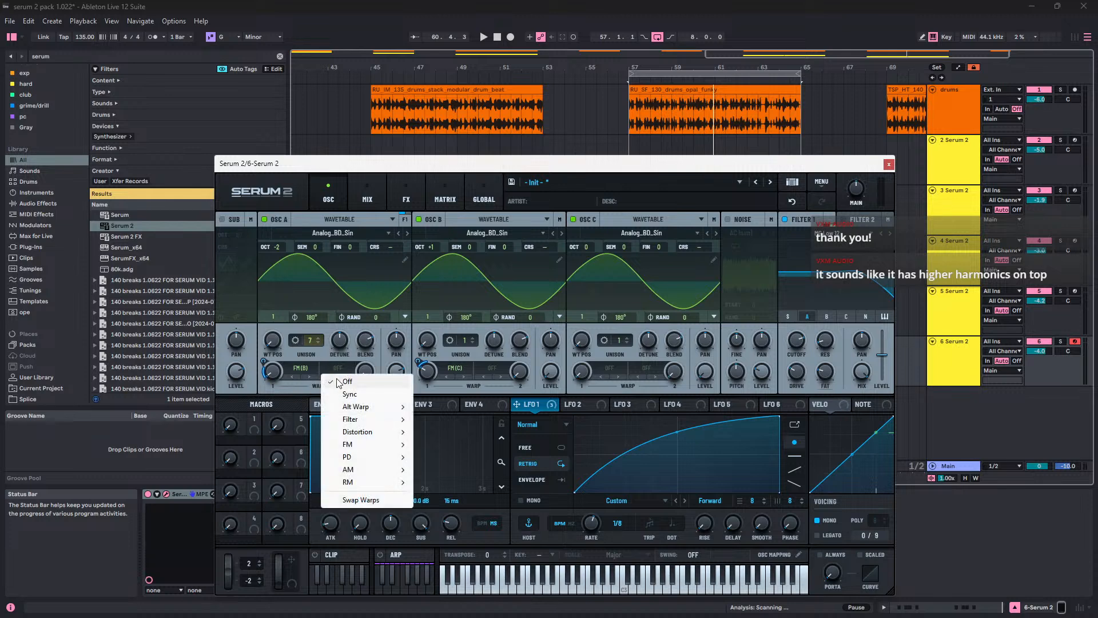
pyautogui.moveTo(371, 444)
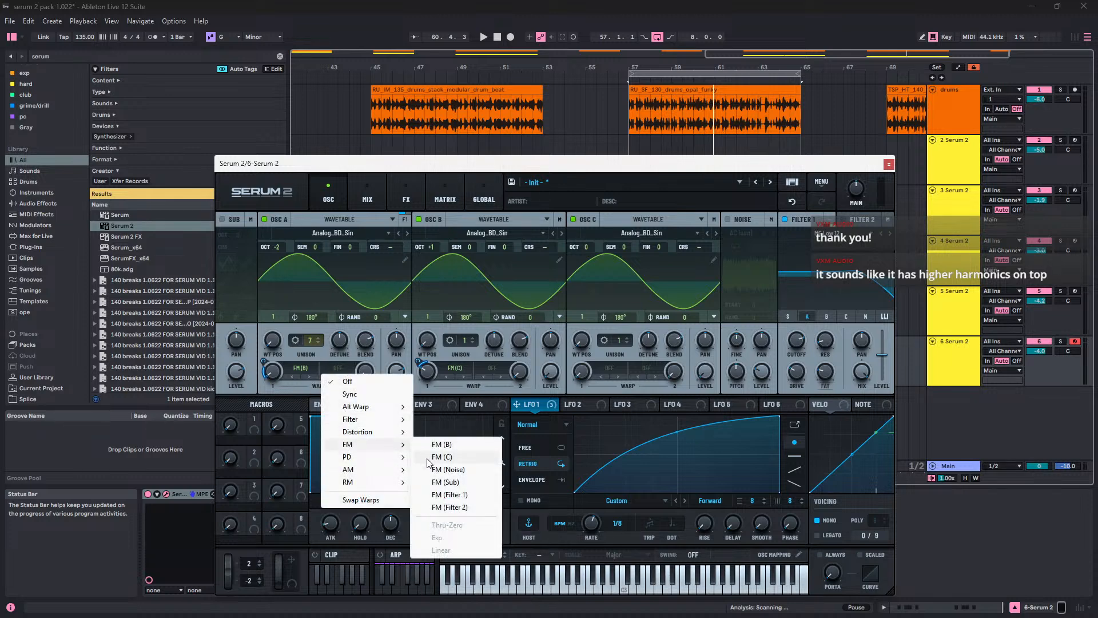
pyautogui.click(437, 457)
# Step: Turn off oscillator B's warp and move its LFO 1 modulation to oscillator A's second warp at about 27%
pyautogui.rightClick(431, 373)
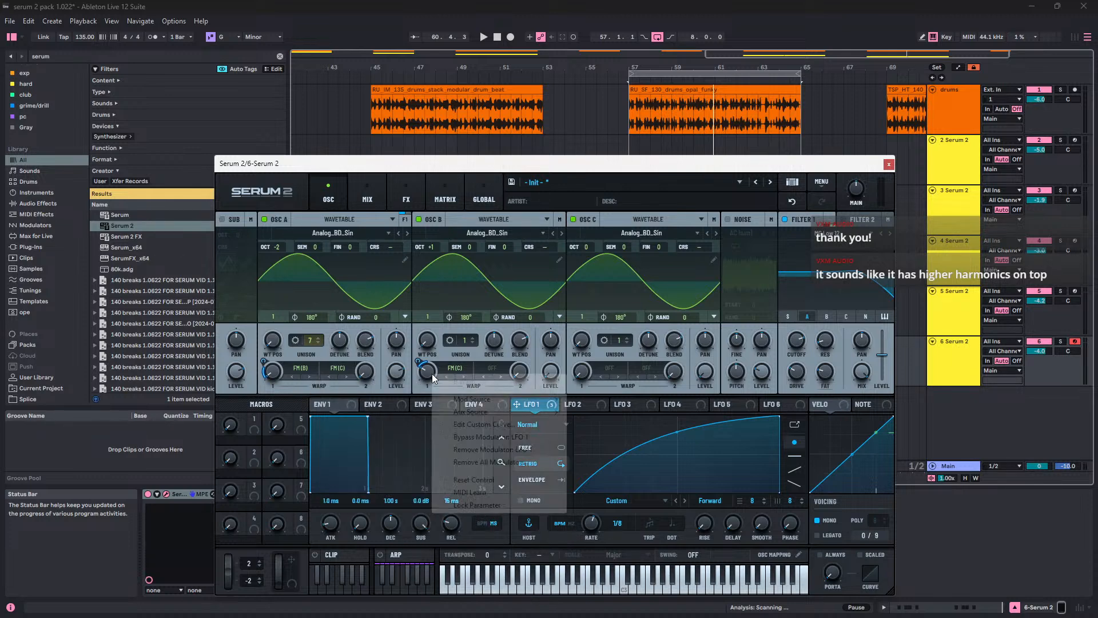
pyautogui.click(454, 369)
pyautogui.click(455, 369)
pyautogui.click(455, 368)
pyautogui.click(456, 368)
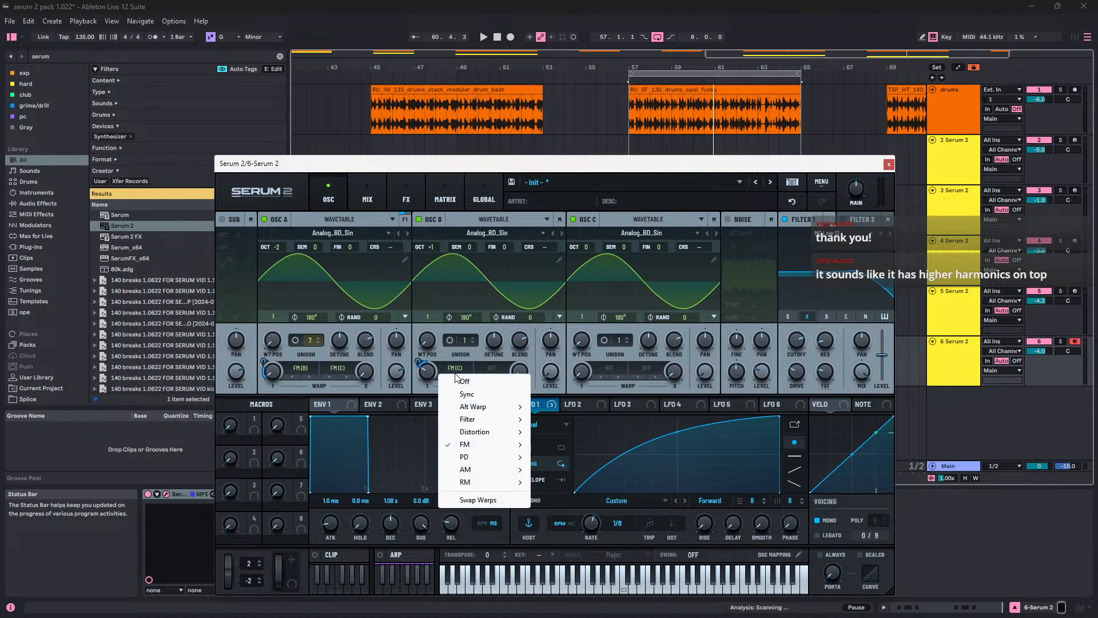
pyautogui.click(458, 380)
pyautogui.rightClick(424, 376)
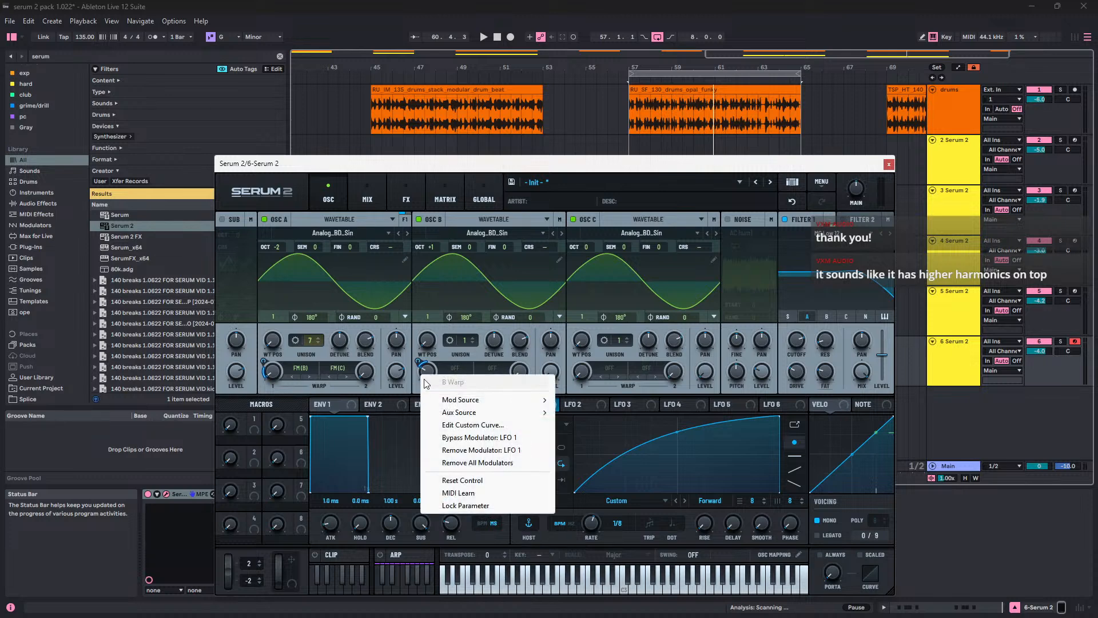
pyautogui.click(462, 462)
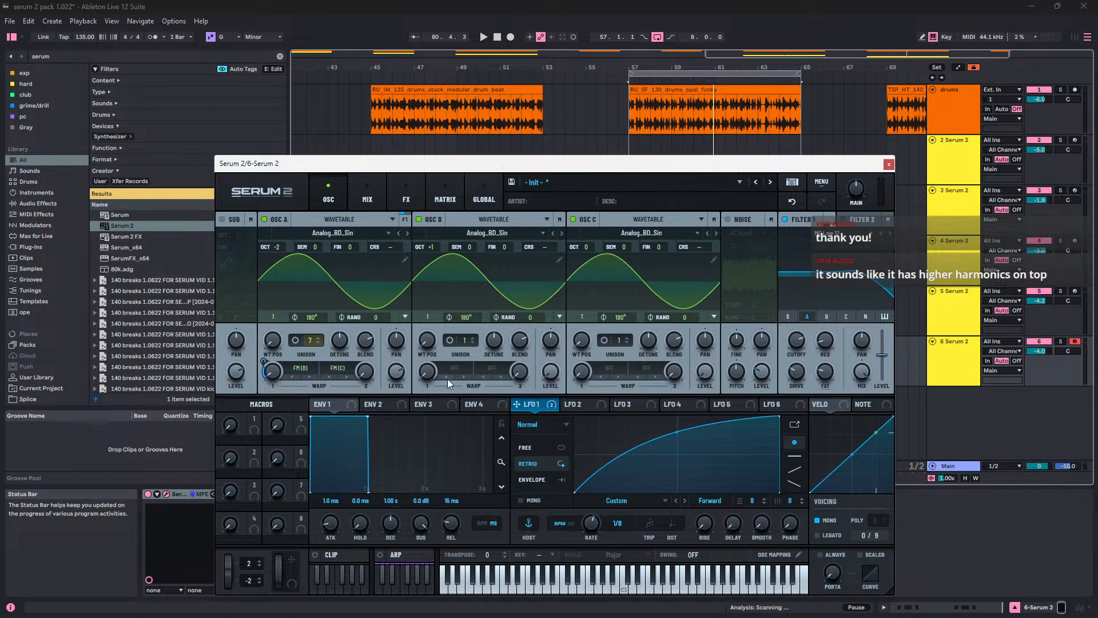
pyautogui.moveTo(517, 404); pyautogui.dragTo(363, 384)
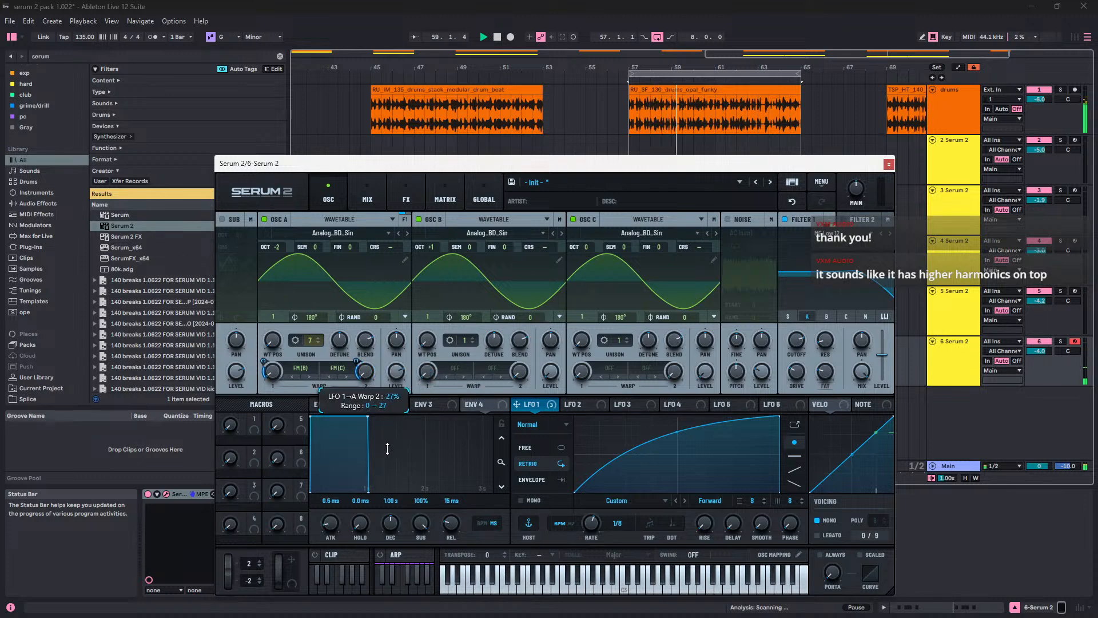
# Step: Lower oscillator A's unison detune and adjust LFO 1's second-warp amount while auditioning the patch with oscillator B temporarily off
pyautogui.moveTo(387, 448); pyautogui.dragTo(388, 455)
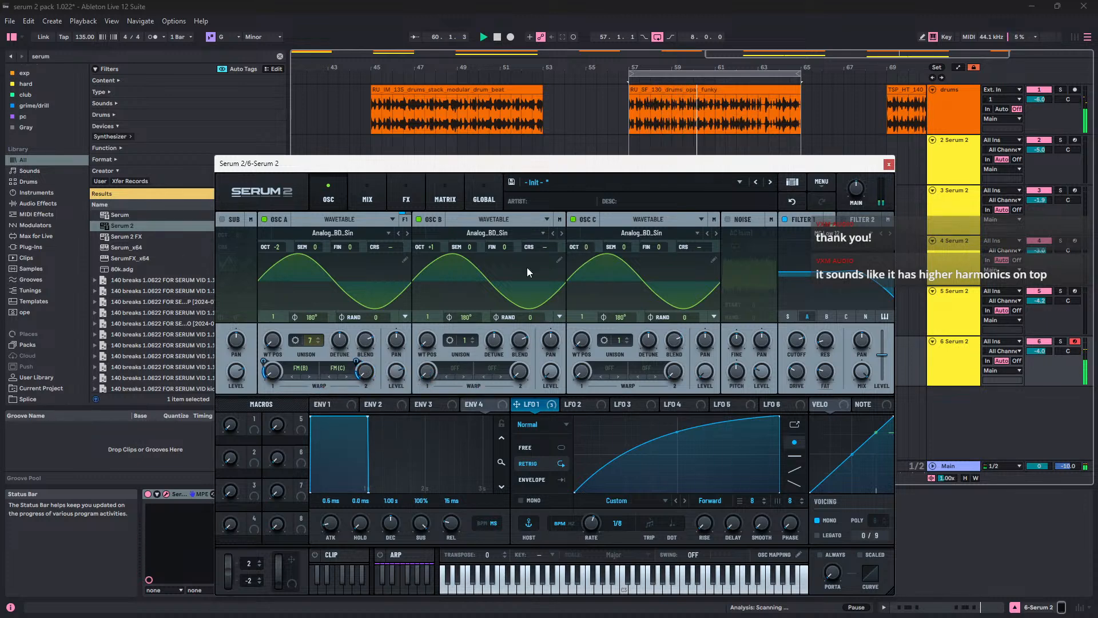
pyautogui.click(420, 219)
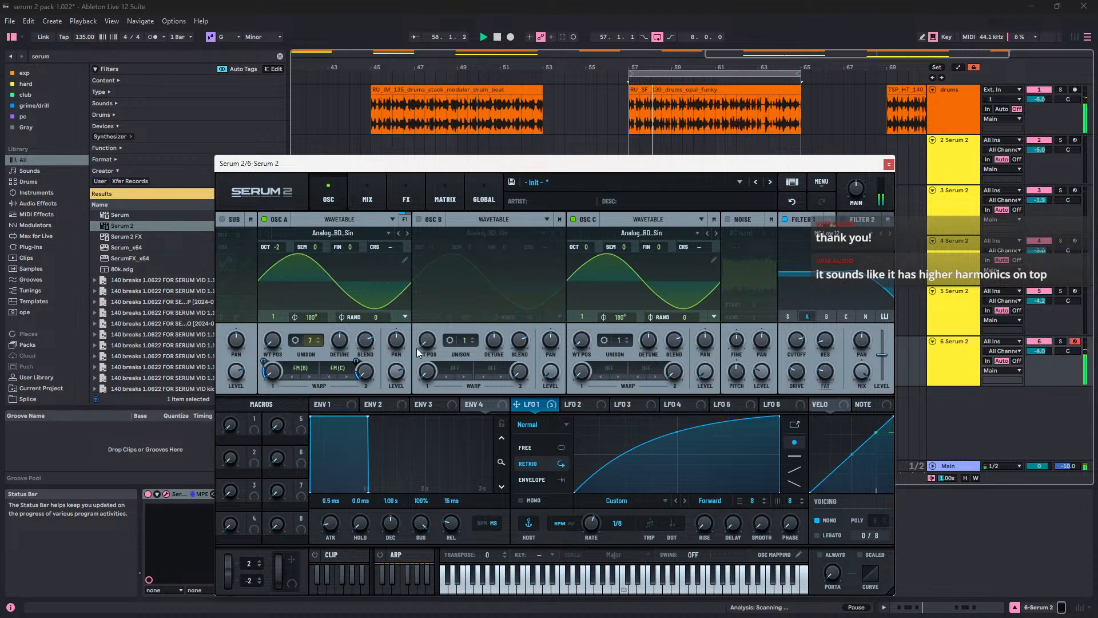
pyautogui.moveTo(355, 361); pyautogui.dragTo(357, 353)
pyautogui.moveTo(345, 342); pyautogui.dragTo(344, 366)
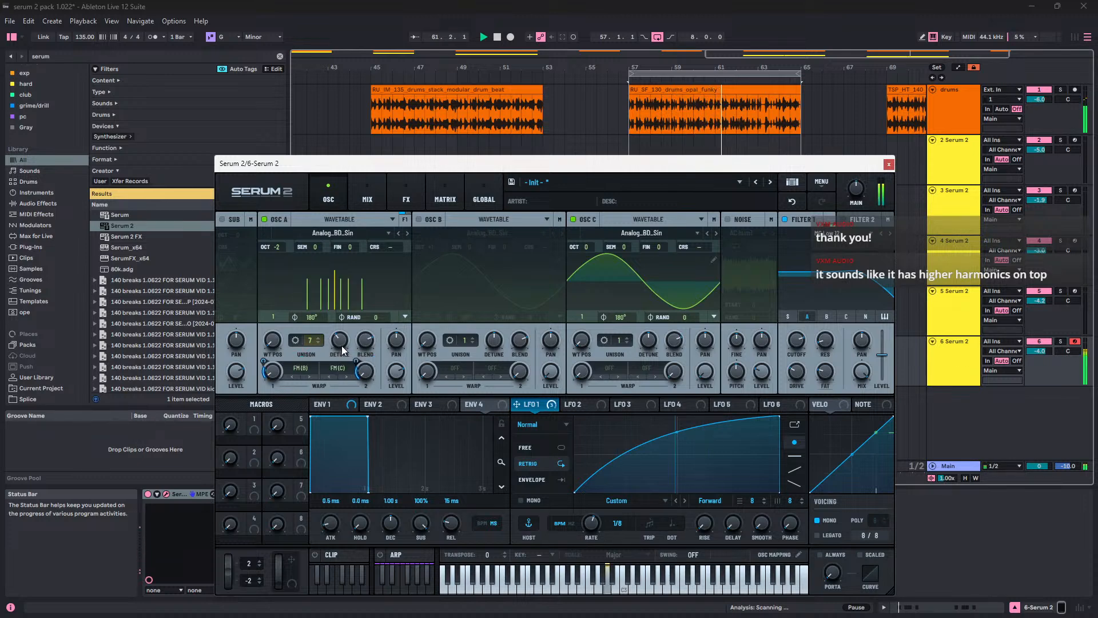
pyautogui.click(422, 218)
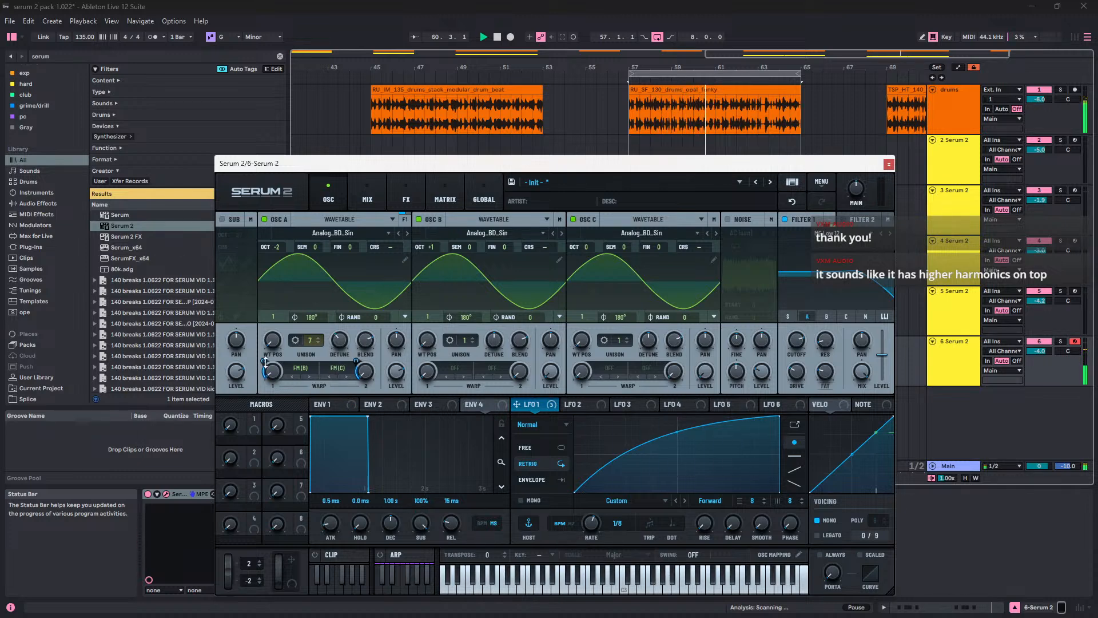
# Step: Set LFO 1's modulation of oscillator A's second warp to about 22%
pyautogui.moveTo(363, 369)
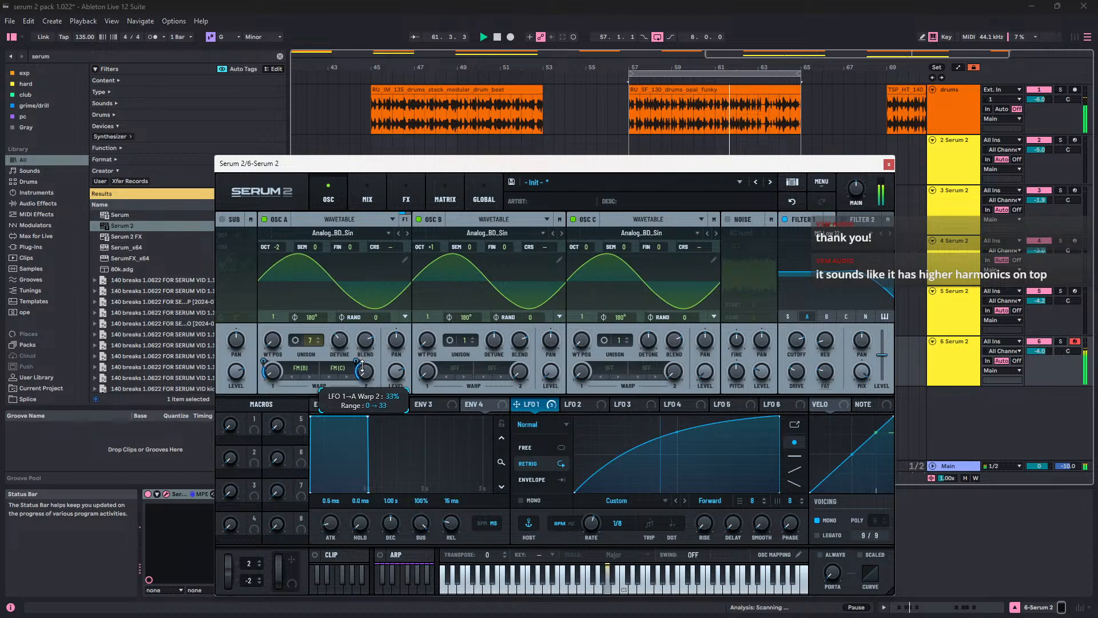
pyautogui.moveTo(362, 369); pyautogui.dragTo(366, 374)
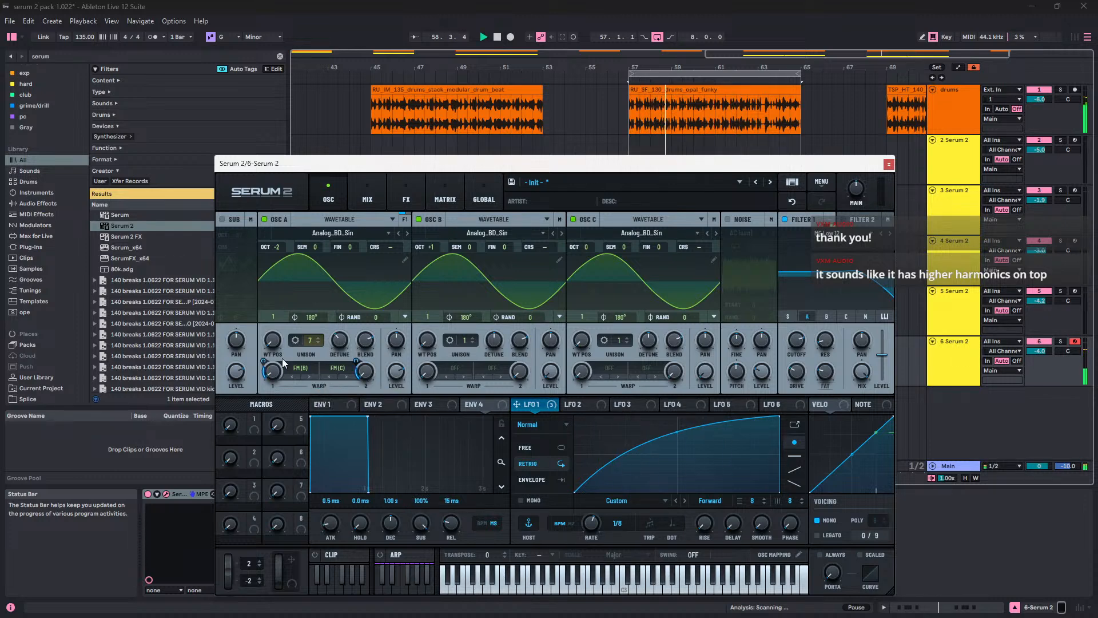
pyautogui.moveTo(265, 364)
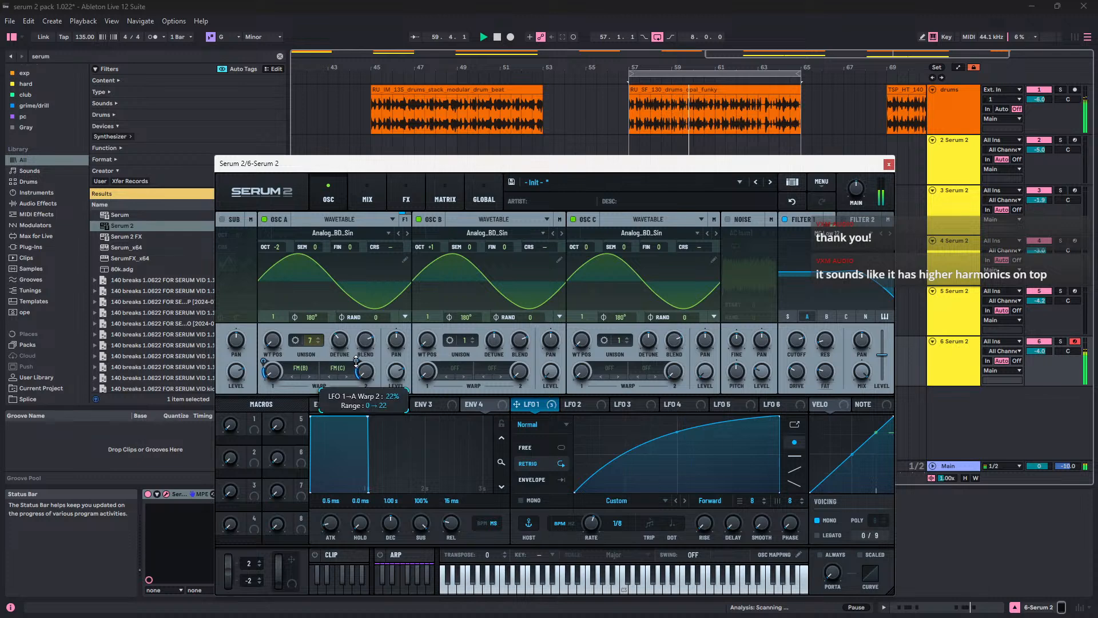
# Step: Add a Chorus effect to Bus 2
pyautogui.click(373, 194)
pyautogui.click(399, 193)
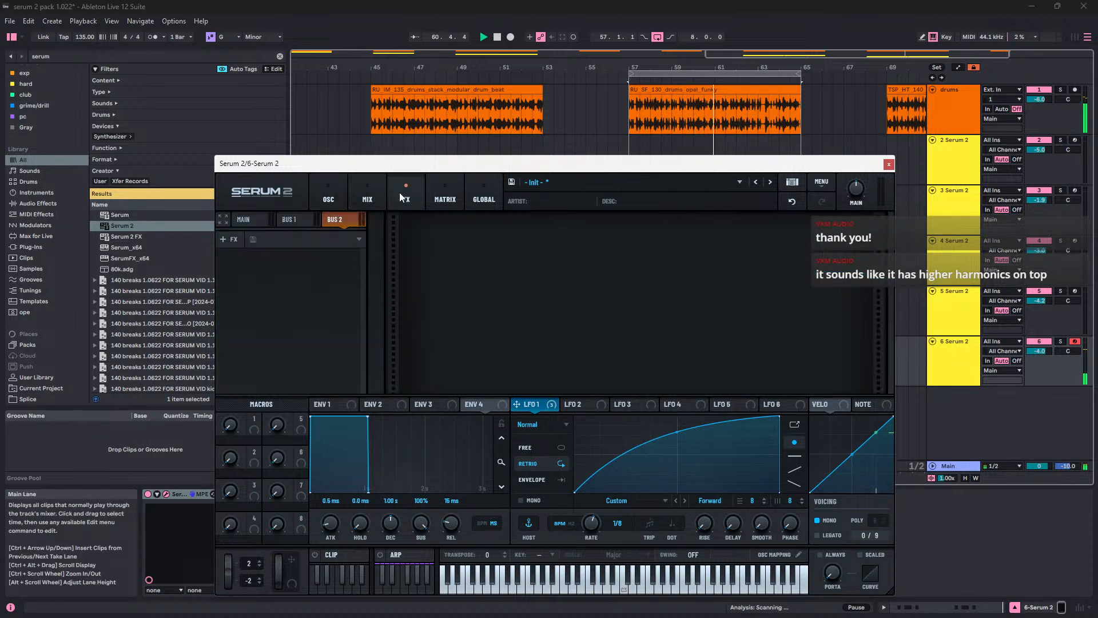
pyautogui.click(224, 239)
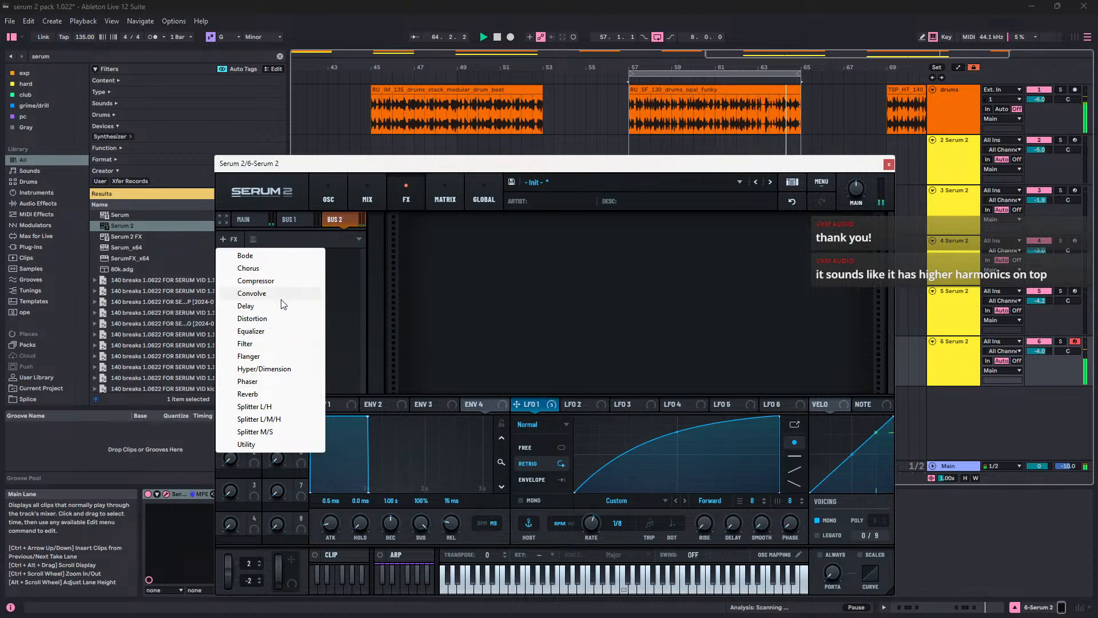
pyautogui.click(272, 267)
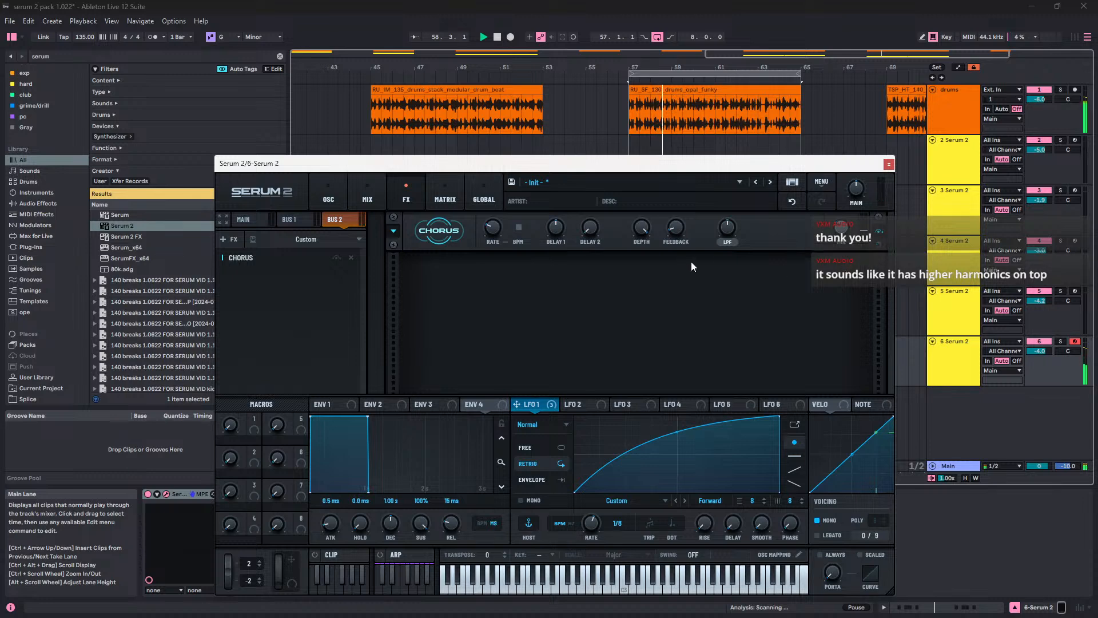
# Step: Switch the chorus filter to HPF at about 332 Hz and lower the Delay 1 amount
pyautogui.click(722, 244)
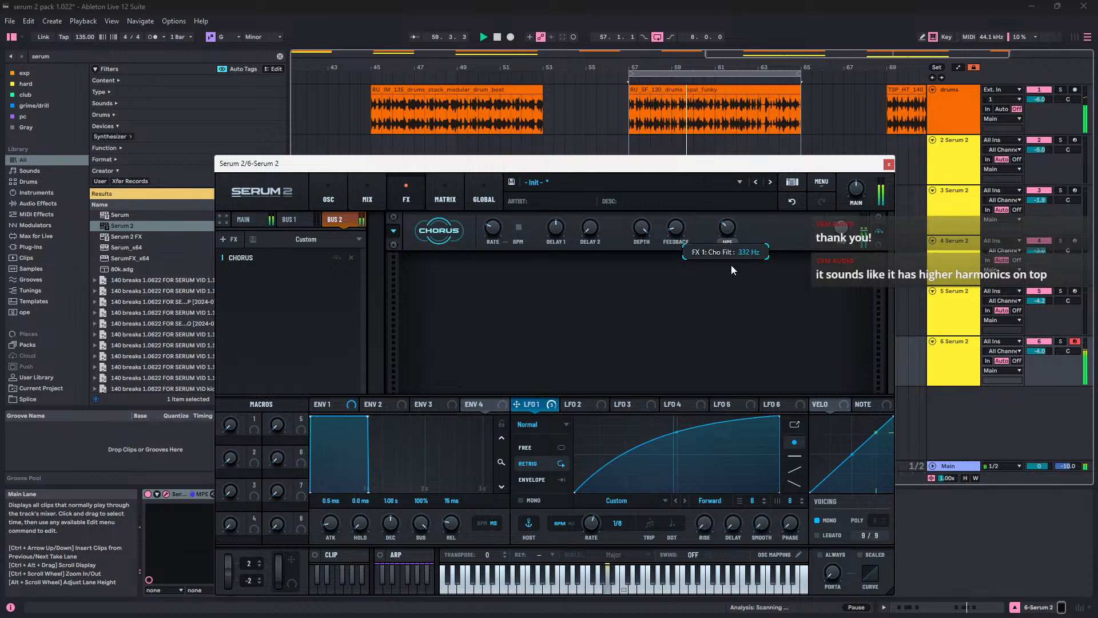
pyautogui.click(730, 265)
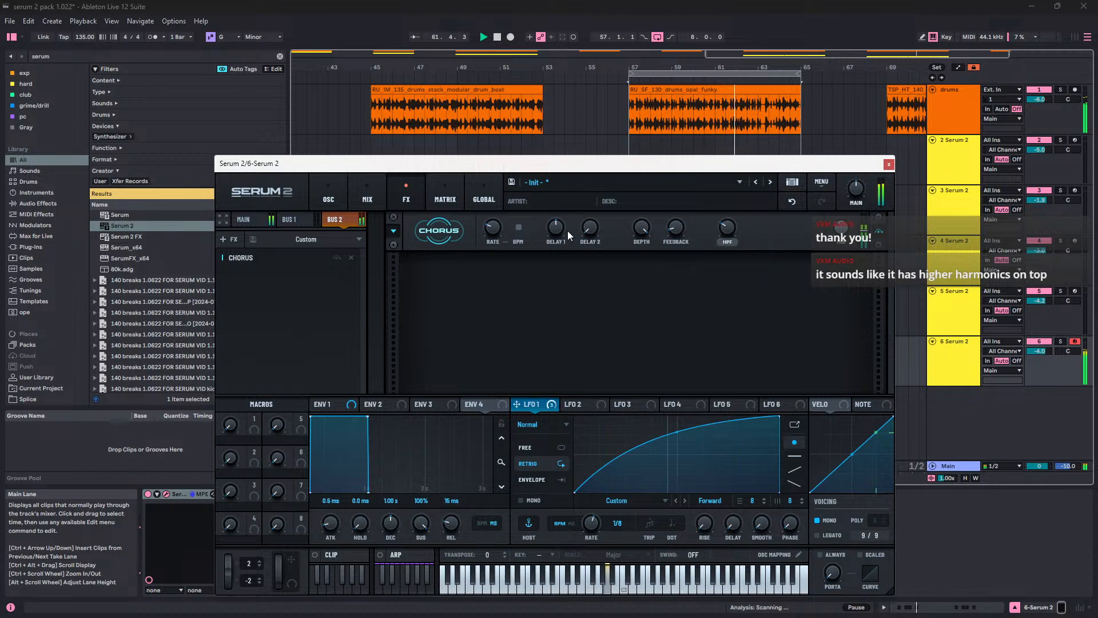
pyautogui.moveTo(567, 231)
pyautogui.mouseDown()
pyautogui.moveTo(566, 243)
pyautogui.moveTo(560, 232)
pyautogui.mouseUp()
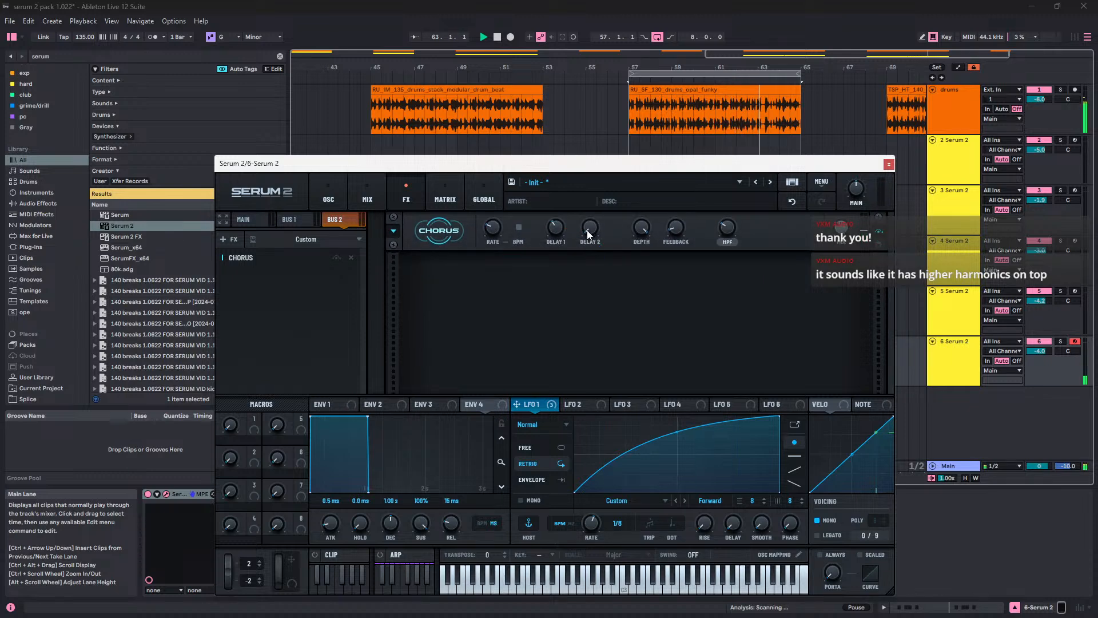
# Step: Open the 6-Serum 2 MIDI clip and lengthen the final A2 note of both phrases to one and a half beats
pyautogui.click(888, 164)
pyautogui.doubleClick(656, 344)
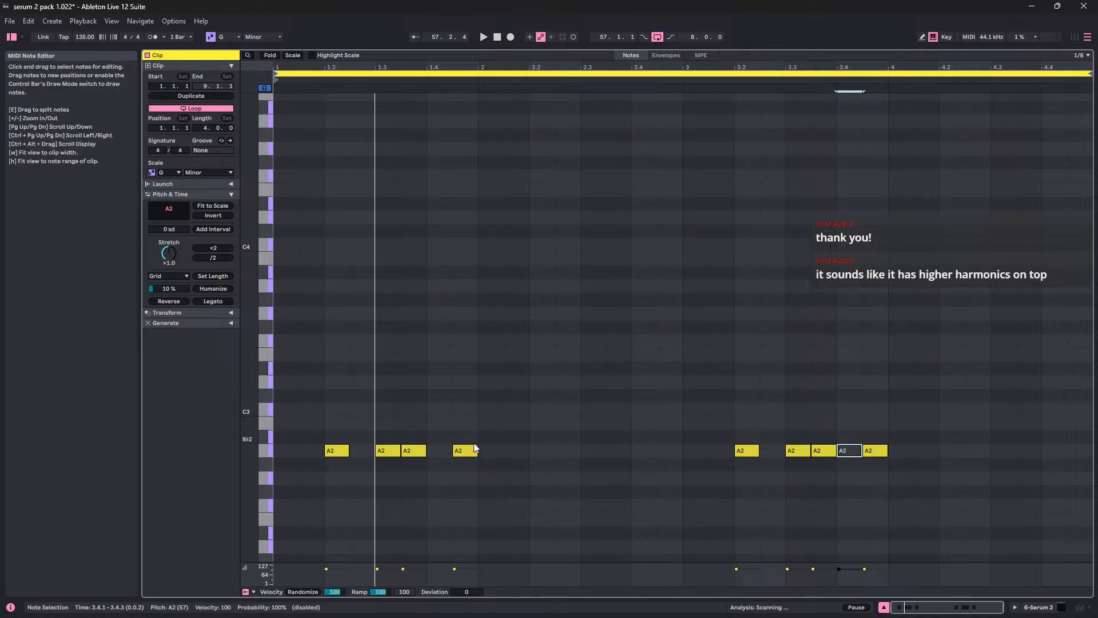
pyautogui.moveTo(953, 478); pyautogui.dragTo(529, 449)
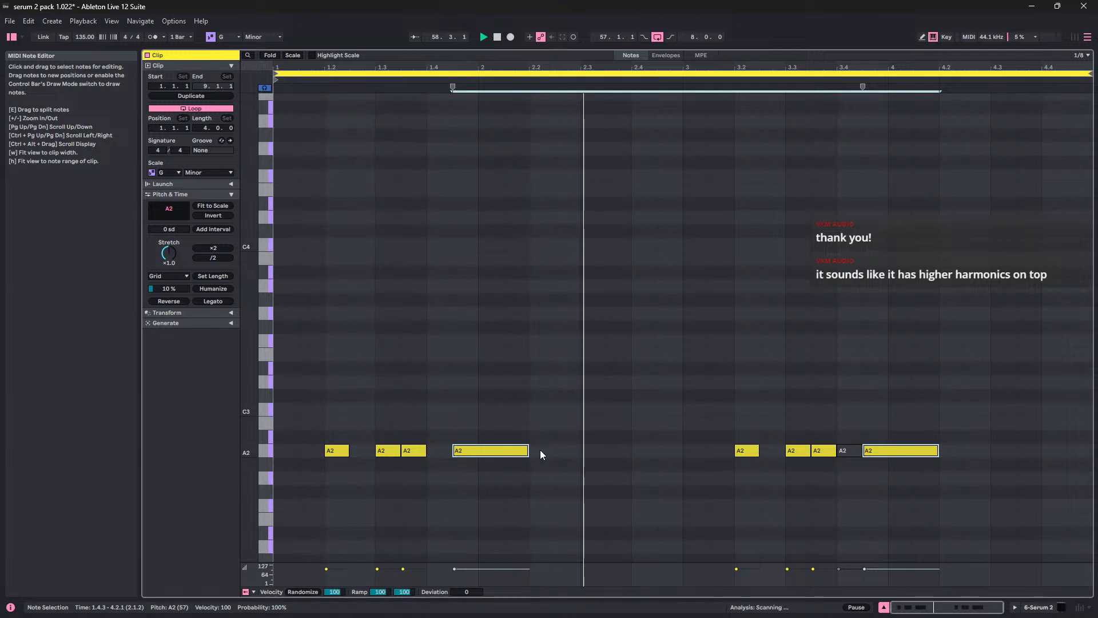
pyautogui.press('space')
pyautogui.hotkey('shift', 'Tab')
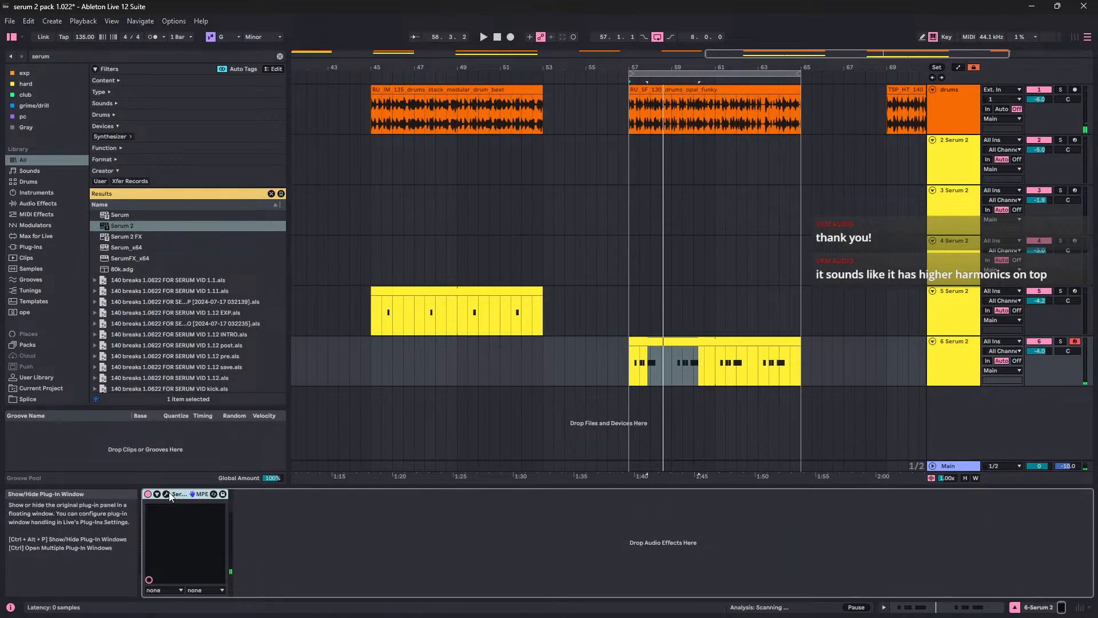
# Step: Try LFO 1 in Envelope mode over the loop and return it to Retrig
pyautogui.click(213, 494)
pyautogui.press('space')
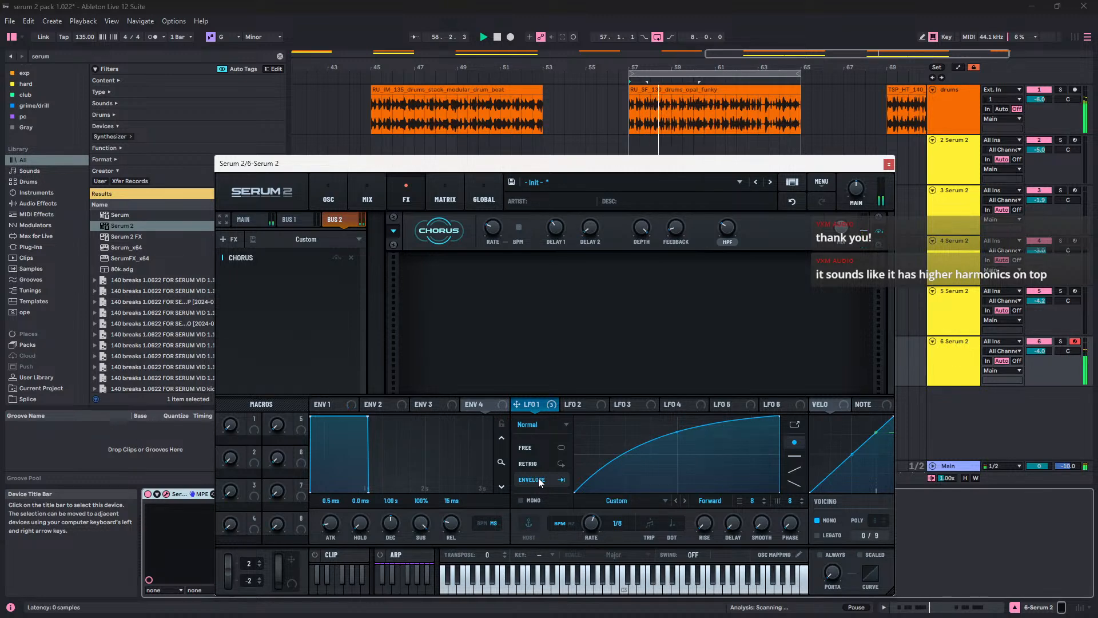
pyautogui.click(334, 199)
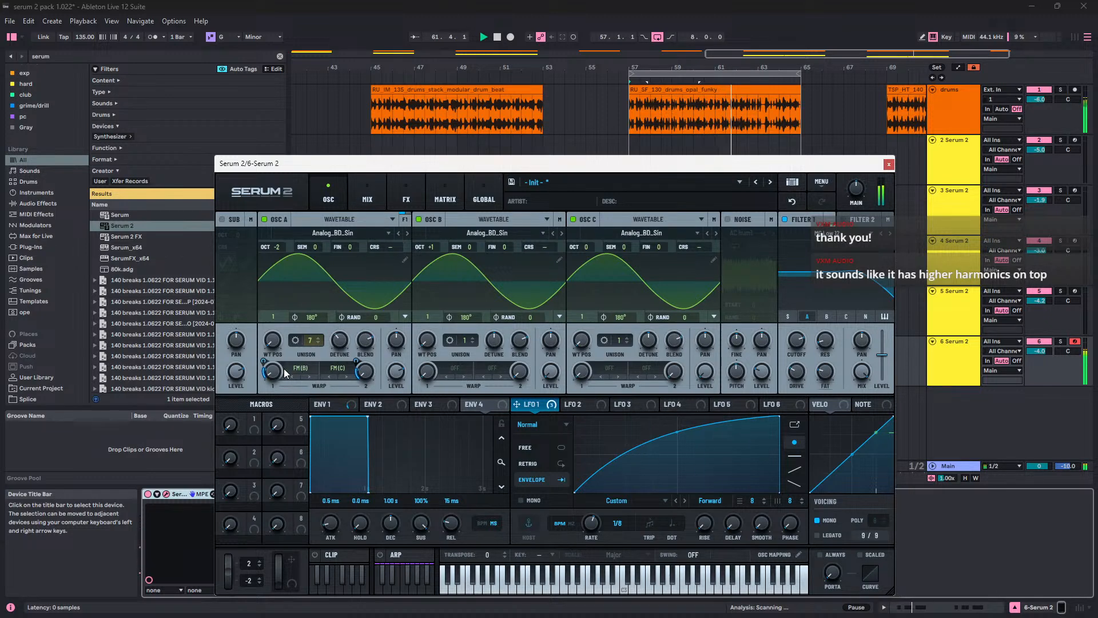
pyautogui.moveTo(265, 364)
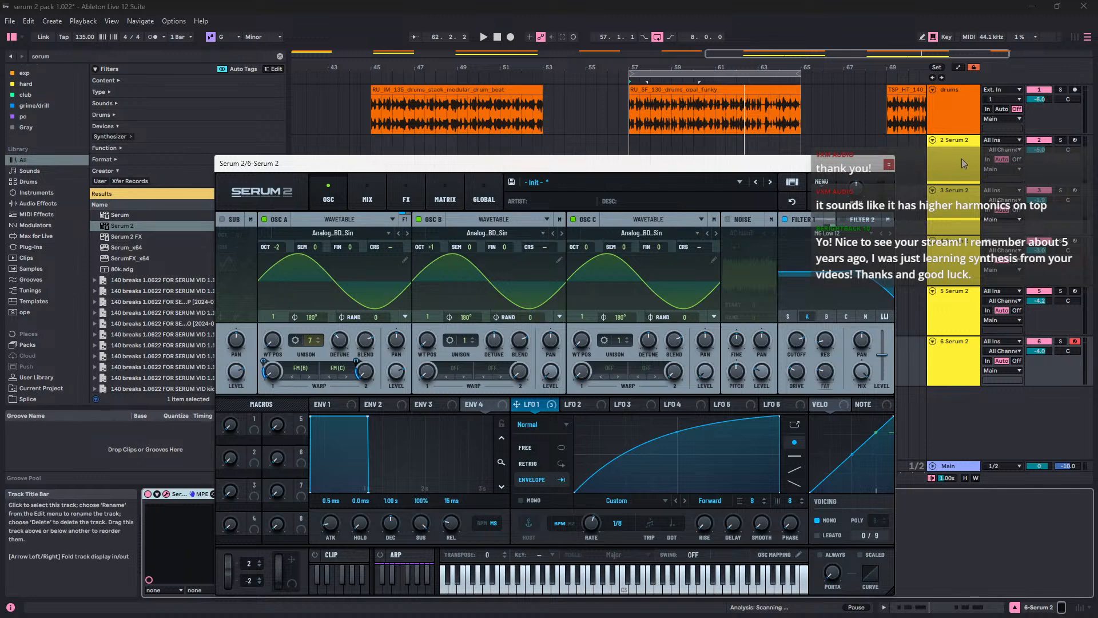
pyautogui.press('space')
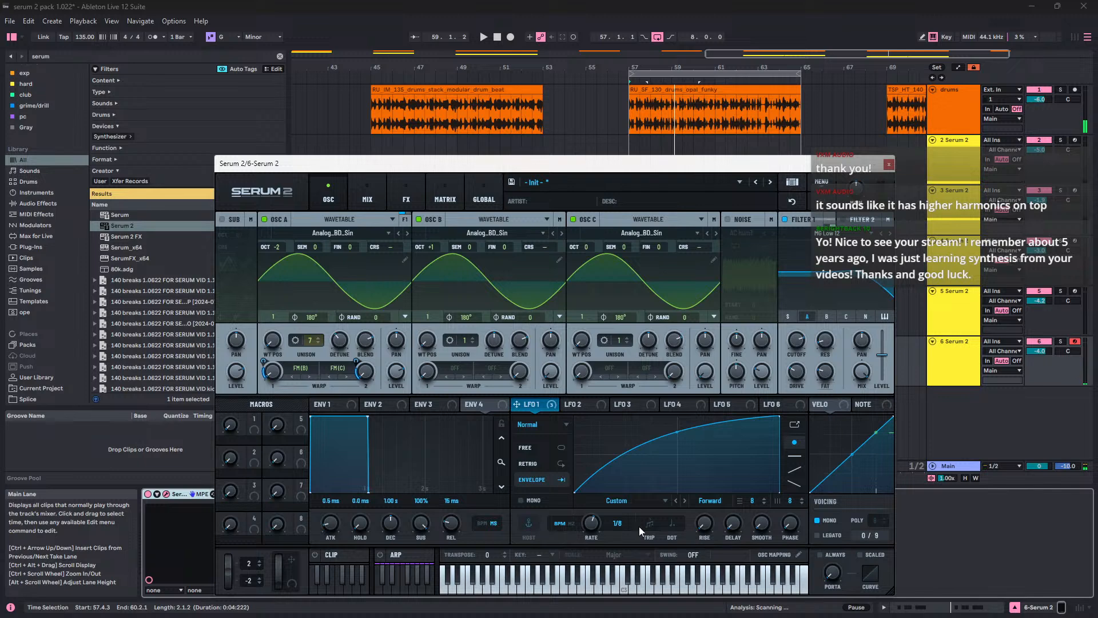
pyautogui.click(537, 467)
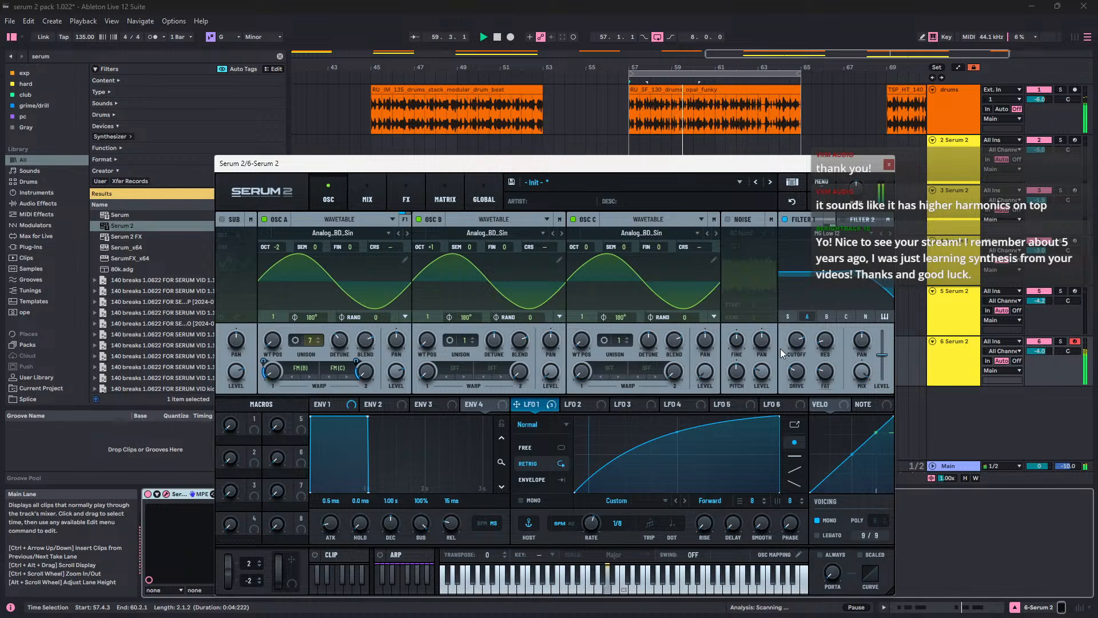
# Step: Adjust filter 1's resonance and set its cutoff to about 3284 Hz during playback
pyautogui.moveTo(828, 345)
pyautogui.mouseDown()
pyautogui.moveTo(846, 296)
pyautogui.moveTo(842, 335)
pyautogui.mouseUp()
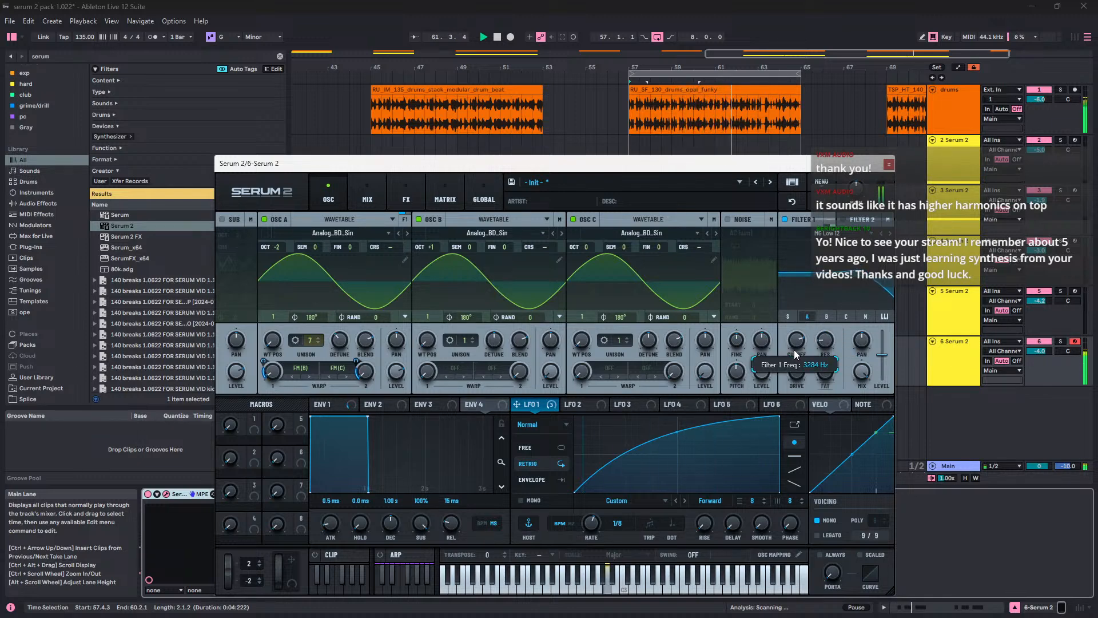
pyautogui.press('space')
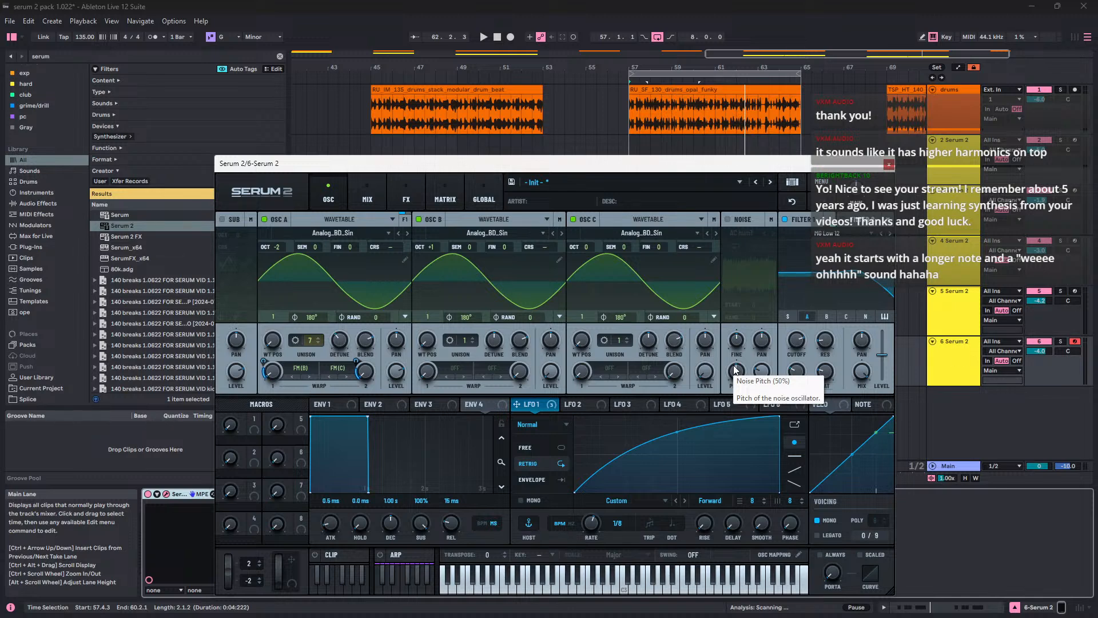
pyautogui.hotkey('ctrl', 'b')
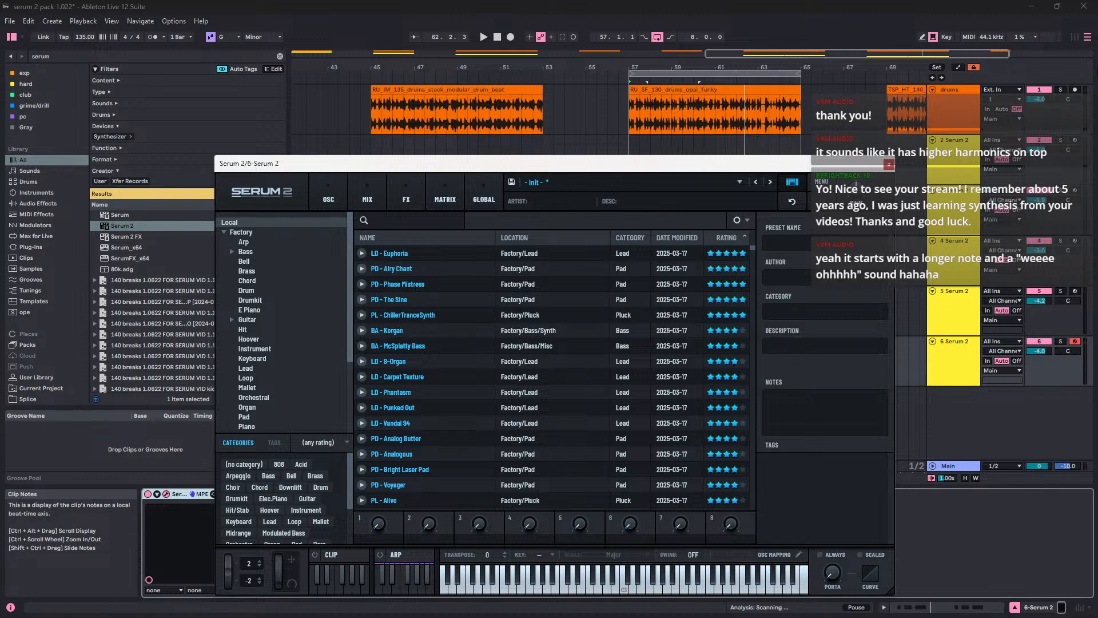
pyautogui.click(791, 182)
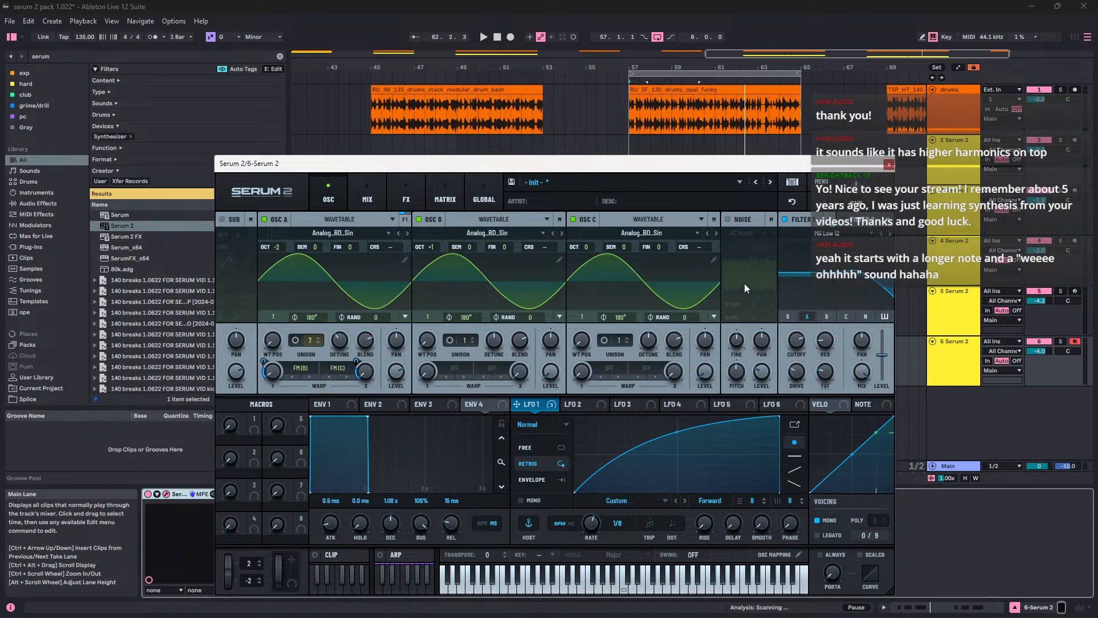
# Step: Add a Distortion effect to Bus 2 and place it before the Chorus
pyautogui.click(369, 195)
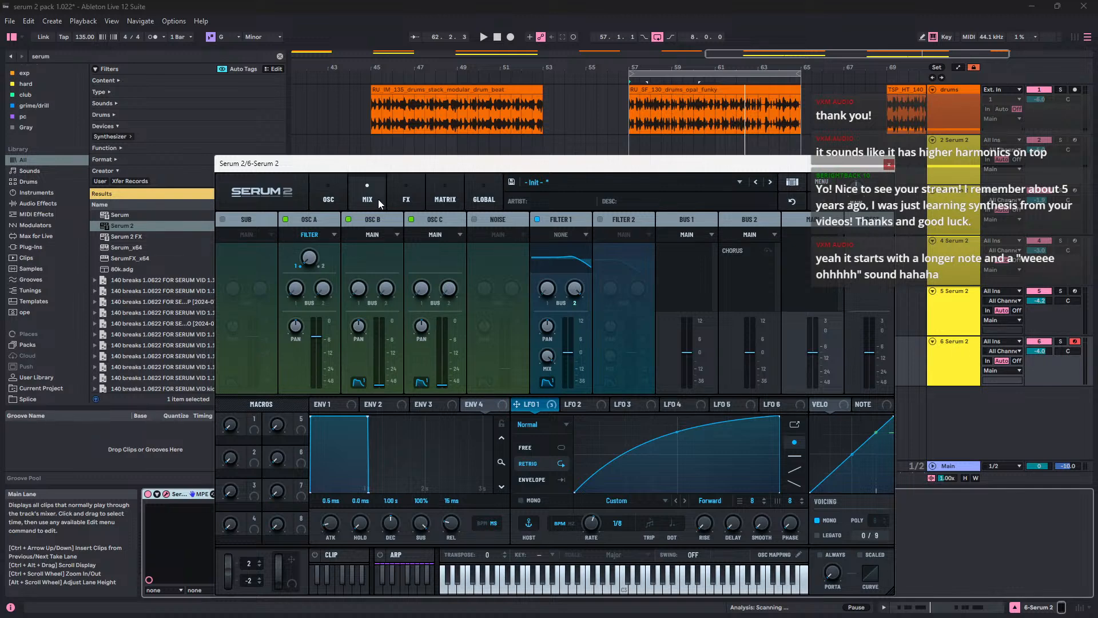
pyautogui.click(404, 197)
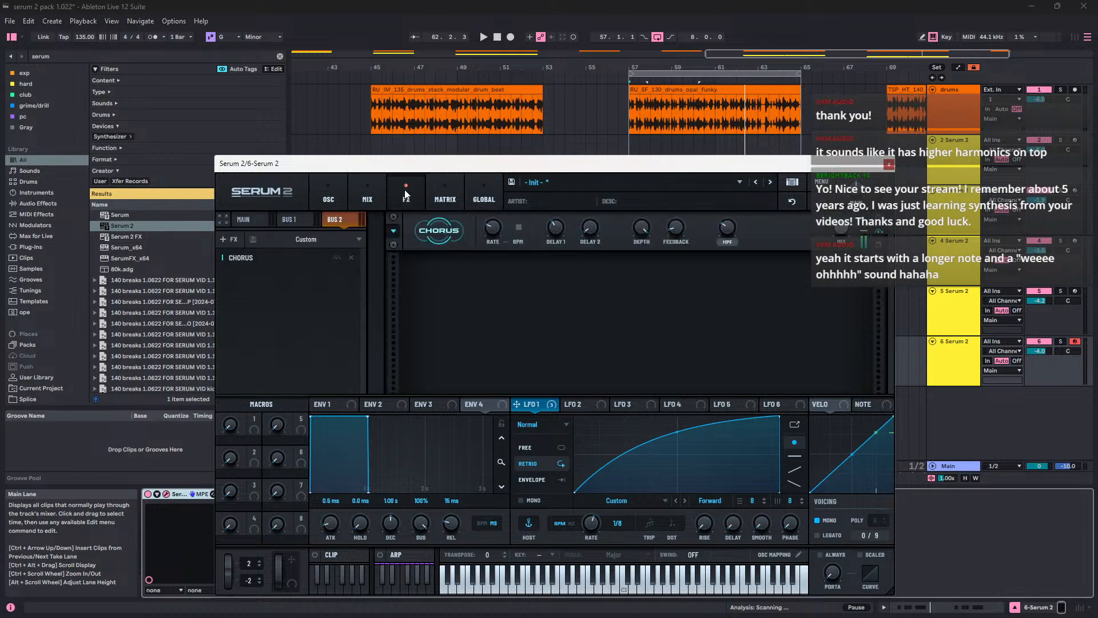
pyautogui.click(237, 239)
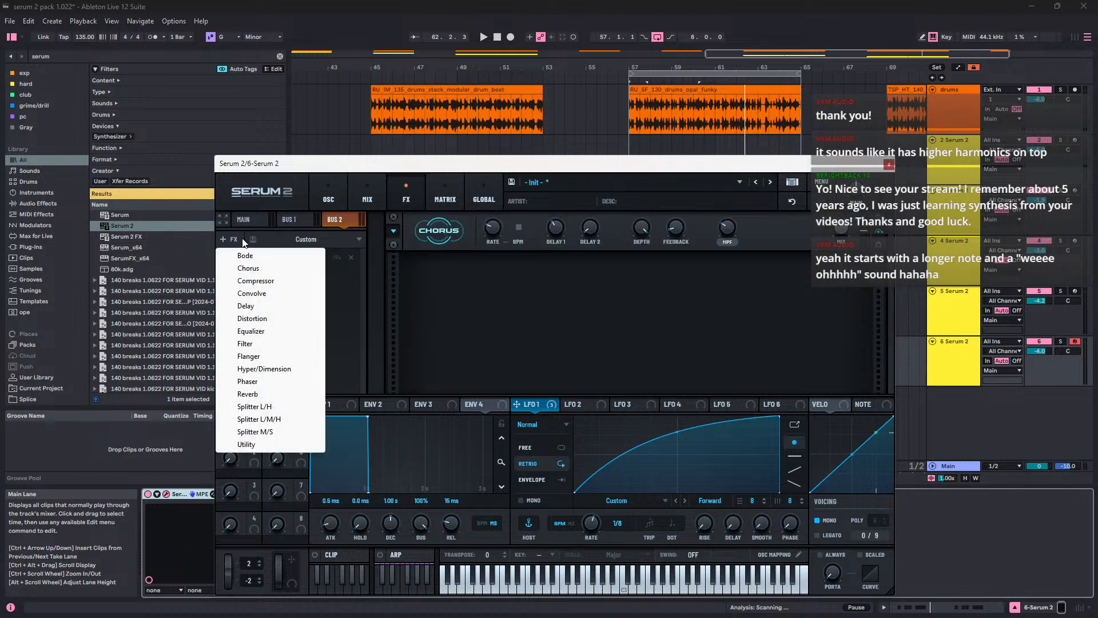
pyautogui.click(262, 318)
pyautogui.moveTo(247, 279); pyautogui.dragTo(244, 255)
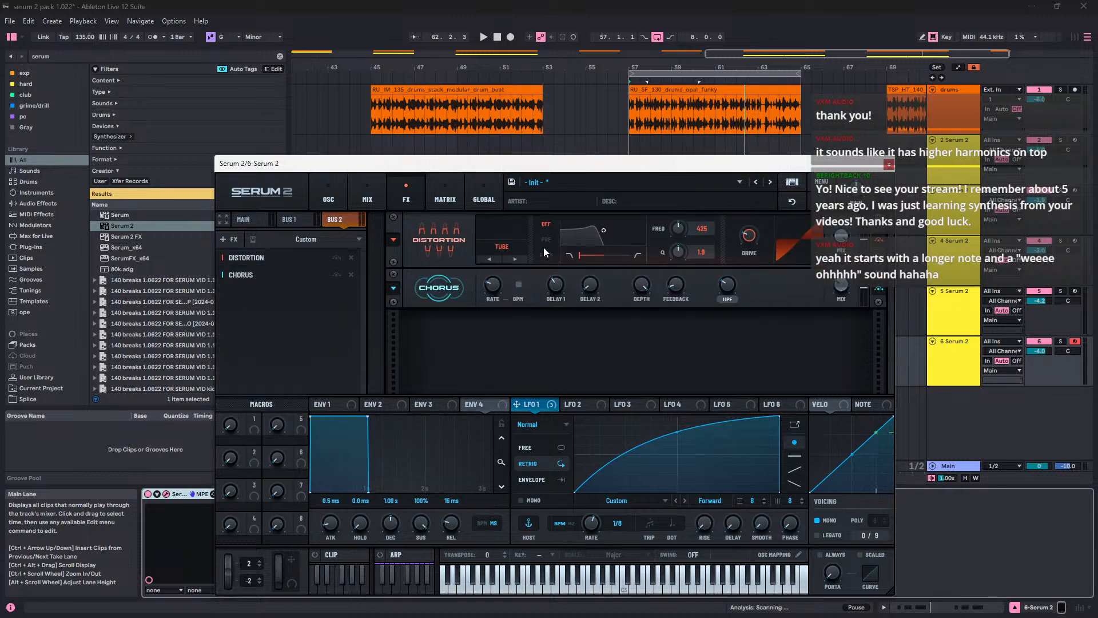
# Step: Set the distortion to Overdrive with a post filter at 500 Hz and Q 1.8, and raise its drive
pyautogui.click(502, 252)
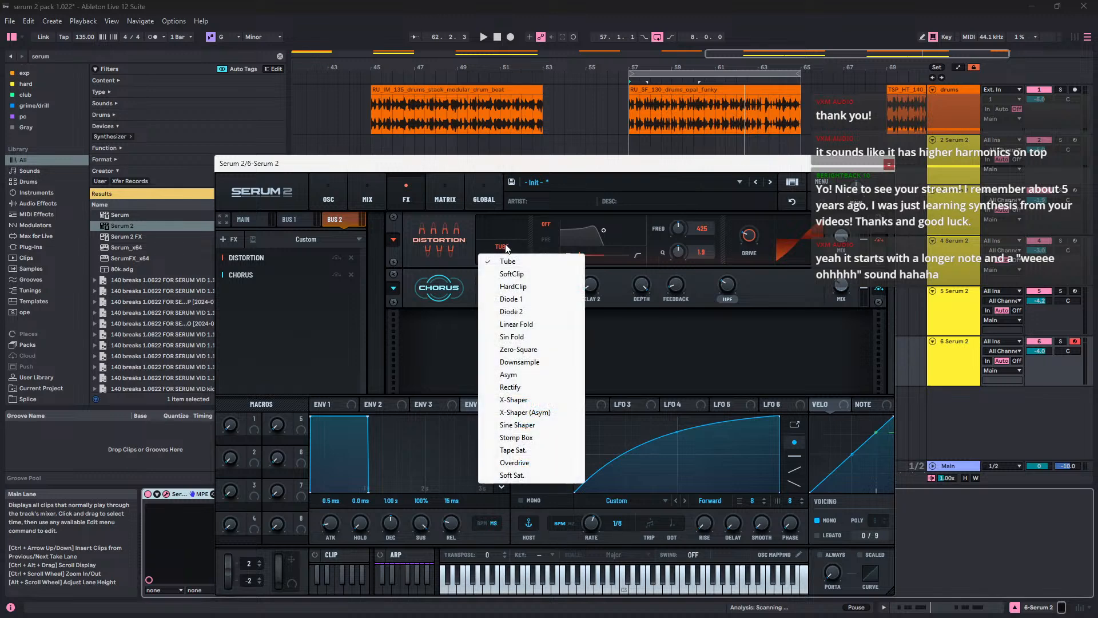
pyautogui.click(534, 463)
pyautogui.moveTo(591, 250)
pyautogui.mouseDown()
pyautogui.moveTo(605, 234)
pyautogui.moveTo(603, 258)
pyautogui.moveTo(635, 258)
pyautogui.moveTo(603, 231)
pyautogui.mouseUp()
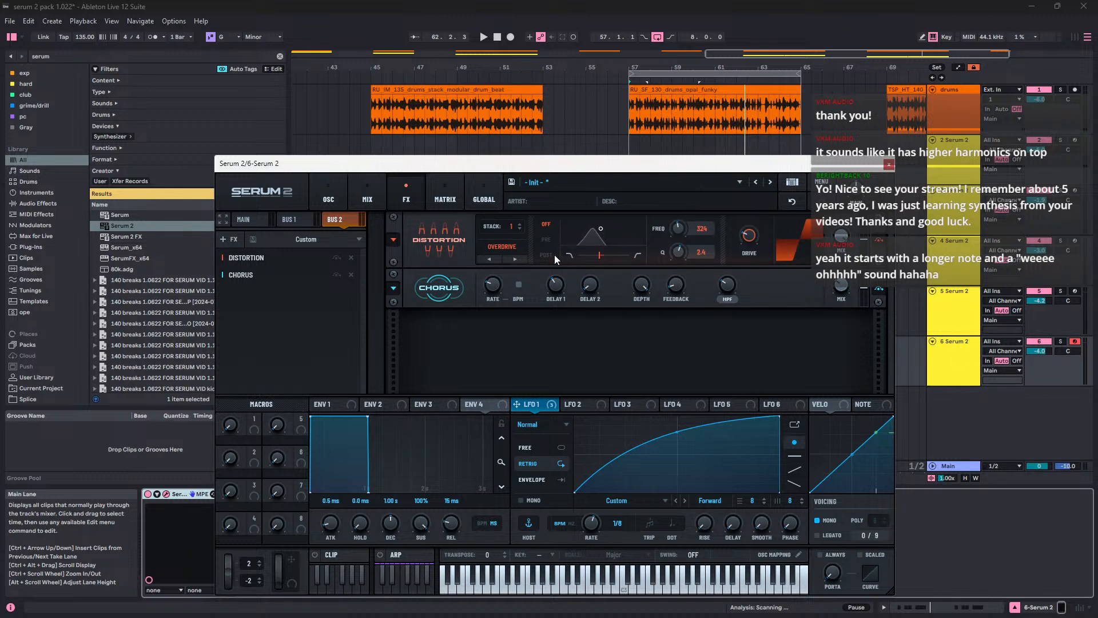
pyautogui.click(552, 255)
pyautogui.press('space')
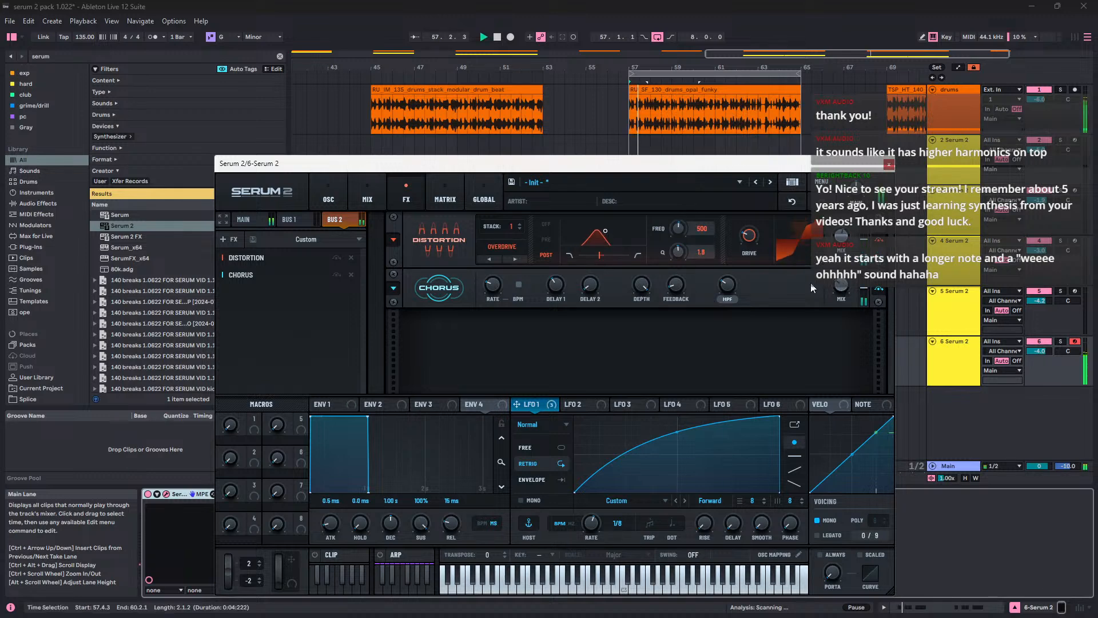
pyautogui.moveTo(756, 238); pyautogui.dragTo(763, 218)
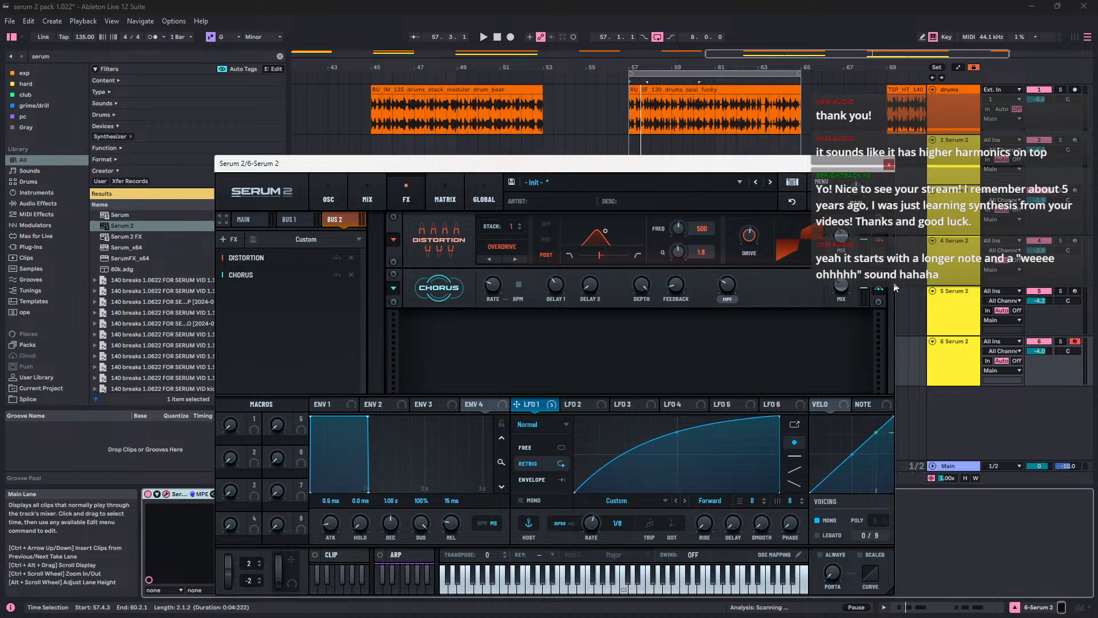
# Step: Close the Serum 2 window on track 6 and select the bass clip under the opal funky drums
pyautogui.click(888, 165)
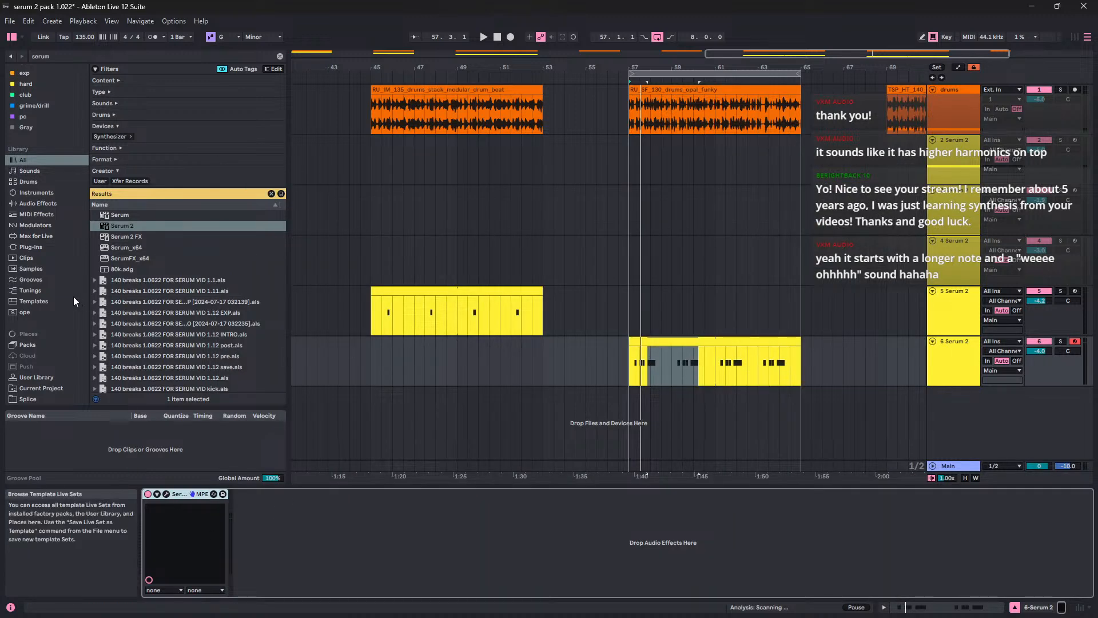
pyautogui.scroll(-3, 74, 301)
pyautogui.scroll(-3, 74, 296)
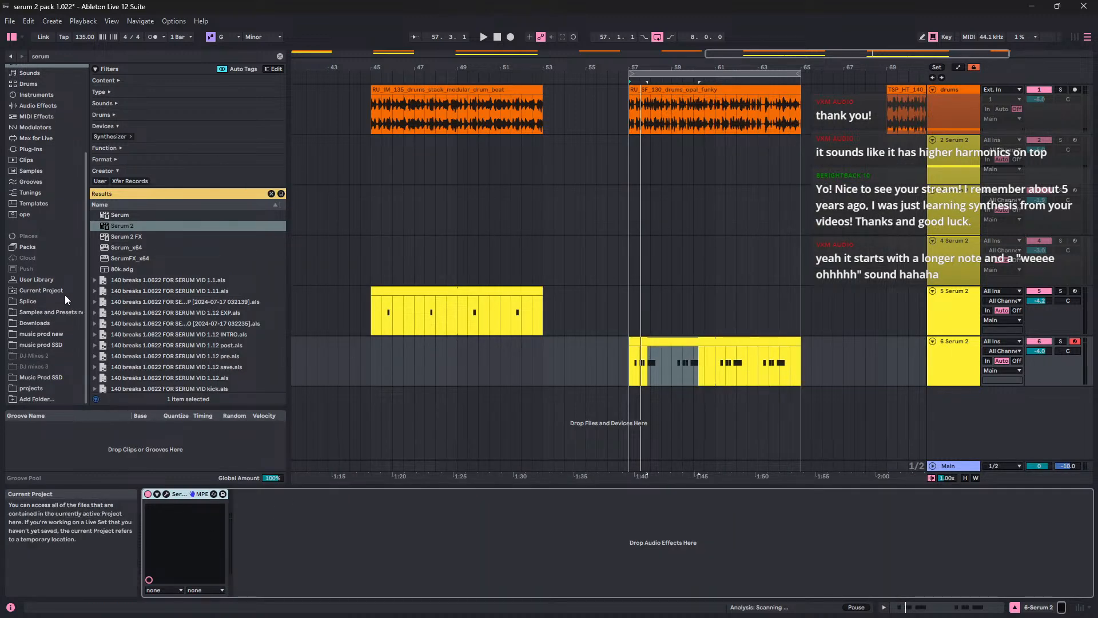
pyautogui.click(722, 352)
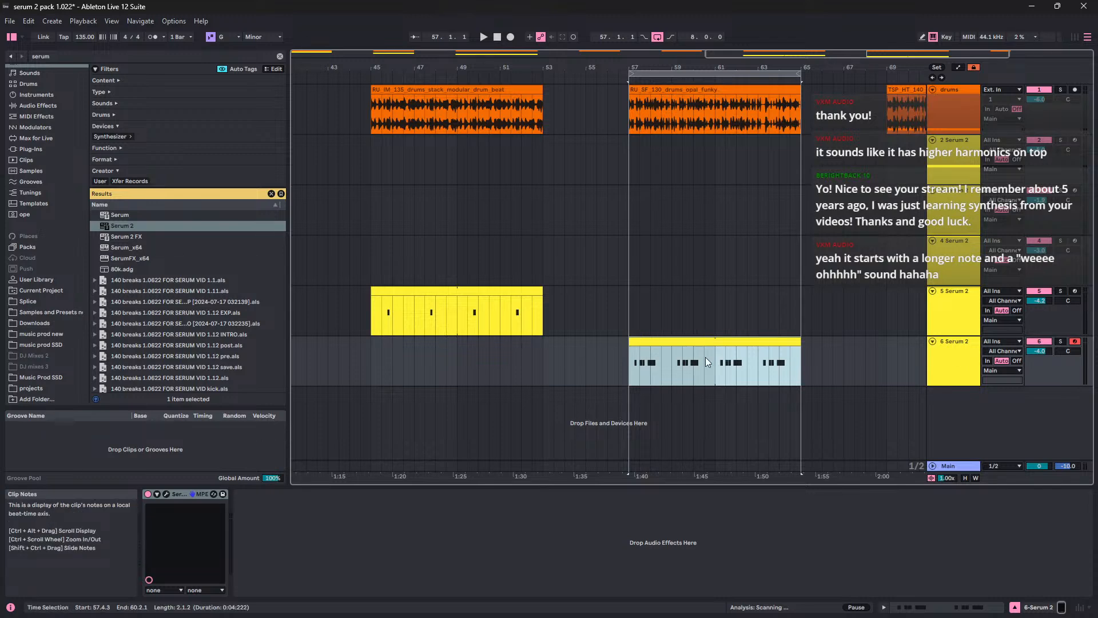
pyautogui.click(163, 494)
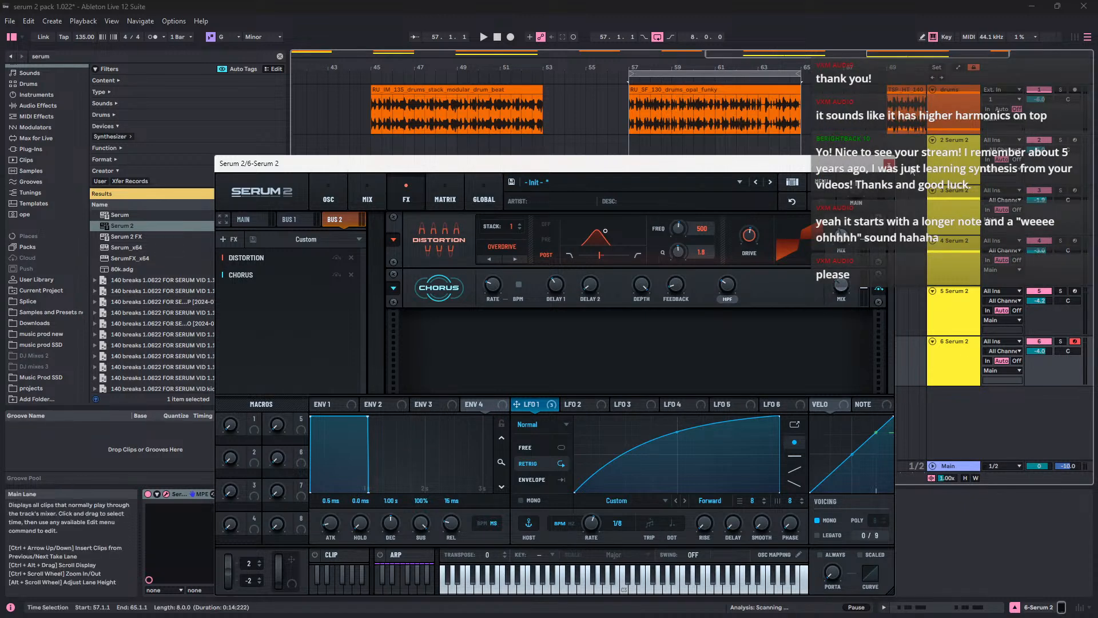
pyautogui.click(891, 164)
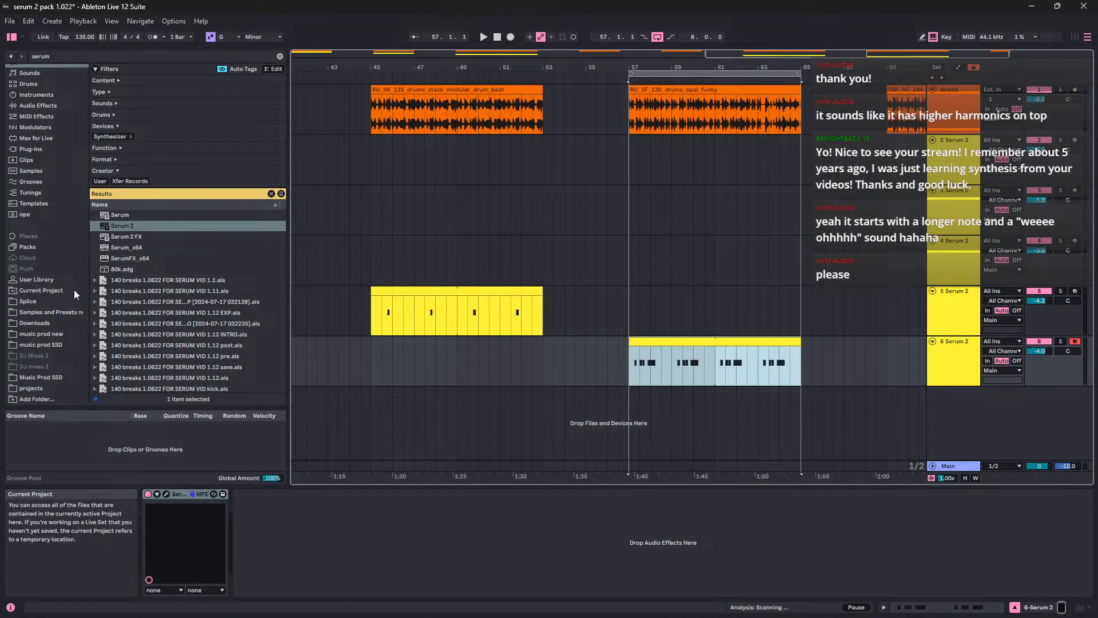
# Step: Clear the browser search and expand the lessons folder of music prod SSD down to the contents of sound design 1 1.02.als
pyautogui.click(53, 346)
pyautogui.click(280, 55)
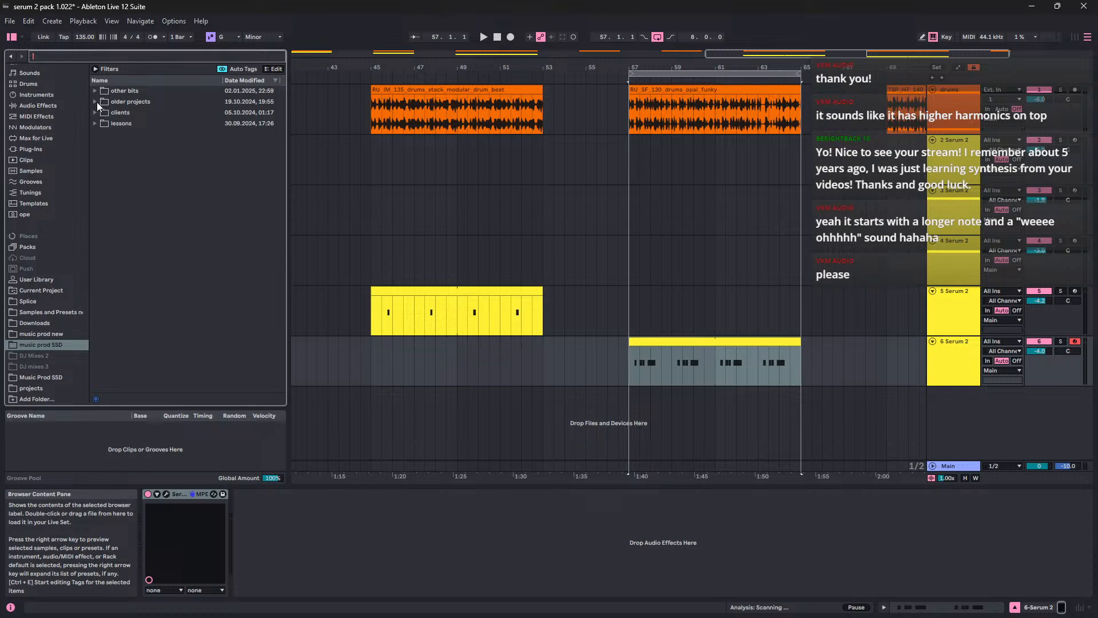
pyautogui.click(95, 123)
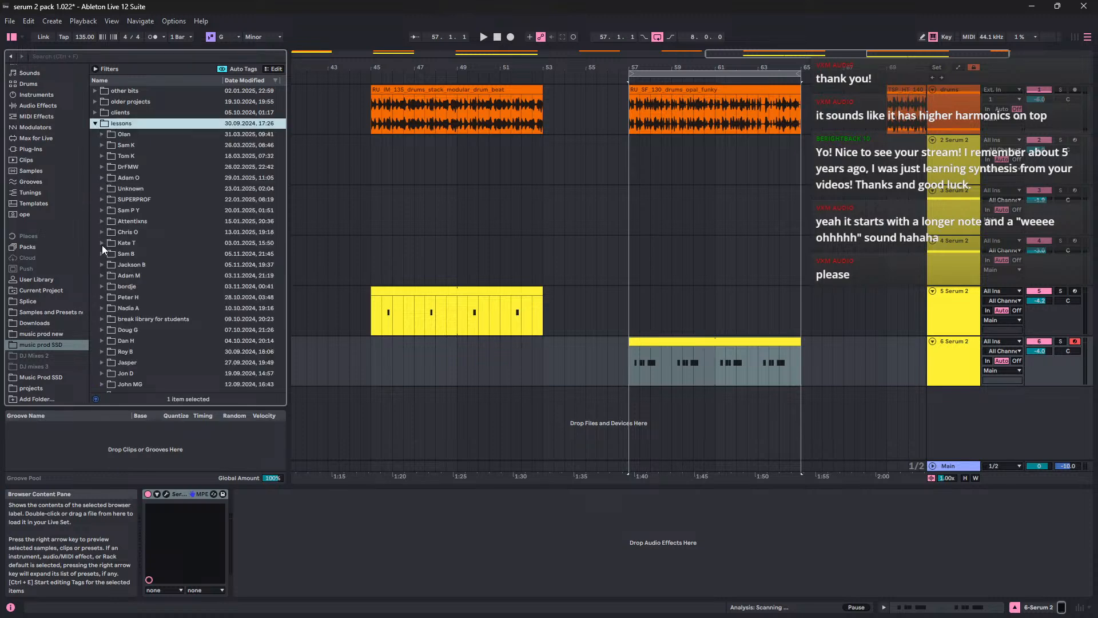
pyautogui.scroll(-2, 128, 327)
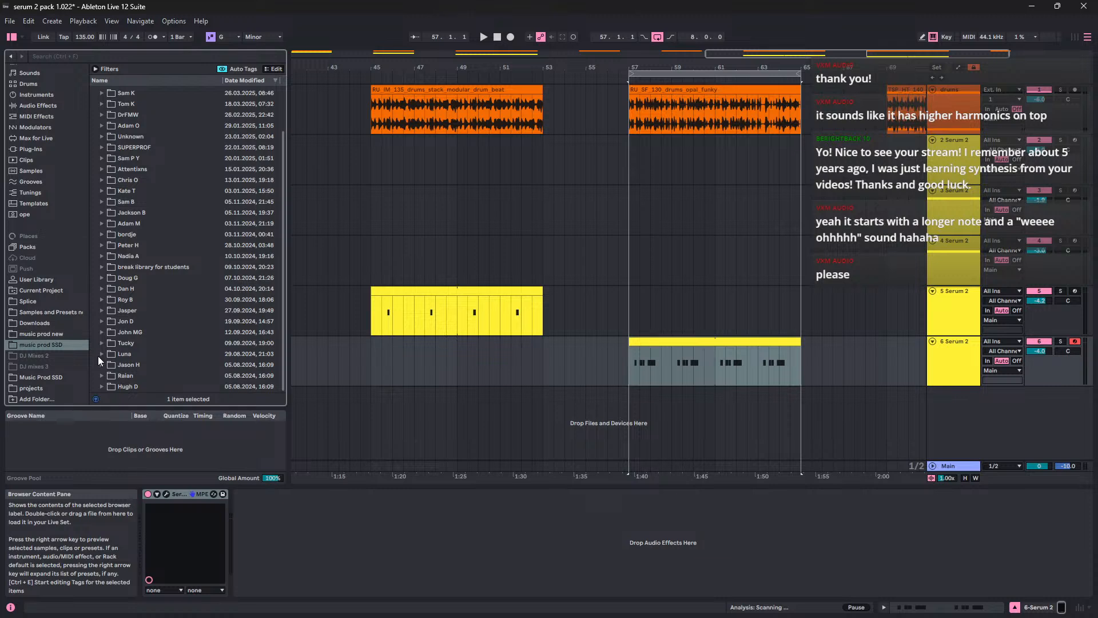
pyautogui.click(98, 356)
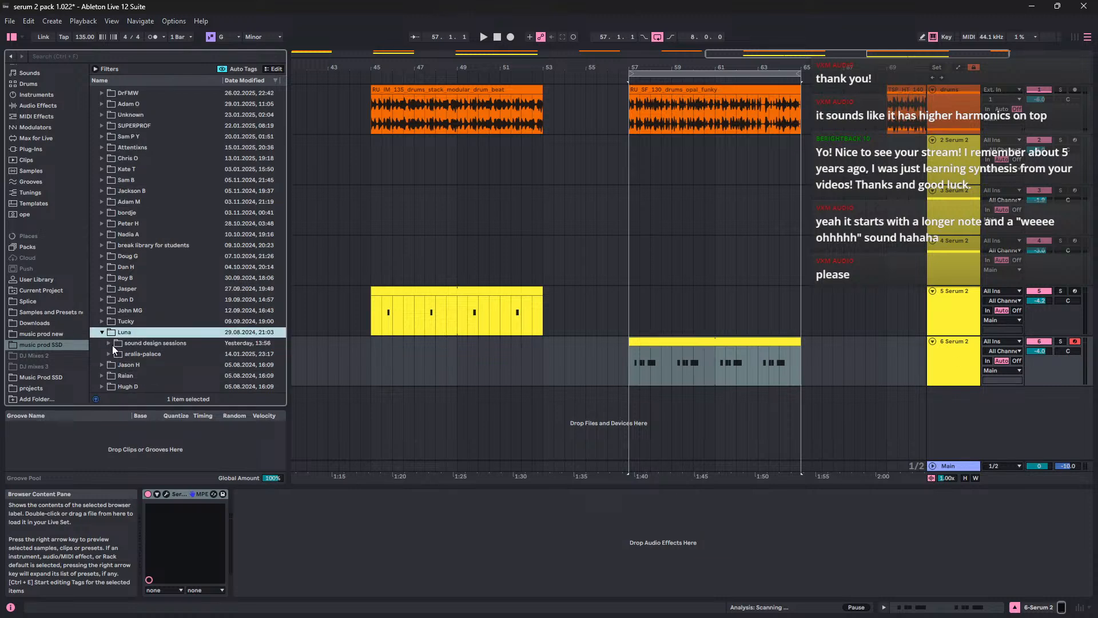
pyautogui.click(112, 345)
pyautogui.click(114, 355)
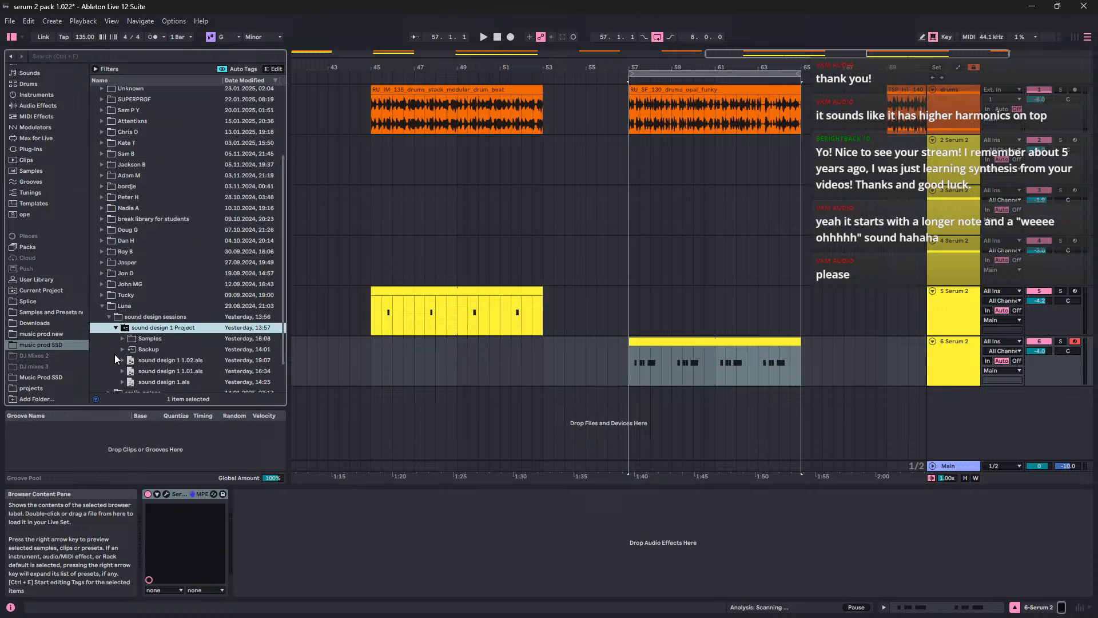
pyautogui.scroll(-1, 131, 356)
pyautogui.click(123, 333)
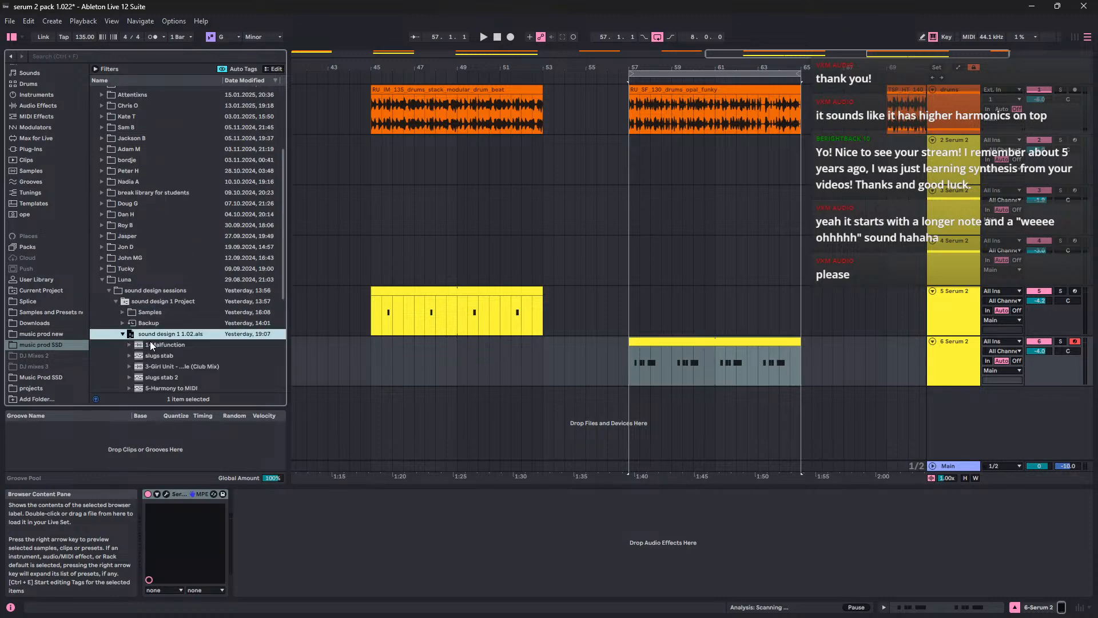
# Step: Import the slugs stab track as a new track below track 6 and show the whole arrangement
pyautogui.click(159, 331)
pyautogui.moveTo(863, 369); pyautogui.dragTo(840, 394)
pyautogui.click(755, 55)
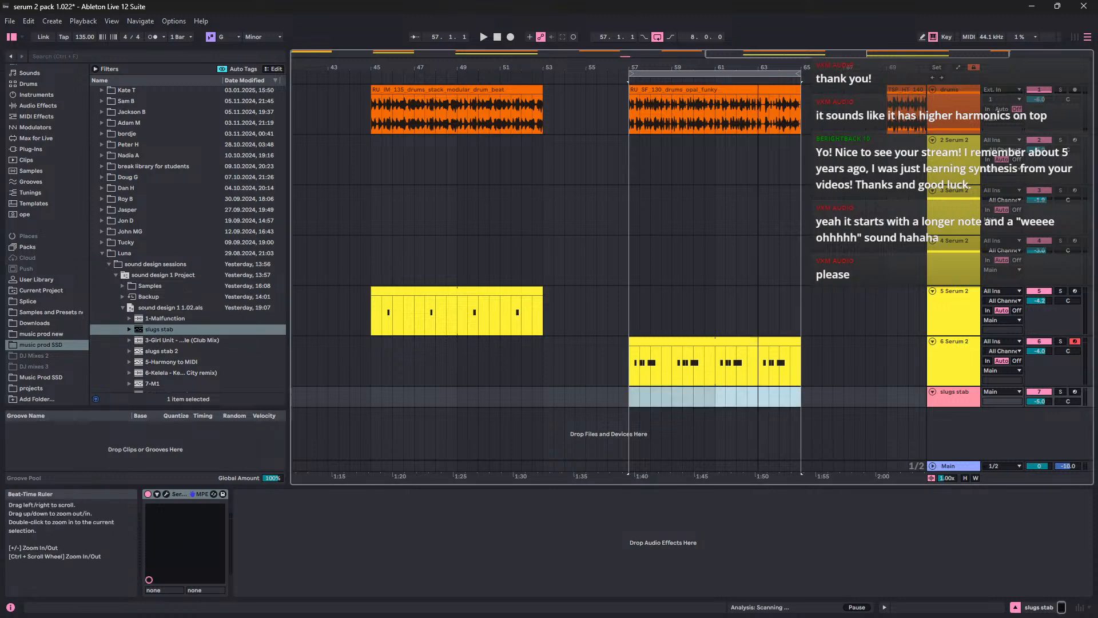
pyautogui.doubleClick(755, 55)
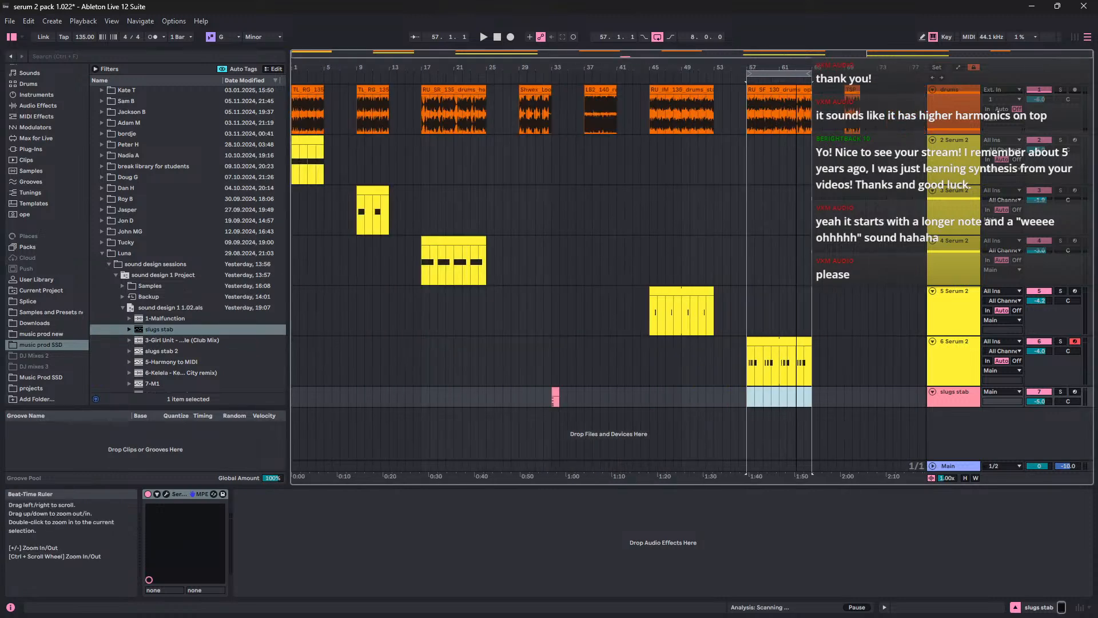
# Step: Solo the slugs stab track and play its clip at bar 33
pyautogui.click(554, 403)
pyautogui.click(1062, 391)
pyautogui.press('space')
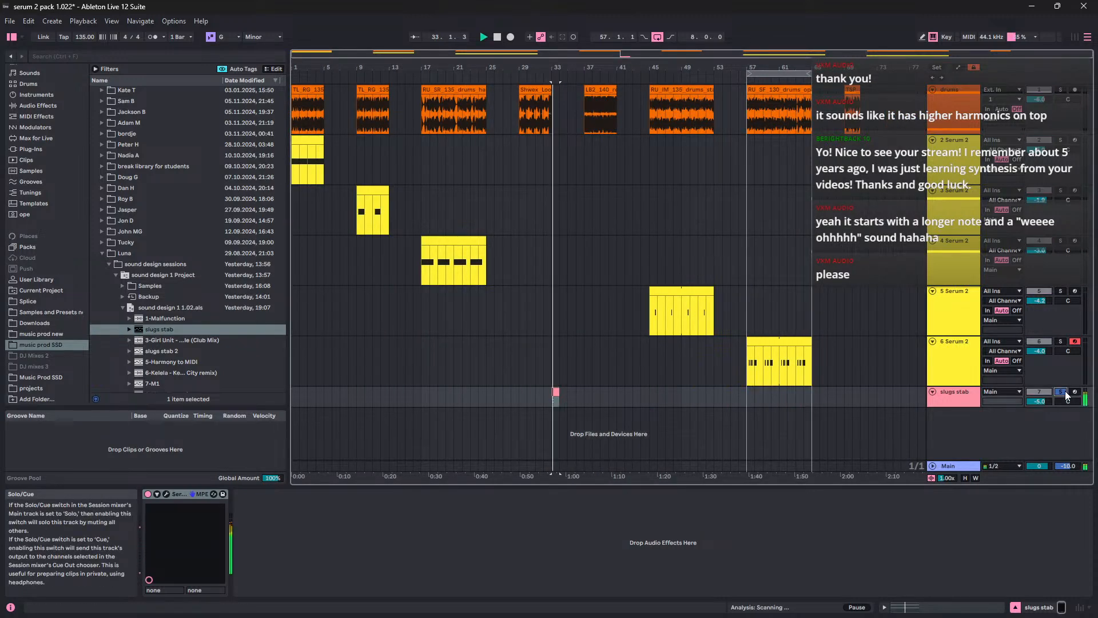
# Step: Set the reverb mix in the slugs stab's Serum 2 effects to 17% and audition the stab
pyautogui.click(165, 494)
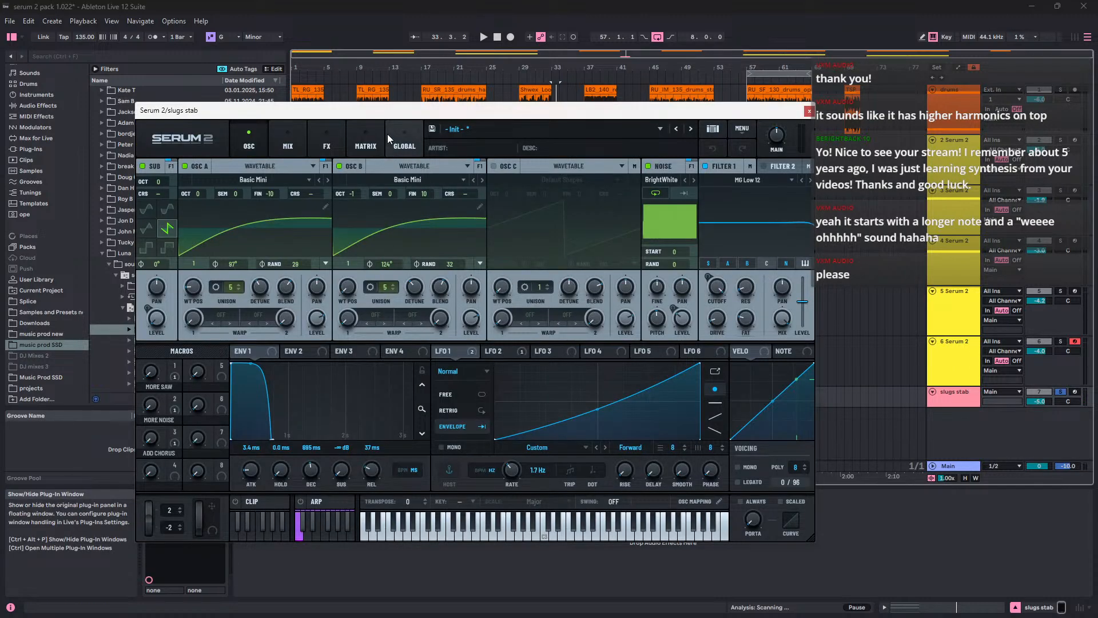
pyautogui.click(315, 142)
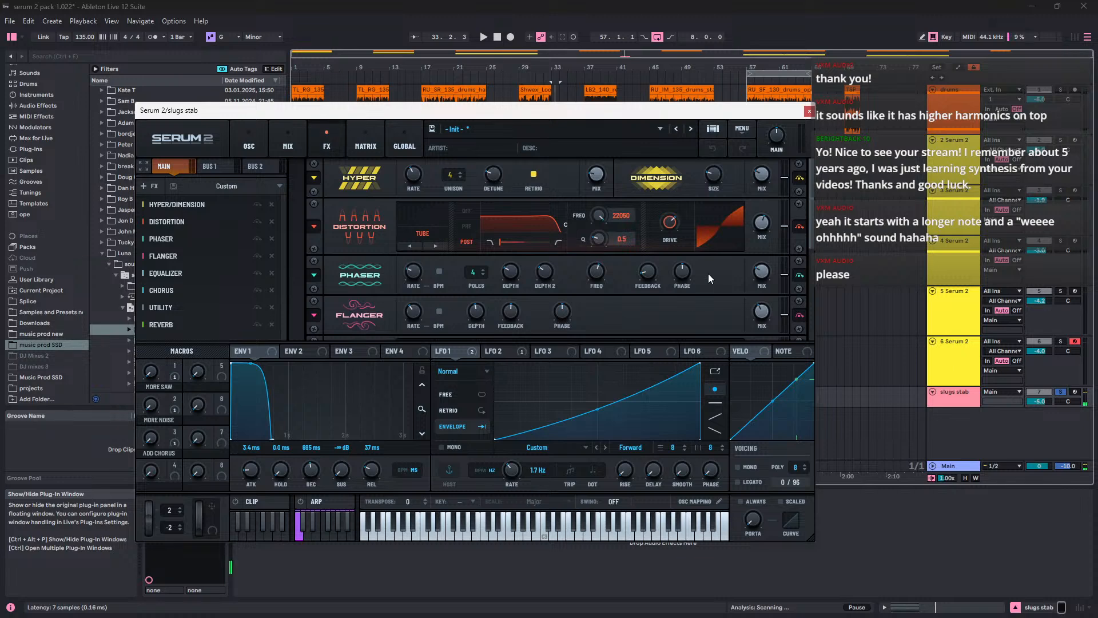
pyautogui.moveTo(808, 215); pyautogui.dragTo(802, 339)
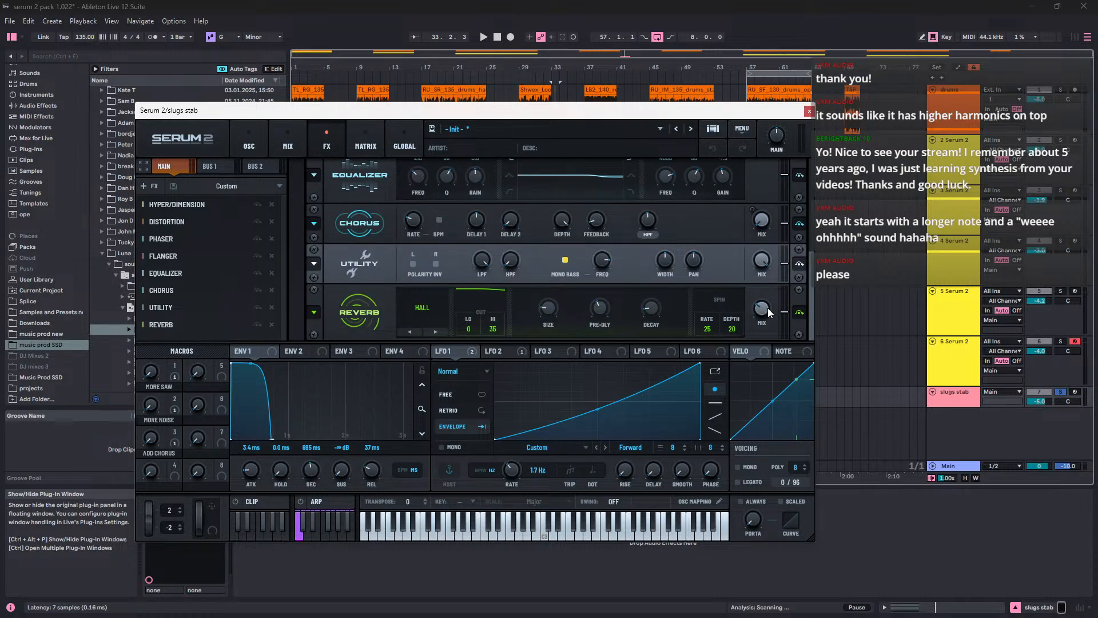
pyautogui.moveTo(763, 311); pyautogui.dragTo(764, 328)
pyautogui.press('space')
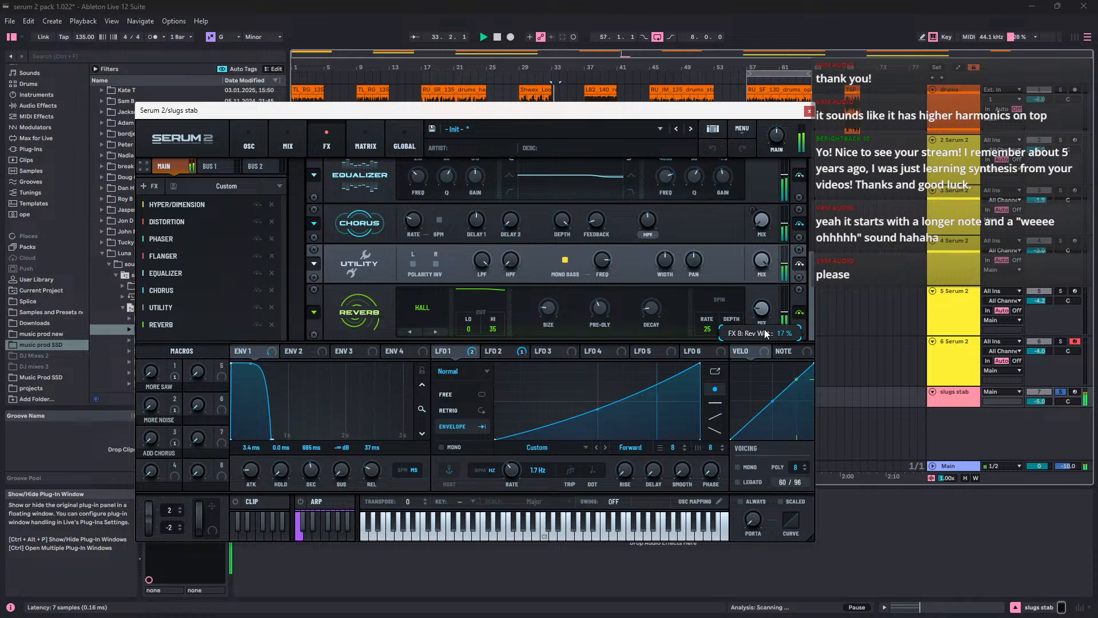
pyautogui.press('space')
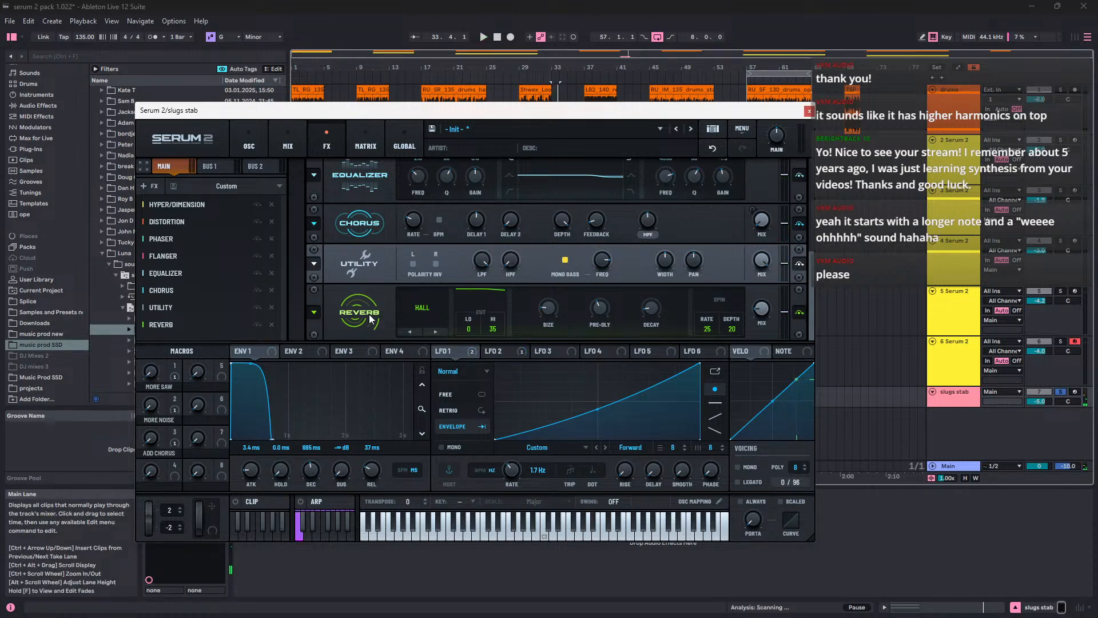
# Step: Shorten the stab's Env 1 decay to 334 ms and play it back
pyautogui.moveTo(303, 472); pyautogui.dragTo(312, 486)
pyautogui.press('space')
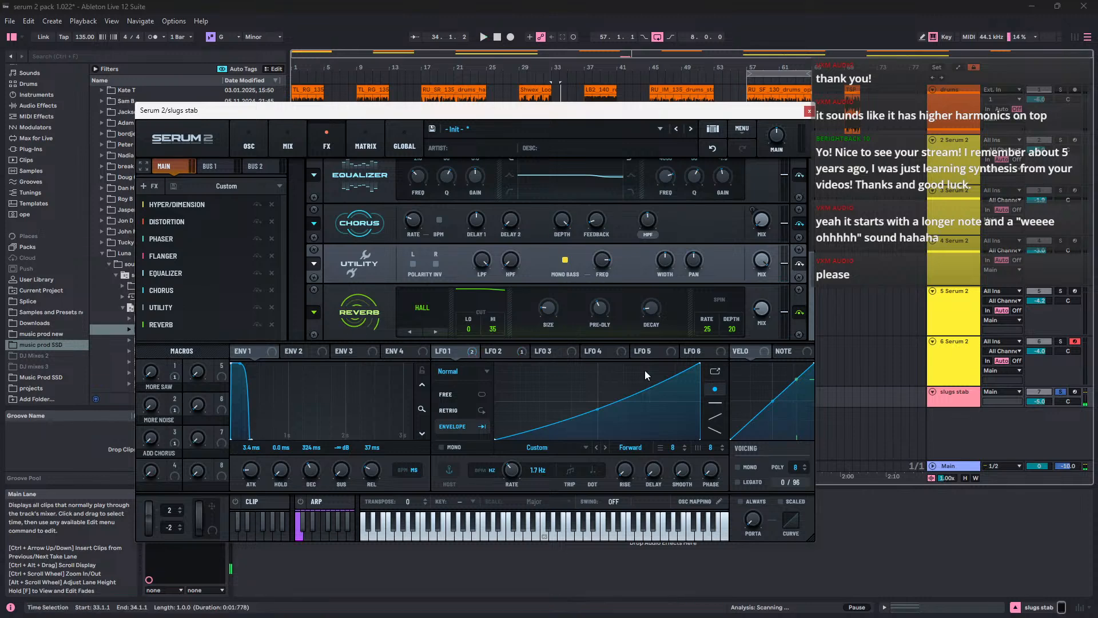
pyautogui.press('space')
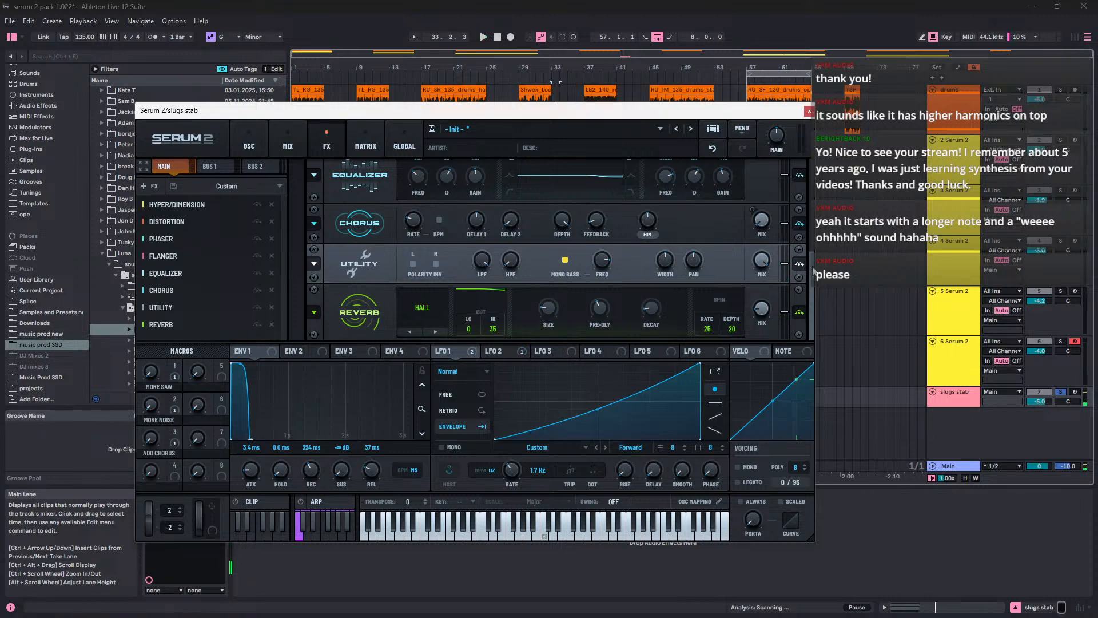
pyautogui.moveTo(812, 270); pyautogui.dragTo(811, 172)
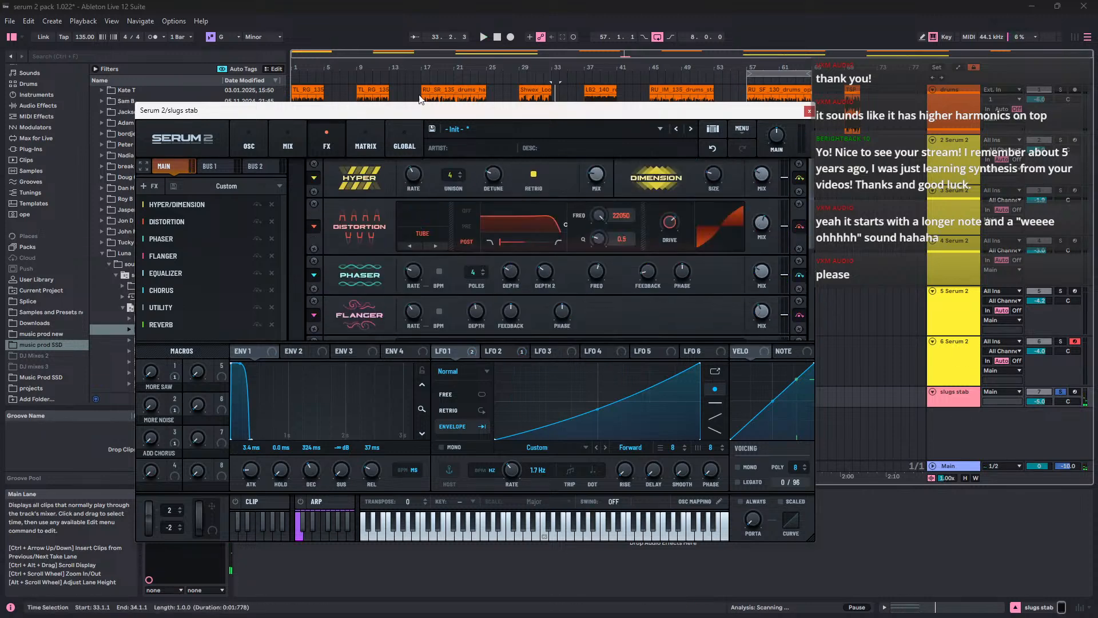
# Step: Examine the chord notes in the slugs stab MIDI clip during playback, then return to the arrangement
pyautogui.click(809, 111)
pyautogui.doubleClick(556, 392)
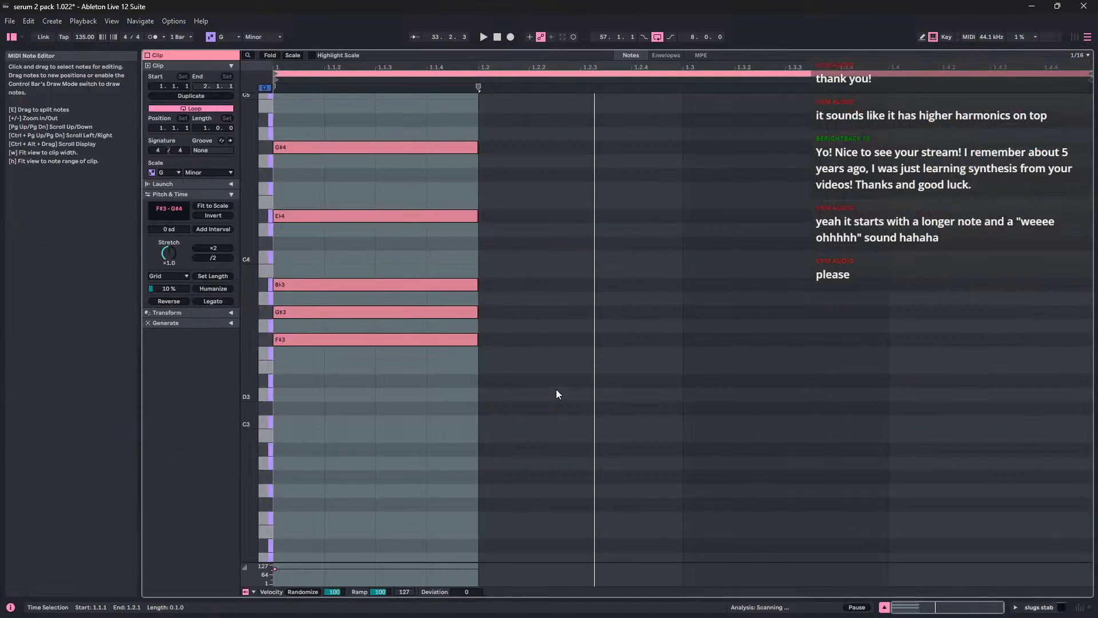
pyautogui.press('space')
pyautogui.press('w')
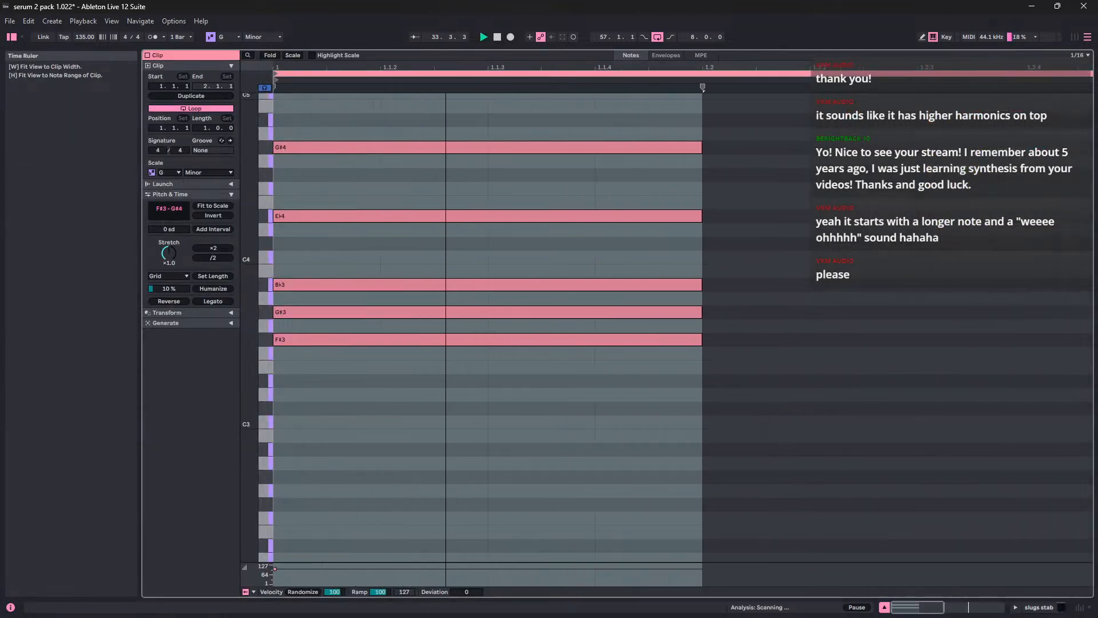
pyautogui.press('space')
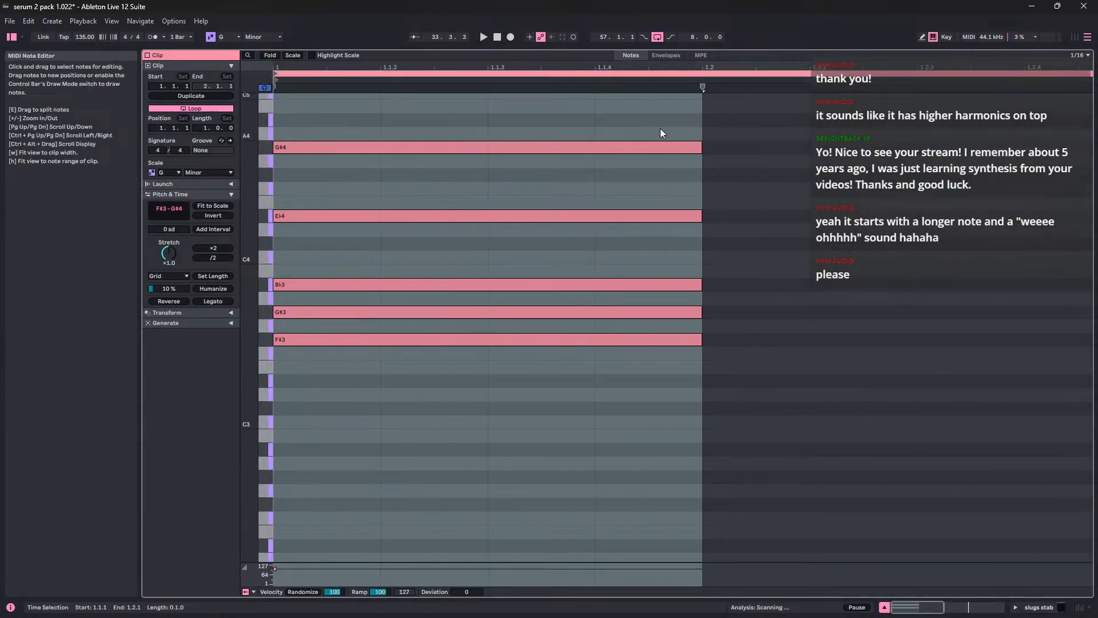
pyautogui.hotkey('ctrl', 'alt', 'e')
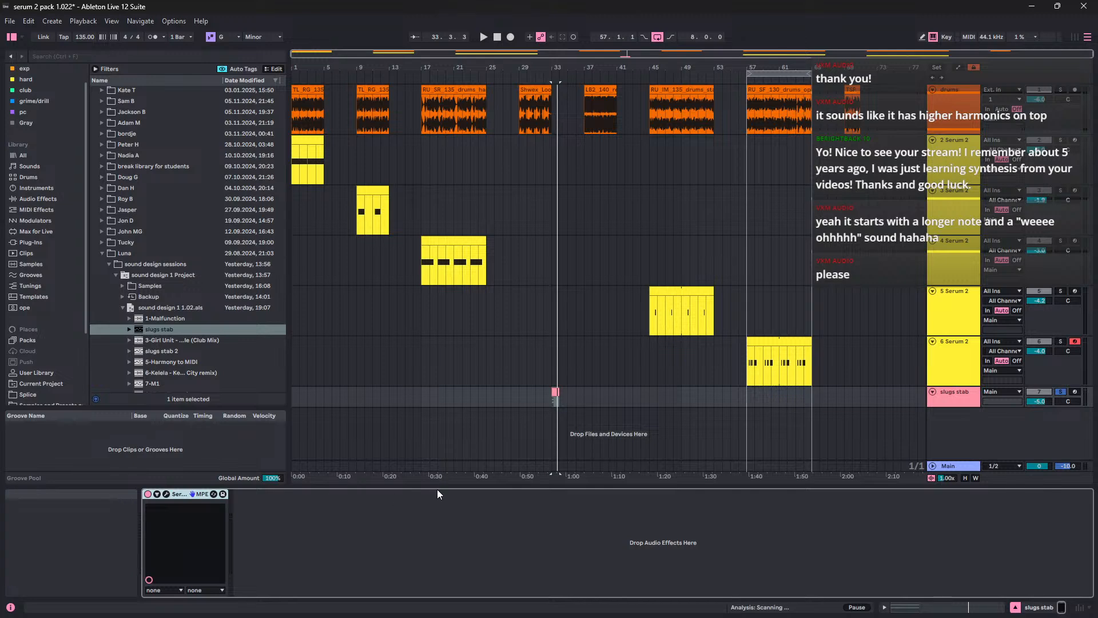
# Step: Show the stab's oscillators in Serum 2 and try the More Saw macro at 54 before returning it to zero
pyautogui.click(168, 494)
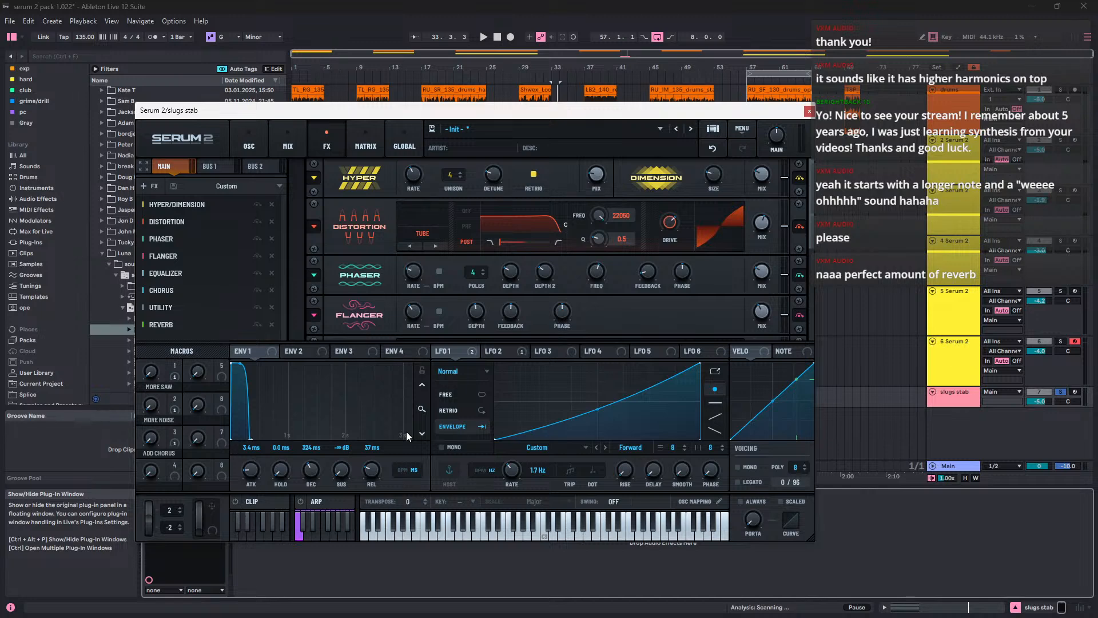
pyautogui.moveTo(590, 262)
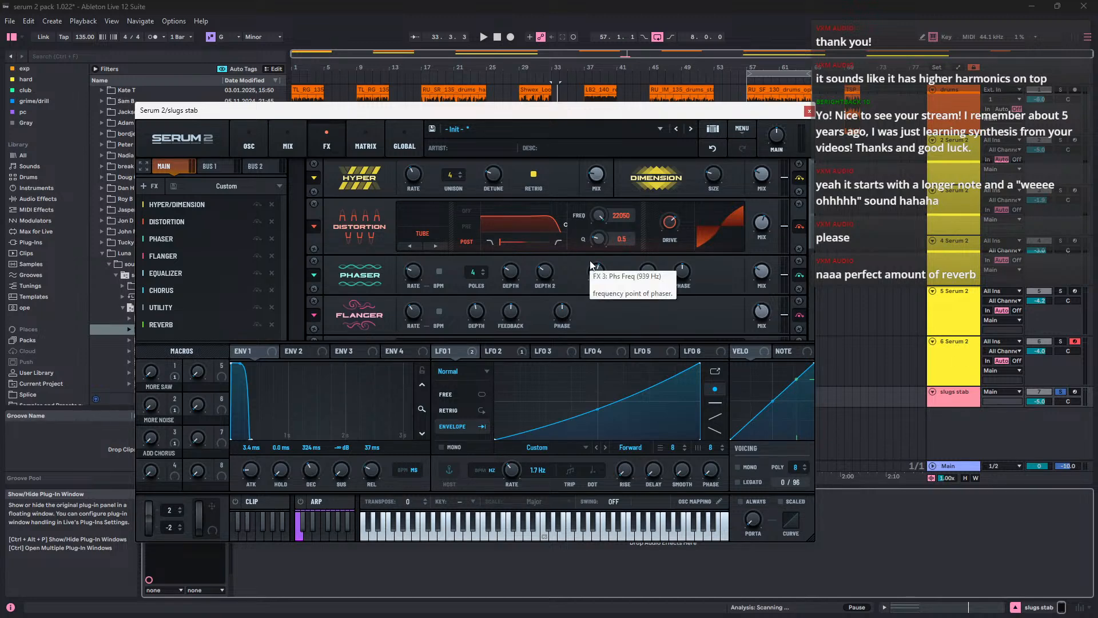
pyautogui.click(244, 139)
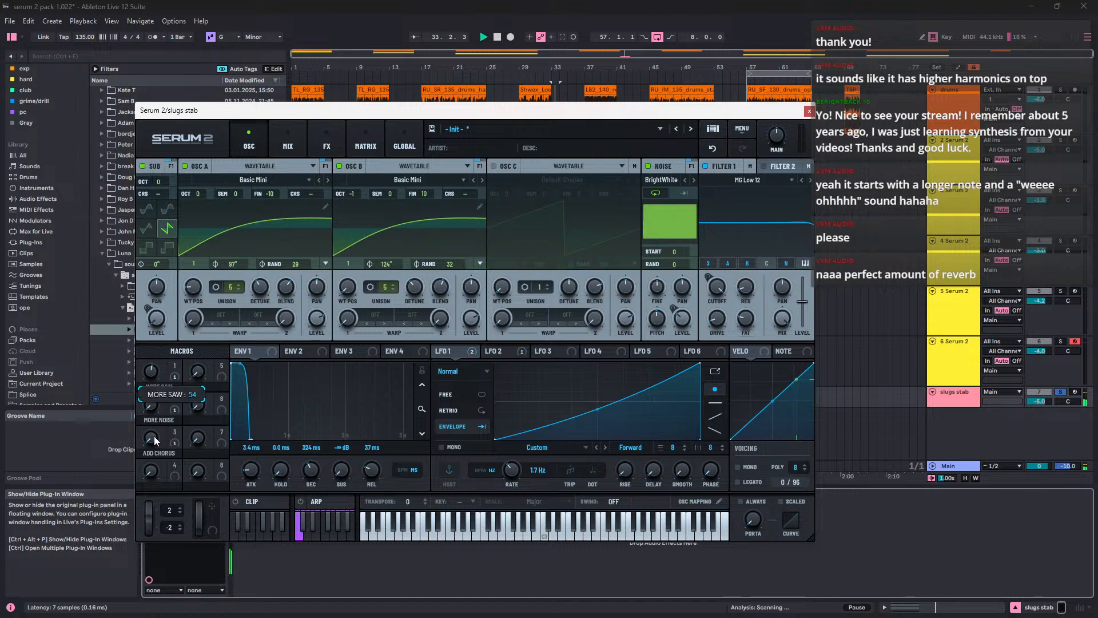
pyautogui.moveTo(174, 517); pyautogui.dragTo(220, 222)
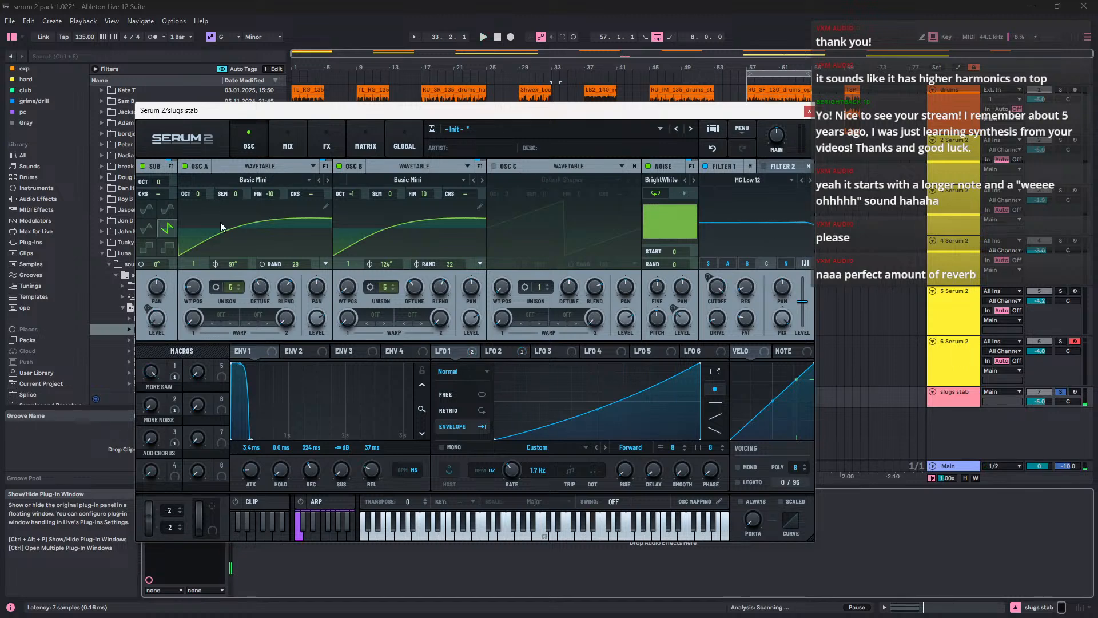
pyautogui.moveTo(153, 374); pyautogui.dragTo(152, 532)
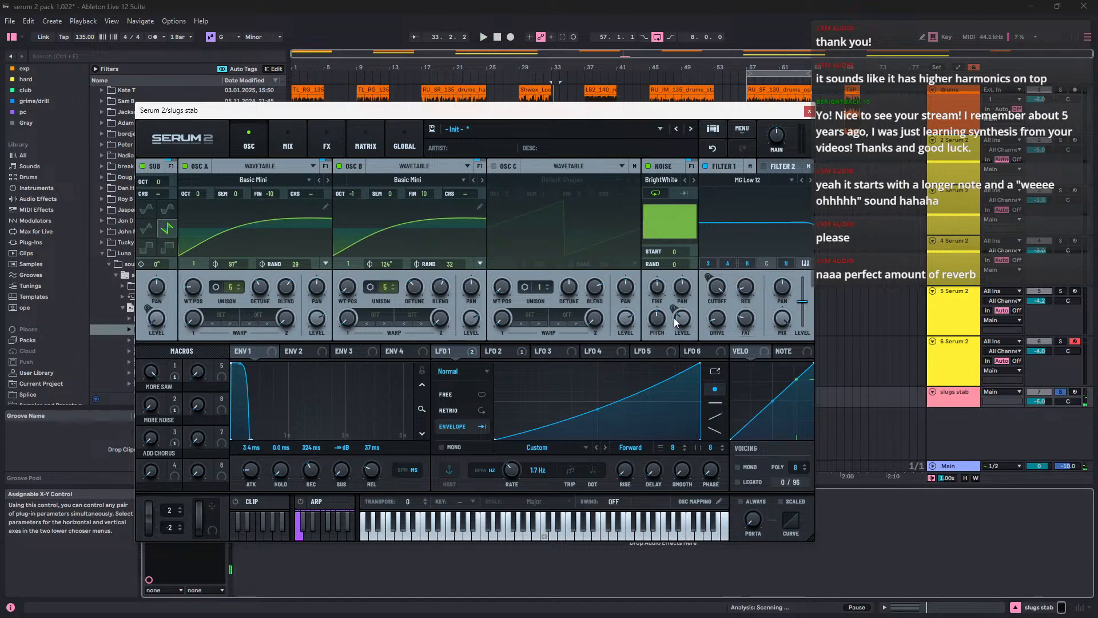
# Step: Try the stab with the More Noise macro at 54 and play it again with the macro back at zero
pyautogui.press('space')
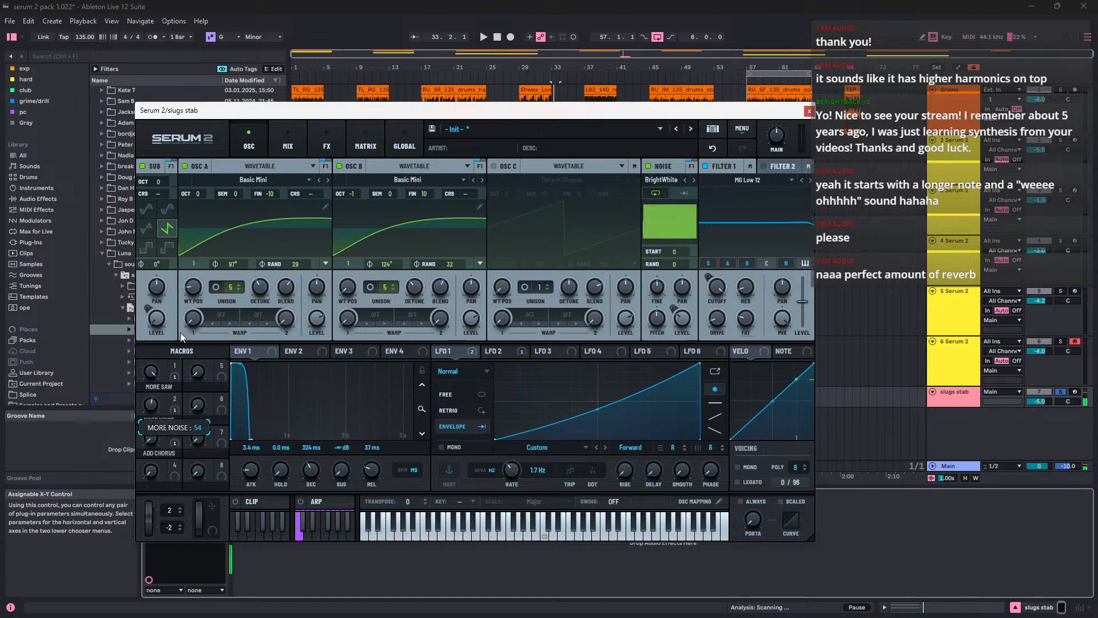
pyautogui.press('space')
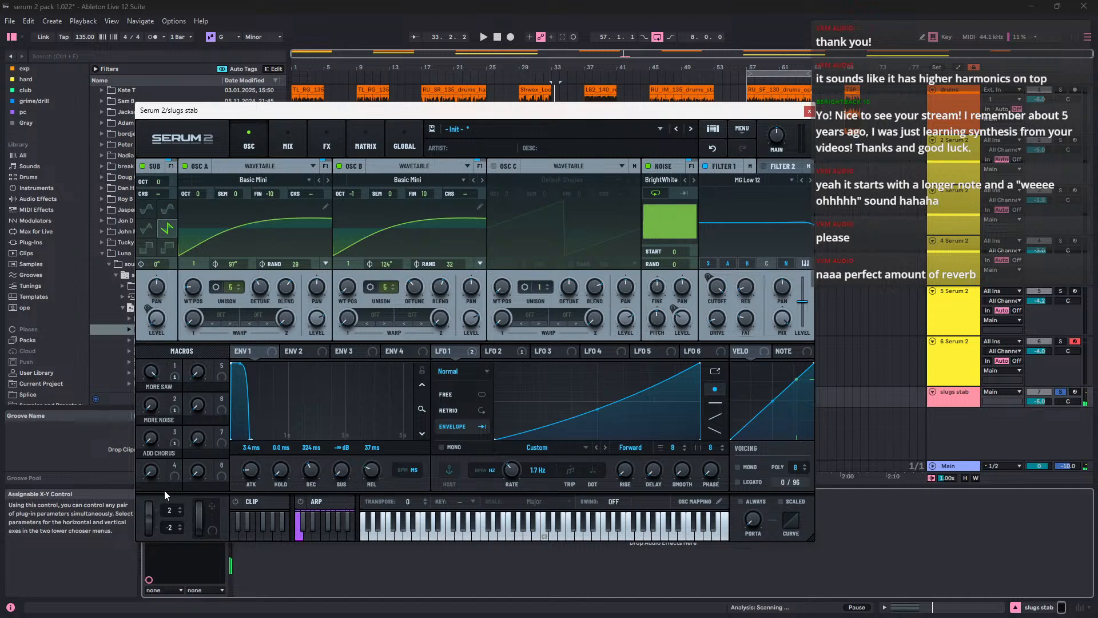
pyautogui.press('space')
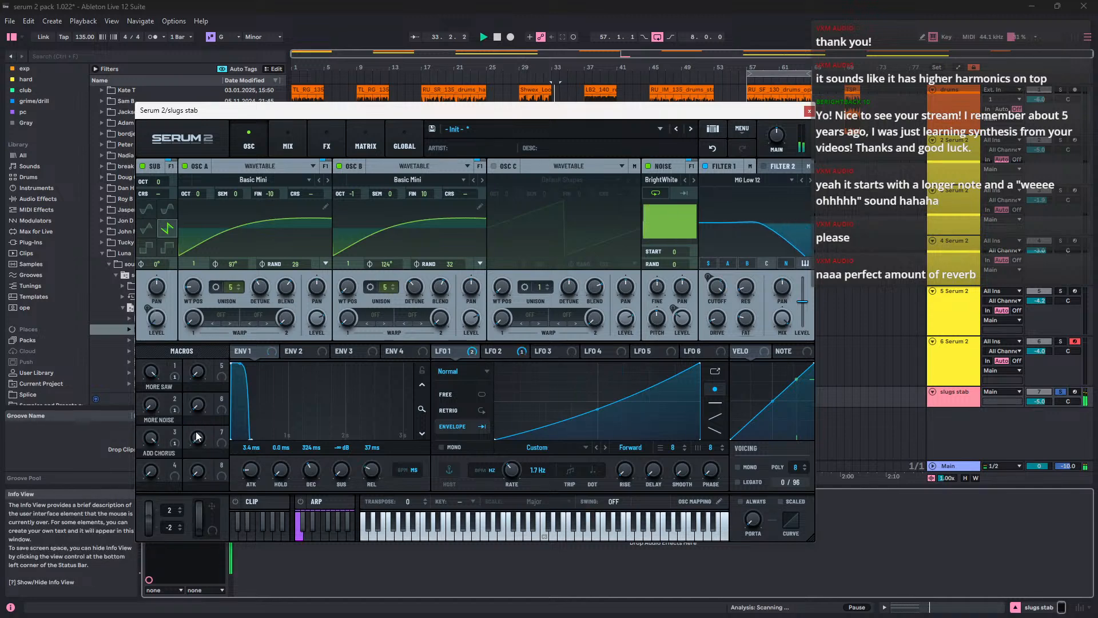
pyautogui.press('space')
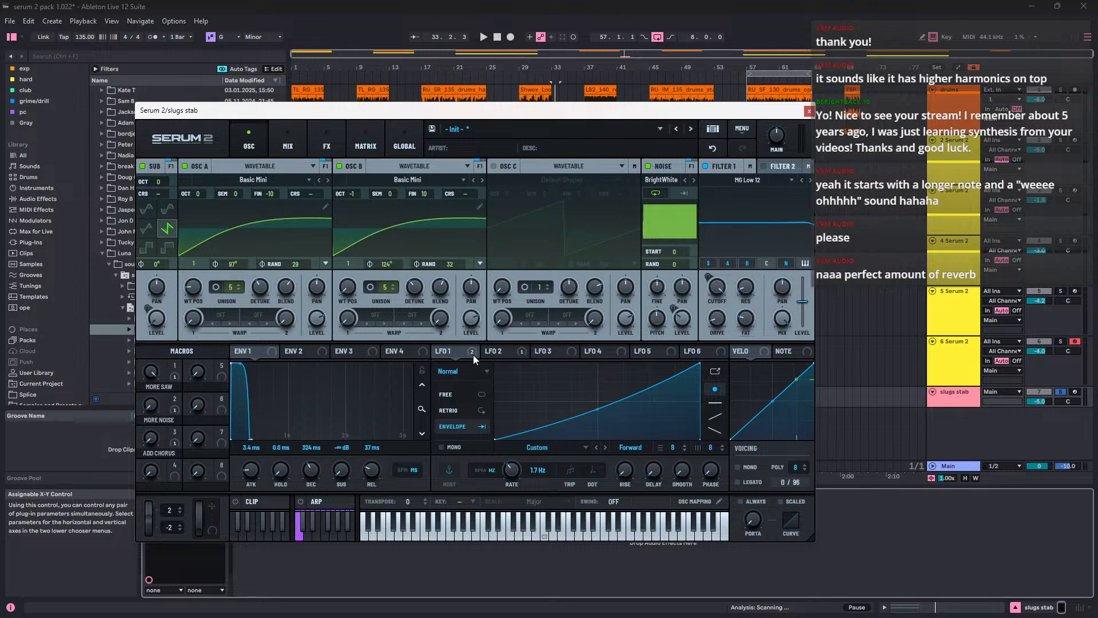
# Step: Examine the stab's modulation matrix and the LFO 2 and LFO 1 shapes, and play the stab
pyautogui.click(367, 137)
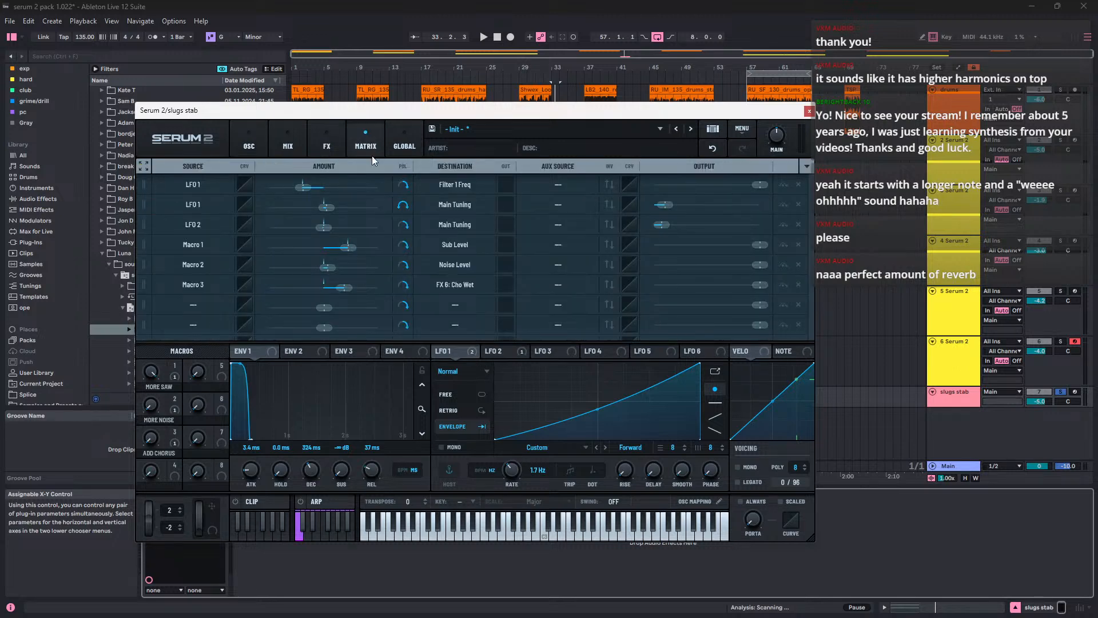
pyautogui.click(260, 145)
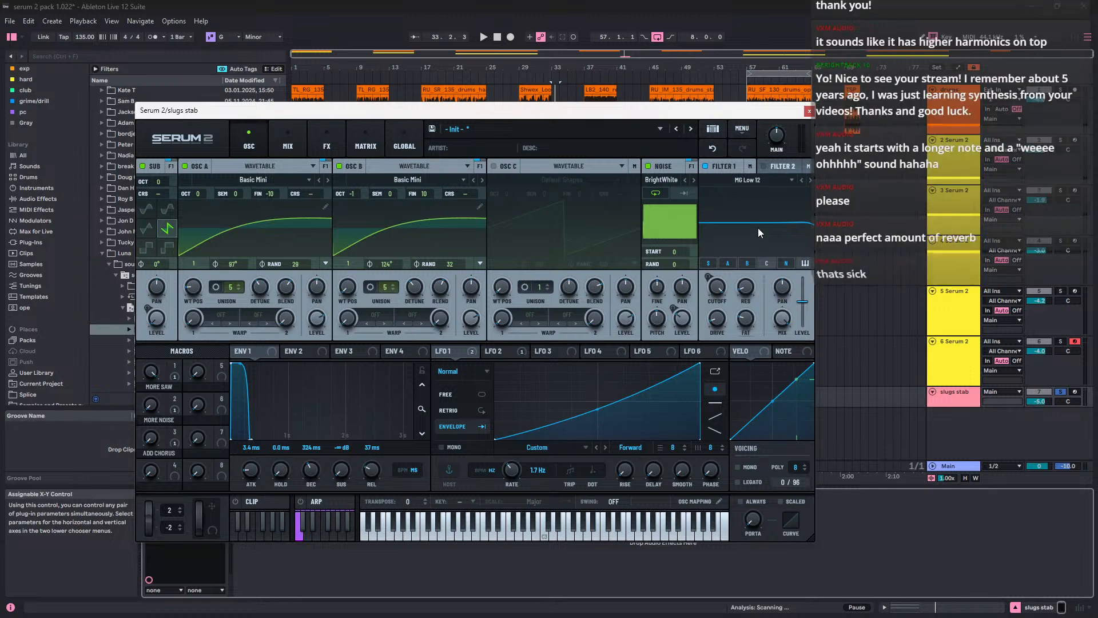
pyautogui.click(513, 355)
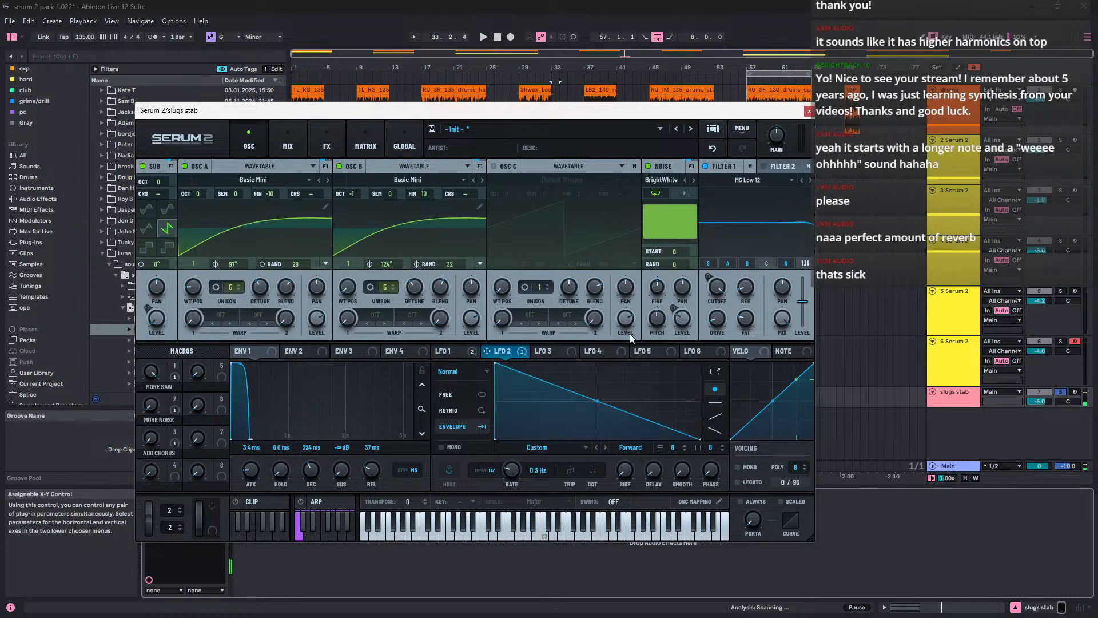
pyautogui.click(451, 354)
pyautogui.press('space')
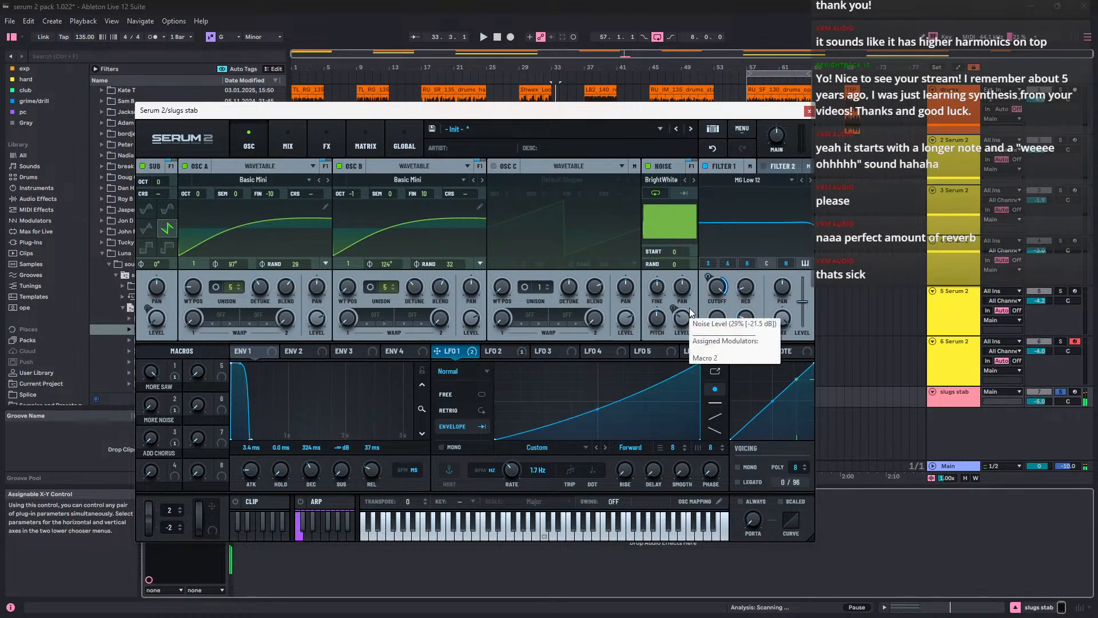
pyautogui.press('space')
# Step: Review the stab's mixer, effects and LFO modulation routings with LFO 2 shown, and play it back
pyautogui.click(304, 139)
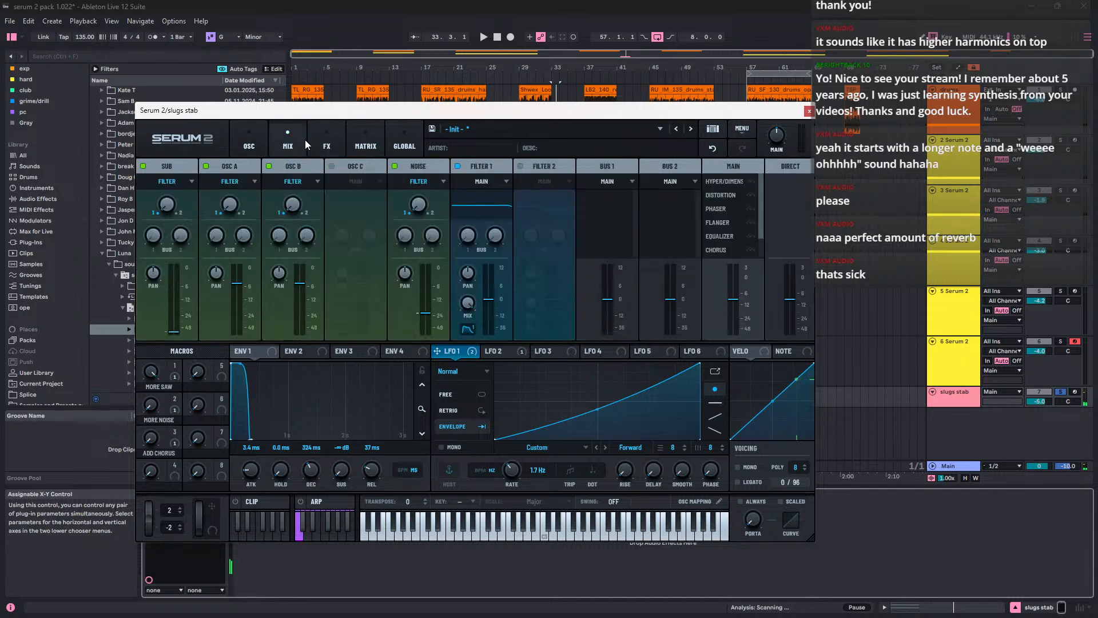
pyautogui.click(321, 141)
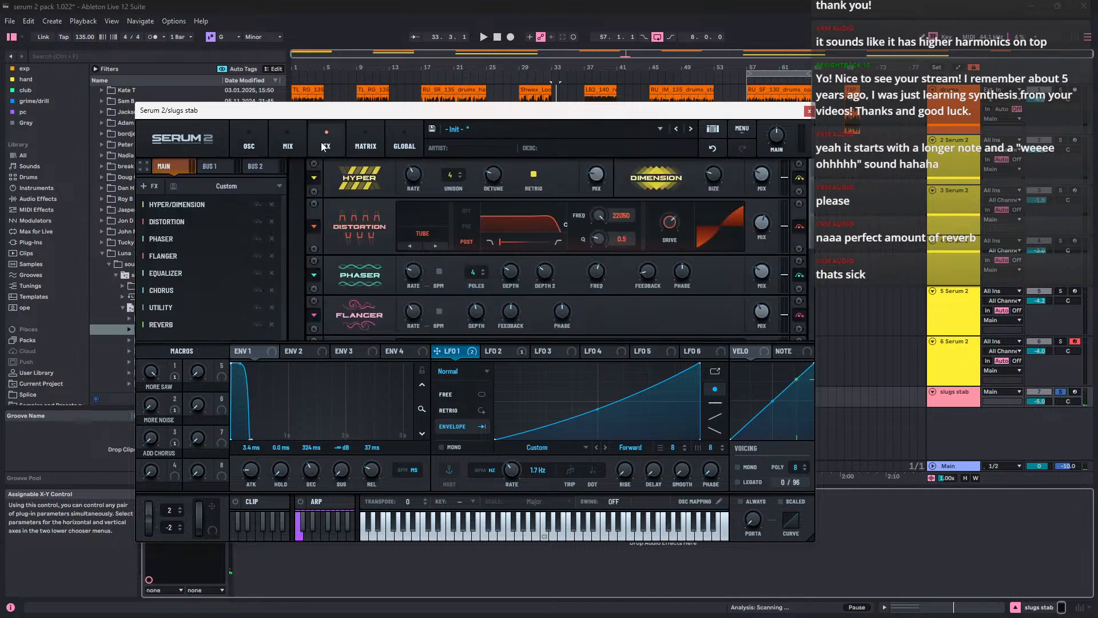
pyautogui.click(357, 137)
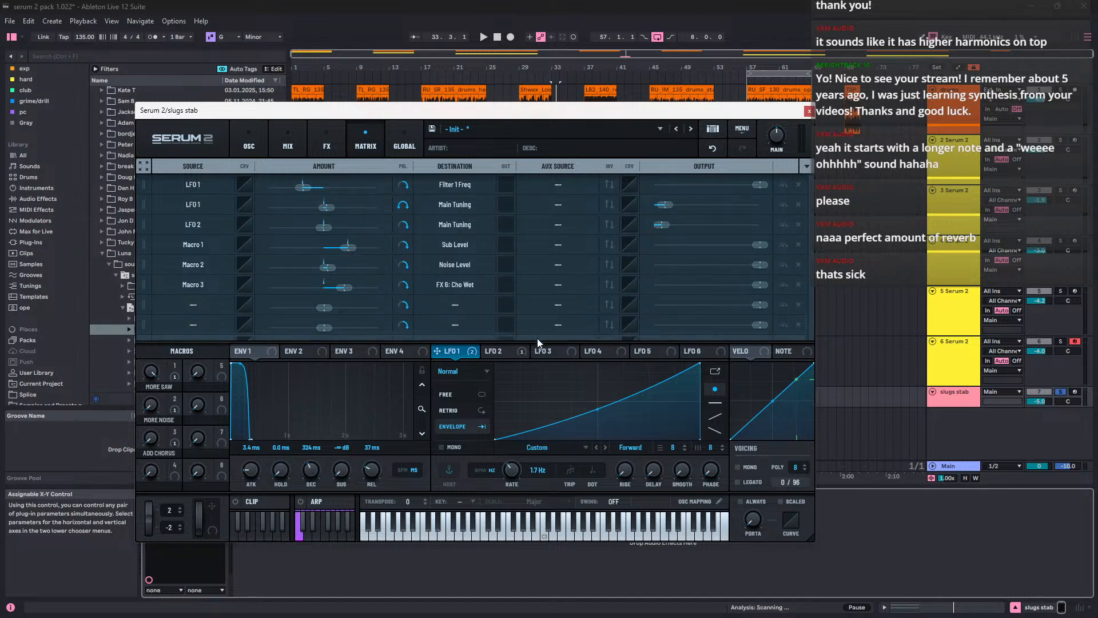
pyautogui.click(503, 355)
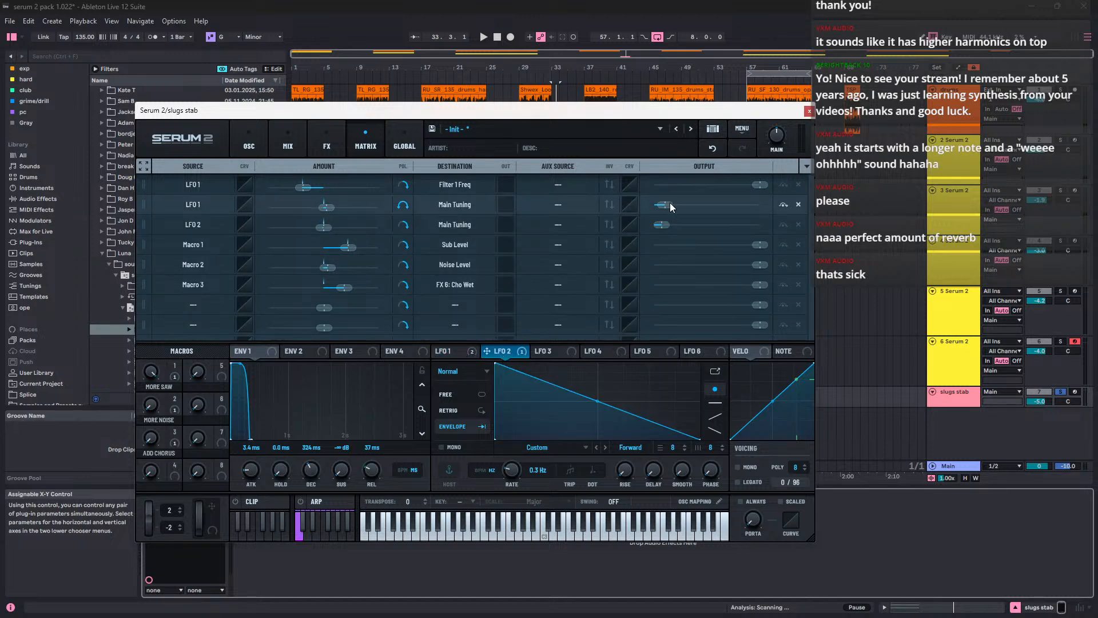
pyautogui.press('space')
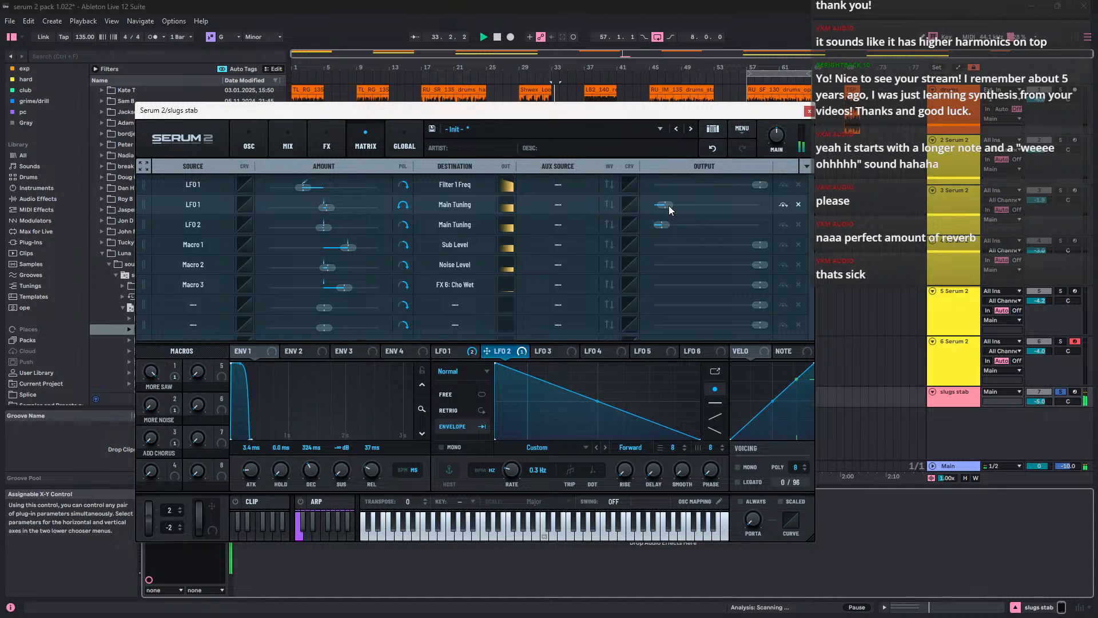
pyautogui.press('space')
# Step: Look through the stab's main effects chain, oscillators and modulation matrix, and listen to it again
pyautogui.click(325, 150)
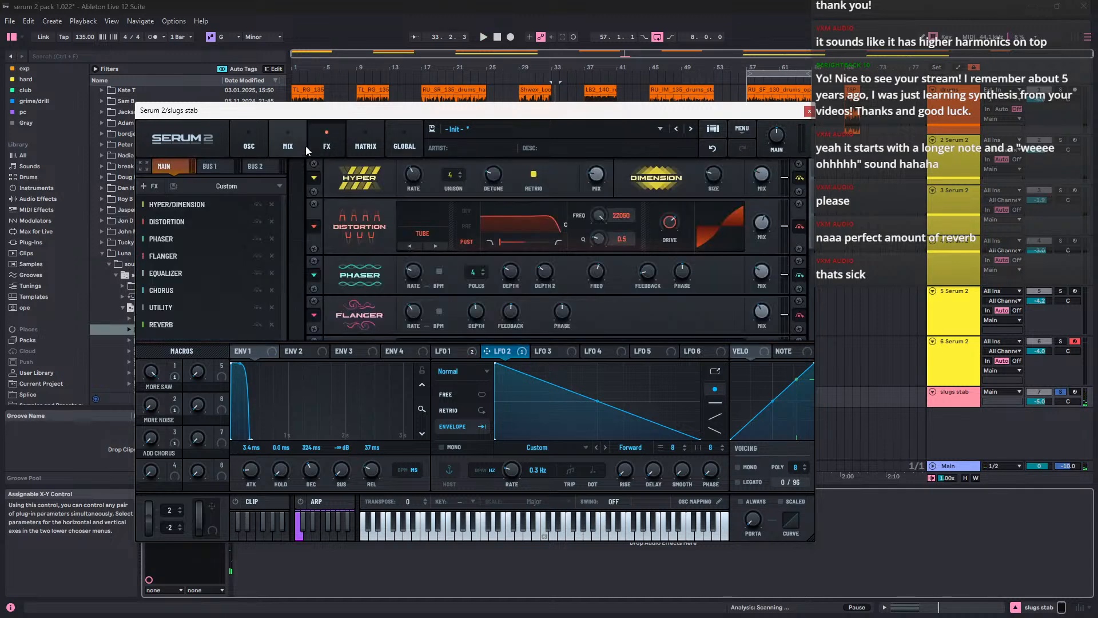
pyautogui.moveTo(812, 221)
pyautogui.mouseDown()
pyautogui.moveTo(808, 256)
pyautogui.moveTo(811, 219)
pyautogui.mouseUp()
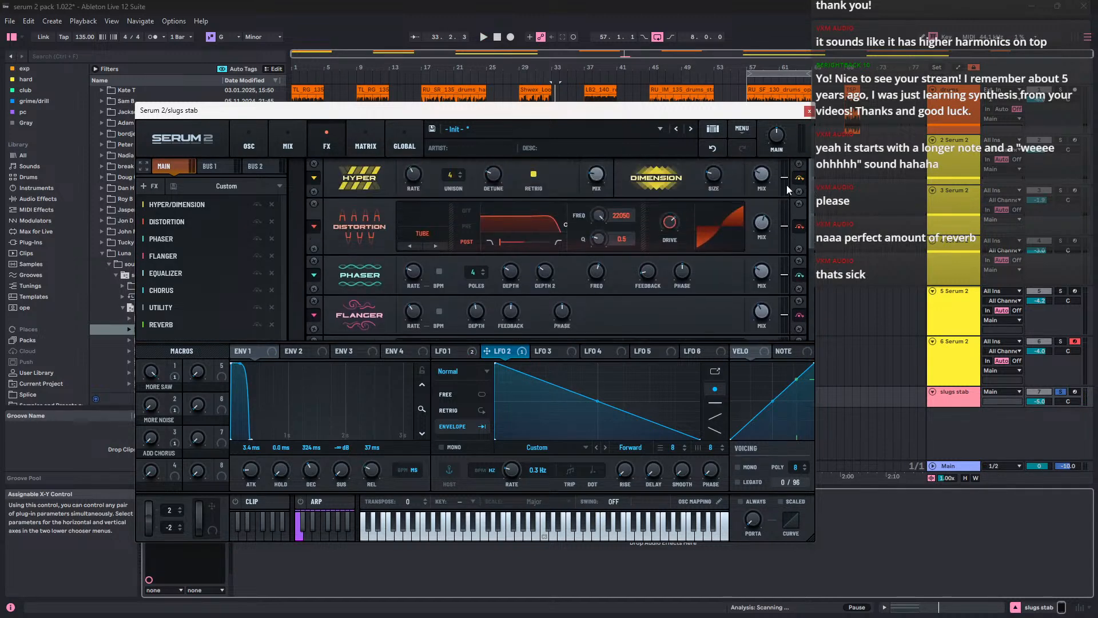
pyautogui.click(260, 137)
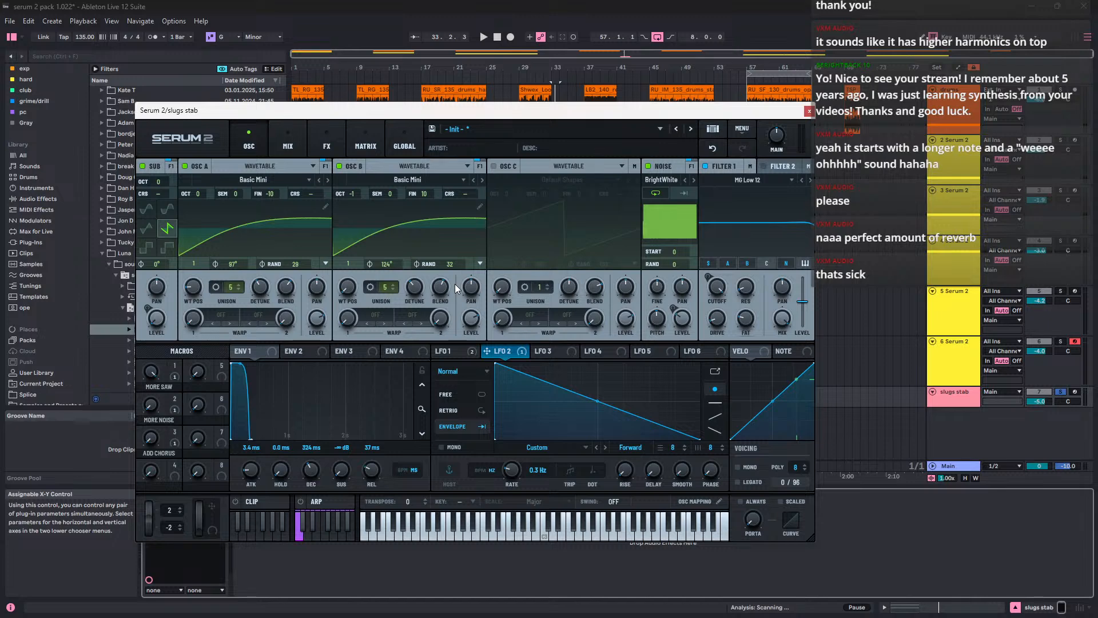
pyautogui.click(355, 153)
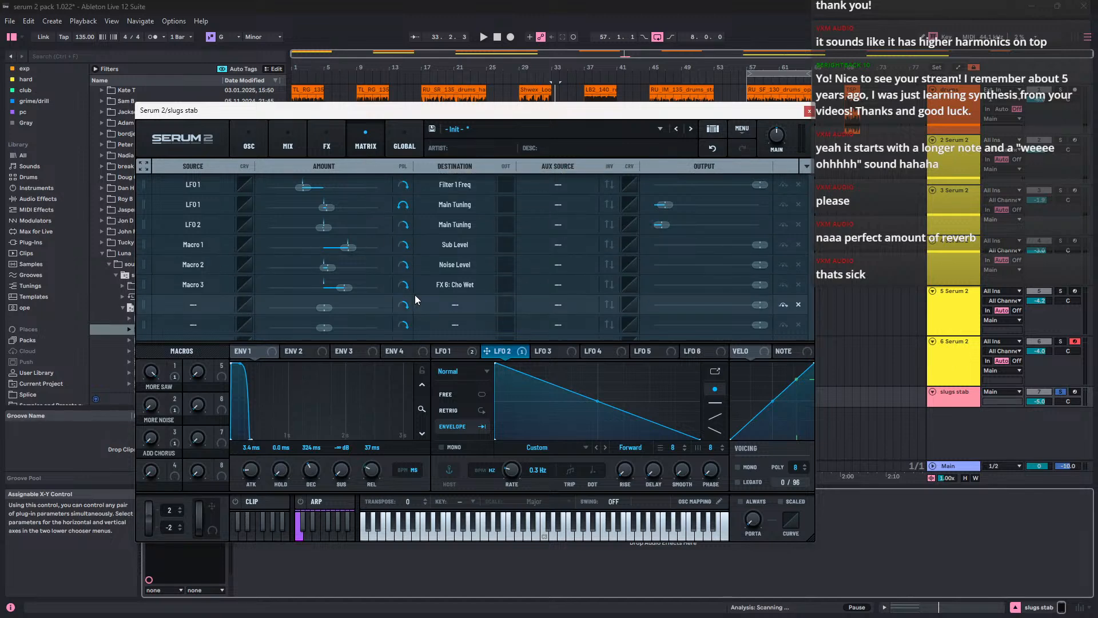
pyautogui.click(314, 147)
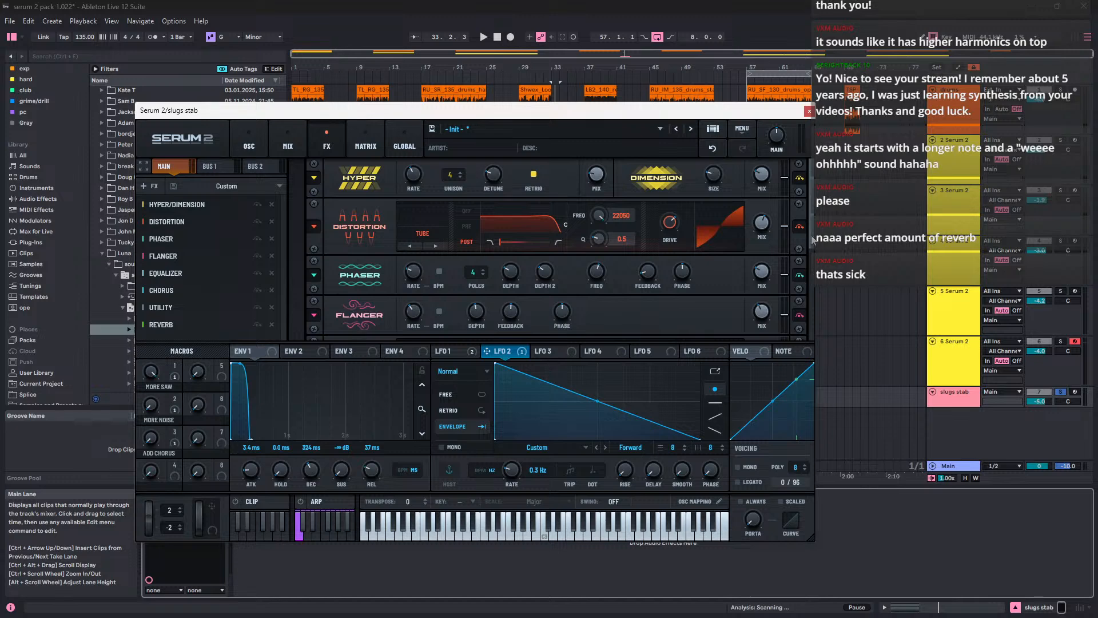
pyautogui.moveTo(812, 236); pyautogui.dragTo(807, 166)
pyautogui.press('space')
# Step: Go over the stab's mixer routing alongside its effects, oscillator and matrix settings
pyautogui.click(287, 147)
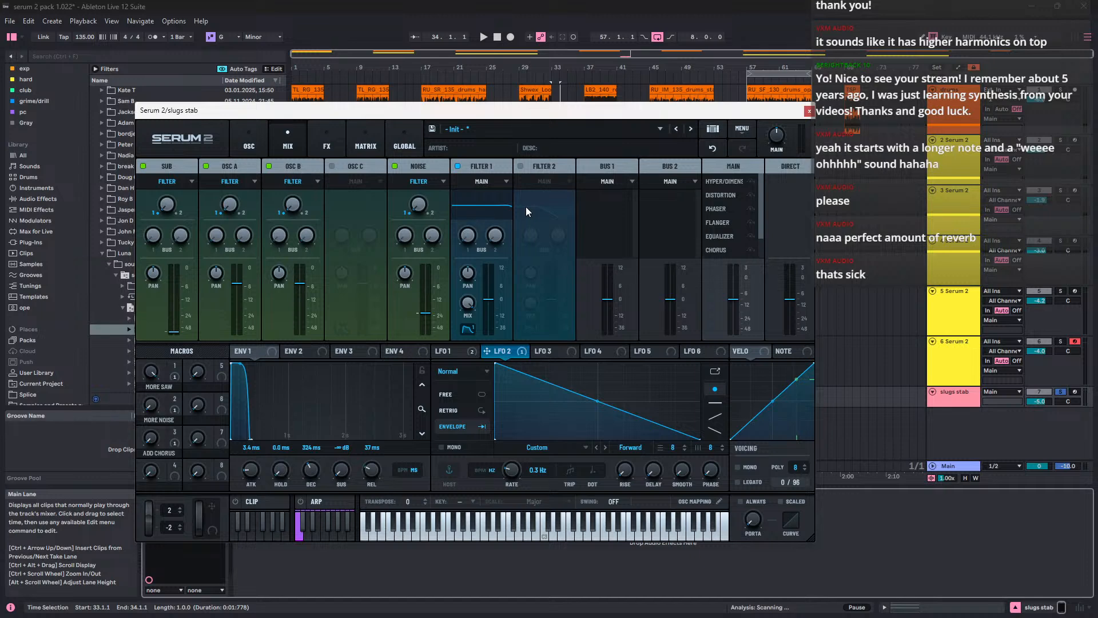
pyautogui.click(337, 152)
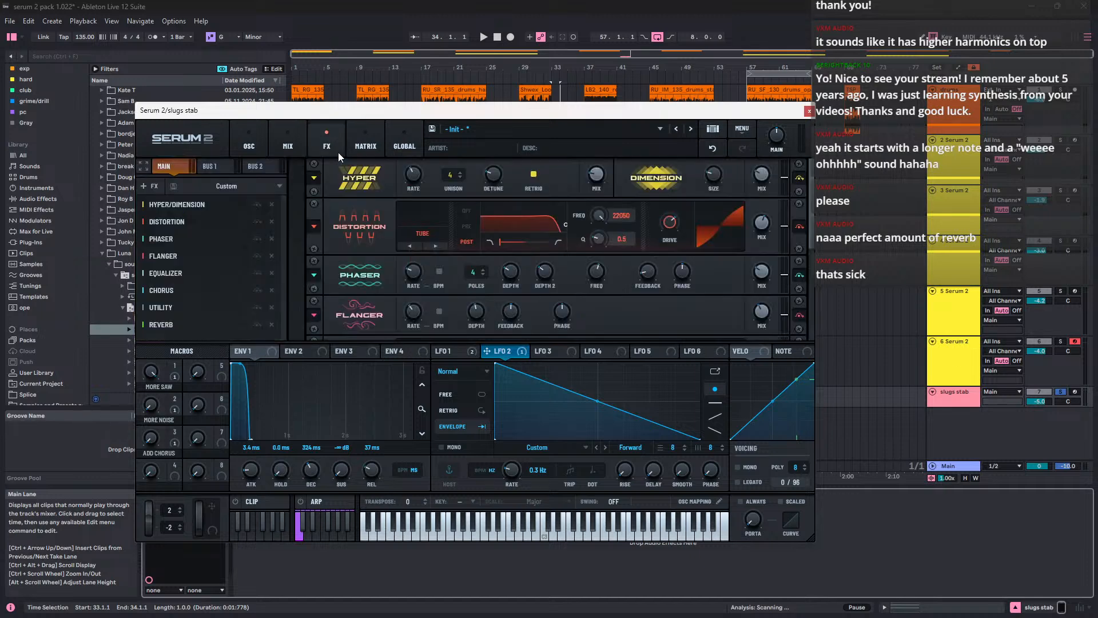
pyautogui.click(258, 131)
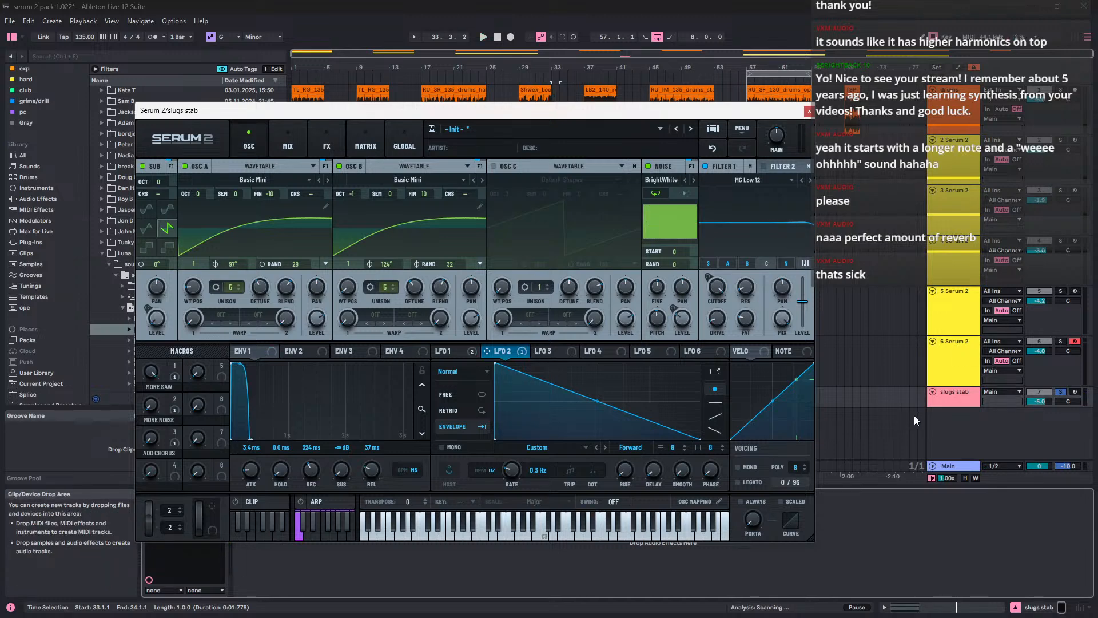
pyautogui.click(294, 146)
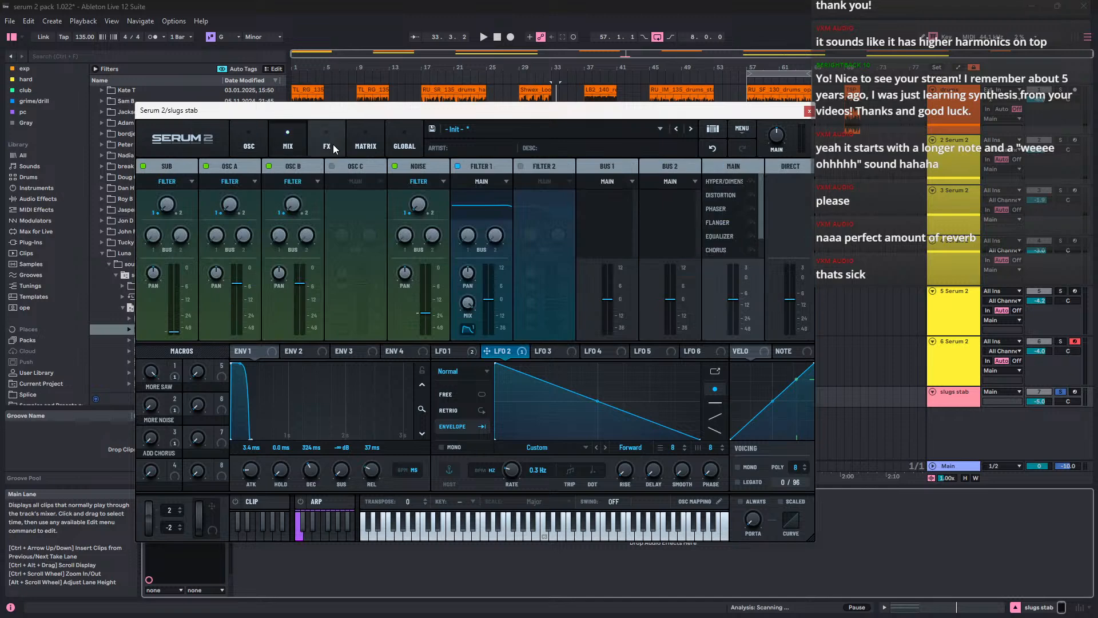
pyautogui.click(335, 144)
pyautogui.click(367, 132)
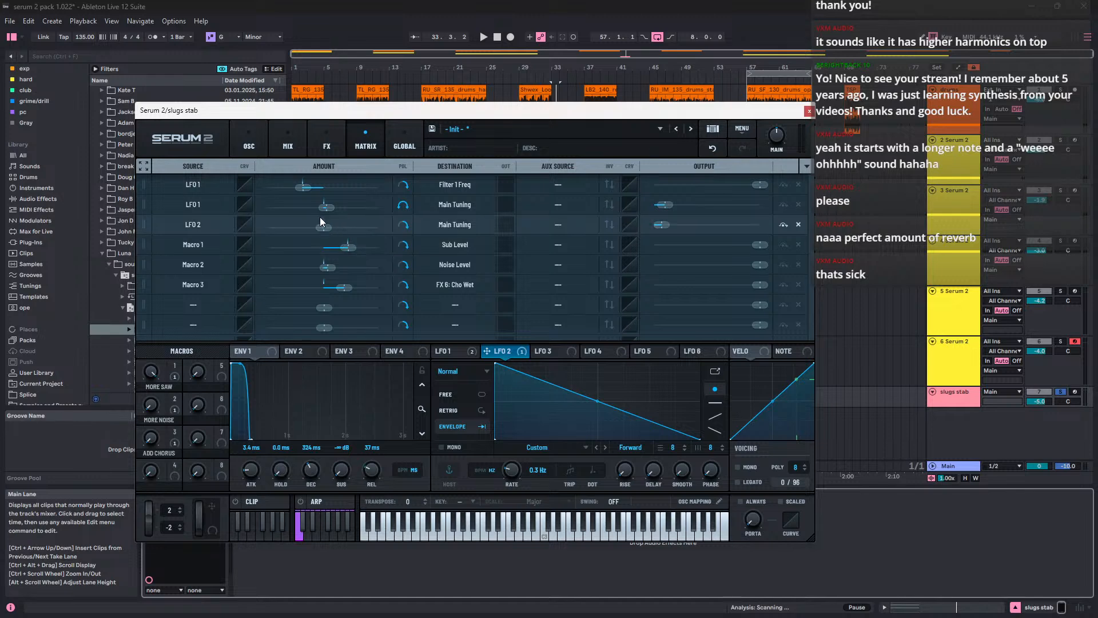
pyautogui.click(276, 135)
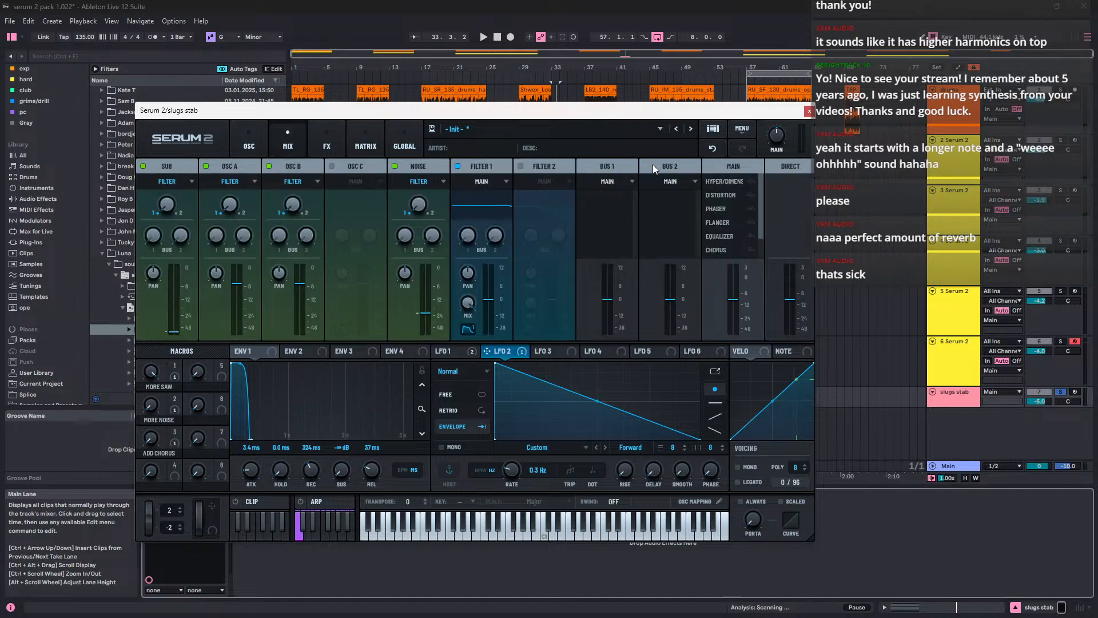
# Step: Bypass all eight effects in the main chain, from Hyper/Dimension down to Reverb, and play the dry stab
pyautogui.click(314, 133)
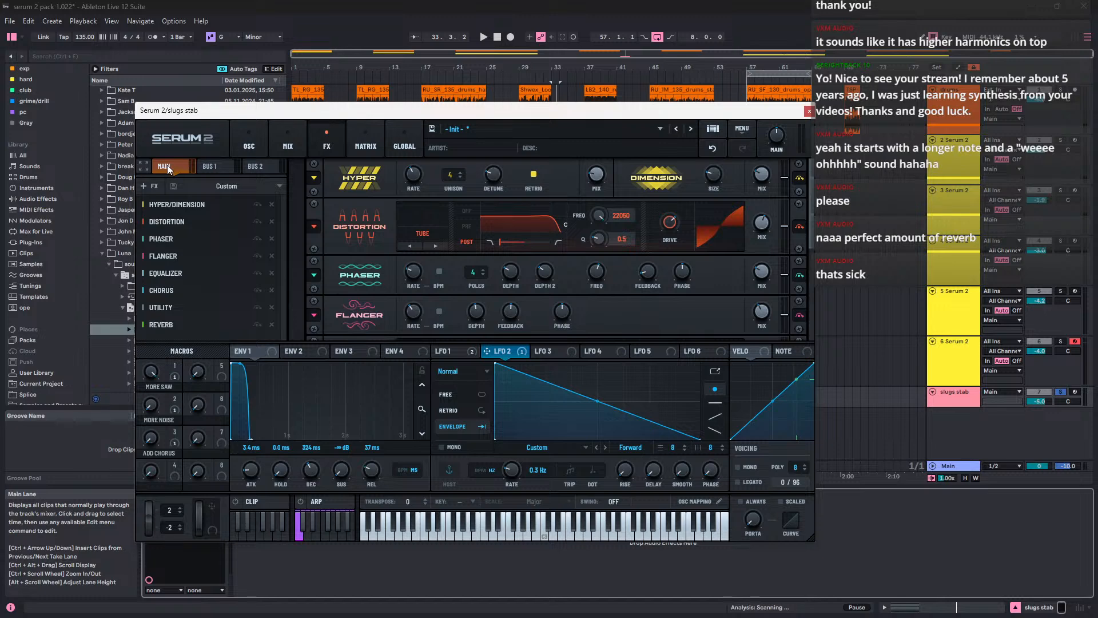
pyautogui.click(257, 204)
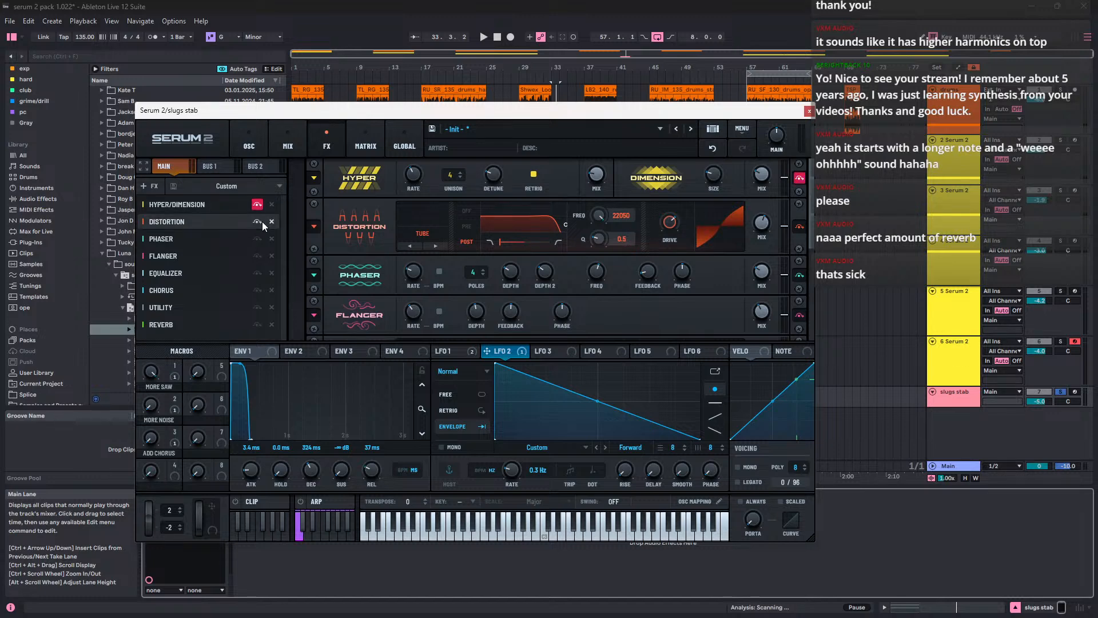
pyautogui.click(258, 222)
pyautogui.click(257, 238)
pyautogui.click(258, 256)
pyautogui.click(258, 273)
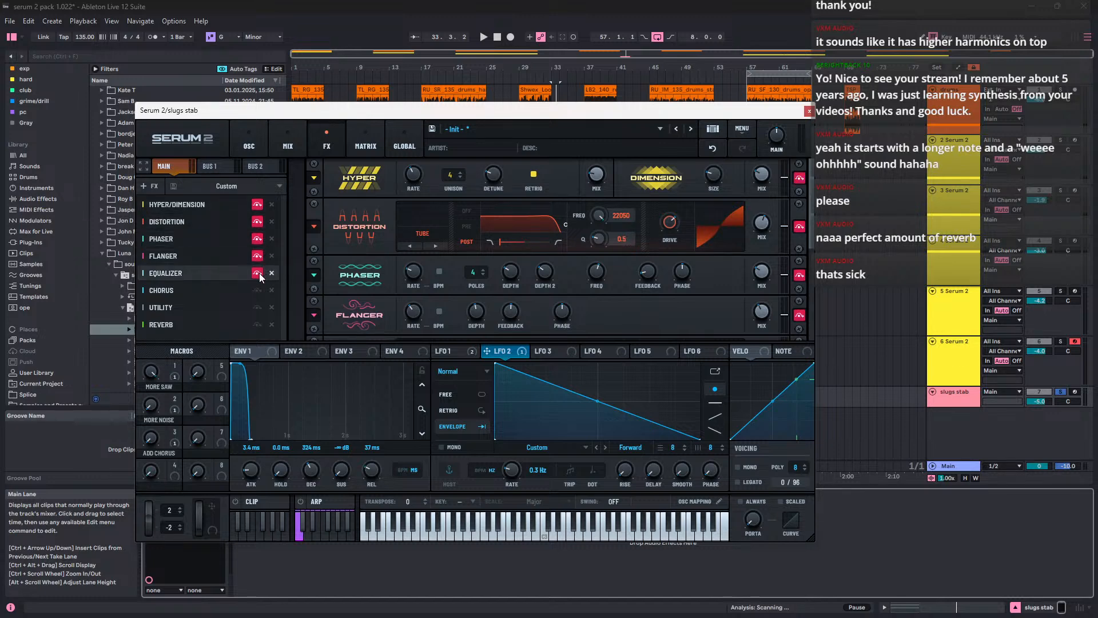
pyautogui.click(257, 290)
pyautogui.click(256, 307)
pyautogui.click(256, 324)
pyautogui.press('space')
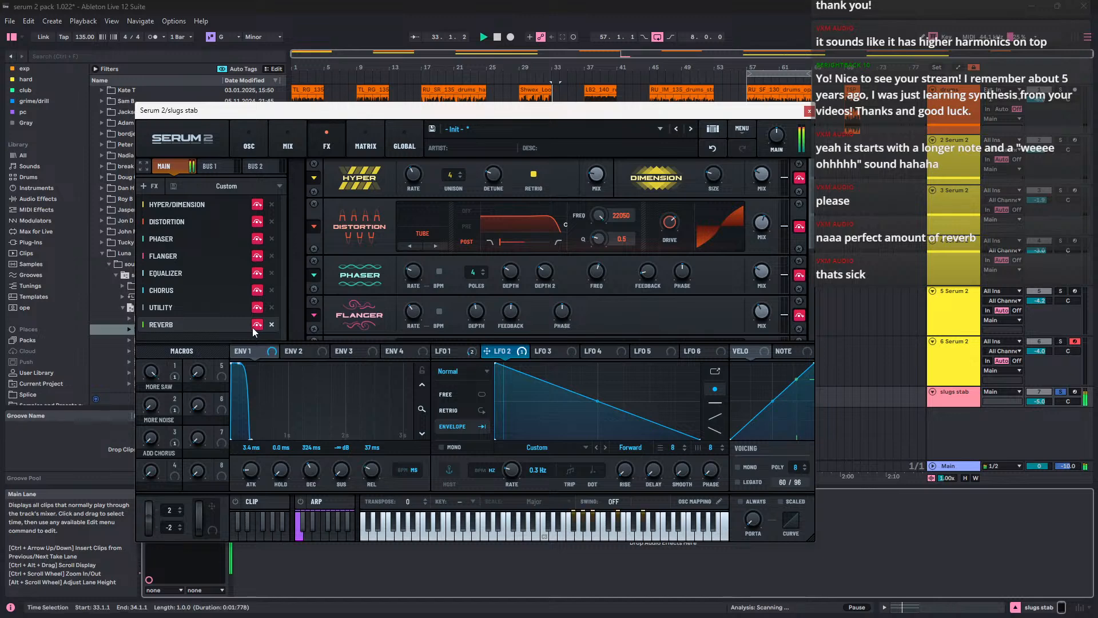
# Step: Take all eight main-chain effects out of bypass, from Reverb up to Hyper/Dimension
pyautogui.click(257, 324)
pyautogui.click(257, 307)
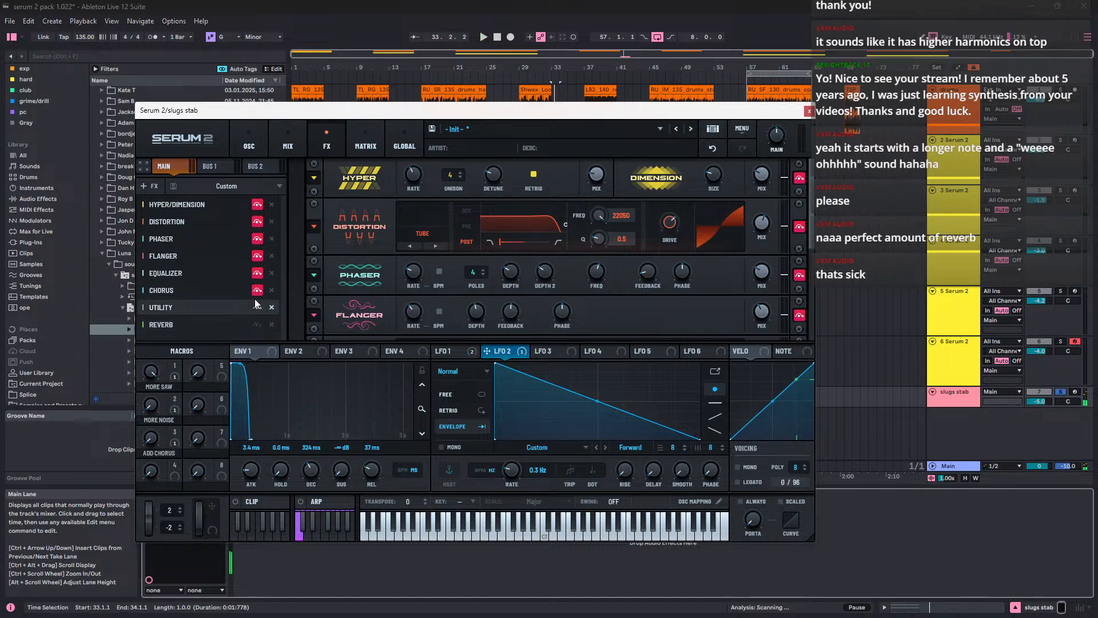
pyautogui.click(257, 290)
pyautogui.click(257, 272)
pyautogui.click(257, 255)
pyautogui.click(257, 238)
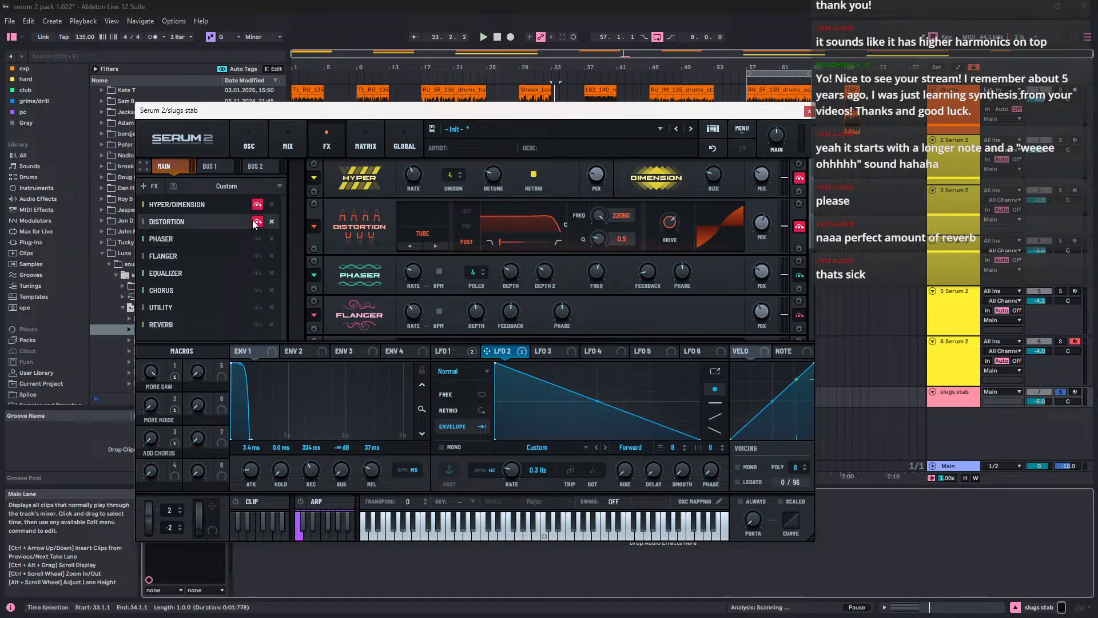
pyautogui.click(256, 222)
pyautogui.click(257, 204)
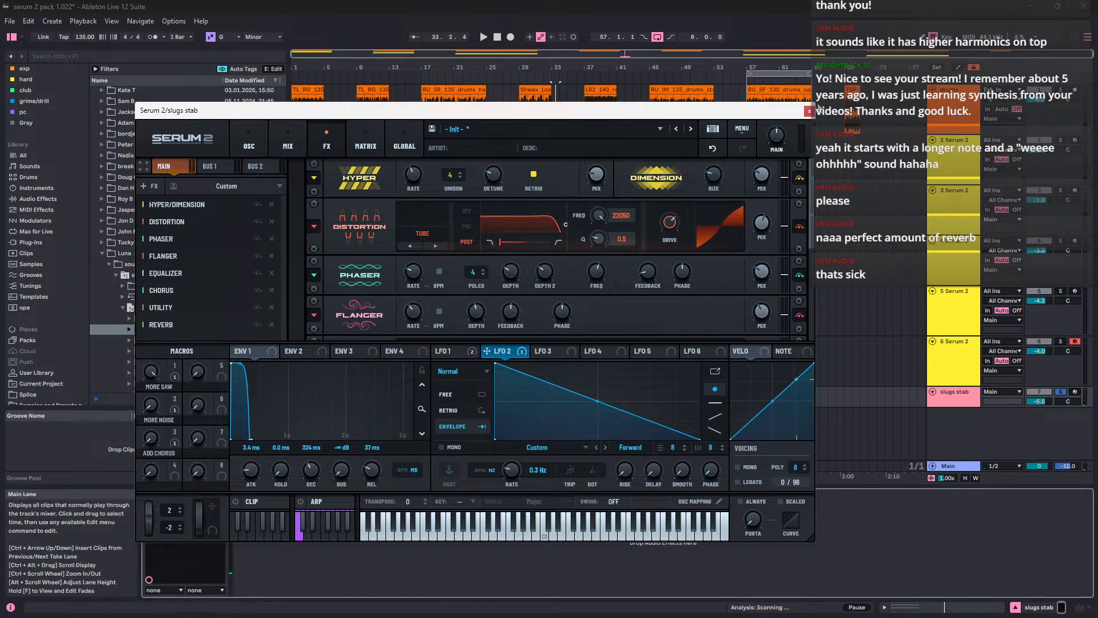
# Step: Close the Serum 2 window and delete the slugs stab track from the arrangement
pyautogui.click(809, 111)
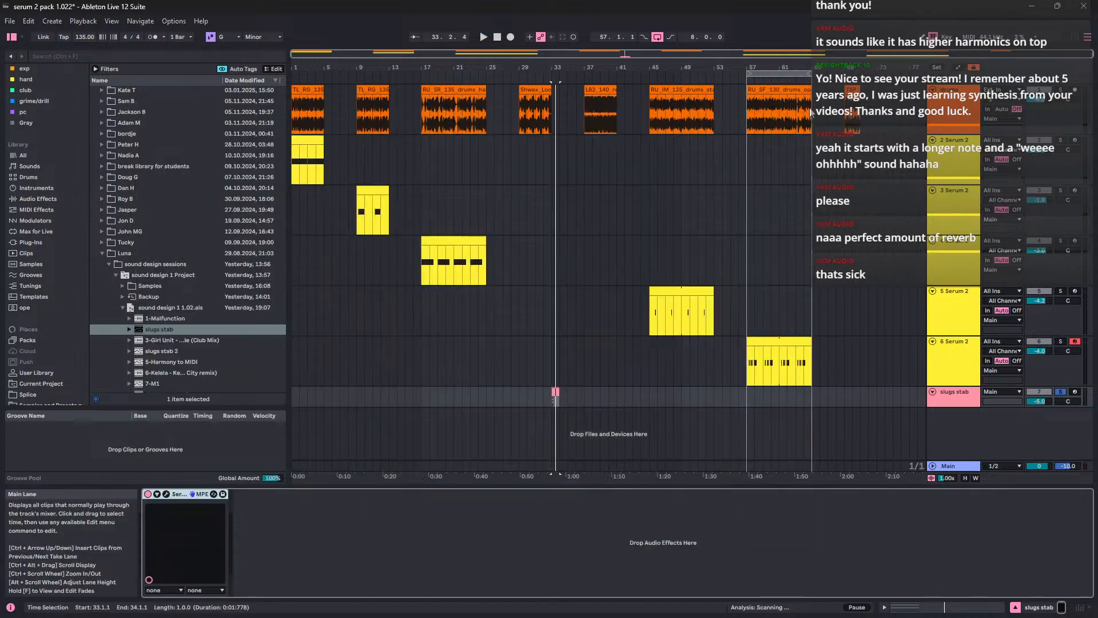
pyautogui.click(959, 402)
pyautogui.press('Delete')
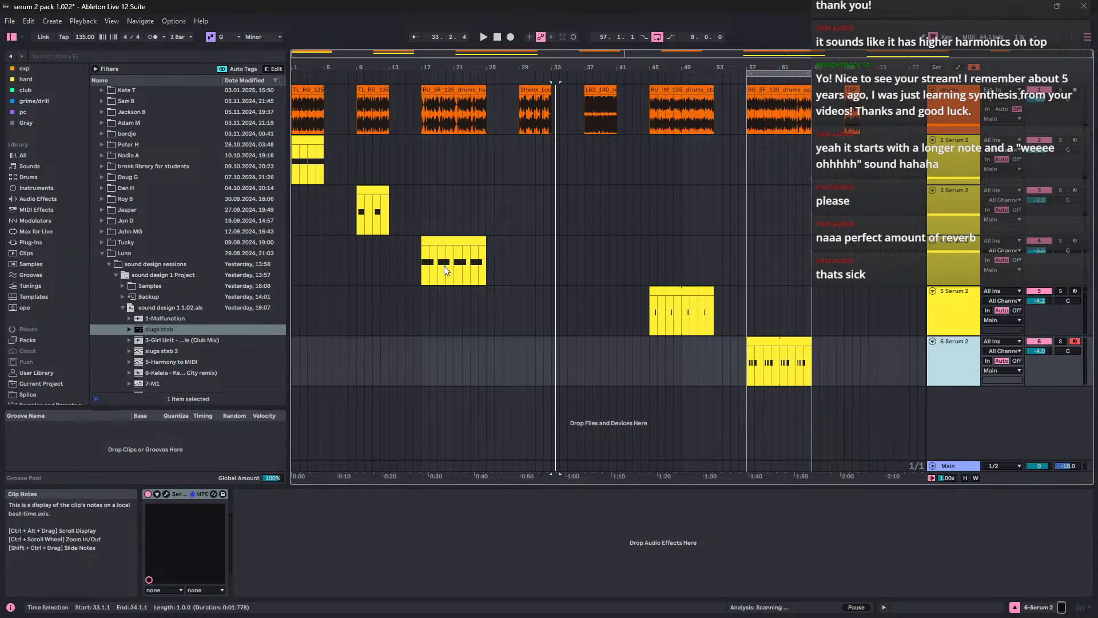
# Step: Audition the 4 Serum 2 track's clip at bar 17 in solo, then turn the solo off
pyautogui.click(457, 242)
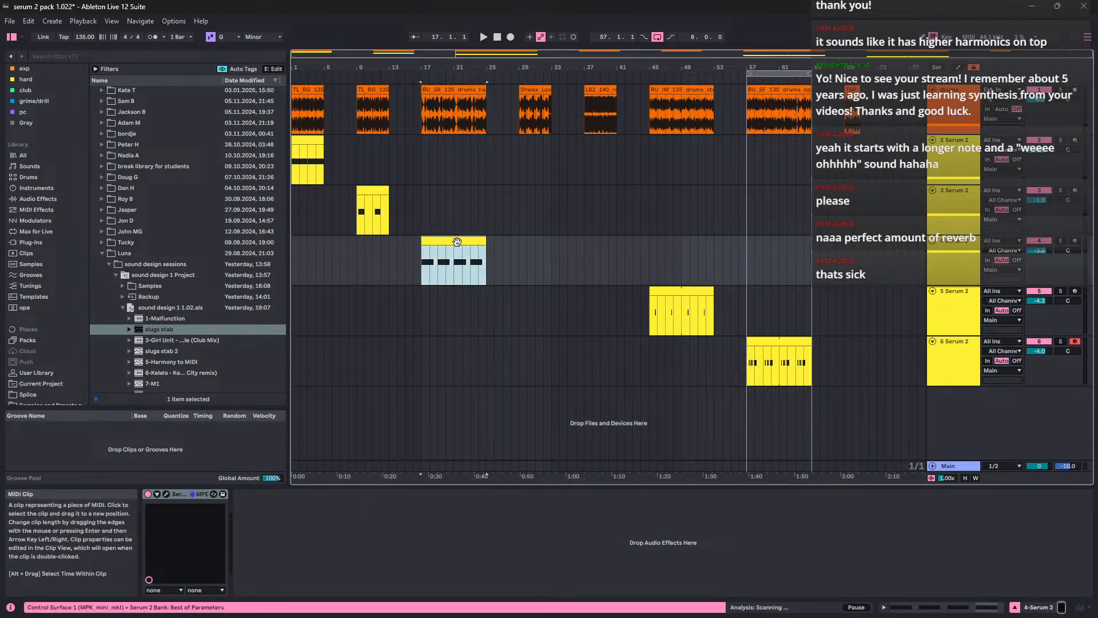
pyautogui.click(1062, 241)
pyautogui.press('space')
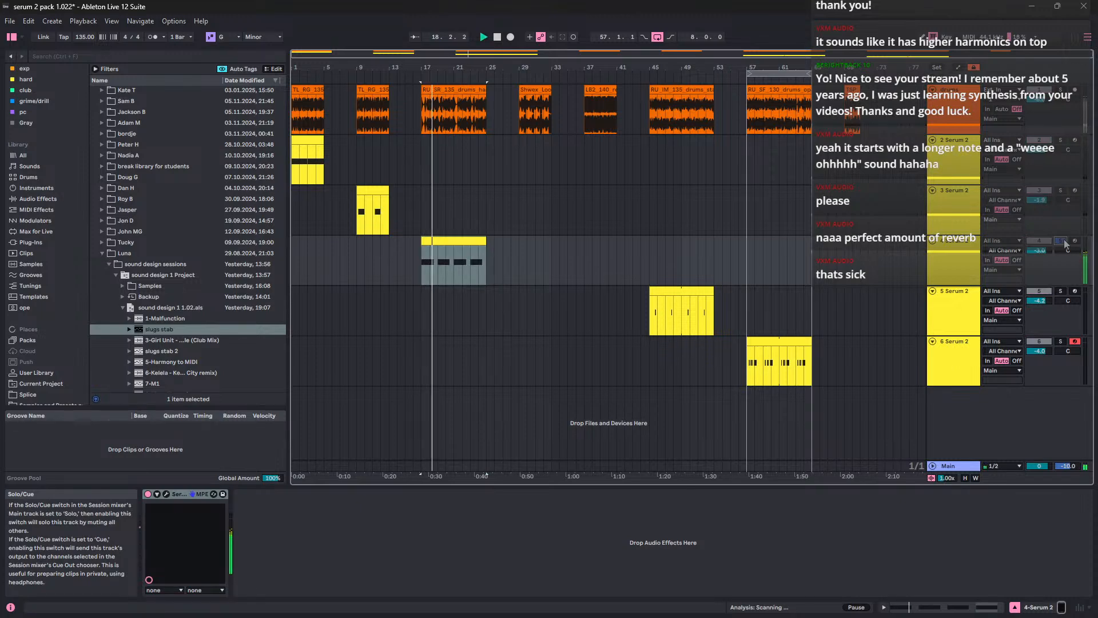
pyautogui.click(1062, 241)
# Step: Solo the 5 Serum 2 track, play its clip from bar 45 and open the clip's MIDI notes
pyautogui.click(680, 317)
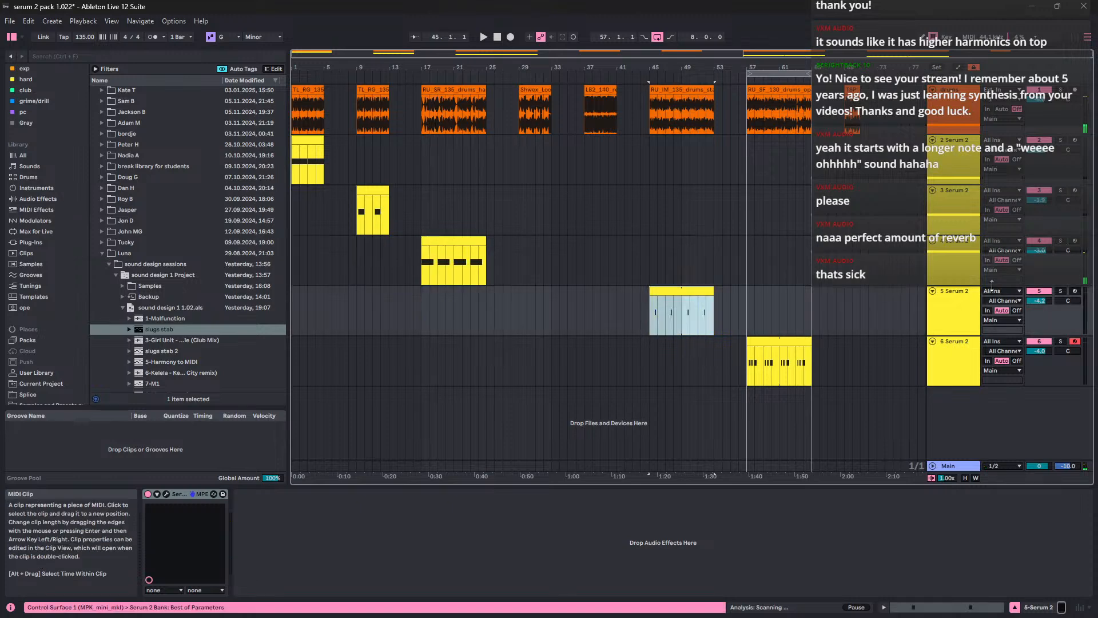
pyautogui.click(1061, 290)
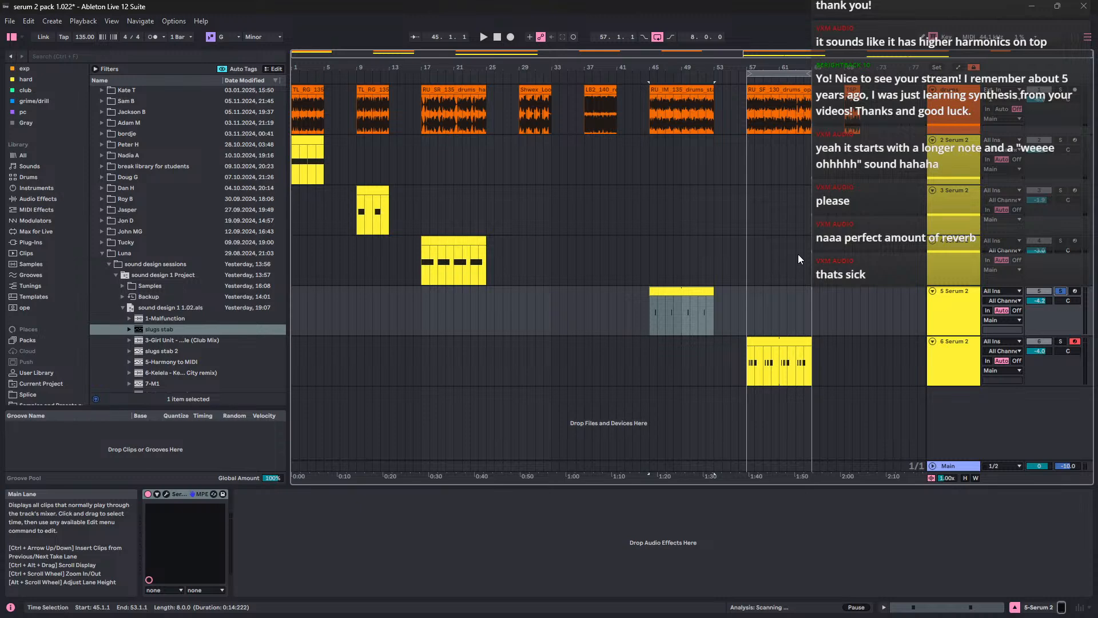
pyautogui.press('space')
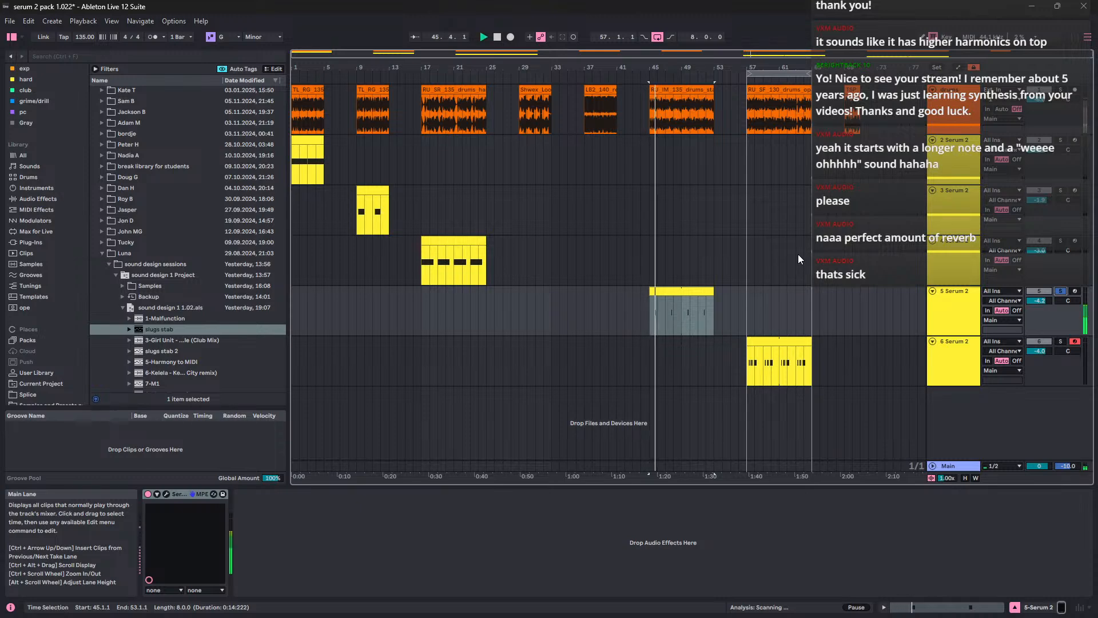
pyautogui.doubleClick(688, 287)
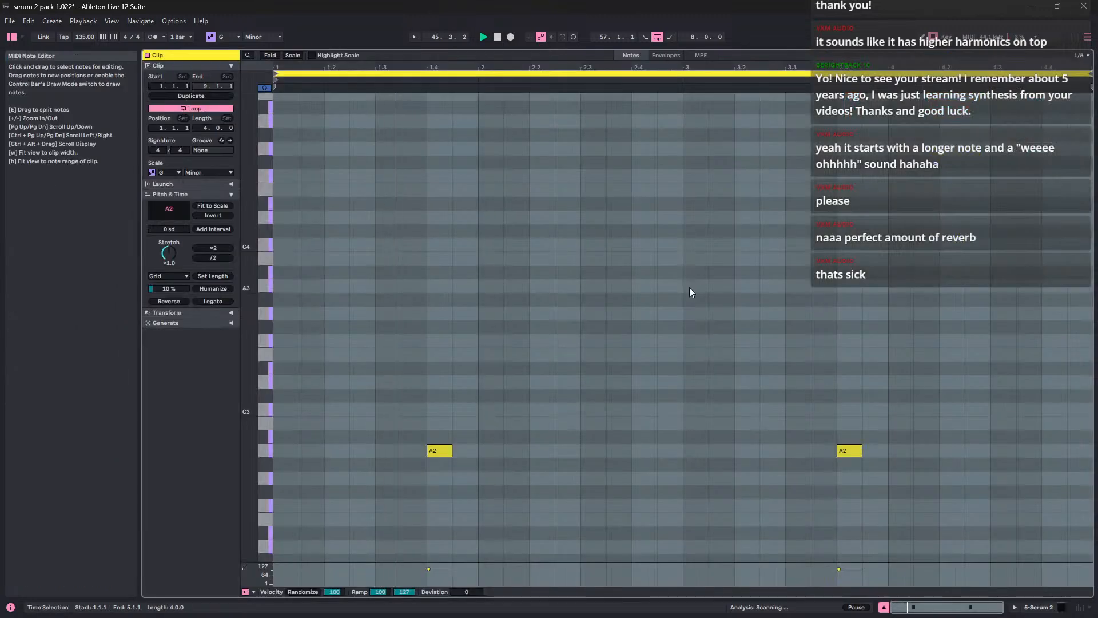
# Step: Lengthen both A2 notes in the 5 Serum 2 clip to a full beat and return to the arrangement
pyautogui.hotkey('shift', 'Right')
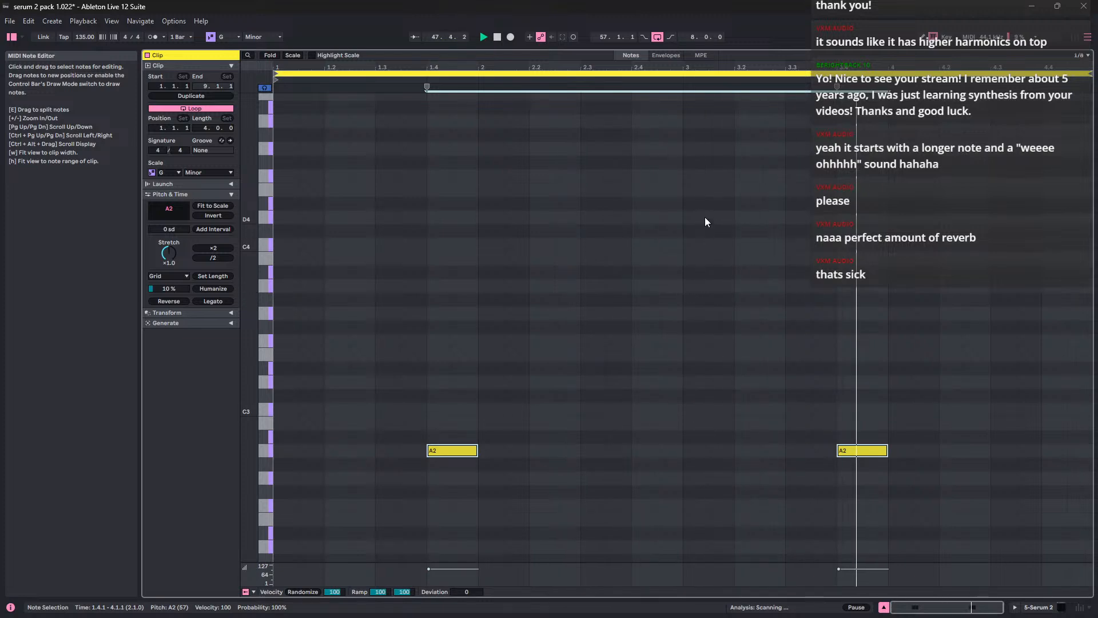
pyautogui.press('Tab')
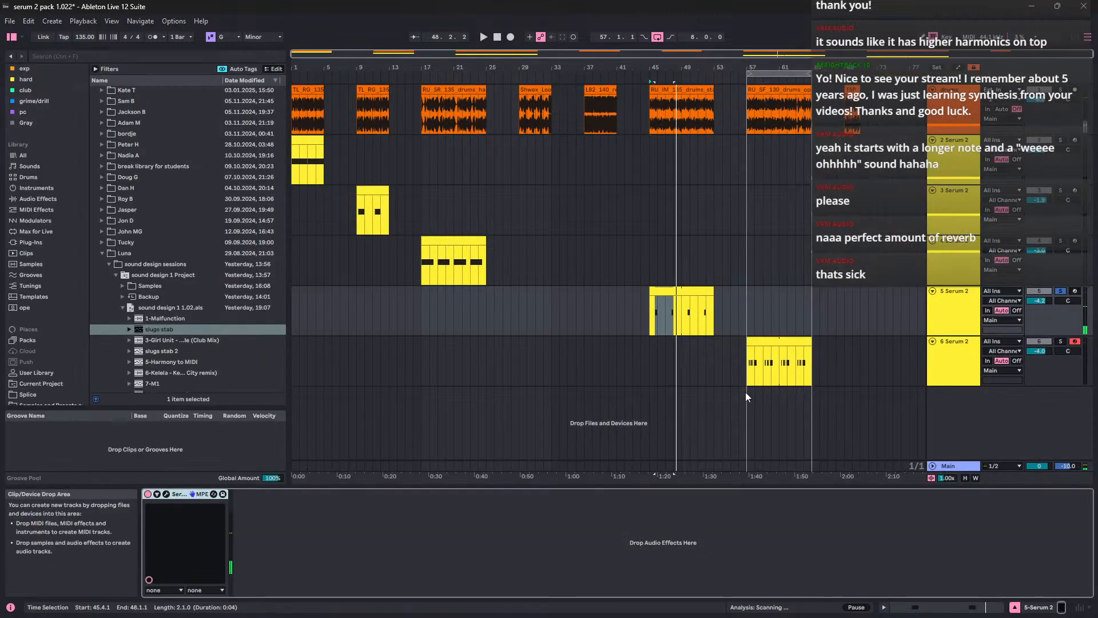
# Step: Select the 6 Serum 2 track's clip at bar 57, solo that track instead of 5 Serum 2 and play the clip
pyautogui.click(757, 347)
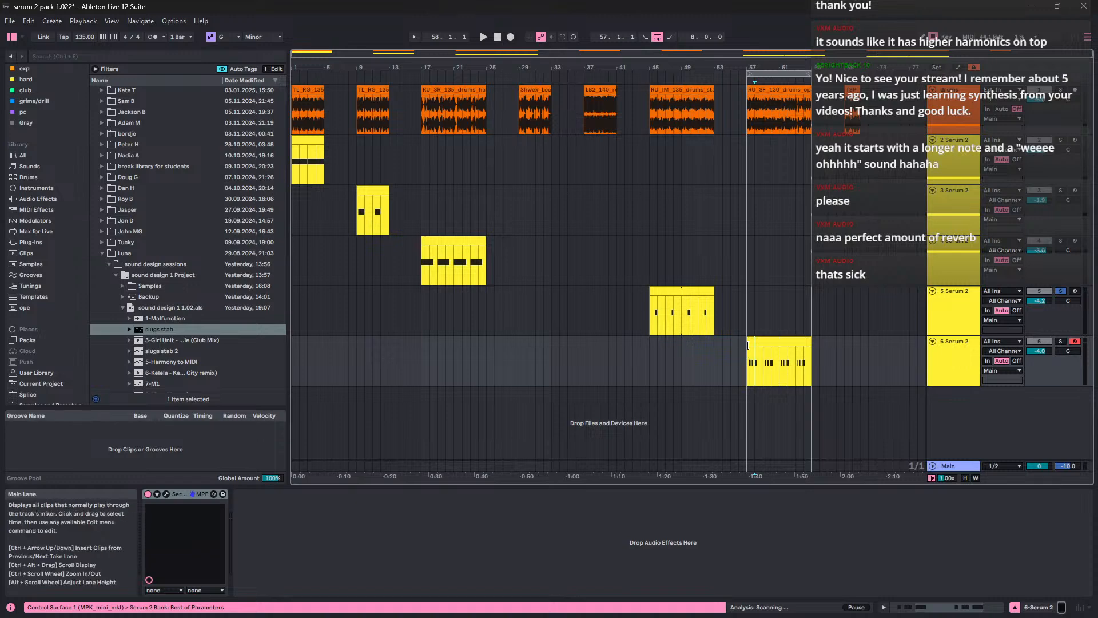
pyautogui.click(783, 375)
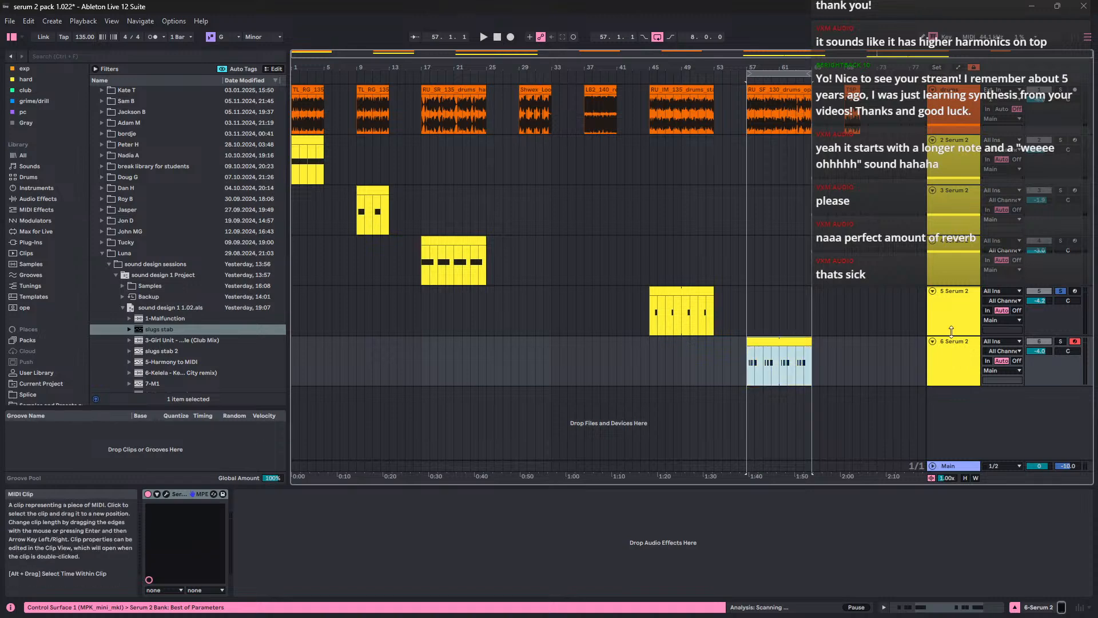
pyautogui.click(1065, 340)
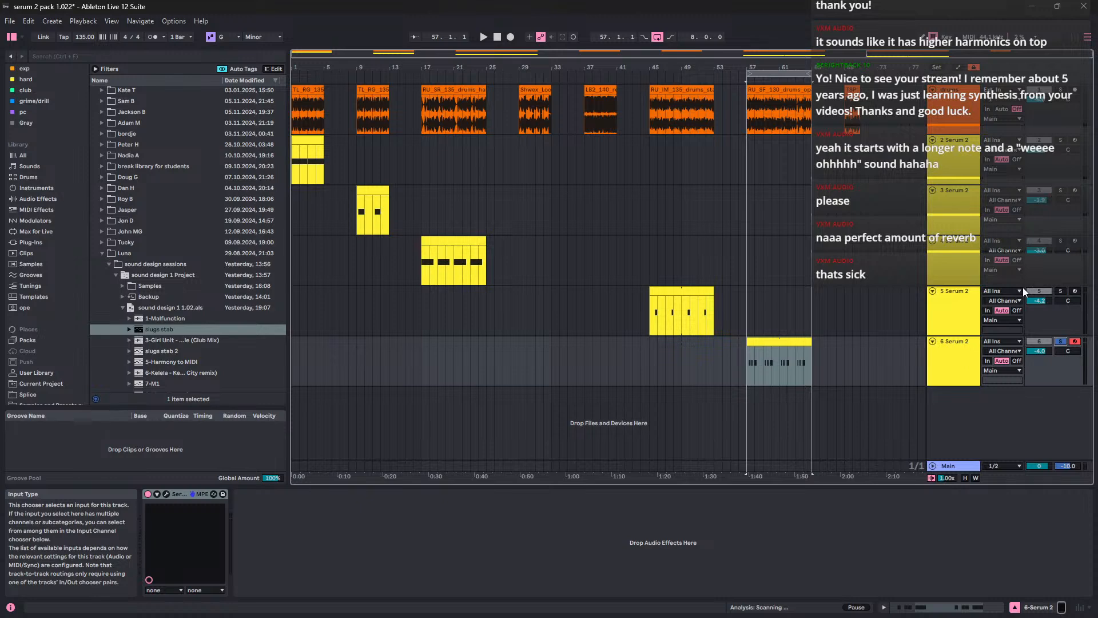
pyautogui.press('space')
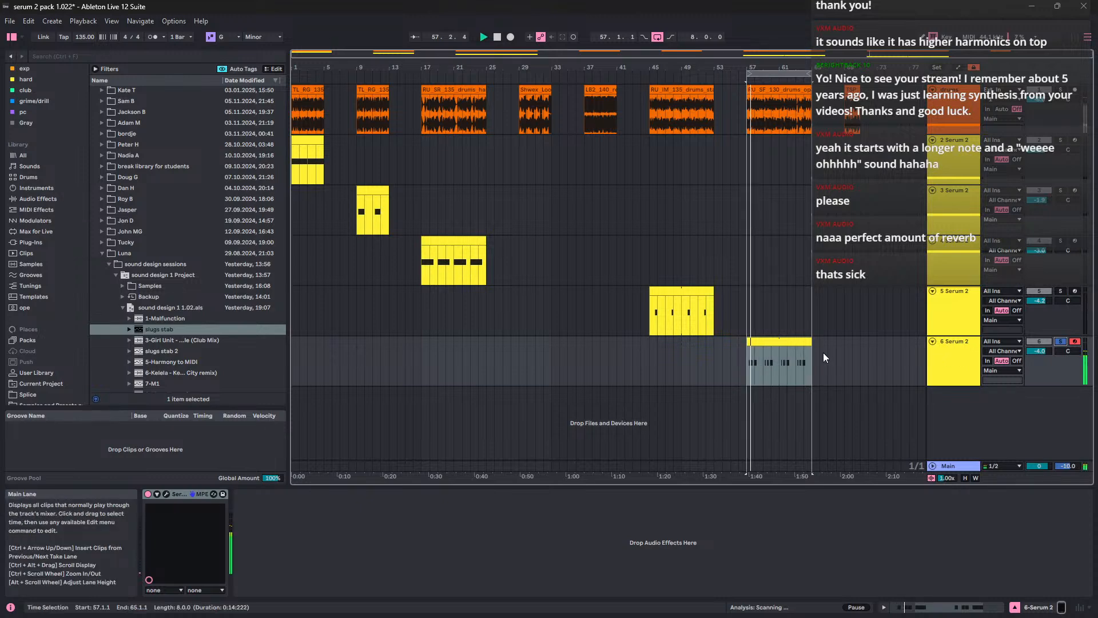